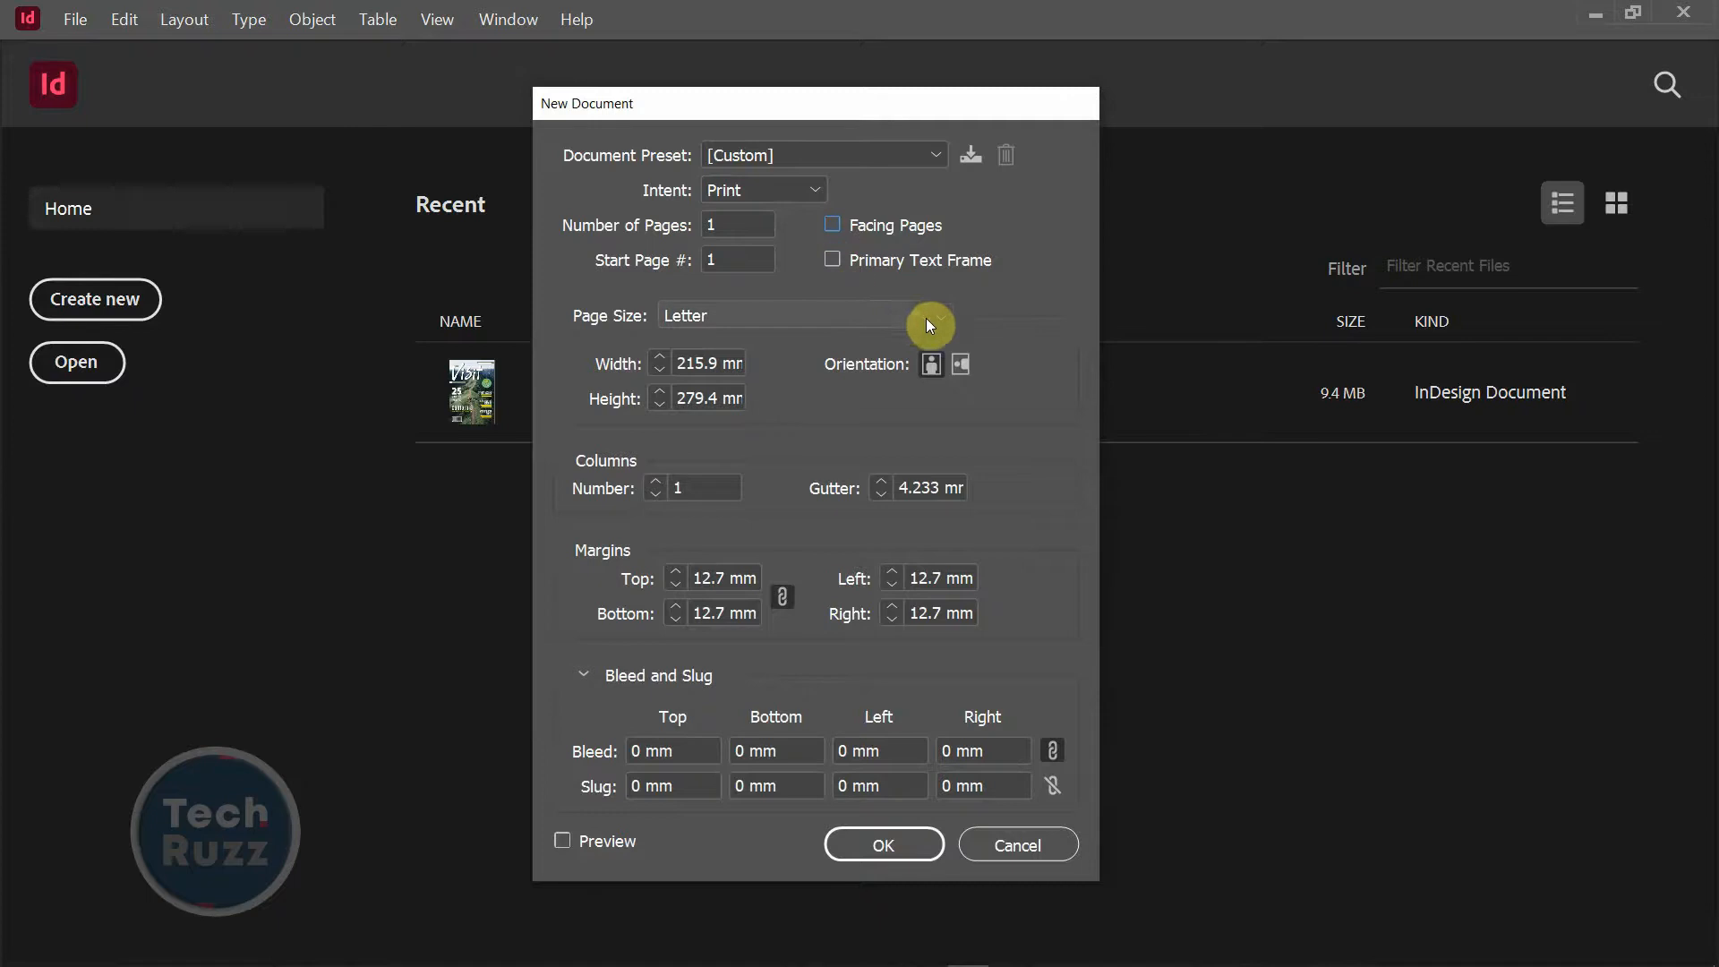
- Set the new document's page size to A4, turn on the preview and move the dialog clear of the page
{"action": "left_click", "coordinate": [915, 319]}
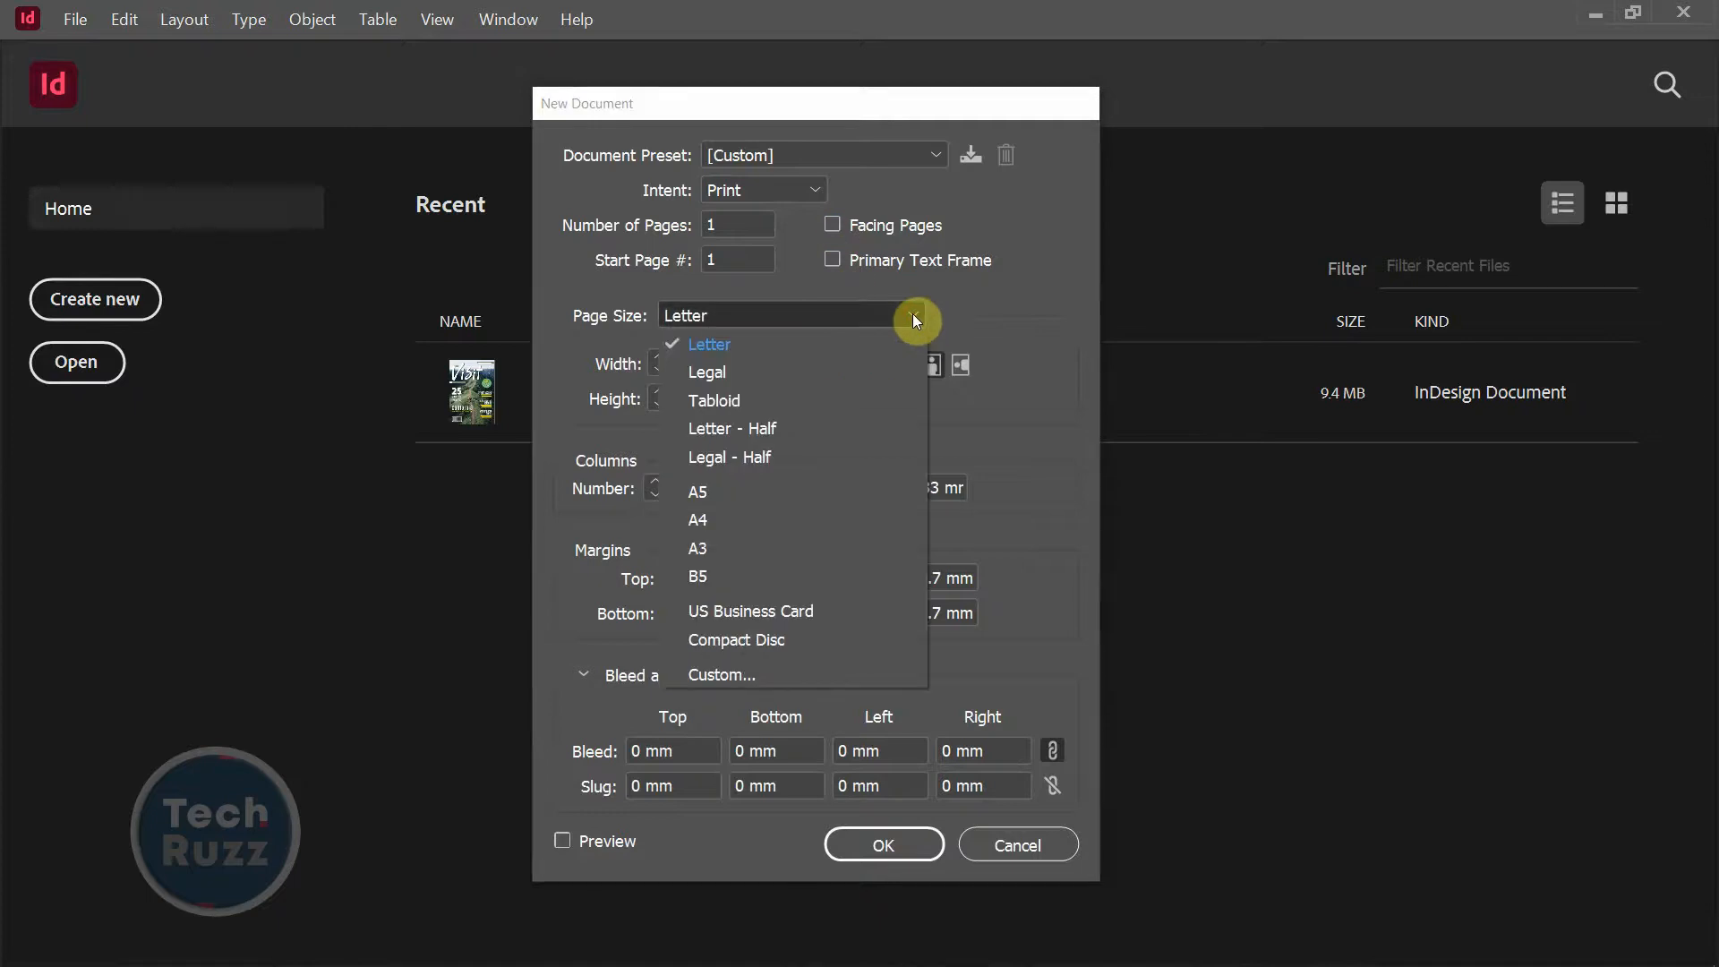
{"action": "left_click", "coordinate": [709, 523]}
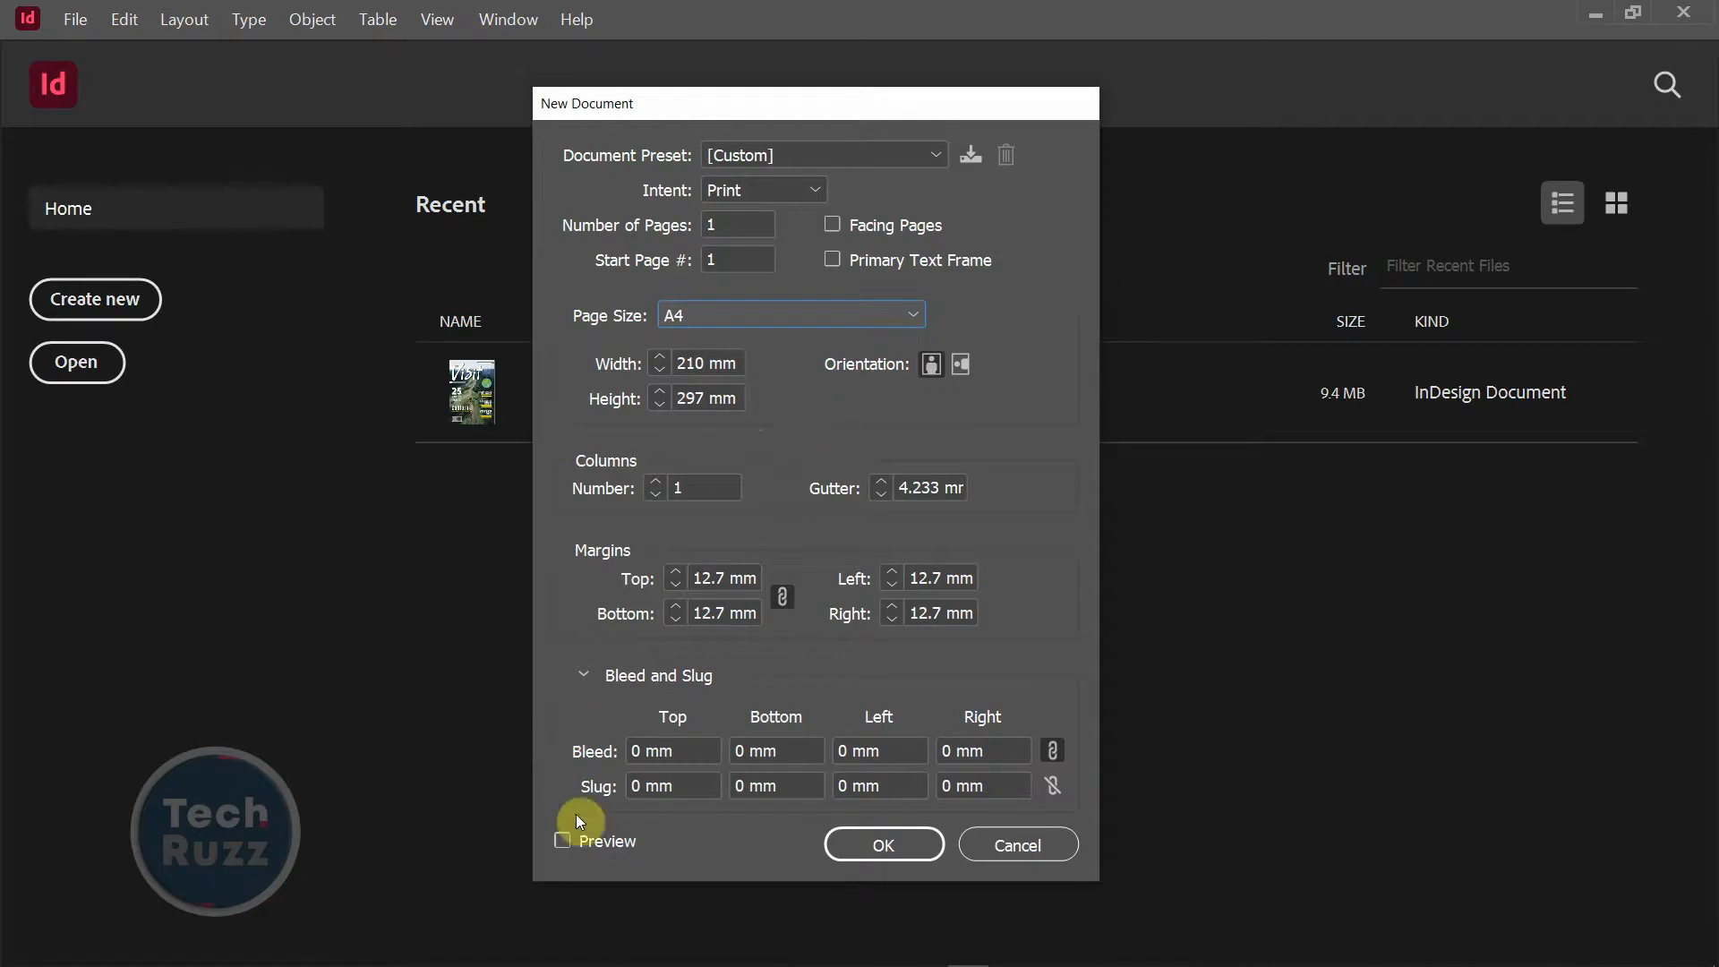
{"action": "left_click", "coordinate": [562, 842]}
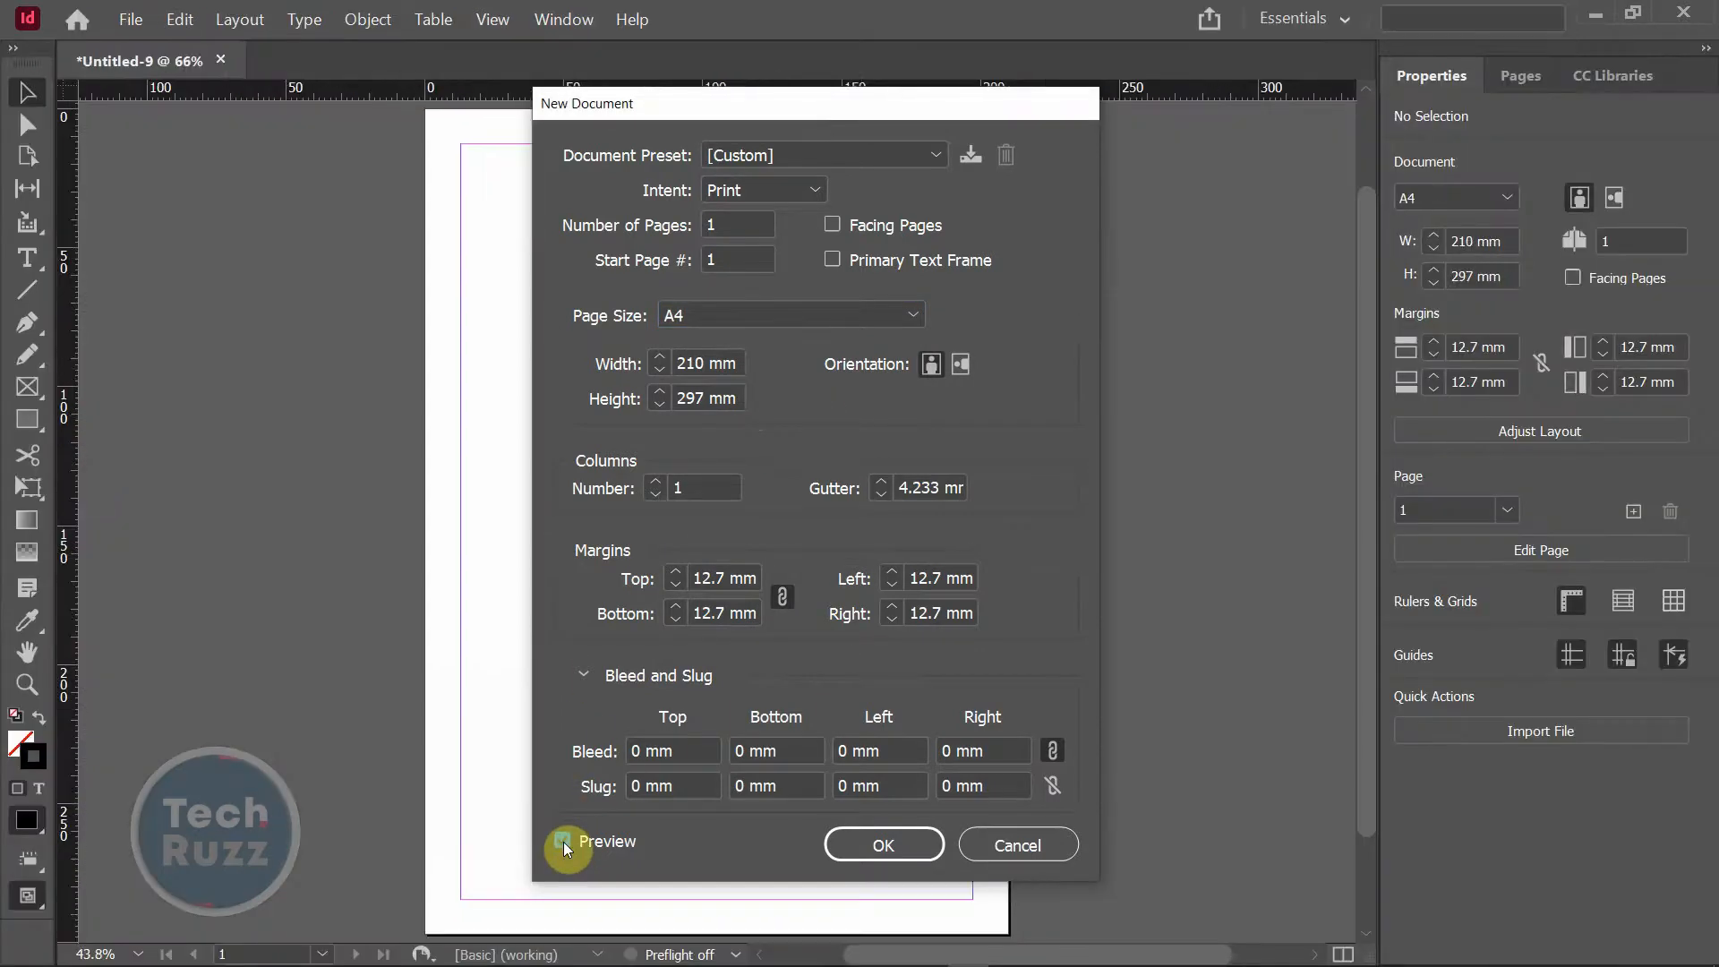
{"action": "left_click_drag", "start_coordinate": [817, 106], "coordinate": [1412, 95]}
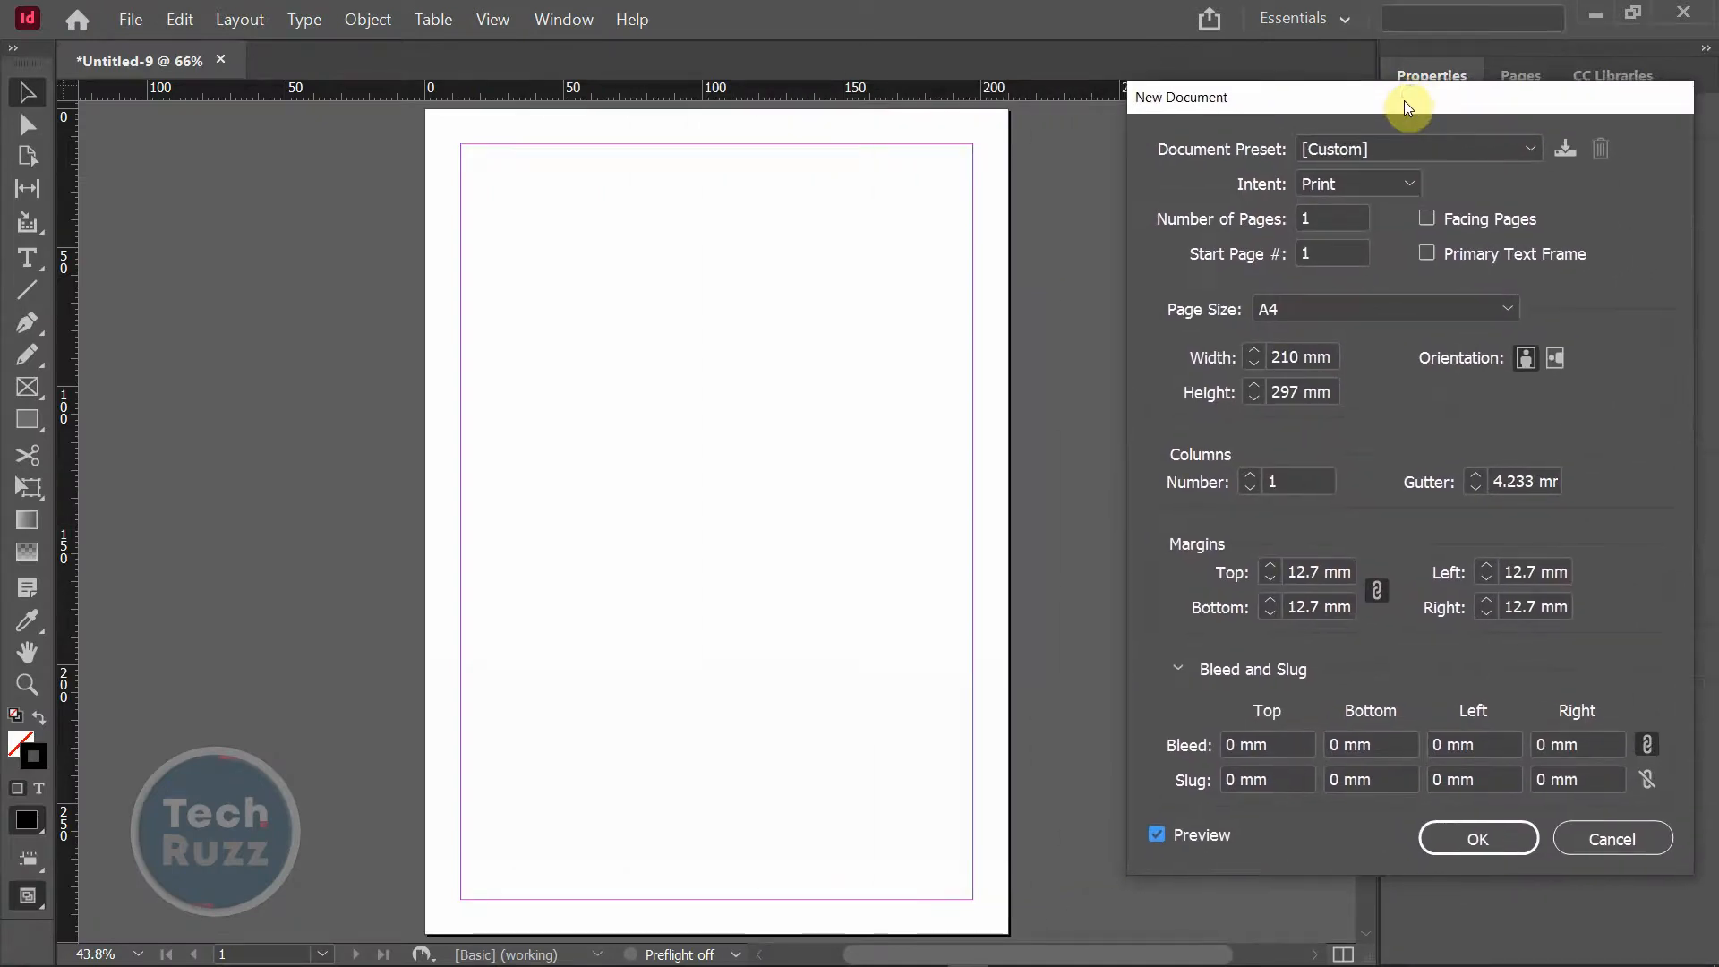
- Switch the page to landscape orientation and add 10 mm to its width for the spine, making it 307 mm
{"action": "left_click", "coordinate": [1556, 358]}
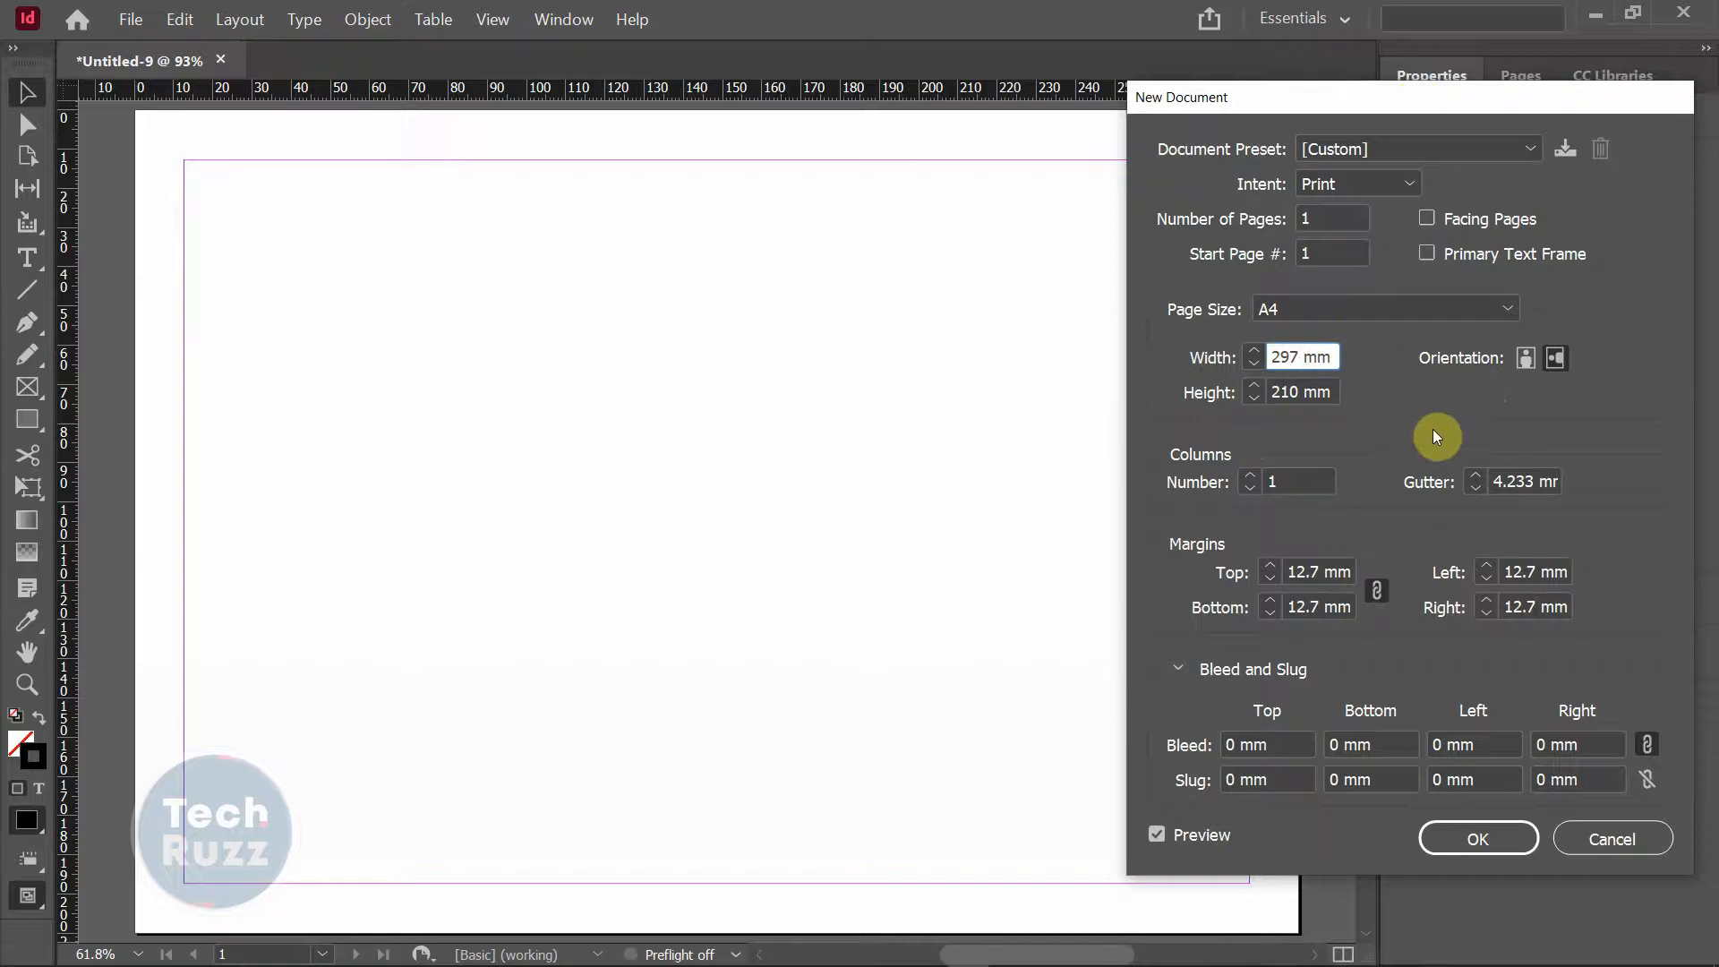
{"action": "type", "text": "+10"}
{"action": "left_click", "coordinate": [1295, 474]}
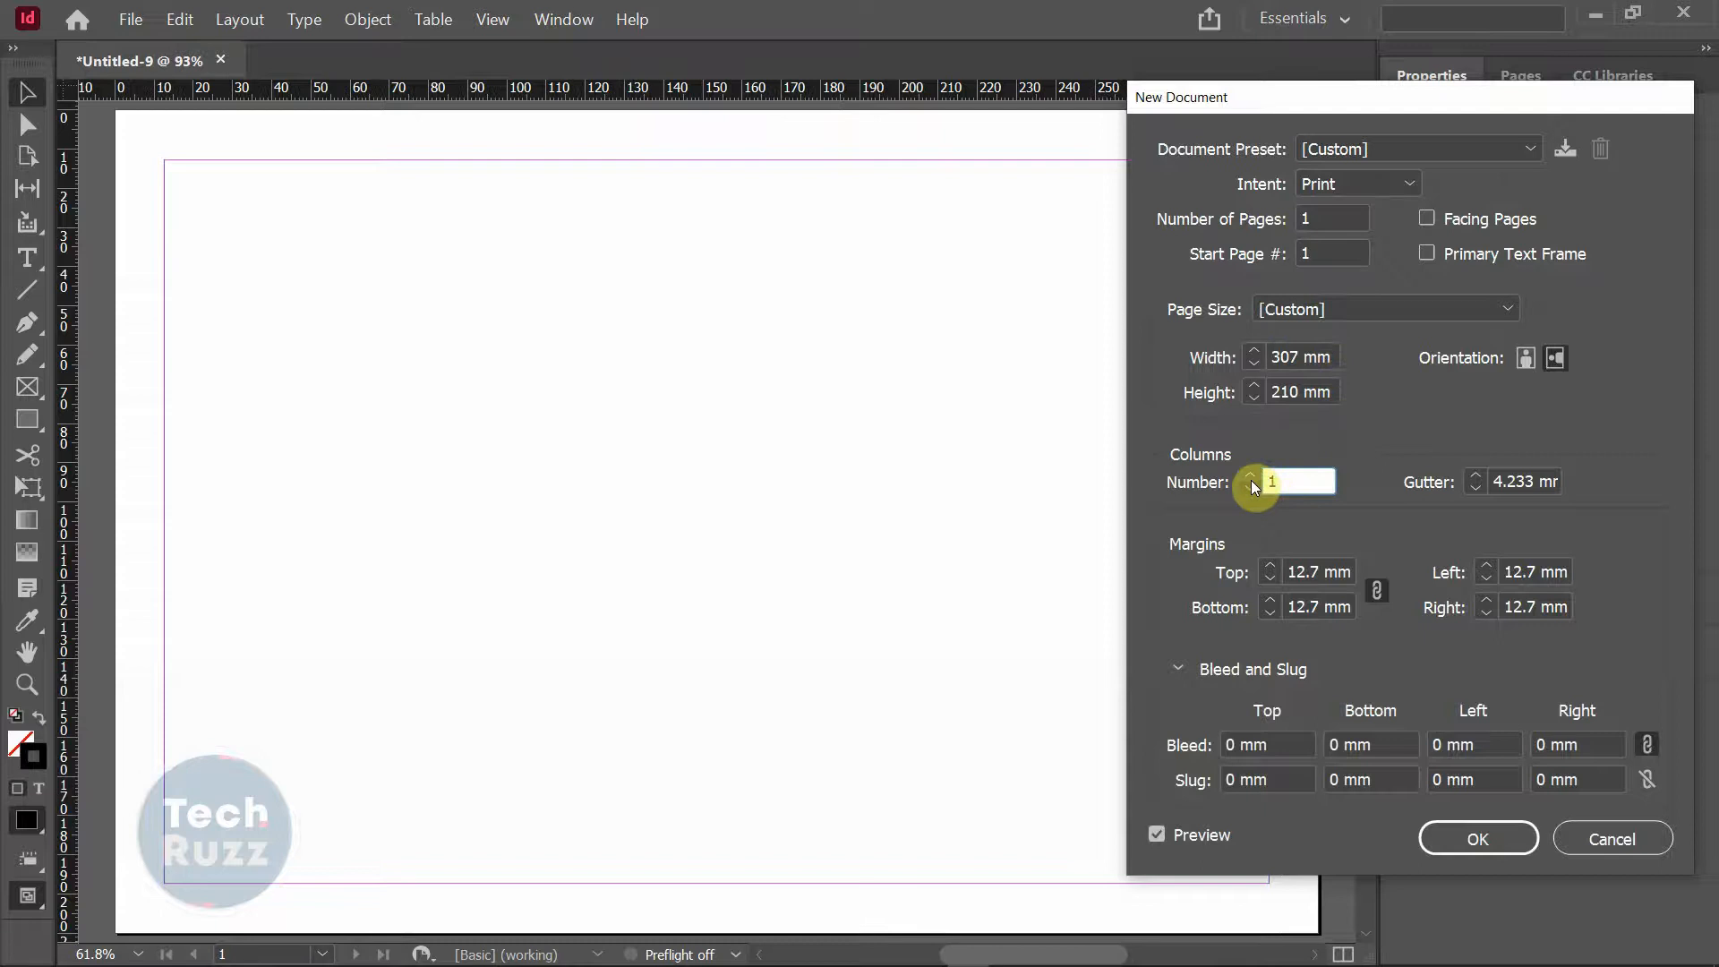
- Divide the page into 2 columns with a 10 mm gutter matching the spine width
{"action": "left_click", "coordinate": [1251, 475]}
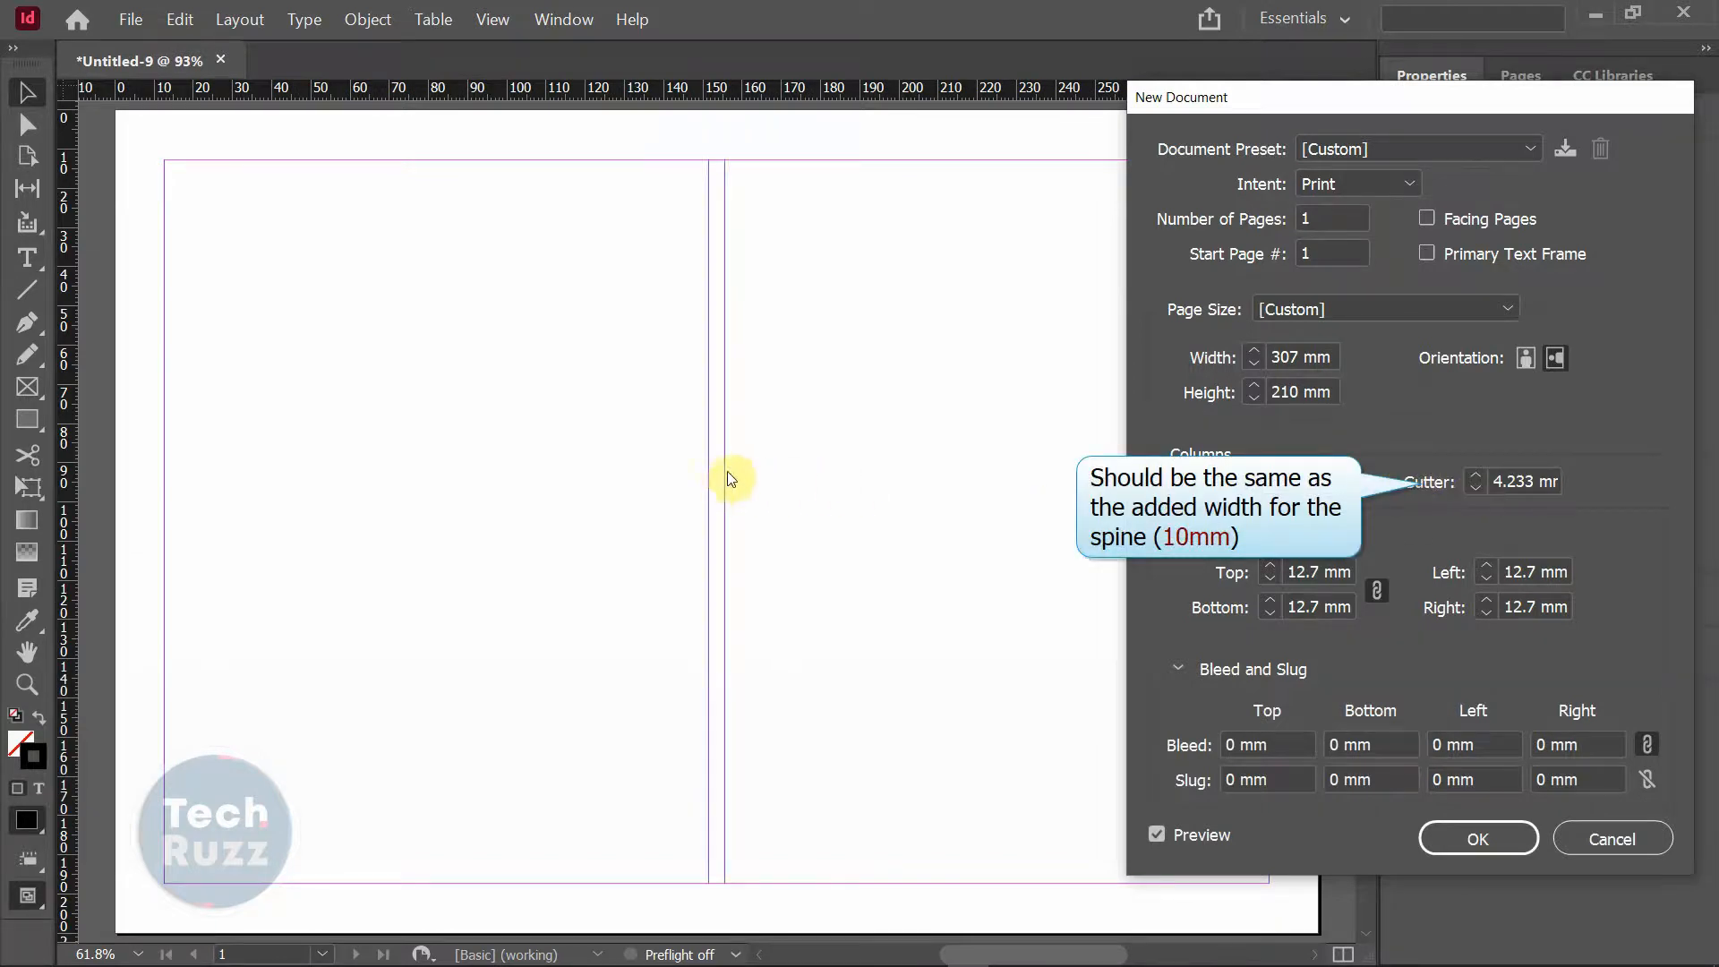
{"action": "left_click_drag", "start_coordinate": [1515, 481], "coordinate": [1526, 480]}
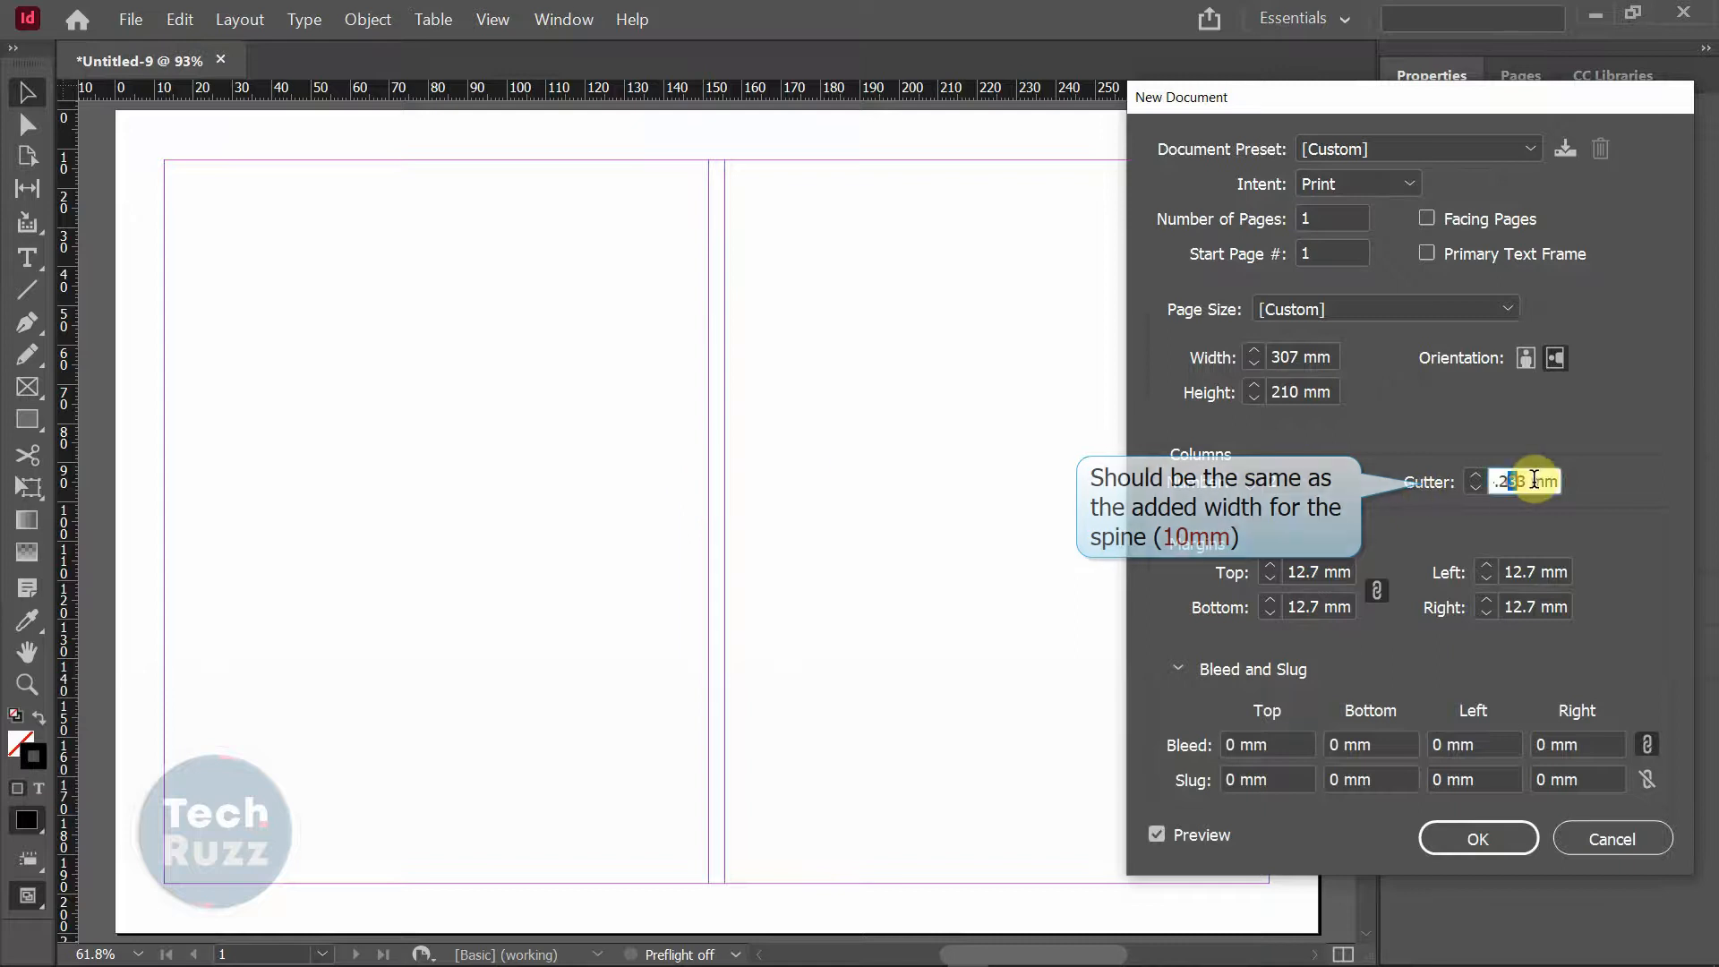
{"action": "double_click", "coordinate": [1525, 480]}
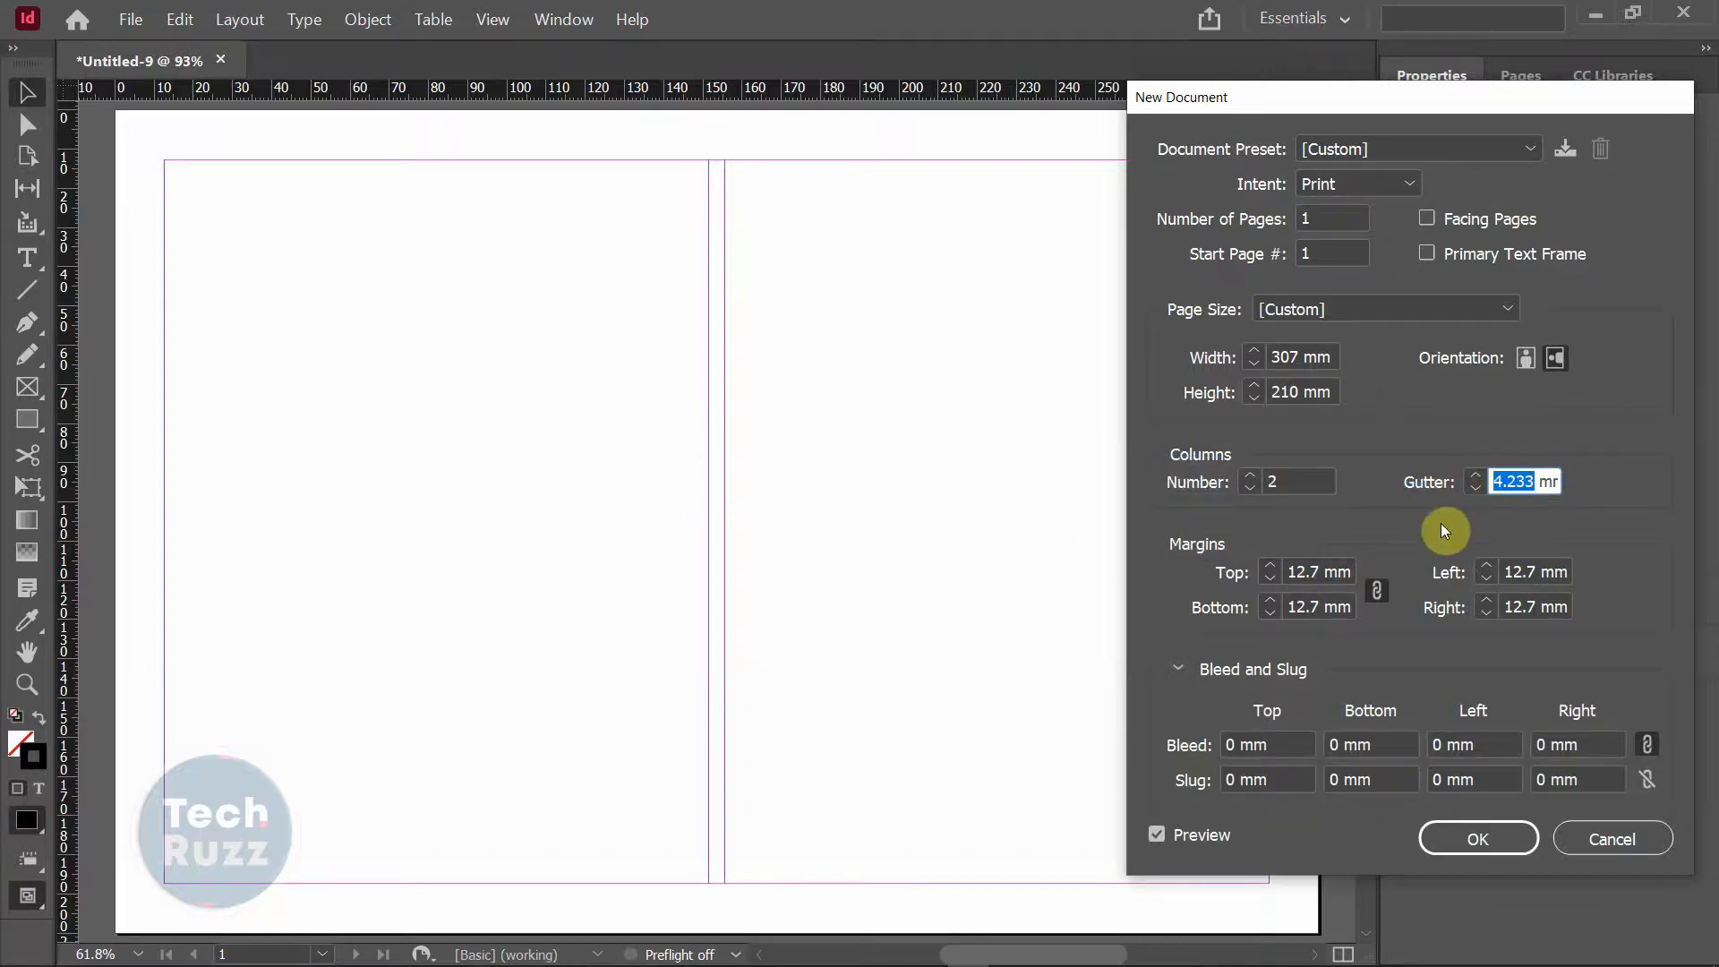
{"action": "type", "text": "10"}
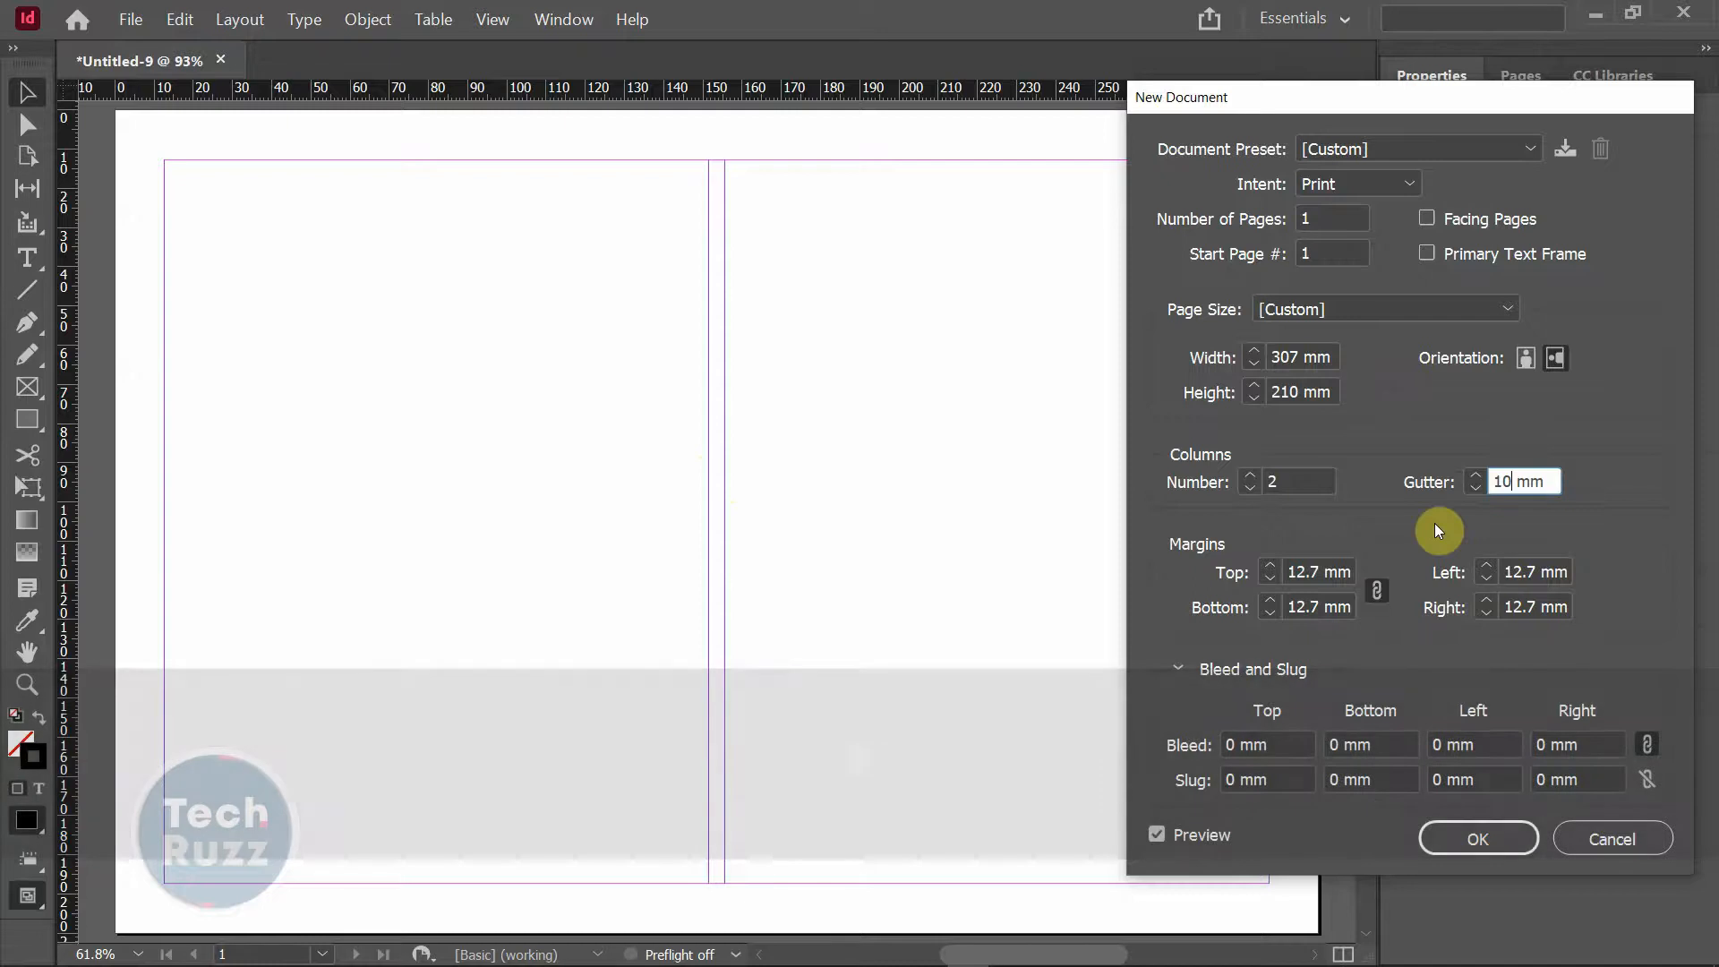
- Set a 3 mm bleed on all sides and create the document
{"action": "left_click", "coordinate": [1178, 667]}
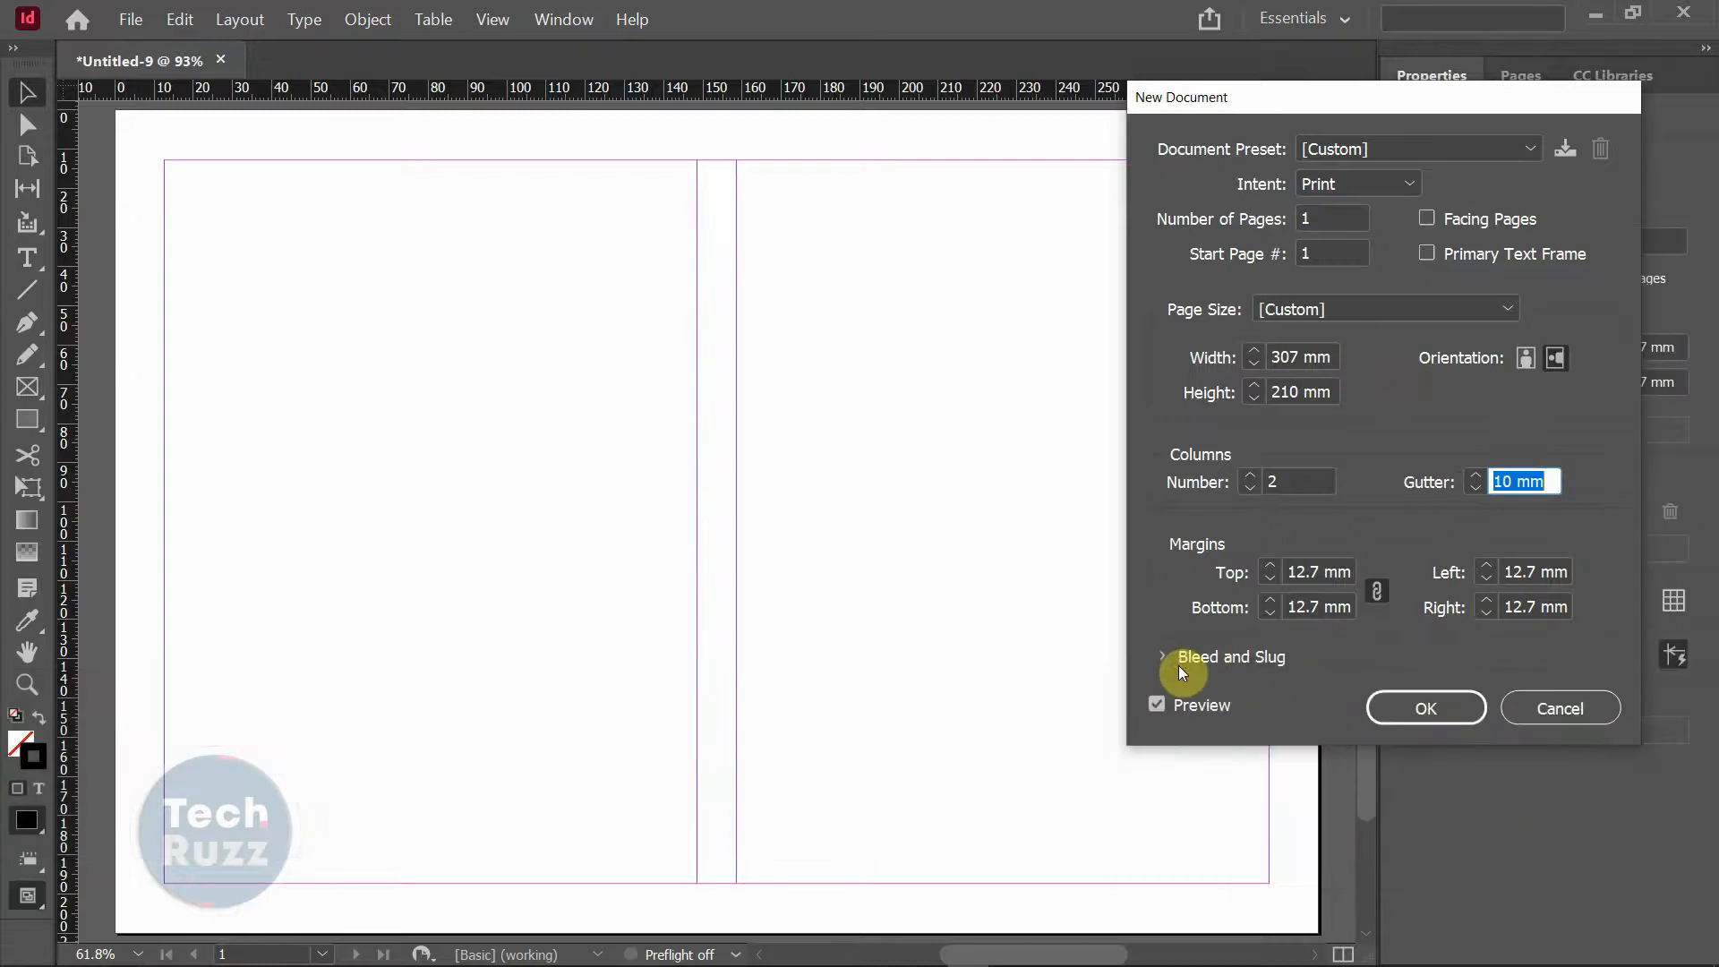
{"action": "left_click", "coordinate": [1166, 657]}
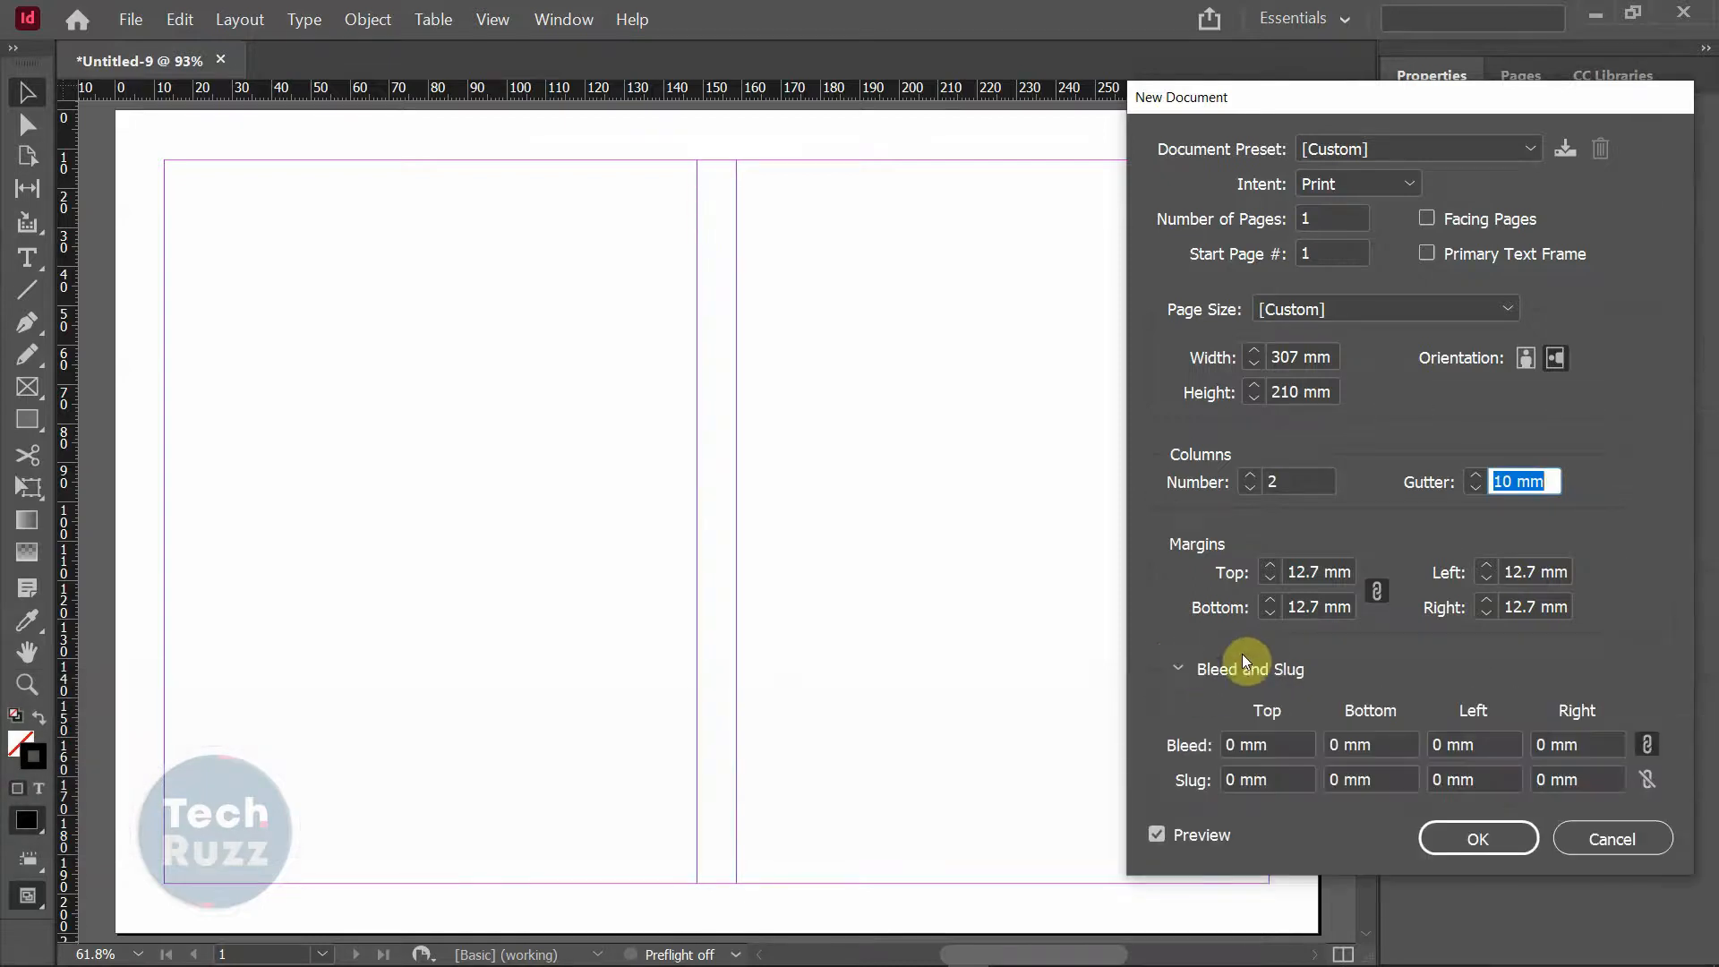
{"action": "left_click", "coordinate": [1233, 742]}
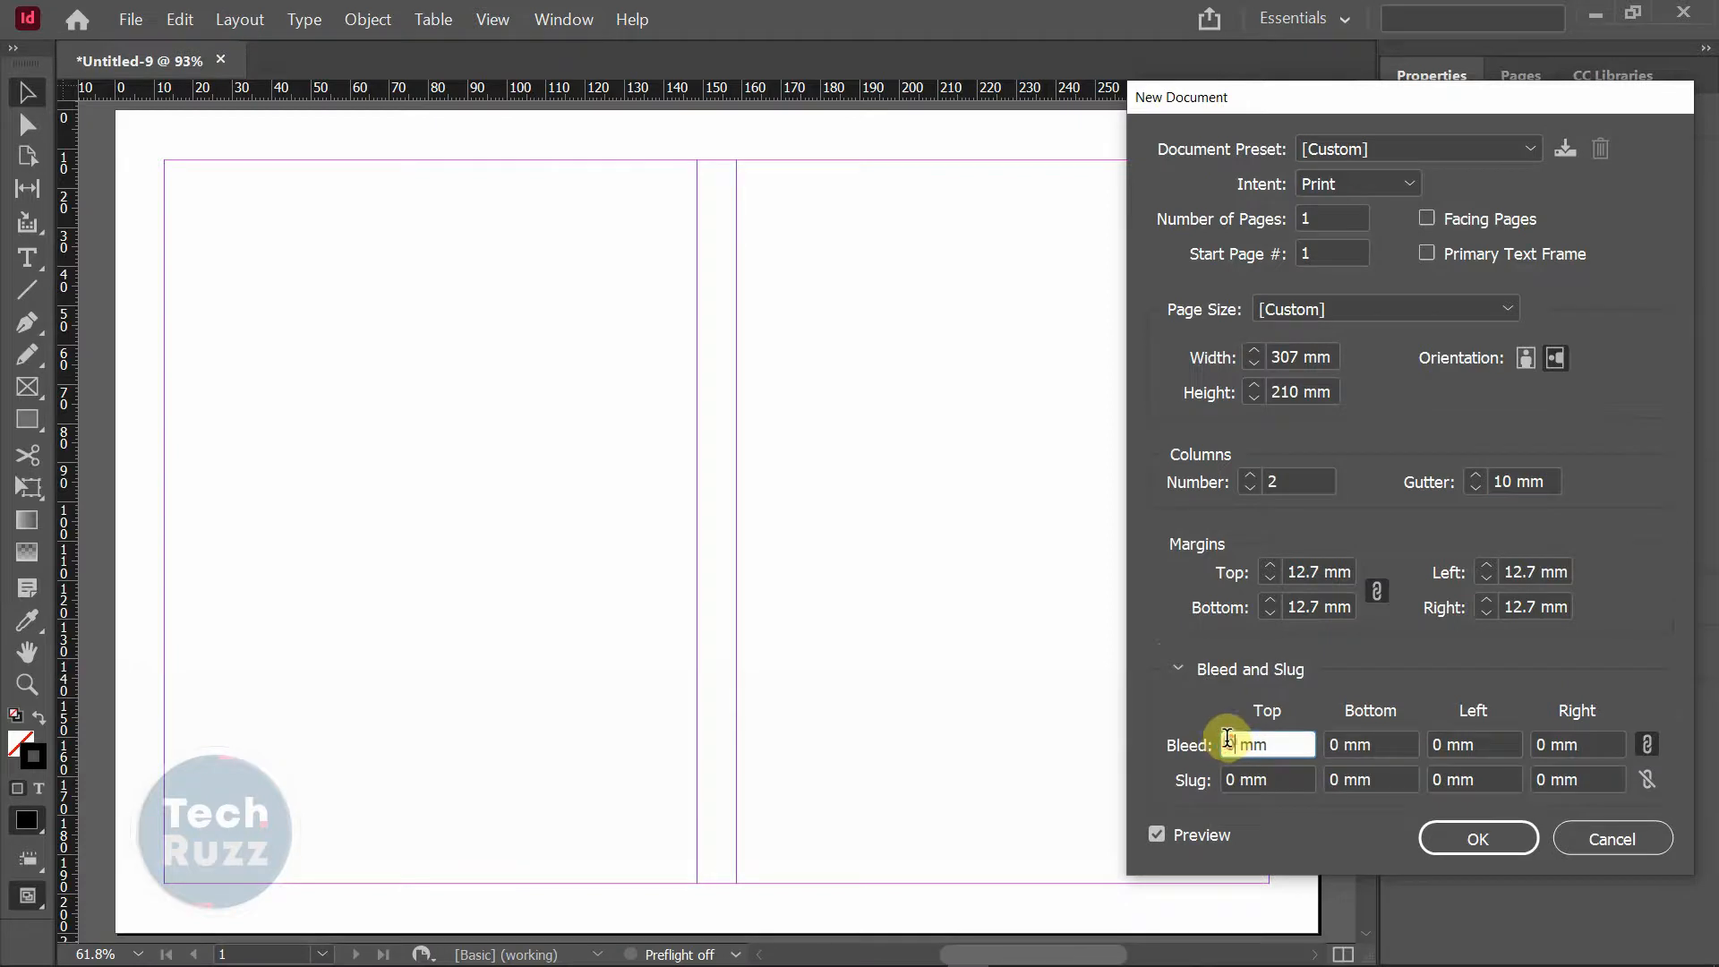
{"action": "type", "text": "3"}
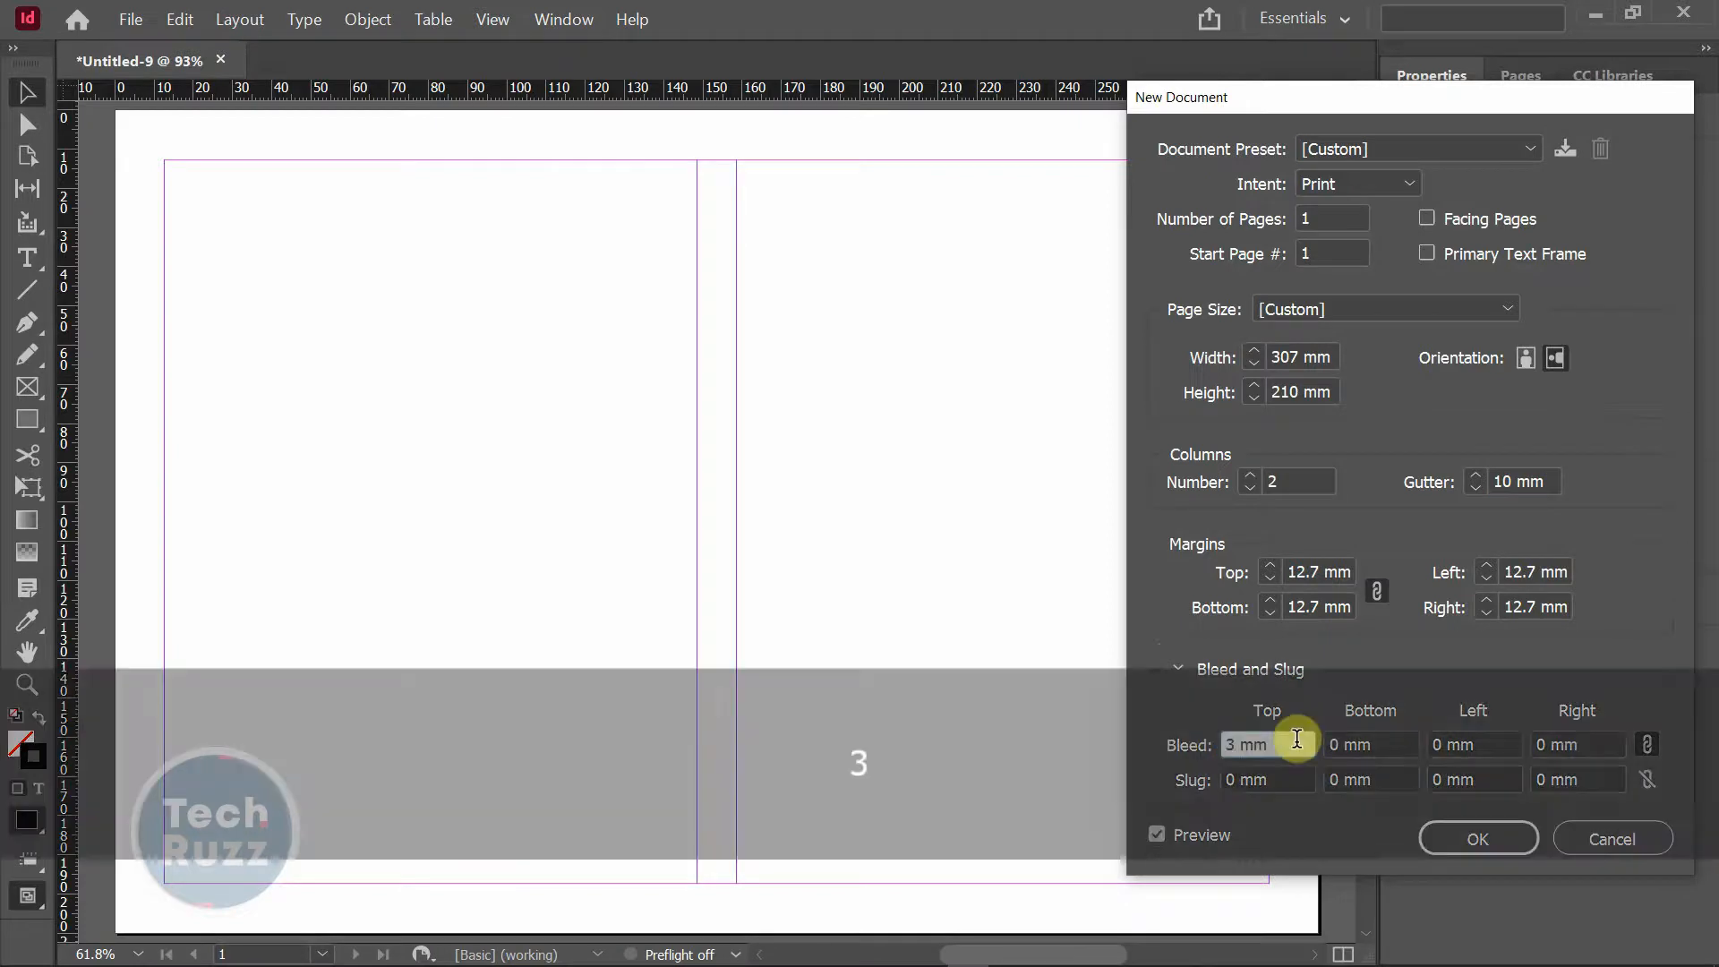
{"action": "left_click", "coordinate": [1348, 744]}
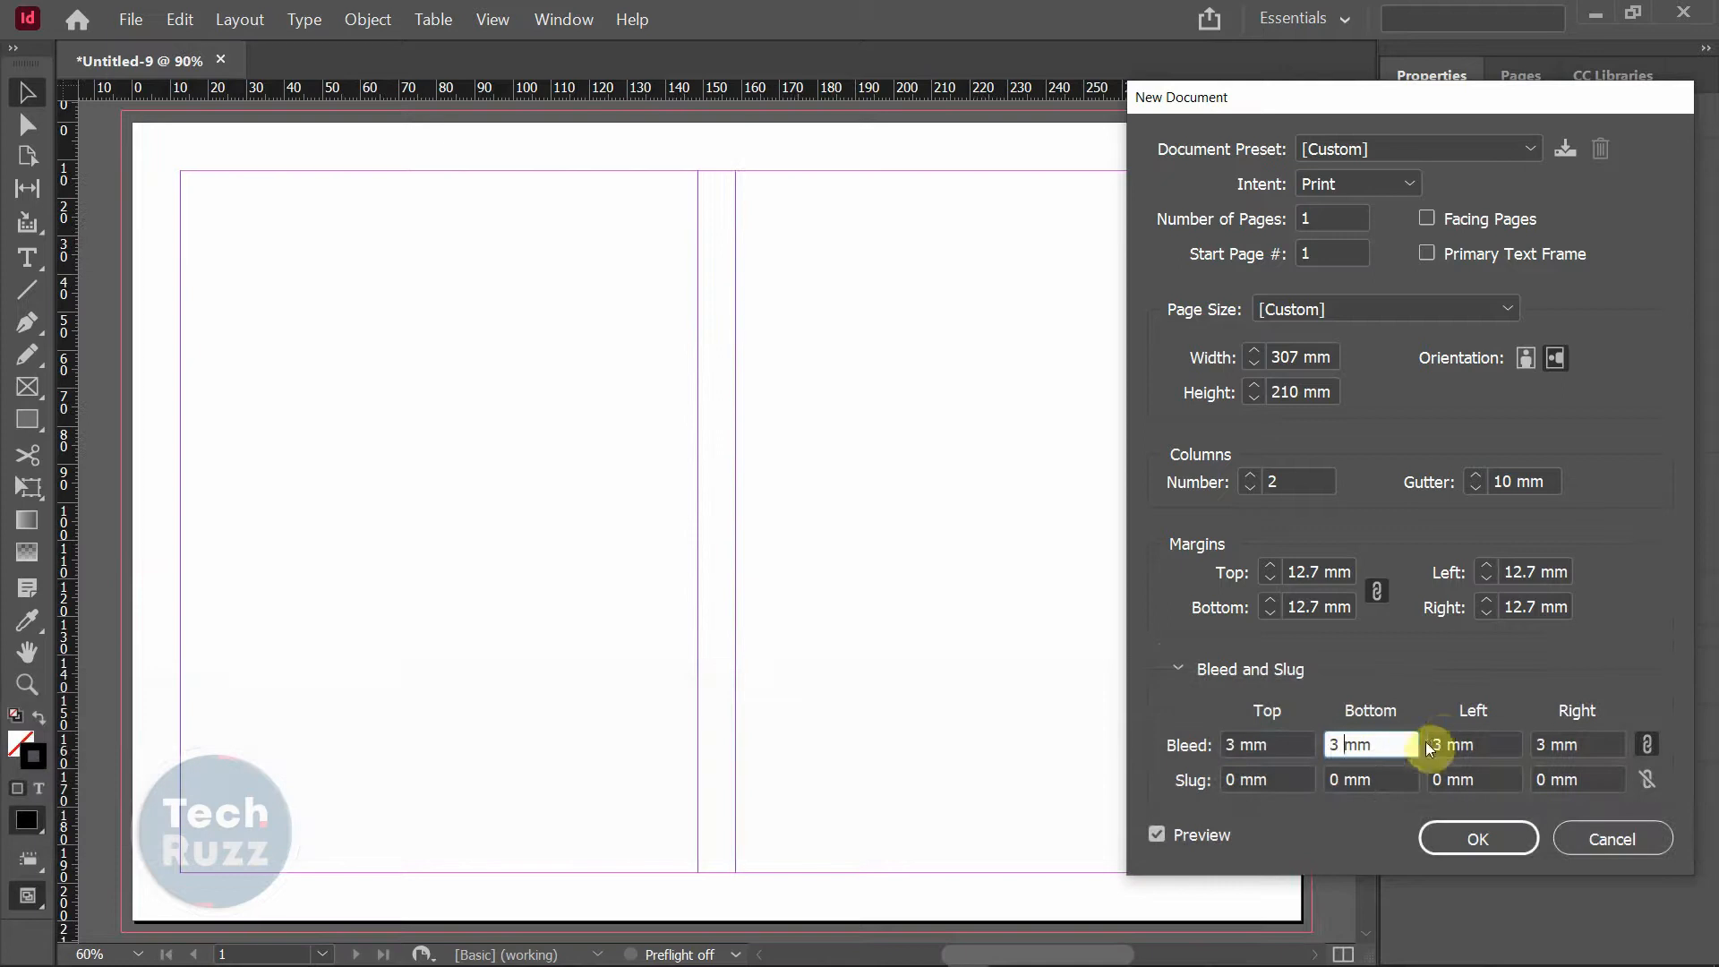
{"action": "left_click", "coordinate": [1487, 840]}
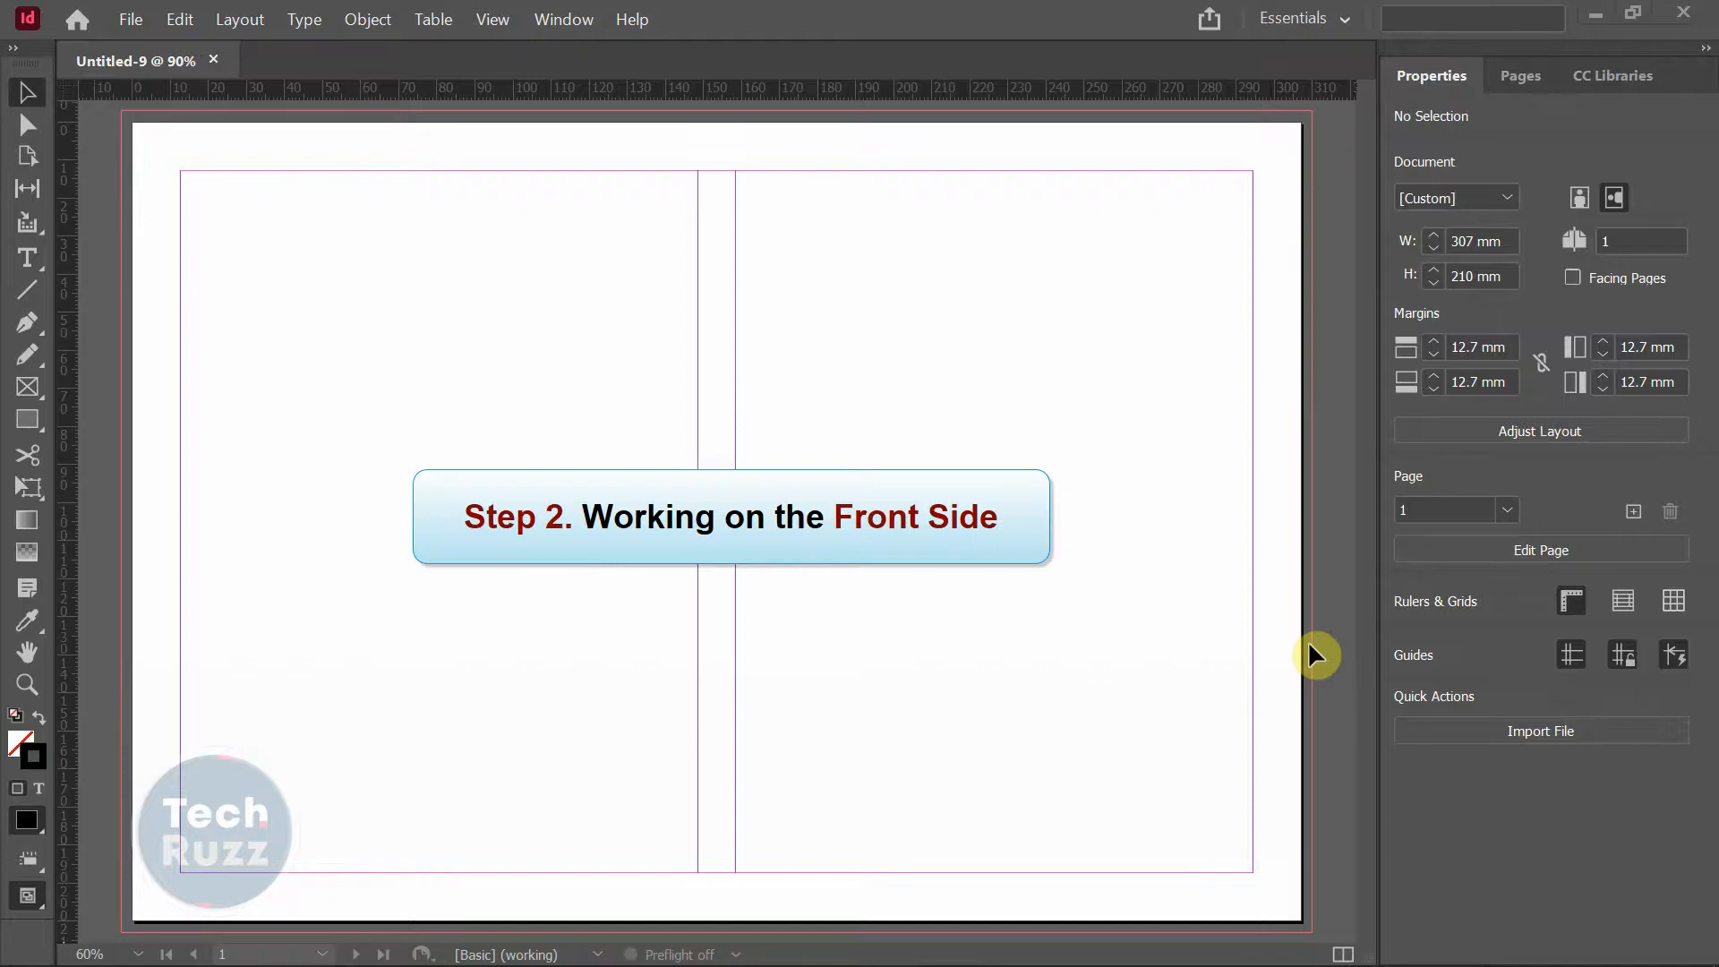
- Draw a rectangular frame of 313 × 216 mm covering the page out to the bleed and place the Horse BG2 image in it
{"action": "left_click", "coordinate": [26, 390]}
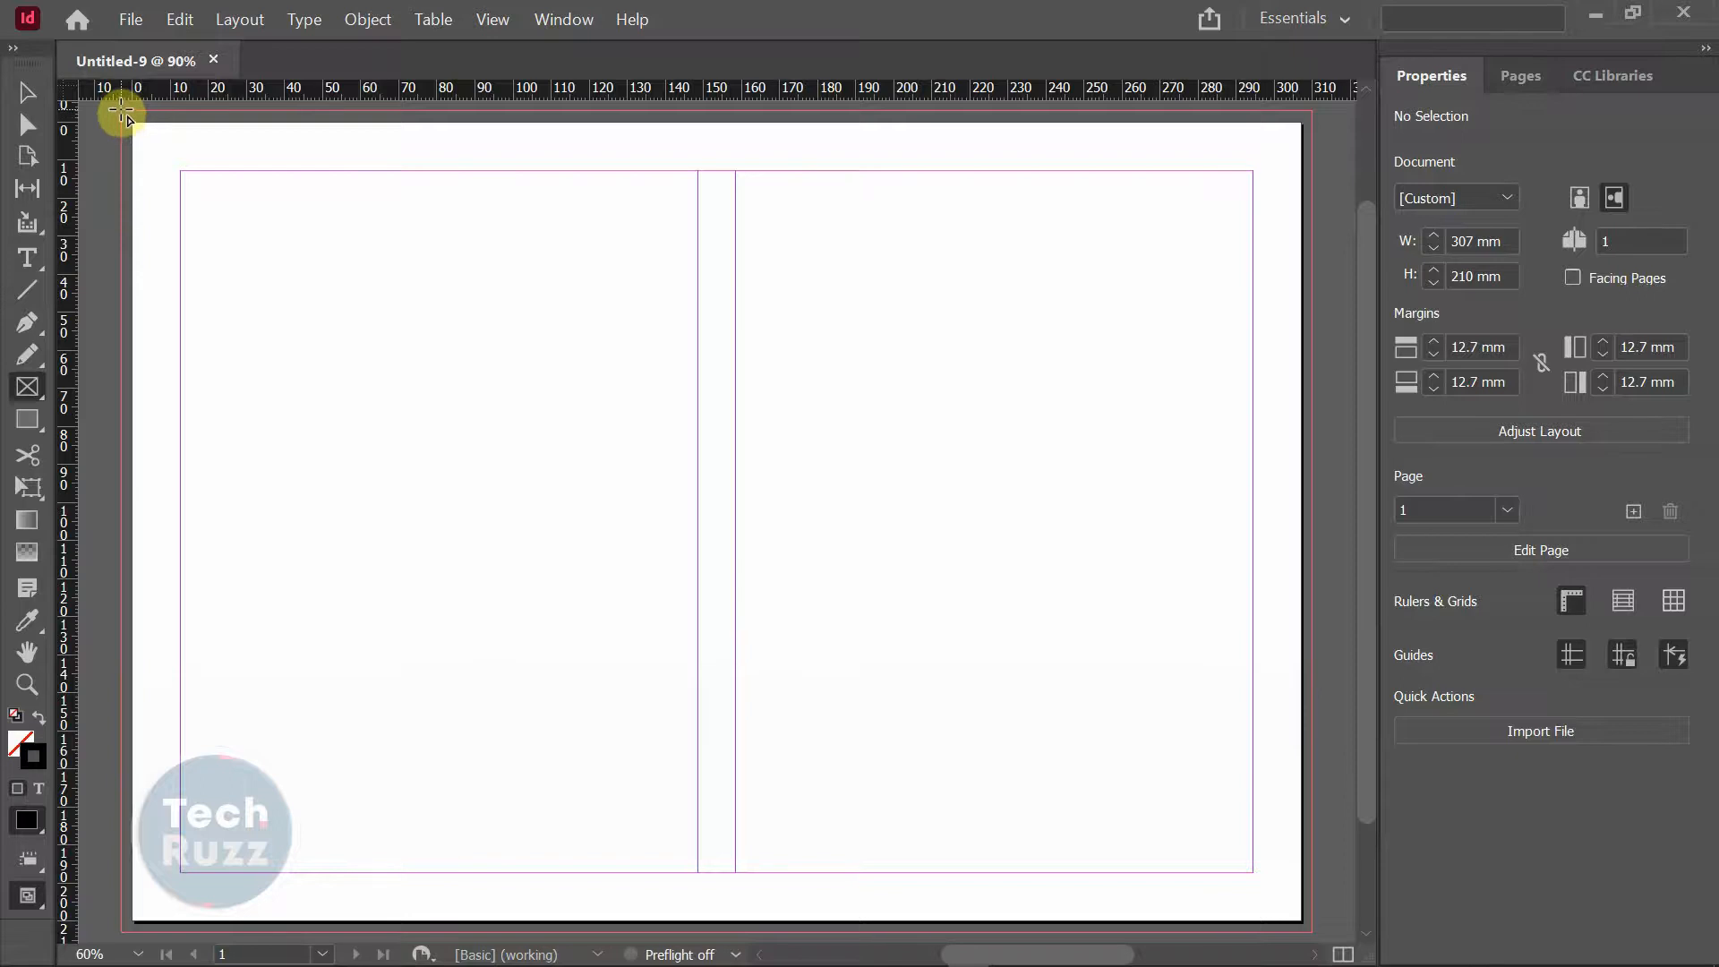
{"action": "left_click_drag", "start_coordinate": [121, 109], "coordinate": [1313, 933]}
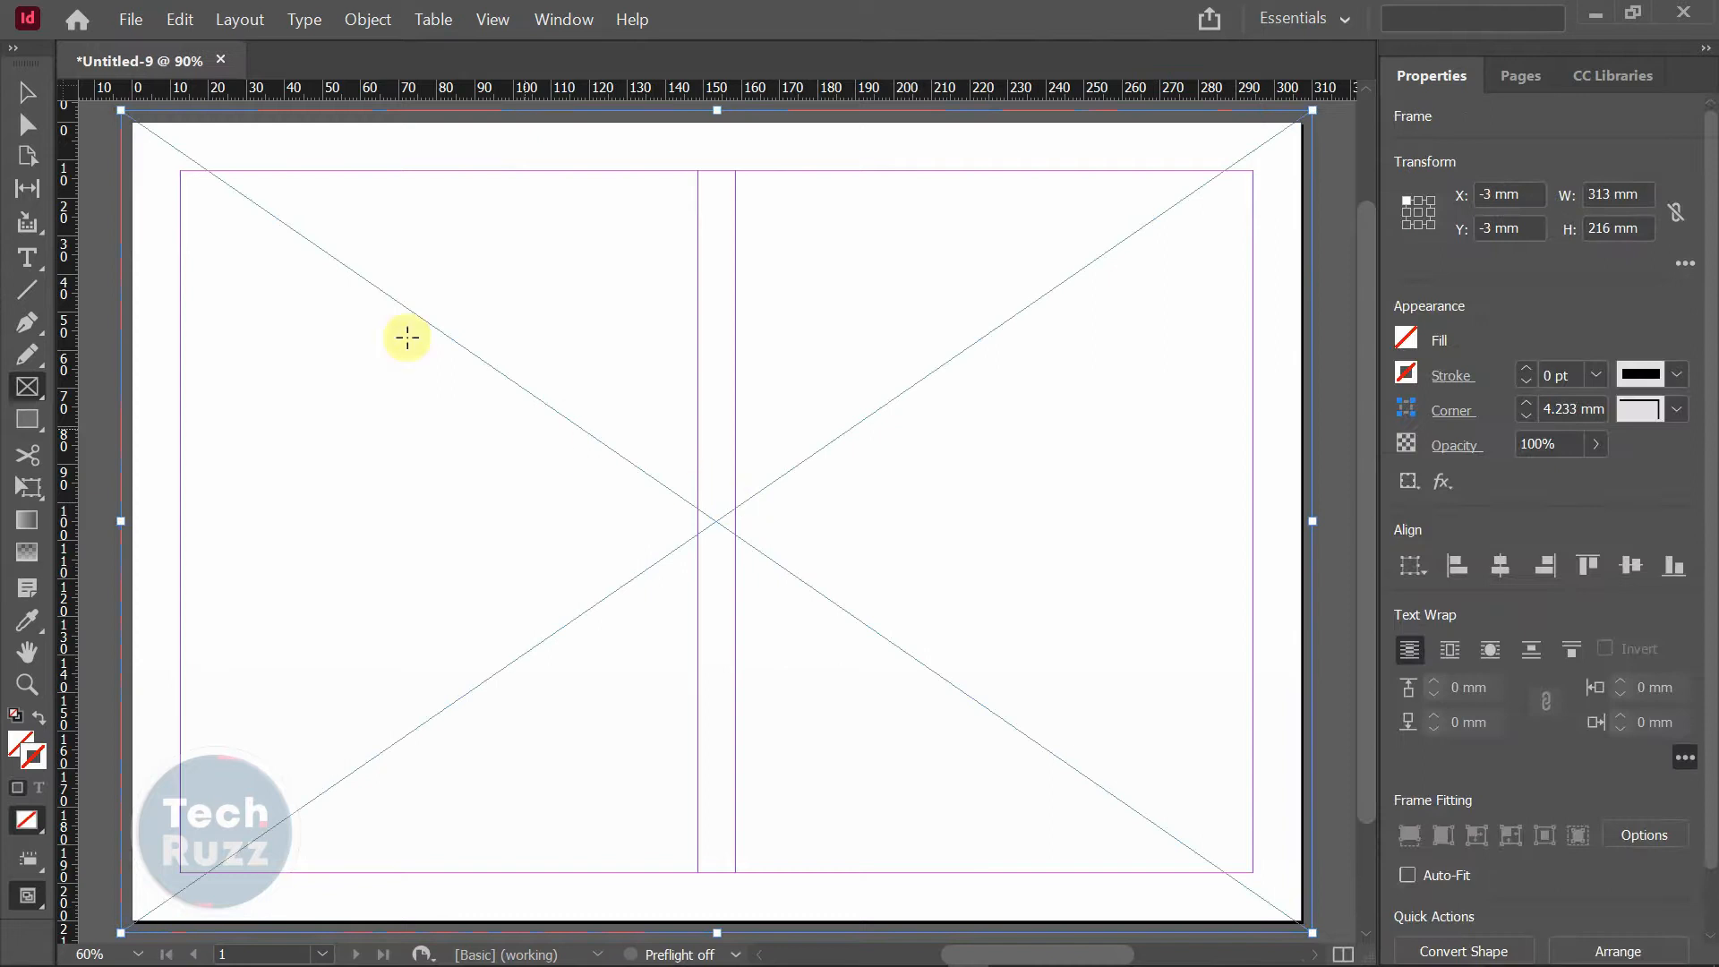
{"action": "left_click", "coordinate": [132, 23]}
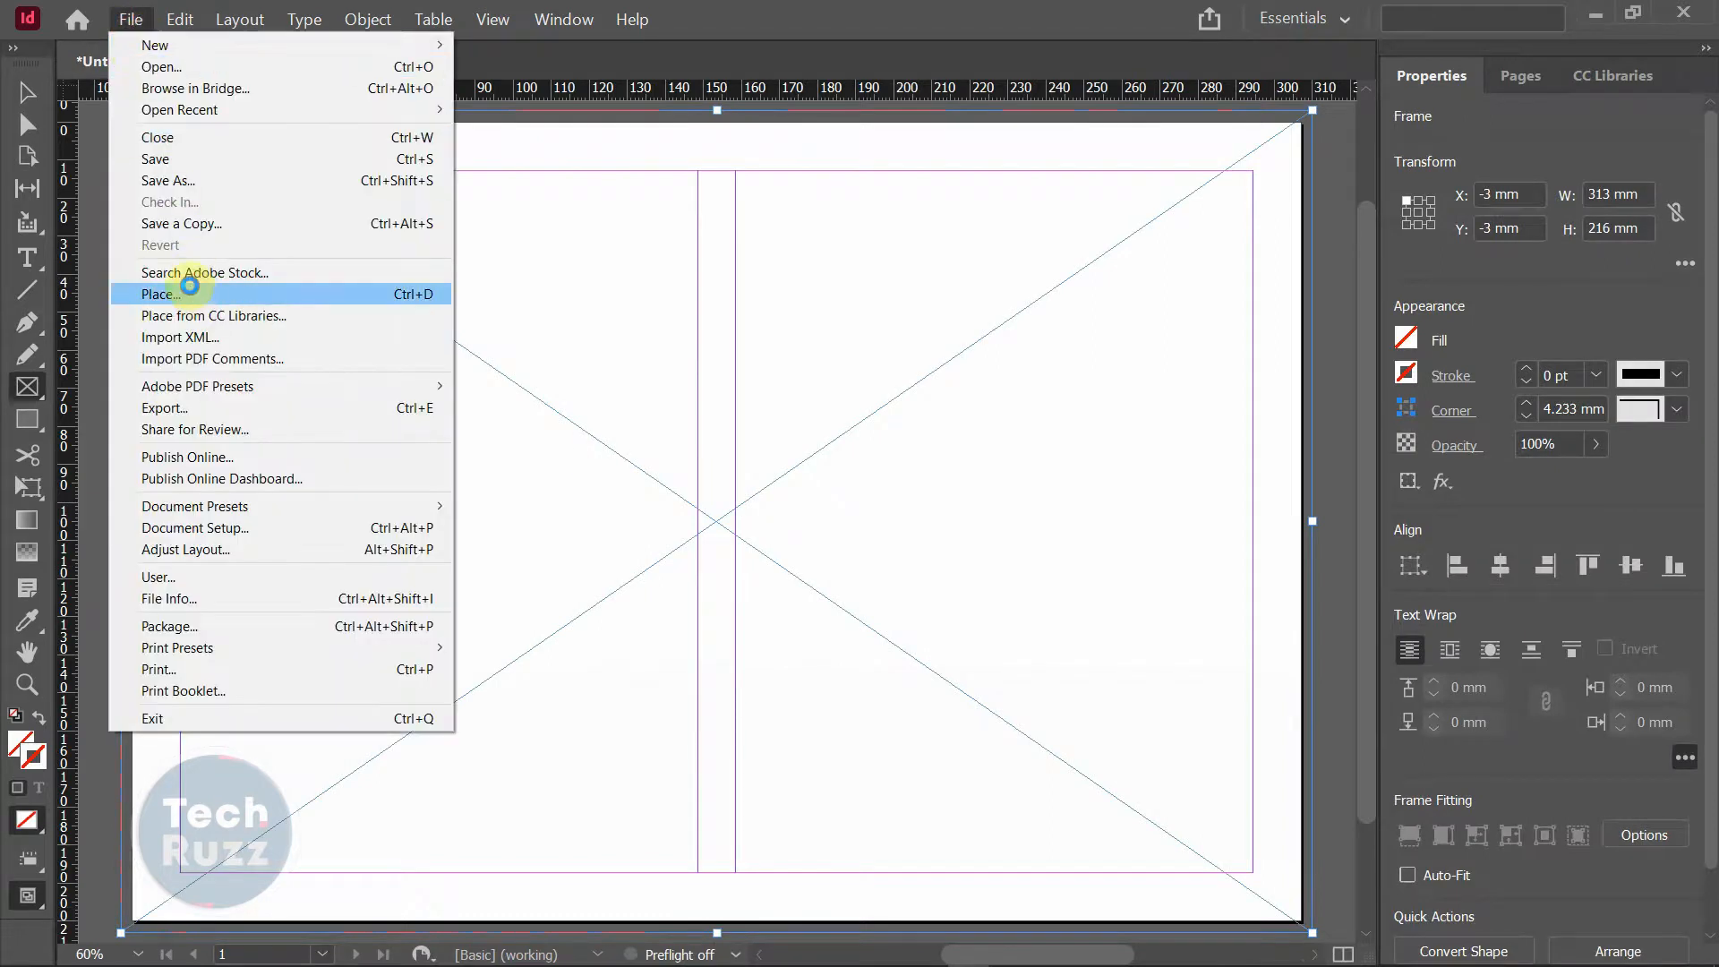
{"action": "left_click", "coordinate": [190, 285]}
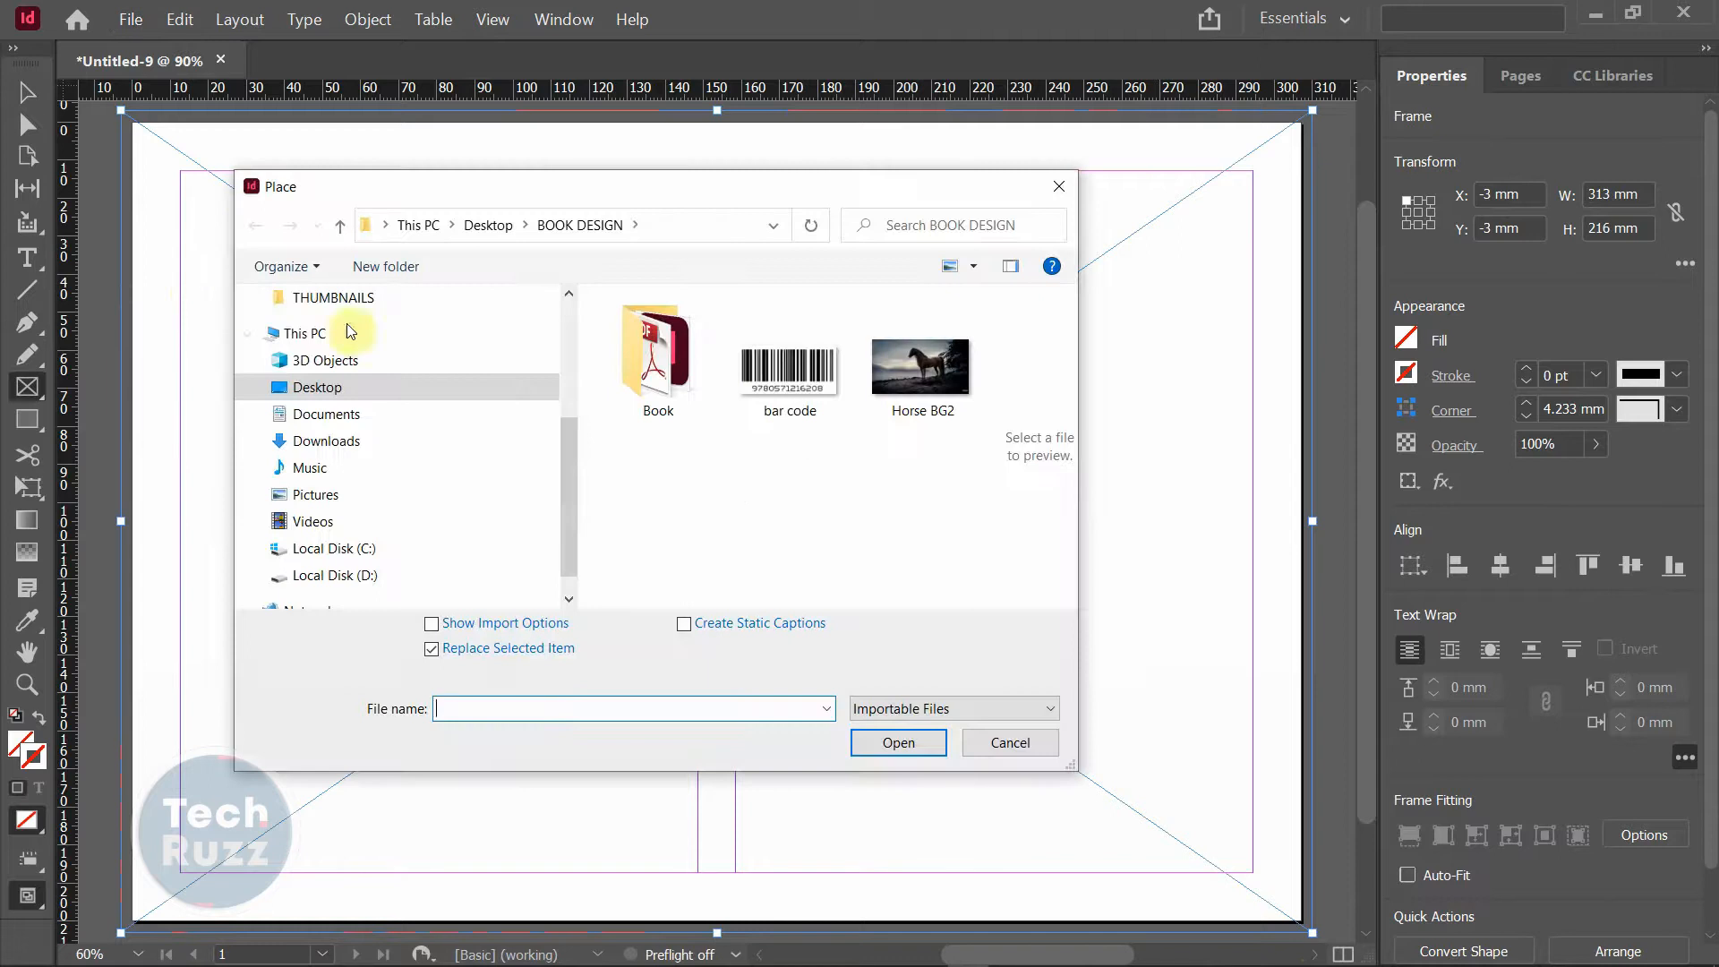
{"action": "left_click", "coordinate": [922, 371]}
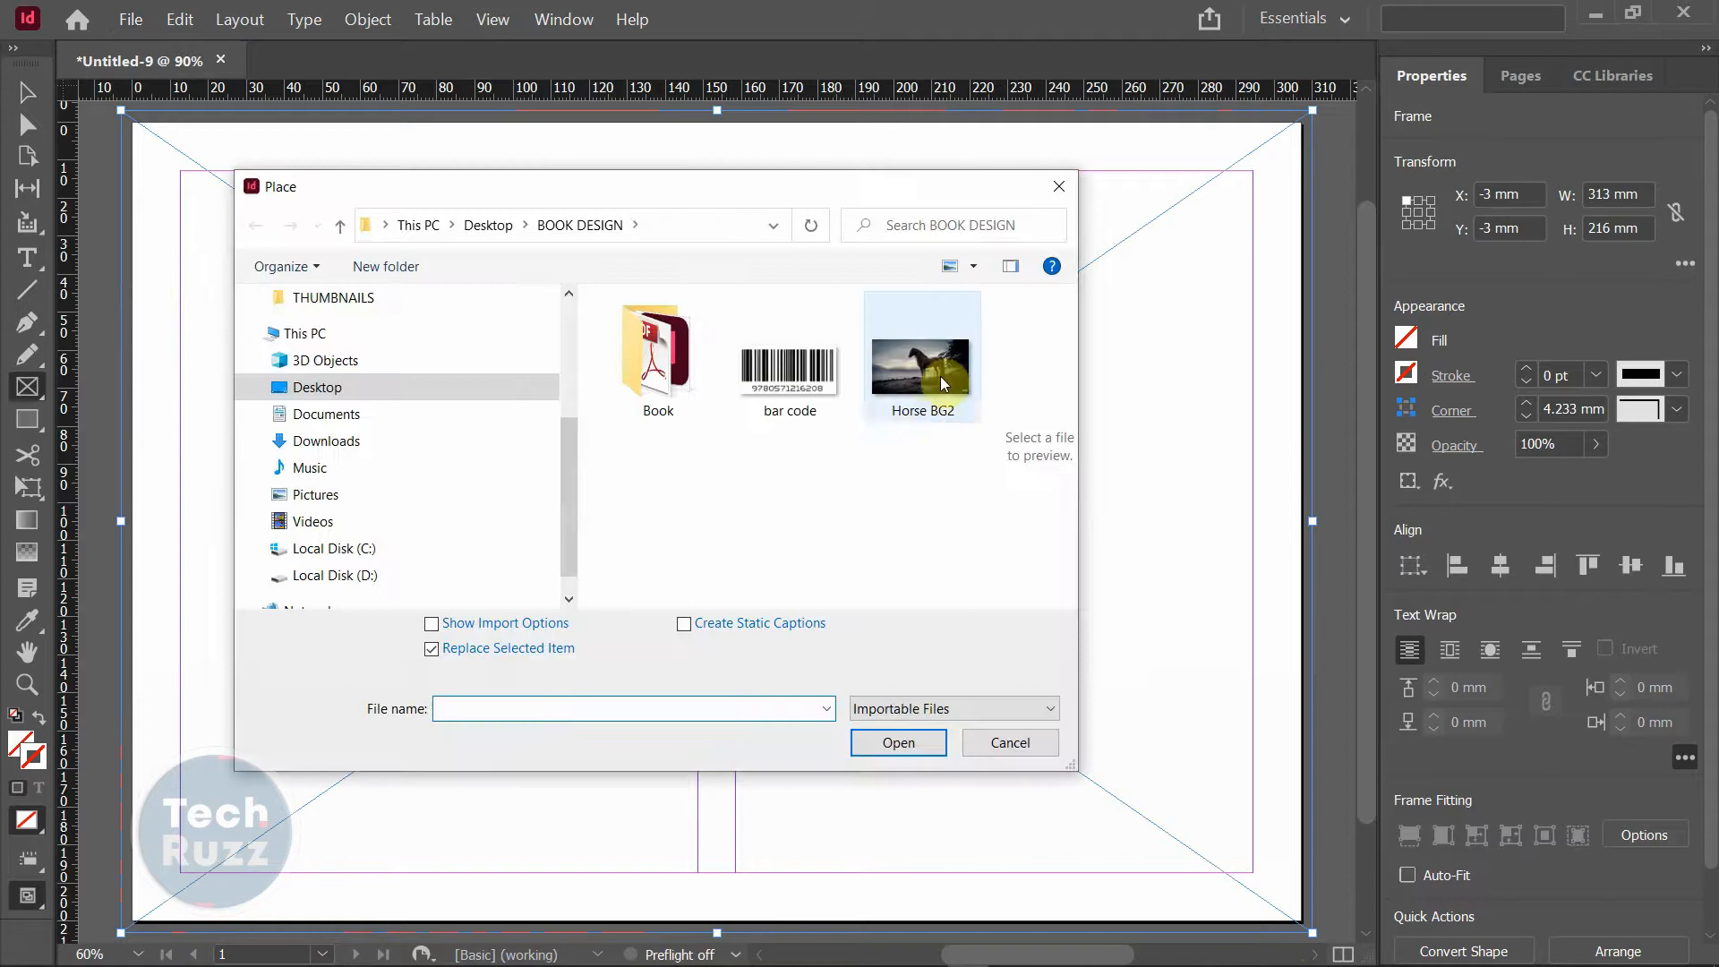
{"action": "left_click", "coordinate": [898, 743]}
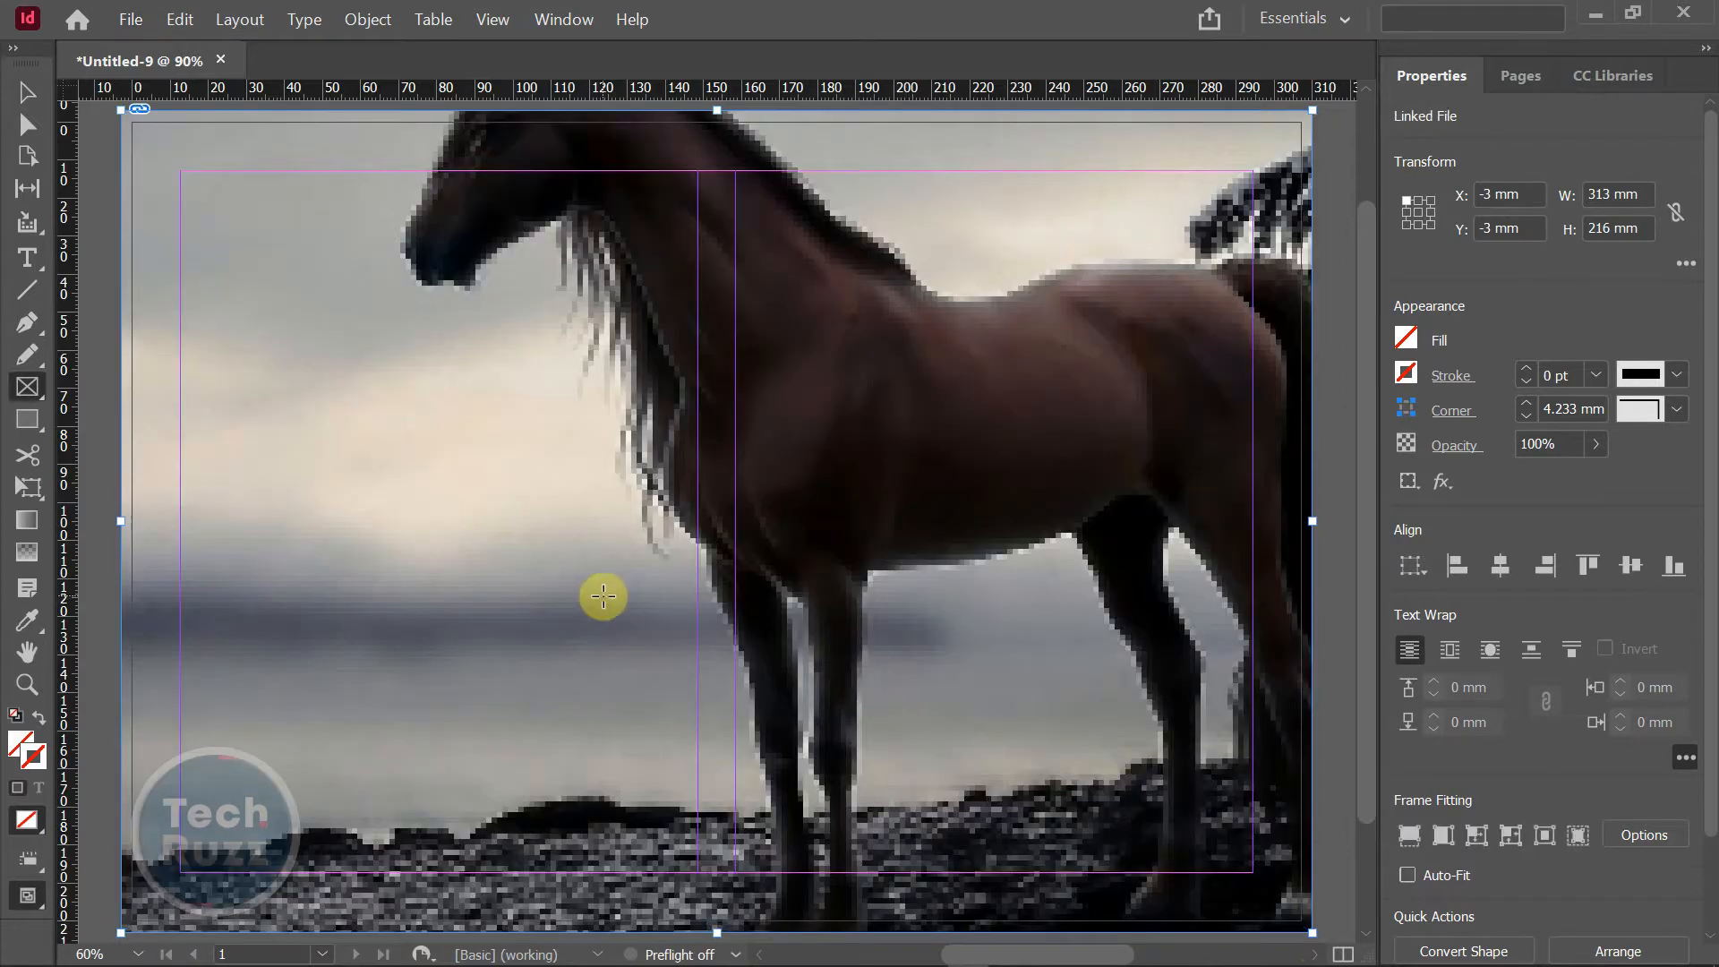
- Select the horse image inside its frame and scale it down proportionally from its centre to about 404 × 227 mm
{"action": "scroll", "coordinate": [603, 596], "scroll_direction": "down", "scroll_amount": 3}
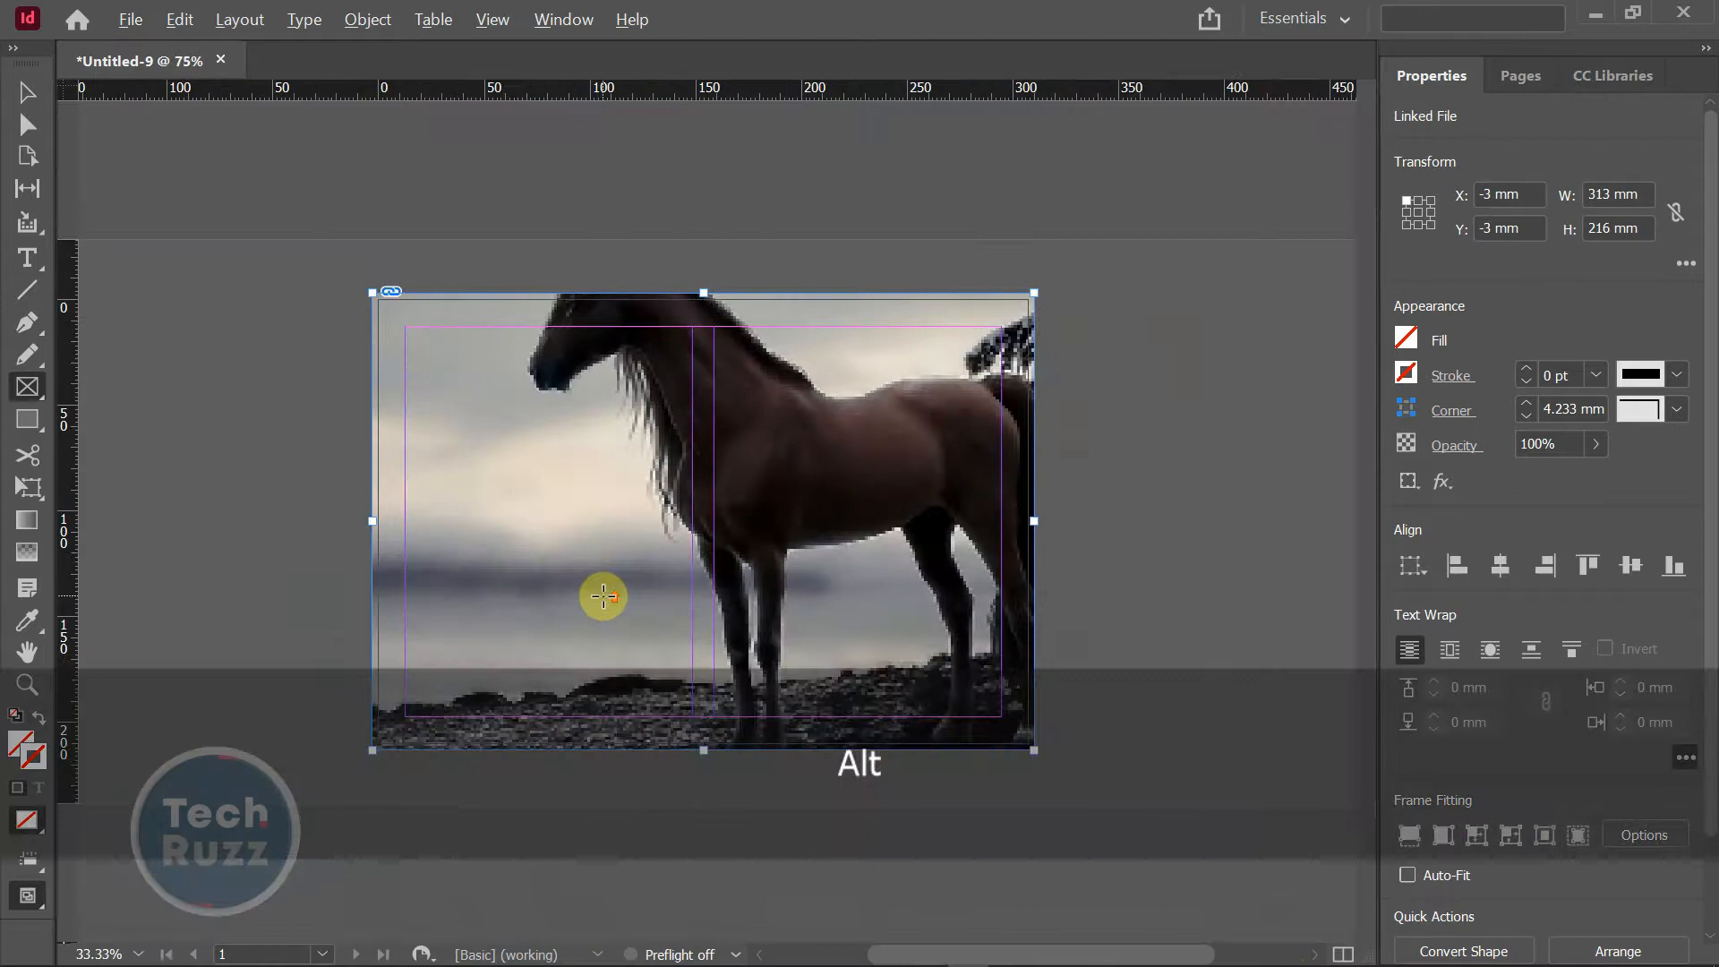
{"action": "scroll", "coordinate": [604, 596], "scroll_direction": "up", "scroll_amount": 1}
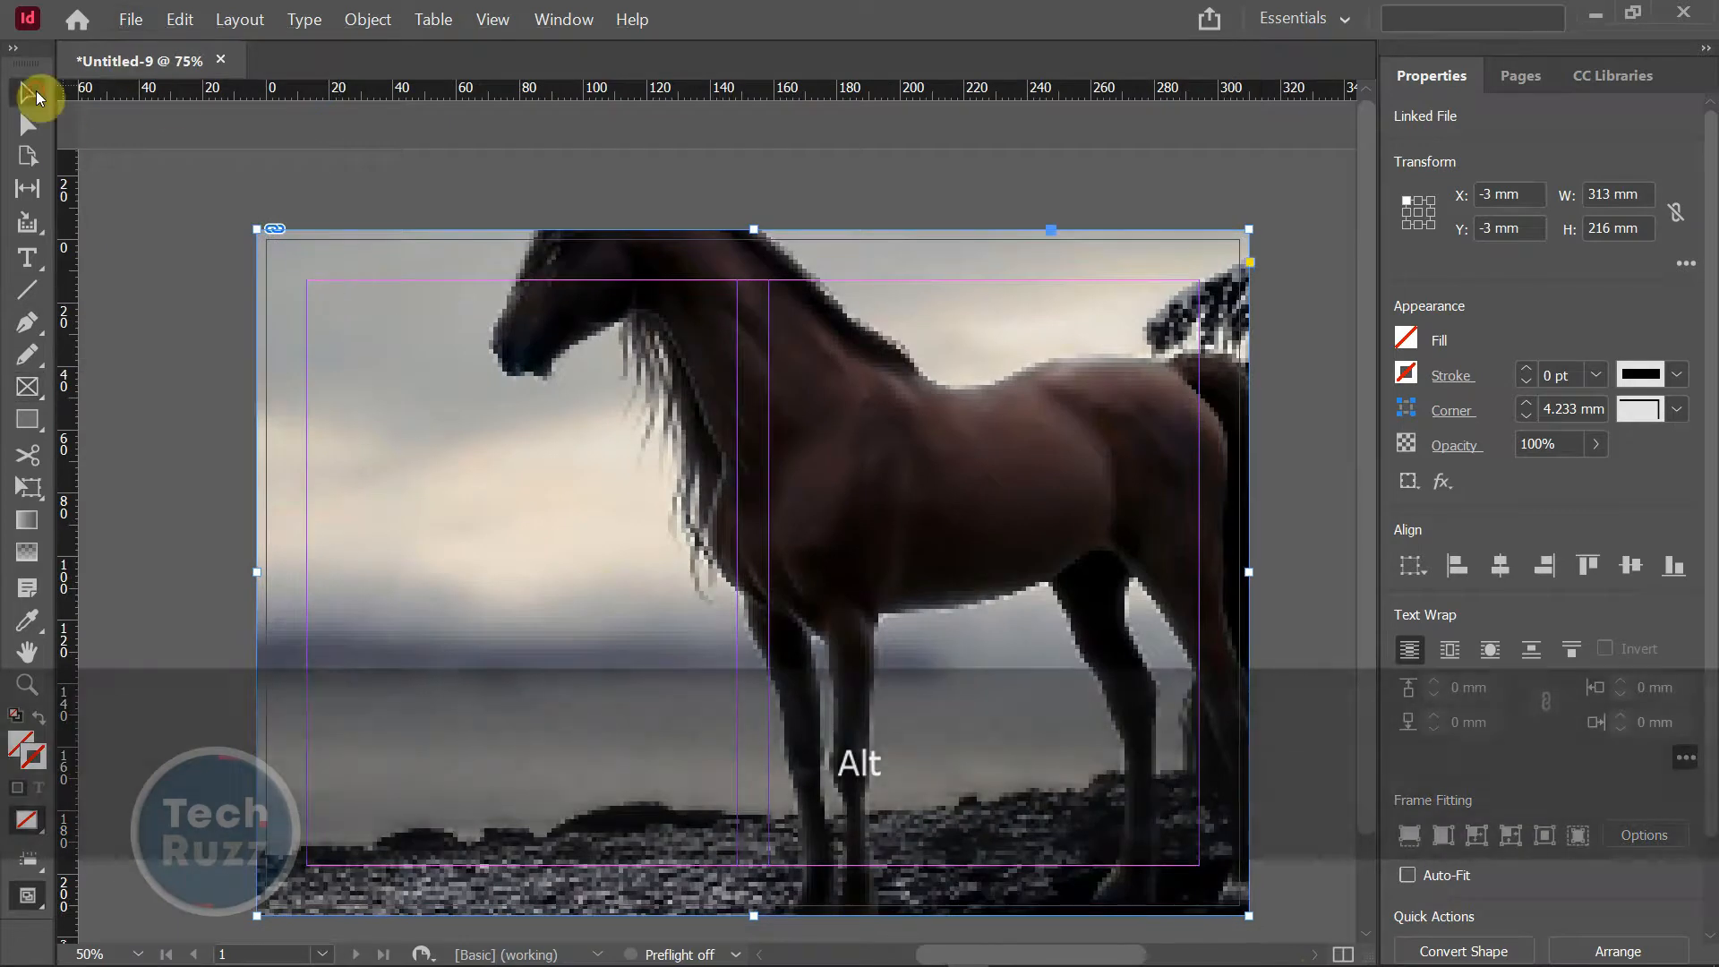
{"action": "left_click", "coordinate": [735, 564]}
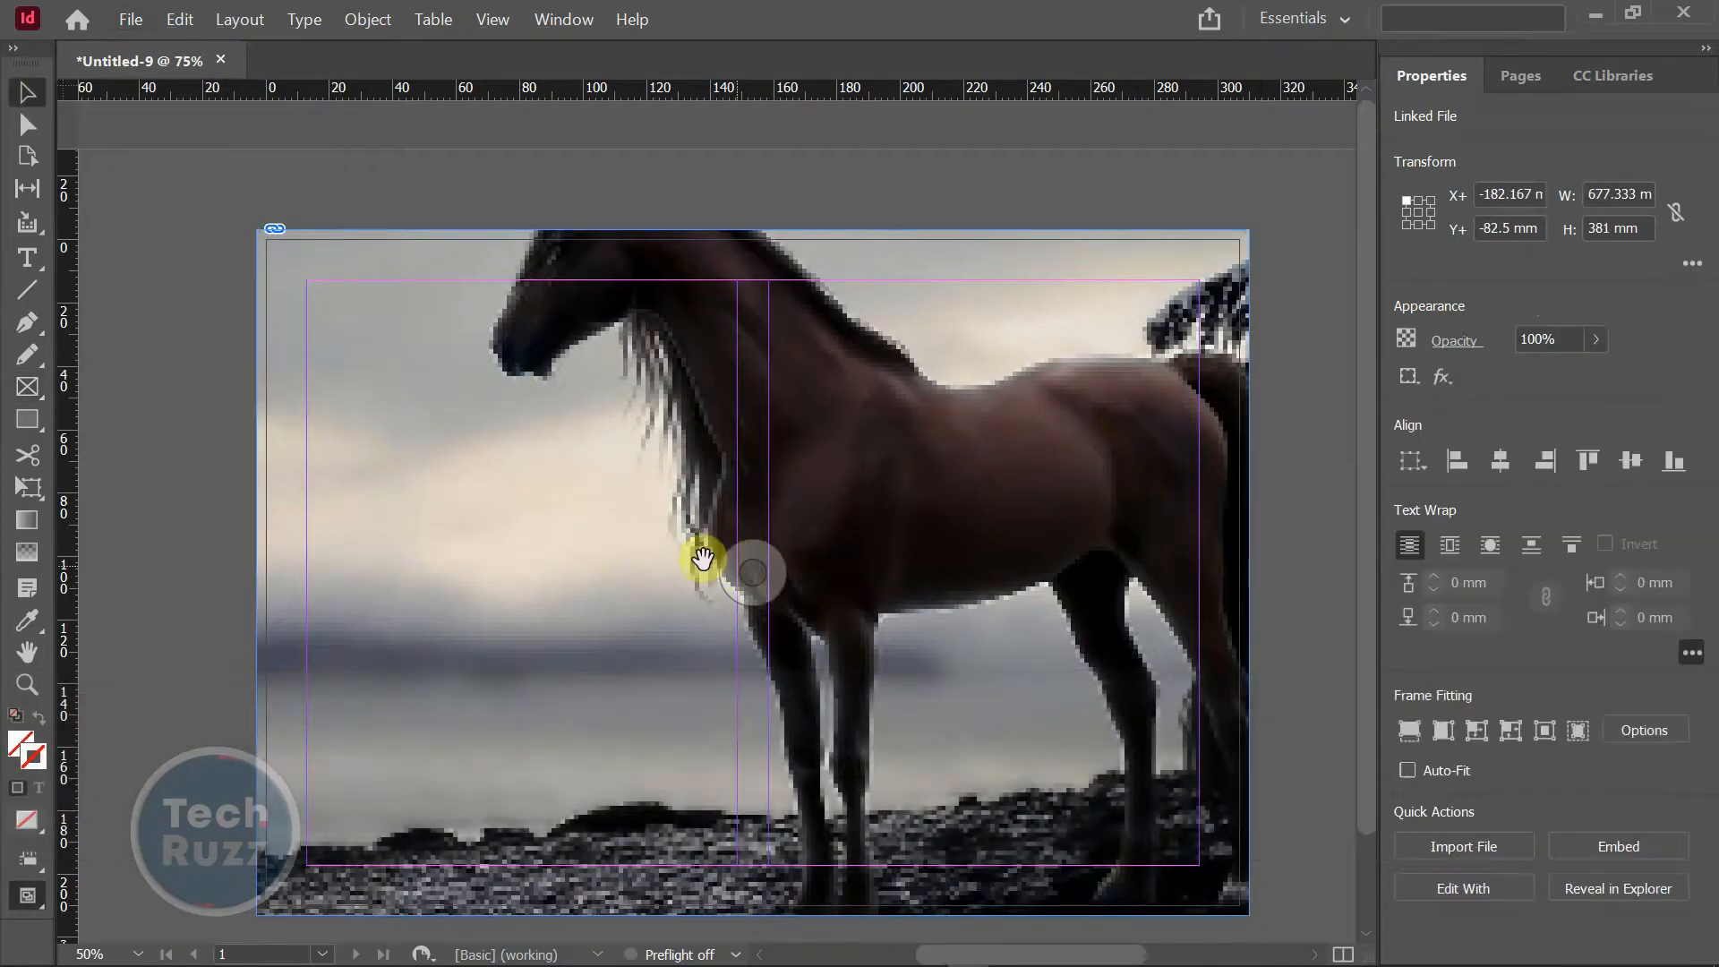
{"action": "scroll", "coordinate": [695, 560], "scroll_direction": "down", "scroll_amount": 1}
{"action": "scroll", "coordinate": [698, 558], "scroll_direction": "down", "scroll_amount": 1}
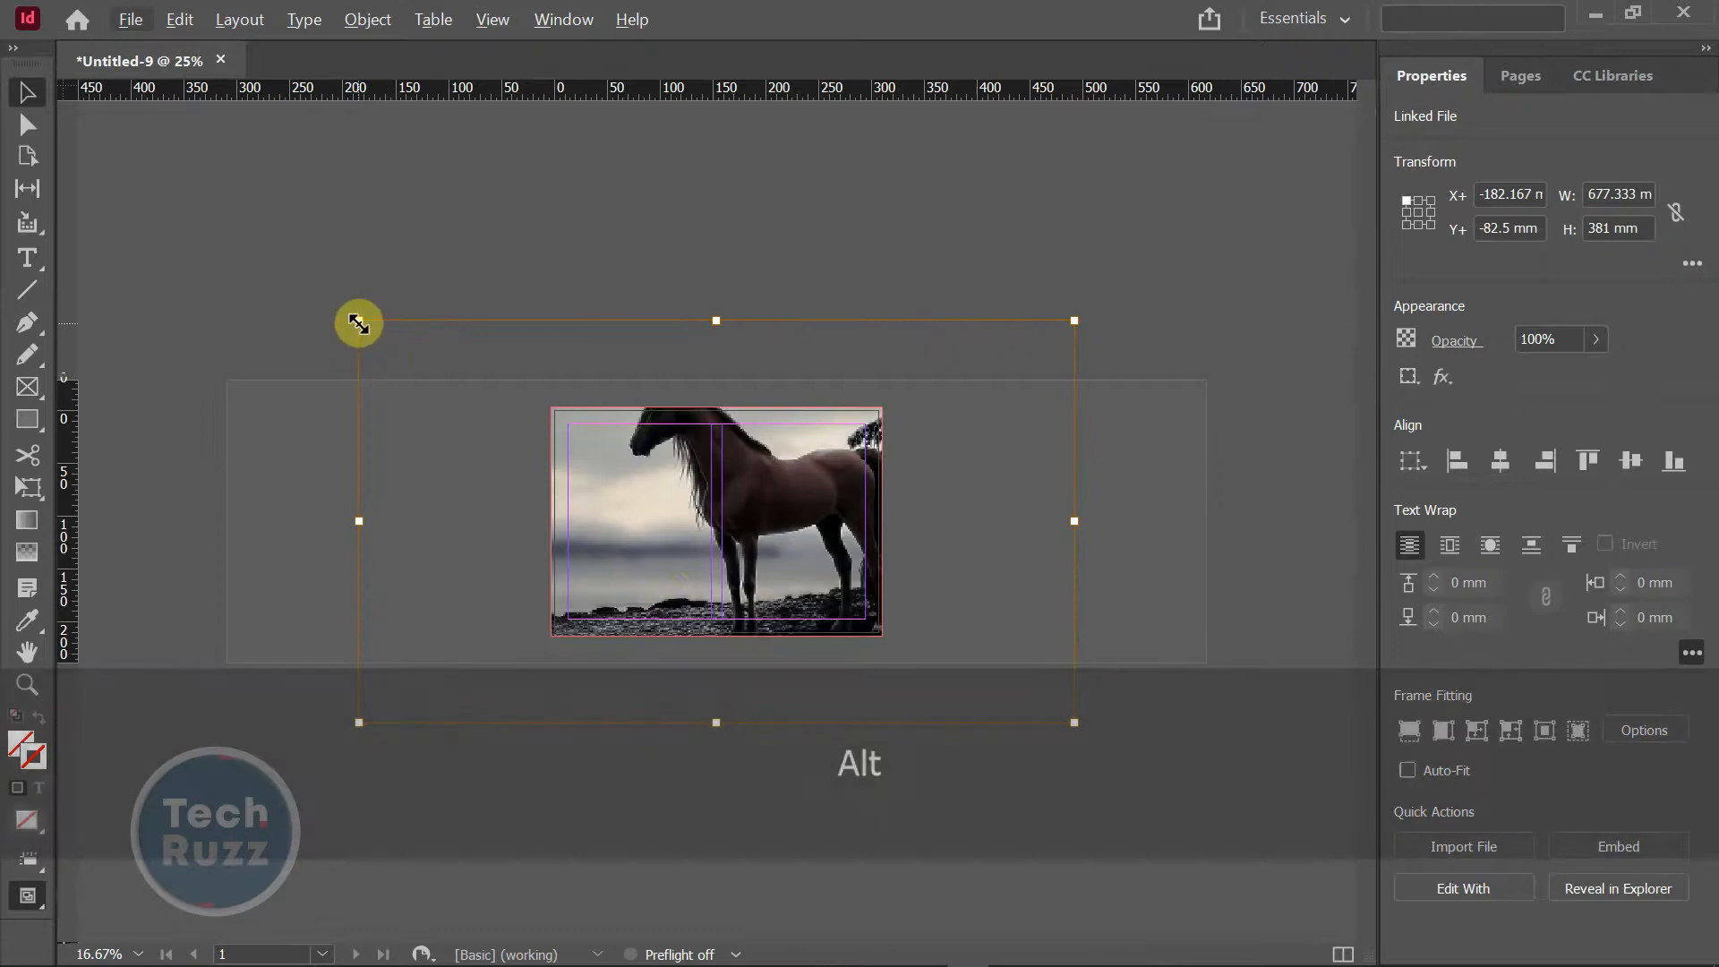
{"action": "left_click_drag", "start_coordinate": [358, 322], "coordinate": [498, 399]}
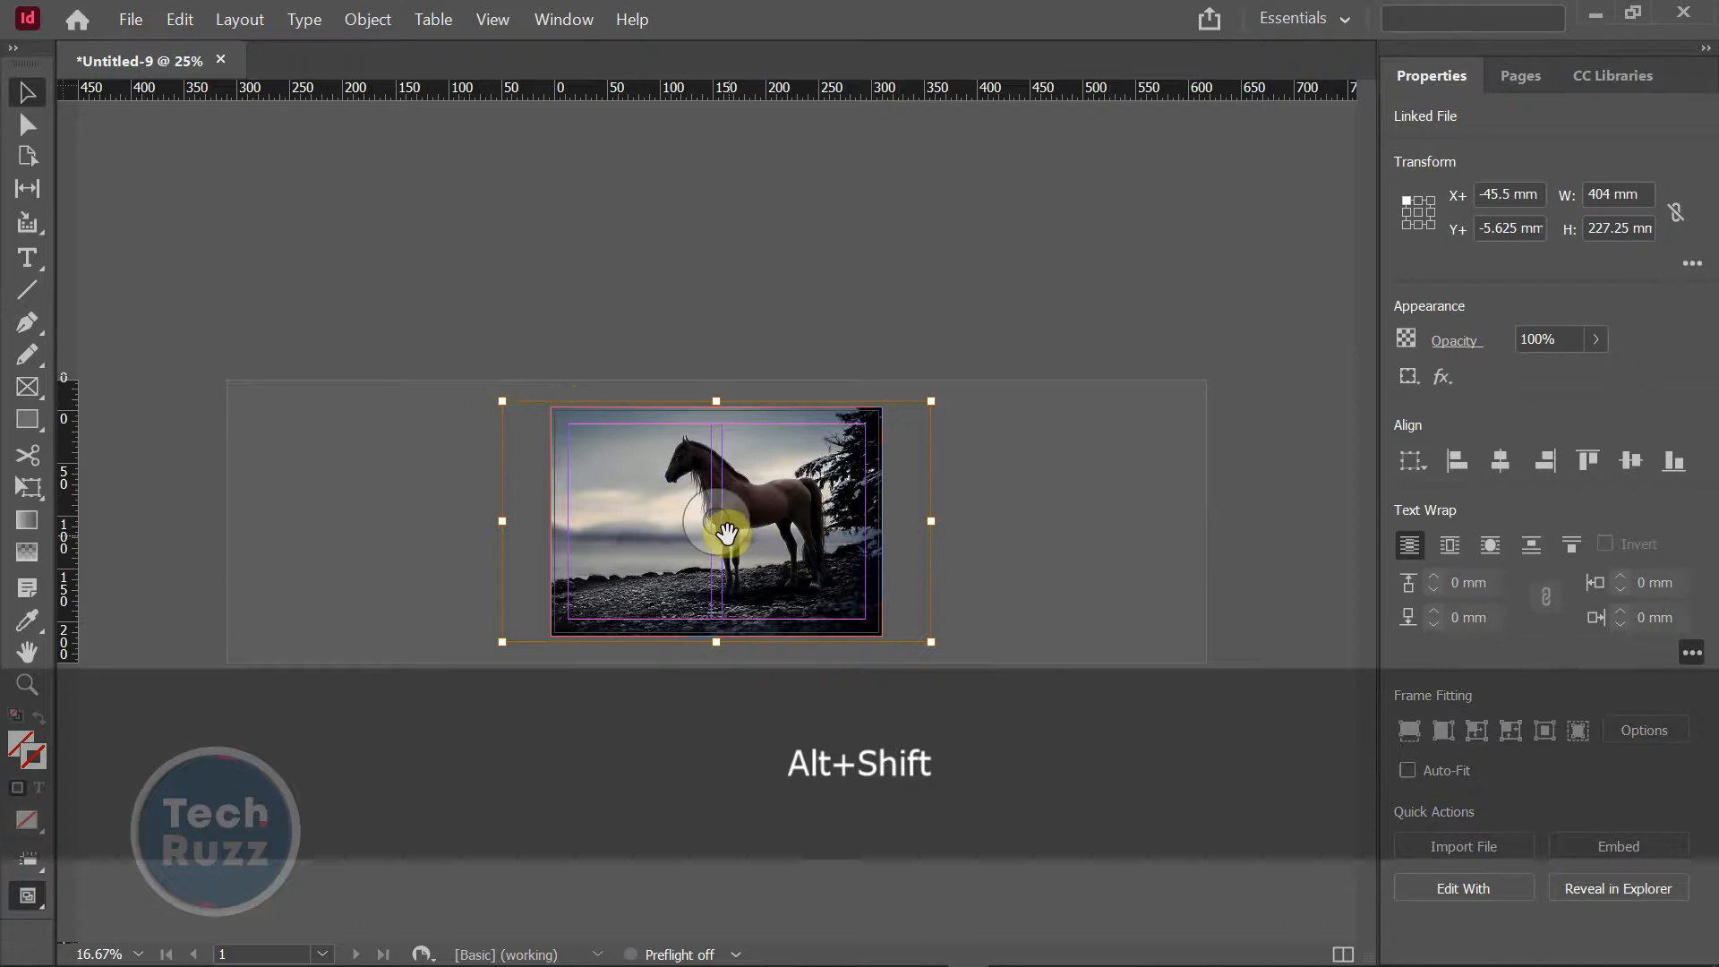
- Shift the image so the horse stands on the front cover, enlarge it to about 476 × 268 mm, and lower it within the frame
{"action": "left_click_drag", "start_coordinate": [728, 535], "coordinate": [772, 538]}
{"action": "scroll", "coordinate": [772, 538], "scroll_direction": "up", "scroll_amount": 2}
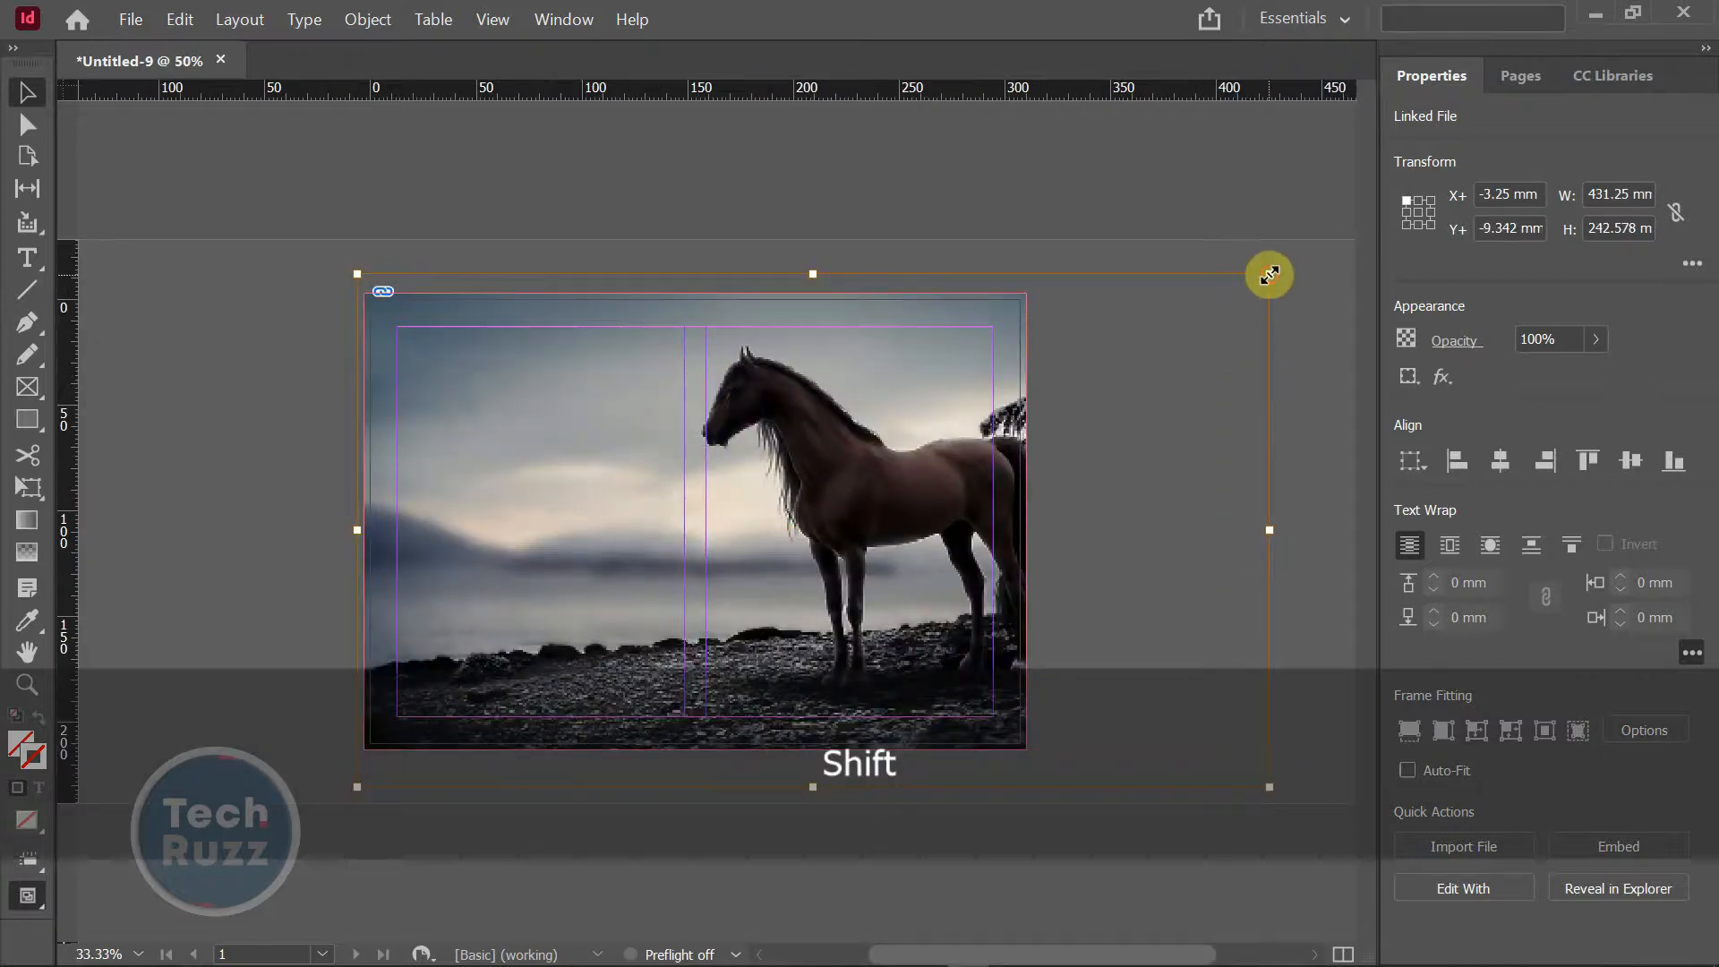
{"action": "left_click_drag", "start_coordinate": [1268, 270], "coordinate": [1360, 218]}
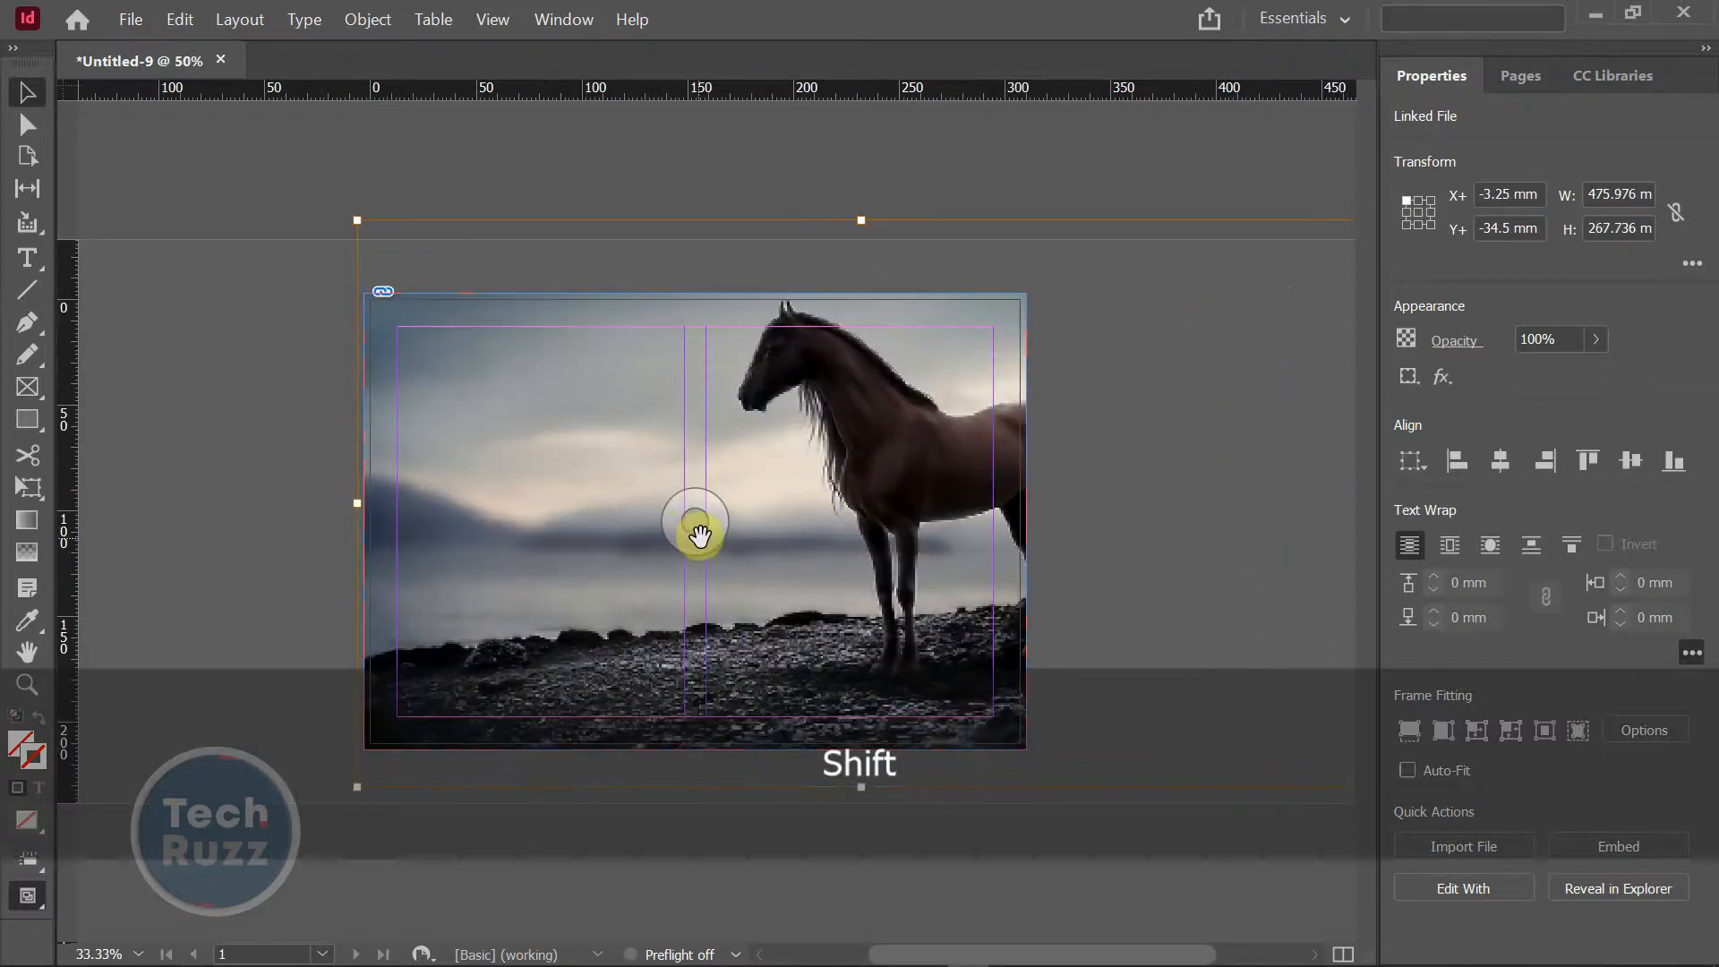
{"action": "left_click_drag", "start_coordinate": [696, 524], "coordinate": [699, 578]}
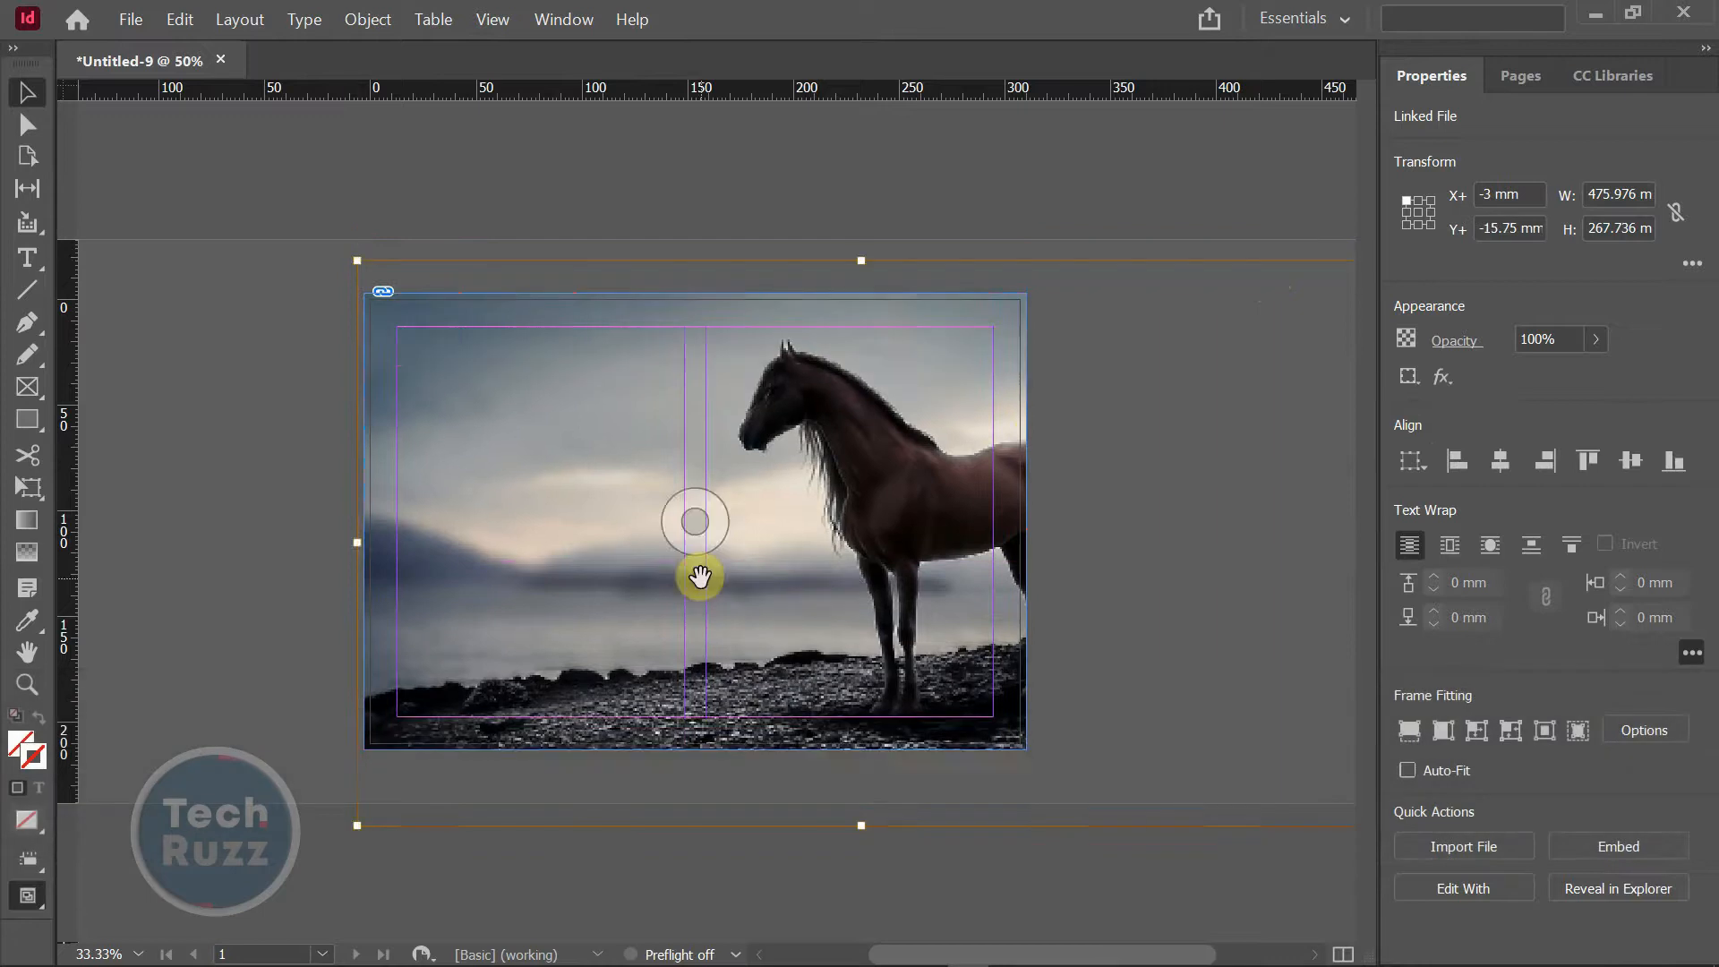
{"action": "left_click", "coordinate": [246, 435]}
- Set the horse image's display performance to High Quality Display
{"action": "key", "text": "ctrl+alt+0"}
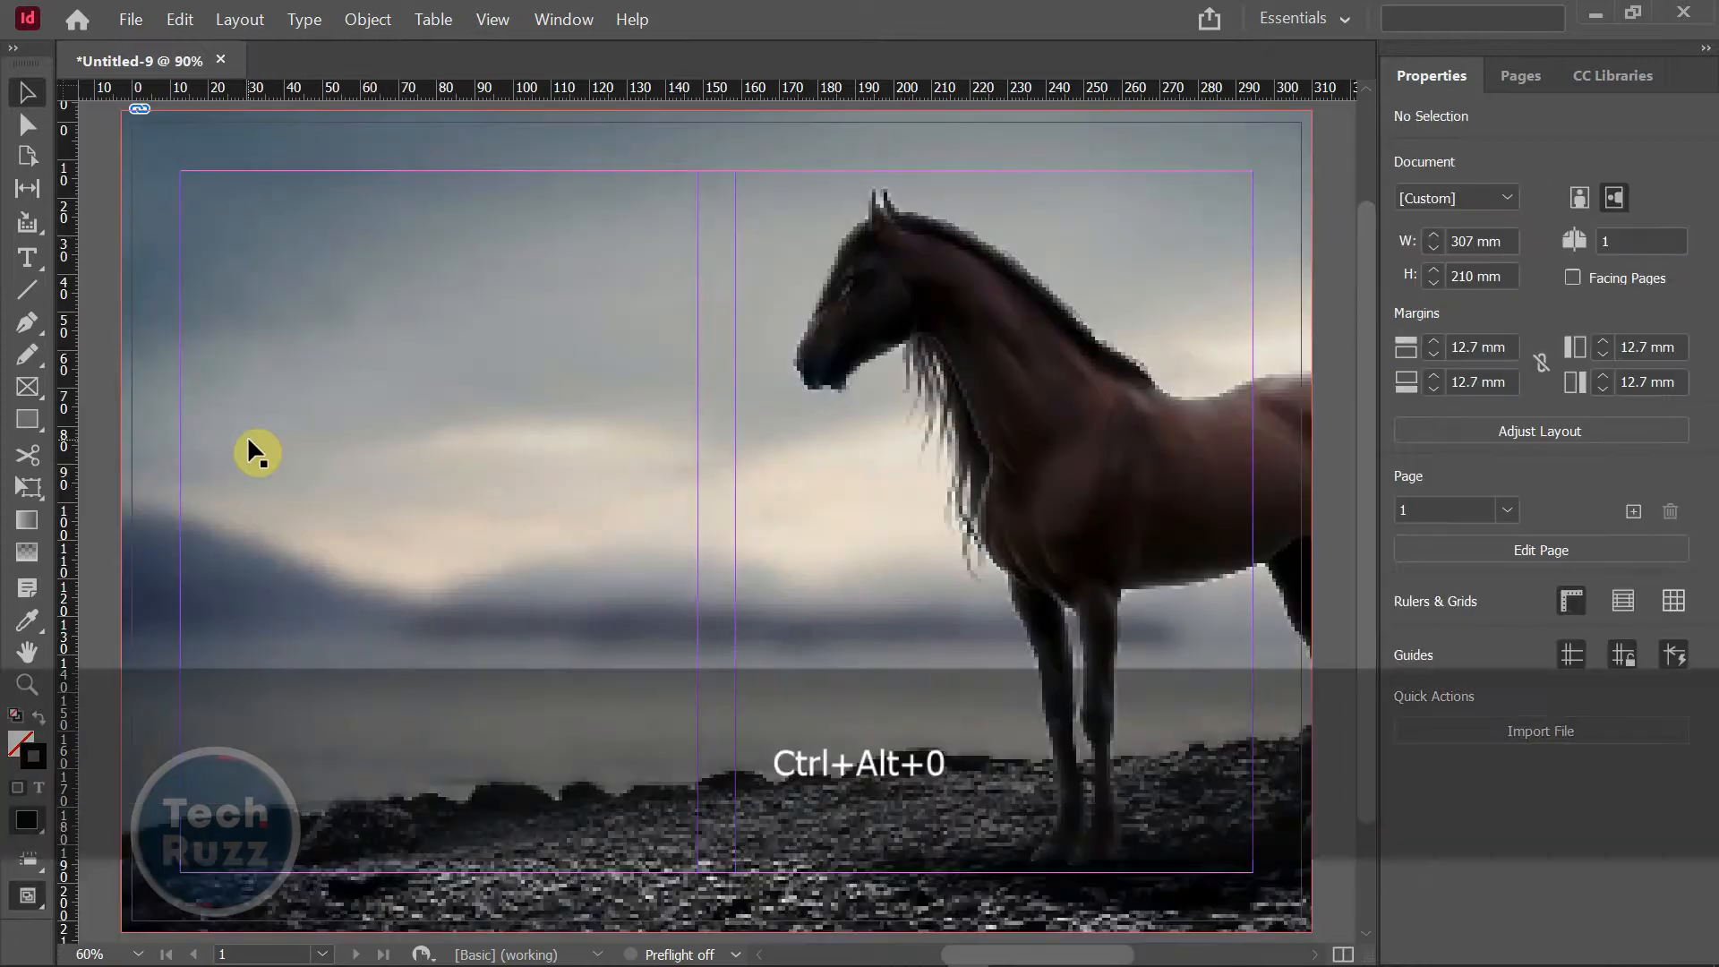
{"action": "left_click", "coordinate": [522, 354]}
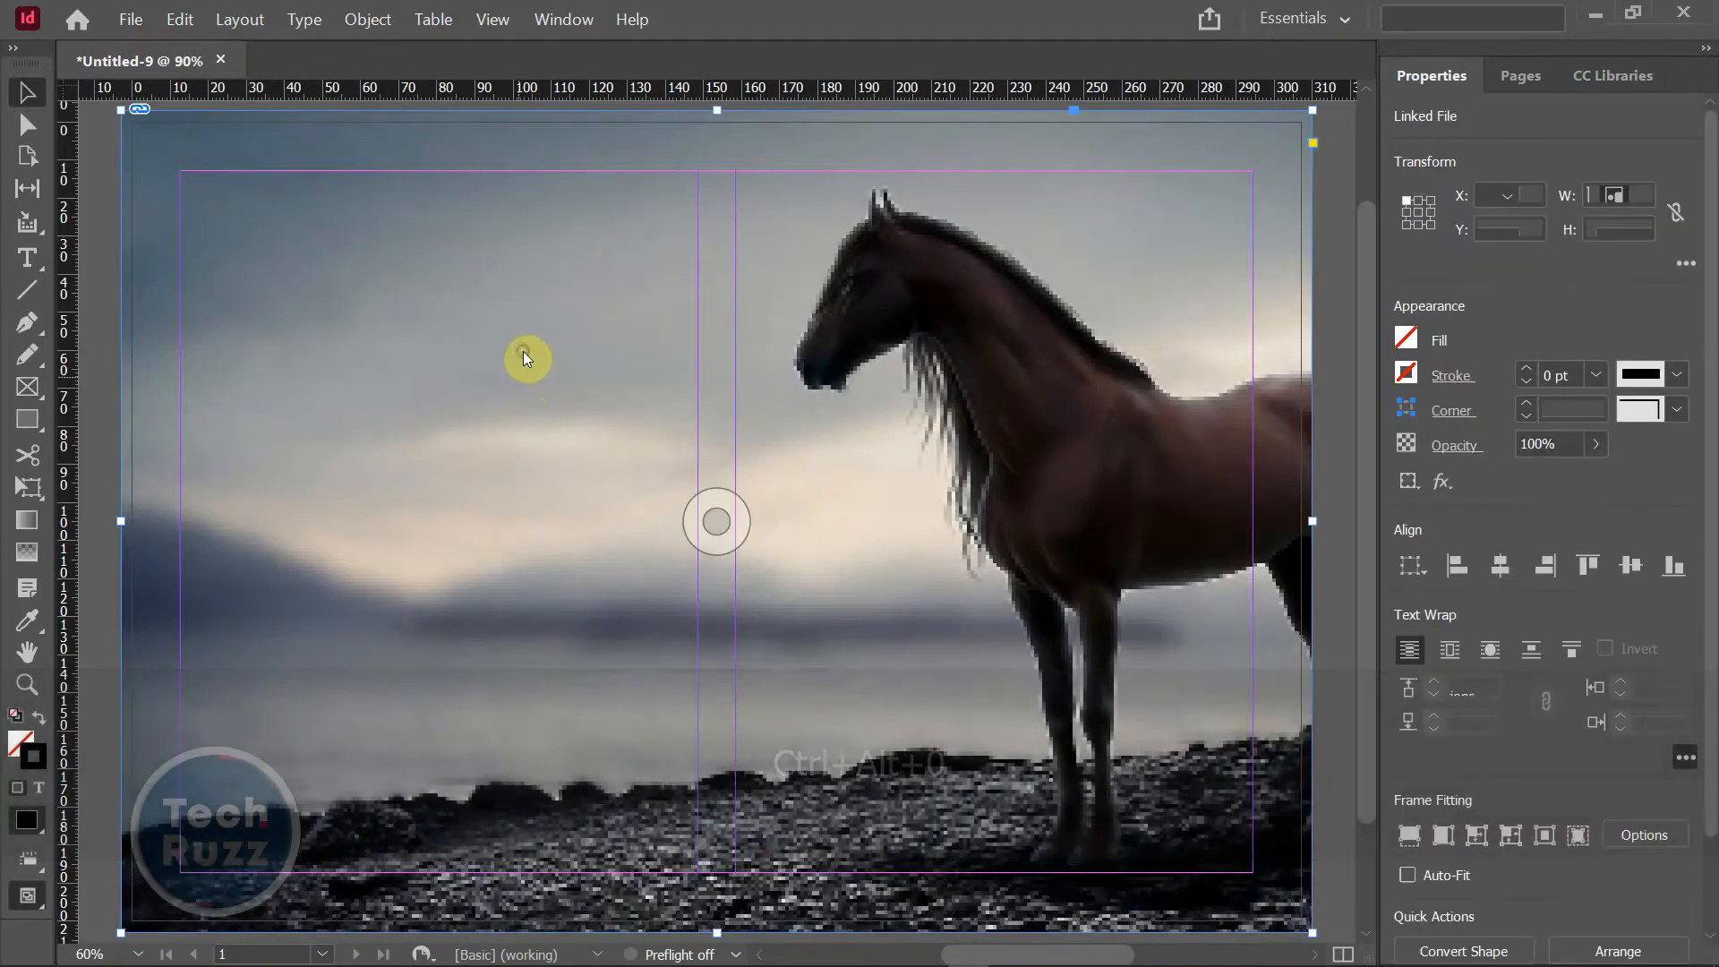
{"action": "right_click", "coordinate": [524, 354]}
{"action": "mouse_move", "coordinate": [638, 906]}
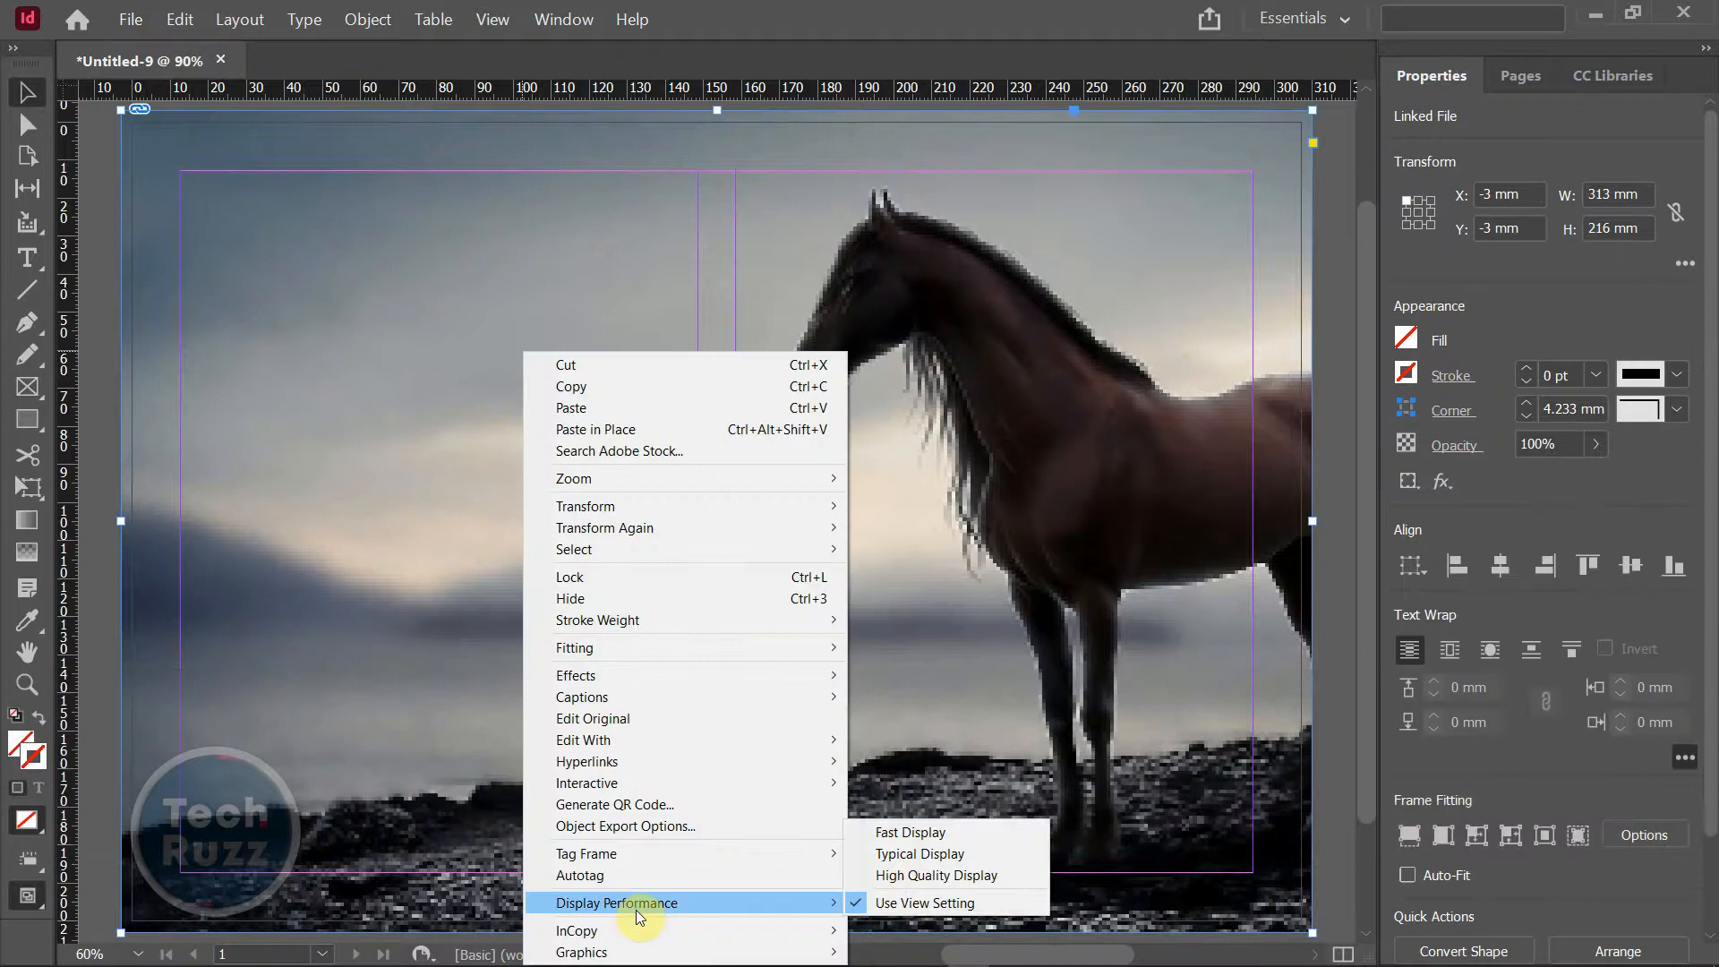
{"action": "left_click", "coordinate": [932, 876]}
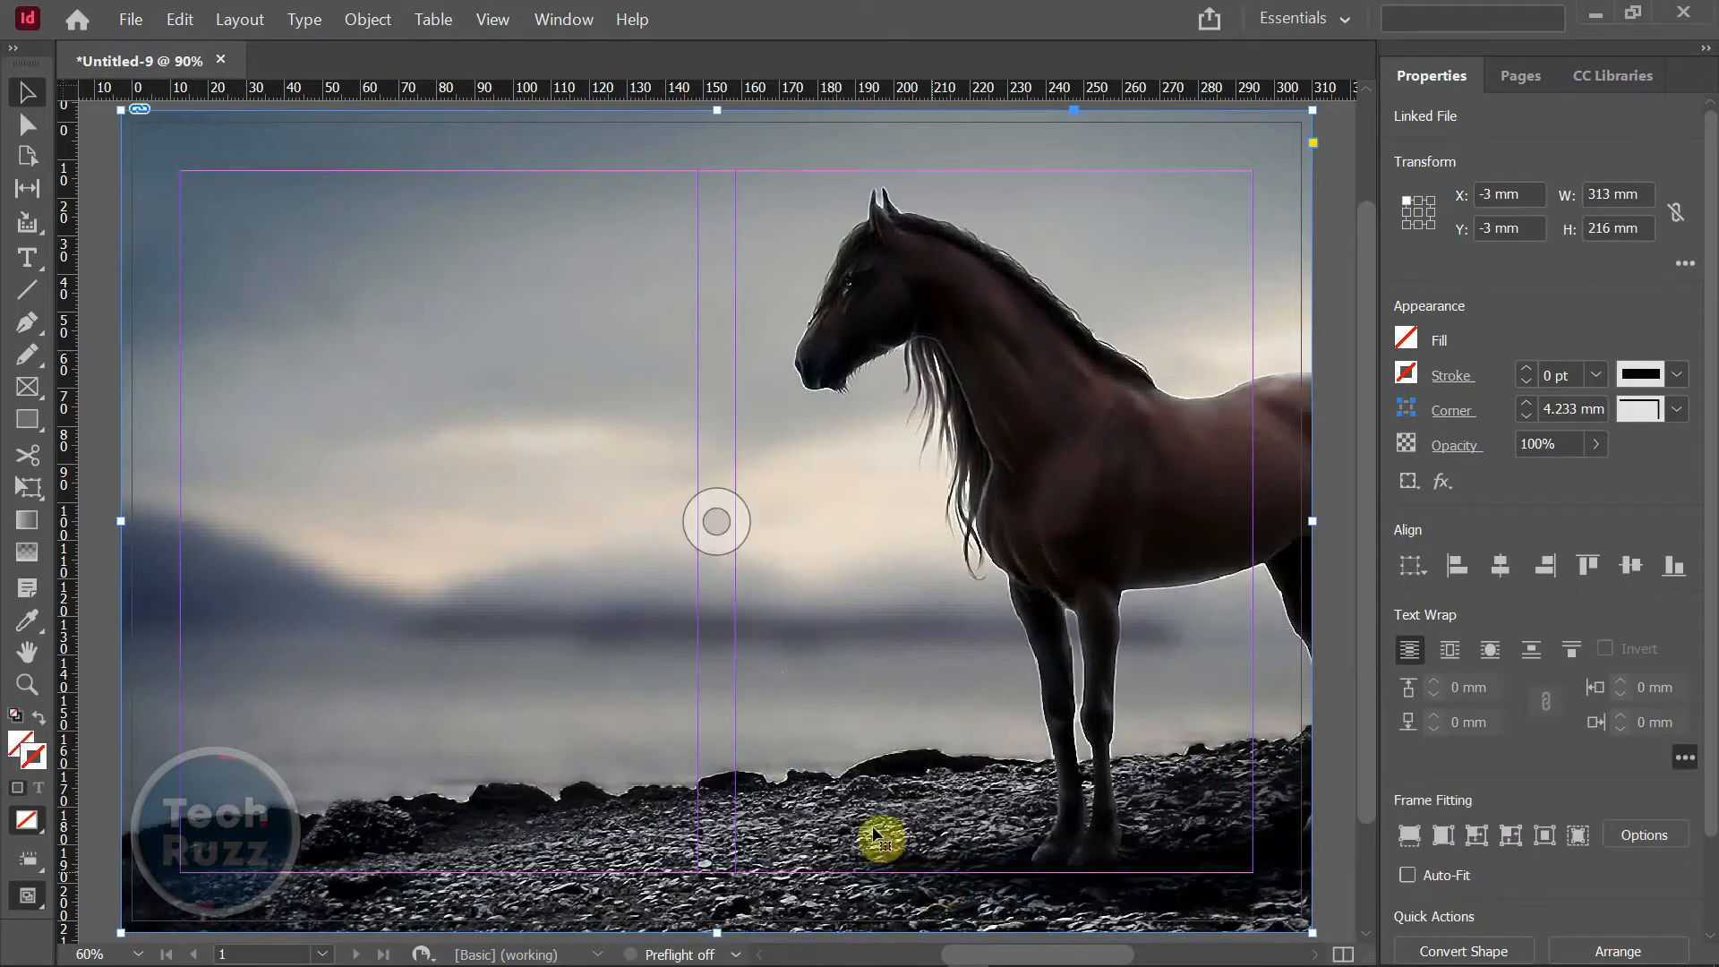
{"action": "key", "text": "alt"}
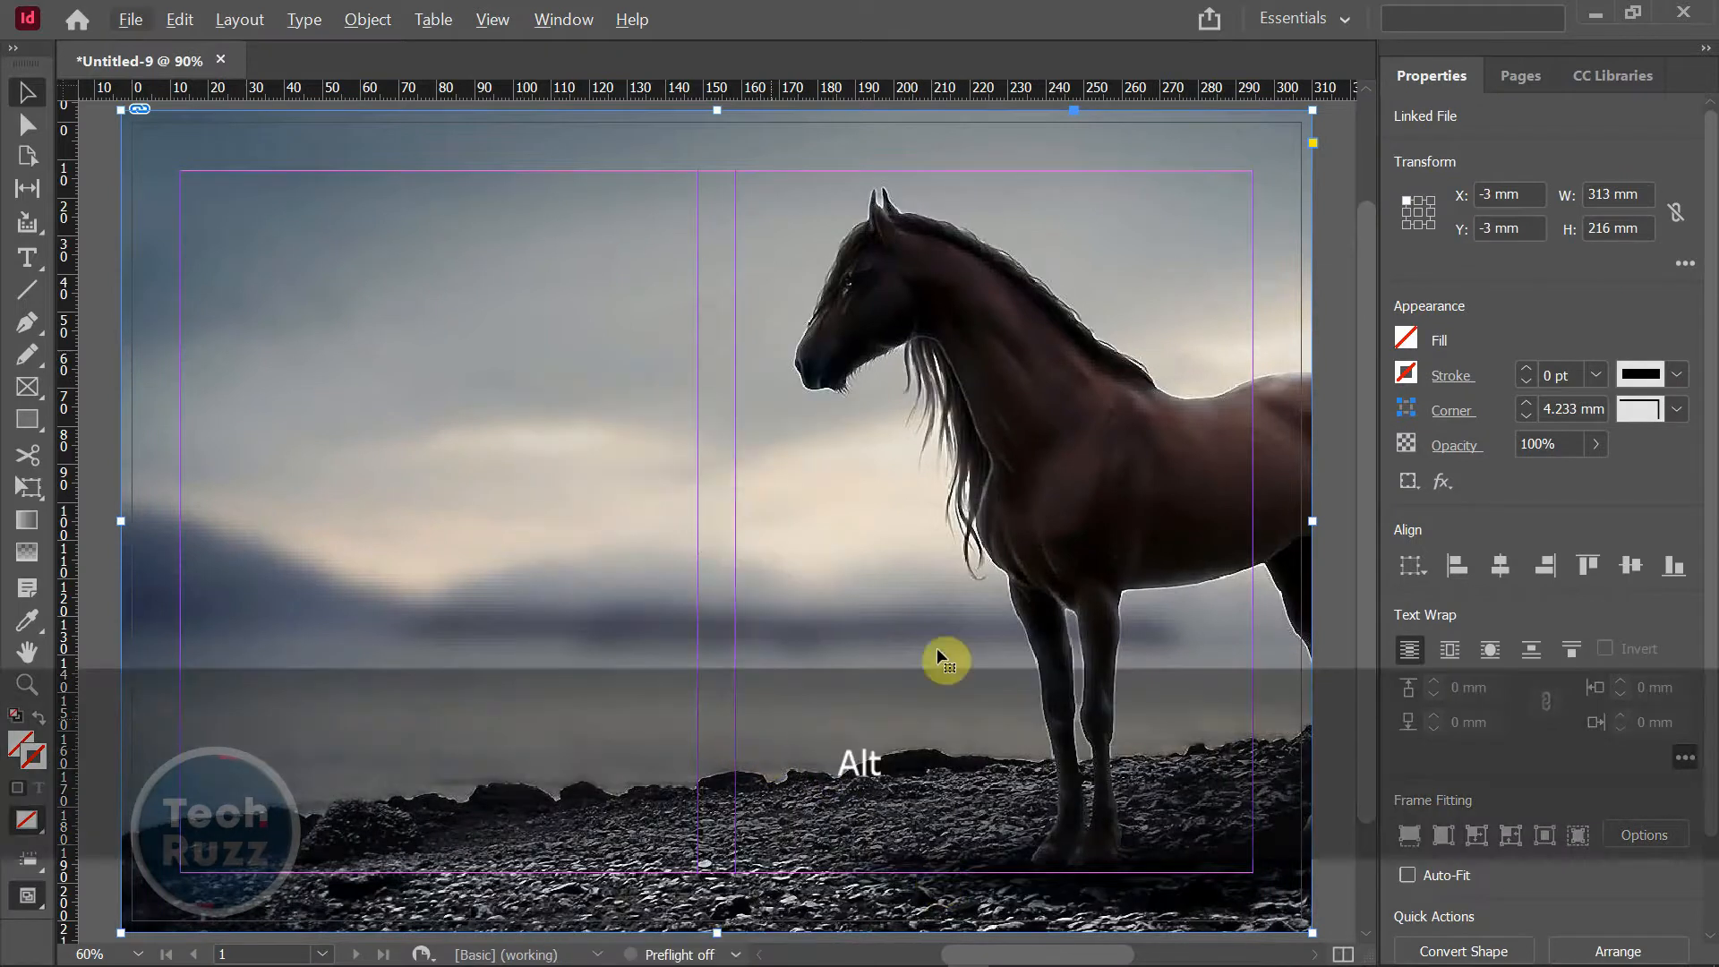
- Draw a text frame of about 117.5 × 47.5 mm on the lower half of the front cover and enter "Book Title"
{"action": "left_click", "coordinate": [1339, 525]}
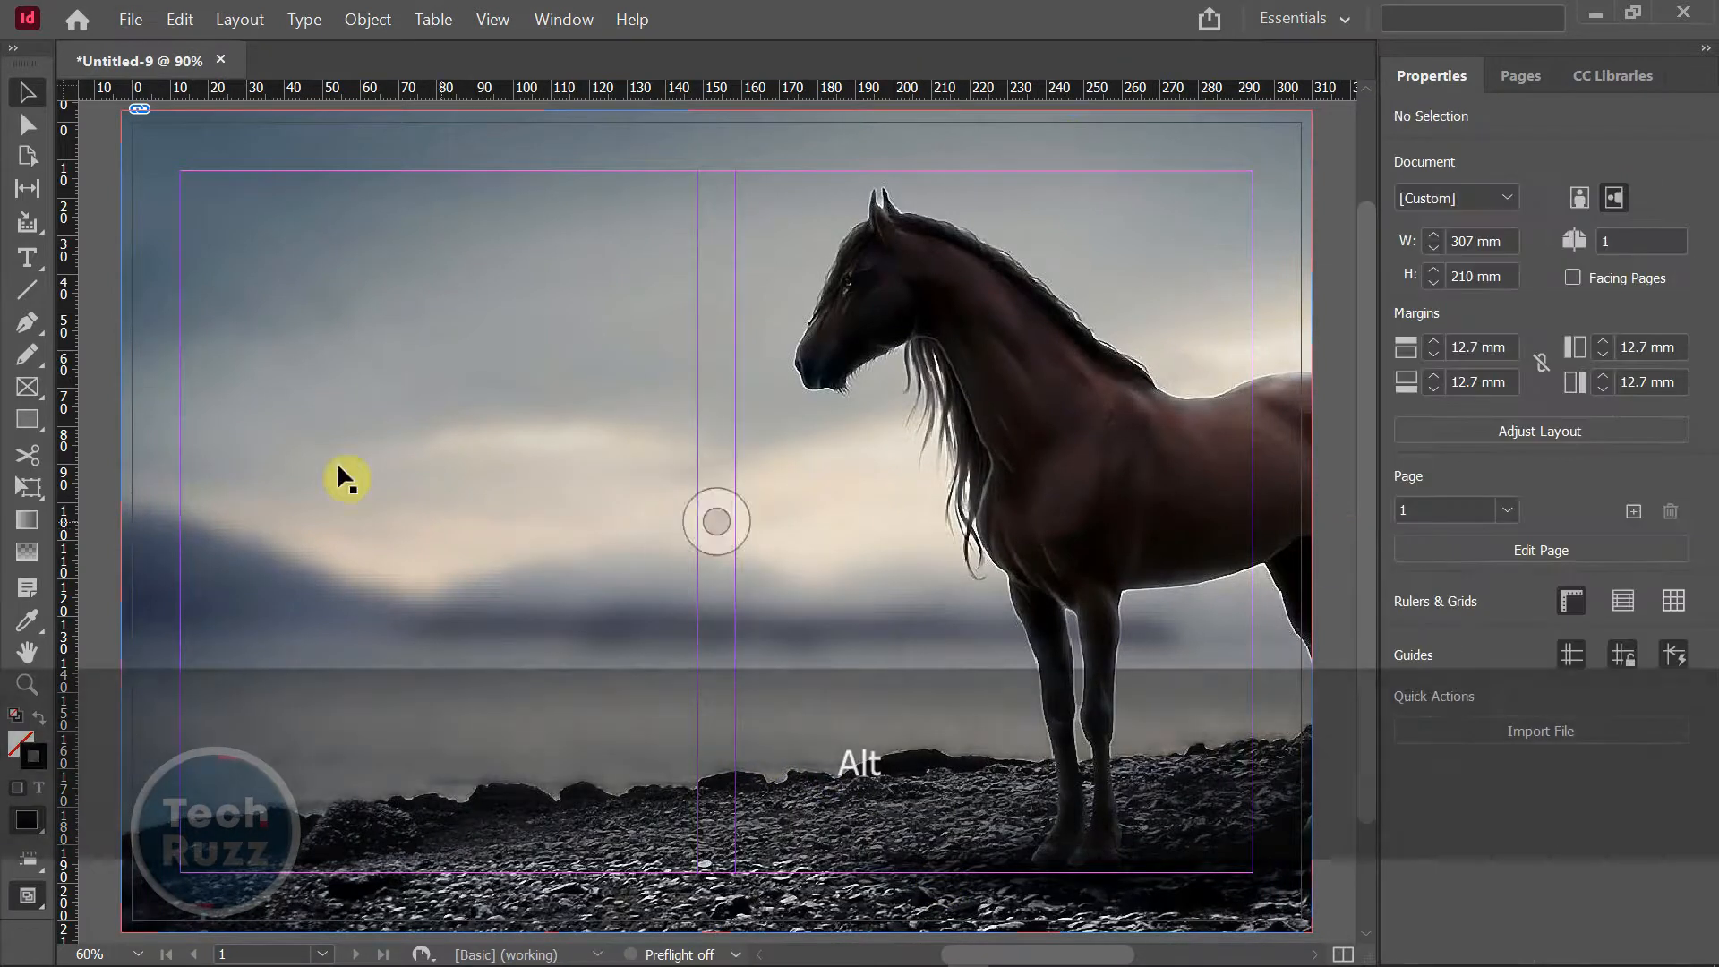
{"action": "left_click", "coordinate": [28, 258]}
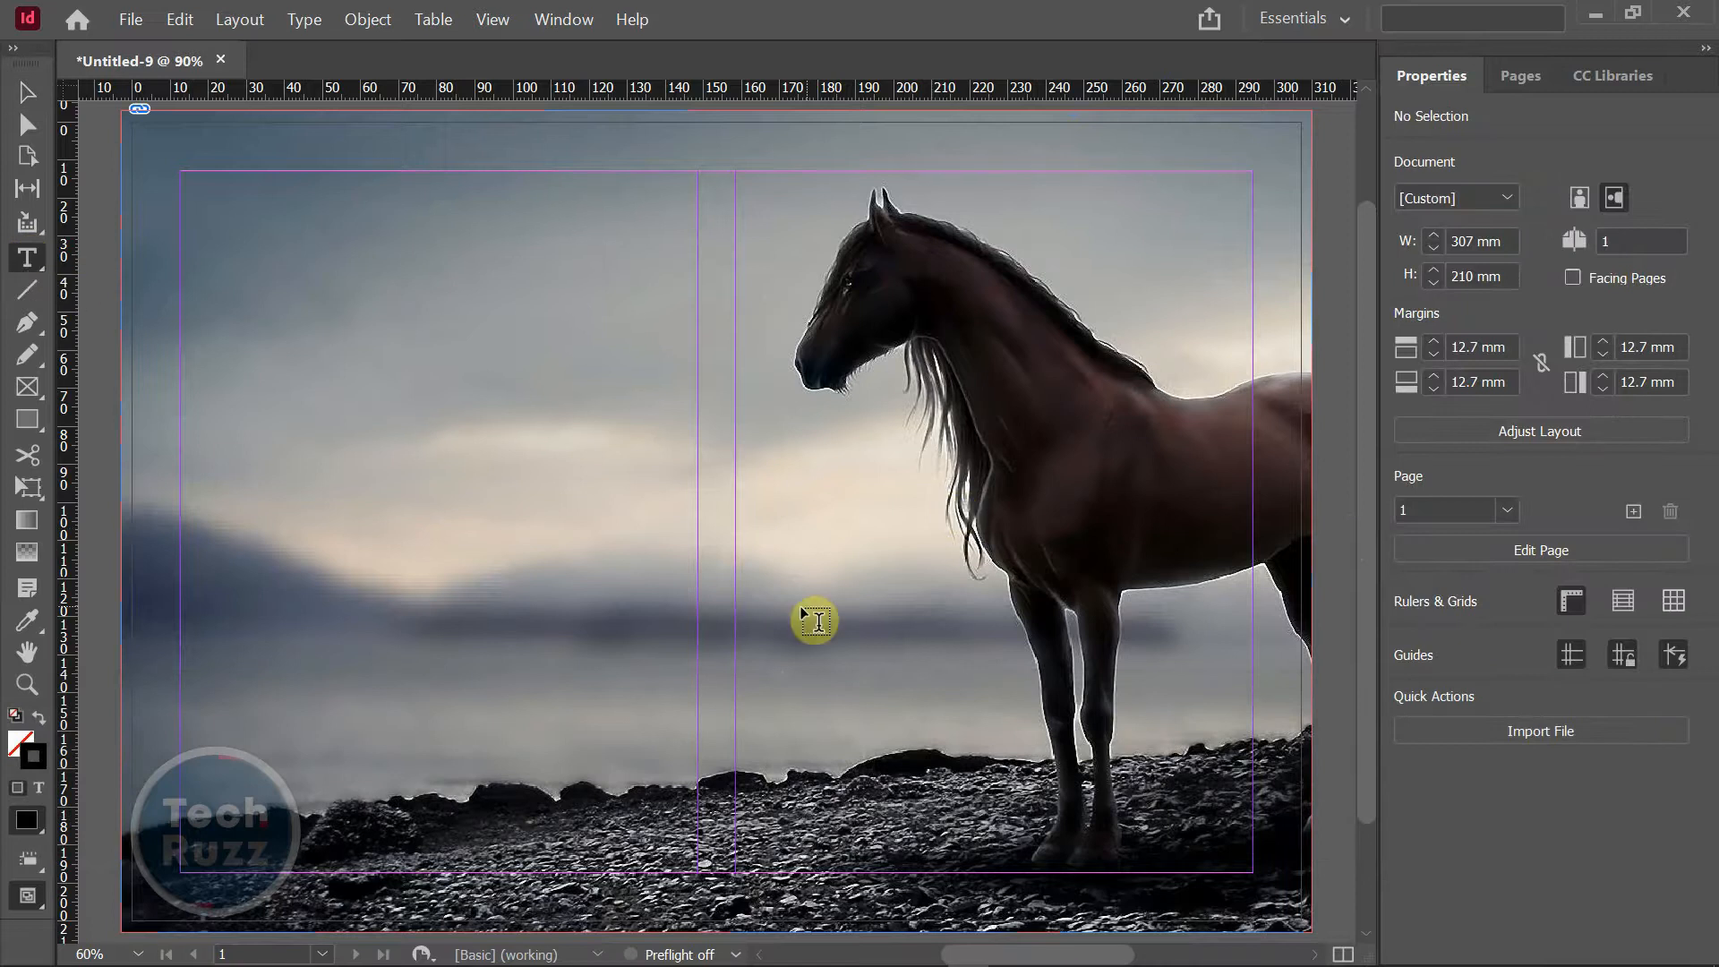
{"action": "left_click_drag", "start_coordinate": [771, 555], "coordinate": [1217, 735]}
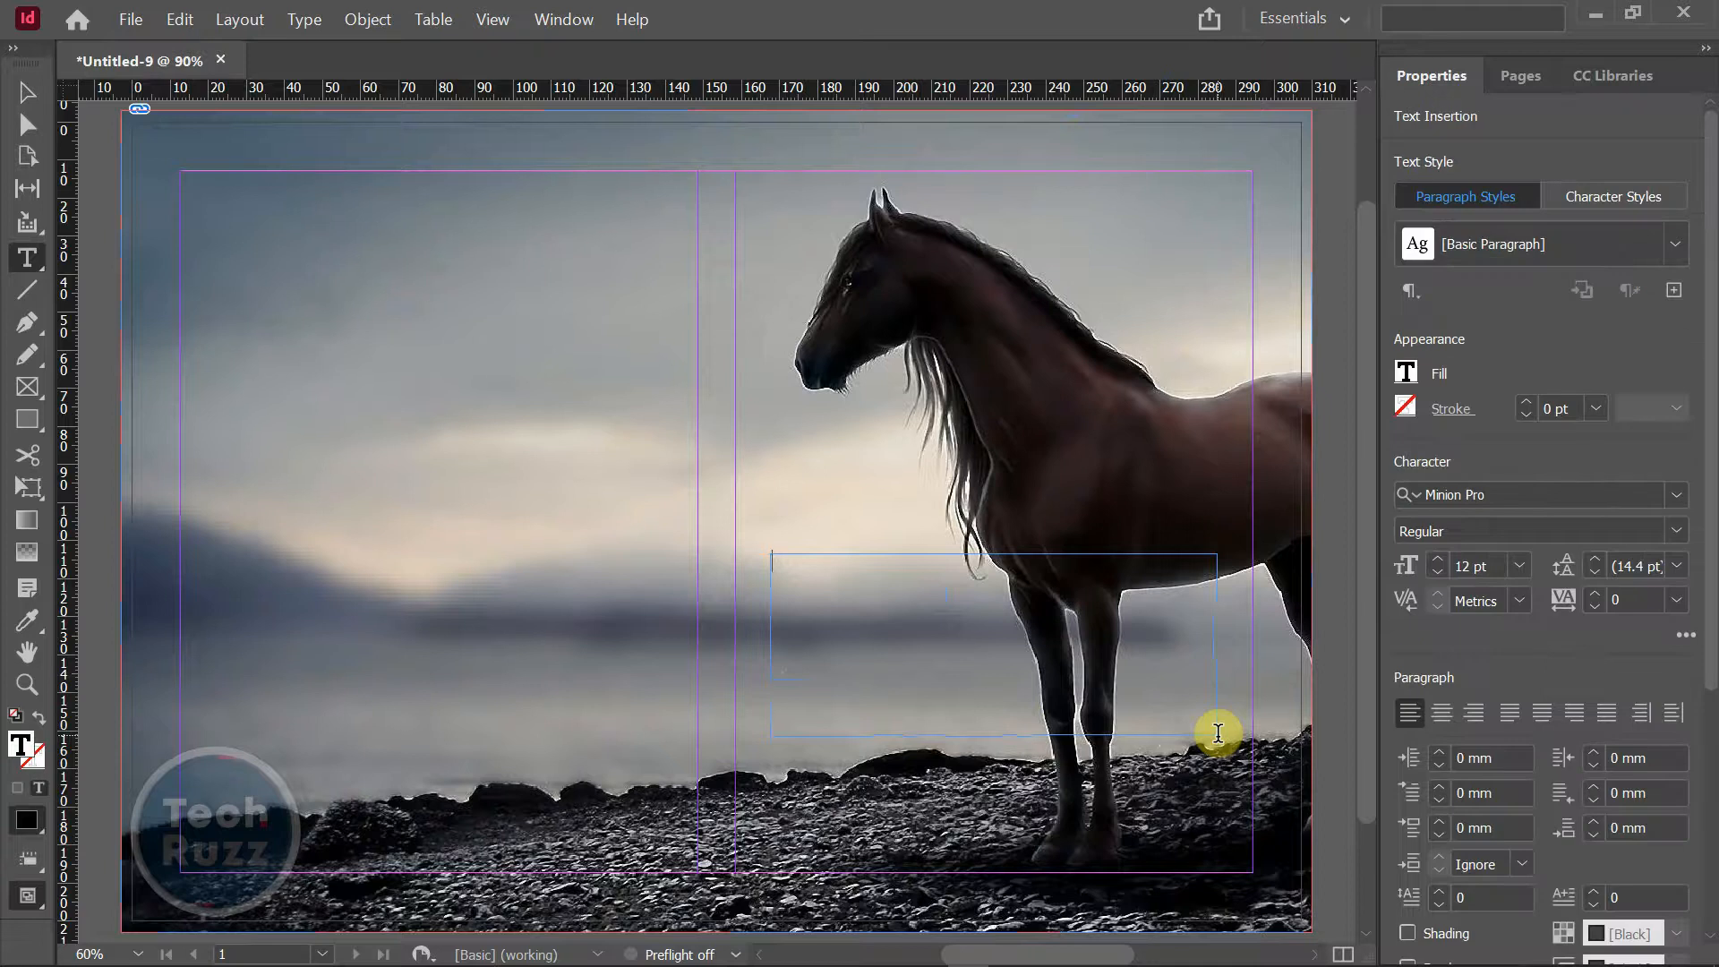
{"action": "type", "text": "Book Title"}
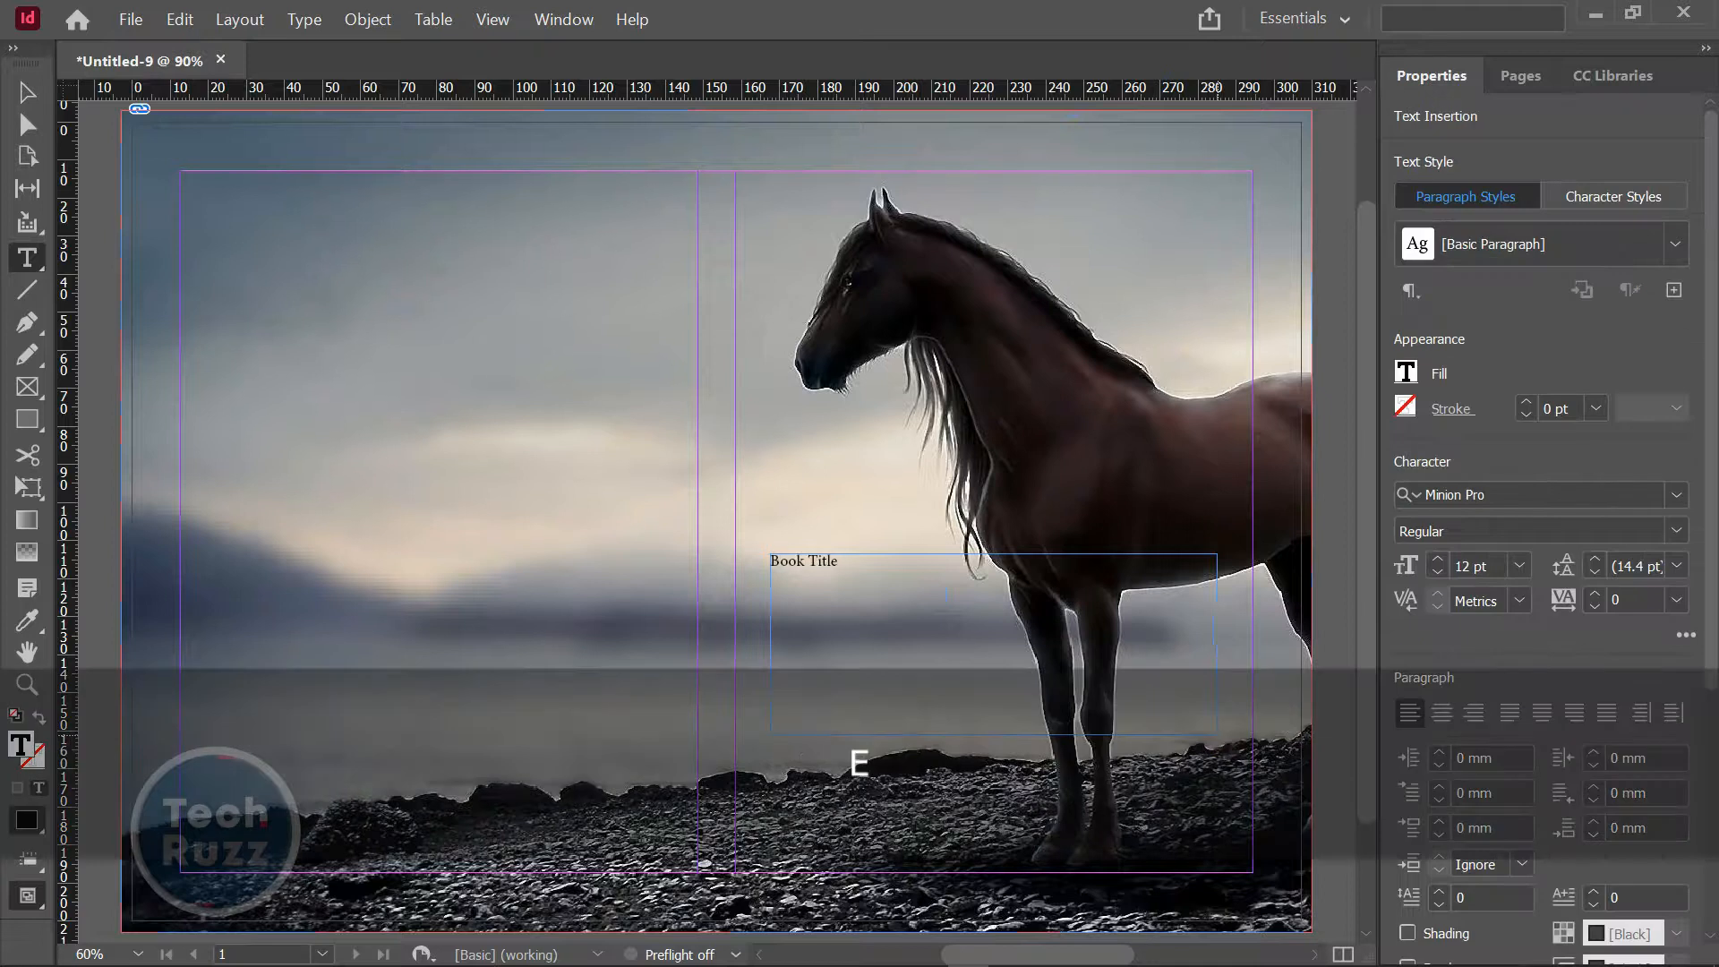
- Enlarge the whole "Book Title" text to 76 pt
{"action": "key", "text": "ctrl+a"}
{"action": "key", "text": "ctrl+shift+period"}
{"action": "key", "text": "ctrl+shift+period"}
{"action": "key", "text": "ctrl+shift+period"}
{"action": "key", "text": "ctrl+shift+period"}
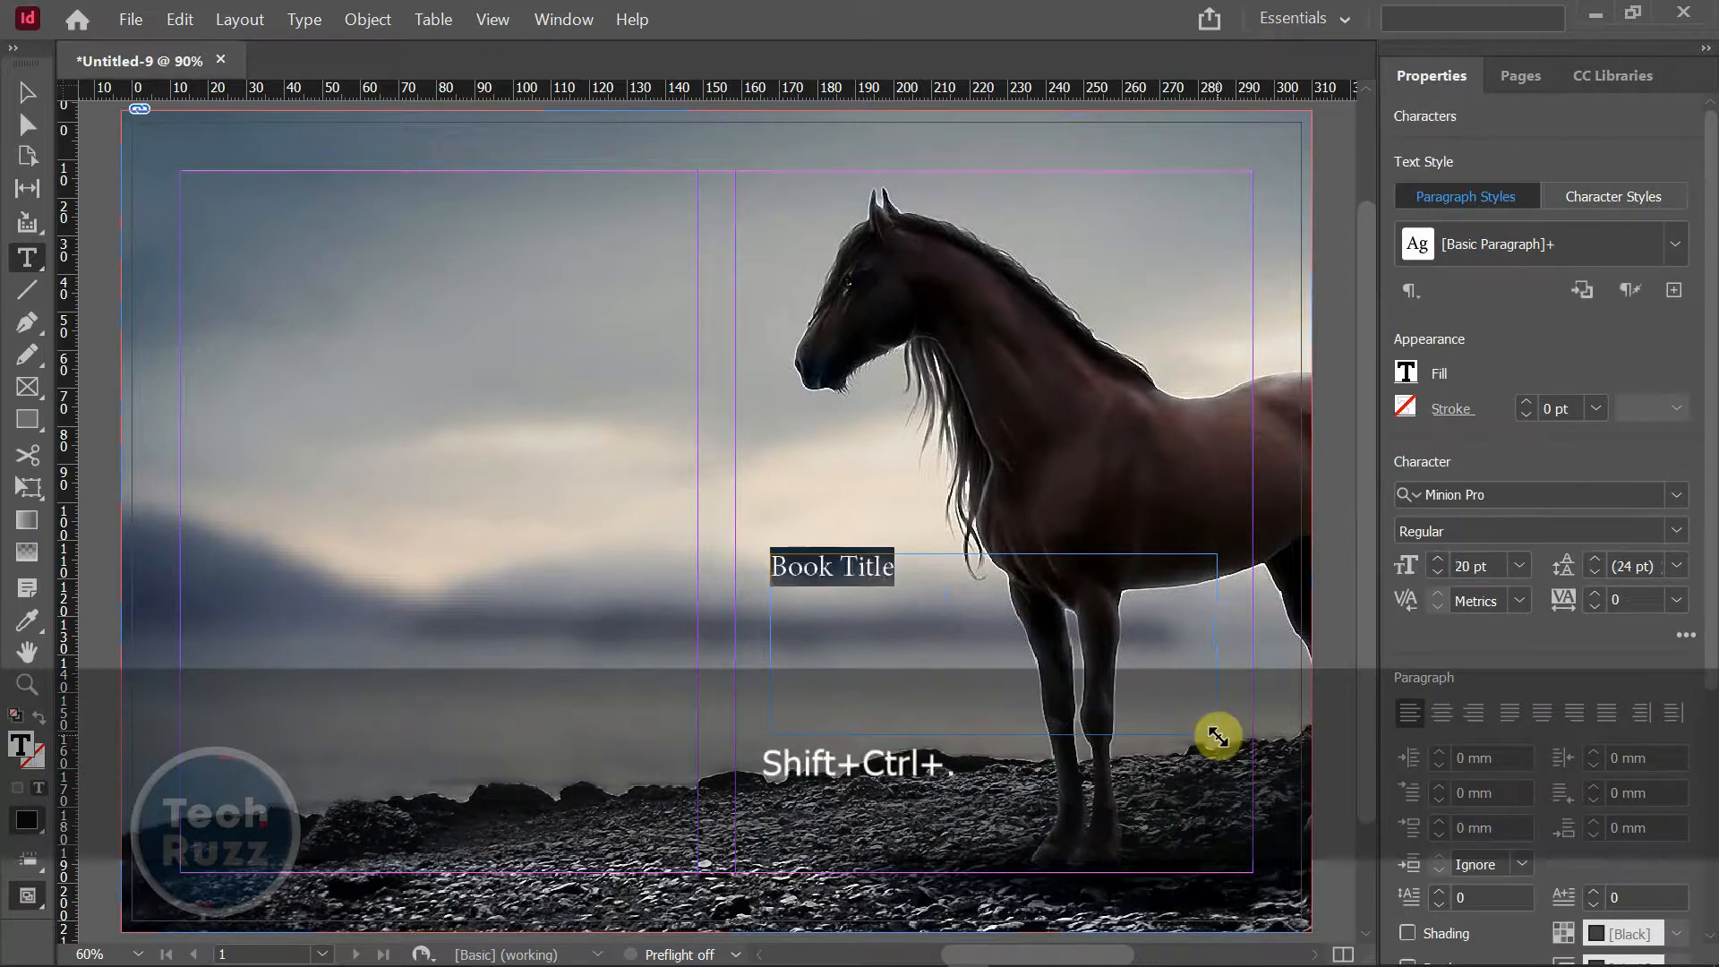
{"action": "key", "text": "ctrl+shift+period"}
{"action": "key", "text": "ctrl+shift+period"}
{"action": "key", "text": "ctrl+shift+period"}
{"action": "key", "text": "ctrl+shift+period"}
{"action": "key", "text": "ctrl+shift+period"}
{"action": "key", "text": "ctrl+shift+period"}
{"action": "key", "text": "ctrl+shift+period"}
{"action": "key", "text": "ctrl+shift+period"}
{"action": "key", "text": "ctrl+shift+period"}
{"action": "key", "text": "ctrl+shift+period"}
{"action": "key", "text": "ctrl+shift+period"}
{"action": "key", "text": "ctrl+shift+period"}
{"action": "key", "text": "ctrl+shift+period"}
{"action": "key", "text": "ctrl+shift+period"}
{"action": "key", "text": "ctrl+shift+period"}
{"action": "key", "text": "ctrl+shift+period"}
{"action": "key", "text": "ctrl+shift+period"}
{"action": "key", "text": "ctrl+shift+period"}
{"action": "key", "text": "ctrl+shift+period"}
{"action": "key", "text": "ctrl+shift+period"}
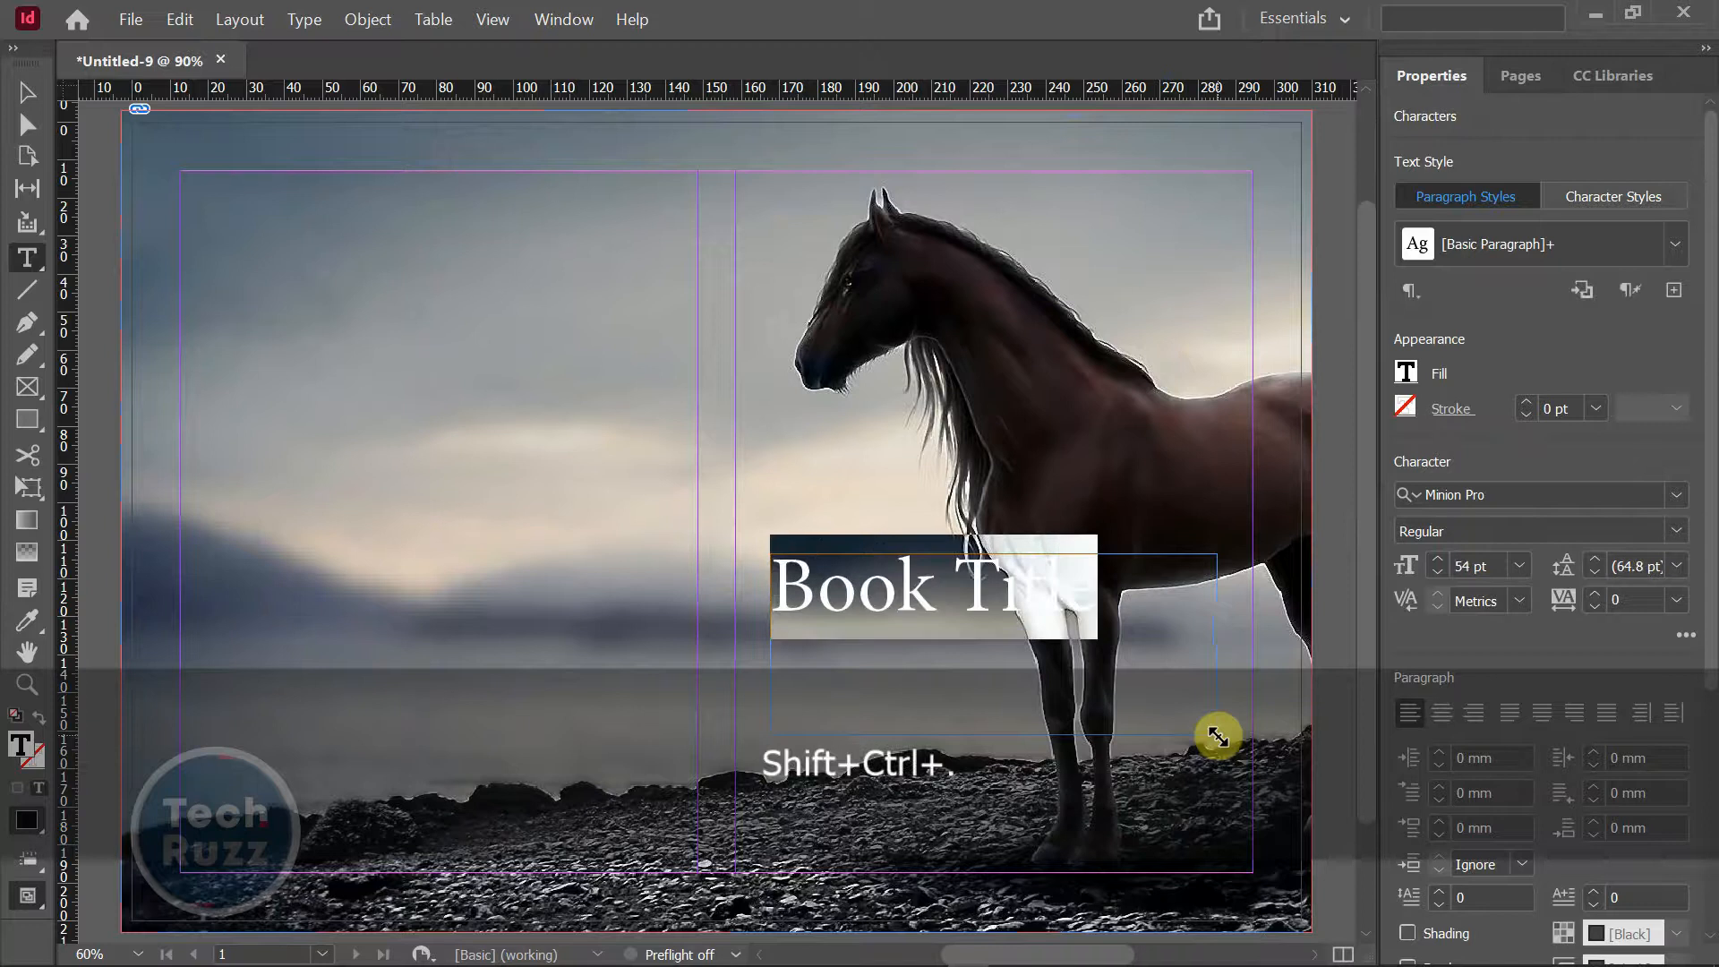
{"action": "key", "text": "ctrl+shift+period"}
{"action": "key", "text": "ctrl+shift+period"}
{"action": "key", "text": "ctrl+shift+period"}
{"action": "key", "text": "ctrl+shift+period"}
{"action": "key", "text": "ctrl+shift+period"}
{"action": "key", "text": "ctrl+shift+period"}
{"action": "key", "text": "ctrl+shift+period"}
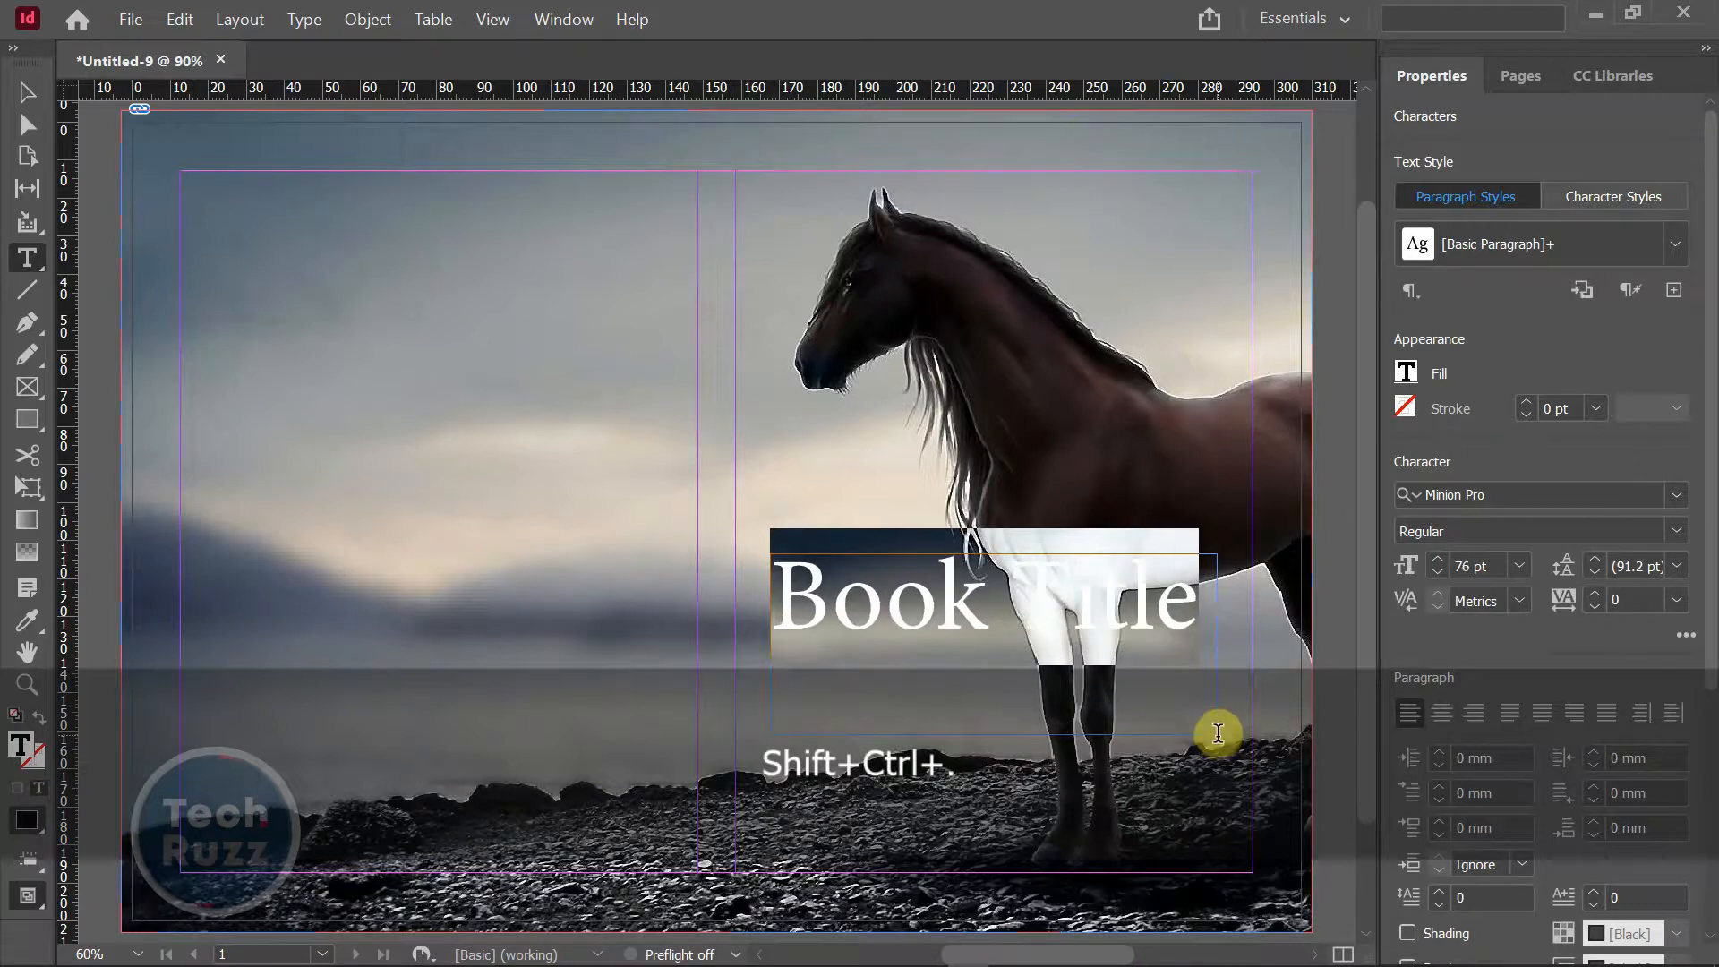
- Set the title's font to Impact and centre-align its paragraph
{"action": "left_click", "coordinate": [1442, 492]}
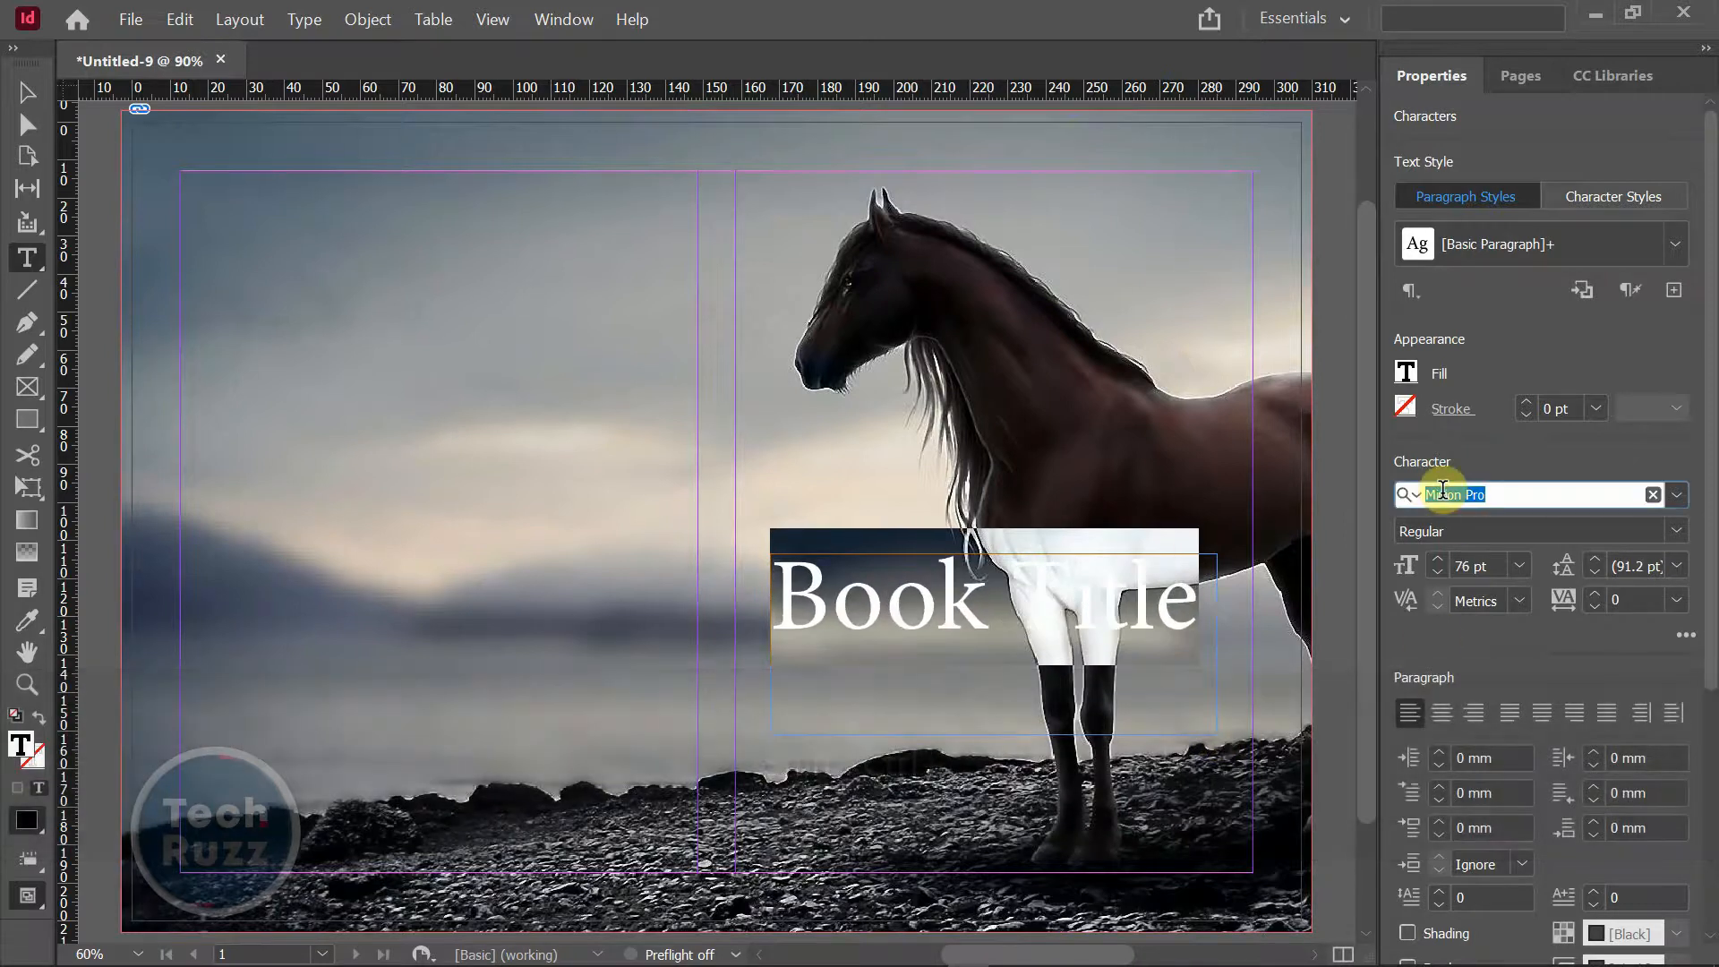
{"action": "type", "text": "impa"}
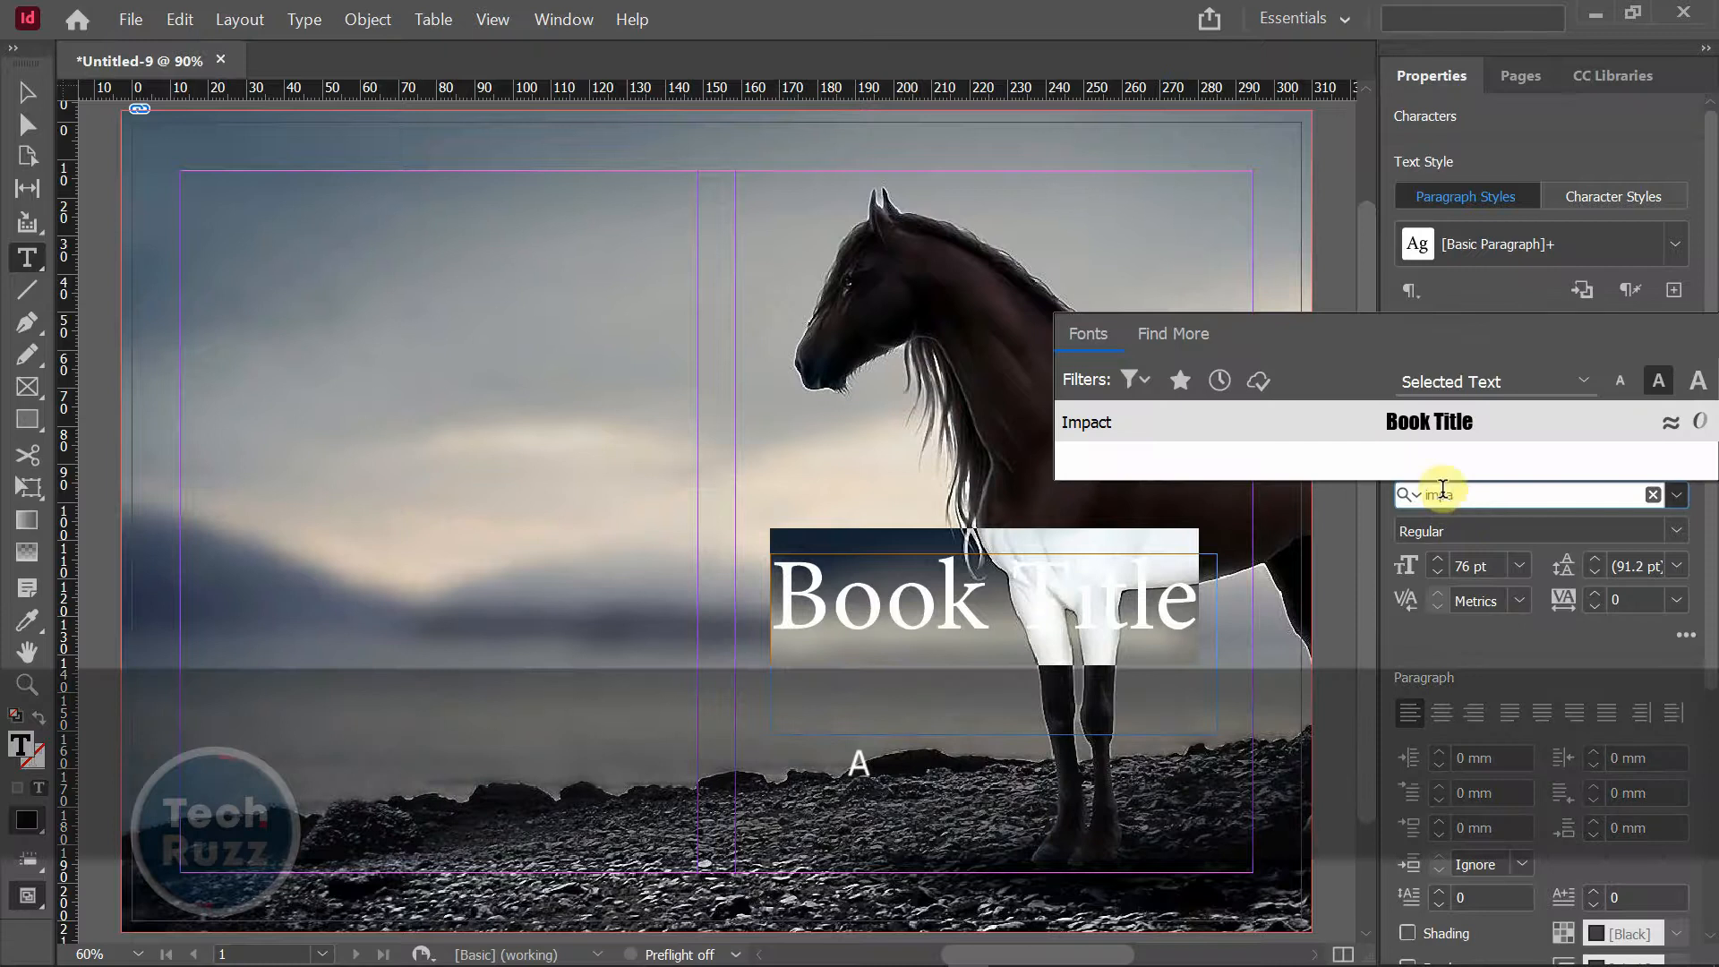
{"action": "left_click", "coordinate": [1324, 419]}
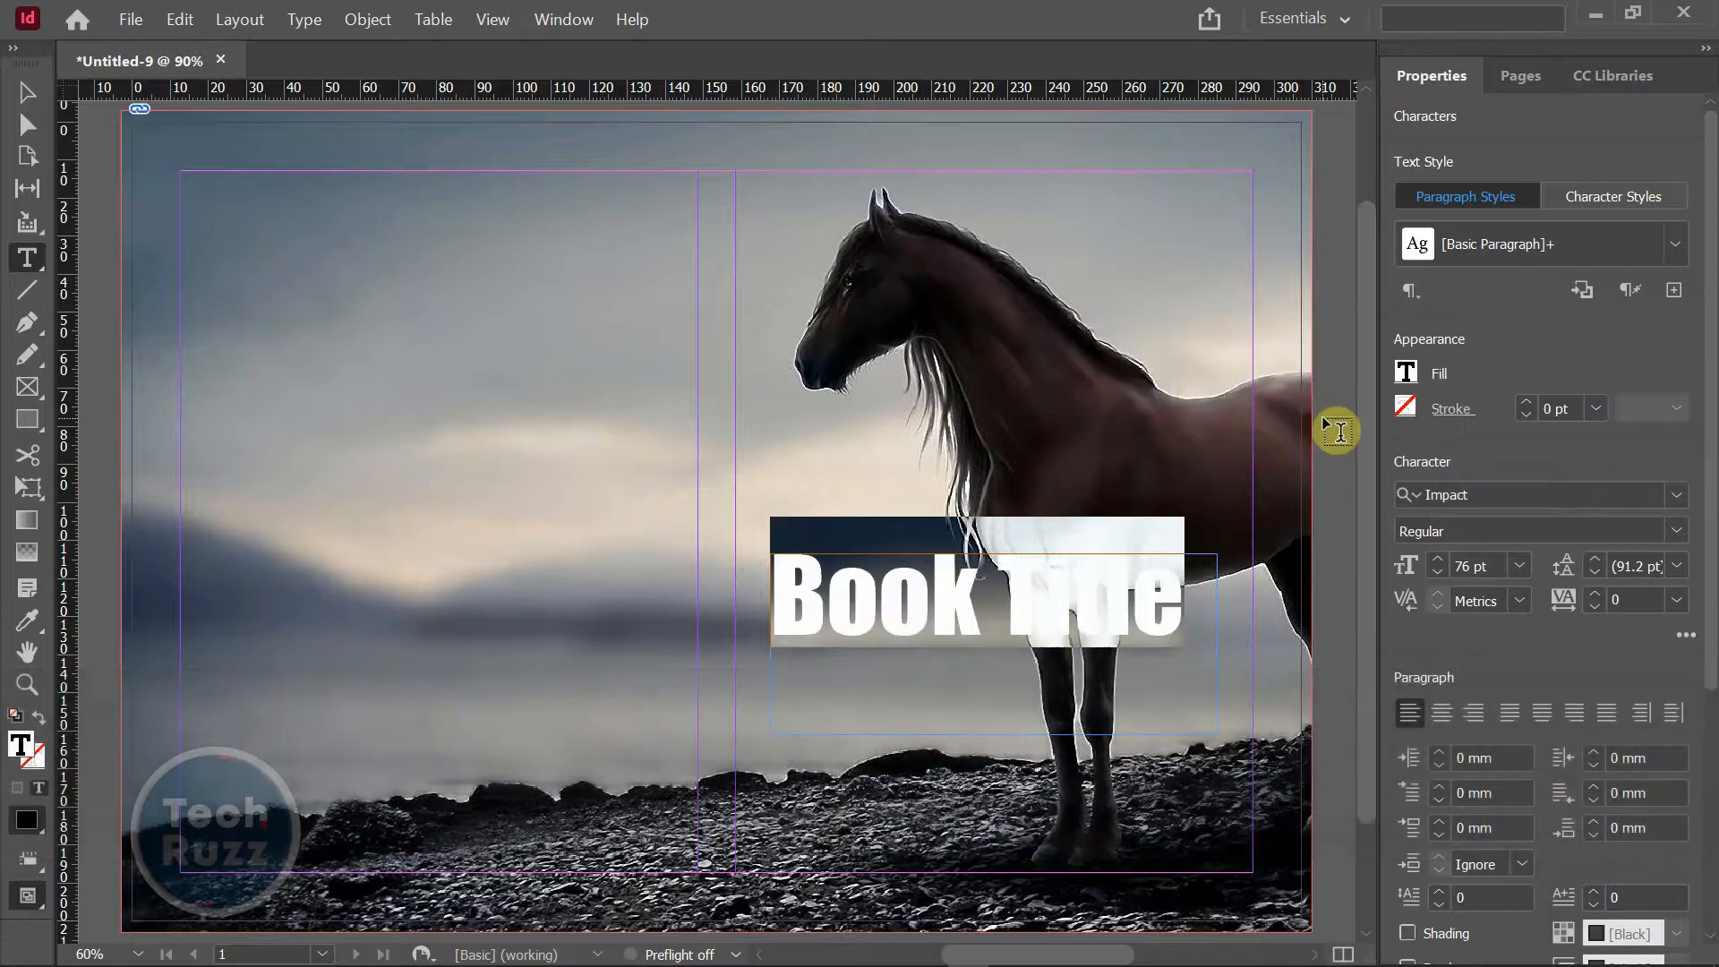
{"action": "left_click", "coordinate": [1442, 713]}
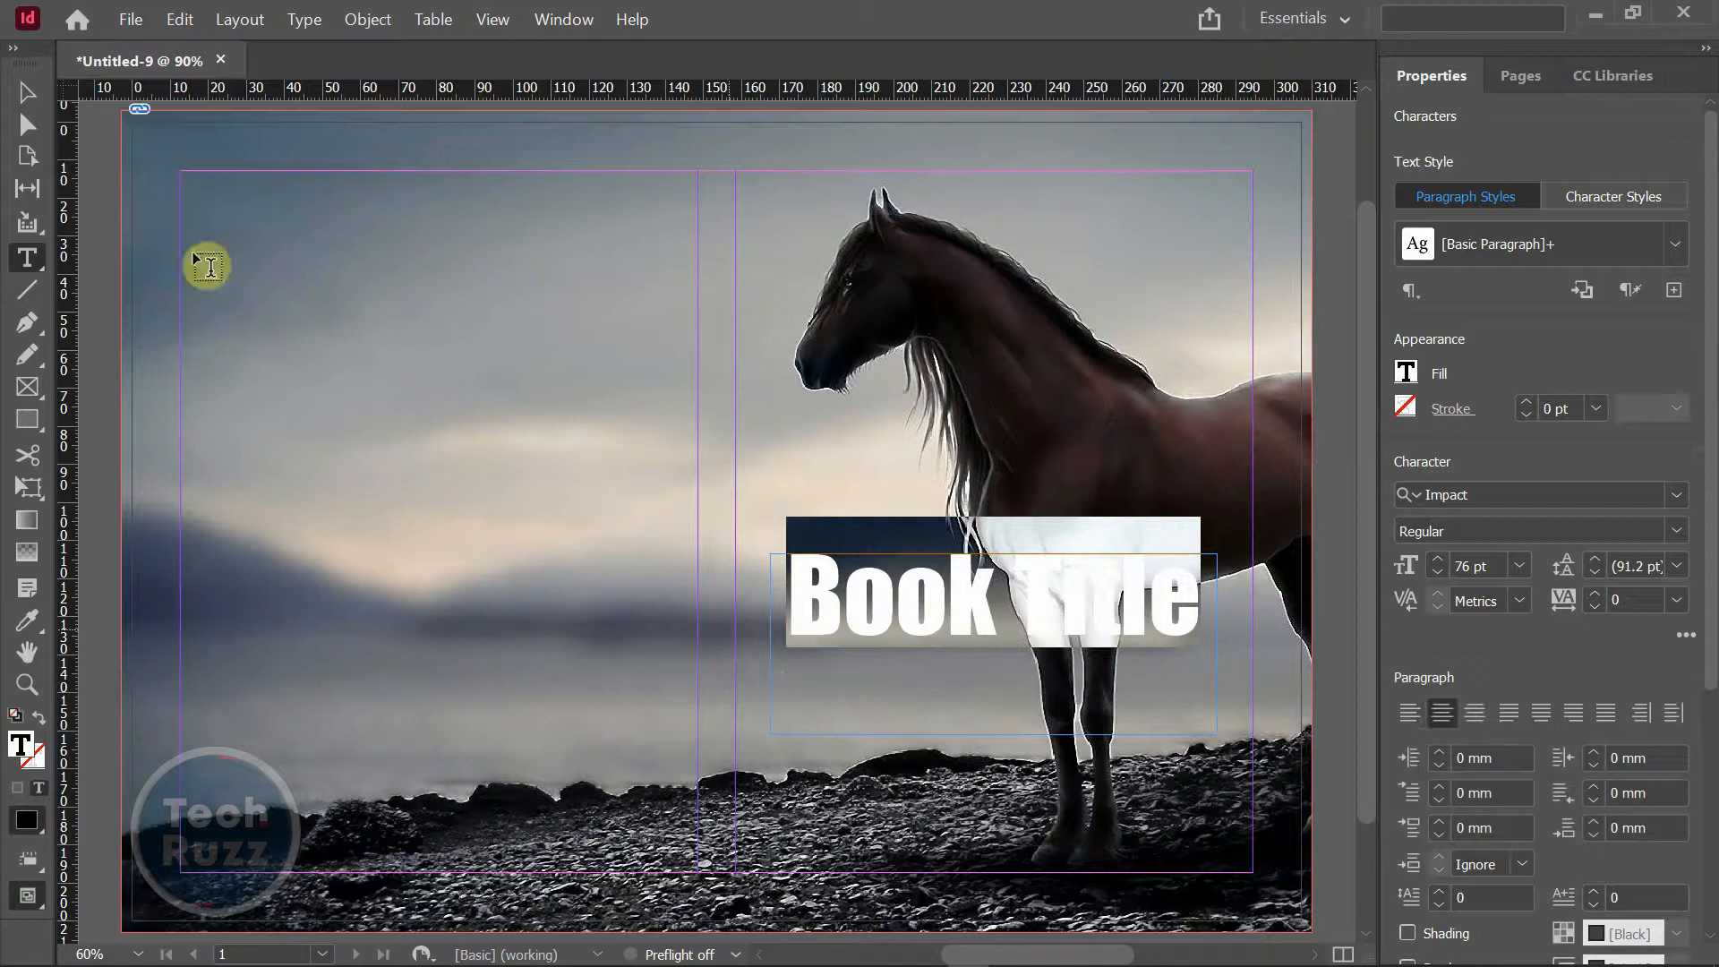
- Shorten the title's text frame to 25 mm and move it down to about Y 136.5 mm
{"action": "left_click", "coordinate": [27, 92]}
{"action": "left_click", "coordinate": [959, 722]}
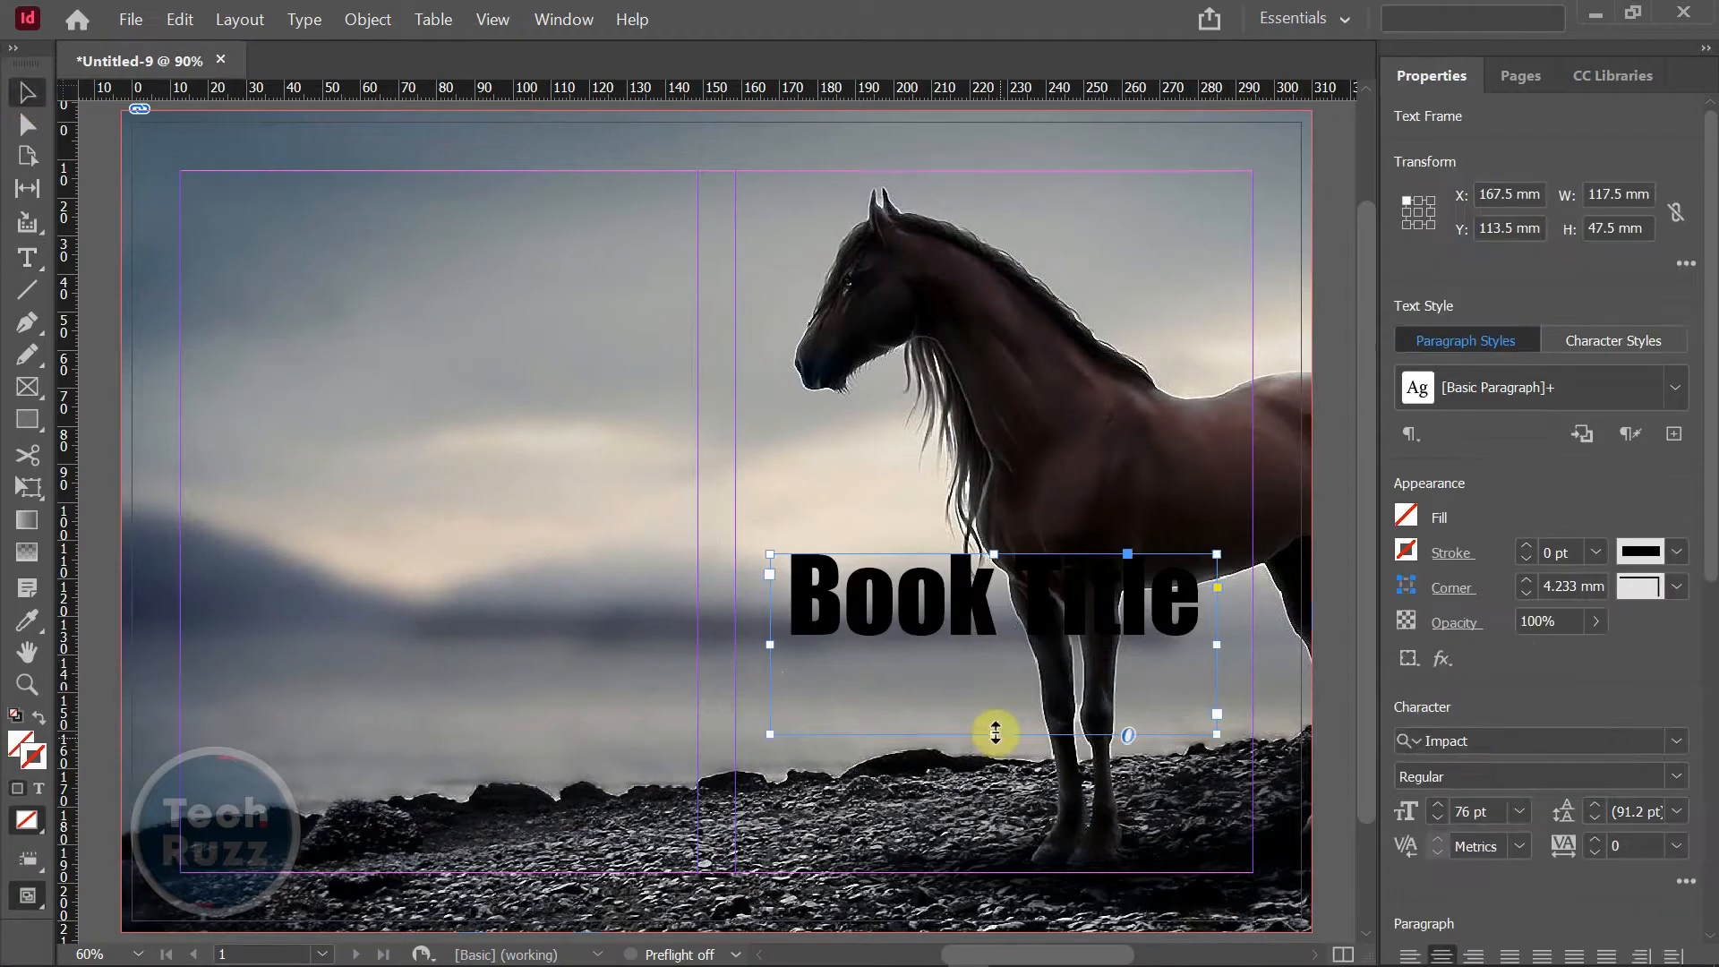
{"action": "mouse_move", "coordinate": [992, 719]}
{"action": "left_mouse_down"}
{"action": "mouse_move", "coordinate": [991, 647]}
{"action": "mouse_move", "coordinate": [984, 699]}
{"action": "left_mouse_up"}
- Fill the "Book Title" text with the [Paper] swatch and deselect the frame
{"action": "double_click", "coordinate": [984, 696]}
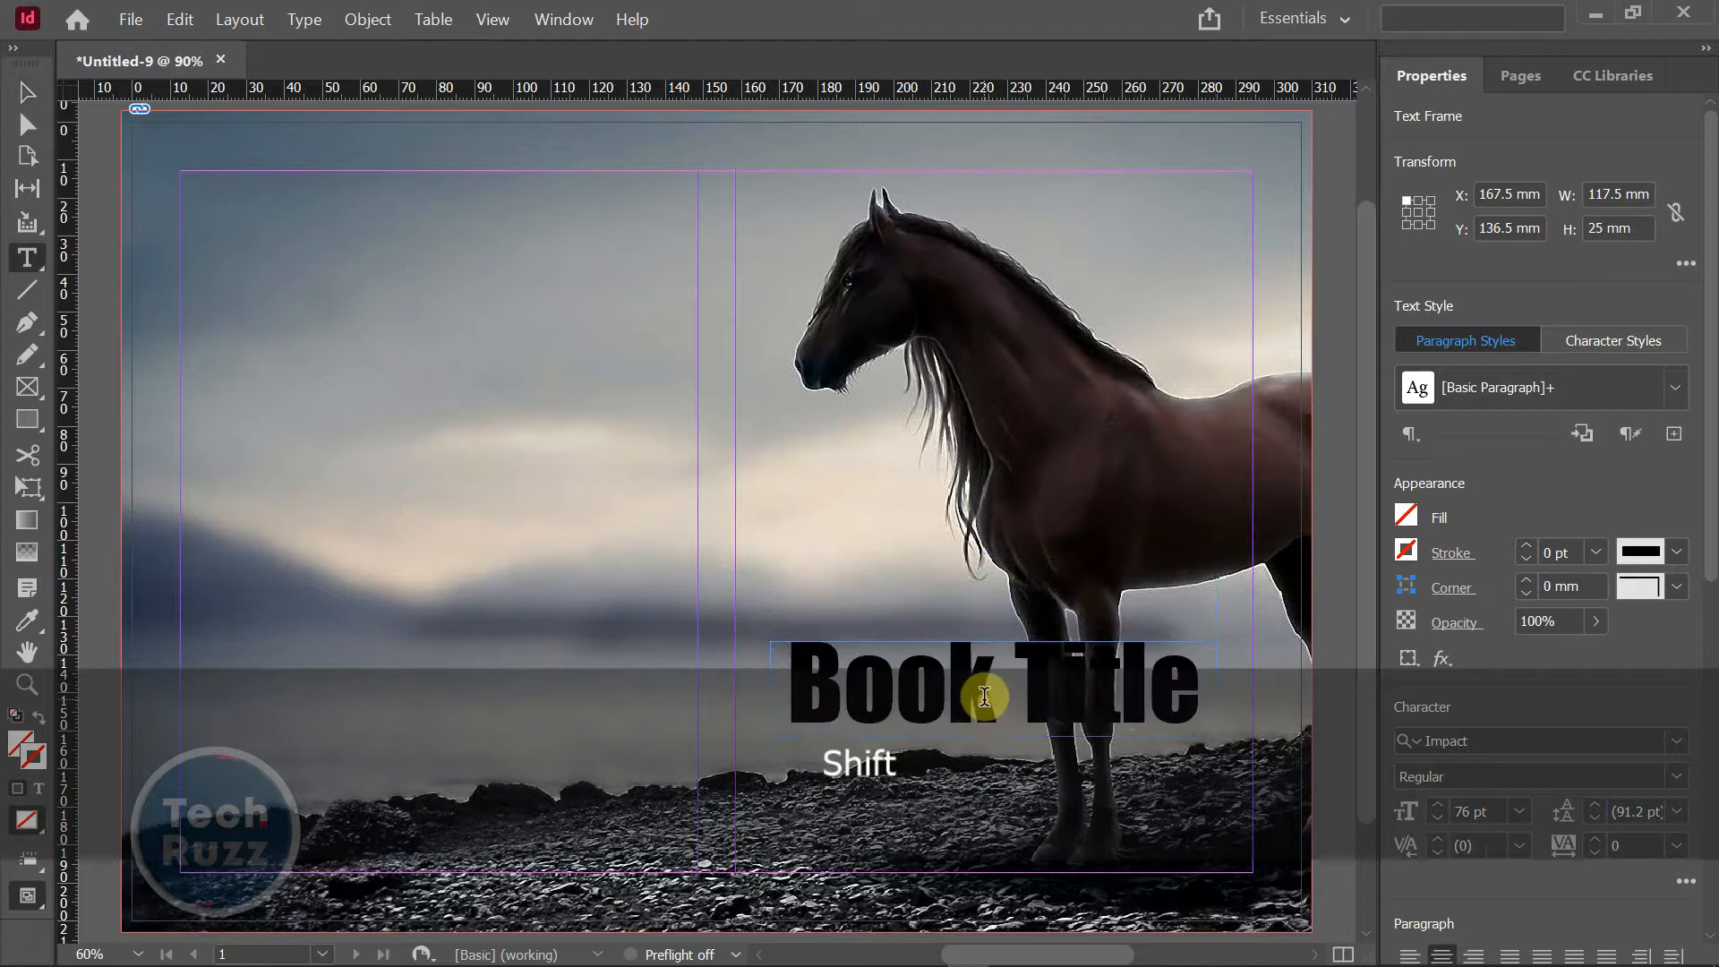
{"action": "triple_click", "coordinate": [984, 696]}
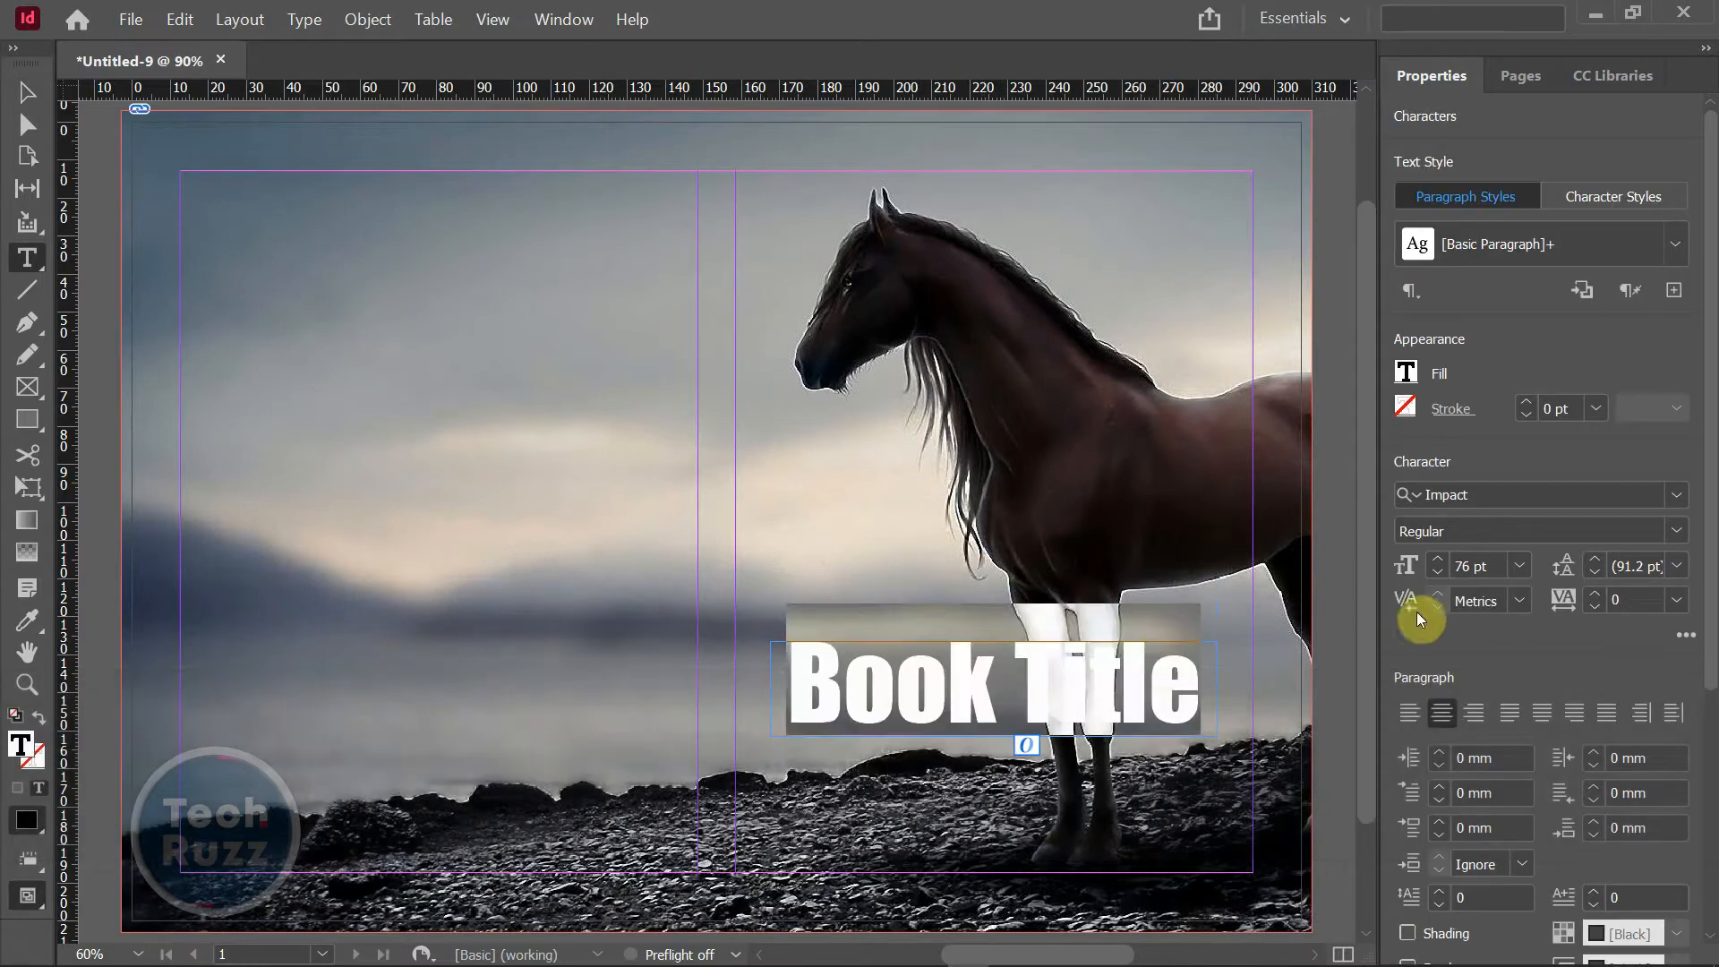
{"action": "left_click", "coordinate": [1408, 374]}
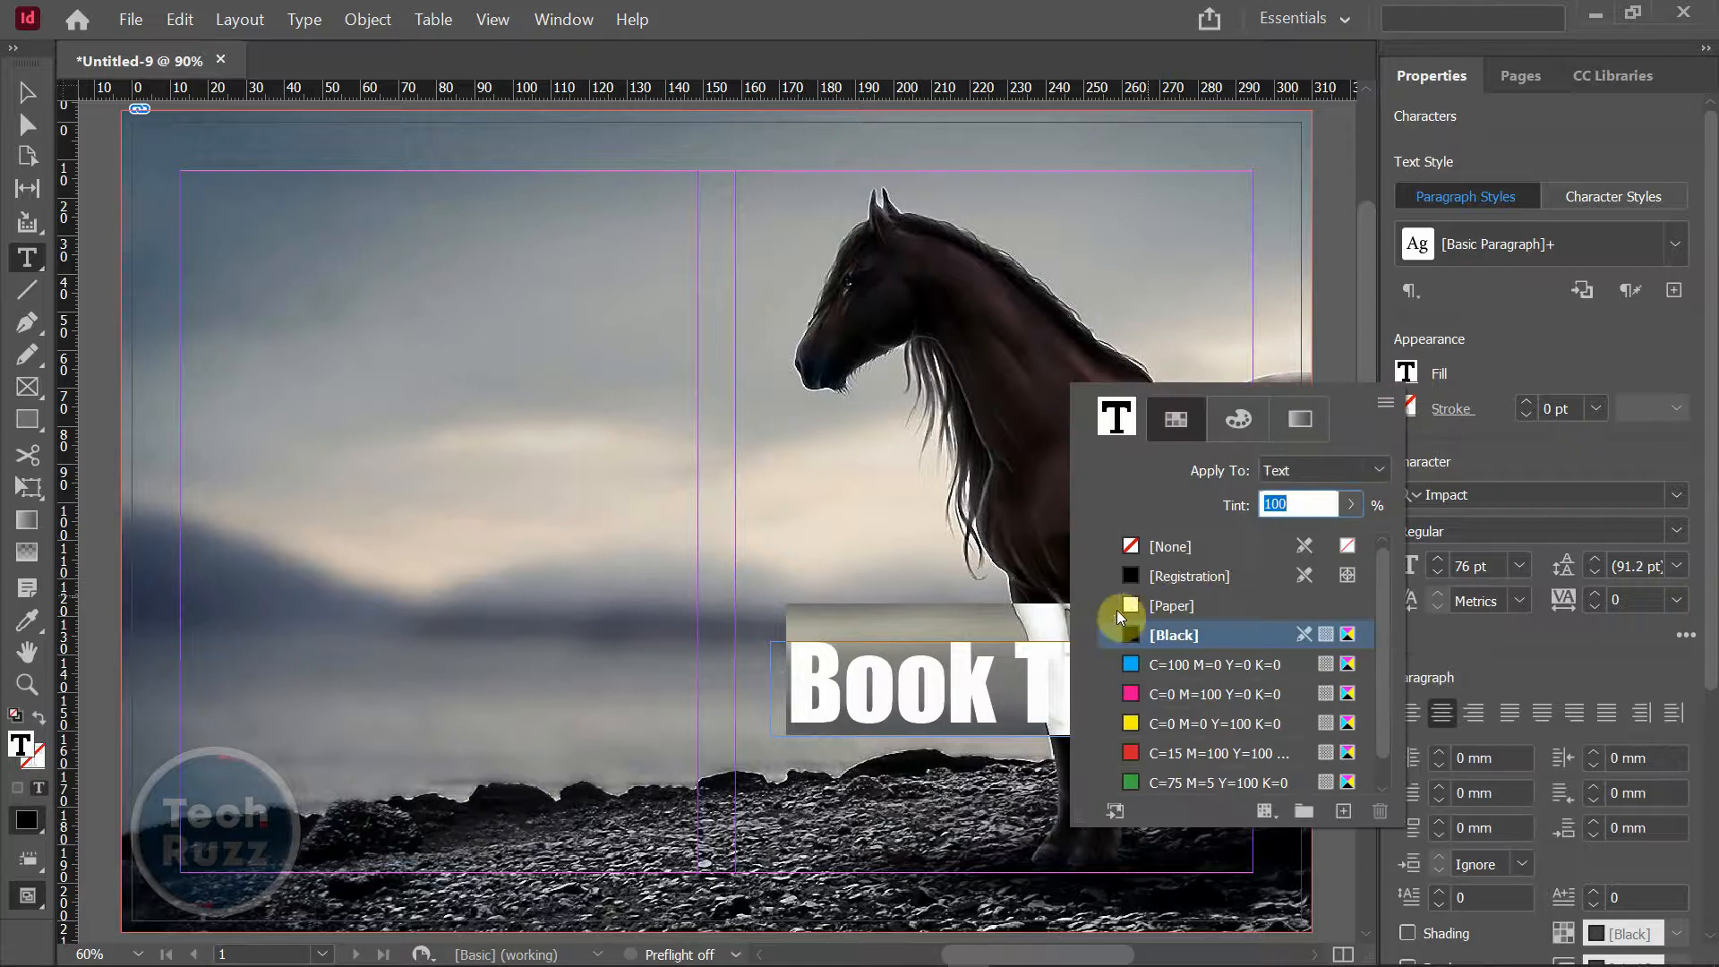
{"action": "left_click", "coordinate": [1139, 605]}
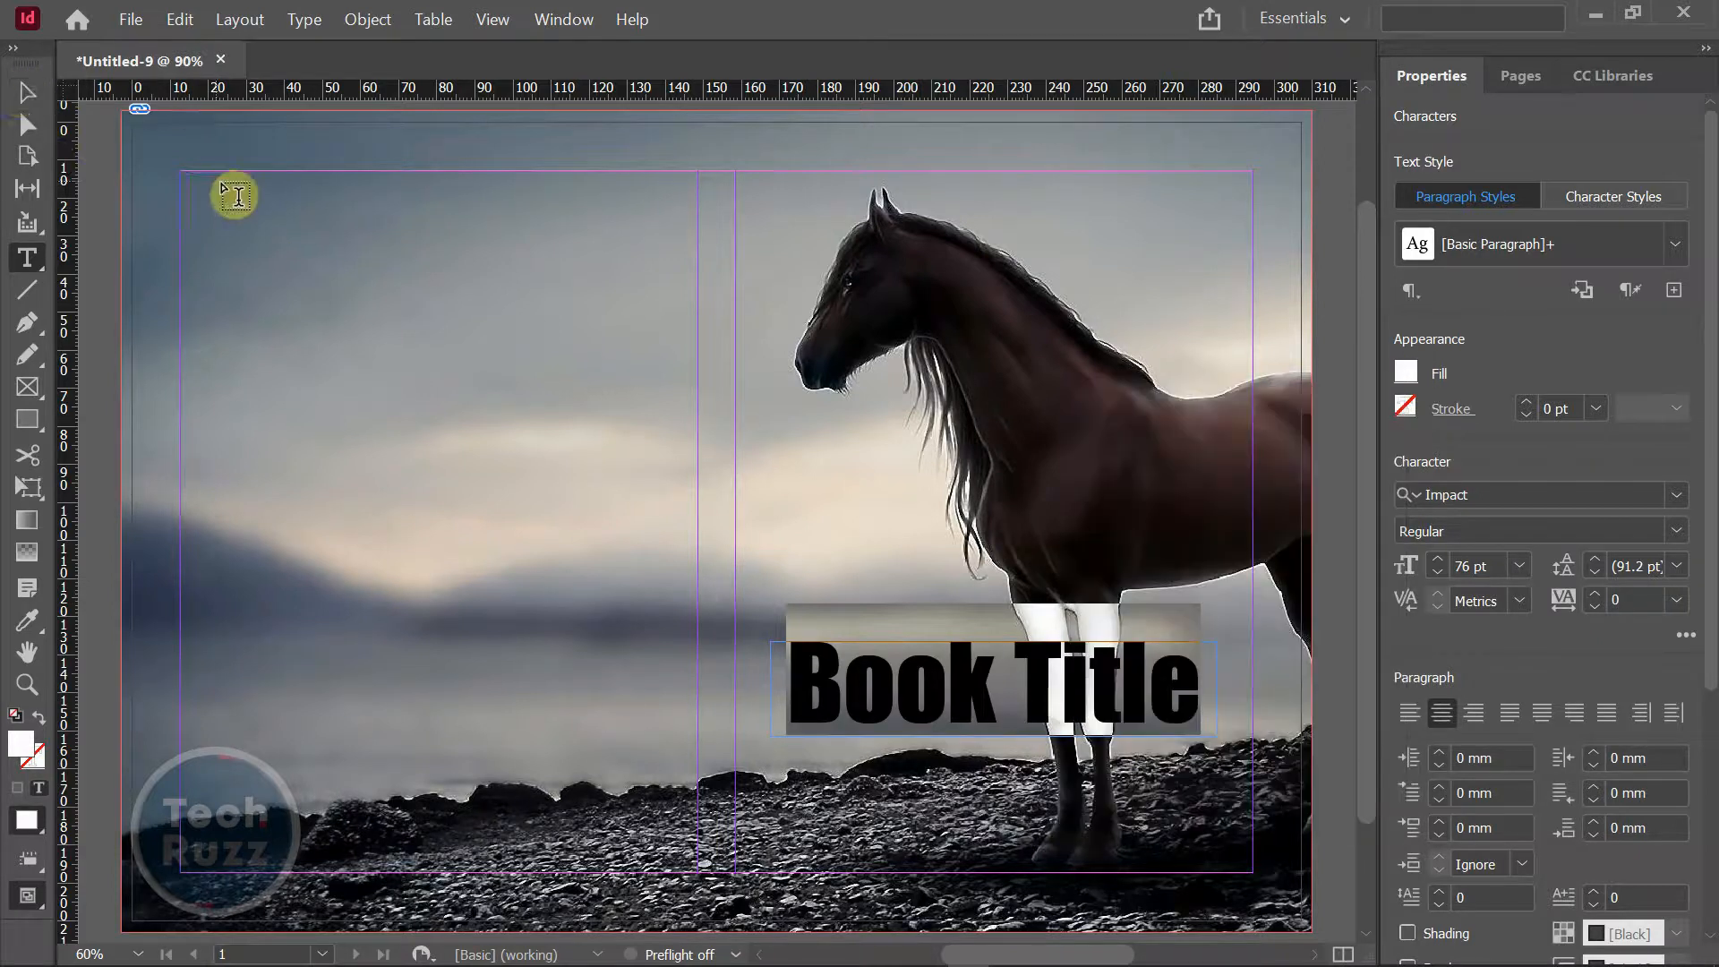
{"action": "left_click", "coordinate": [29, 97]}
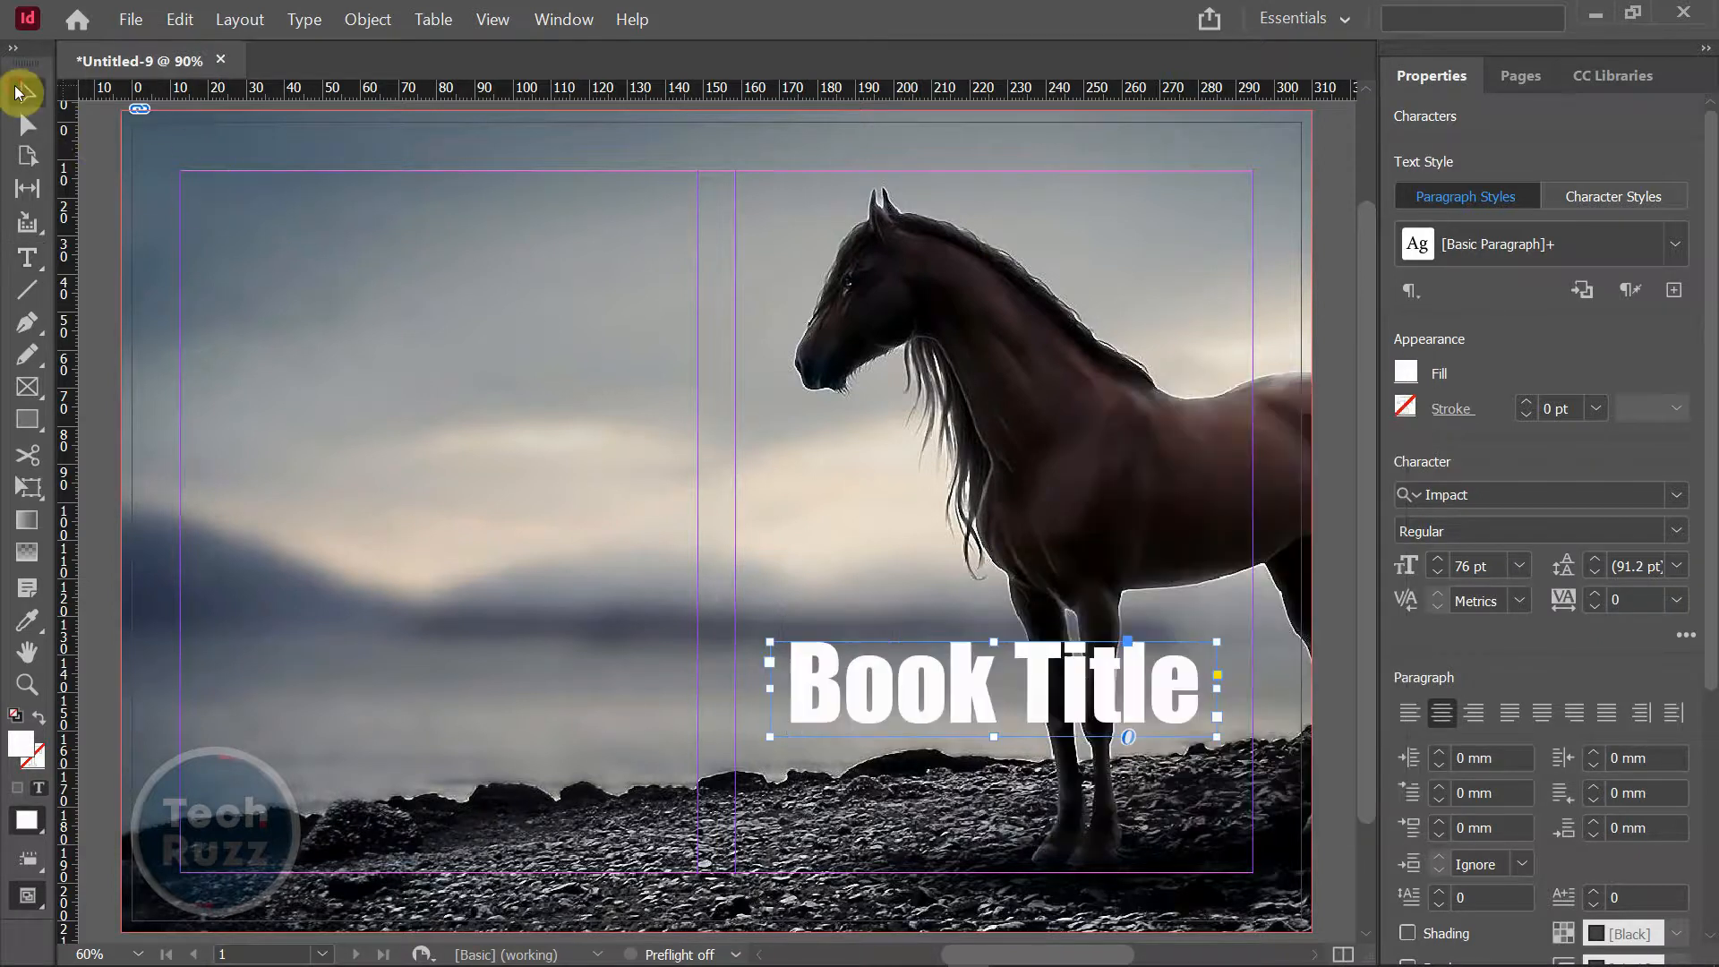
{"action": "left_click", "coordinate": [1333, 552]}
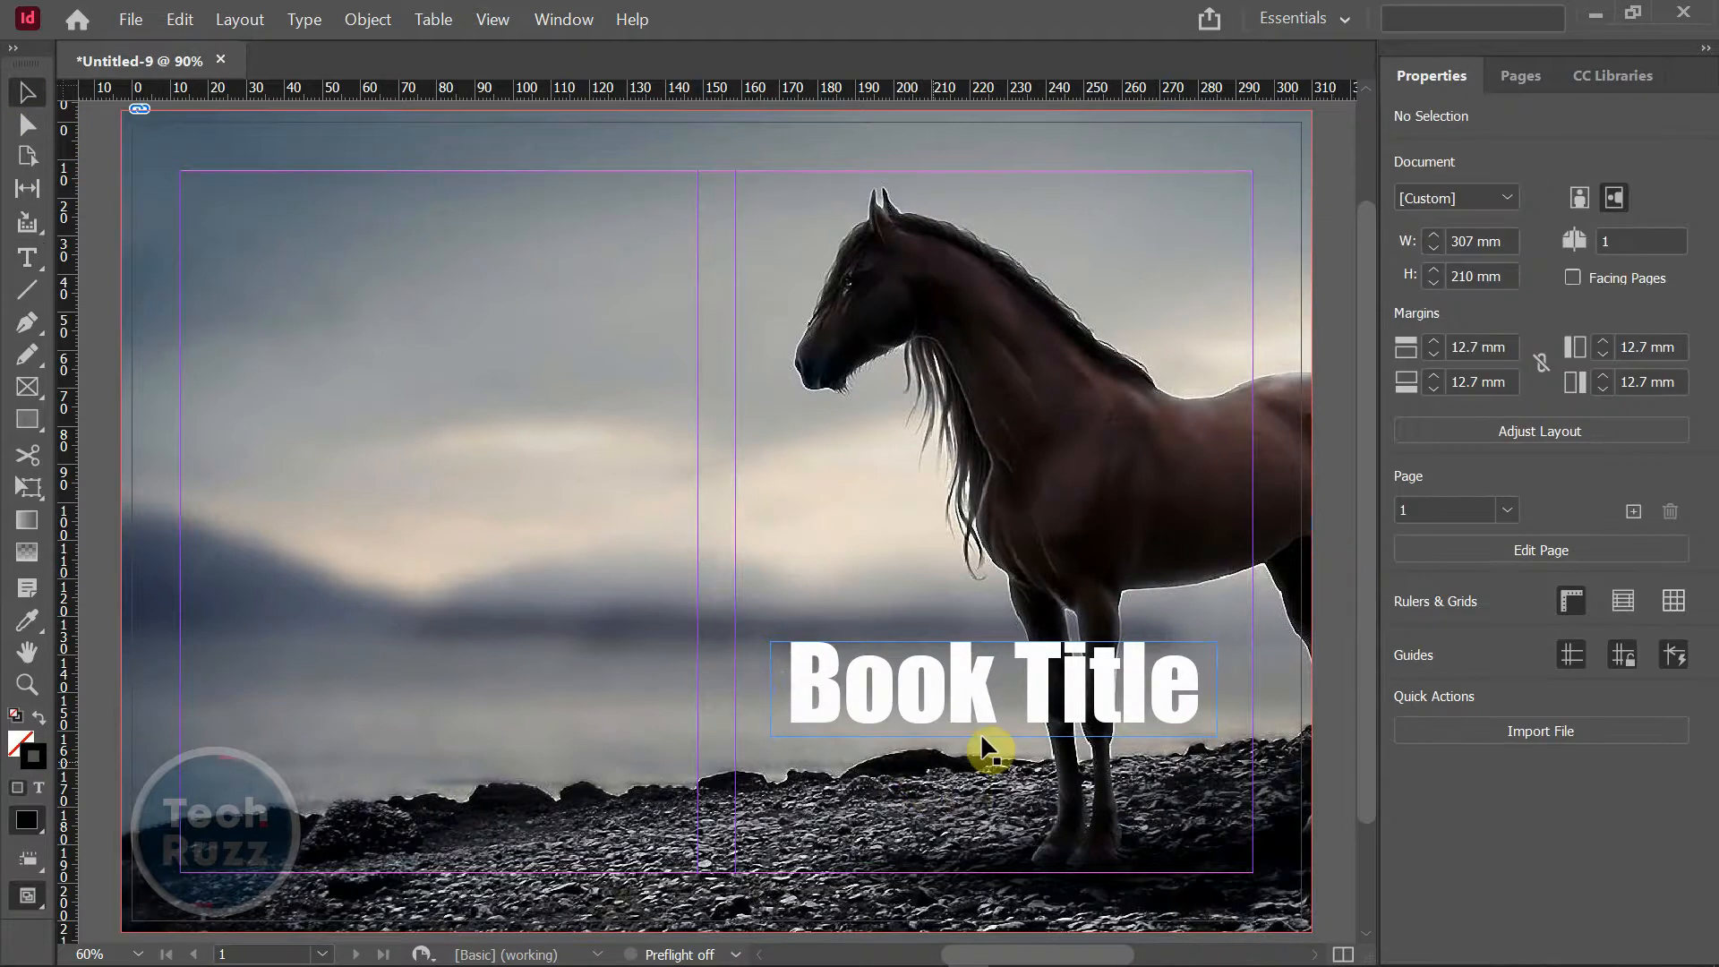
- Duplicate the title frame directly below itself, set the copy to 20 pt and replace its text with "Your Thrilling Subtitle Here"
{"action": "left_click", "coordinate": [1038, 711]}
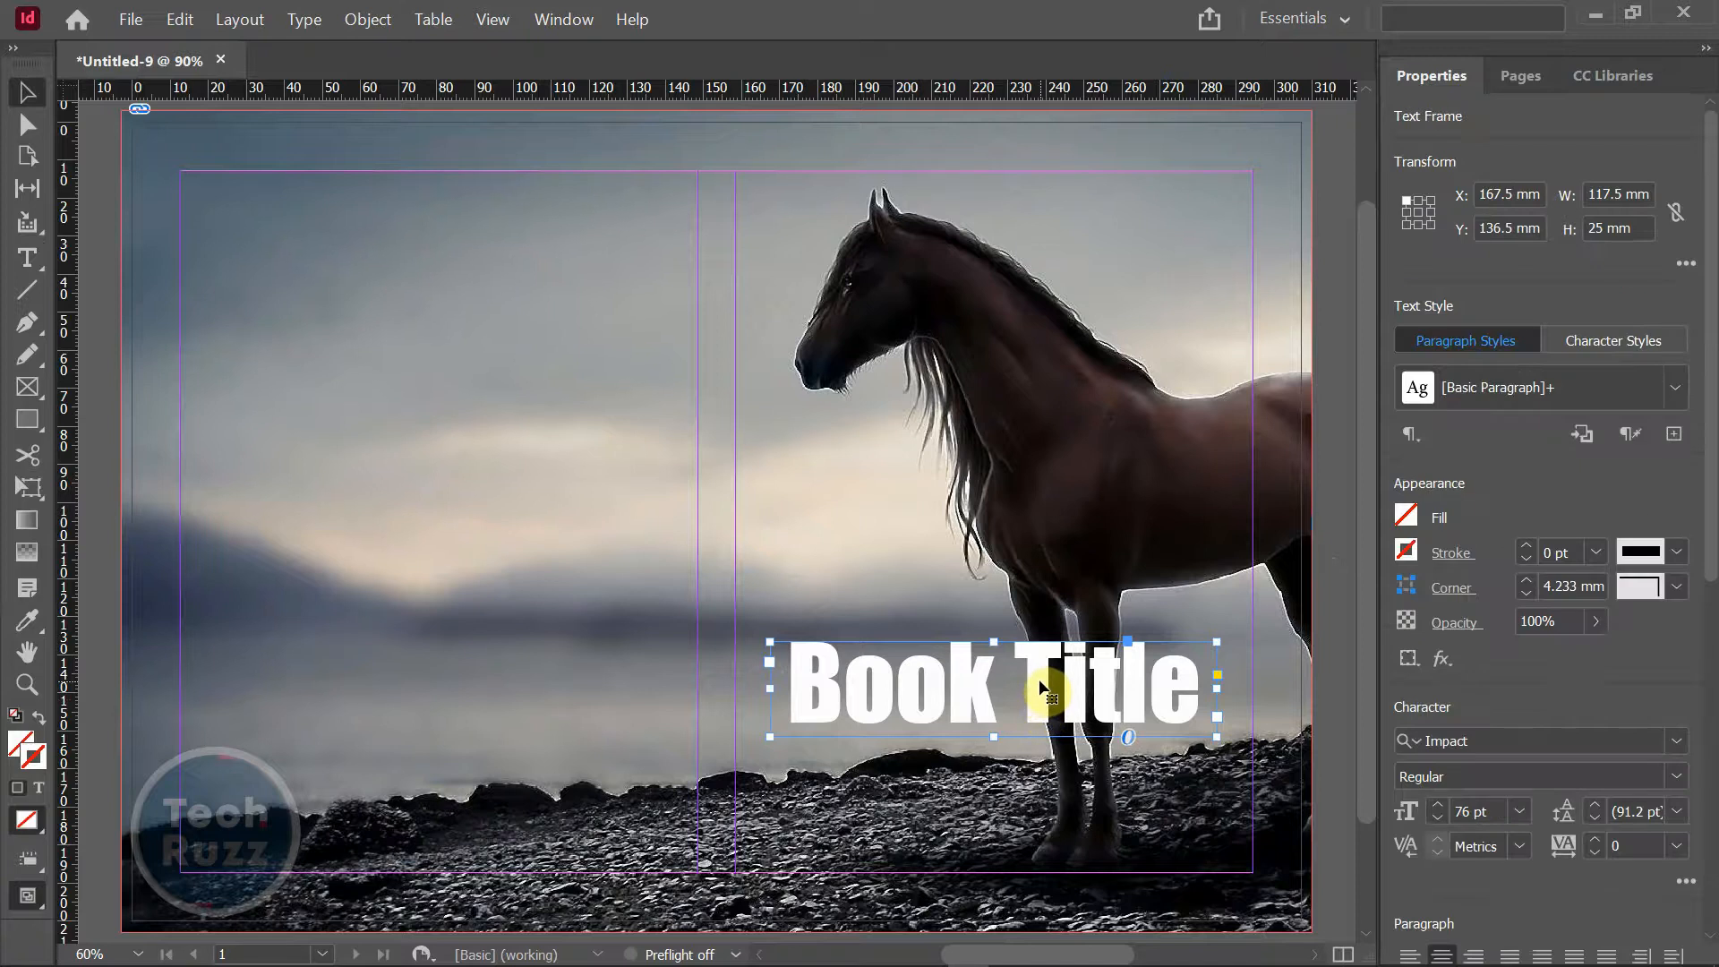
{"action": "left_click_drag", "start_coordinate": [1044, 685], "coordinate": [1067, 782]}
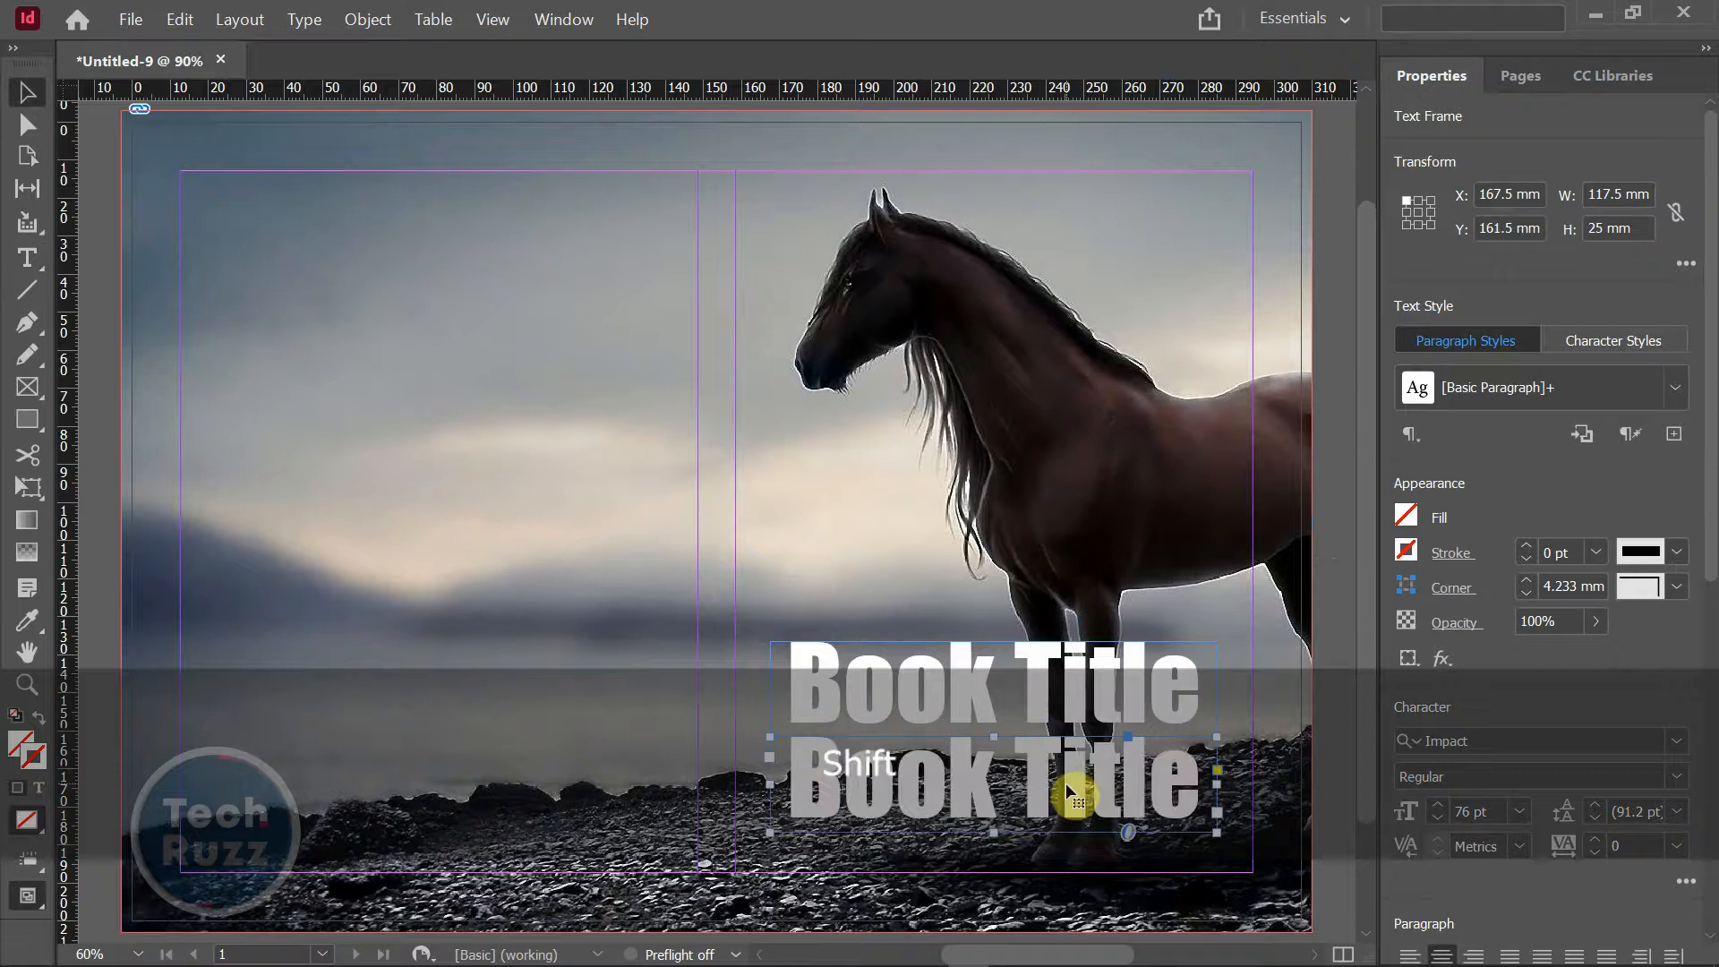
{"action": "triple_click", "coordinate": [1067, 782]}
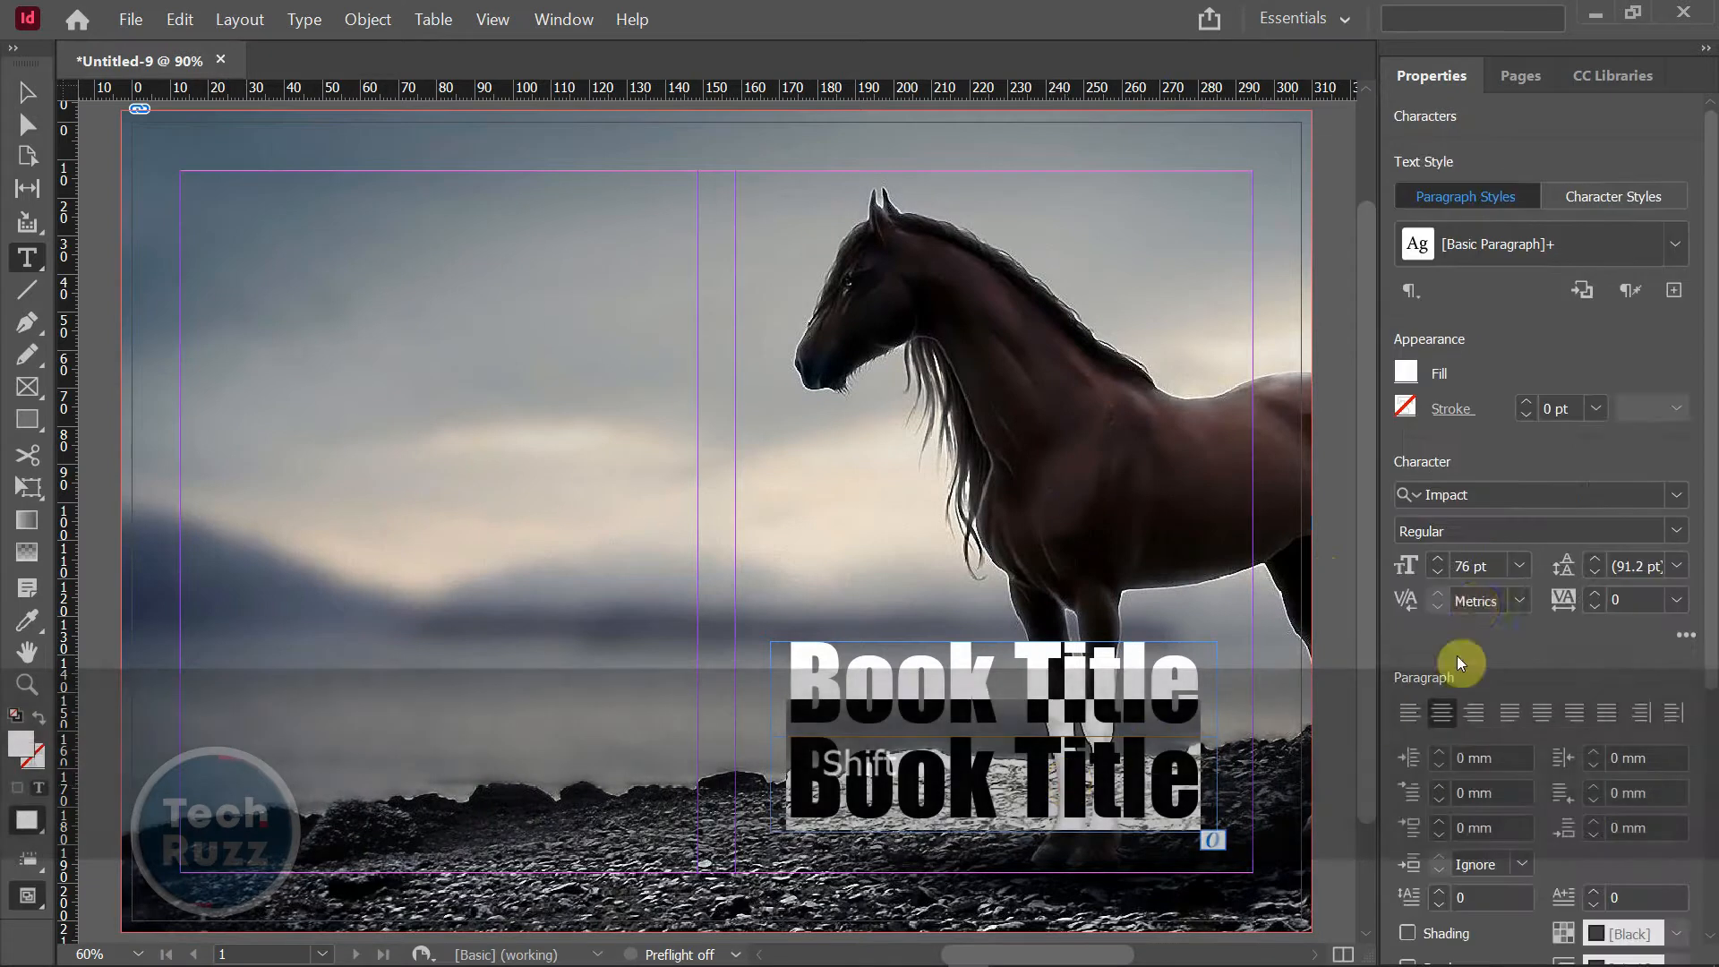
{"action": "double_click", "coordinate": [1463, 566]}
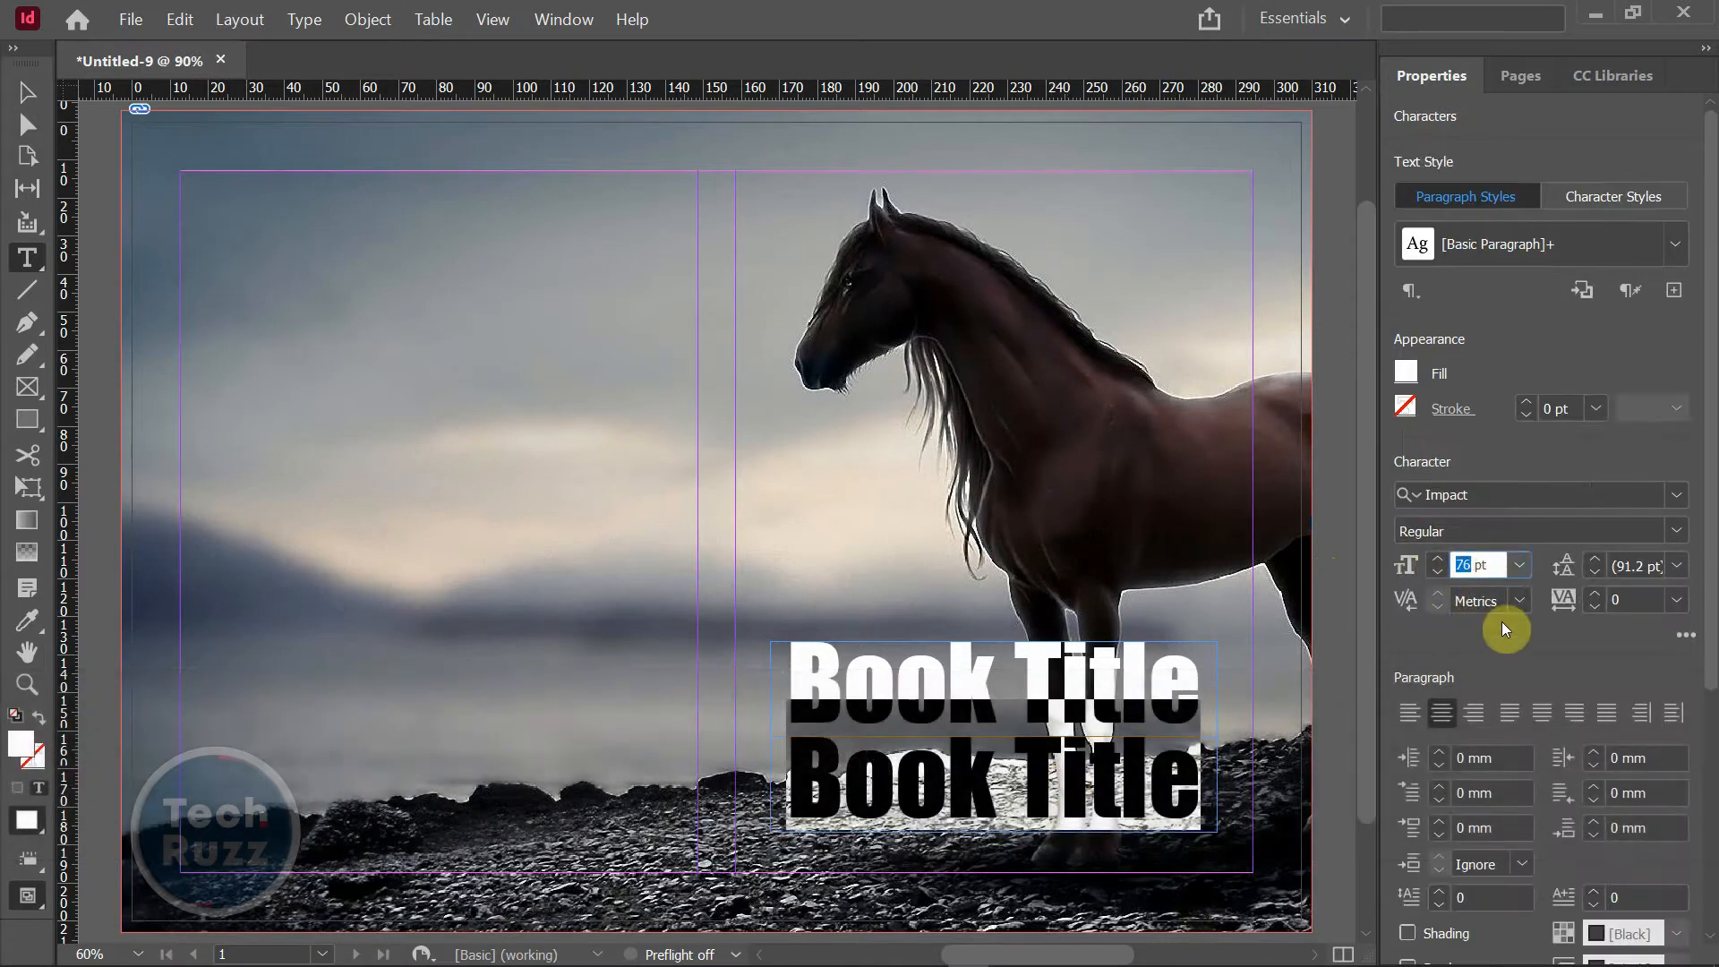
{"action": "type", "text": "2"}
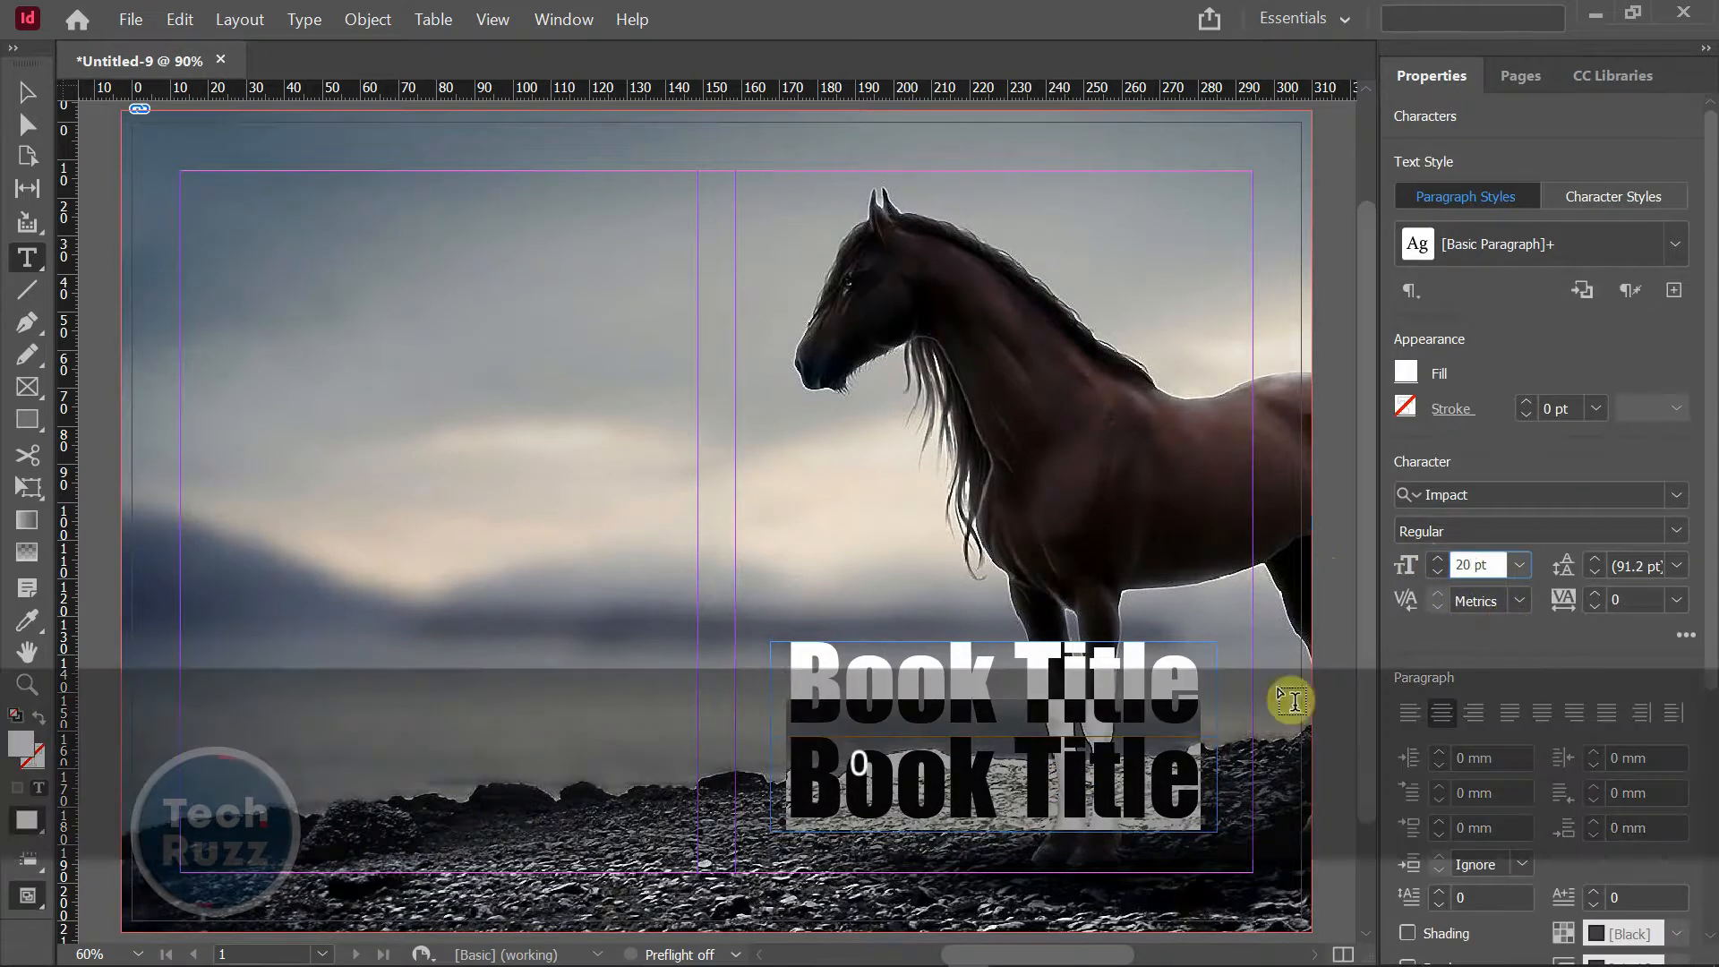
{"action": "type", "text": "0"}
{"action": "key", "text": "Return"}
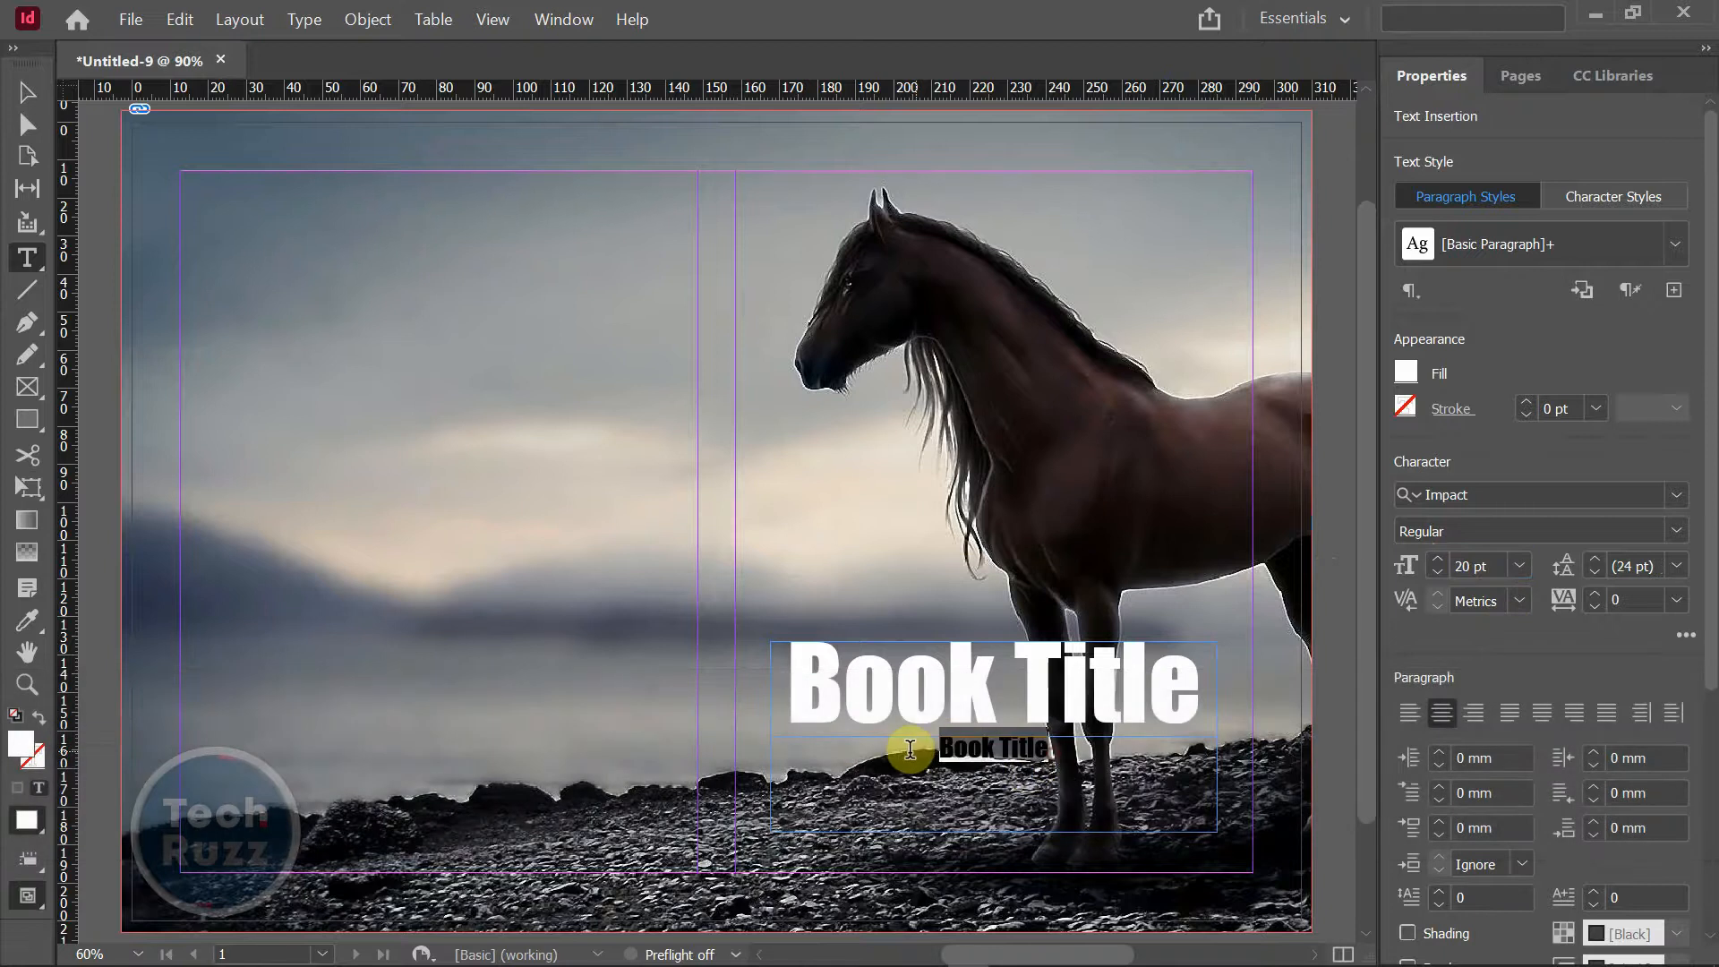
{"action": "type", "text": "You"}
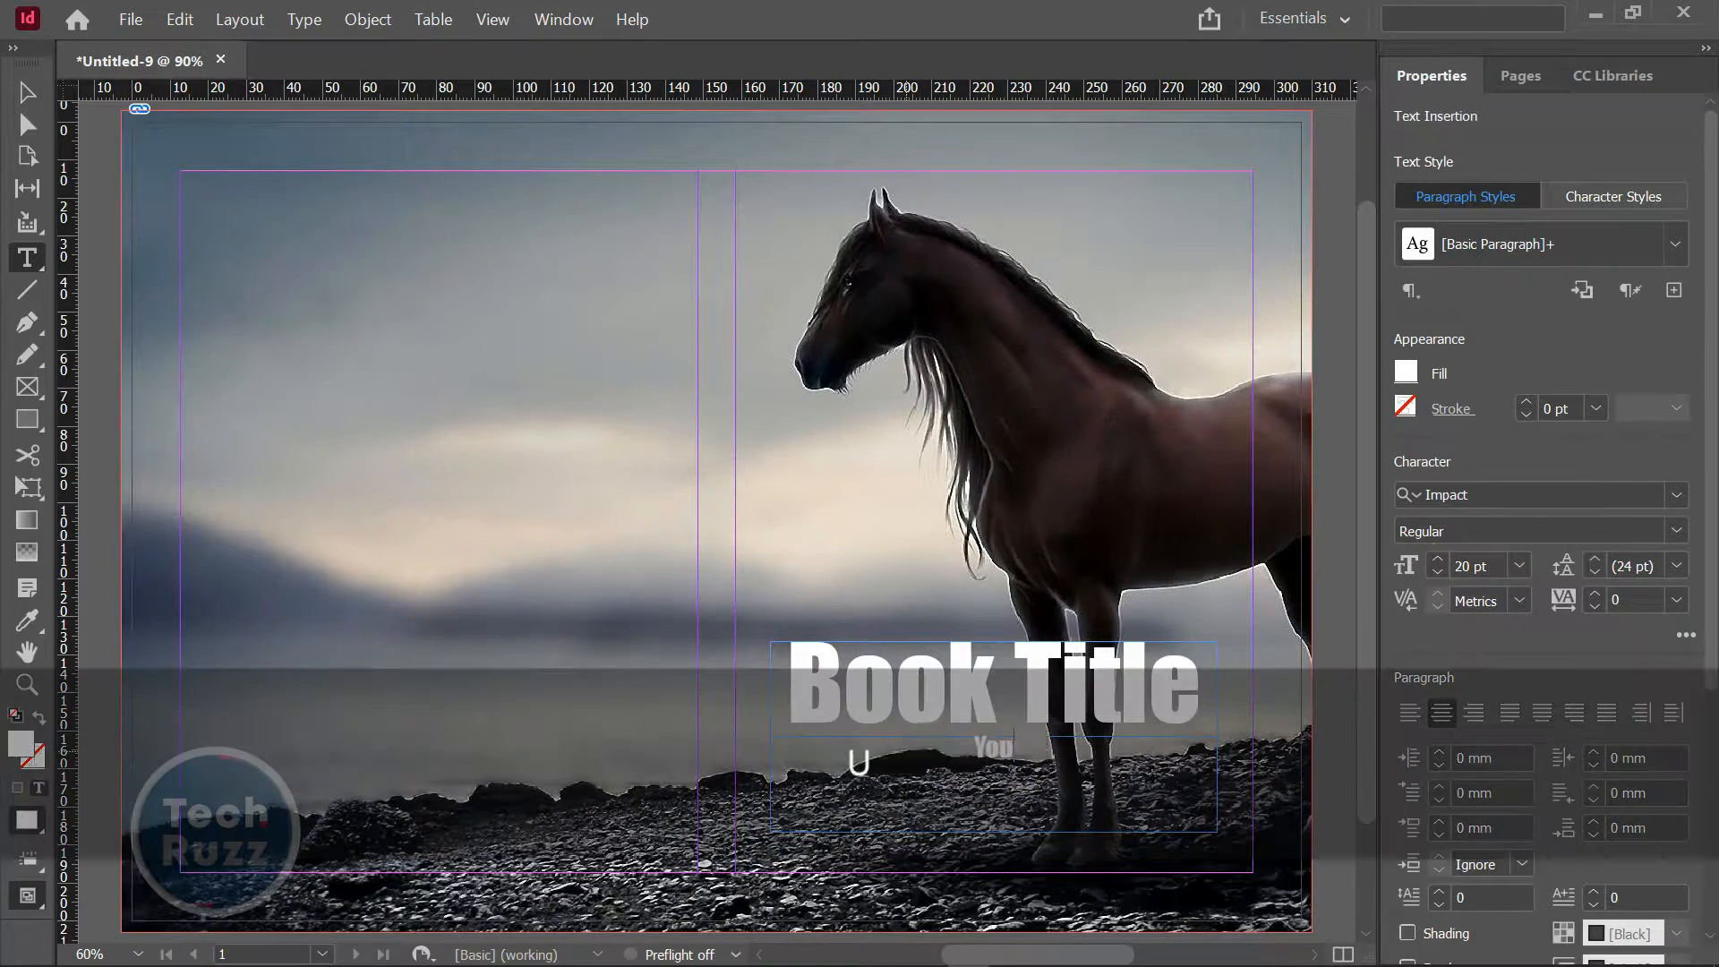
{"action": "type", "text": "r Thrilling Subtitle Here"}
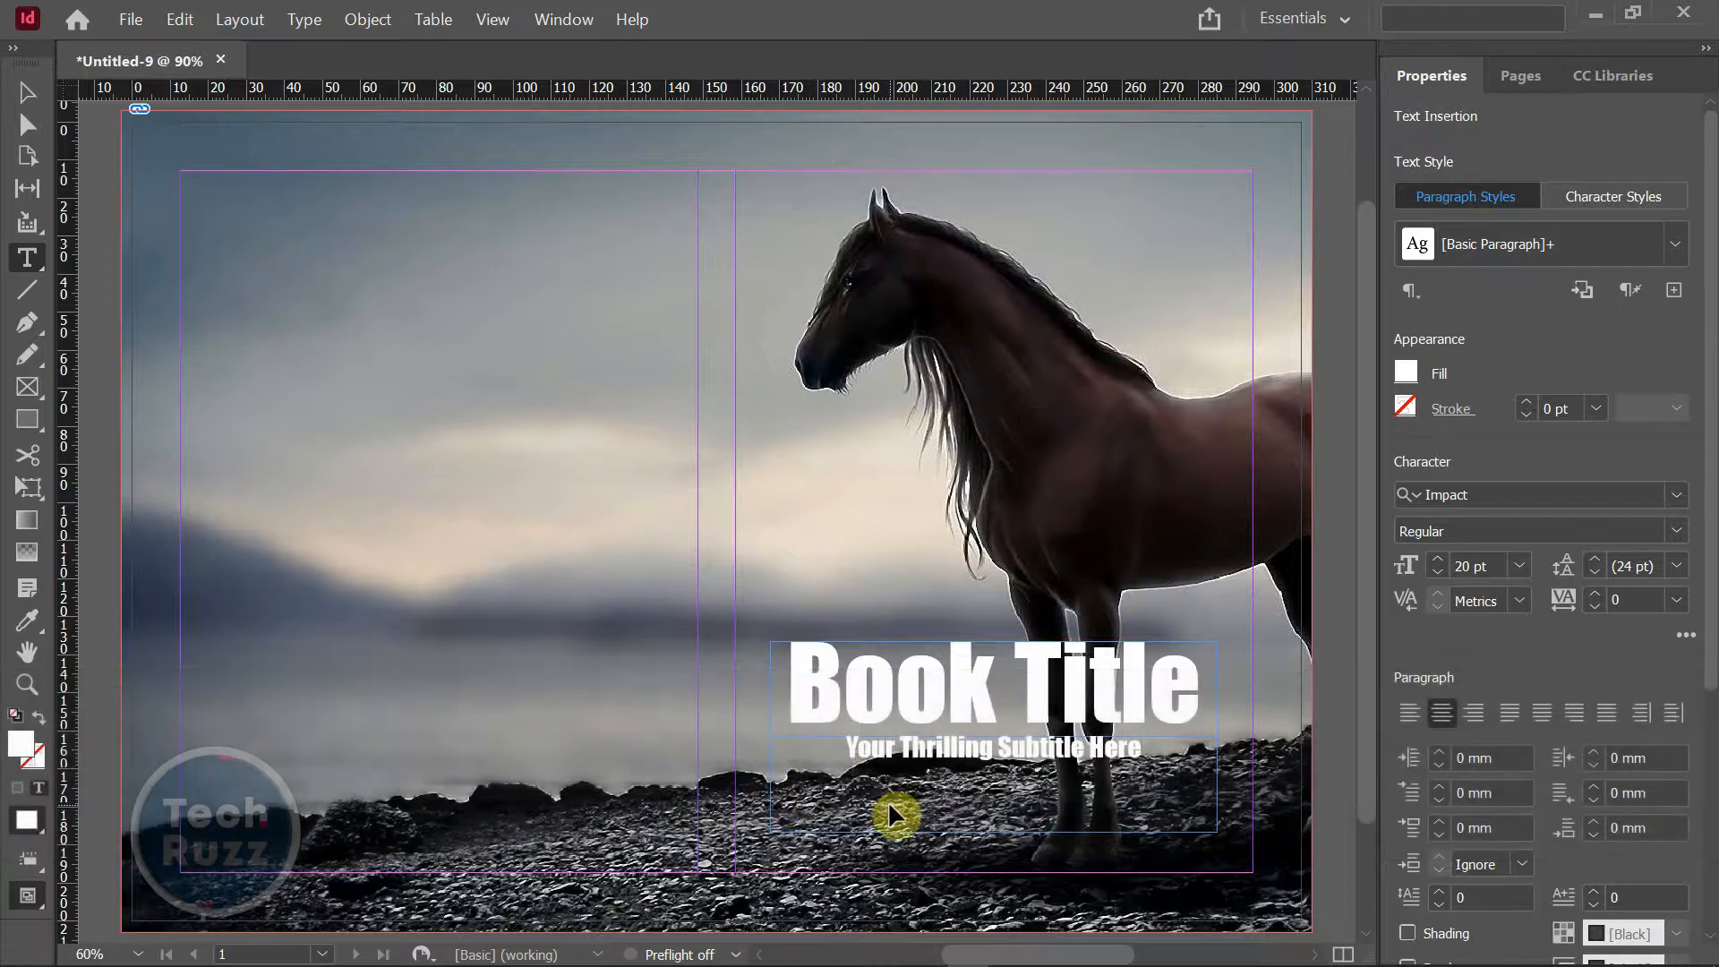
- Enlarge the subtitle text to 28 pt and fit its frame to the text, 11.5 mm high
{"action": "key", "text": "ctrl+a"}
{"action": "key", "text": "ctrl+shift+period"}
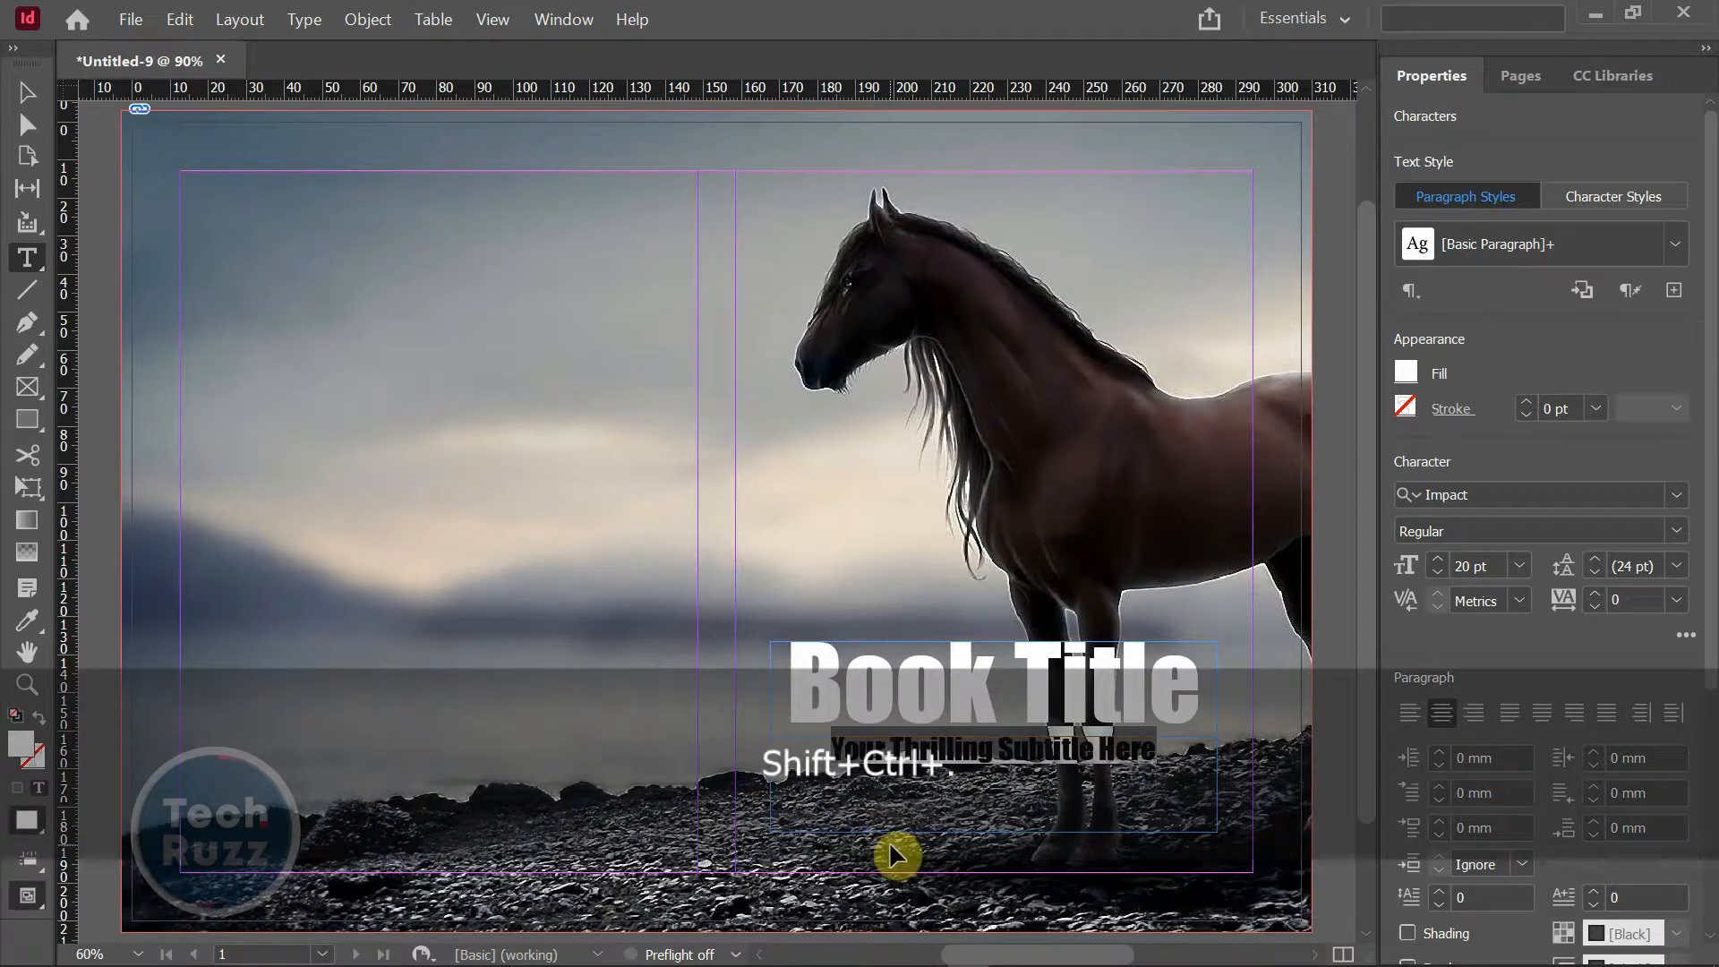
{"action": "key", "text": "ctrl+shift+period"}
{"action": "key", "text": "ctrl+shift+period"}
{"action": "key", "text": "ctrl+shift+period"}
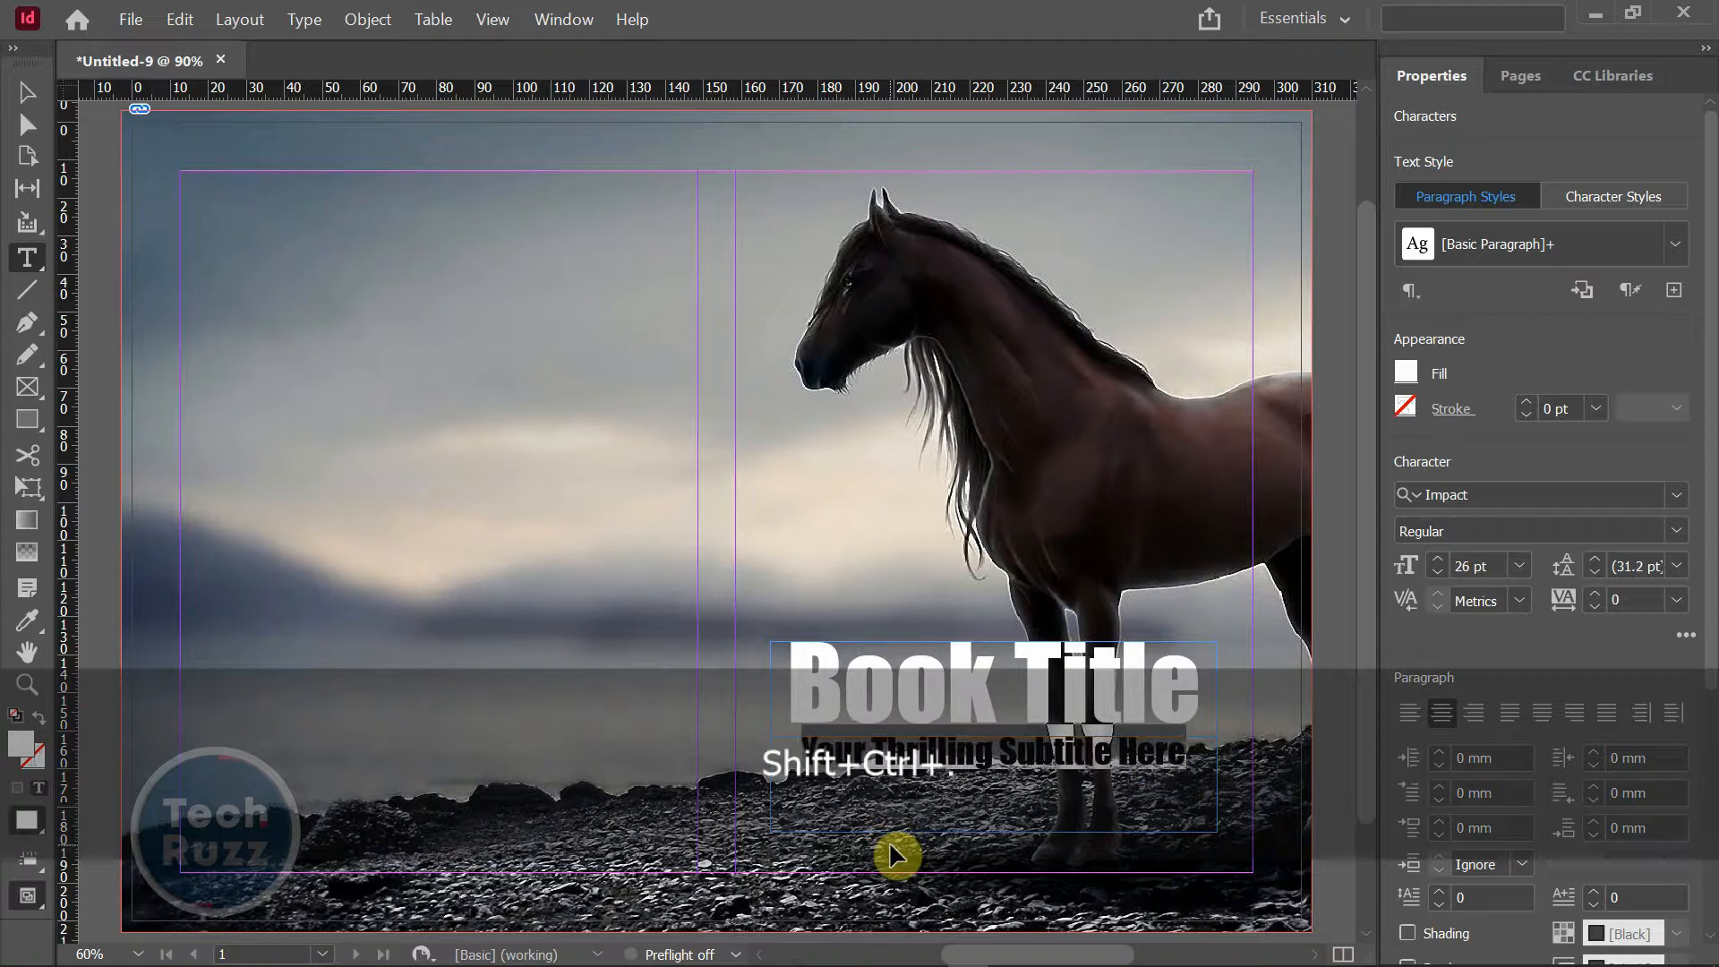
{"action": "key", "text": "ctrl+shift+period"}
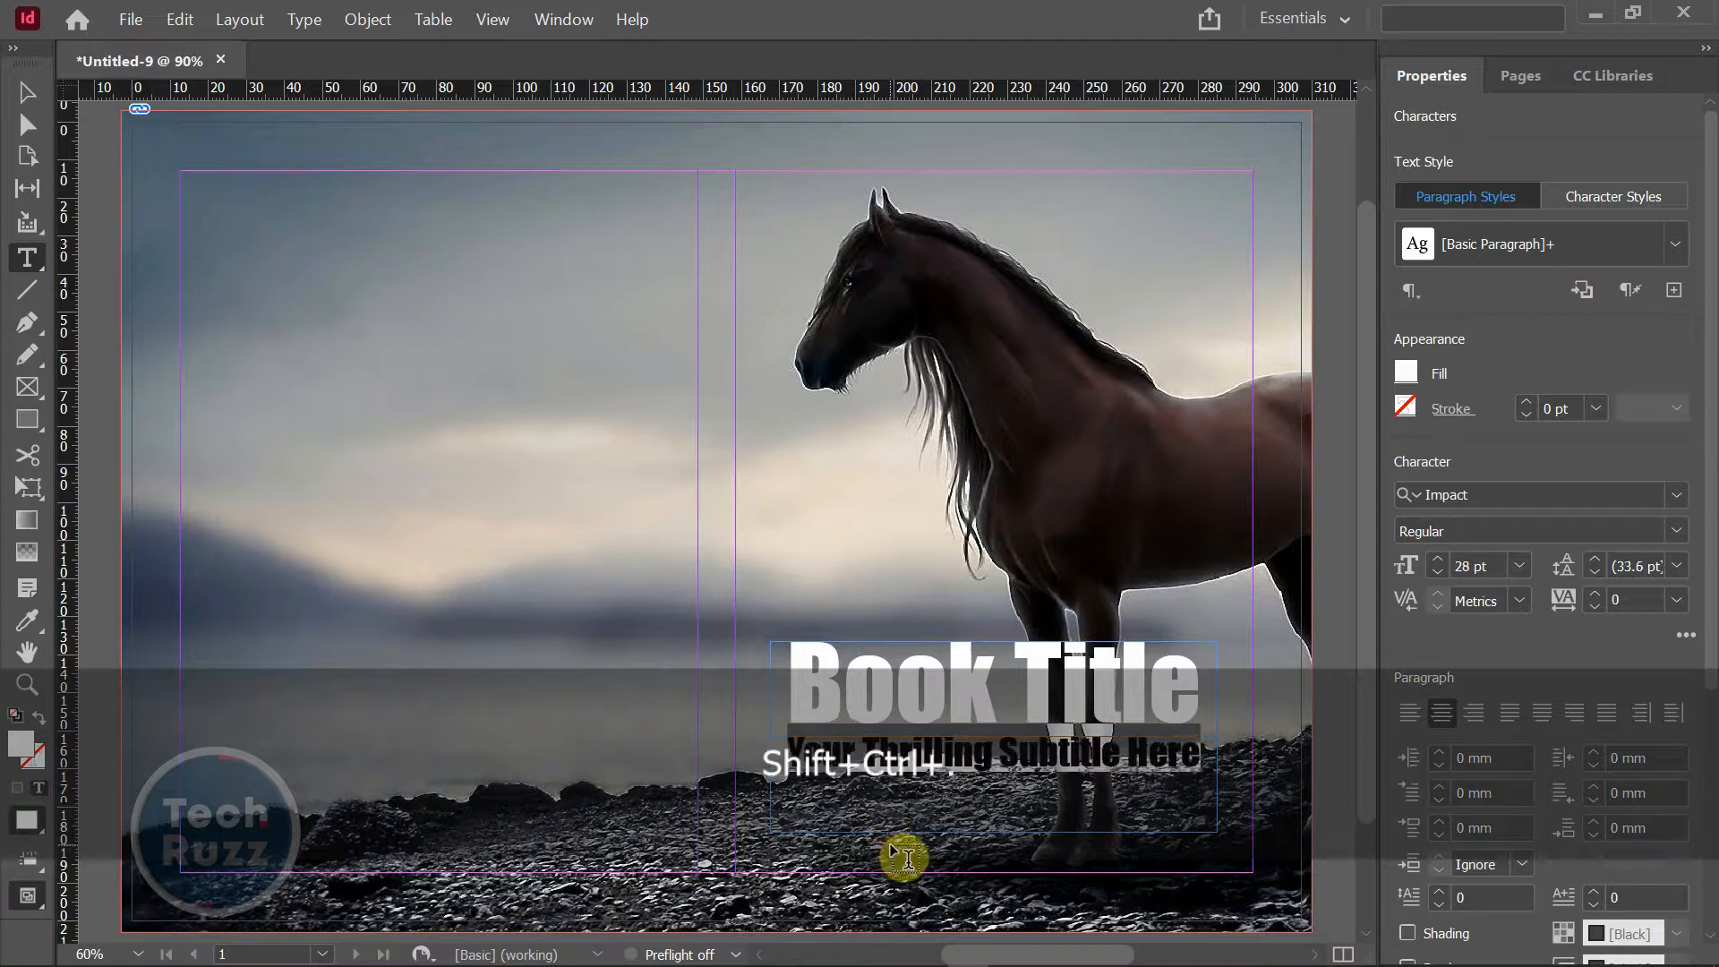
{"action": "left_click", "coordinate": [26, 93]}
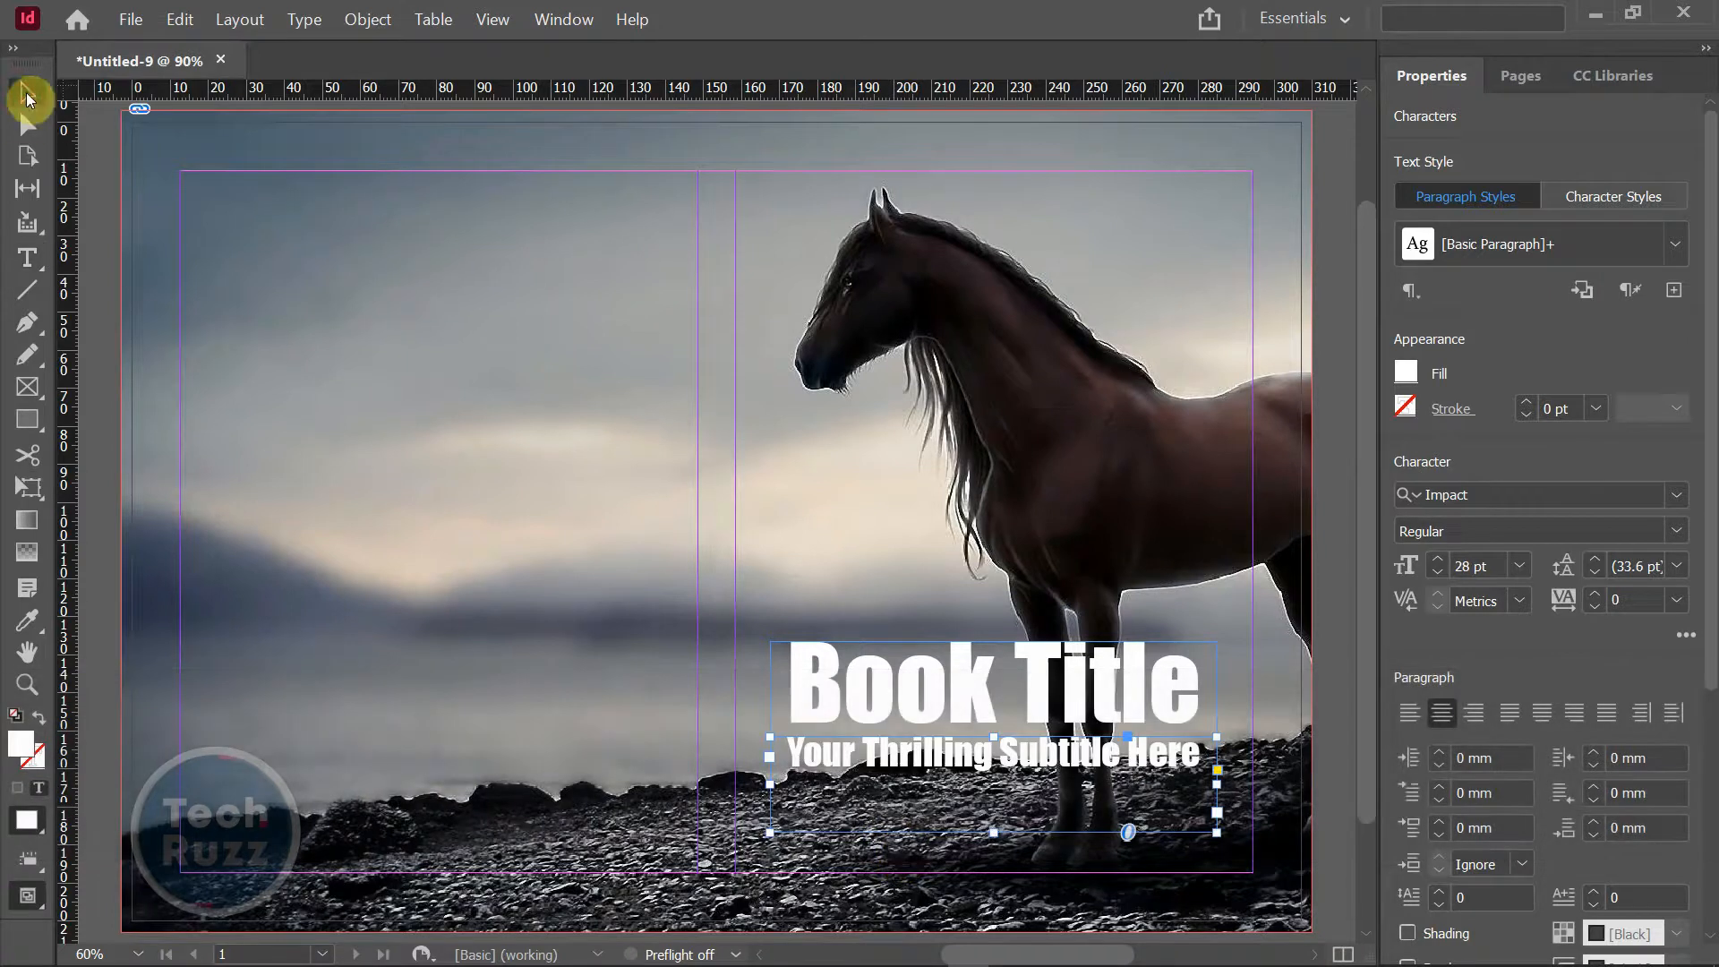
{"action": "double_click", "coordinate": [993, 833]}
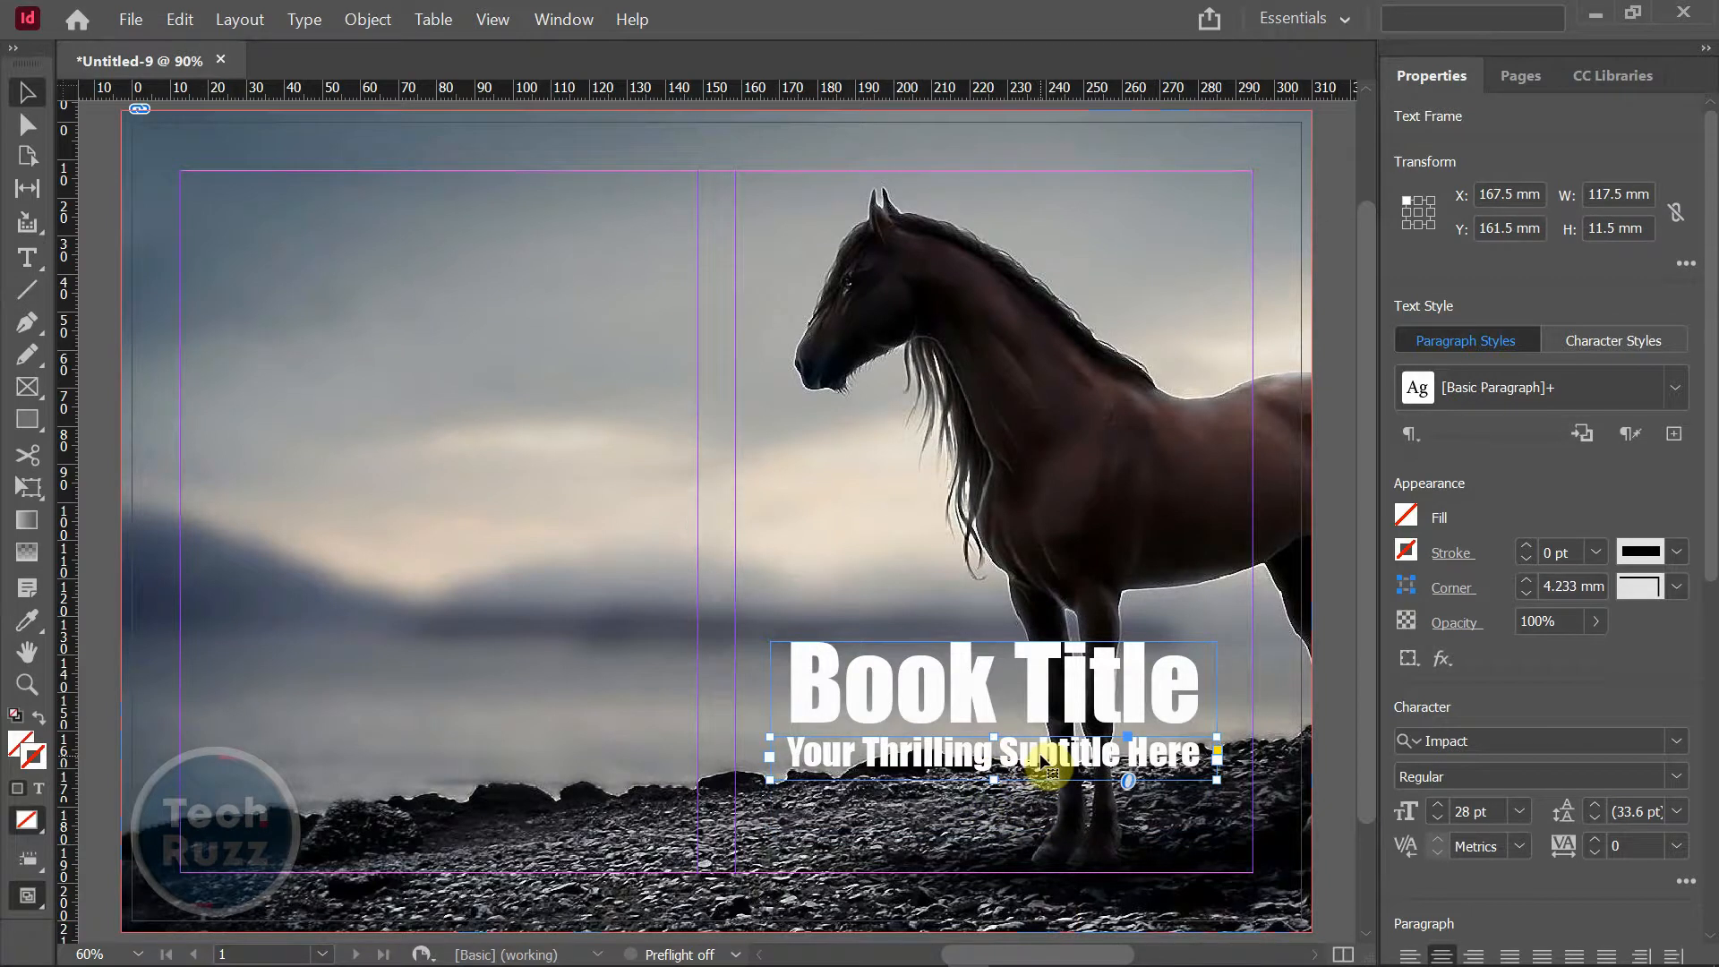
- Duplicate the subtitle frame straight down to the front cover's bottom margin and replace its text with "Author's Name"
{"action": "left_click_drag", "start_coordinate": [1036, 763], "coordinate": [1077, 855]}
{"action": "double_click", "coordinate": [1074, 846]}
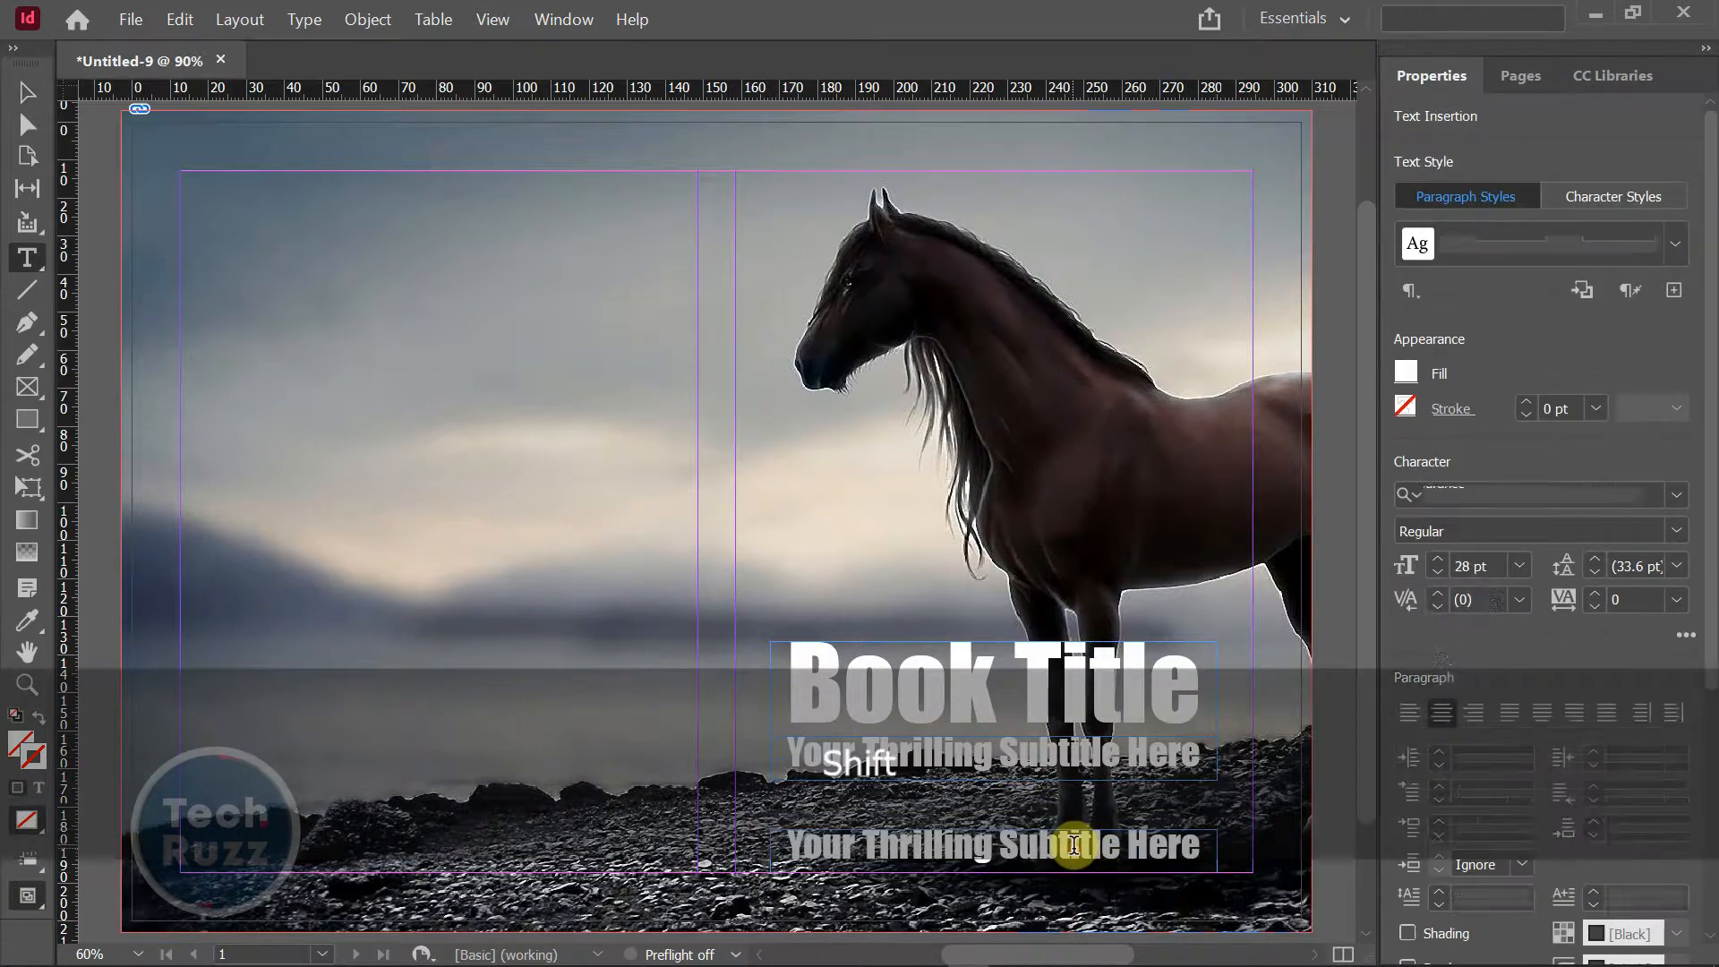
{"action": "triple_click", "coordinate": [1074, 847]}
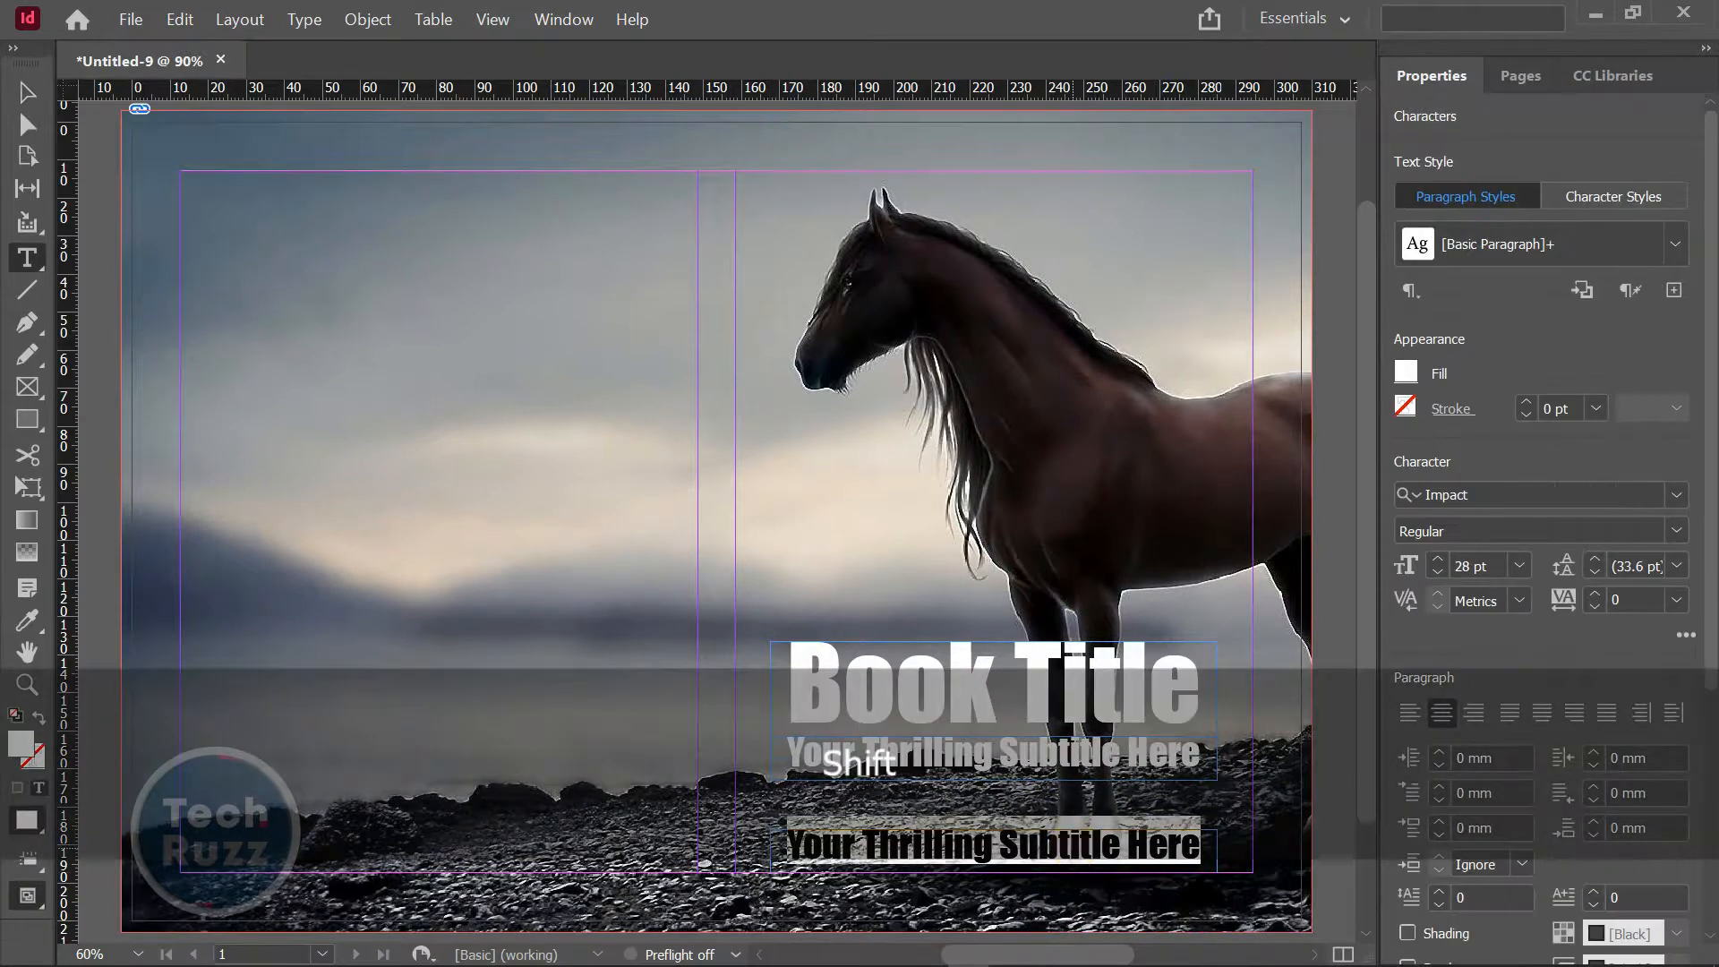
{"action": "type", "text": "Author's Name"}
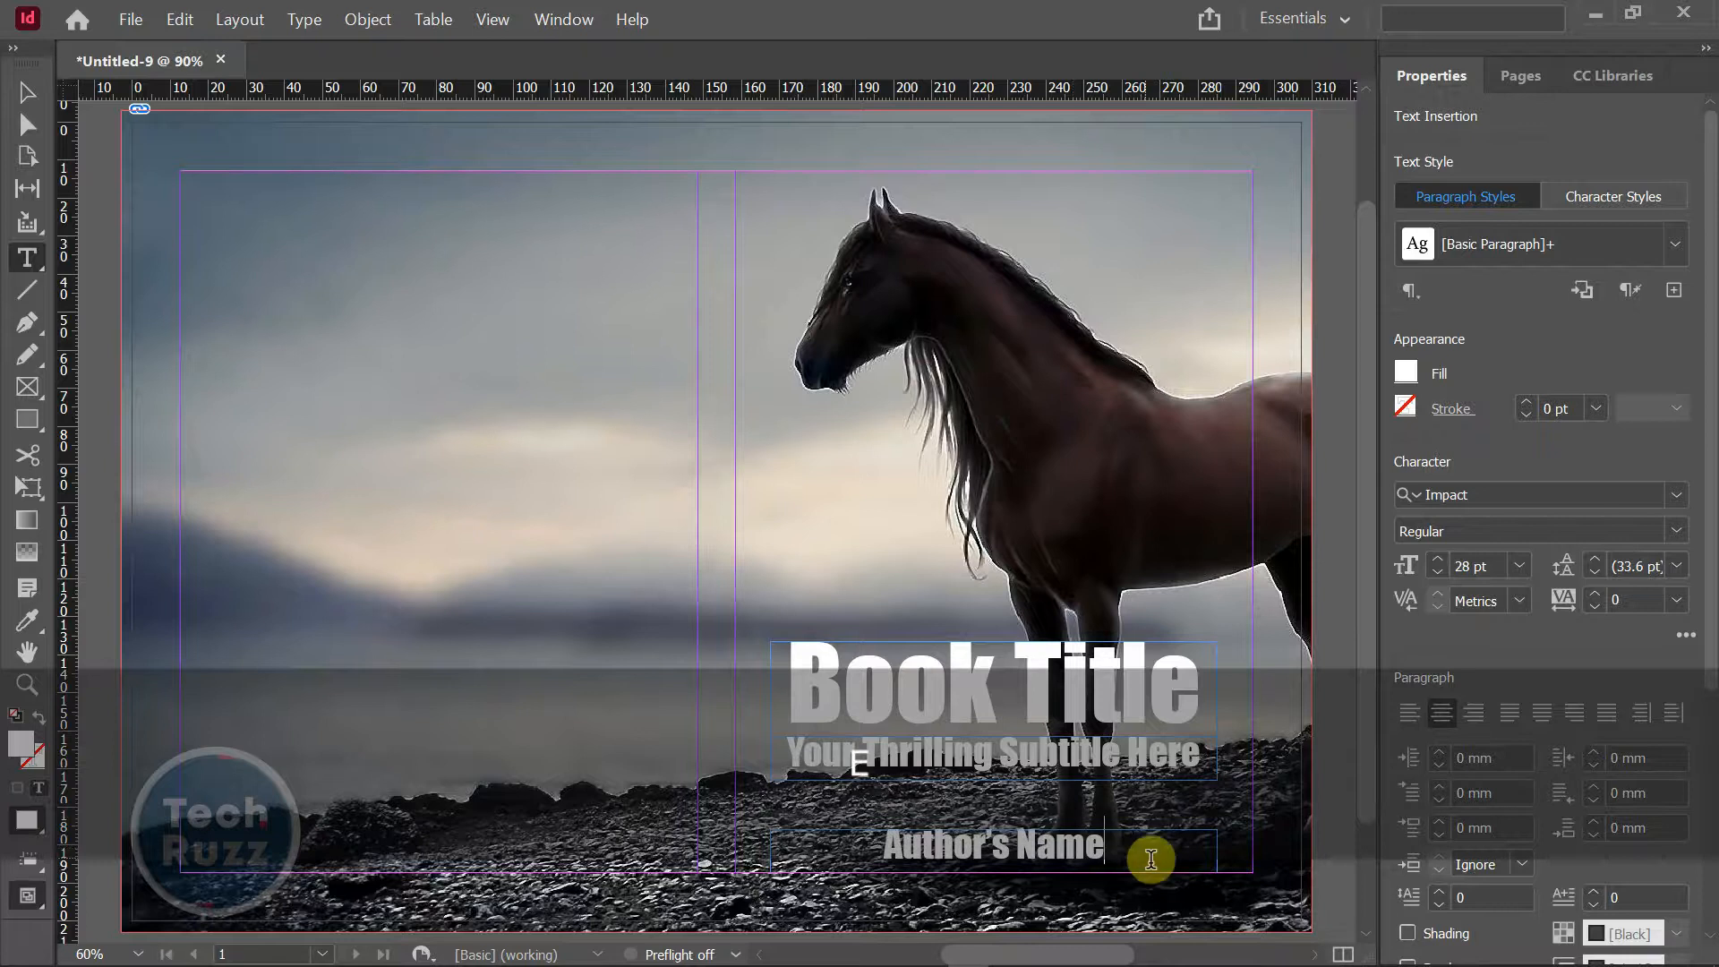
- Fill the "Author's Name" text with the yellow C=0 M=0 Y=100 K=0 swatch
{"action": "left_click_drag", "start_coordinate": [1111, 844], "coordinate": [880, 844]}
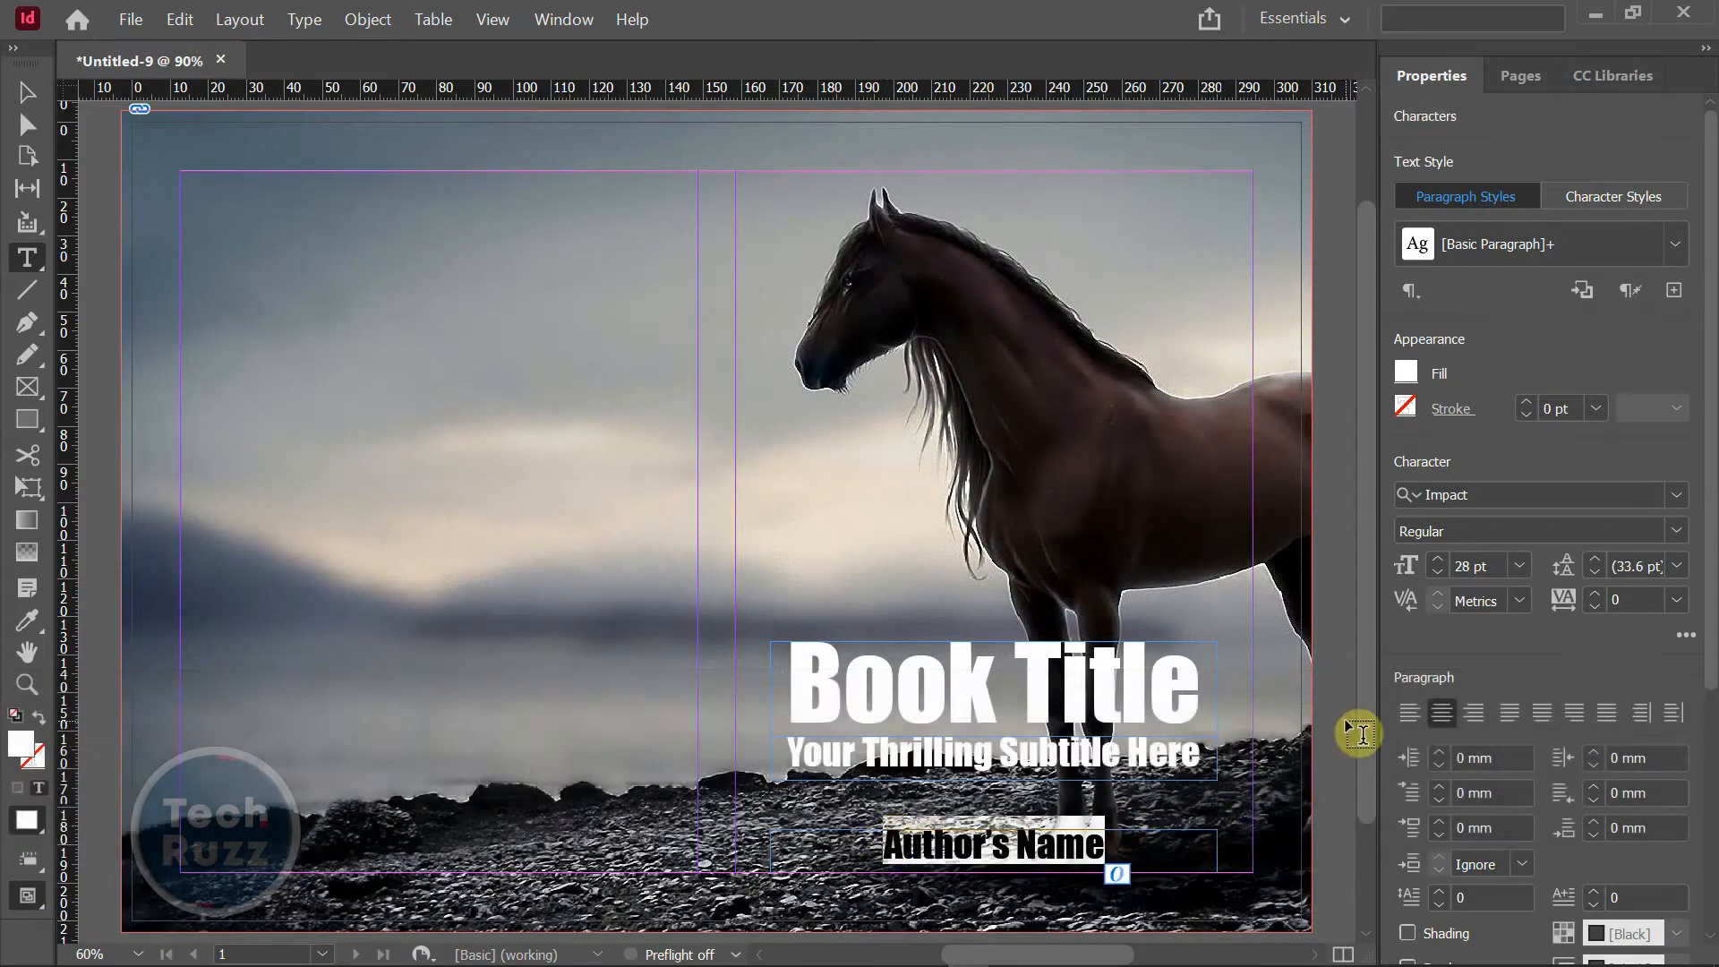
{"action": "left_click", "coordinate": [1408, 373]}
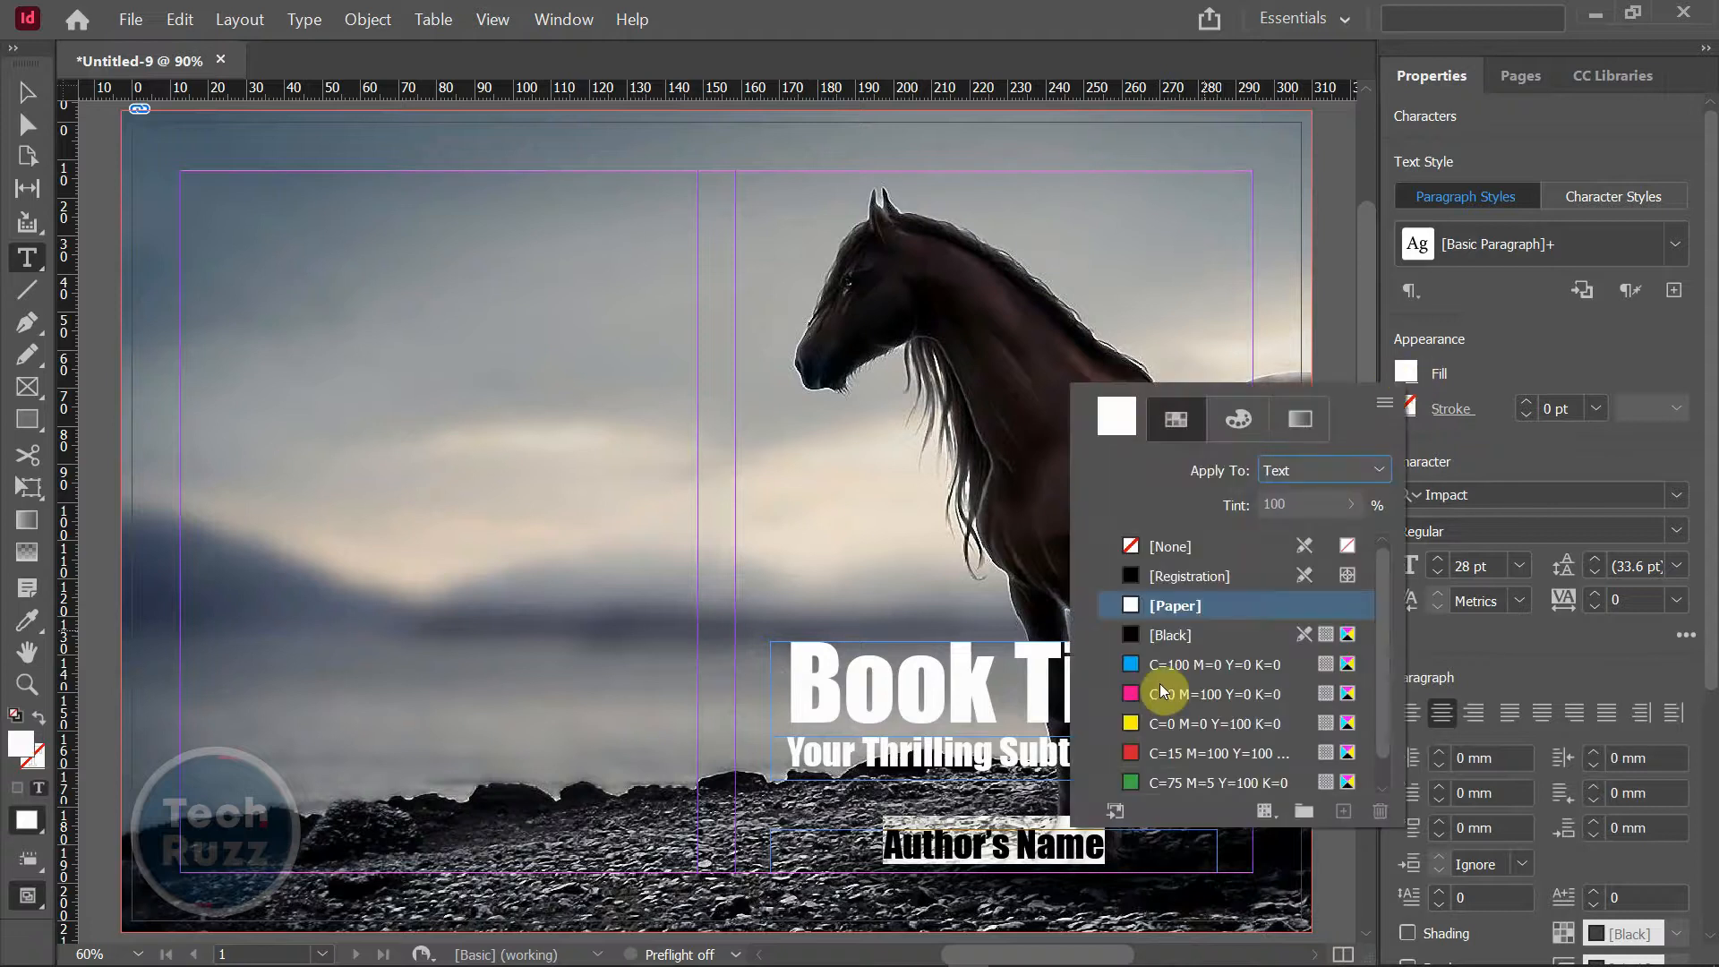
{"action": "left_click", "coordinate": [1133, 723]}
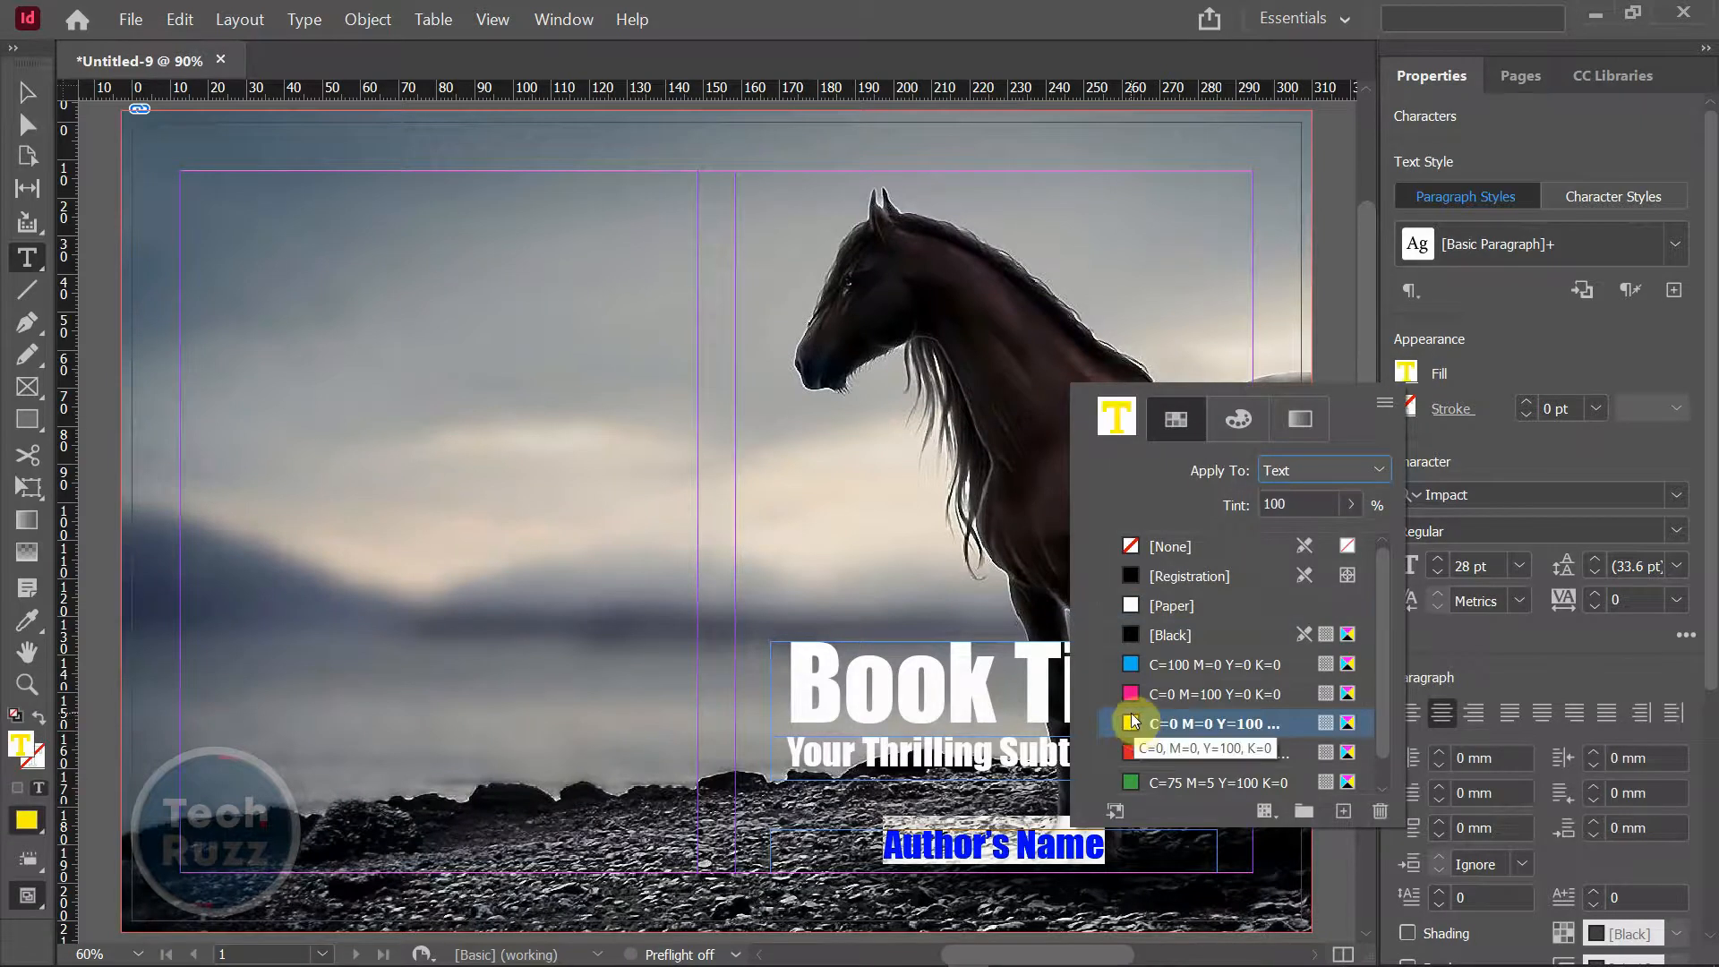
{"action": "left_click", "coordinate": [25, 93]}
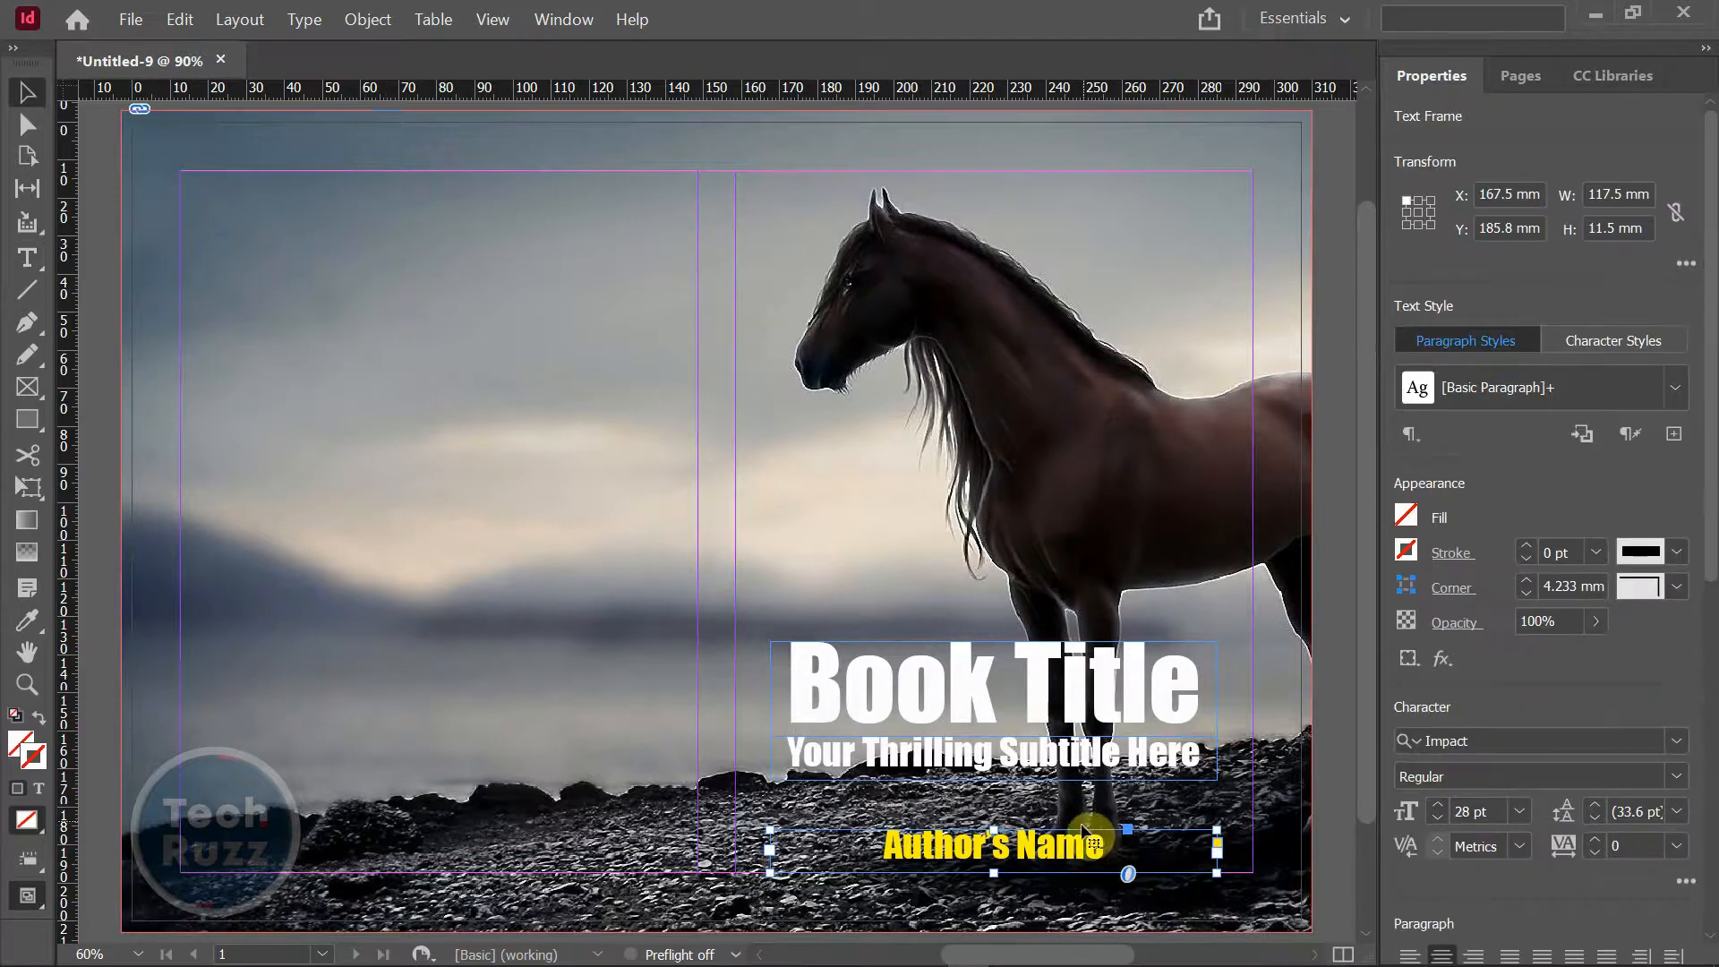
- Set the "Author's Name" text in Microsoft New Tai Lue Bold
{"action": "triple_click", "coordinate": [1065, 855]}
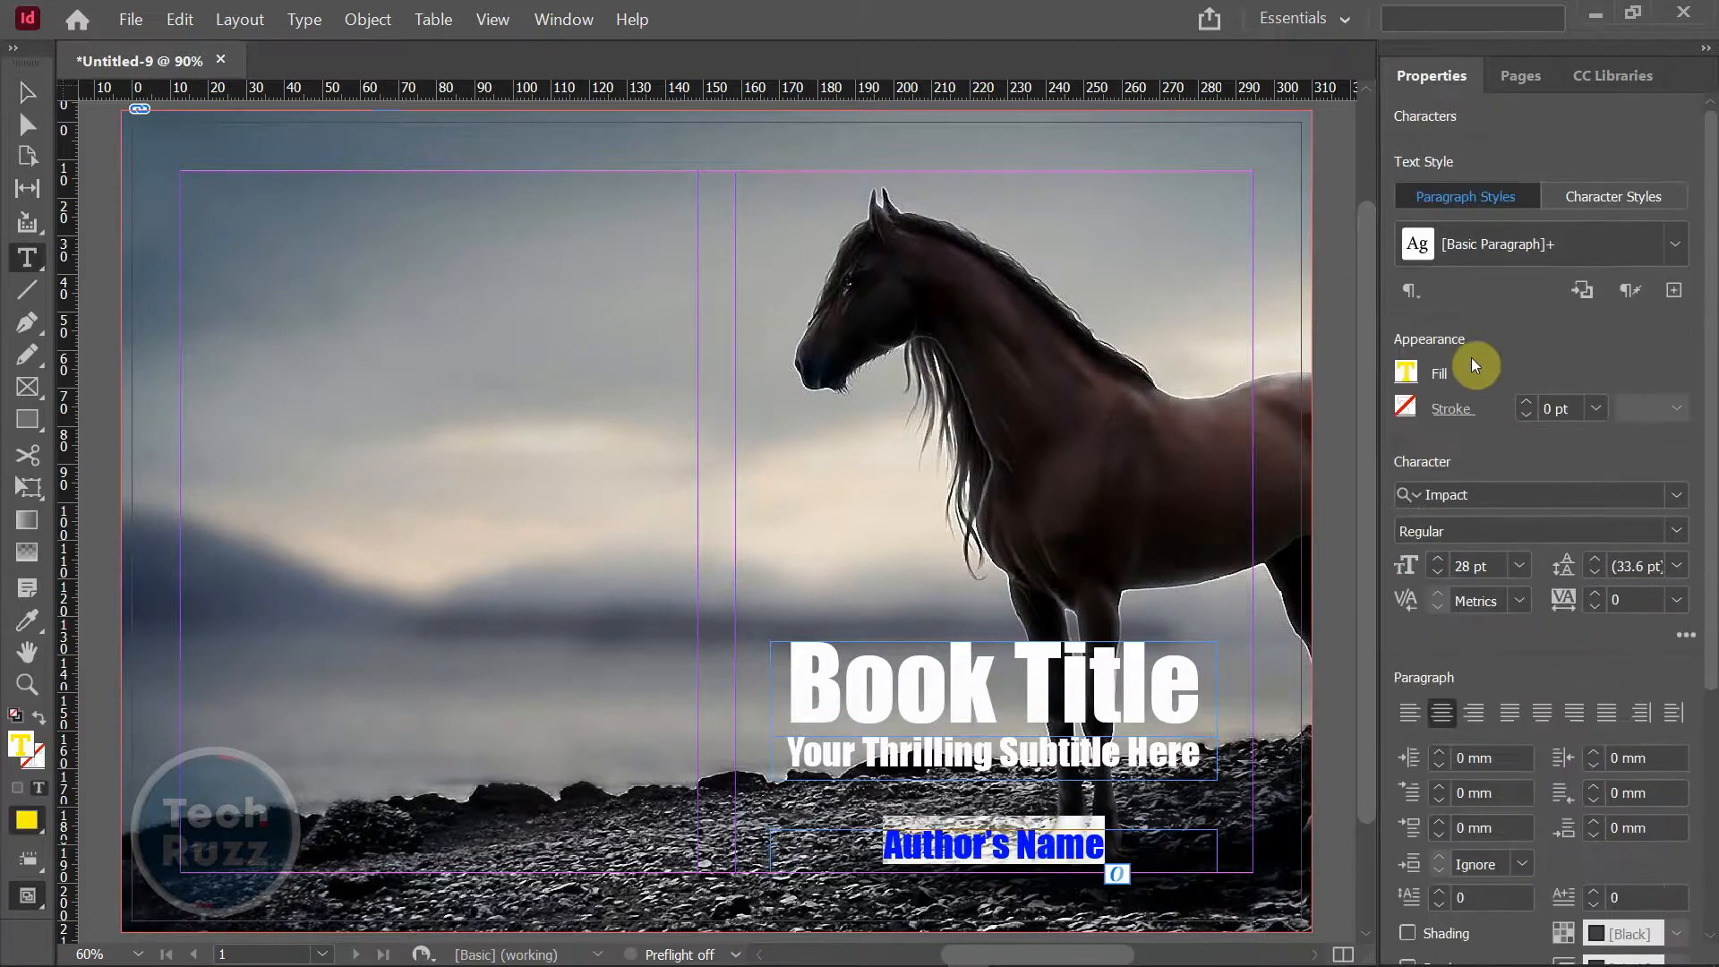
{"action": "left_click", "coordinate": [1679, 498]}
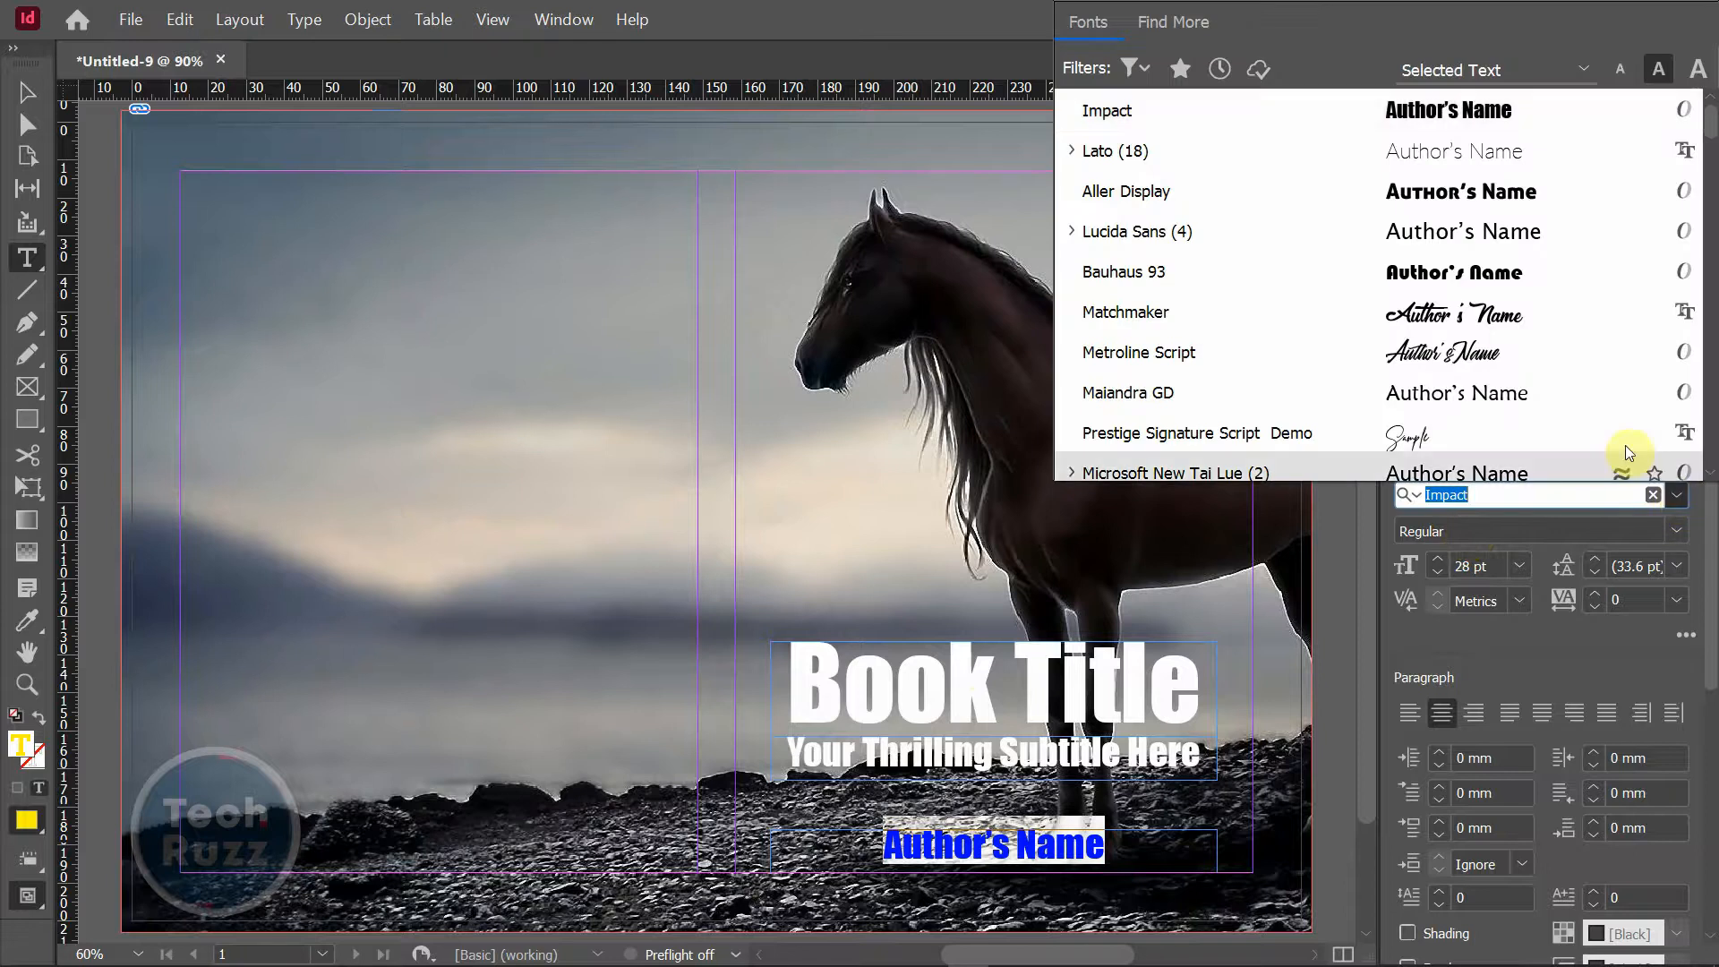
{"action": "left_click", "coordinate": [1436, 473]}
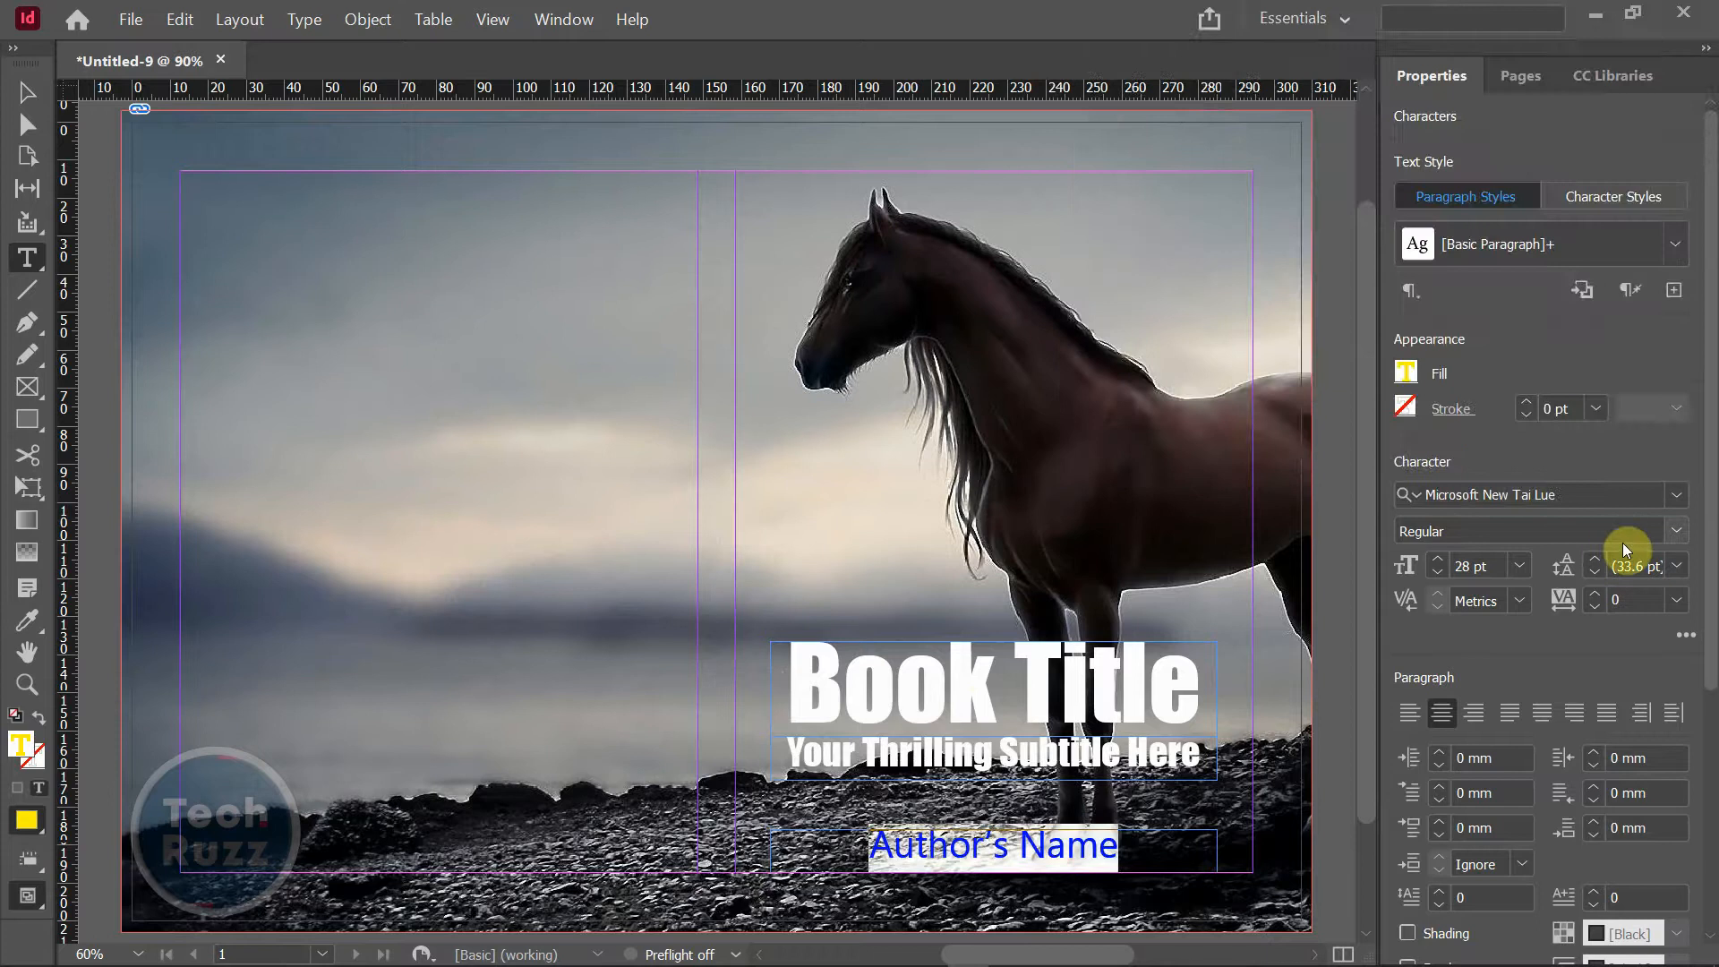
{"action": "left_click", "coordinate": [1683, 537]}
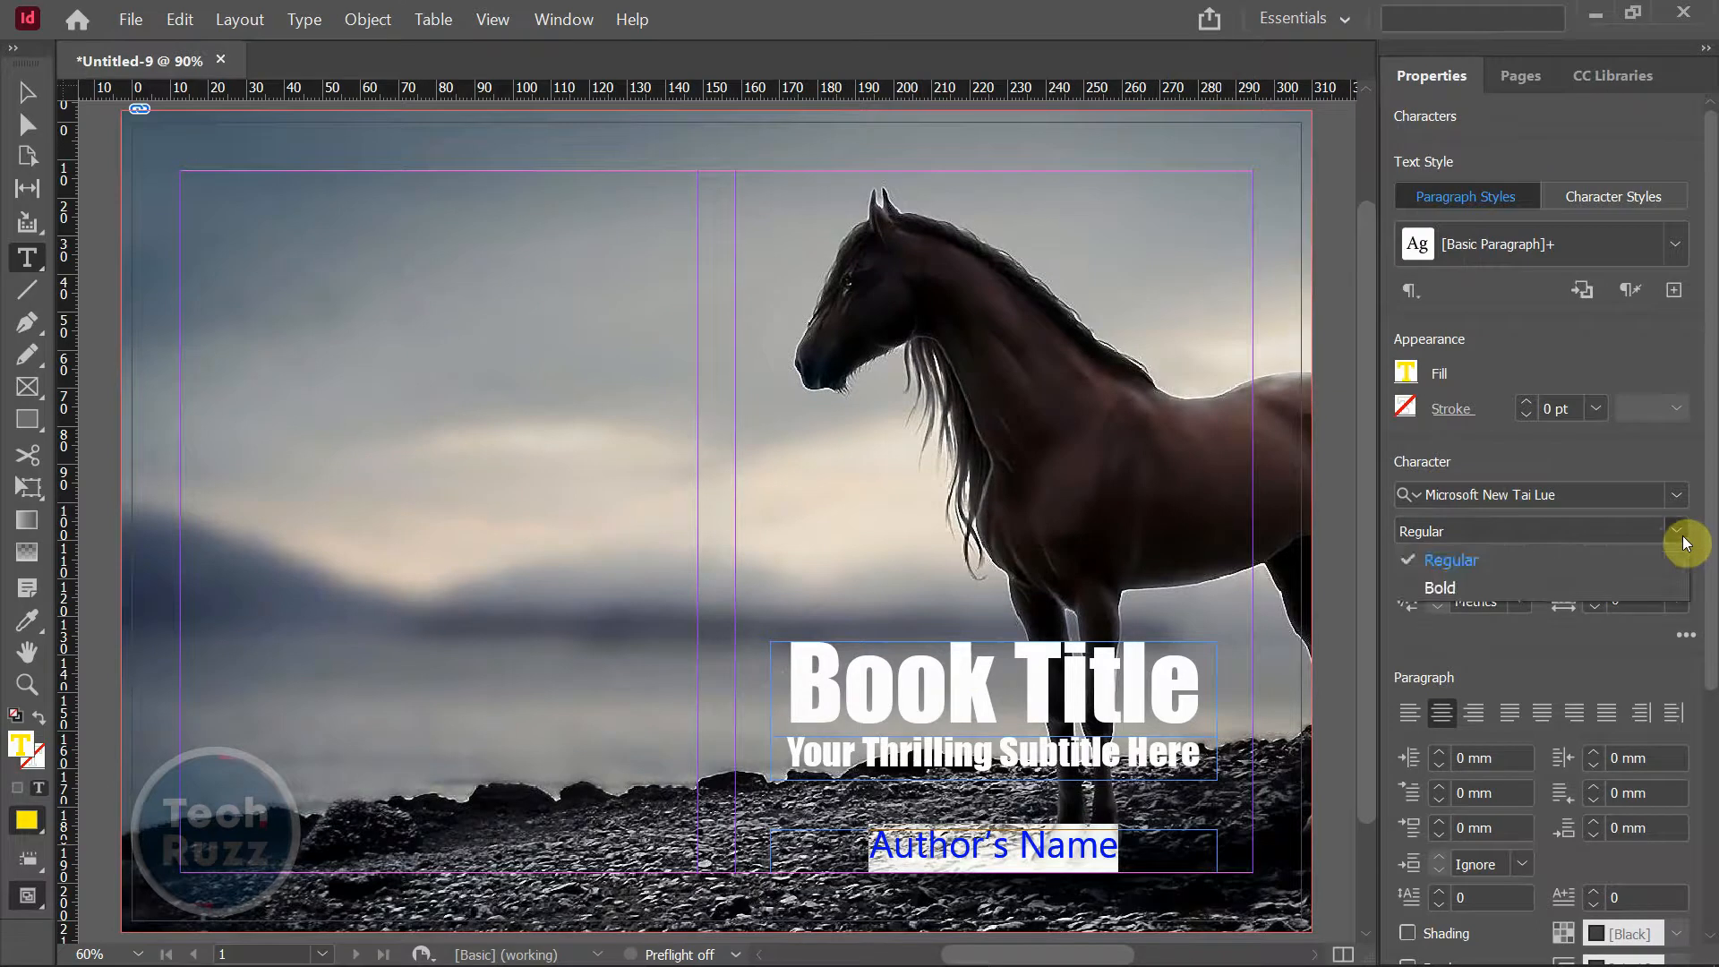
{"action": "left_click", "coordinate": [1433, 588]}
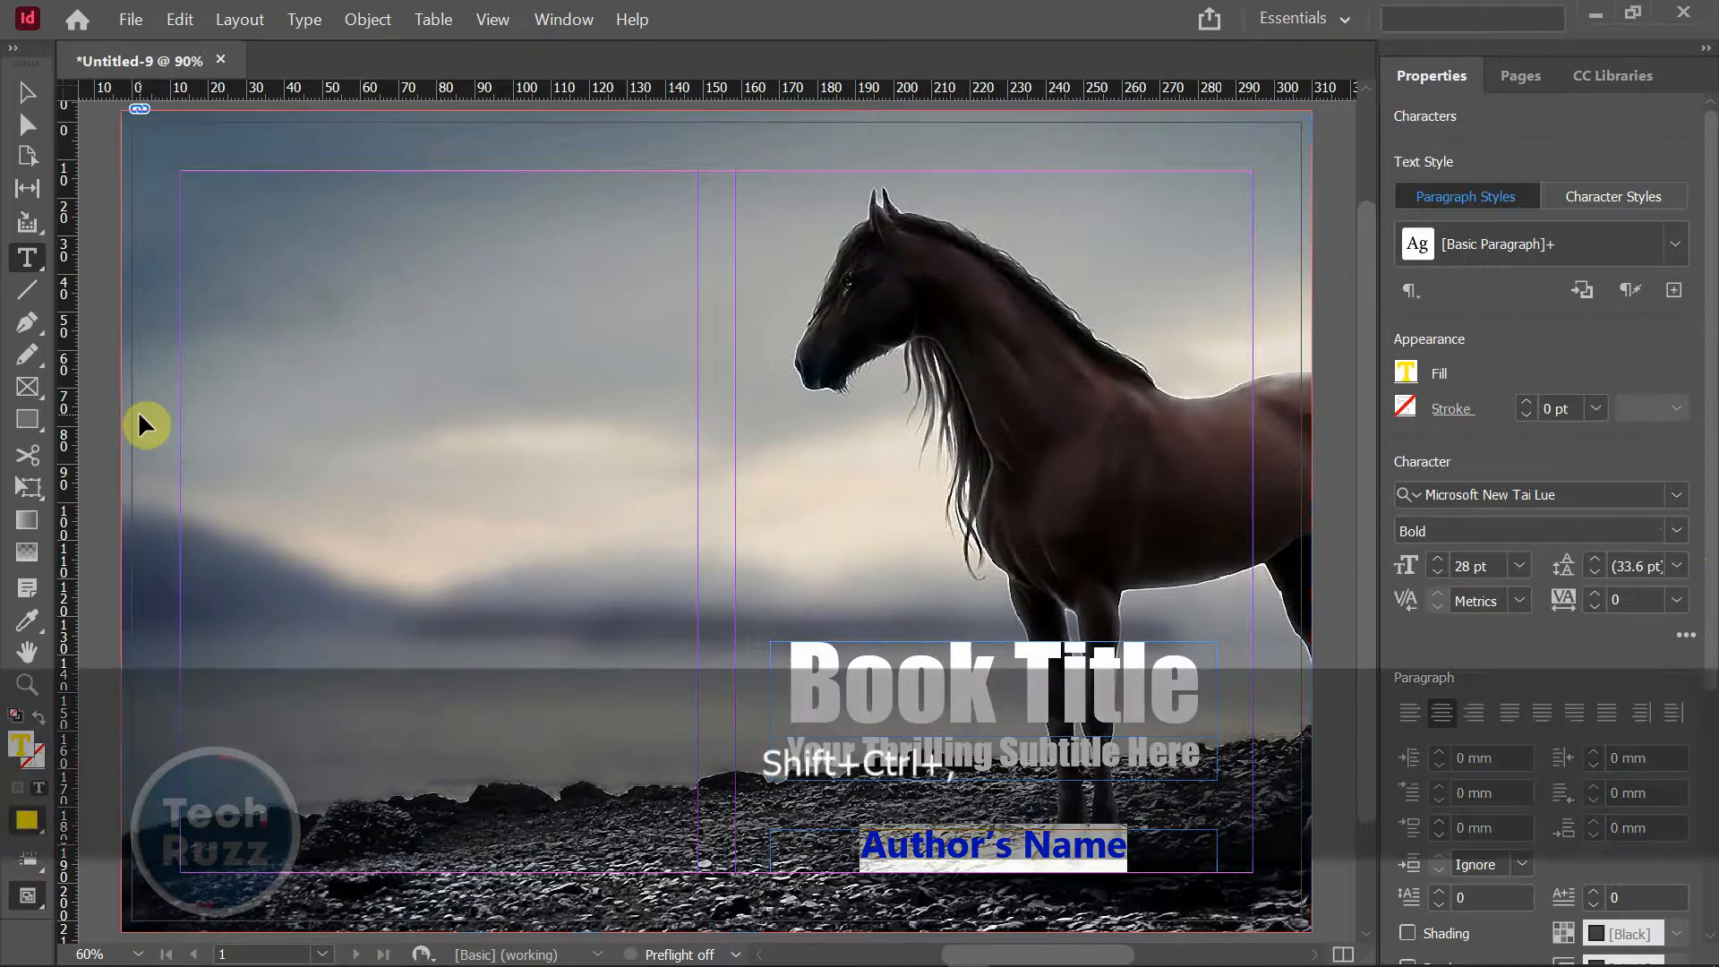
- Reduce the "Author's Name" text to 22 pt
{"action": "key", "text": "ctrl+shift+comma"}
{"action": "key", "text": "ctrl+shift+comma"}
{"action": "key", "text": "ctrl+shift+comma"}
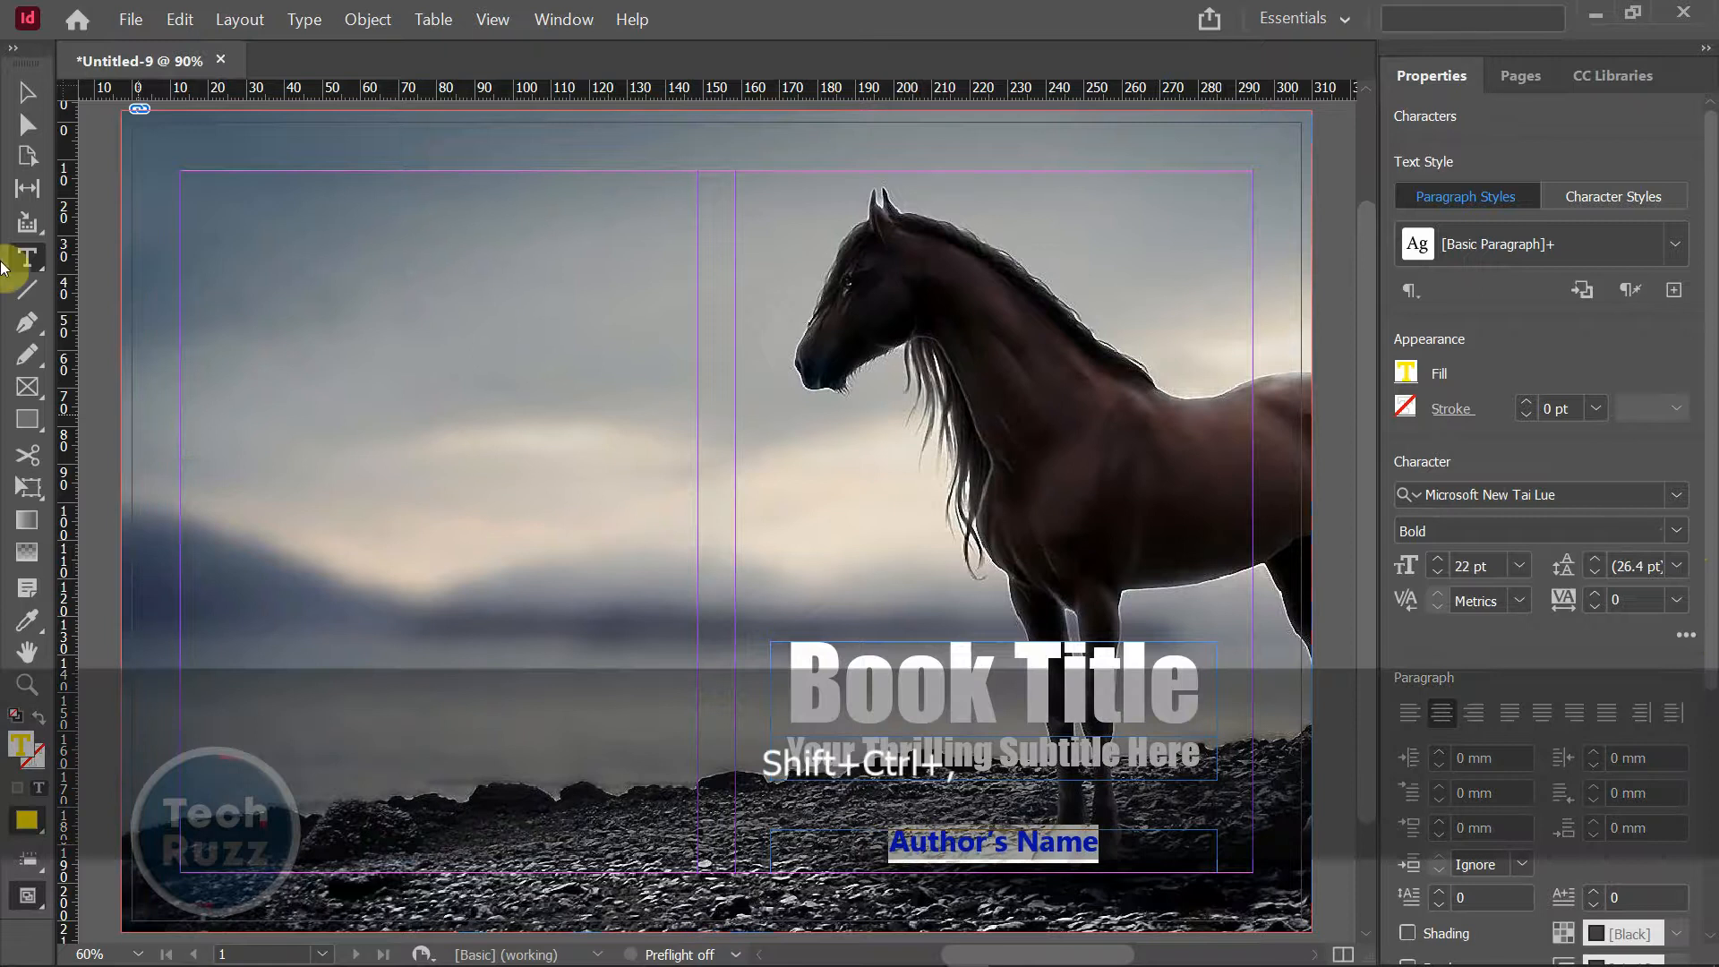
{"action": "left_click", "coordinate": [25, 100]}
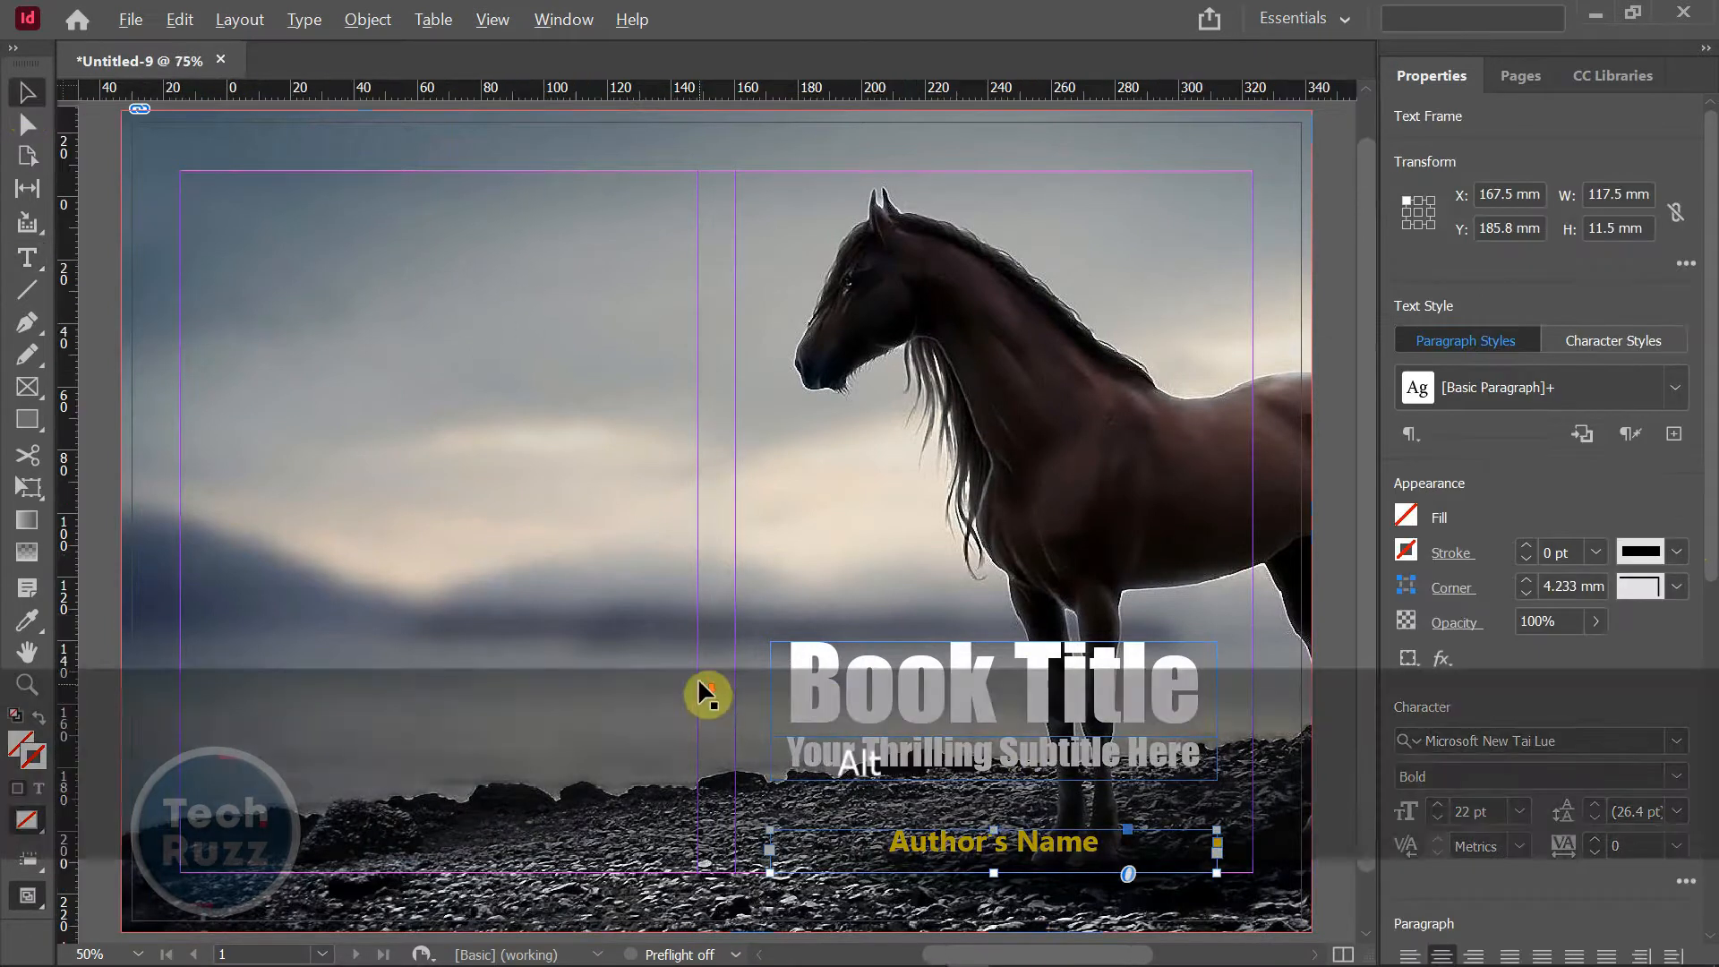
- Deselect everything and check the whole cover in Preview mode, ending back in the normal view
{"action": "scroll", "coordinate": [697, 677], "scroll_direction": "down", "scroll_amount": 1}
{"action": "left_click", "coordinate": [1253, 631]}
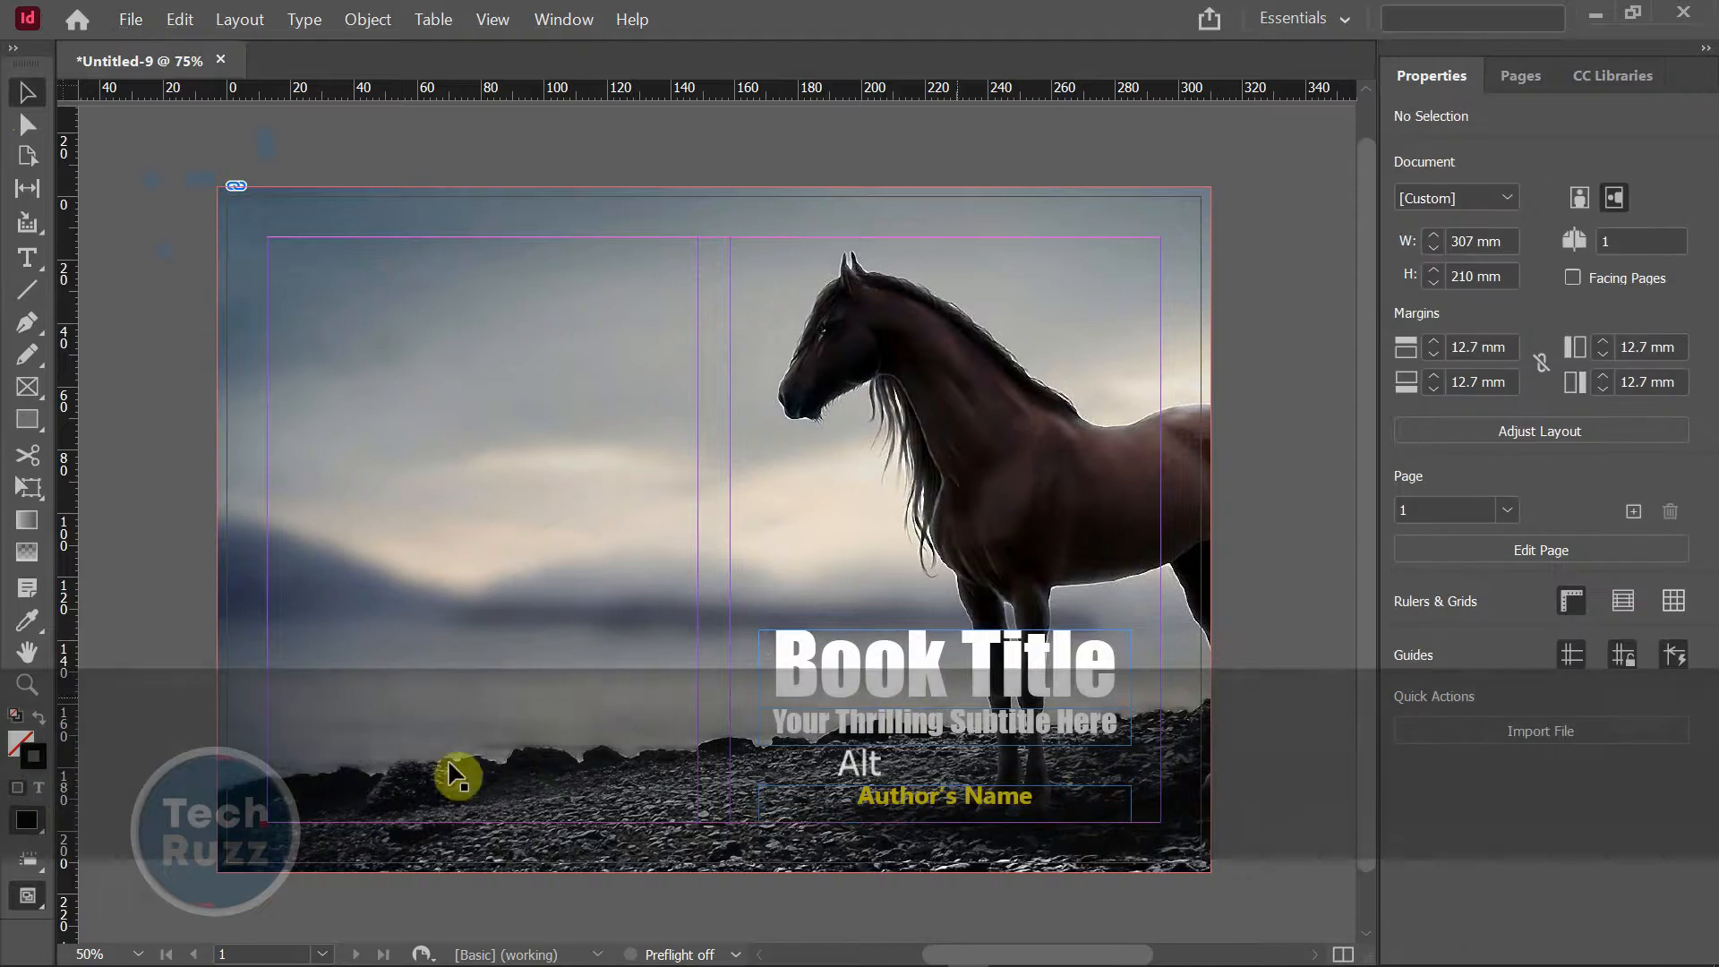
{"action": "left_click", "coordinate": [41, 911]}
{"action": "left_click", "coordinate": [116, 754]}
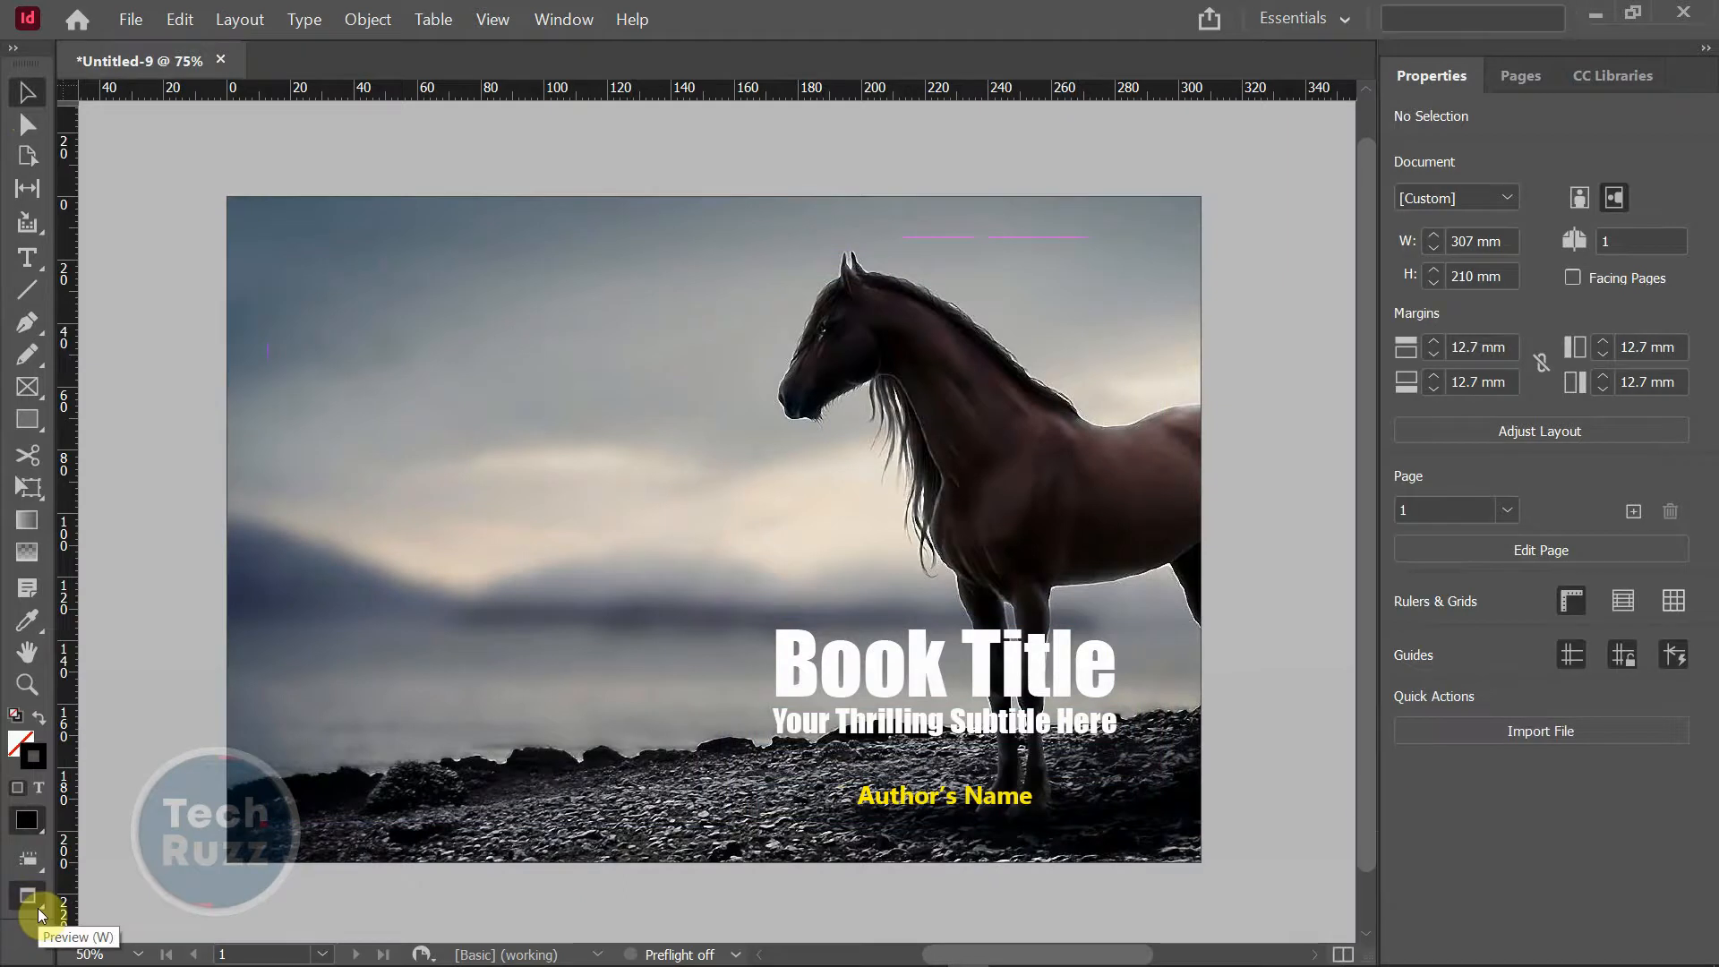
{"action": "left_click_drag", "start_coordinate": [40, 914], "coordinate": [122, 739]}
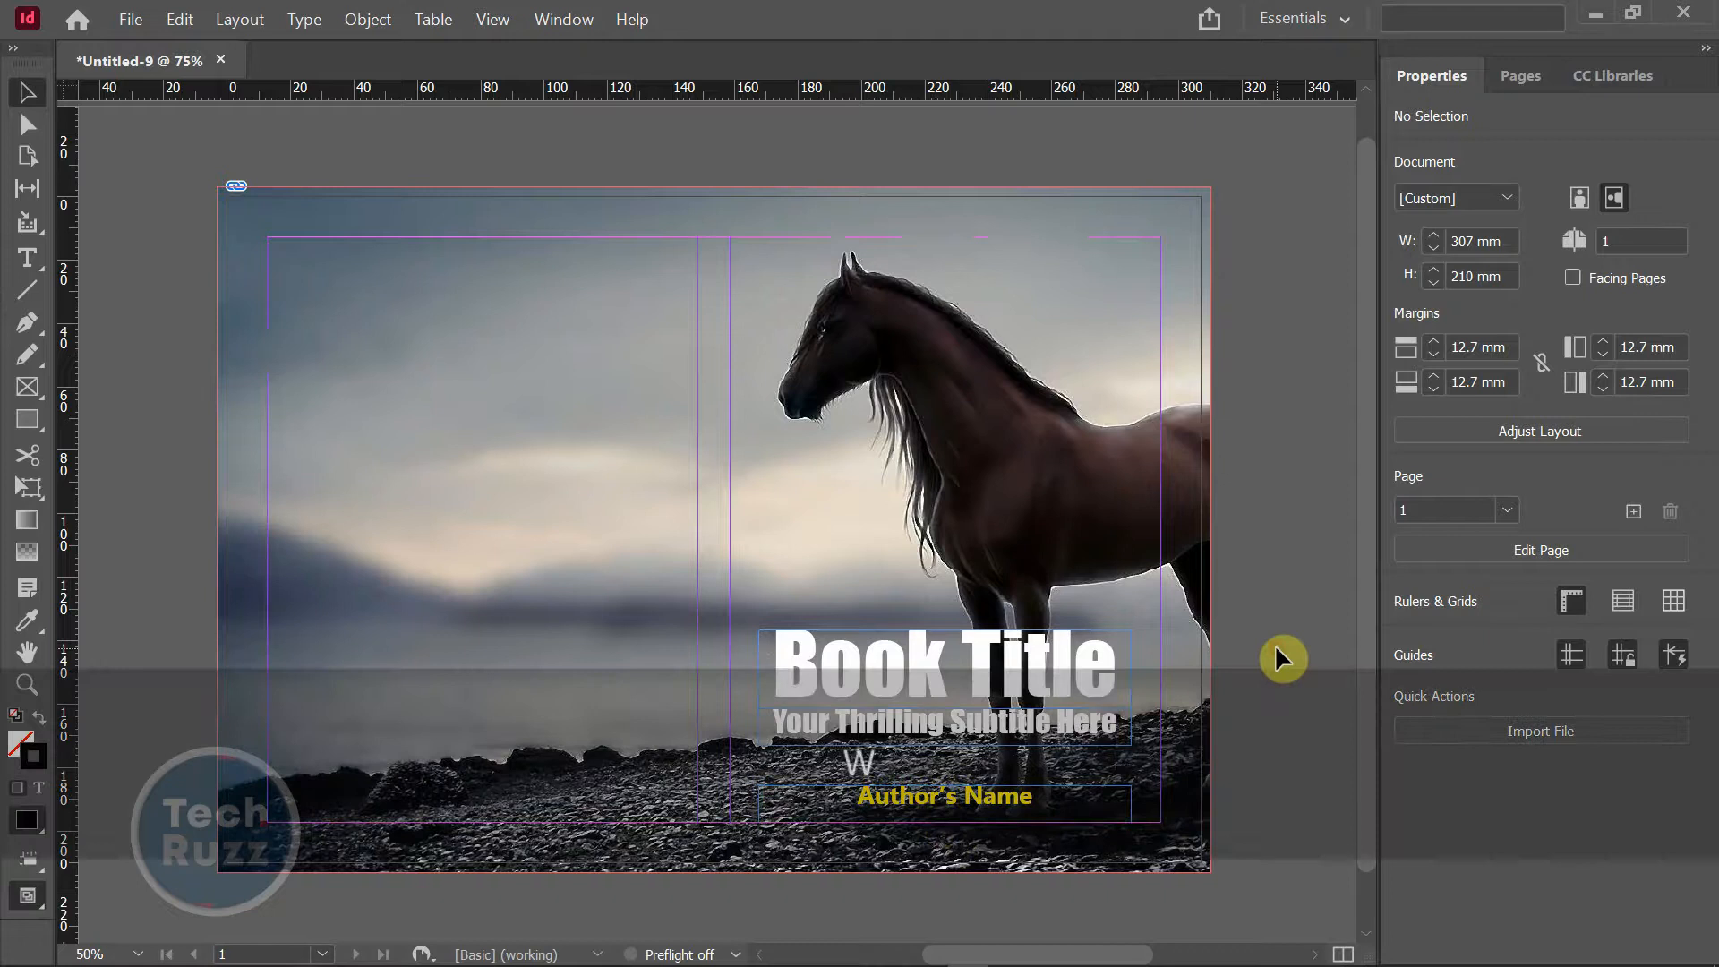
- Shrink the author's name frame from its top edge to about 6.3 mm high and check the cover in Preview mode
{"action": "left_click", "coordinate": [947, 802]}
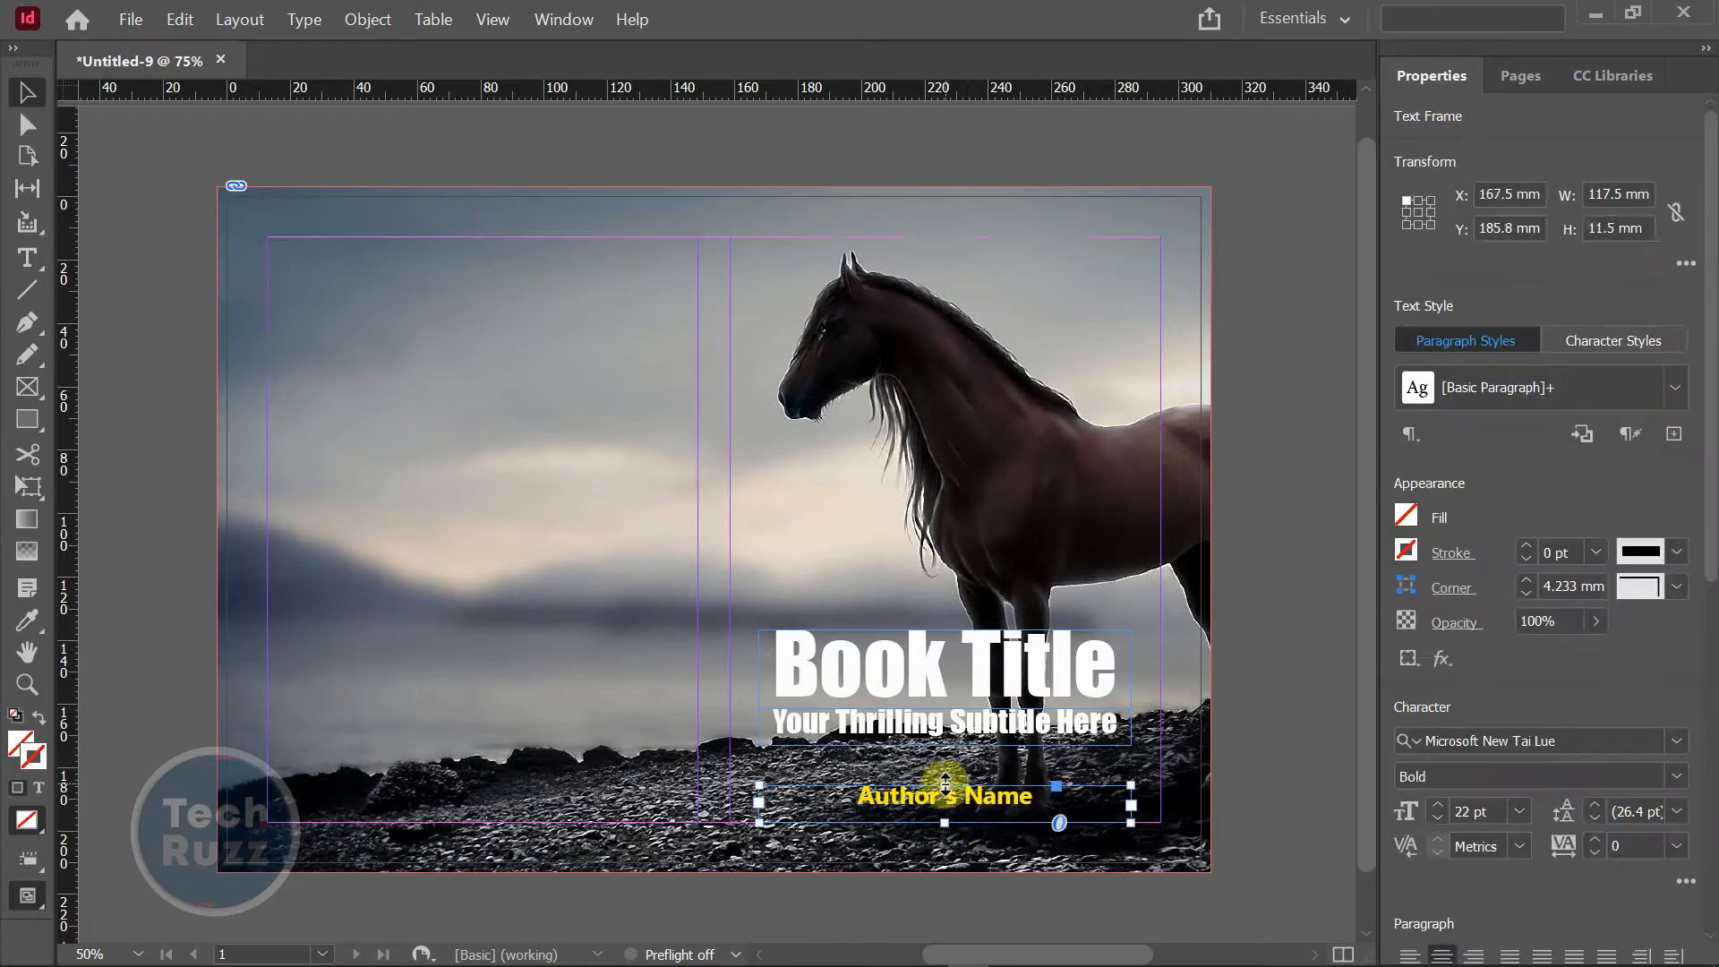
{"action": "left_click_drag", "start_coordinate": [946, 787], "coordinate": [947, 805]}
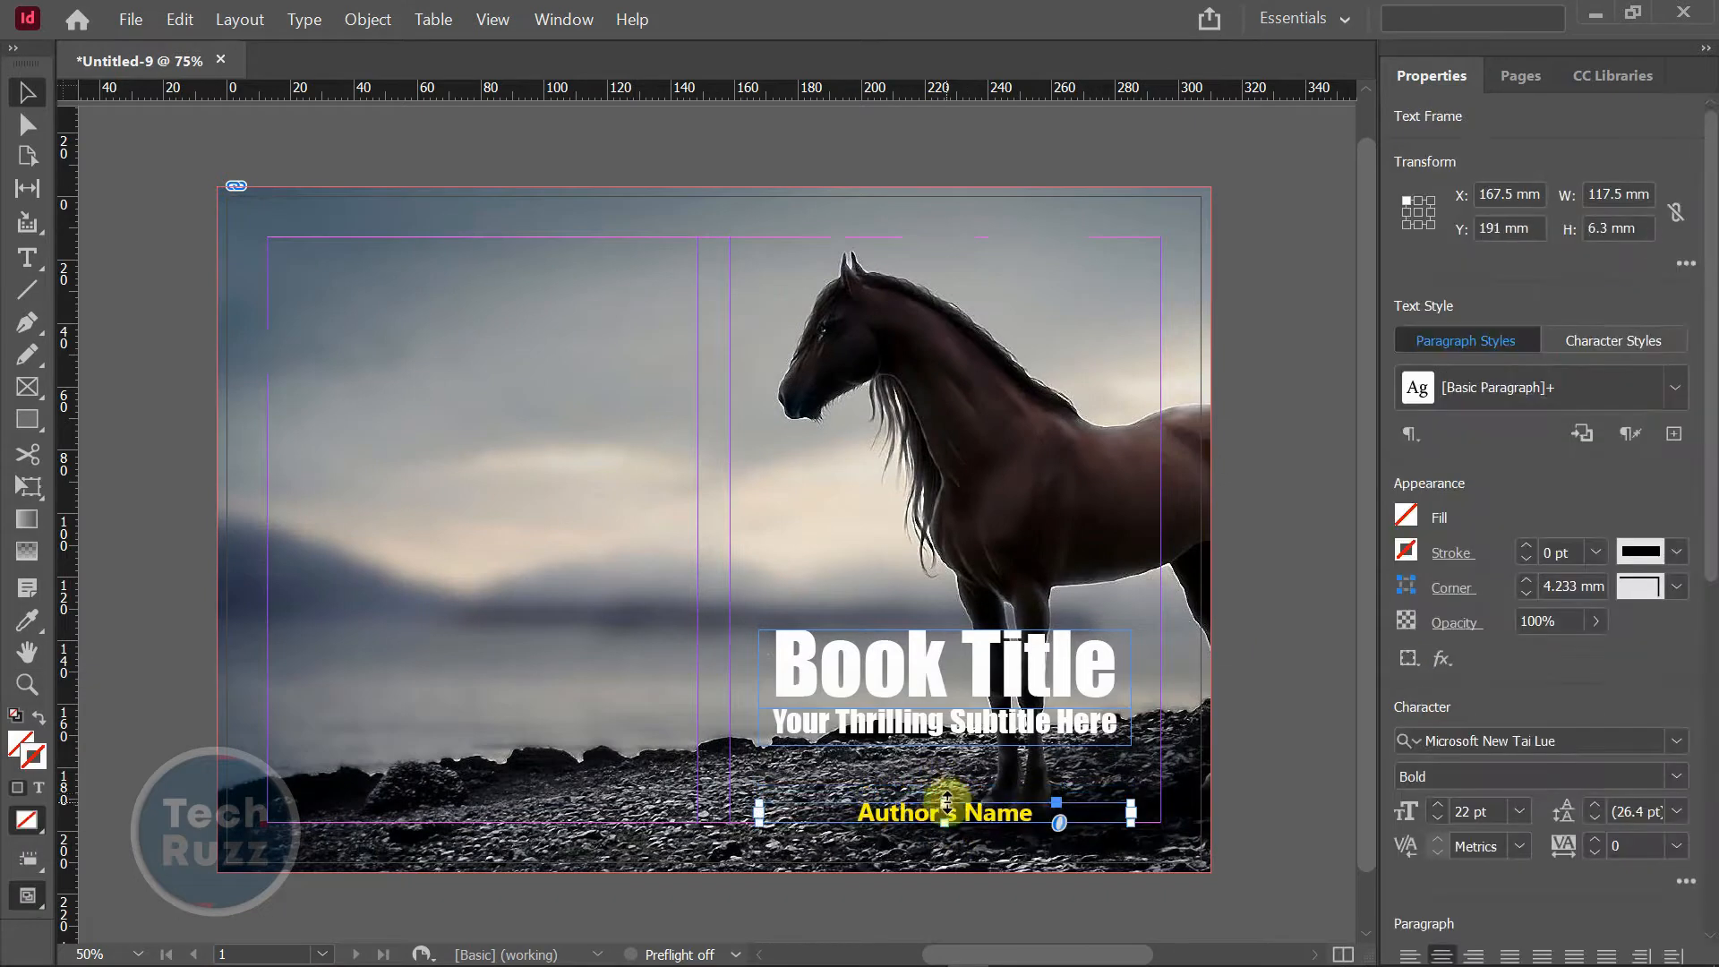
{"action": "left_click", "coordinate": [1250, 756]}
{"action": "key", "text": "w"}
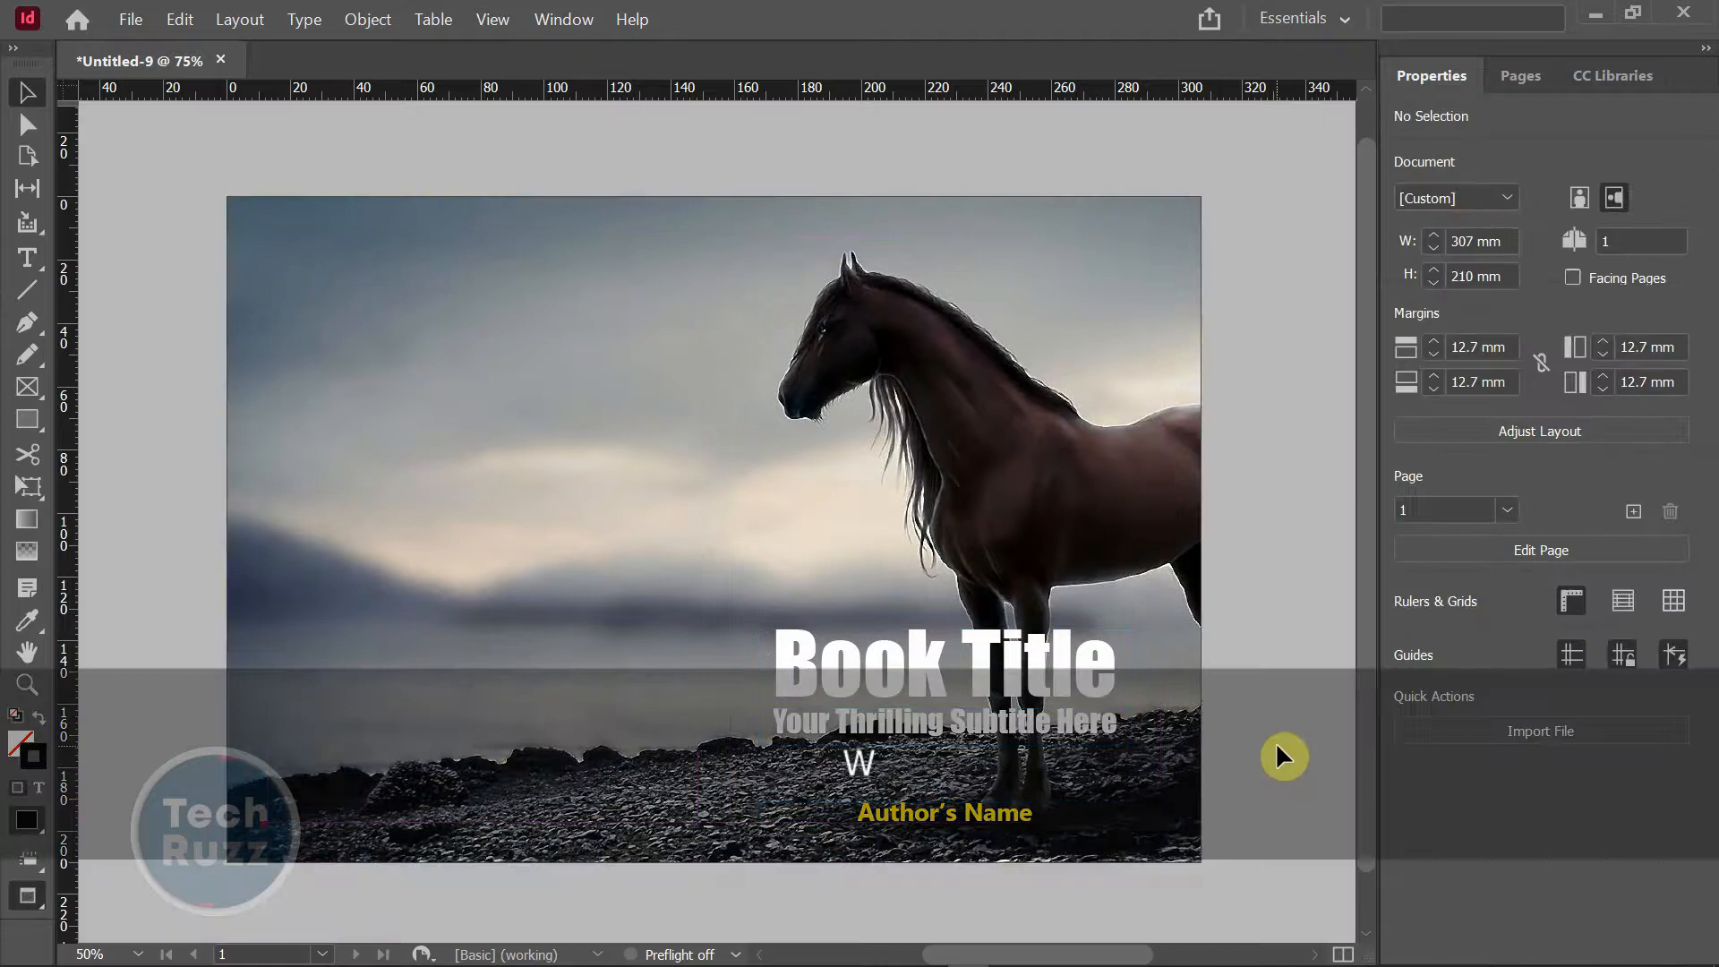
{"action": "key", "text": "w"}
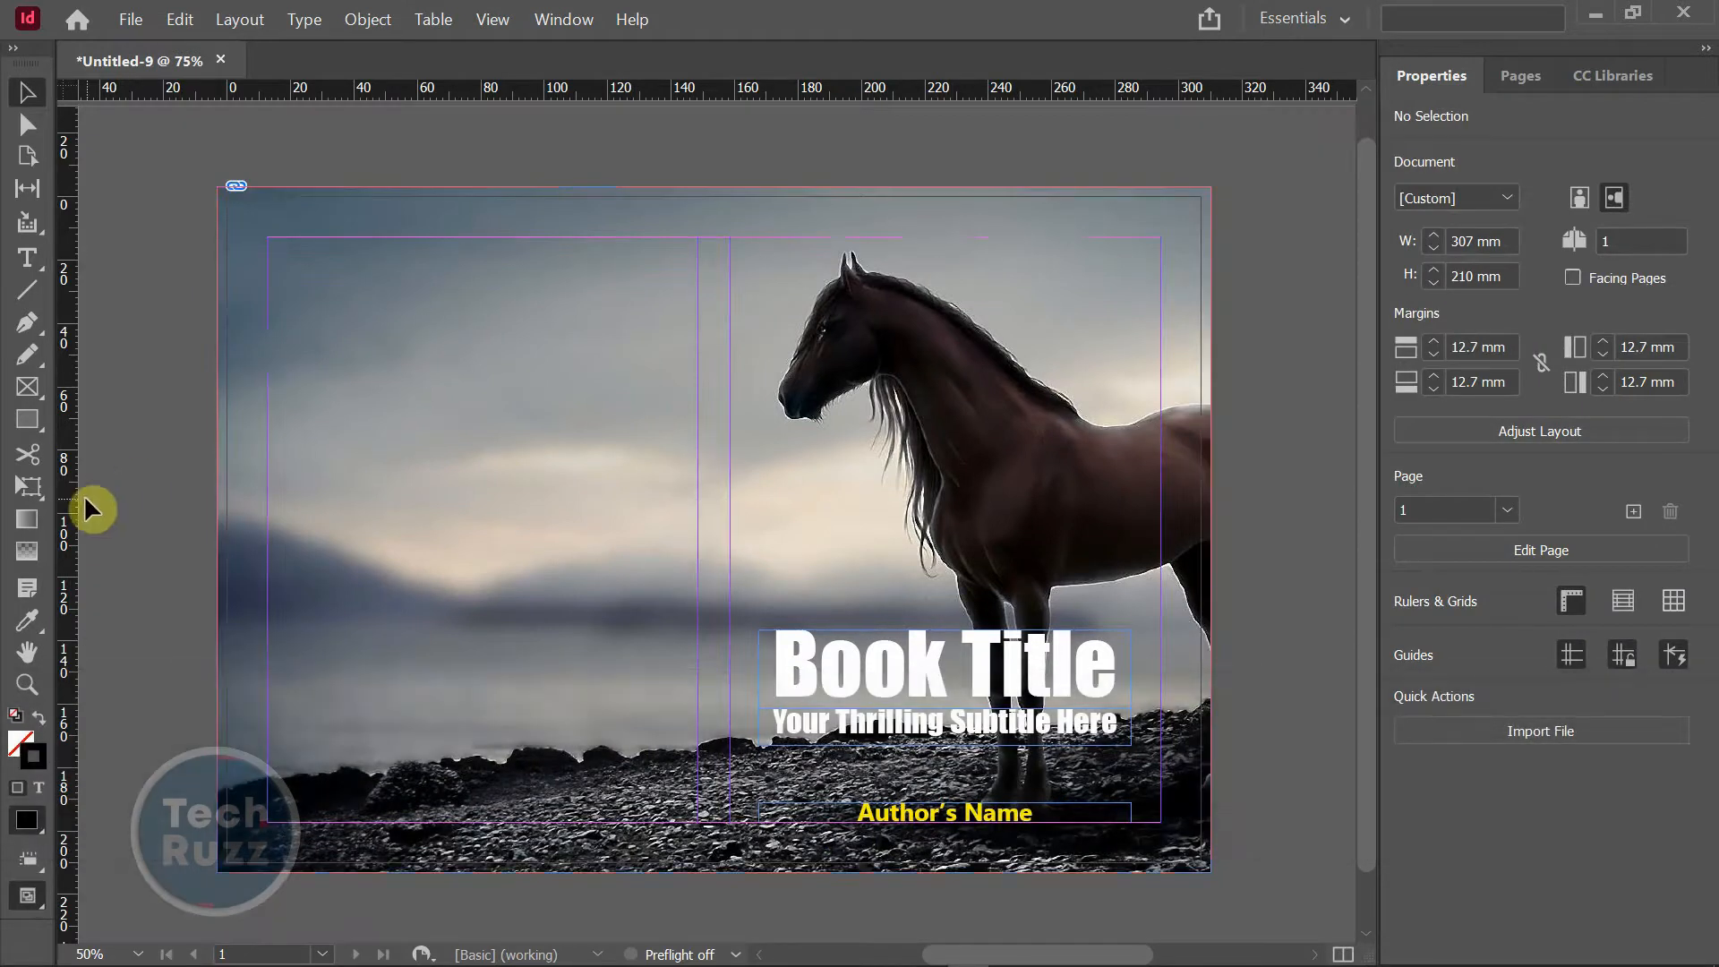
- Draw a rectangle about 15.7 × 11.5 mm between the front cover's right margin and the bleed edge, filled with yellow C=0 M=0 Y=100 K=0
{"action": "left_click", "coordinate": [26, 421]}
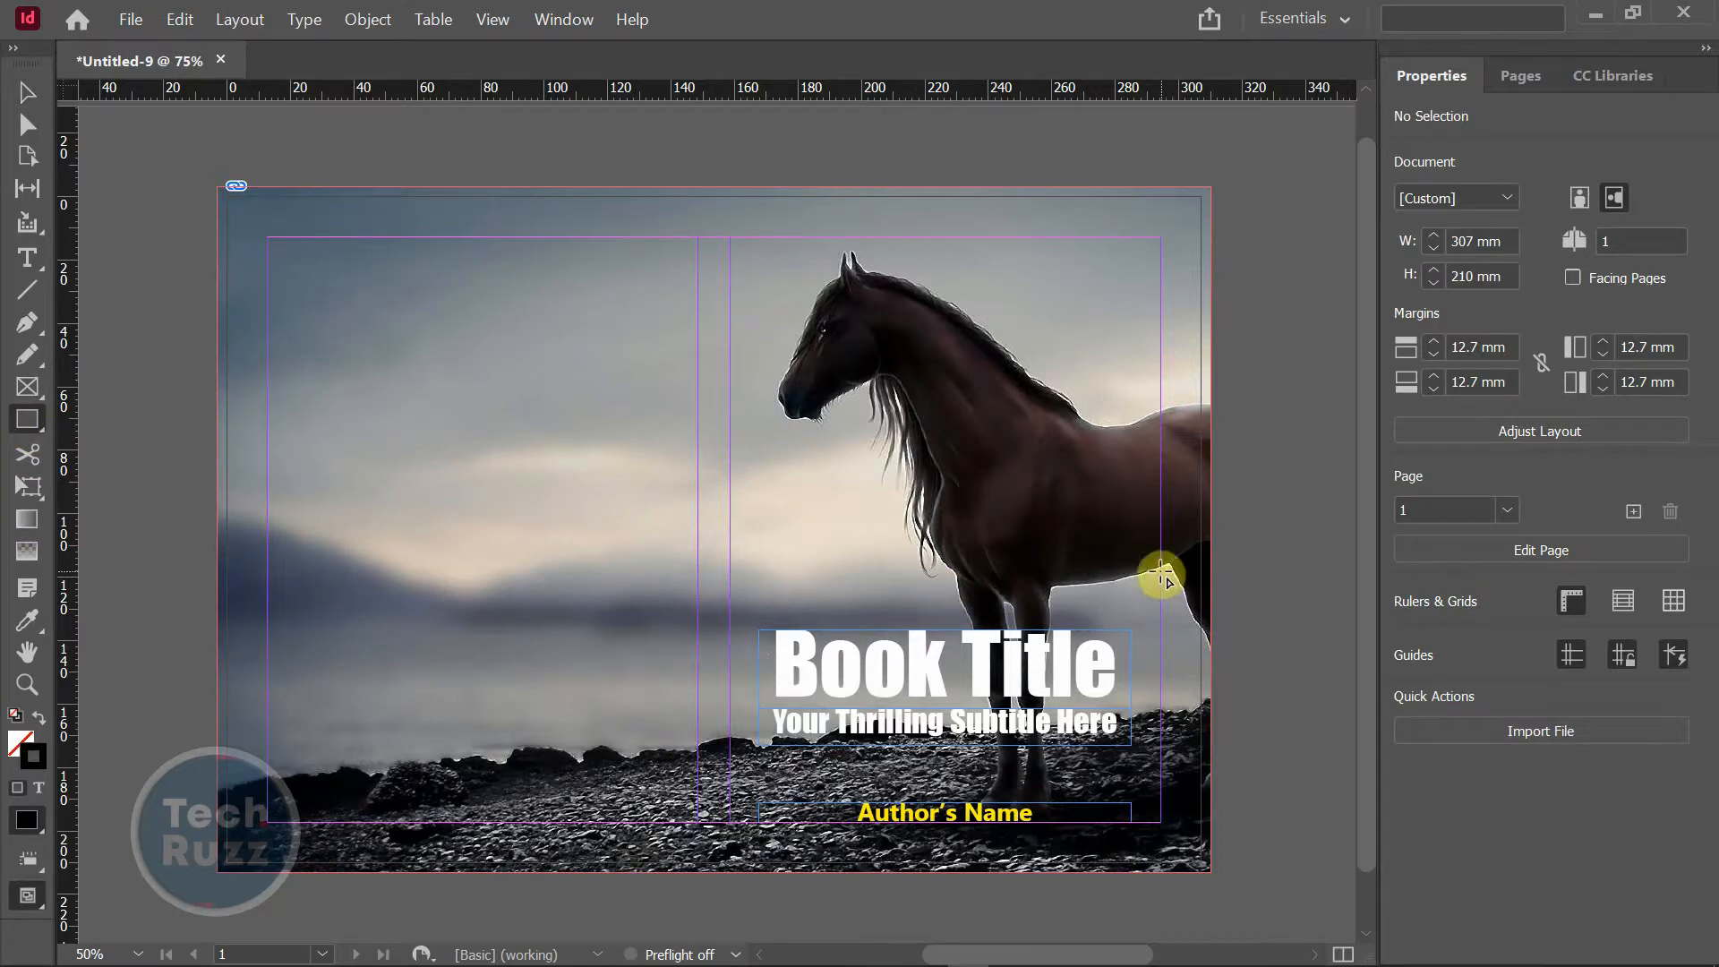
{"action": "mouse_move", "coordinate": [1161, 571]}
{"action": "left_mouse_down"}
{"action": "mouse_move", "coordinate": [1281, 616]}
{"action": "mouse_move", "coordinate": [1211, 607]}
{"action": "left_mouse_up"}
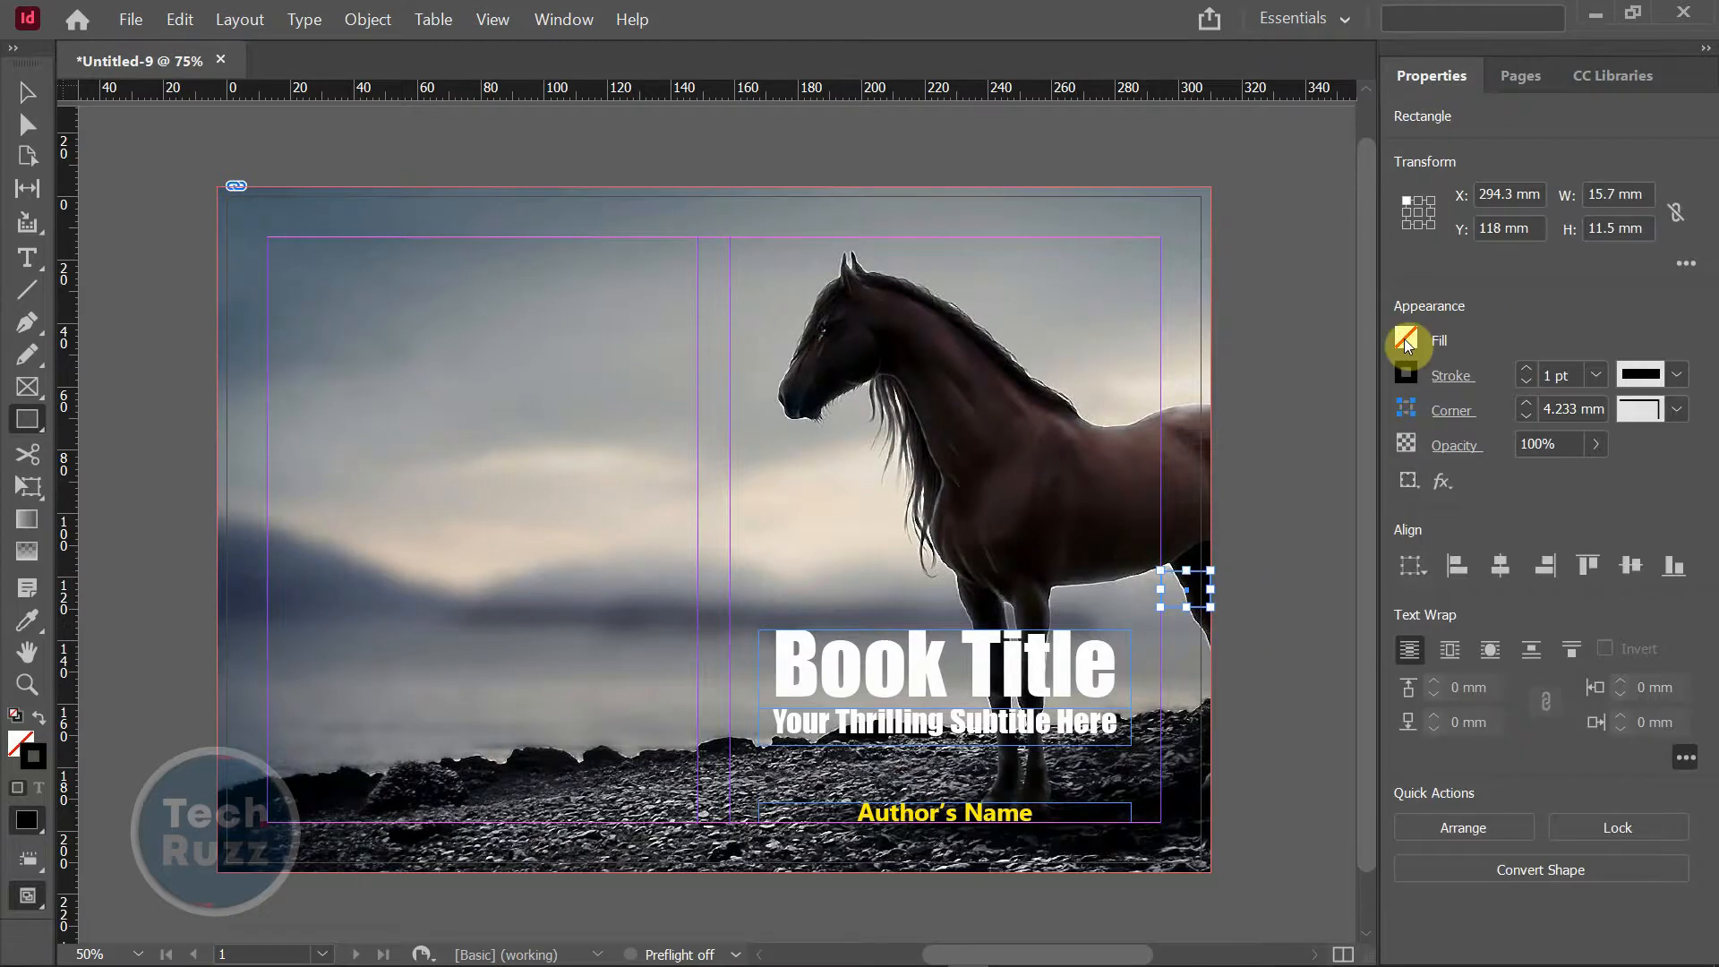
{"action": "left_click", "coordinate": [1404, 338]}
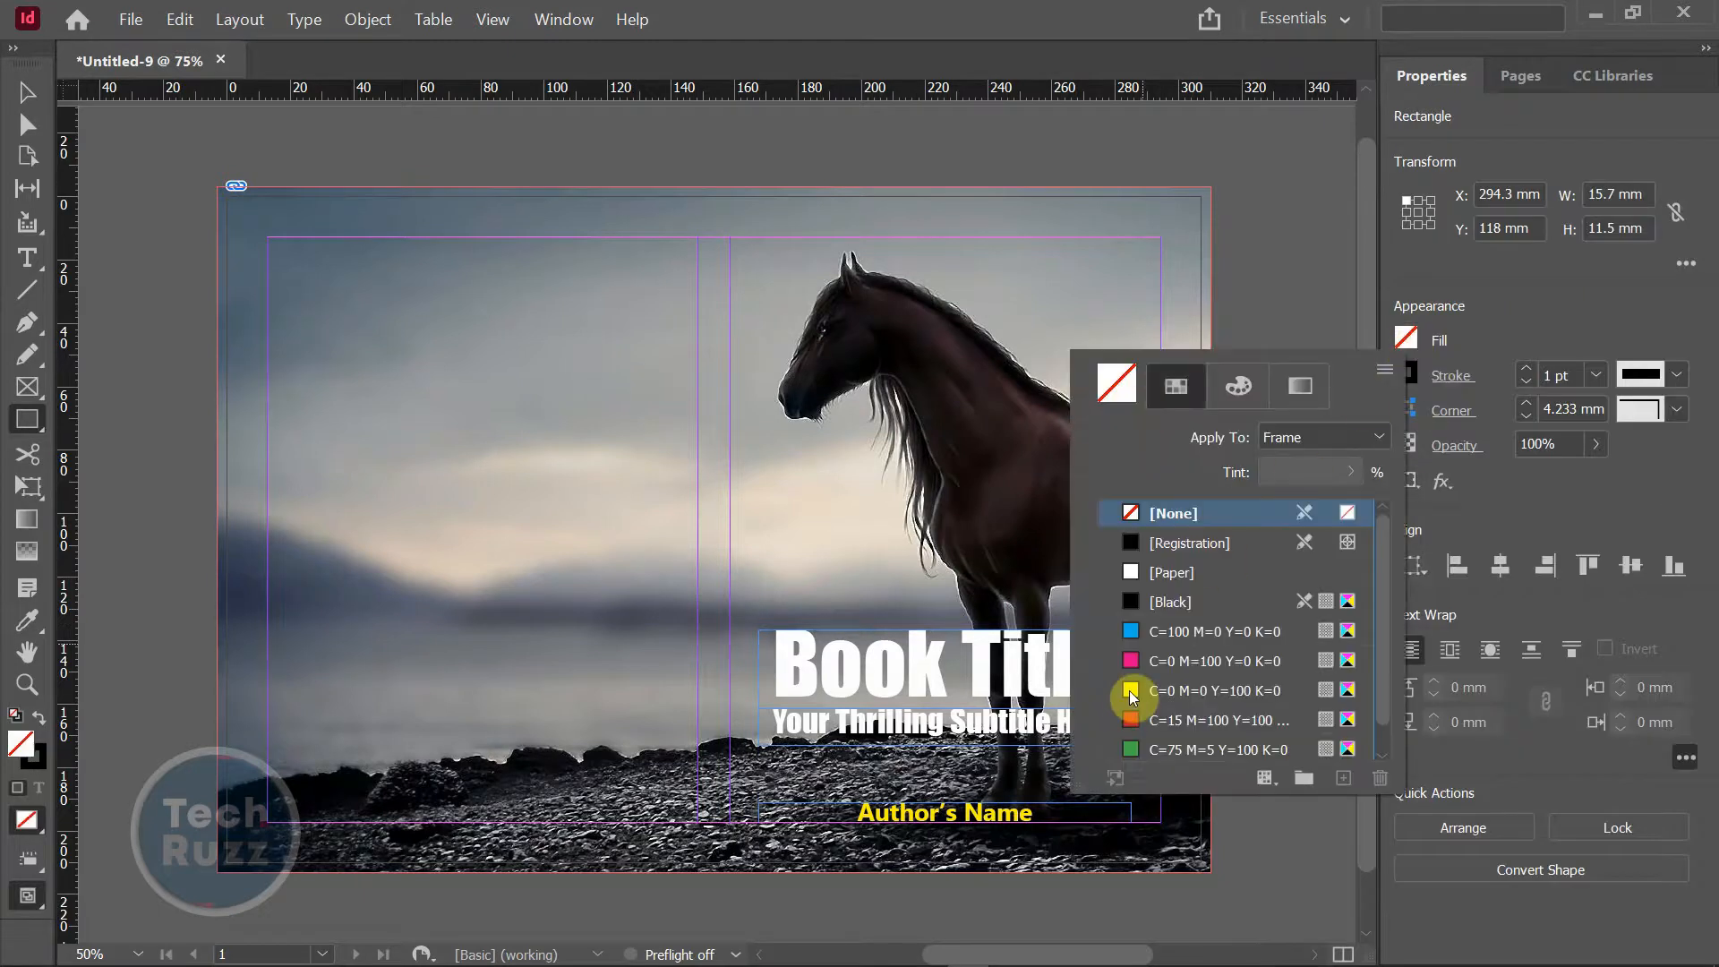
{"action": "left_click", "coordinate": [1131, 693]}
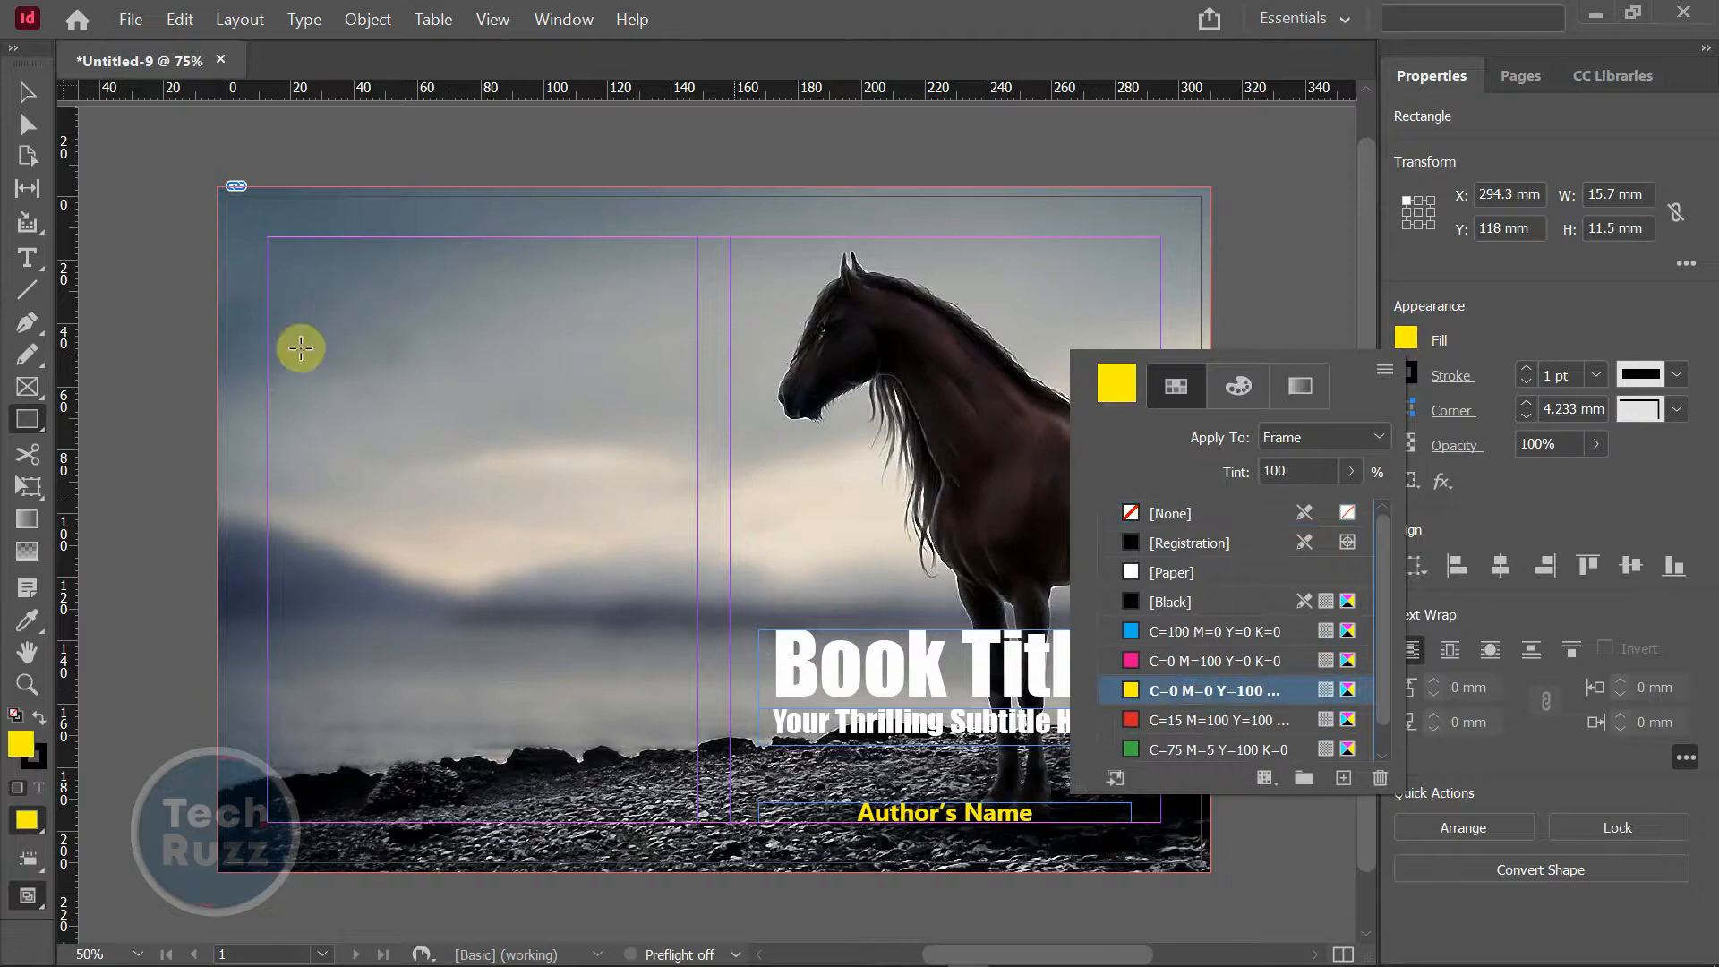
- Move the yellow rectangle down beside the title block and duplicate it straight across to the front cover's left edge, at about X 158.5 mm, Y 152 mm
{"action": "left_click", "coordinate": [27, 95]}
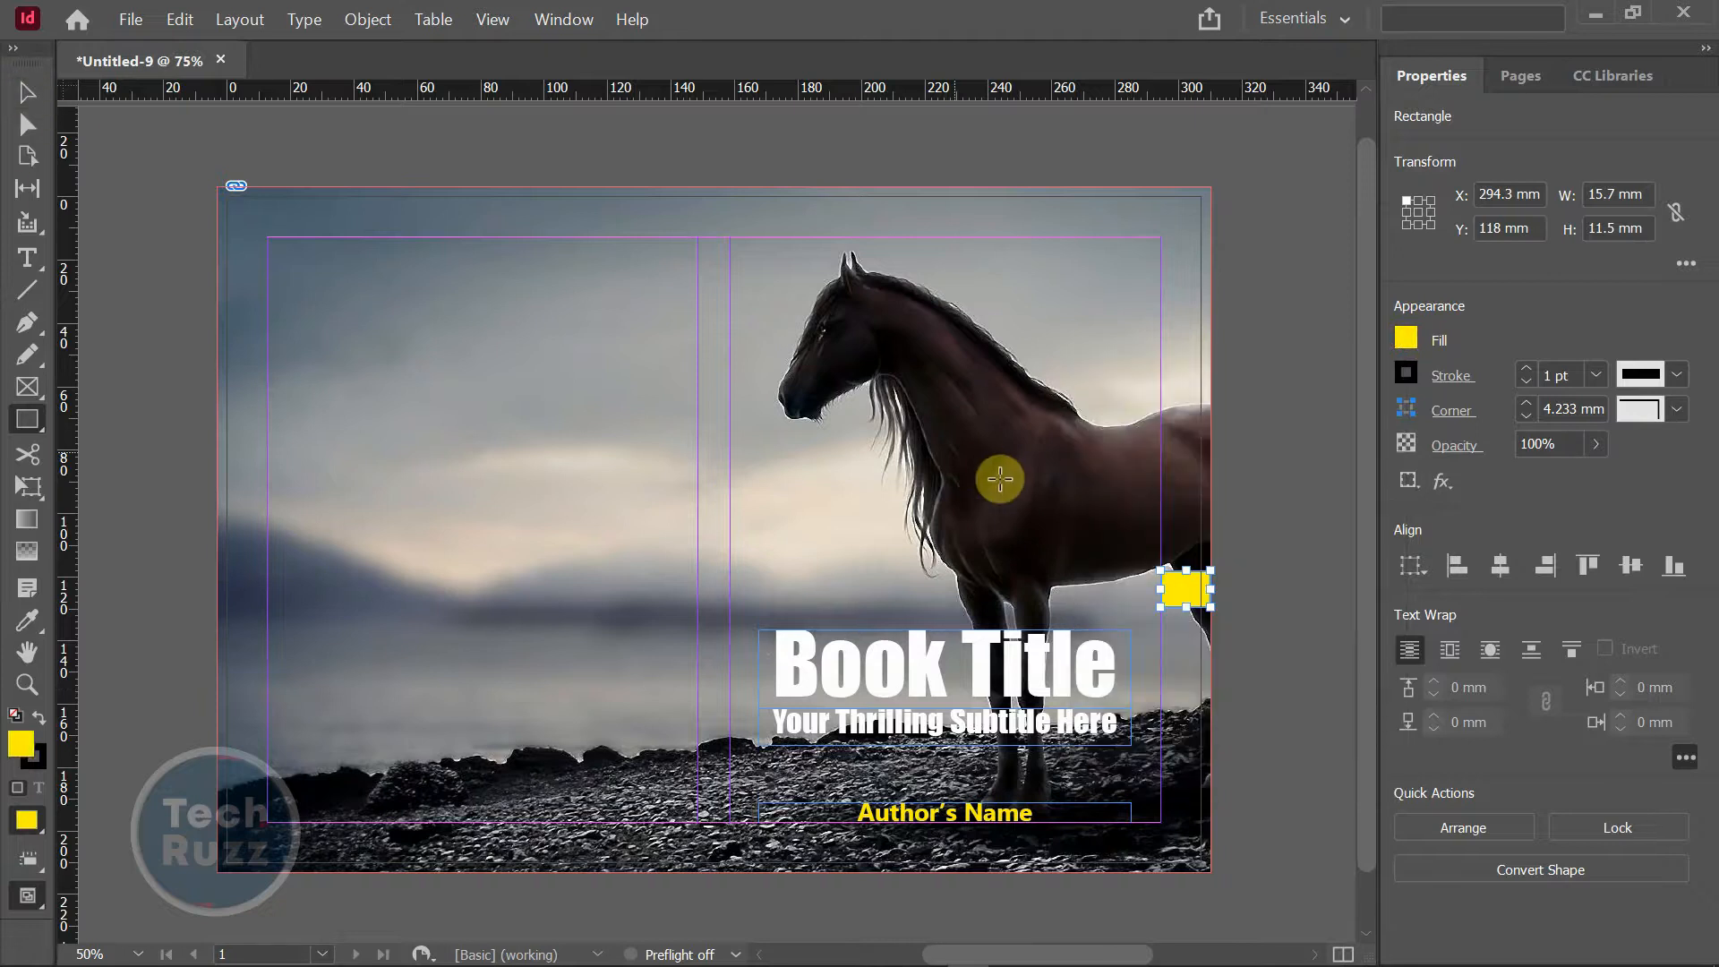
{"action": "left_click", "coordinate": [27, 92]}
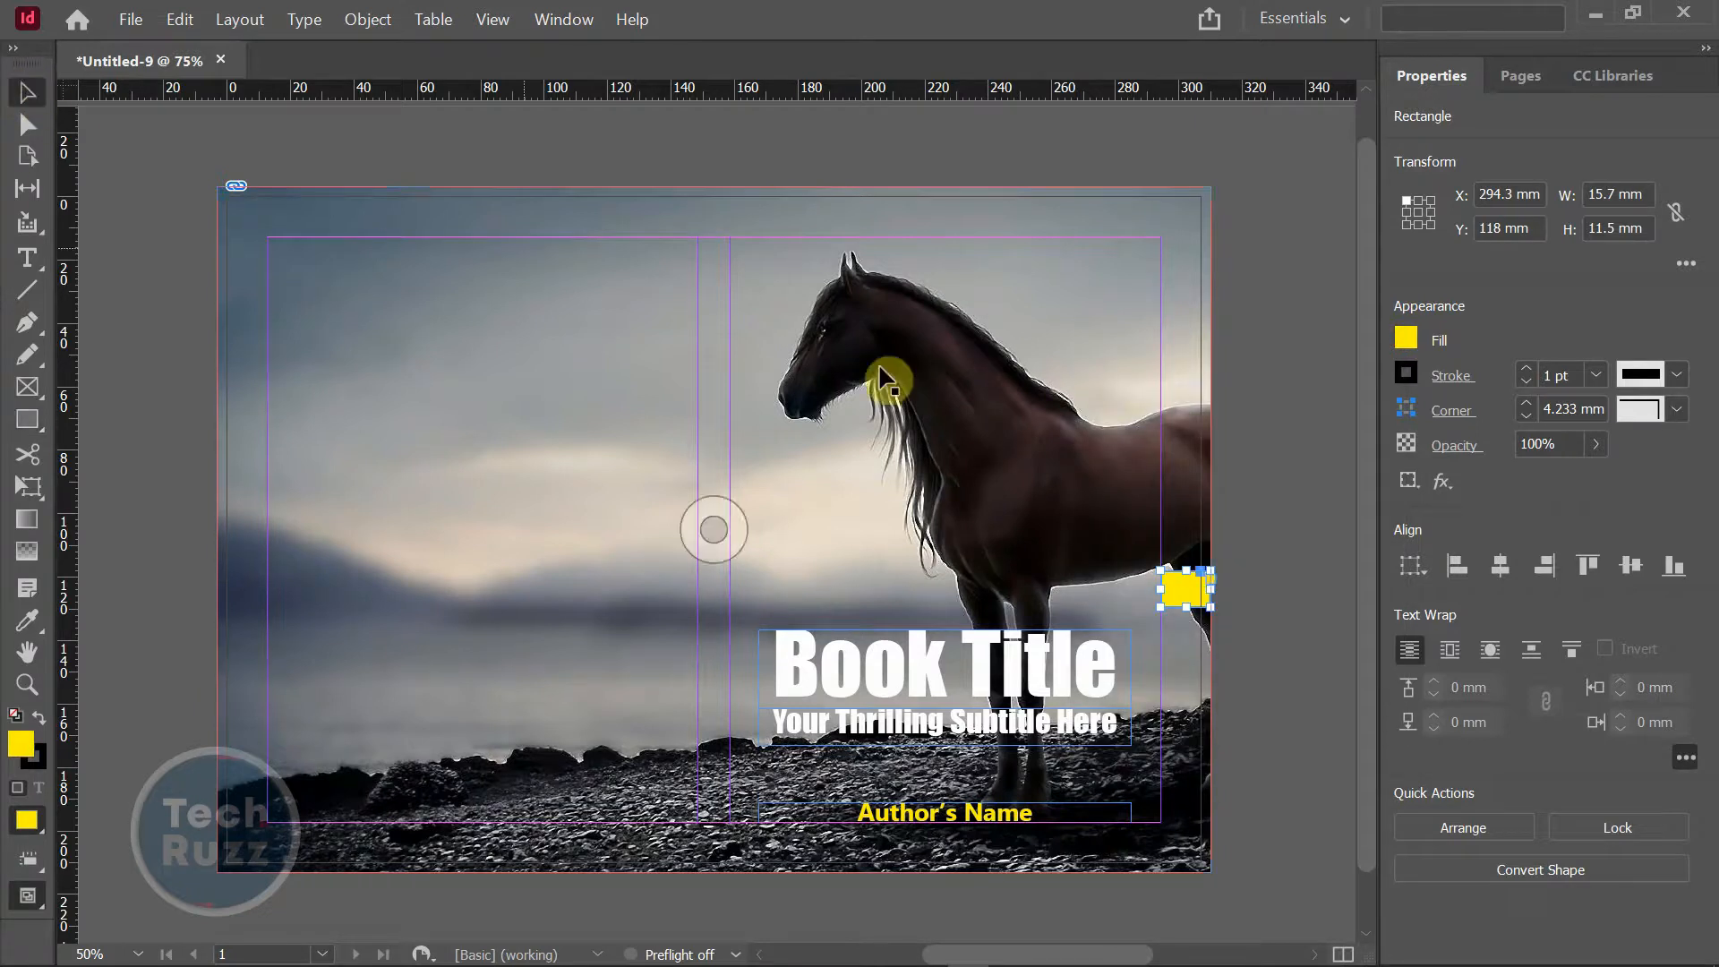
{"action": "left_click", "coordinate": [1308, 530]}
{"action": "left_click_drag", "start_coordinate": [1184, 600], "coordinate": [750, 705]}
- Select the title, subtitle and author frames together and nudge them right until centred between the two yellow rectangles, then deselect them
{"action": "left_click", "coordinate": [886, 685]}
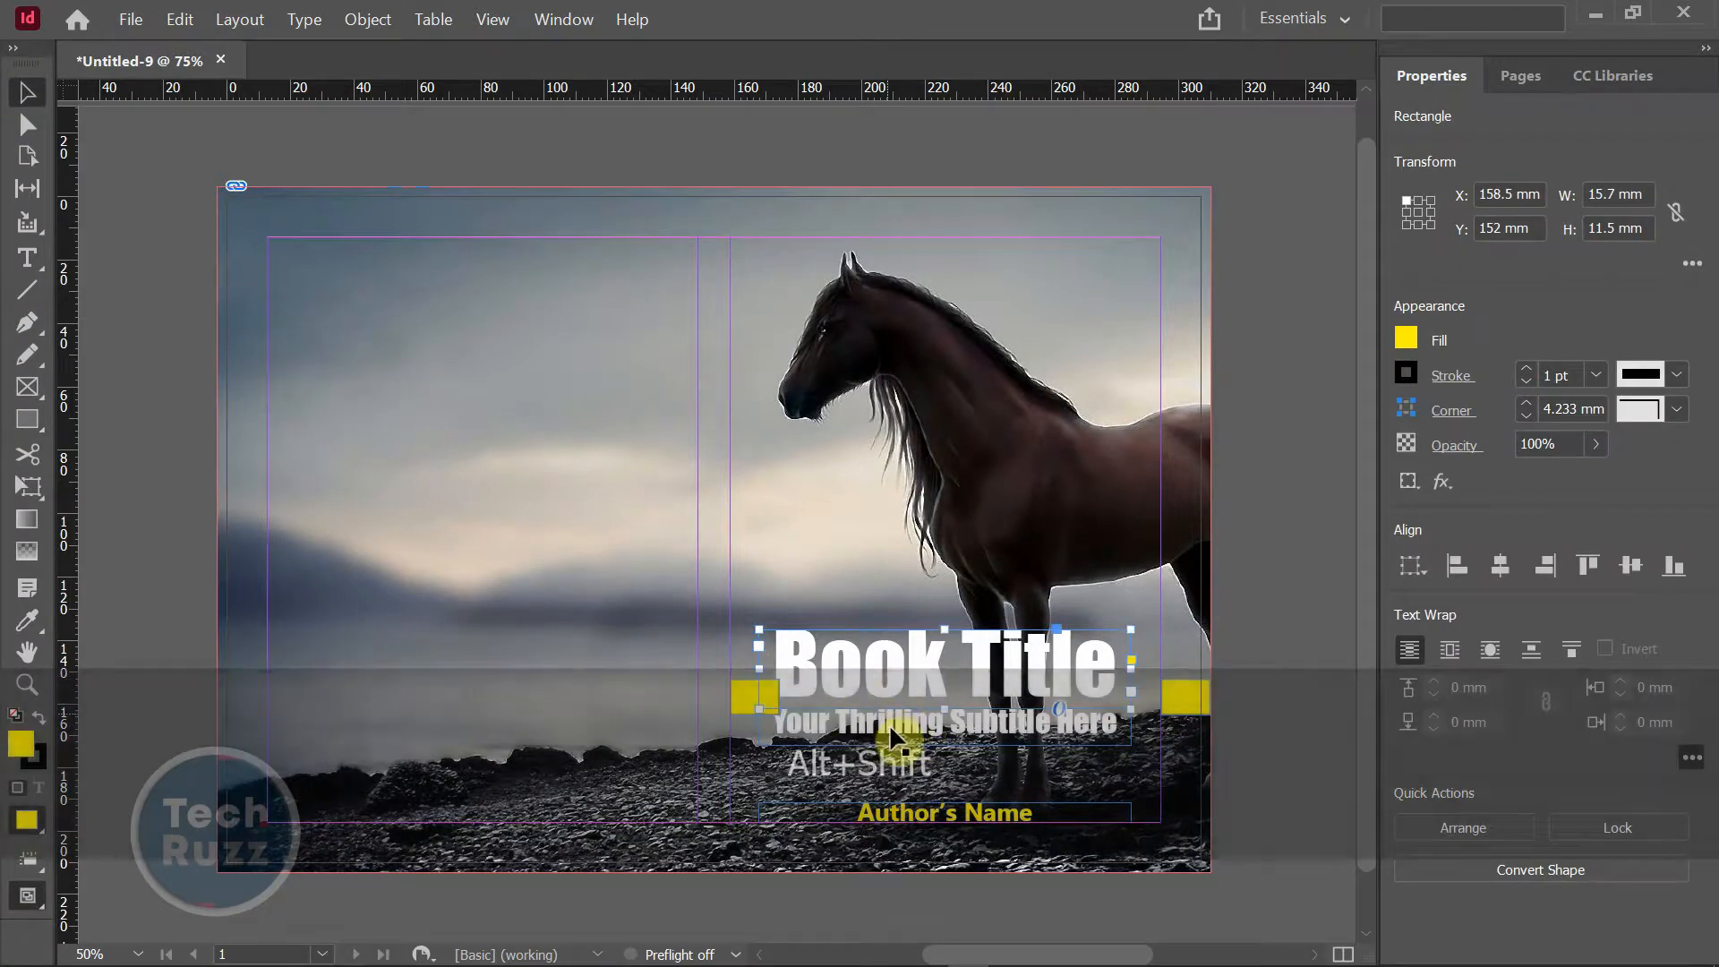
{"action": "left_click", "coordinate": [936, 817], "text": "shift"}
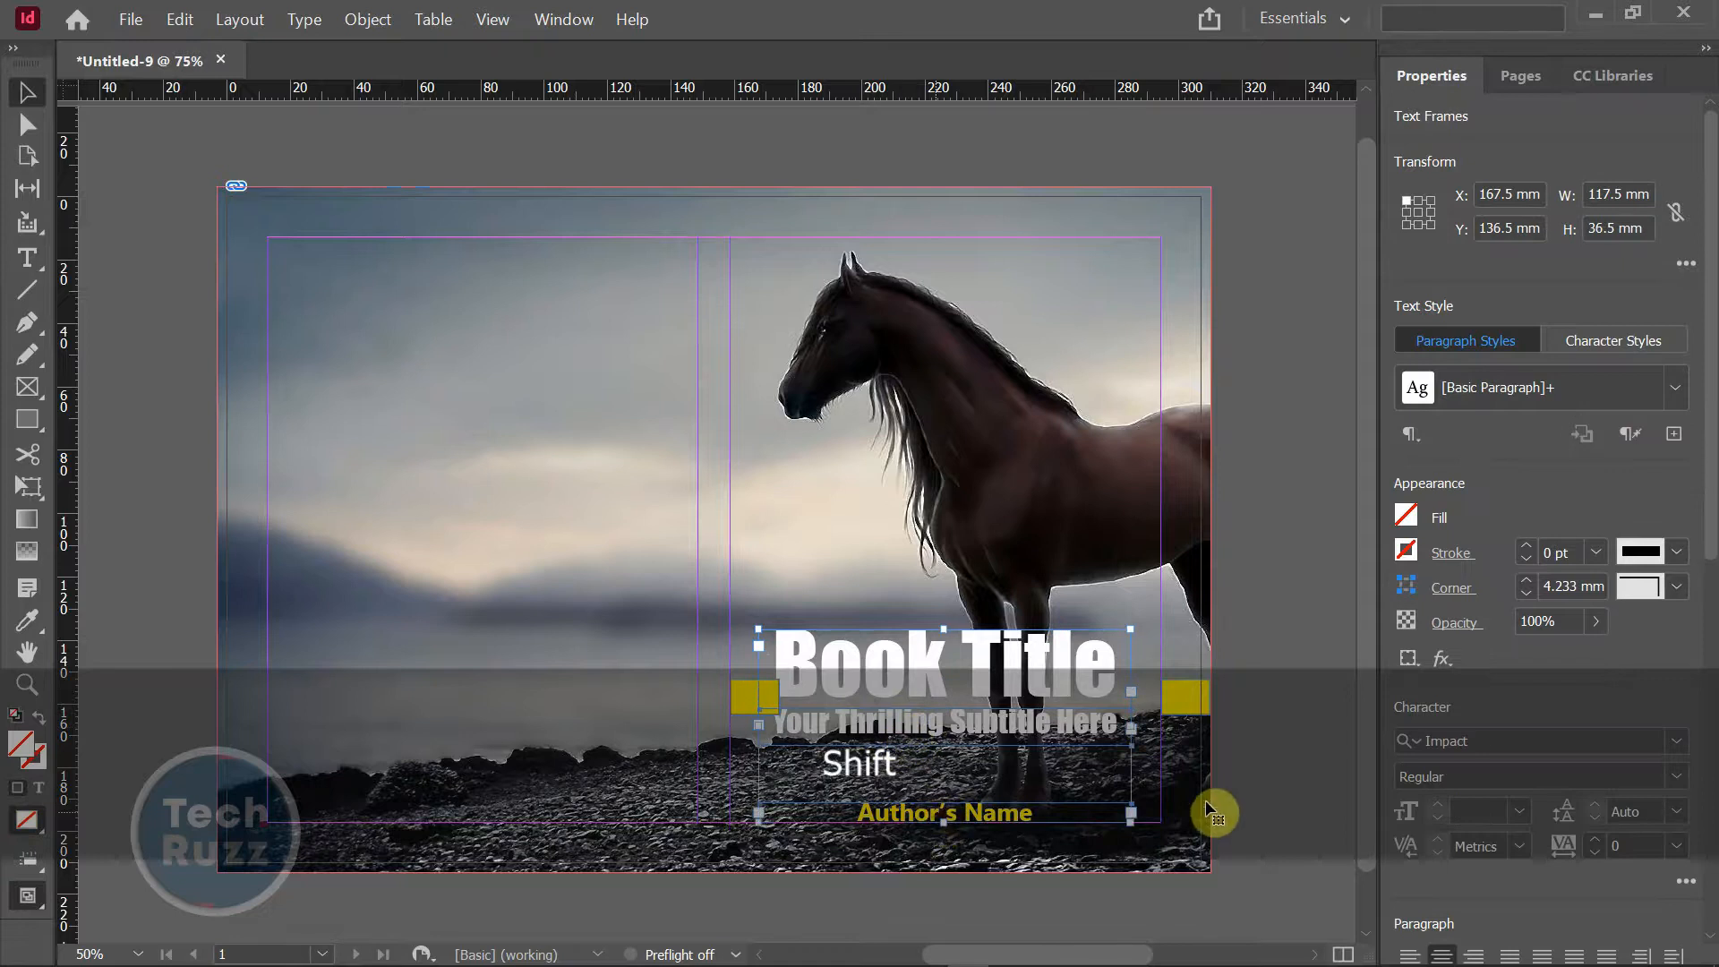
{"action": "key", "text": "Right"}
{"action": "key", "text": "Right"}
{"action": "key", "text": "Right"}
{"action": "key", "text": "Right"}
{"action": "key", "text": "Right"}
{"action": "key", "text": "Right"}
{"action": "key", "text": "Right"}
{"action": "key", "text": "Right"}
{"action": "key", "text": "Right"}
{"action": "key", "text": "Right"}
{"action": "key", "text": "Right"}
{"action": "key", "text": "Right"}
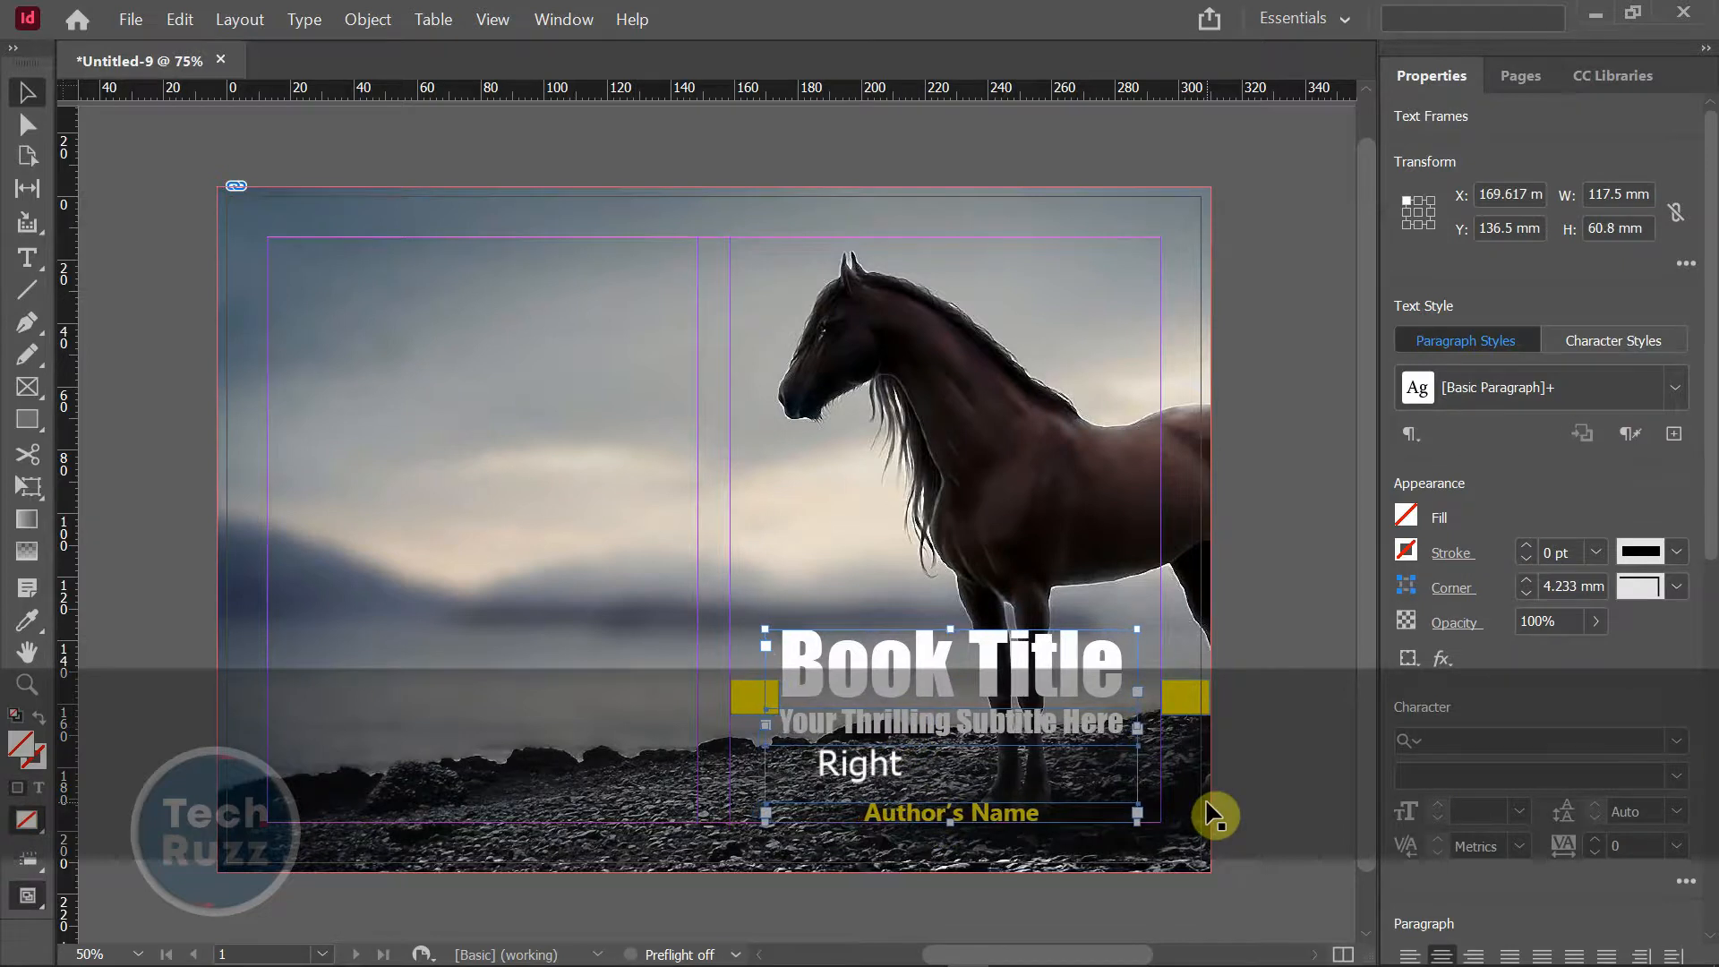
{"action": "key", "text": "Right"}
{"action": "key", "text": "Right"}
{"action": "key", "text": "Right"}
{"action": "key", "text": "Right"}
{"action": "key", "text": "Right"}
{"action": "key", "text": "Right"}
{"action": "key", "text": "Right"}
{"action": "key", "text": "Right"}
{"action": "key", "text": "Right"}
{"action": "key", "text": "Right"}
{"action": "key", "text": "Right"}
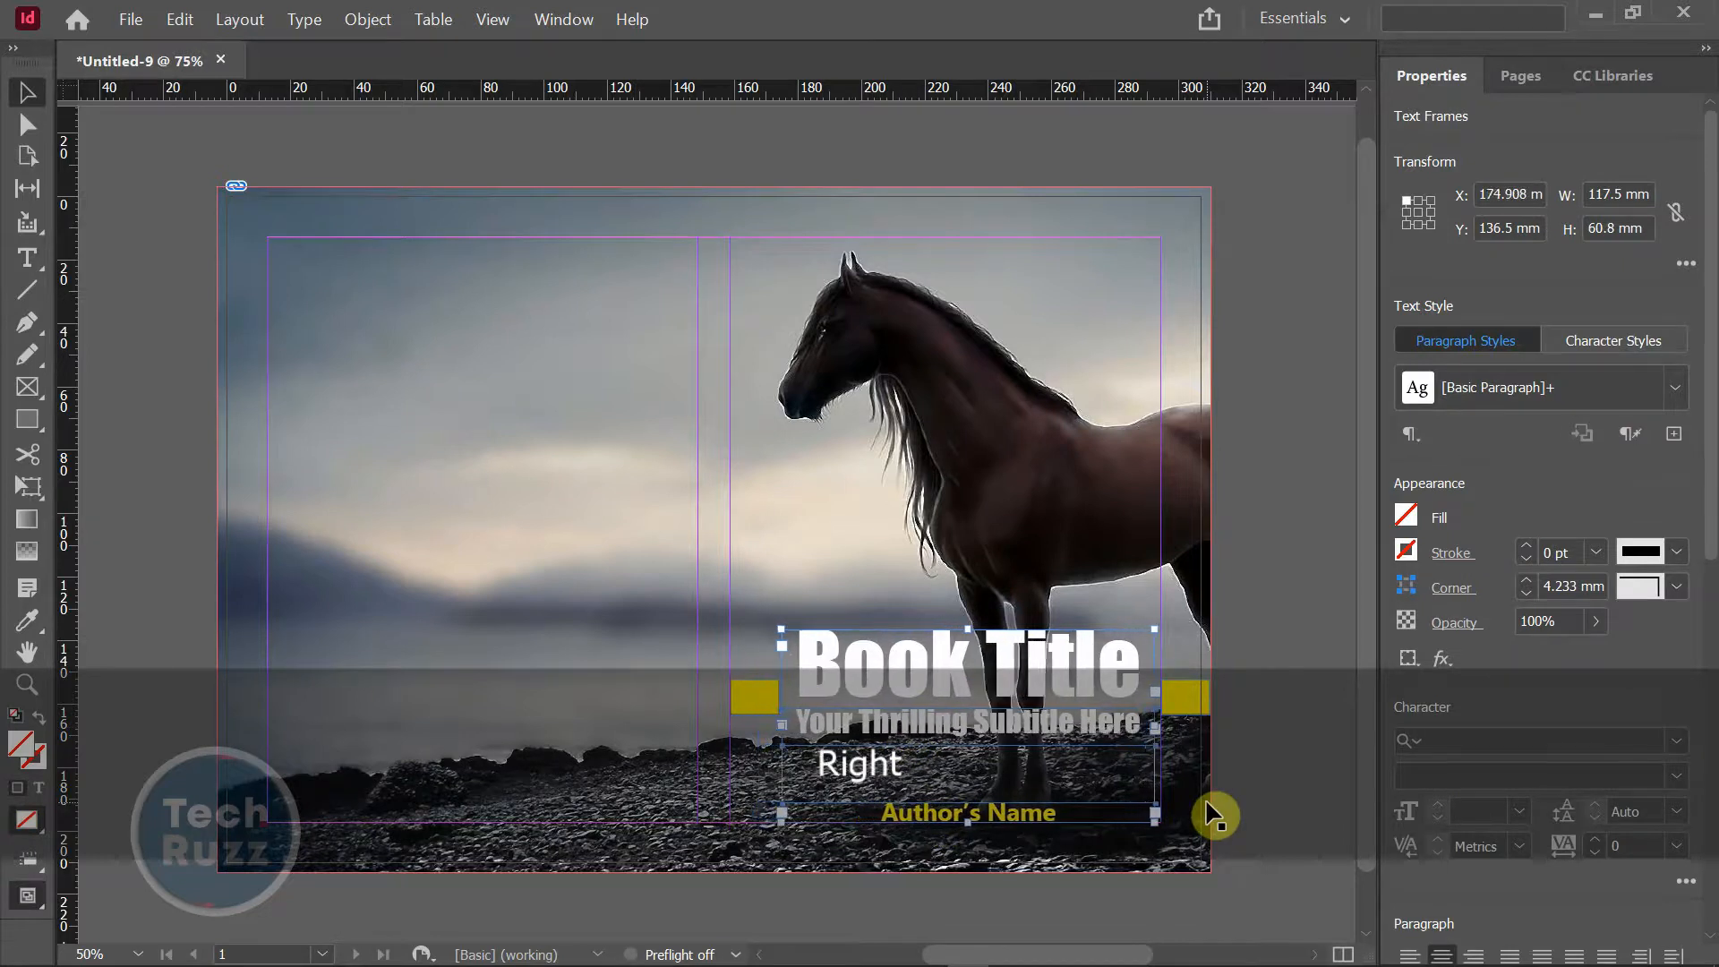
{"action": "key", "text": "Right"}
{"action": "key", "text": "Right"}
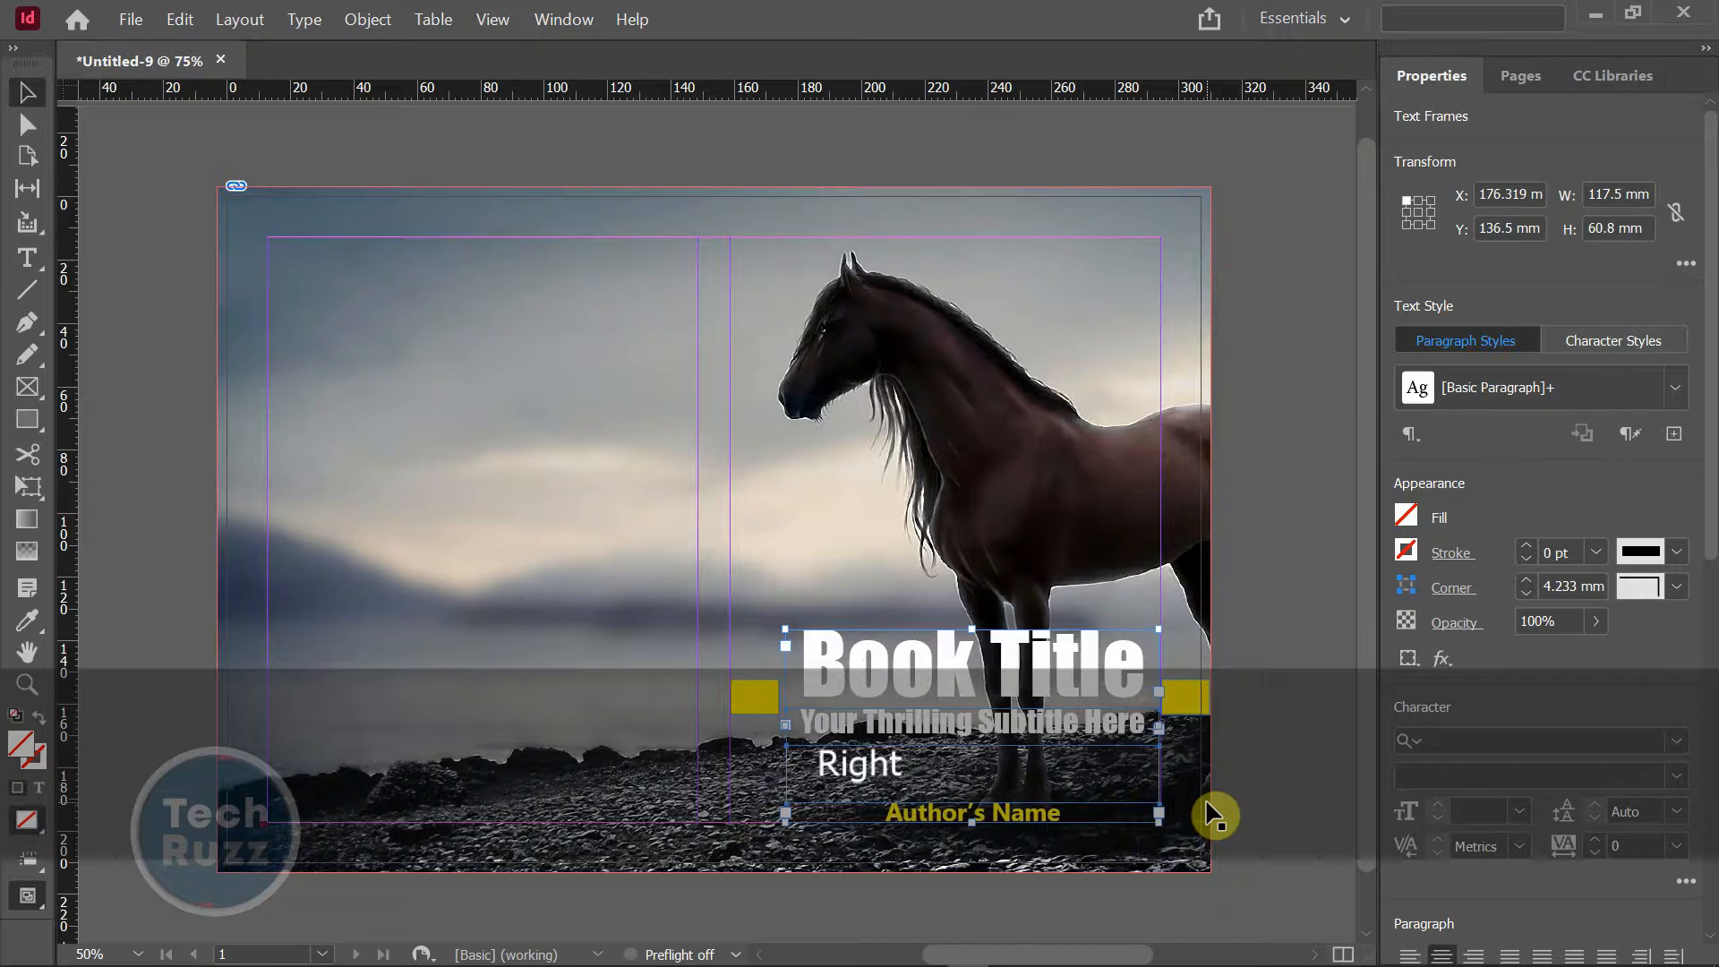
{"action": "key", "text": "Left"}
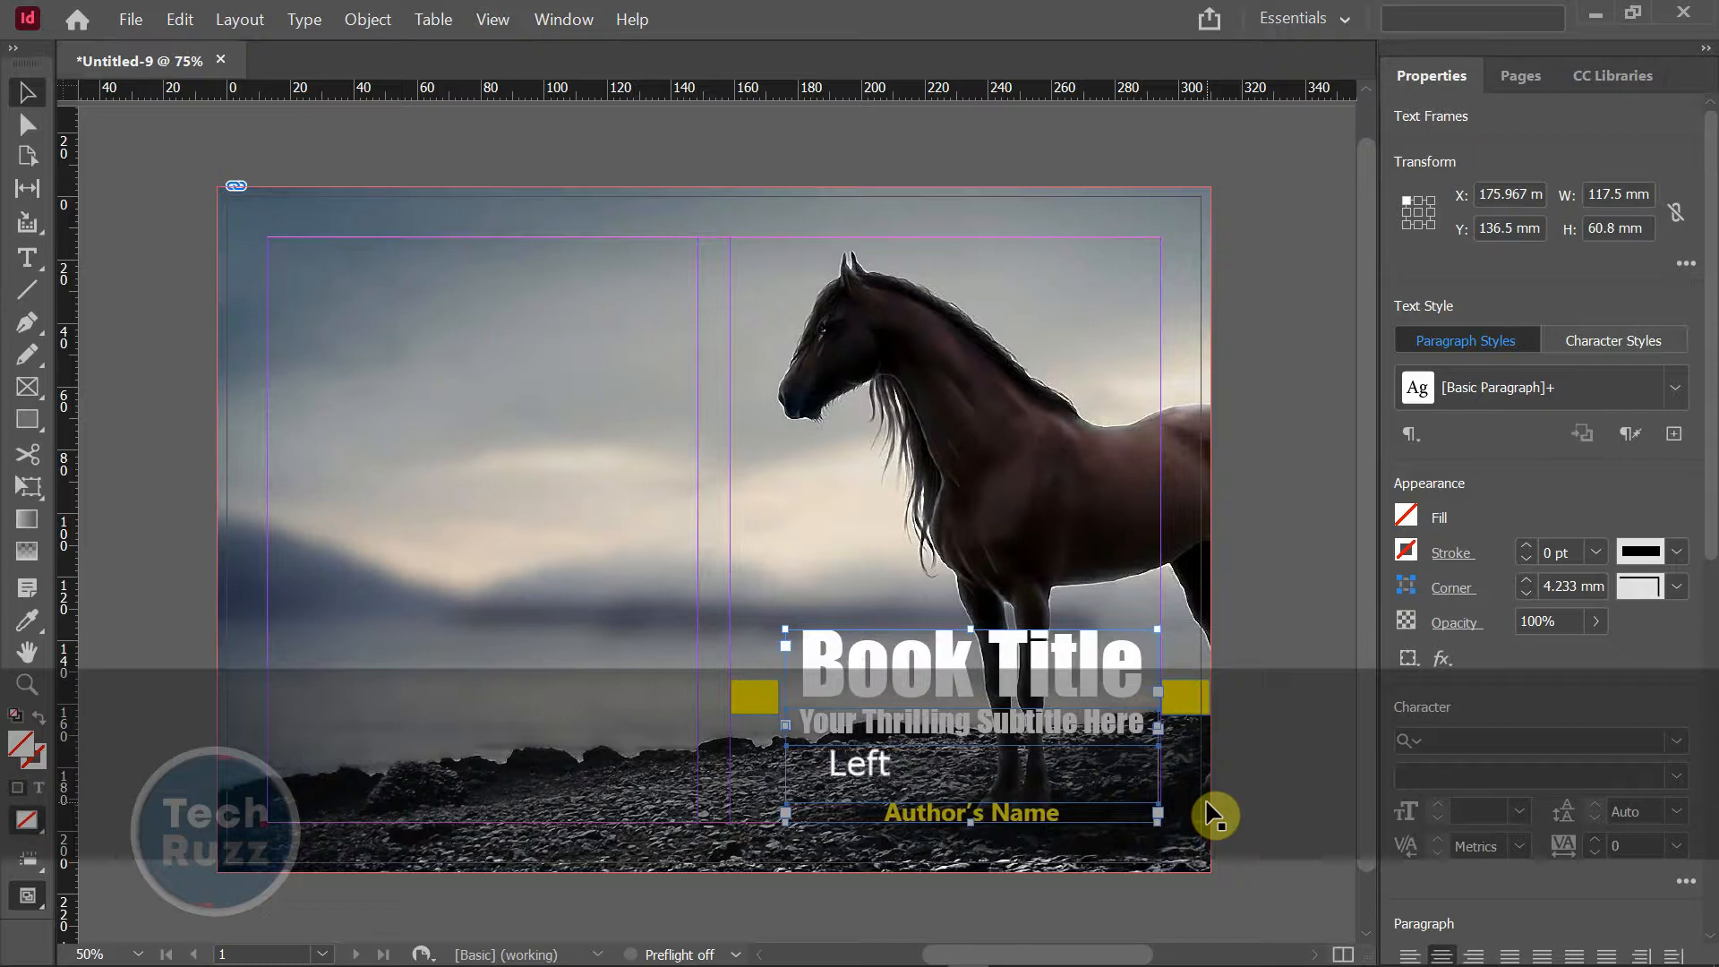
{"action": "key", "text": "Left"}
{"action": "left_click", "coordinate": [1228, 772]}
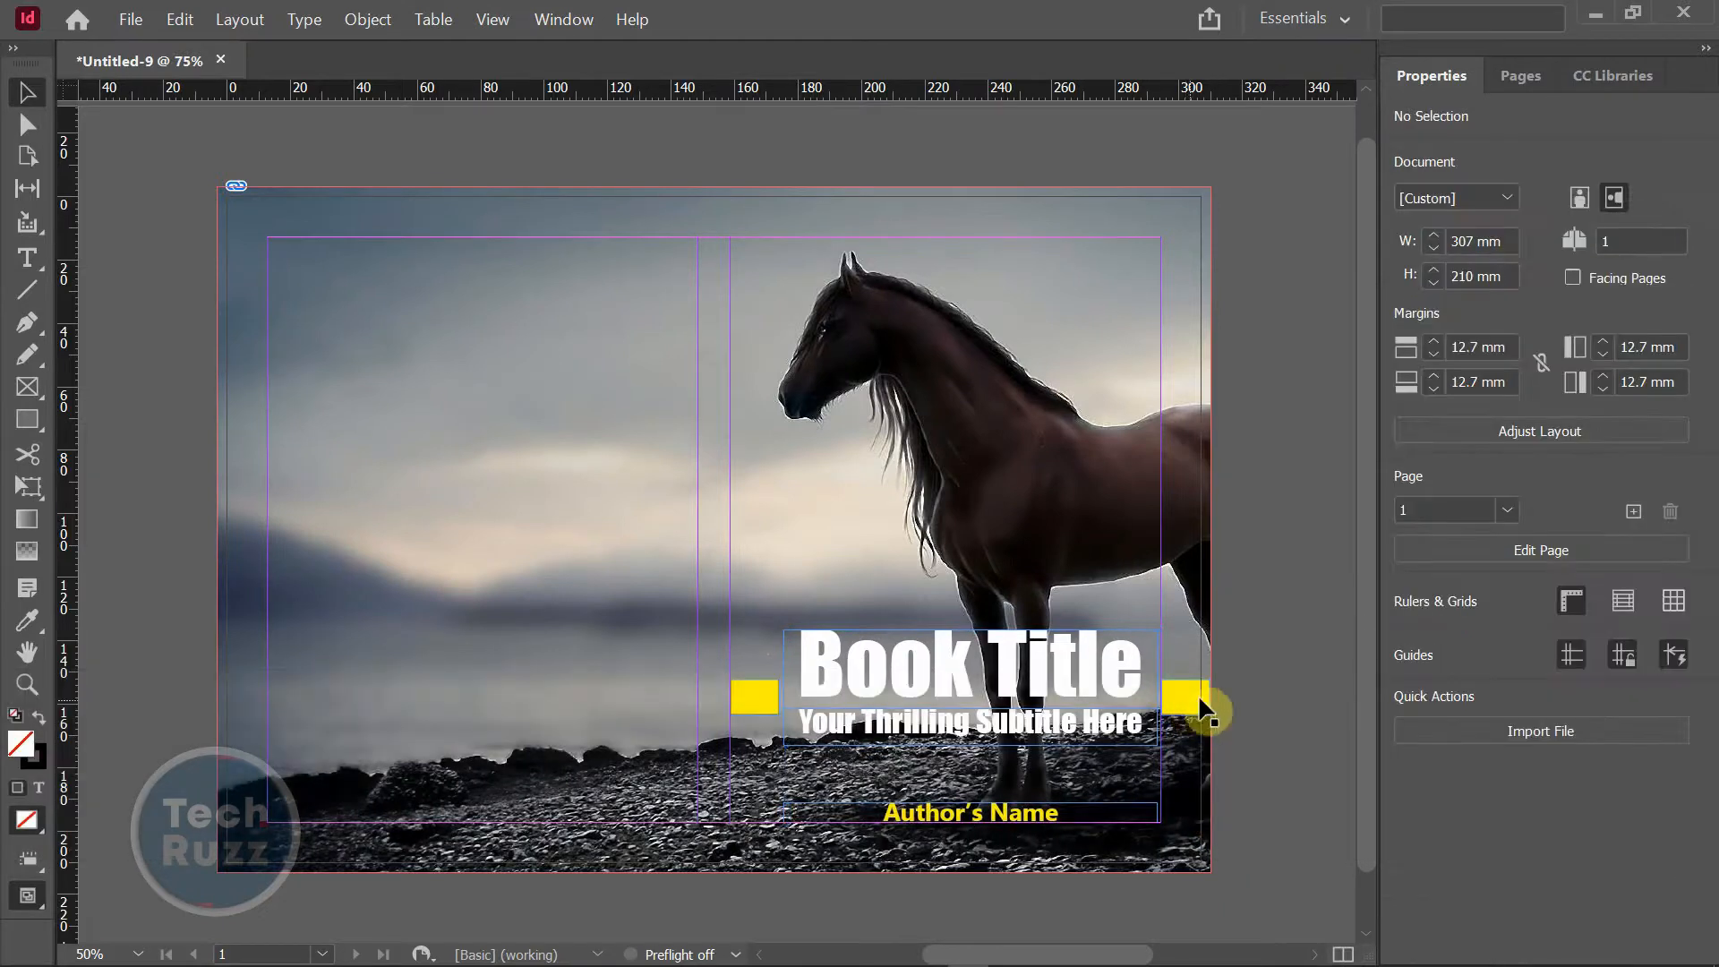
- Delete both yellow spacer rectangles beside the title block
{"action": "left_click", "coordinate": [1189, 695]}
{"action": "key", "text": "Delete"}
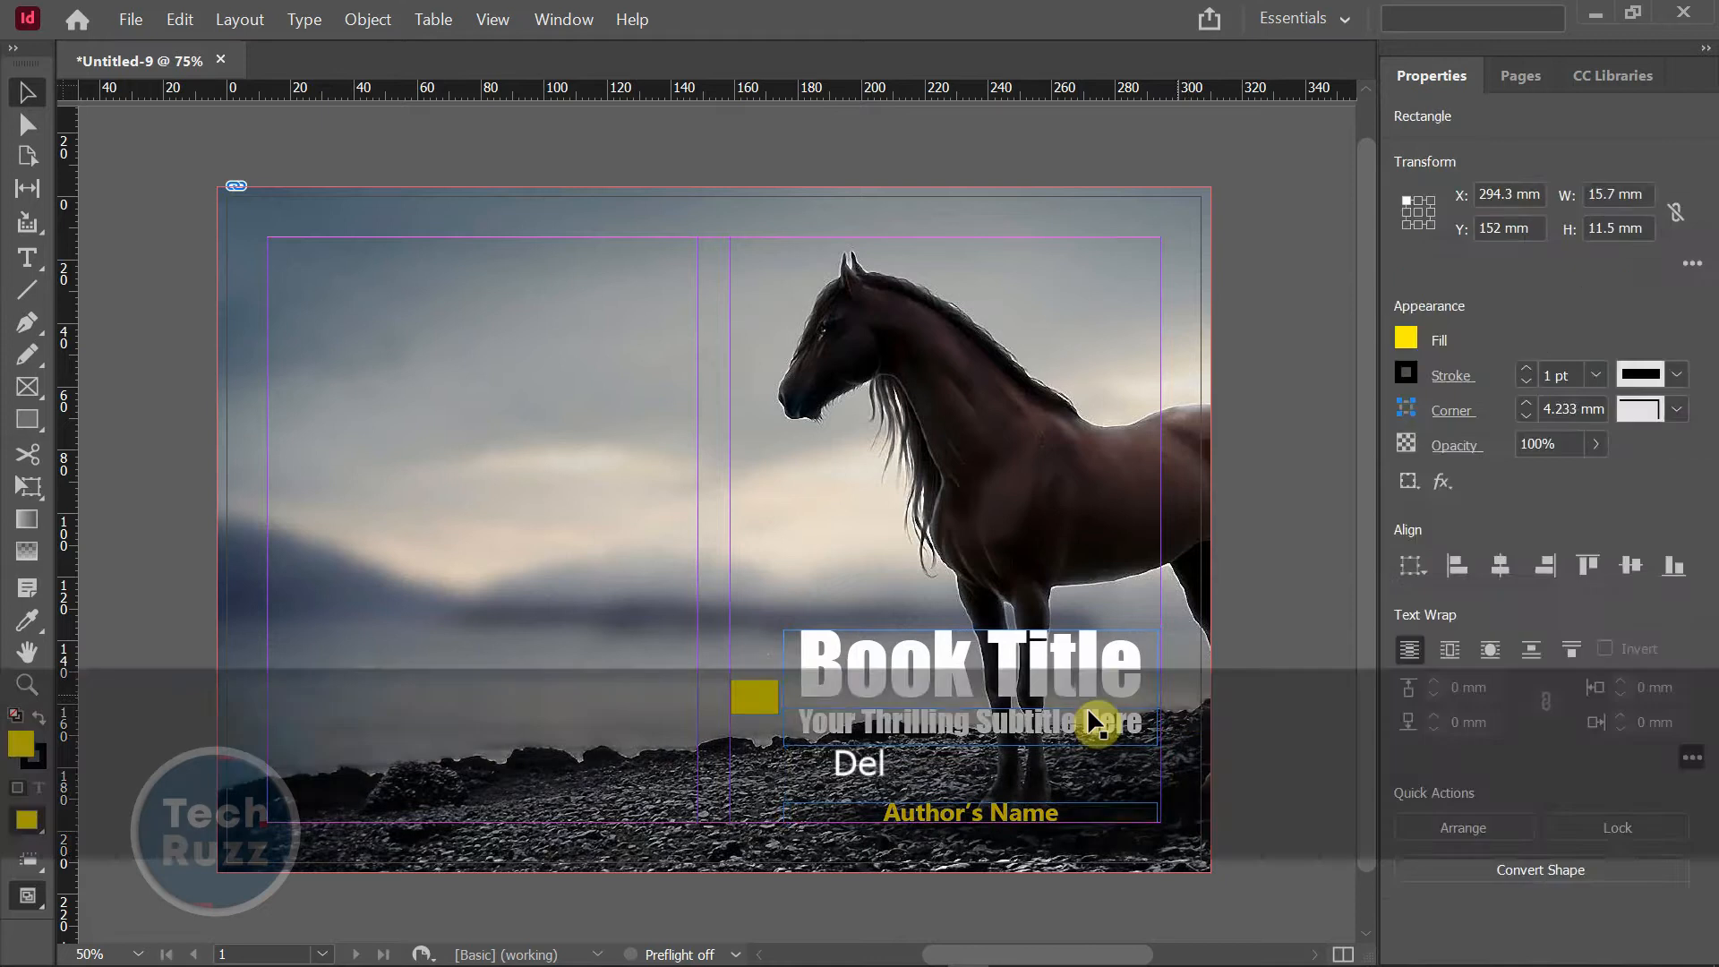
{"action": "left_click", "coordinate": [823, 701]}
{"action": "key", "text": "Delete"}
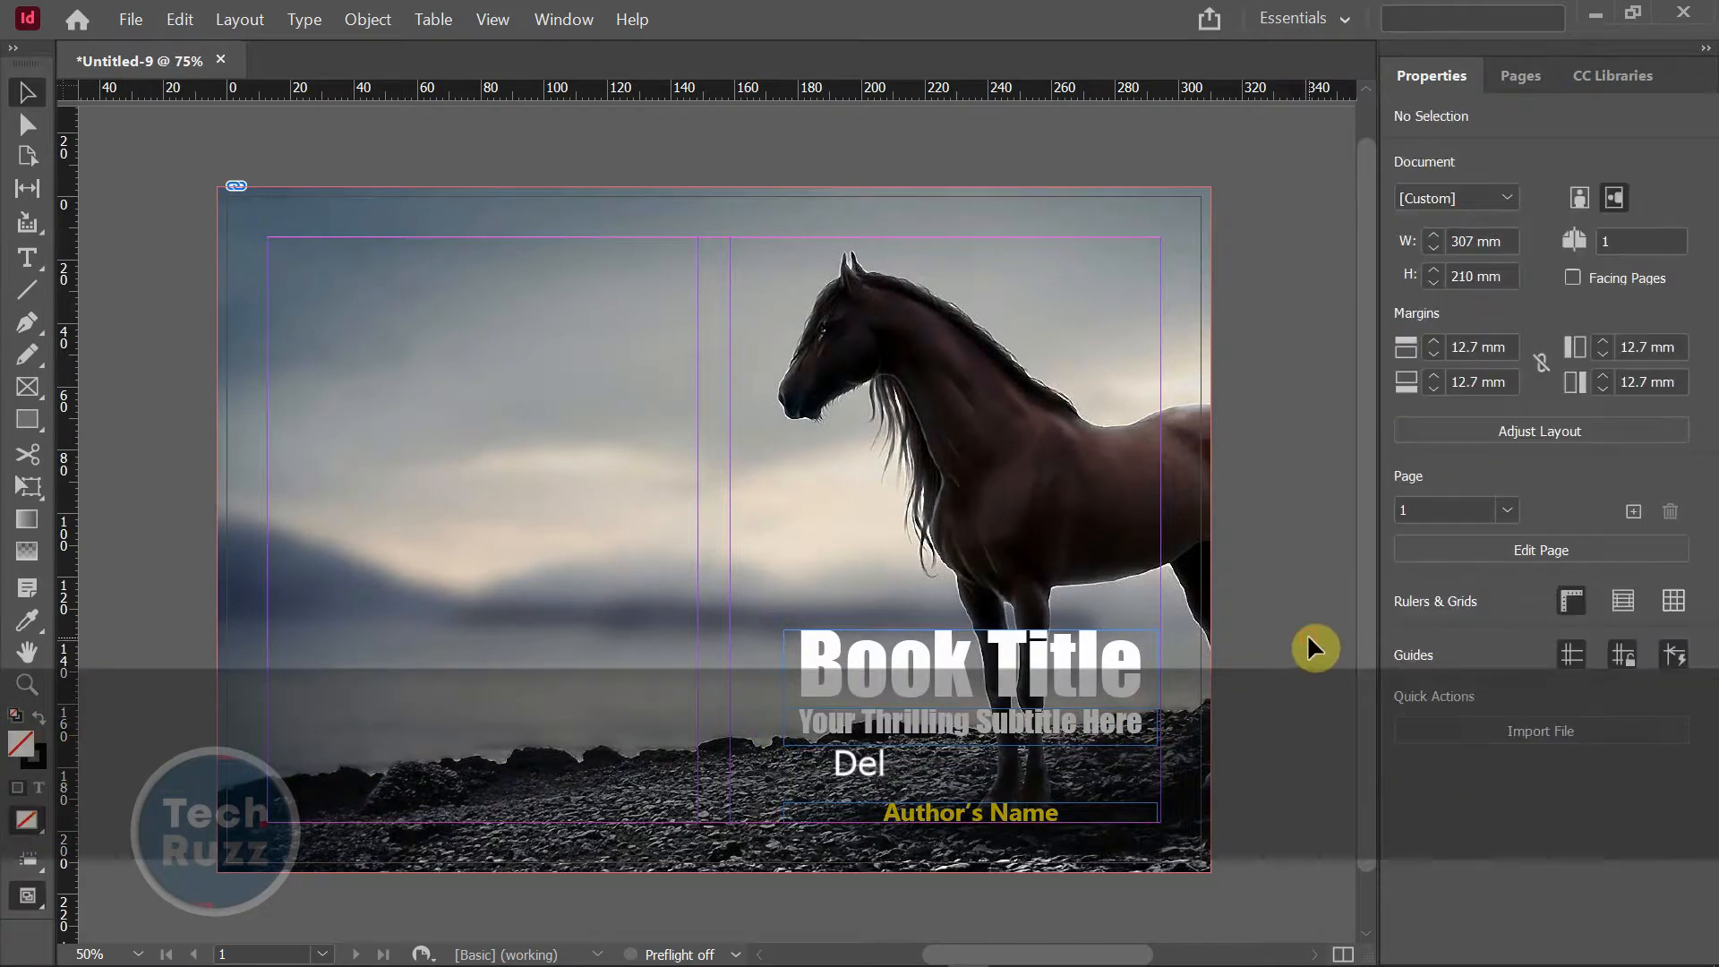
{"action": "key", "text": "shift"}
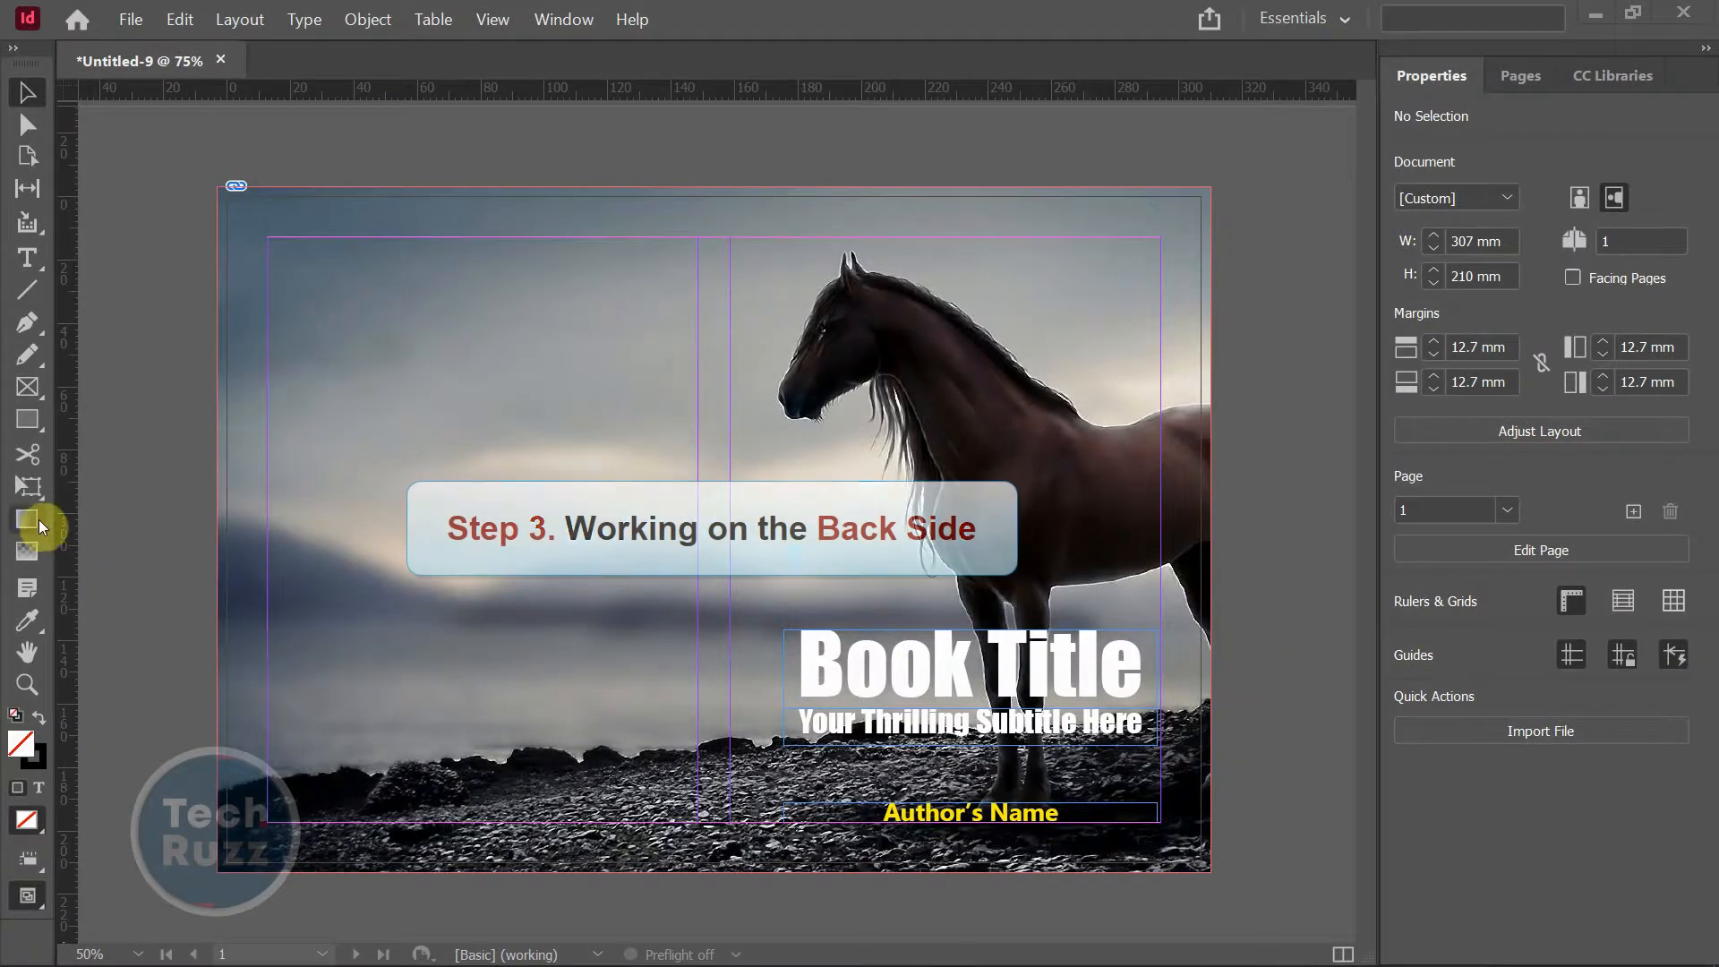
- Draw a 151 × 216 mm rectangle covering the back cover out to the bleed edges and set its stroke to [None]
{"action": "left_click", "coordinate": [26, 421]}
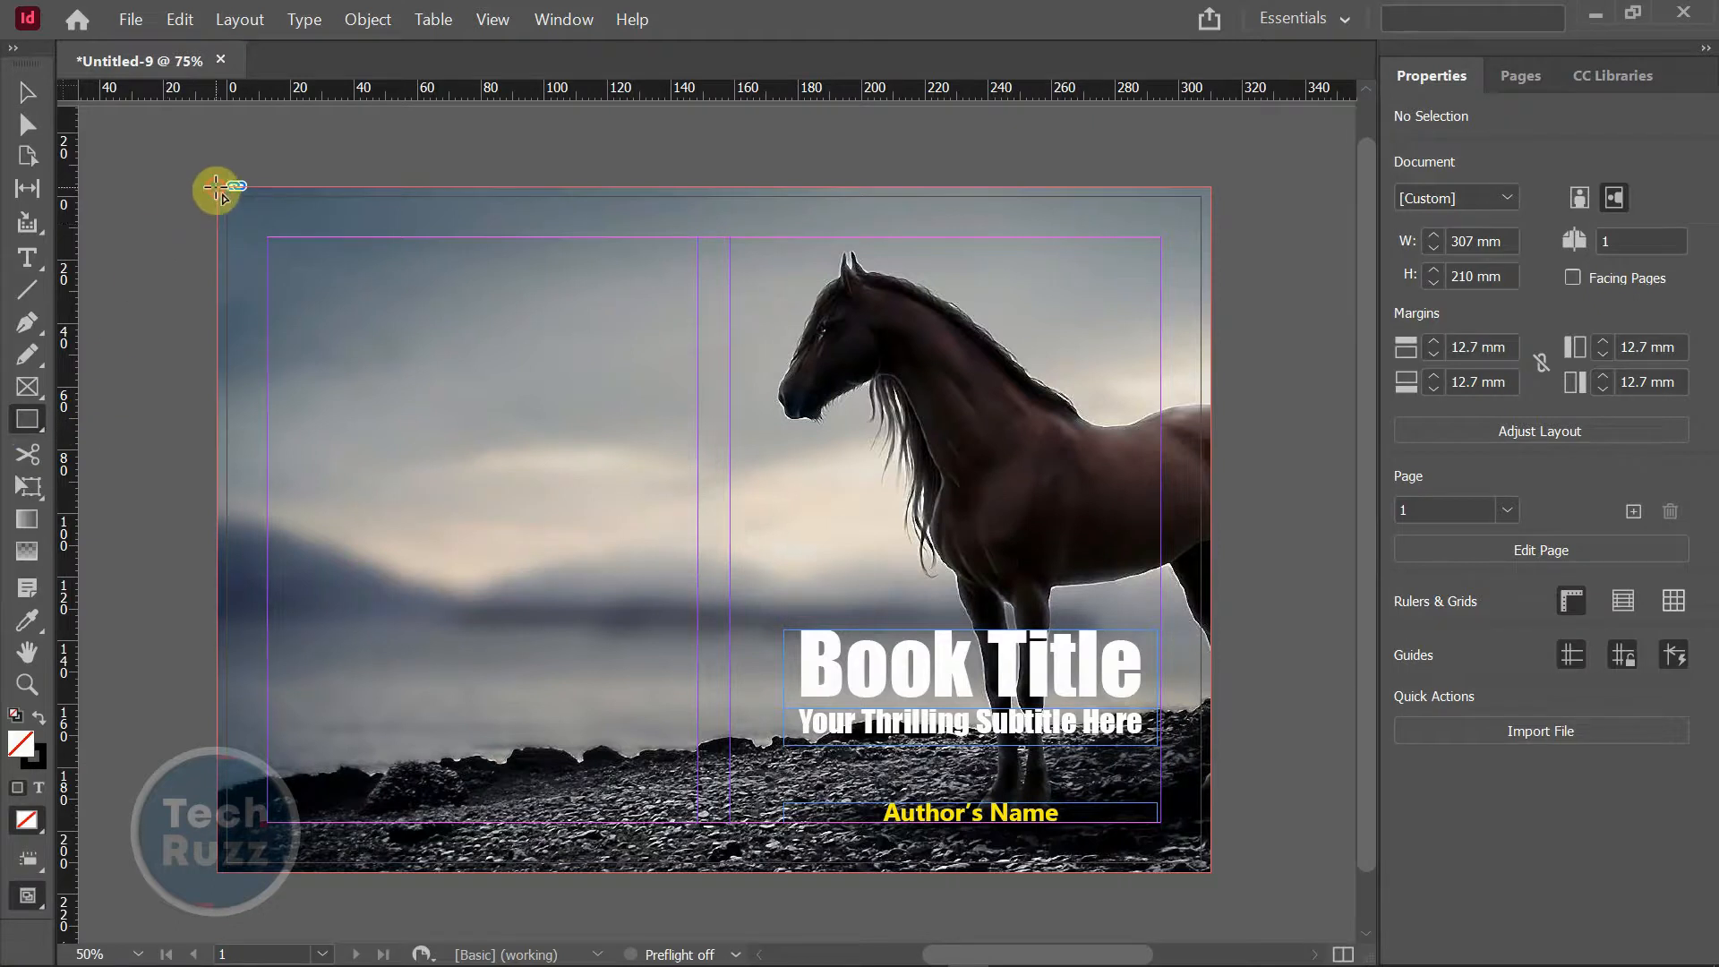
{"action": "mouse_move", "coordinate": [216, 186]}
{"action": "left_mouse_down"}
{"action": "mouse_move", "coordinate": [601, 772]}
{"action": "mouse_move", "coordinate": [698, 873]}
{"action": "left_mouse_up"}
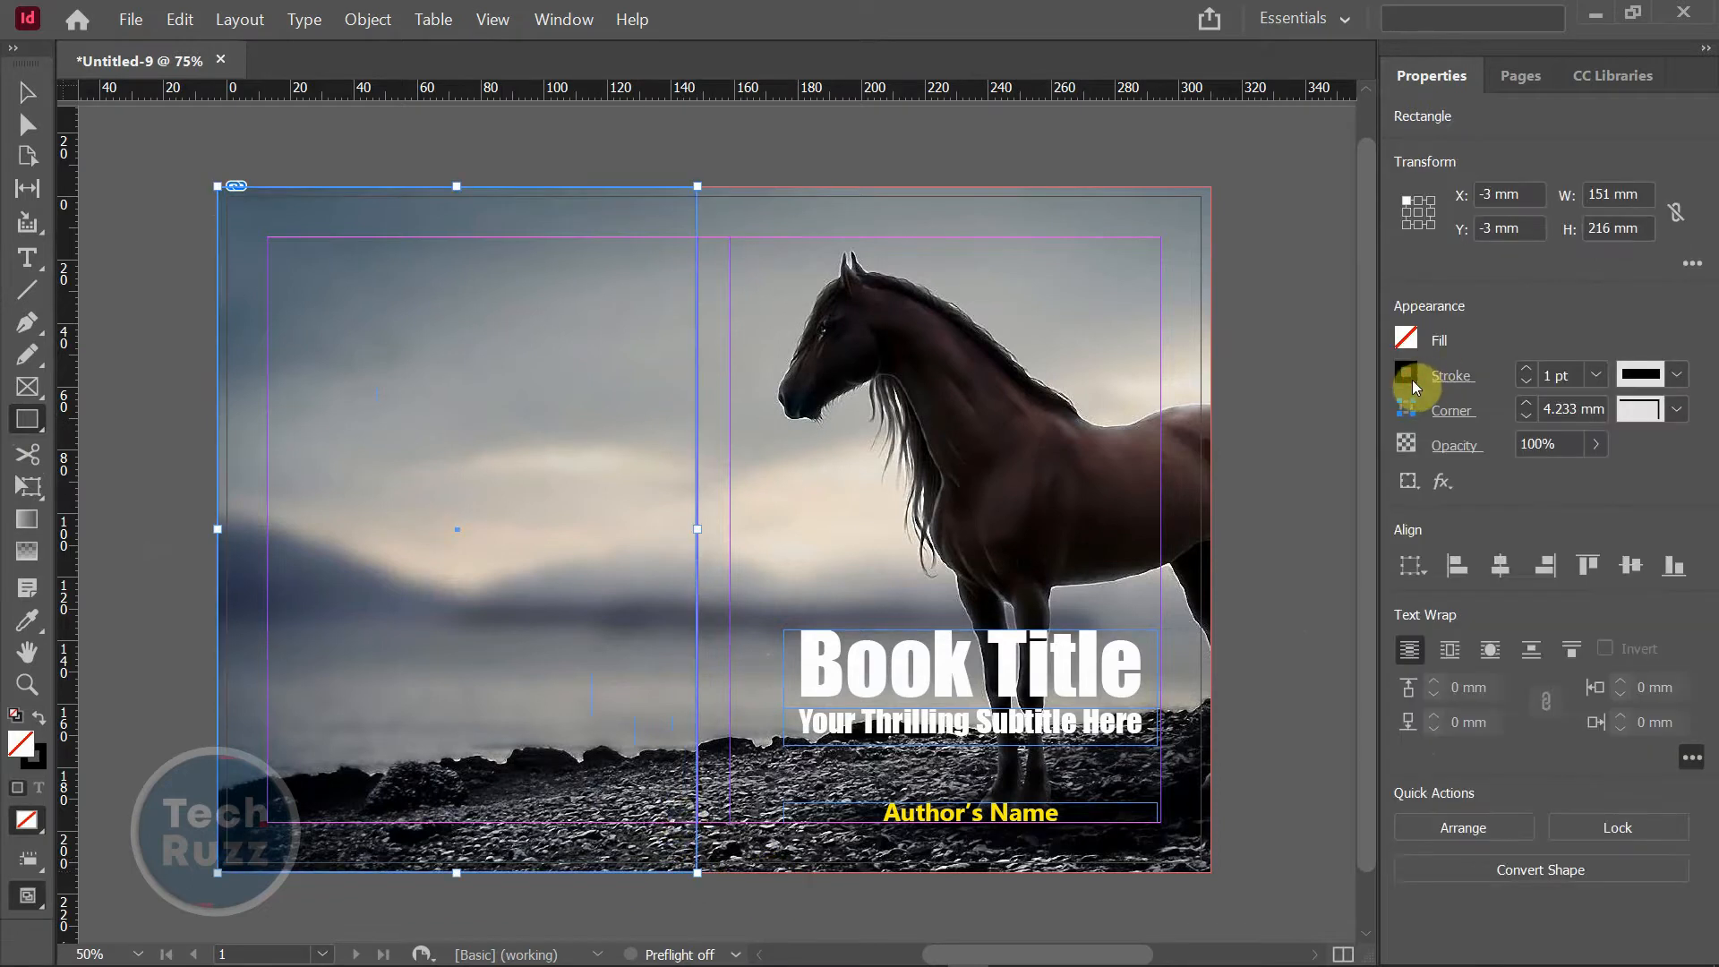
{"action": "left_click", "coordinate": [1409, 377]}
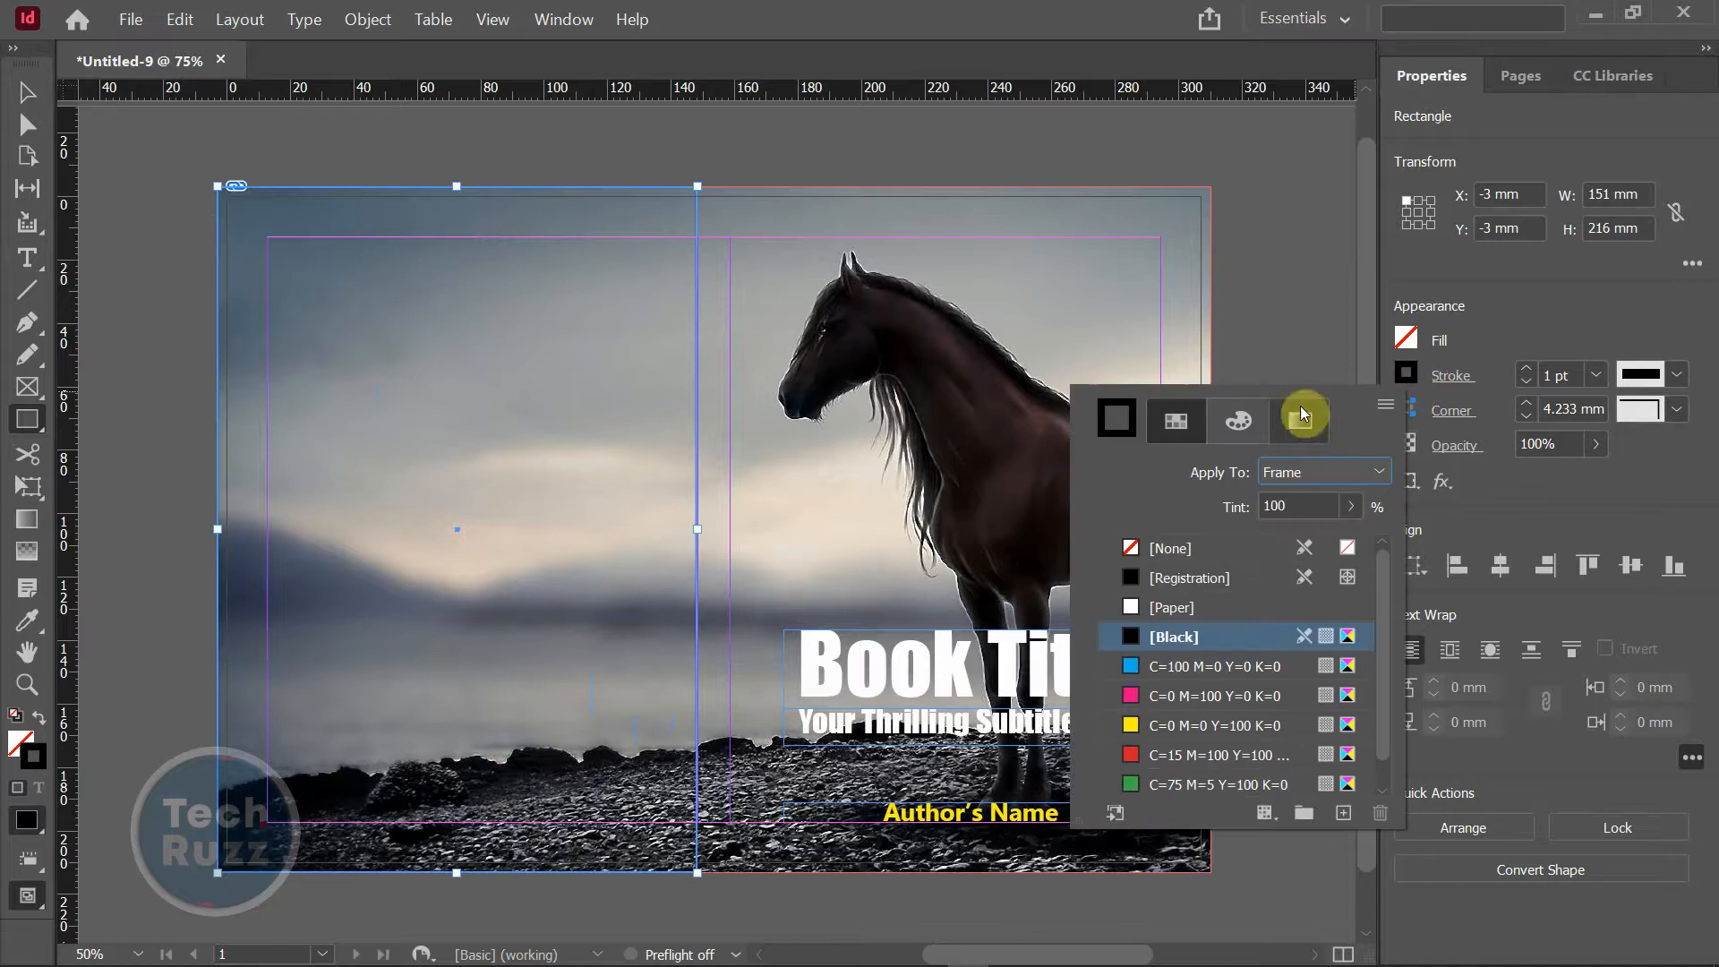
{"action": "left_click", "coordinate": [1130, 551]}
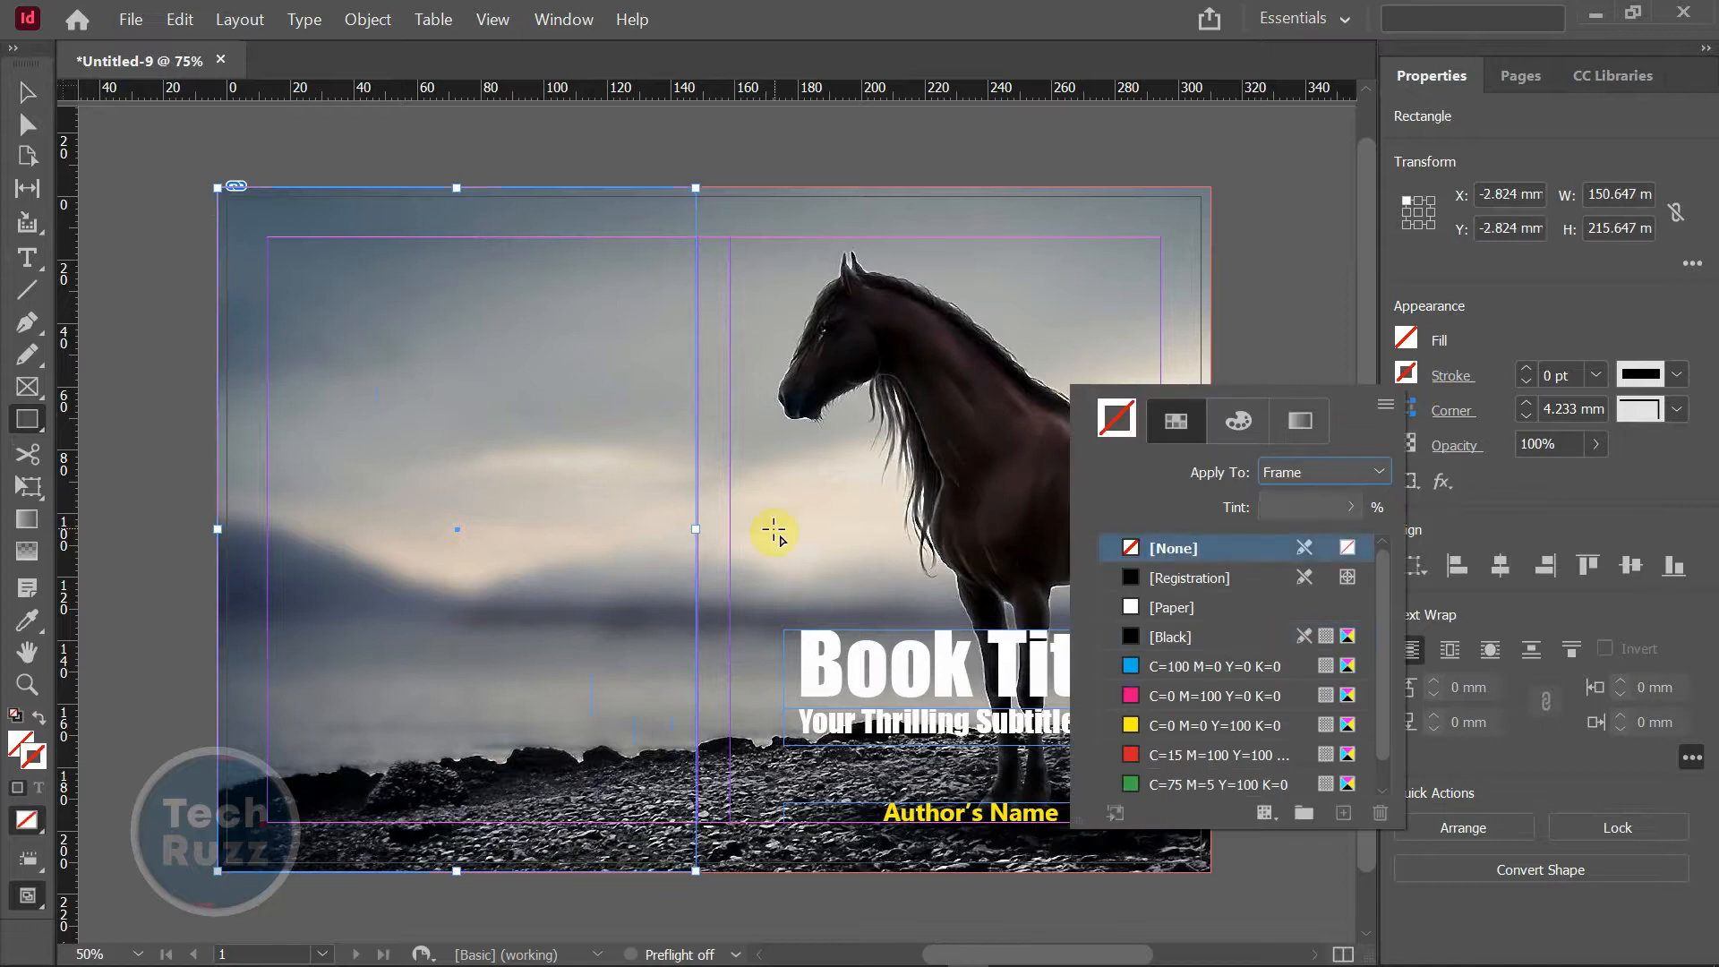
- Fill the back-cover rectangle with a dark blue sampled from the background image using the Eyedropper, undoing the first attempt
{"action": "left_click", "coordinate": [23, 624]}
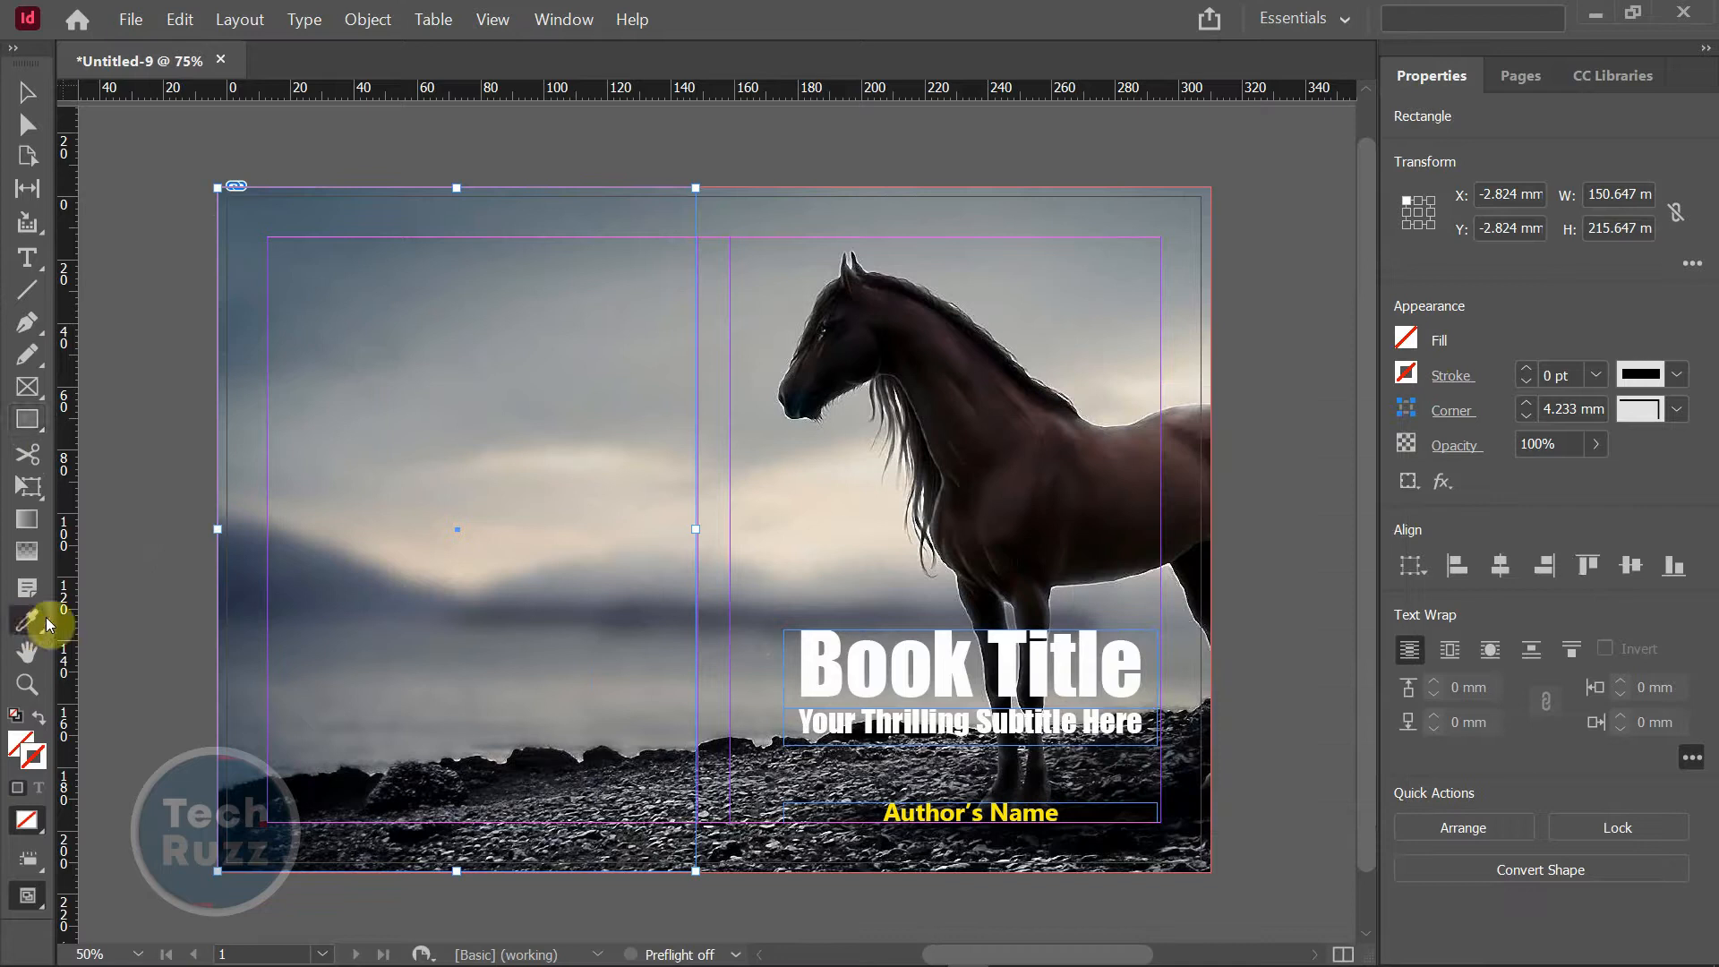
{"action": "left_click", "coordinate": [212, 584]}
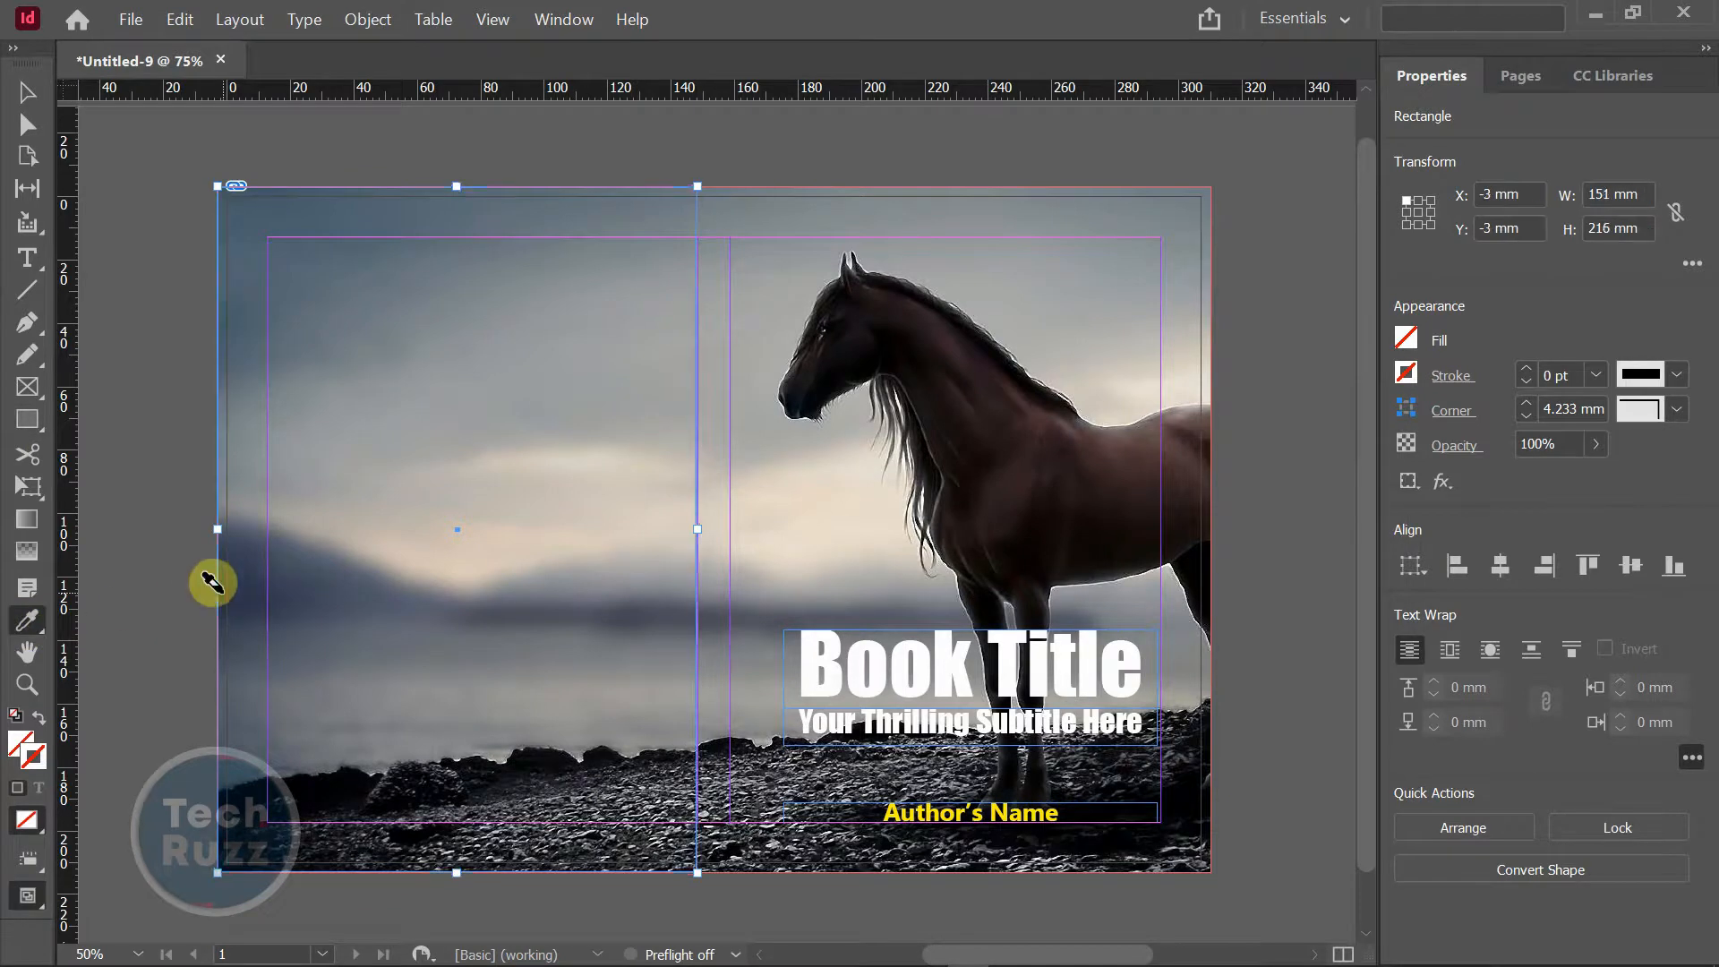
{"action": "key", "text": "ctrl+z"}
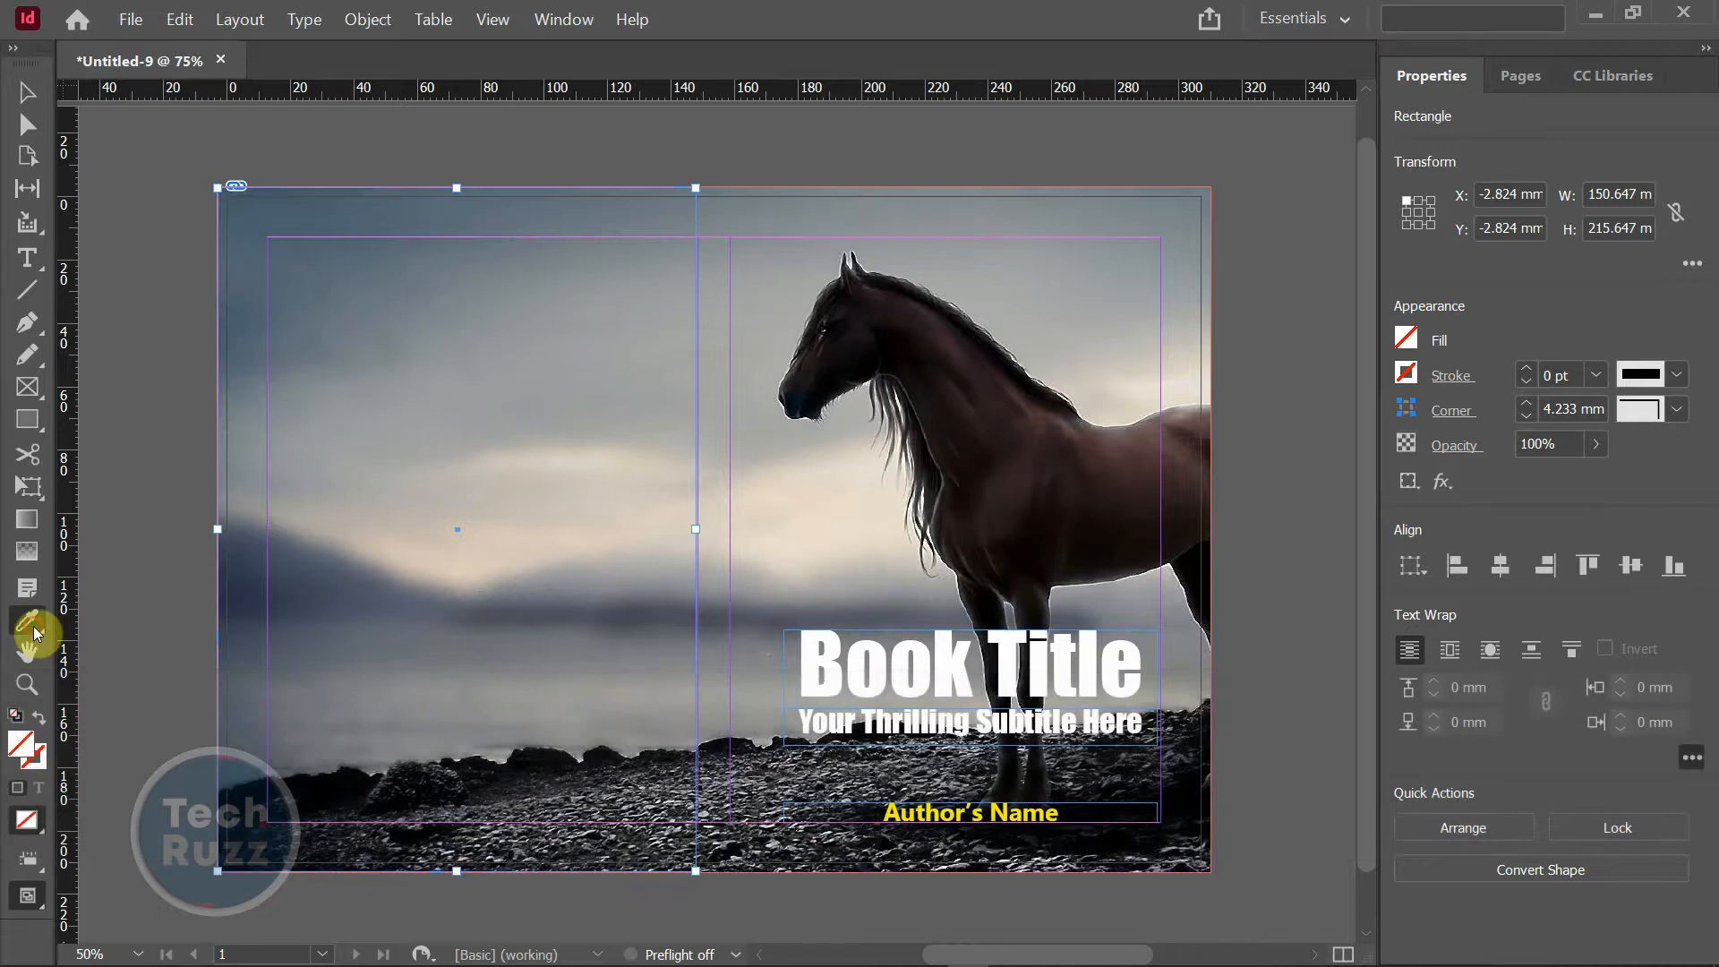
{"action": "left_click", "coordinate": [206, 581]}
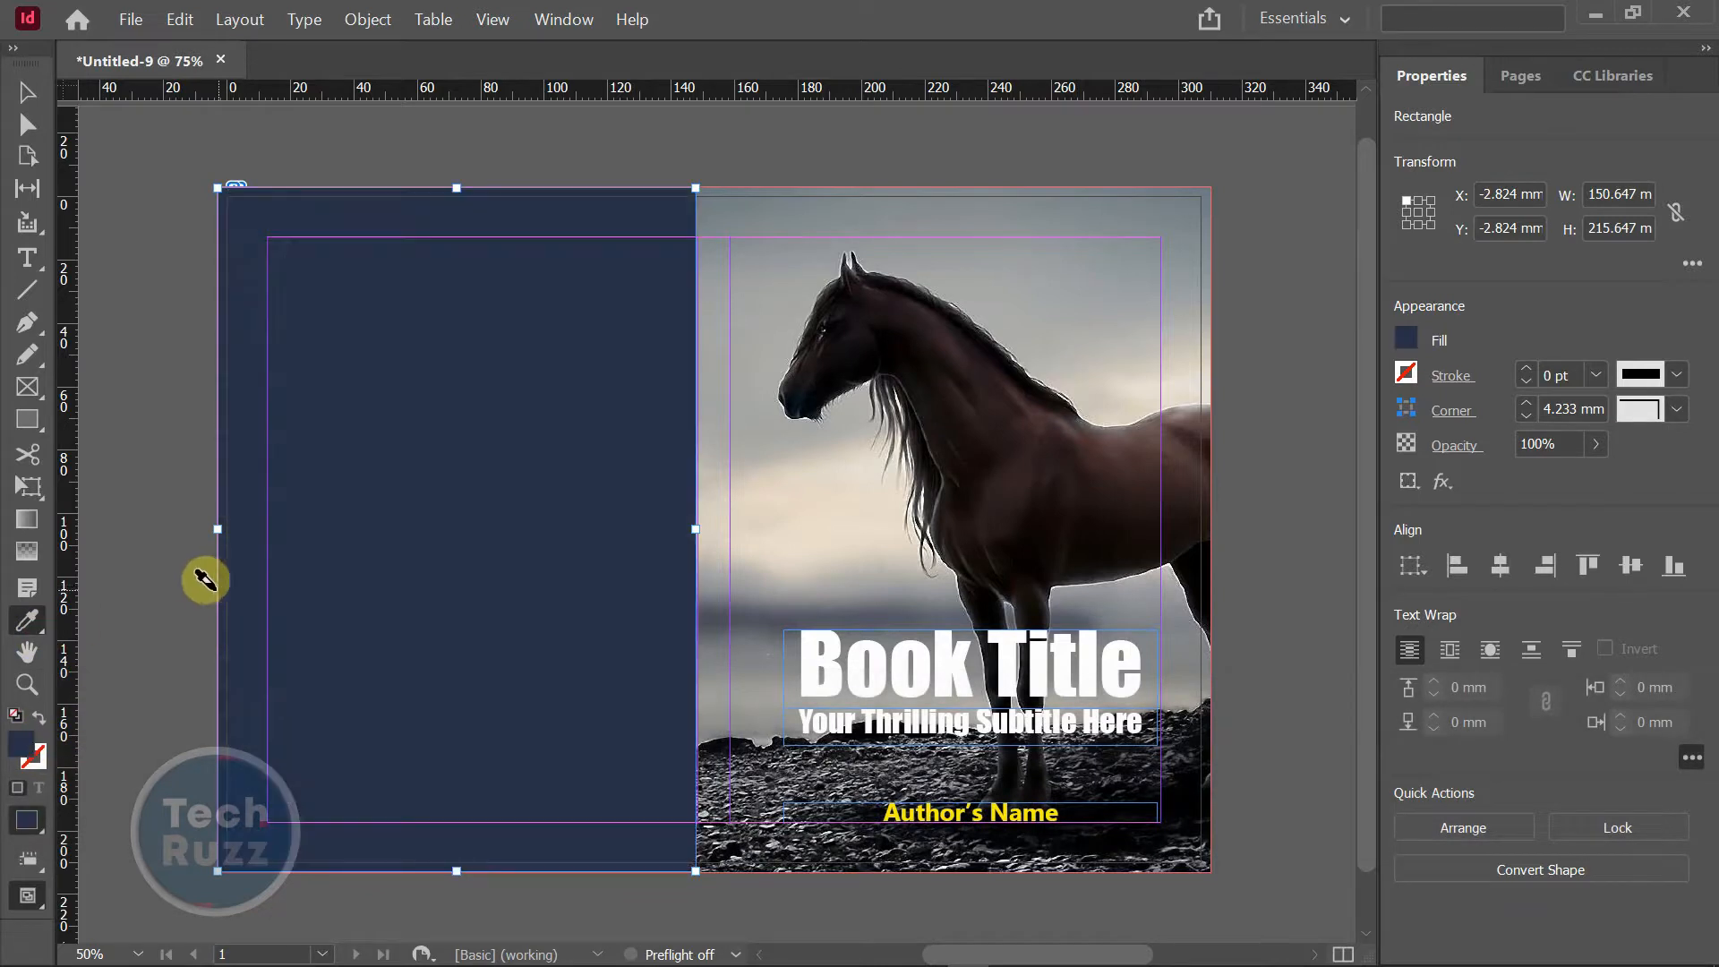
- Fill the back-cover rectangle with [Black], lower its opacity to 84% and deselect it
{"action": "left_click", "coordinate": [1409, 340]}
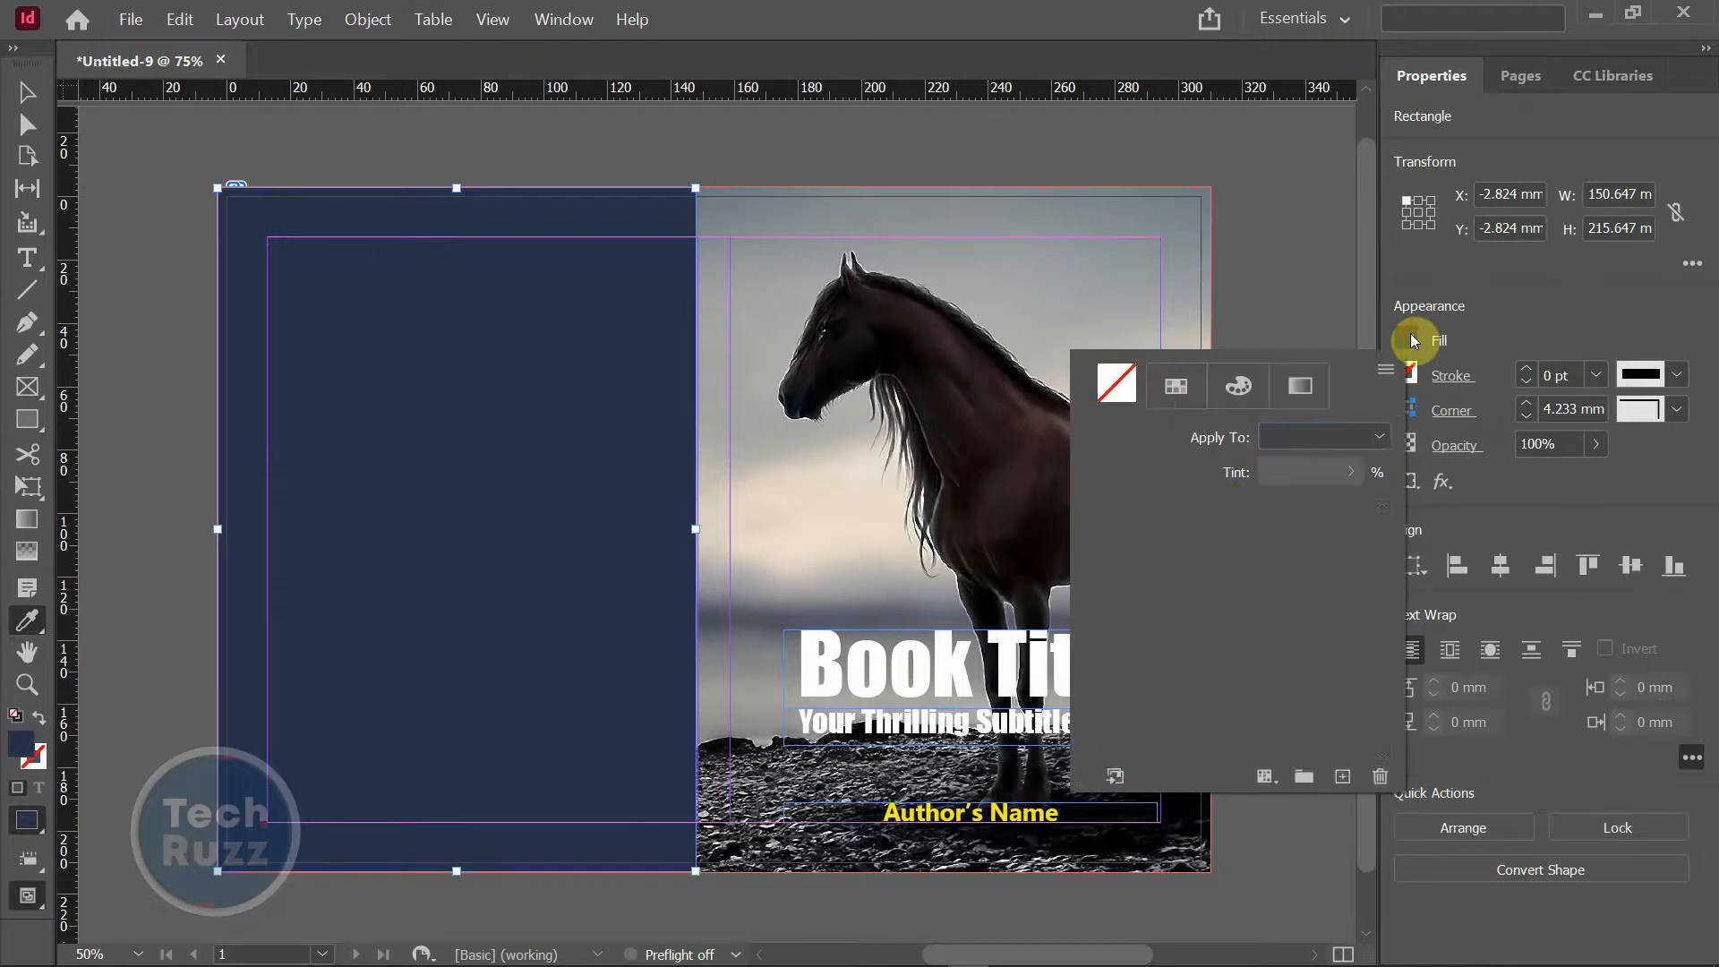
{"action": "left_click", "coordinate": [1136, 600]}
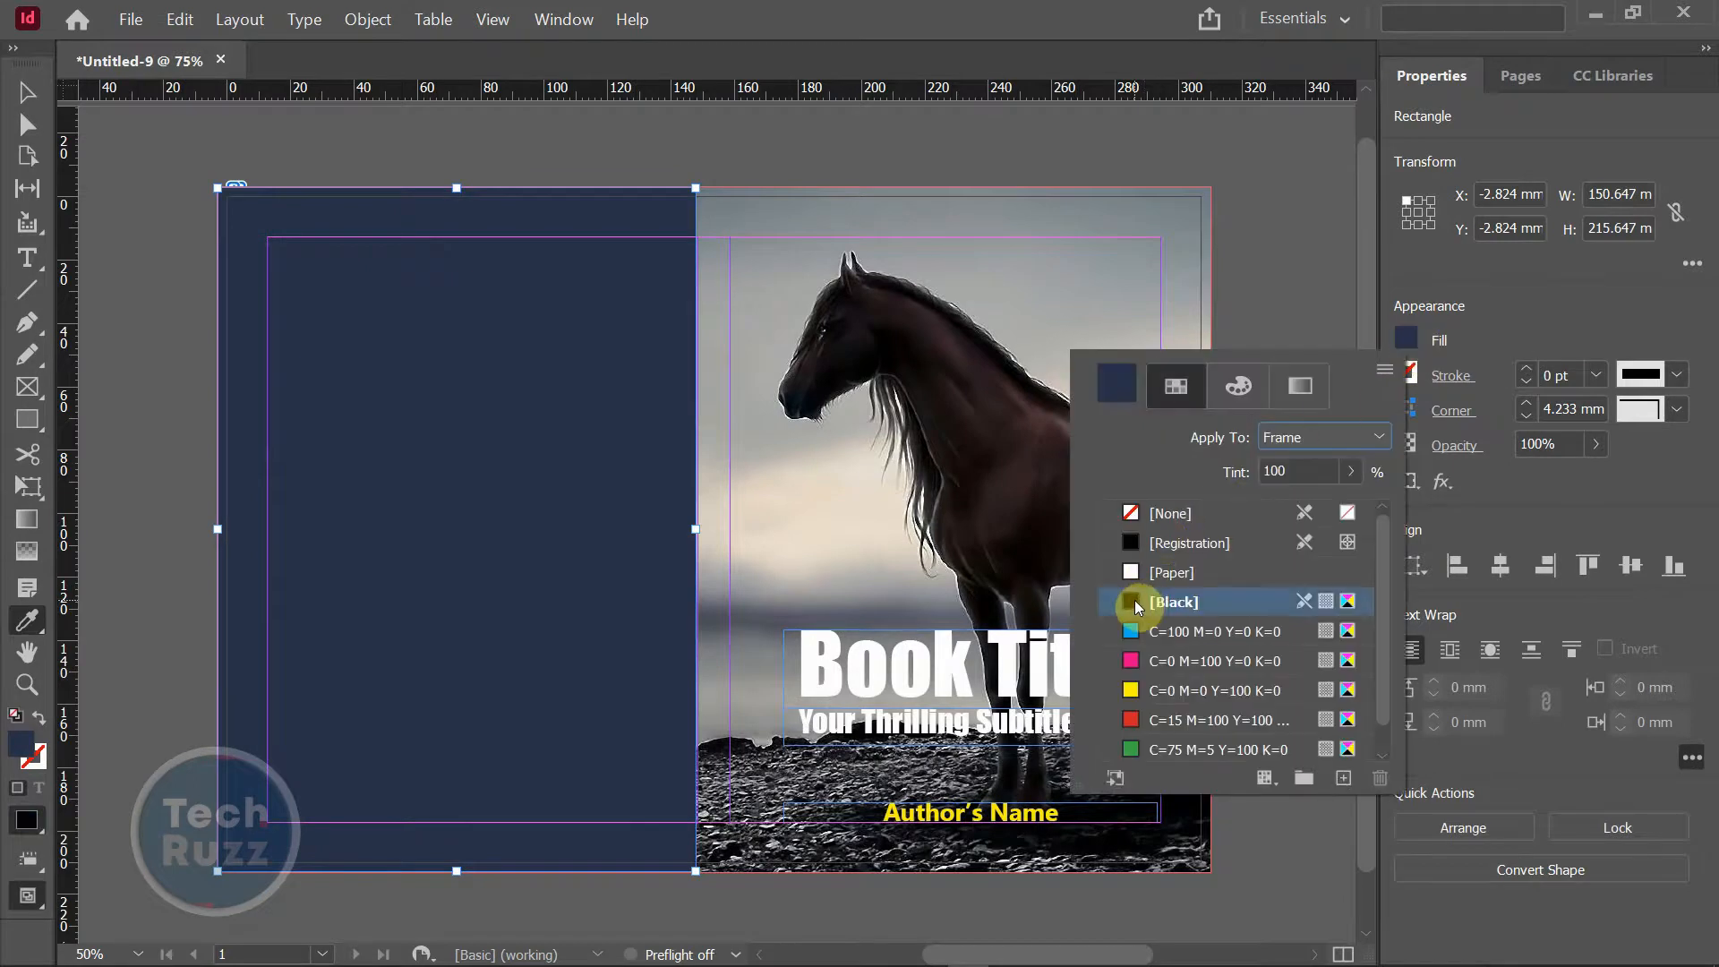
{"action": "left_click", "coordinate": [28, 92]}
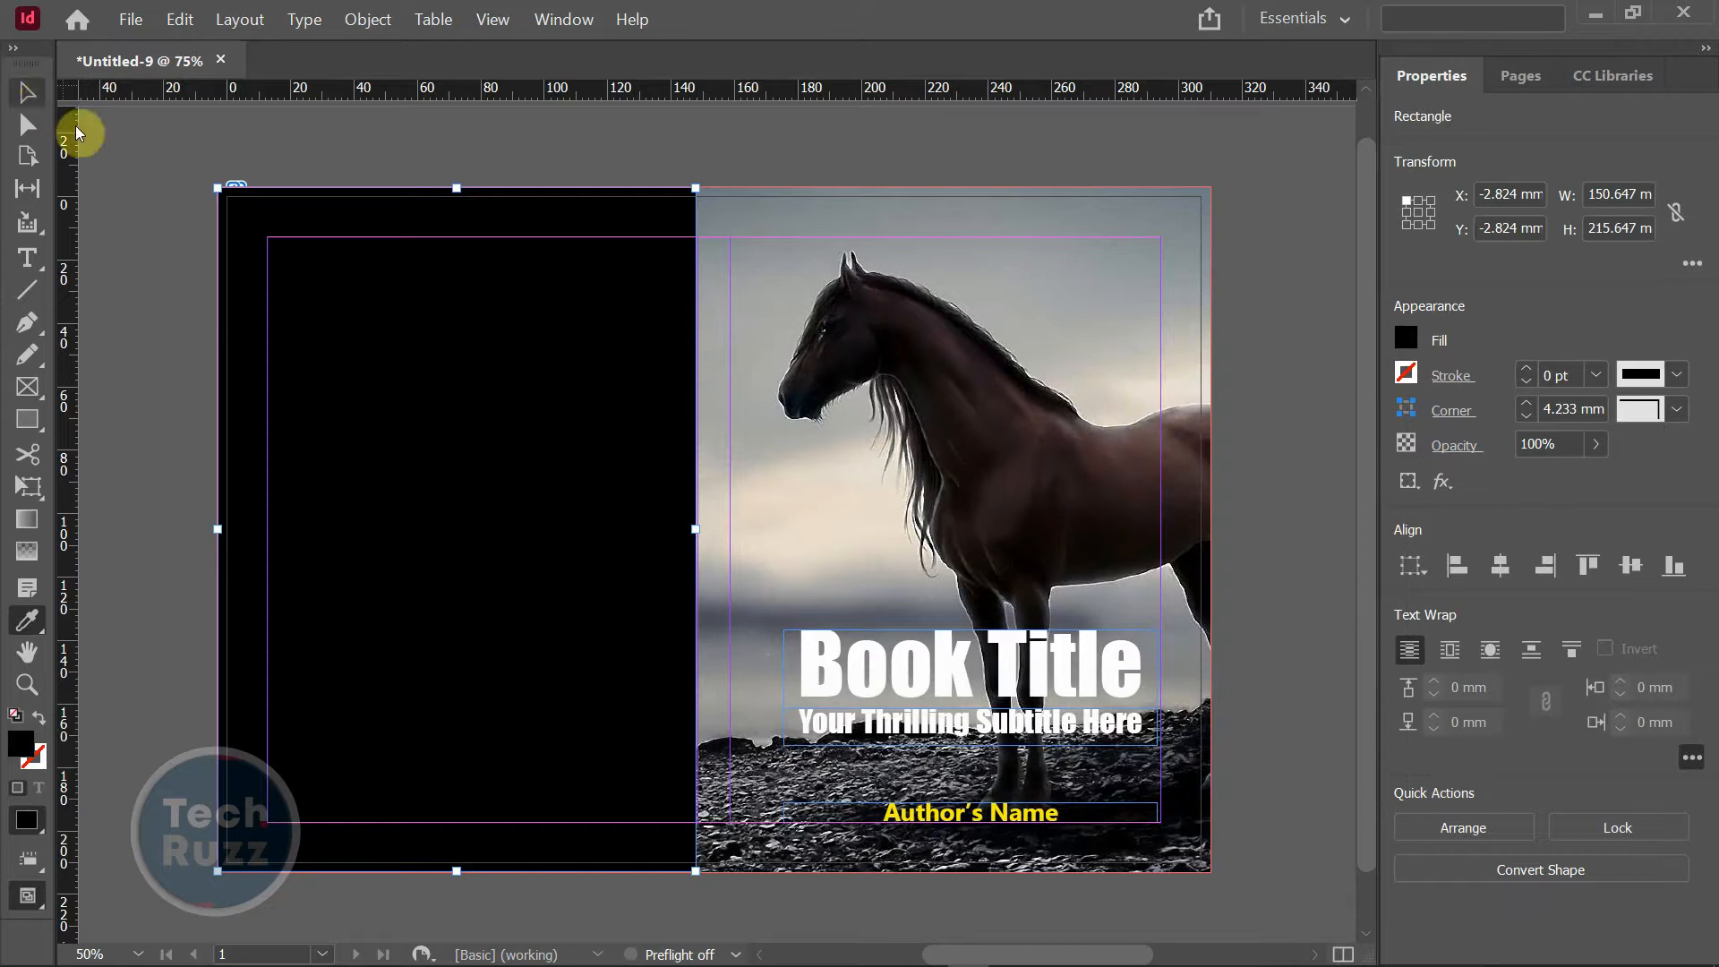
{"action": "left_click", "coordinate": [1596, 444]}
{"action": "left_click_drag", "start_coordinate": [1597, 477], "coordinate": [1586, 482]}
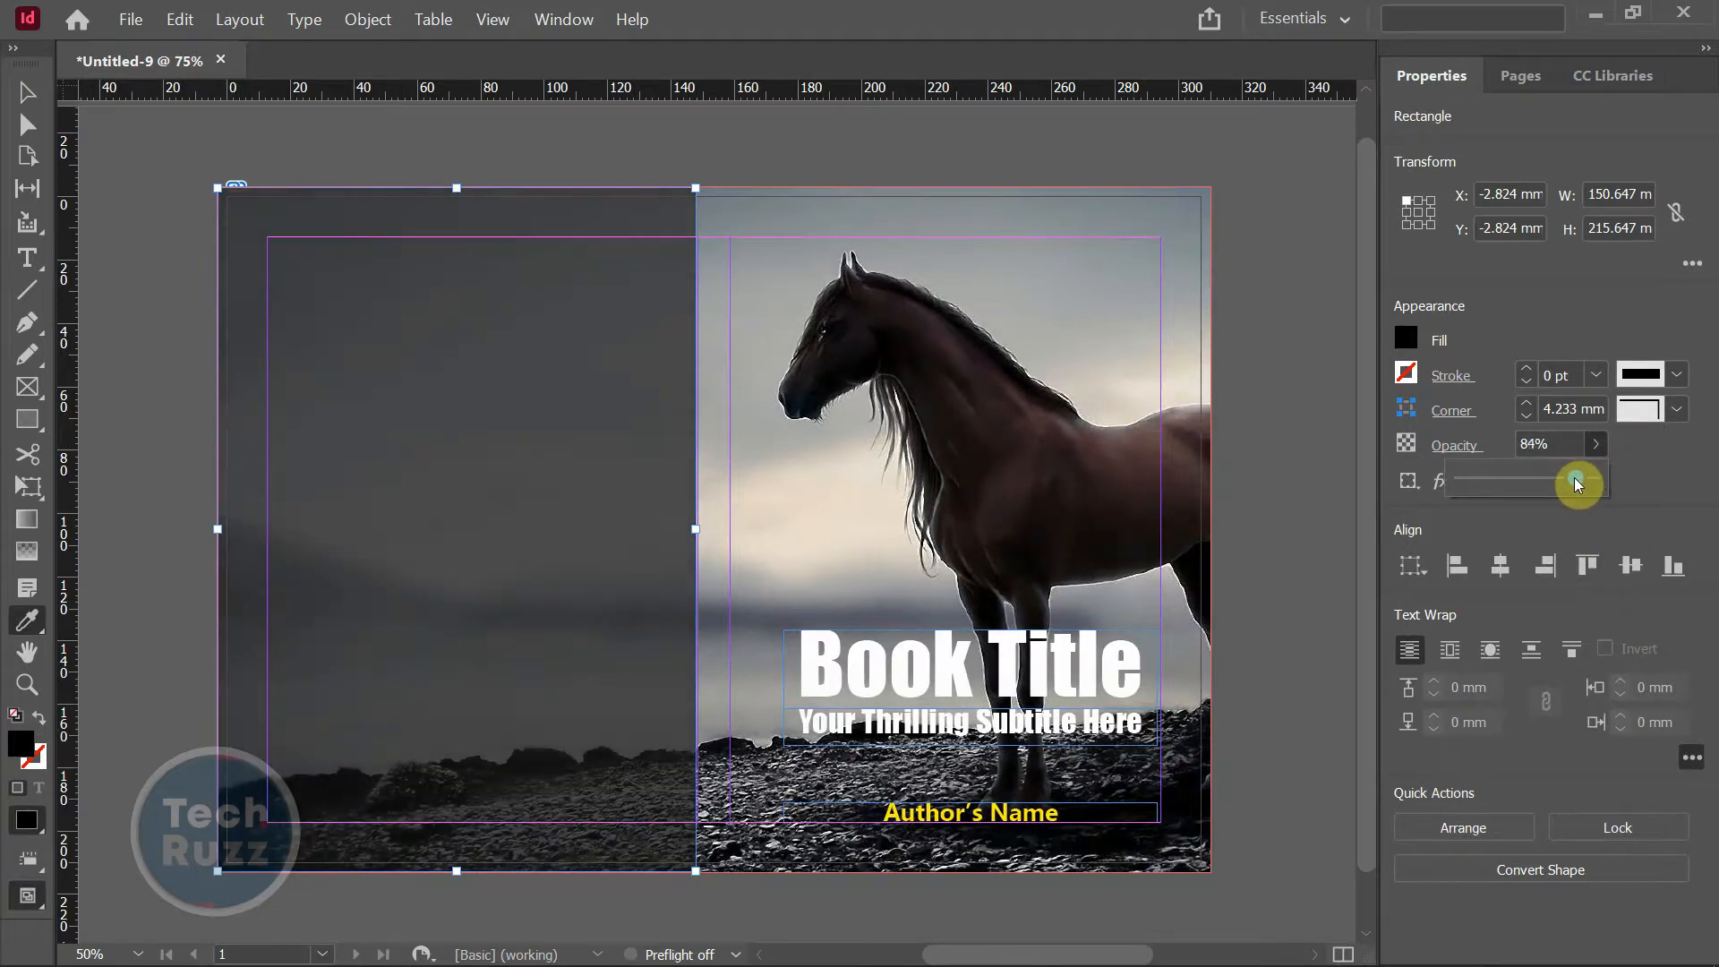
{"action": "left_click", "coordinate": [1311, 251]}
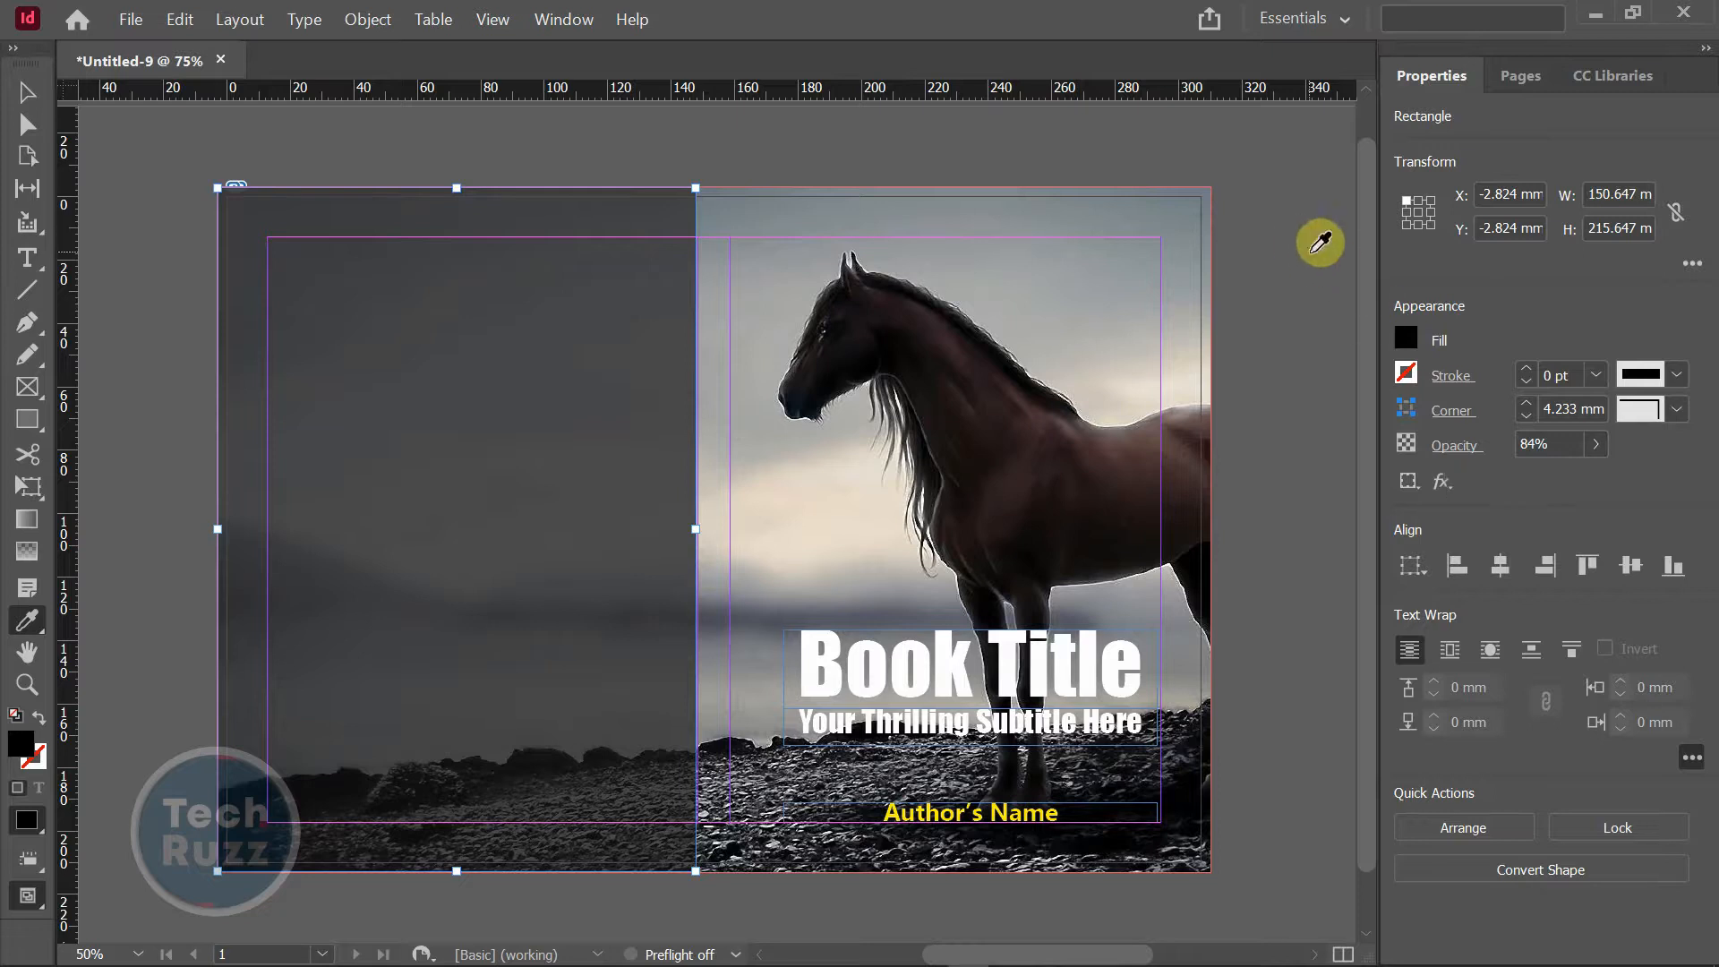
{"action": "left_click", "coordinate": [27, 93]}
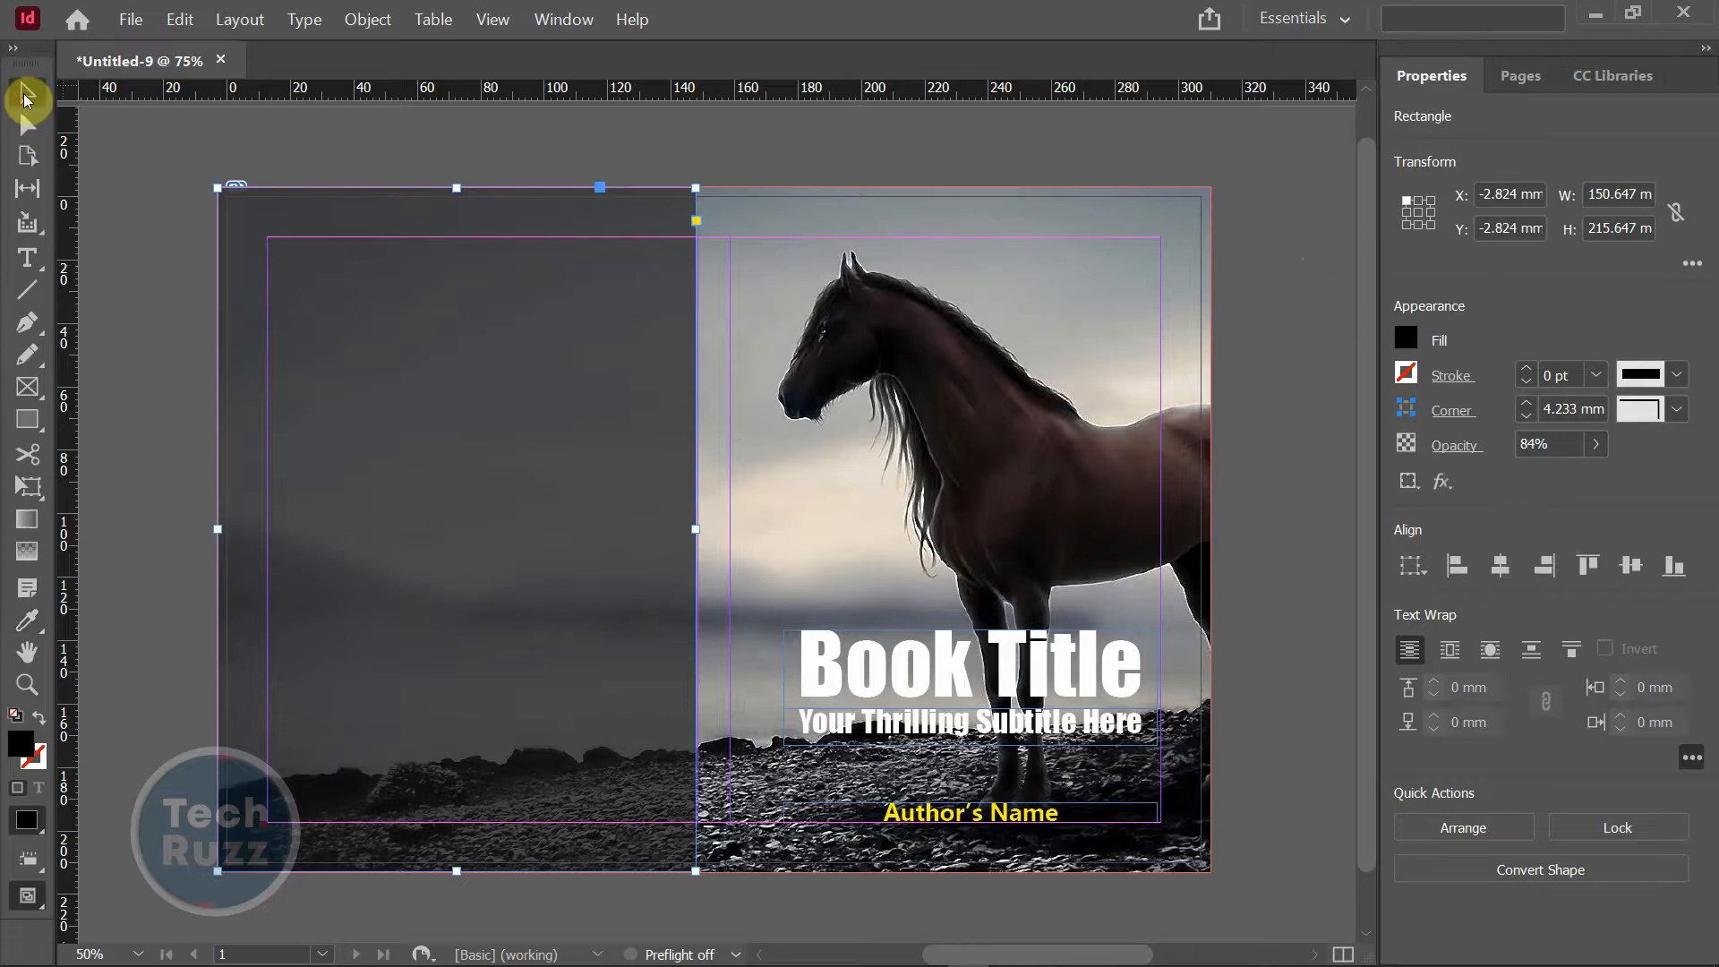
{"action": "left_click", "coordinate": [1263, 214]}
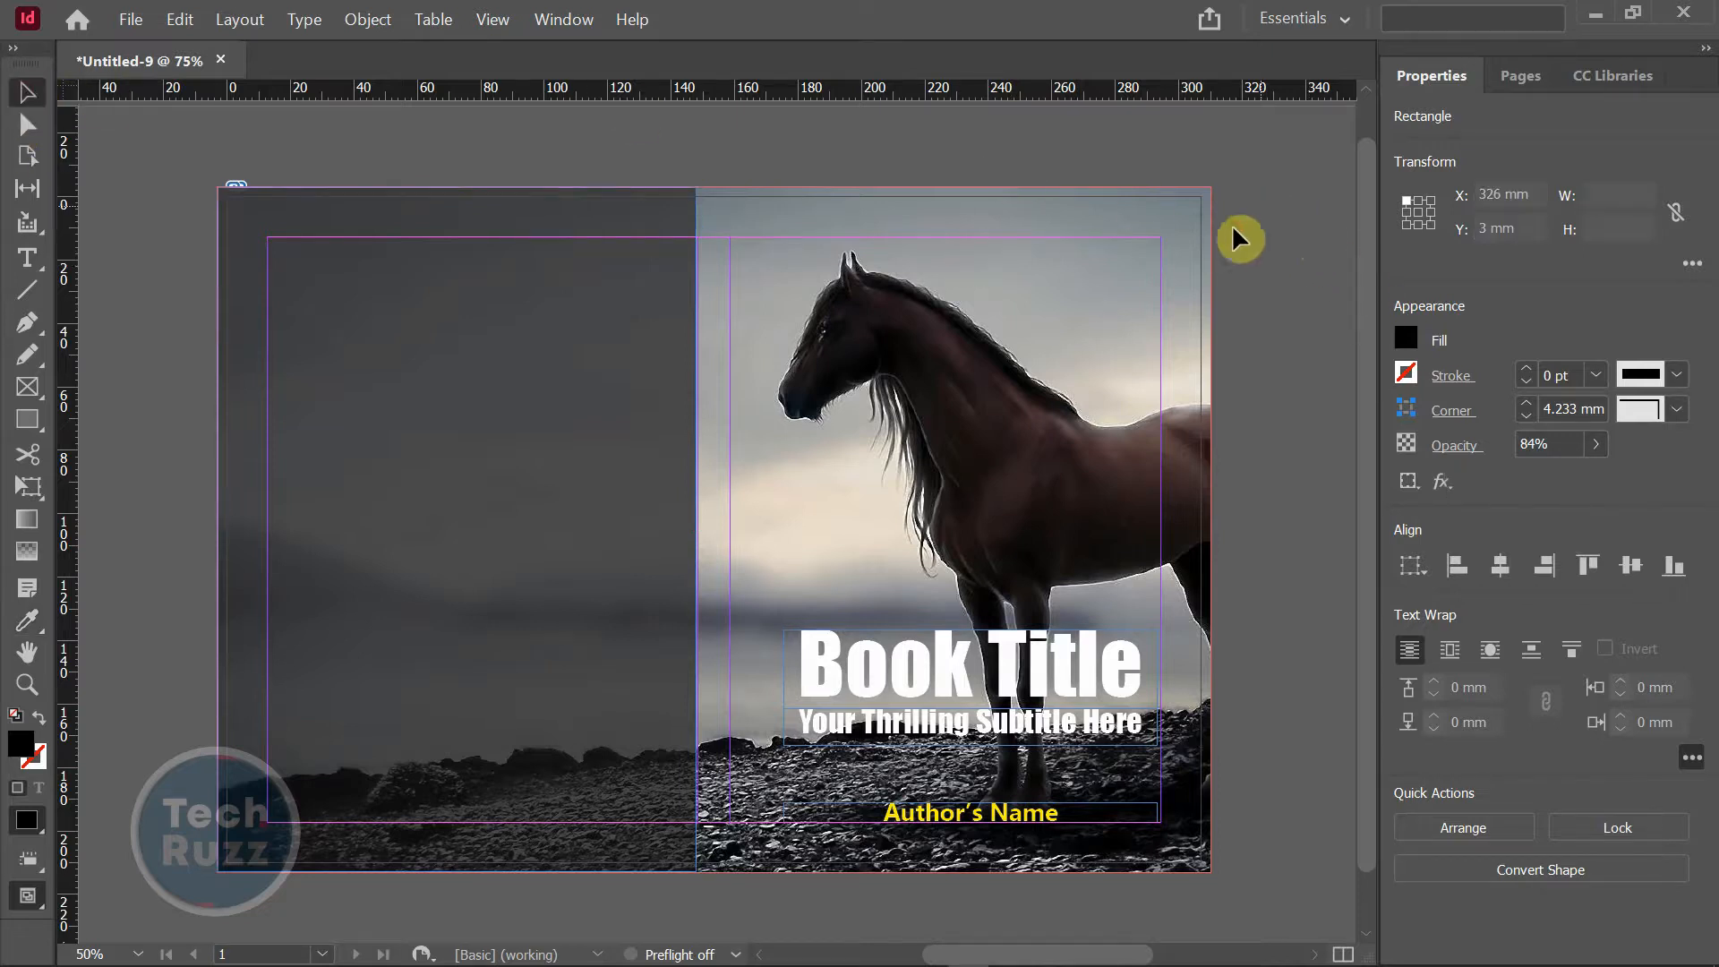
- Duplicate the front cover's Book Title frame onto the upper back cover at X 18.5 mm, Y 34 mm and bring it to the front
{"action": "left_click", "coordinate": [27, 258]}
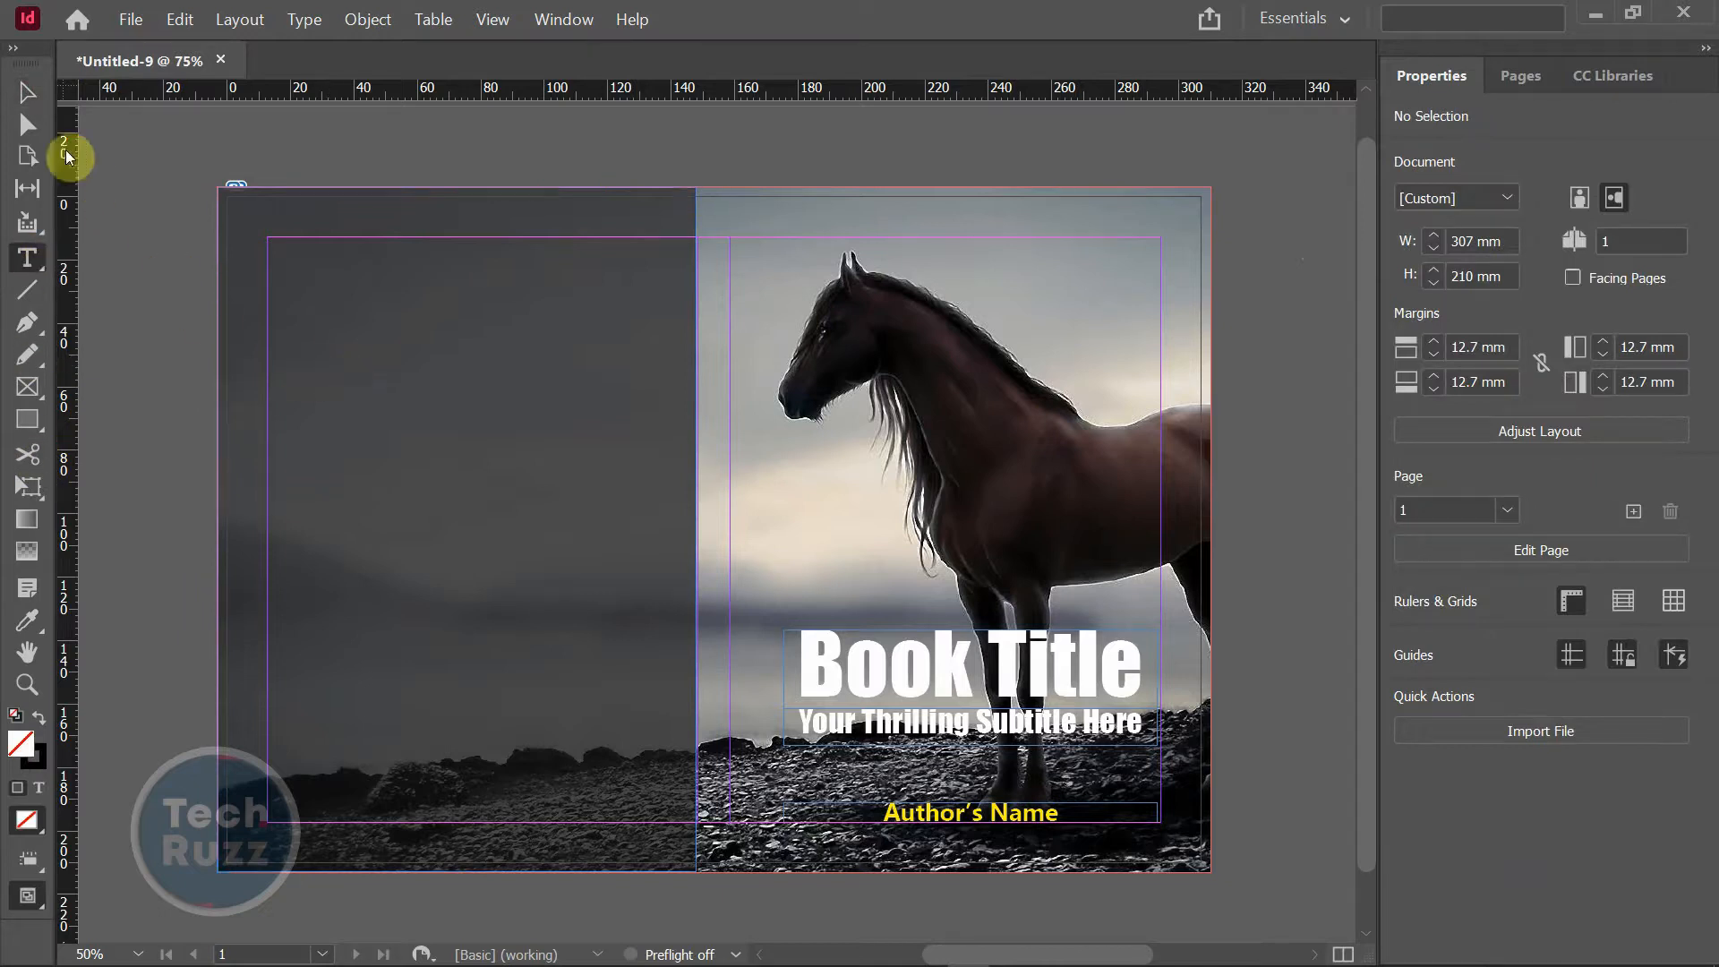
{"action": "left_click", "coordinate": [24, 91]}
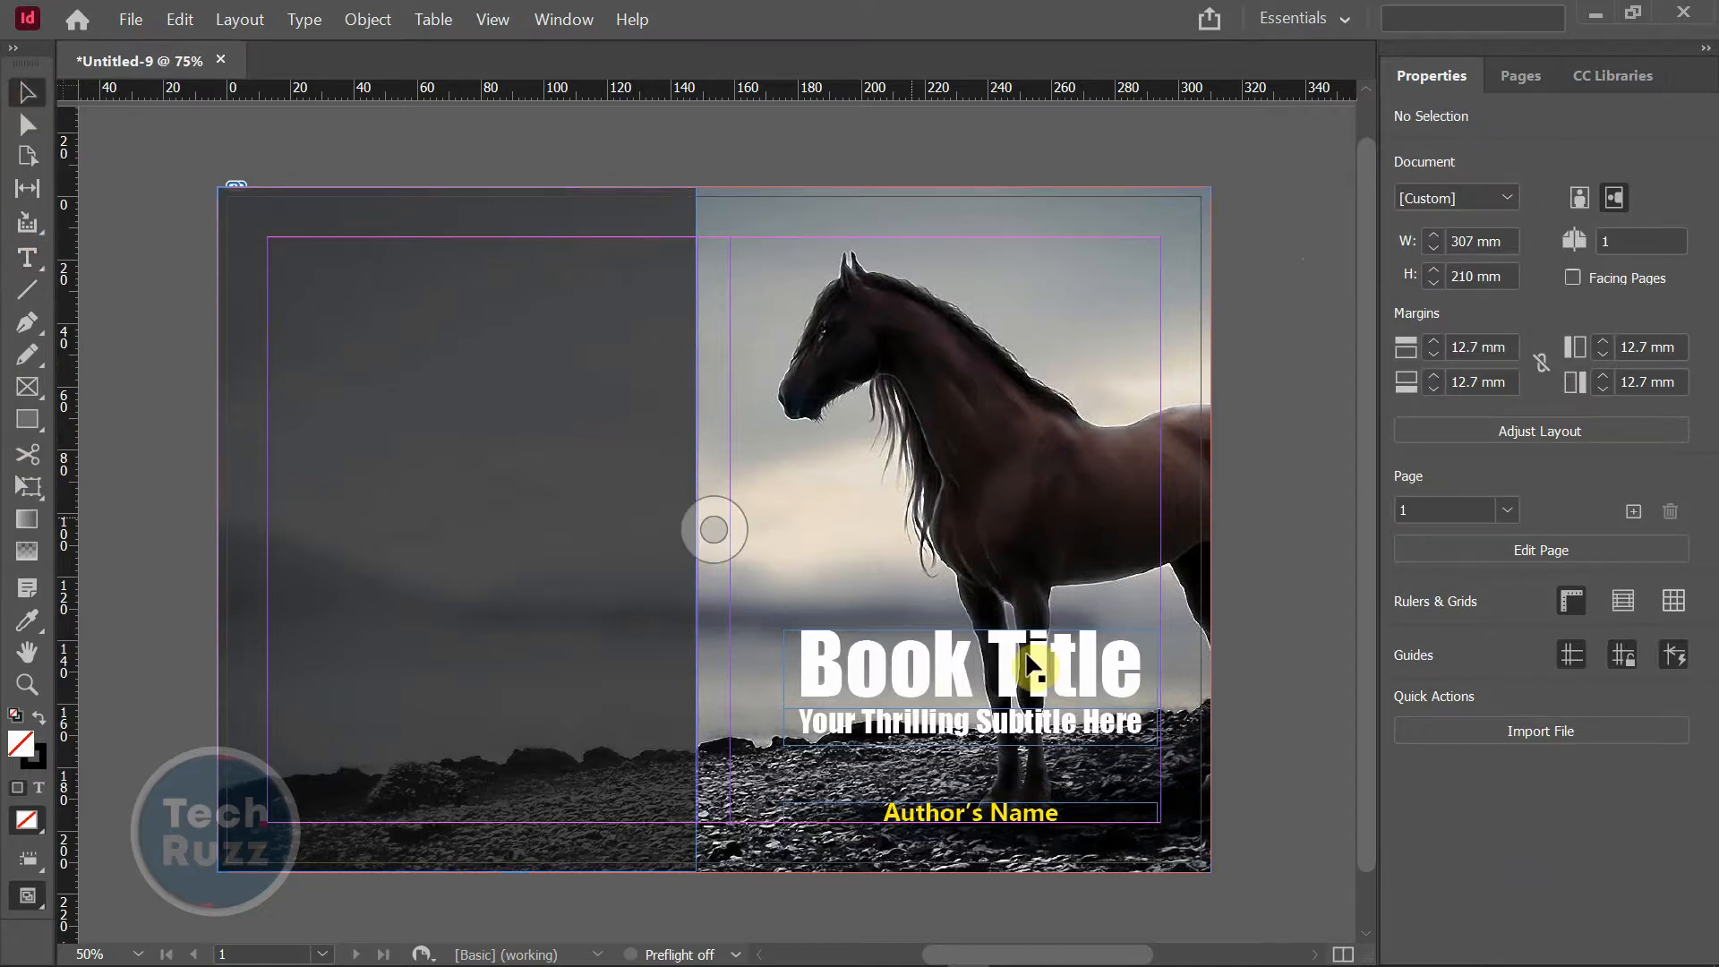
{"action": "left_click", "coordinate": [965, 683], "text": "alt"}
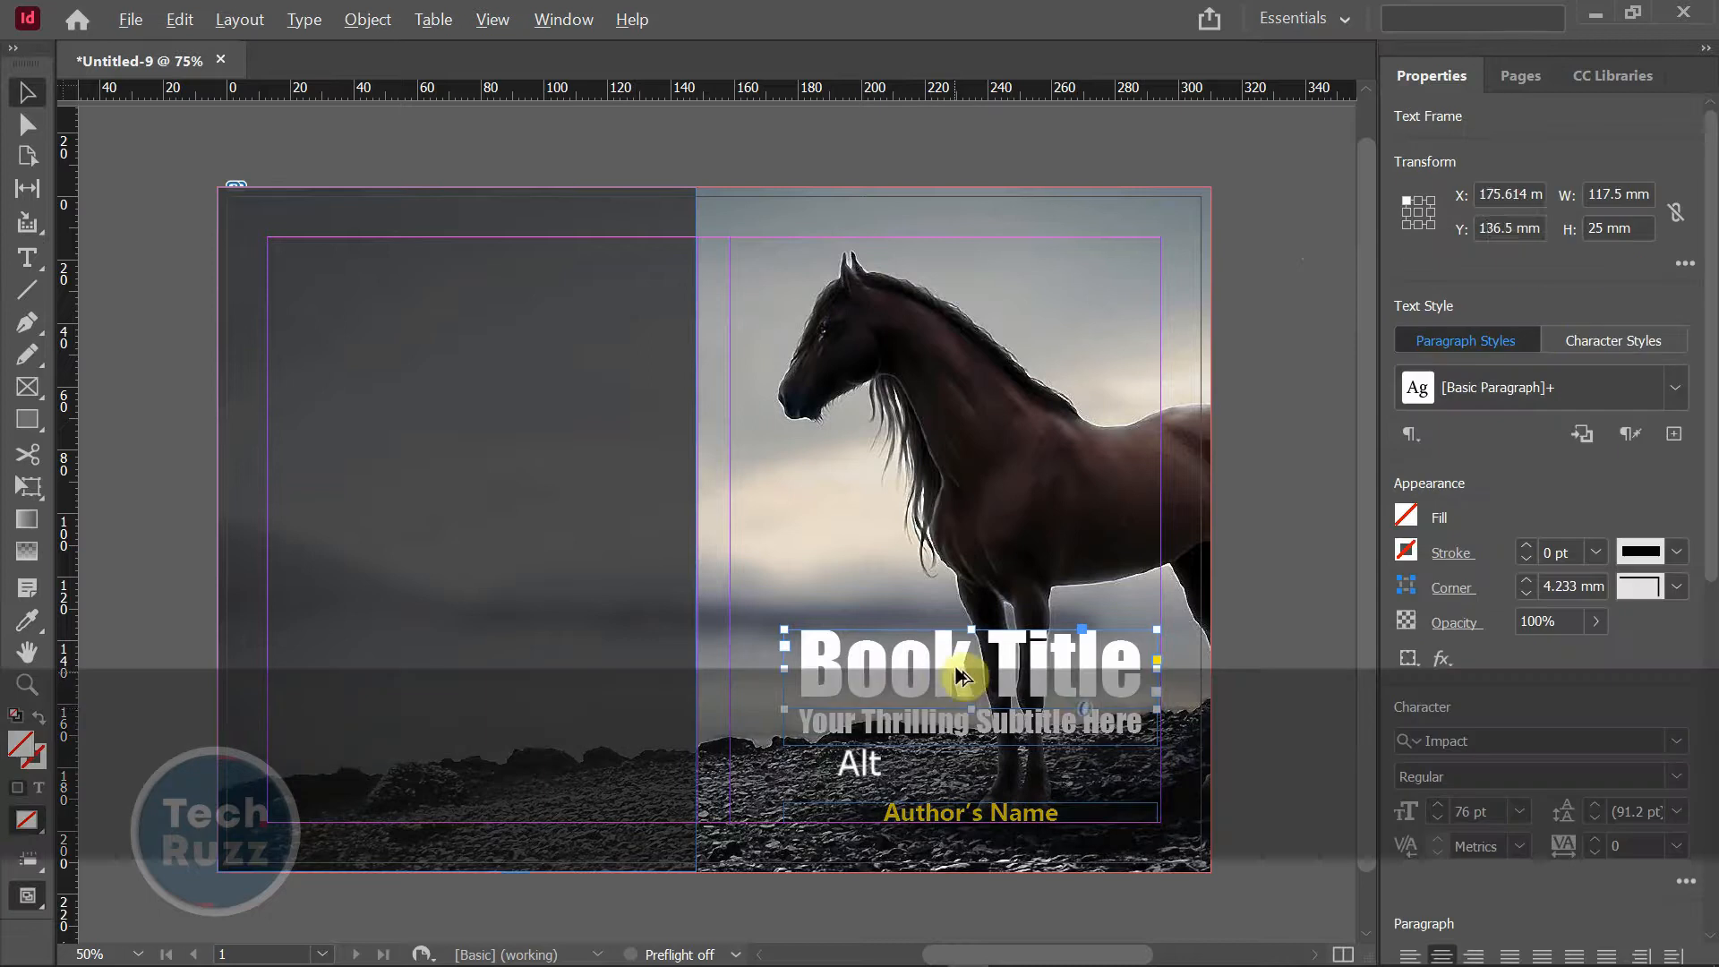
{"action": "left_click_drag", "start_coordinate": [960, 672], "coordinate": [468, 346]}
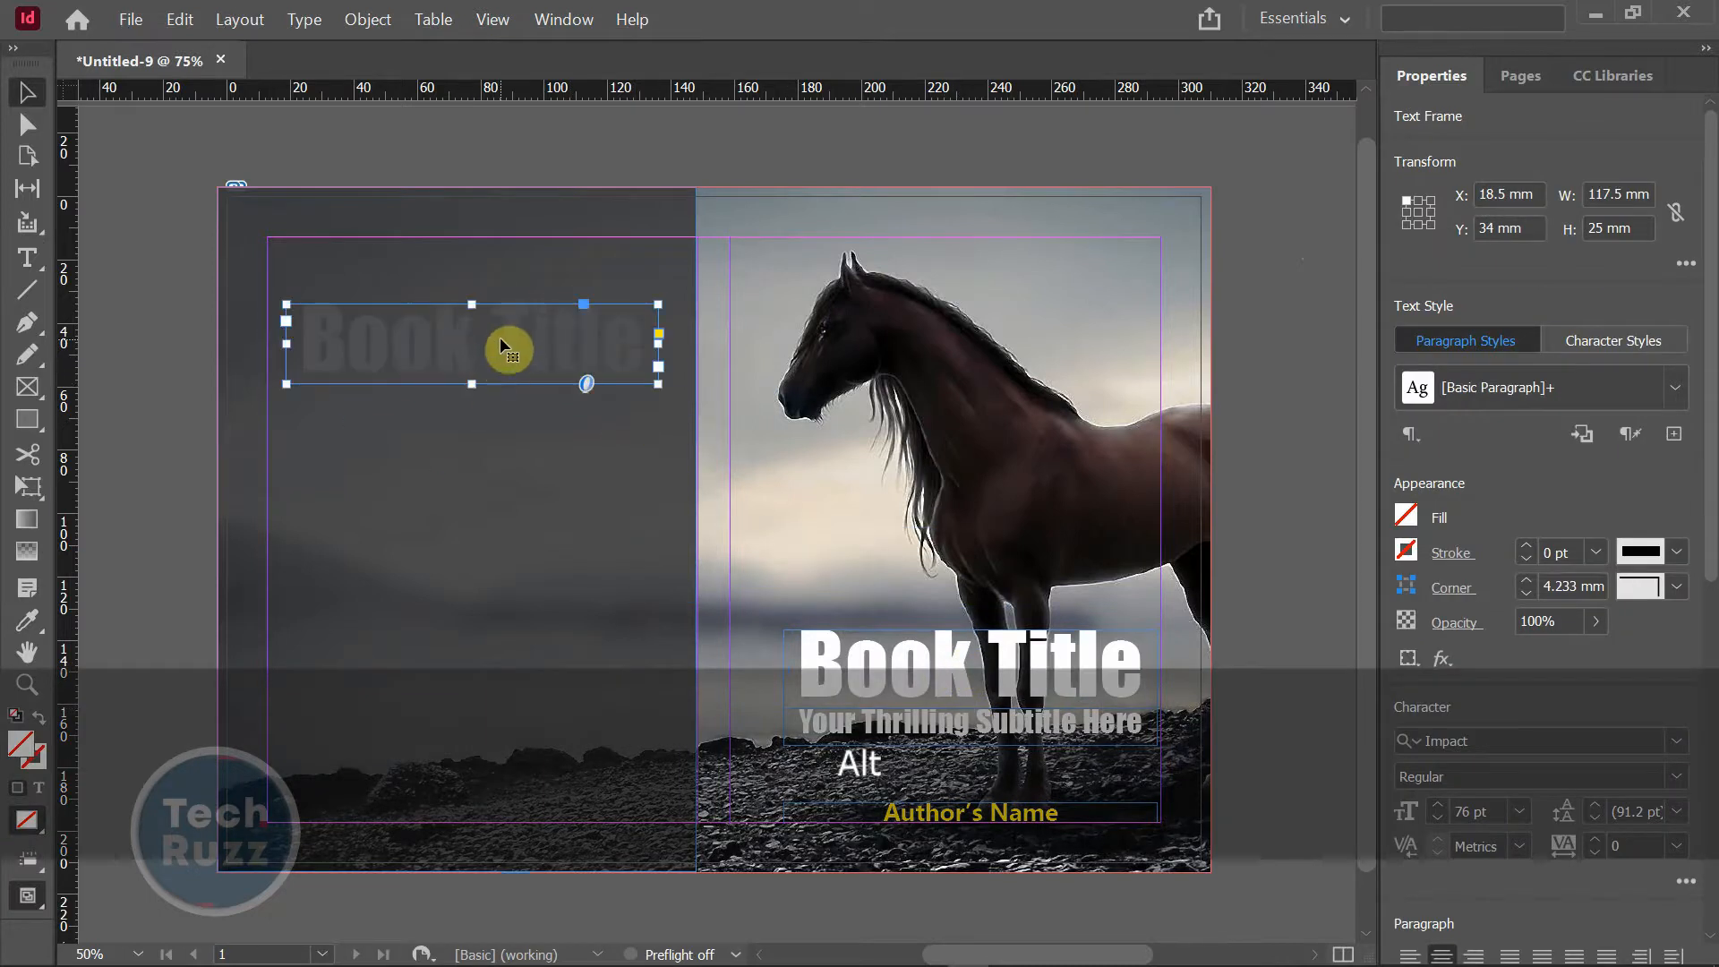
{"action": "right_click", "coordinate": [500, 336]}
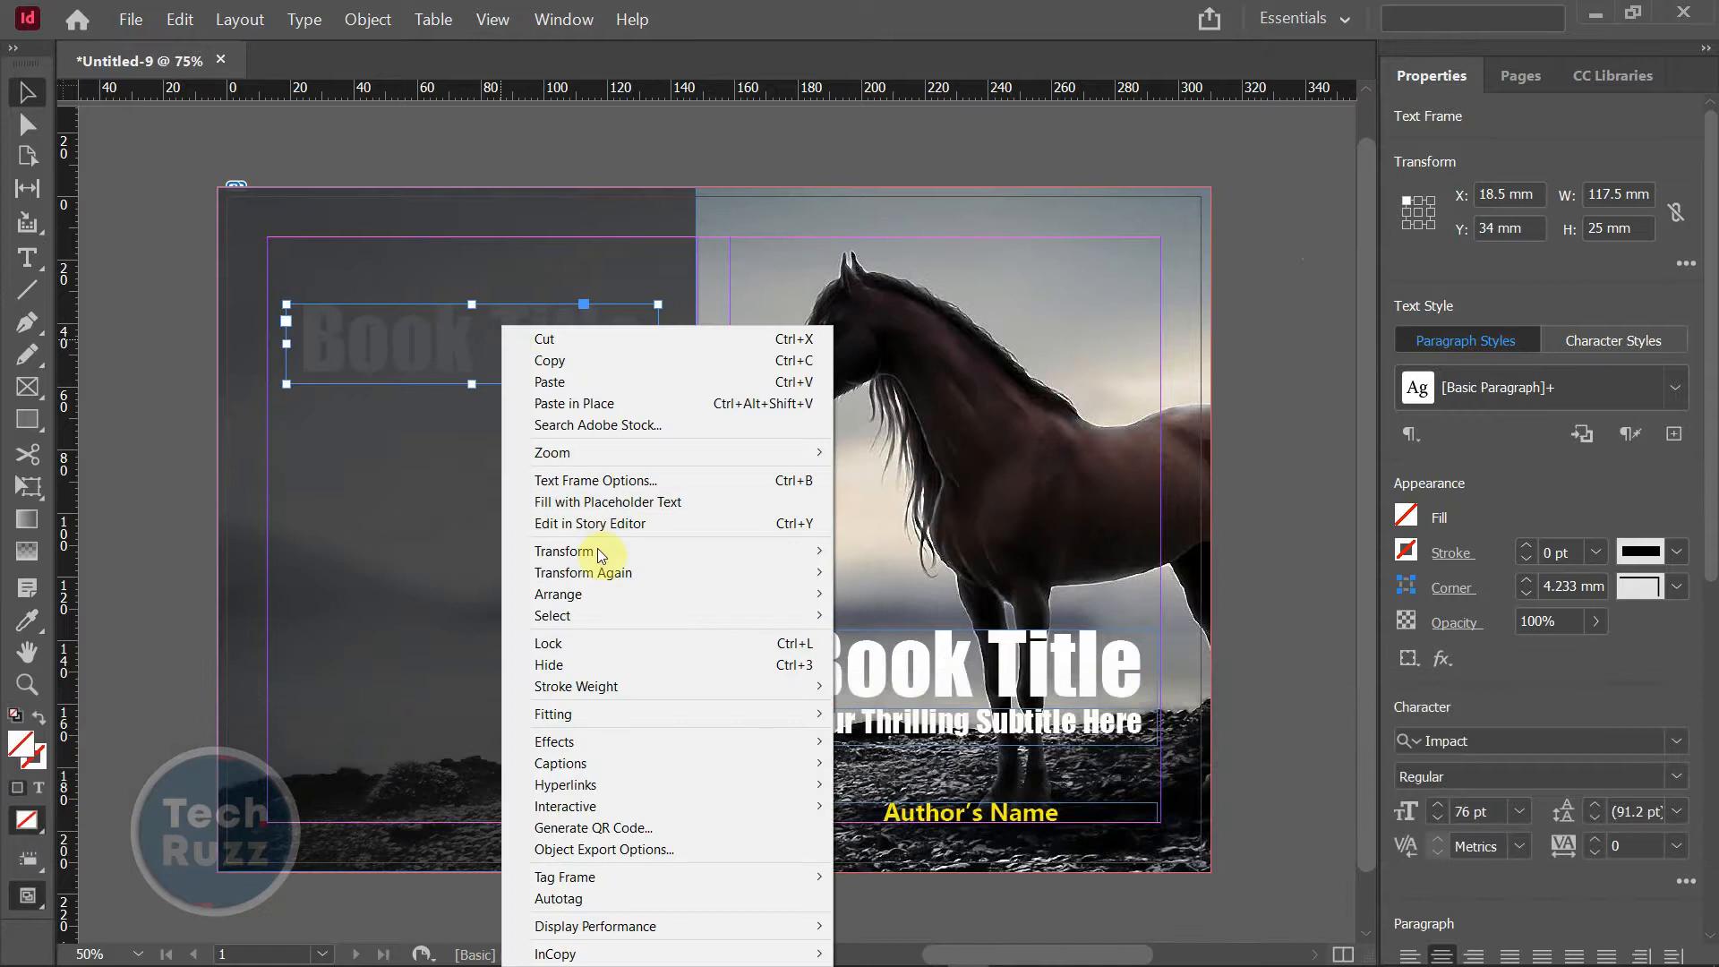
{"action": "mouse_move", "coordinate": [604, 598]}
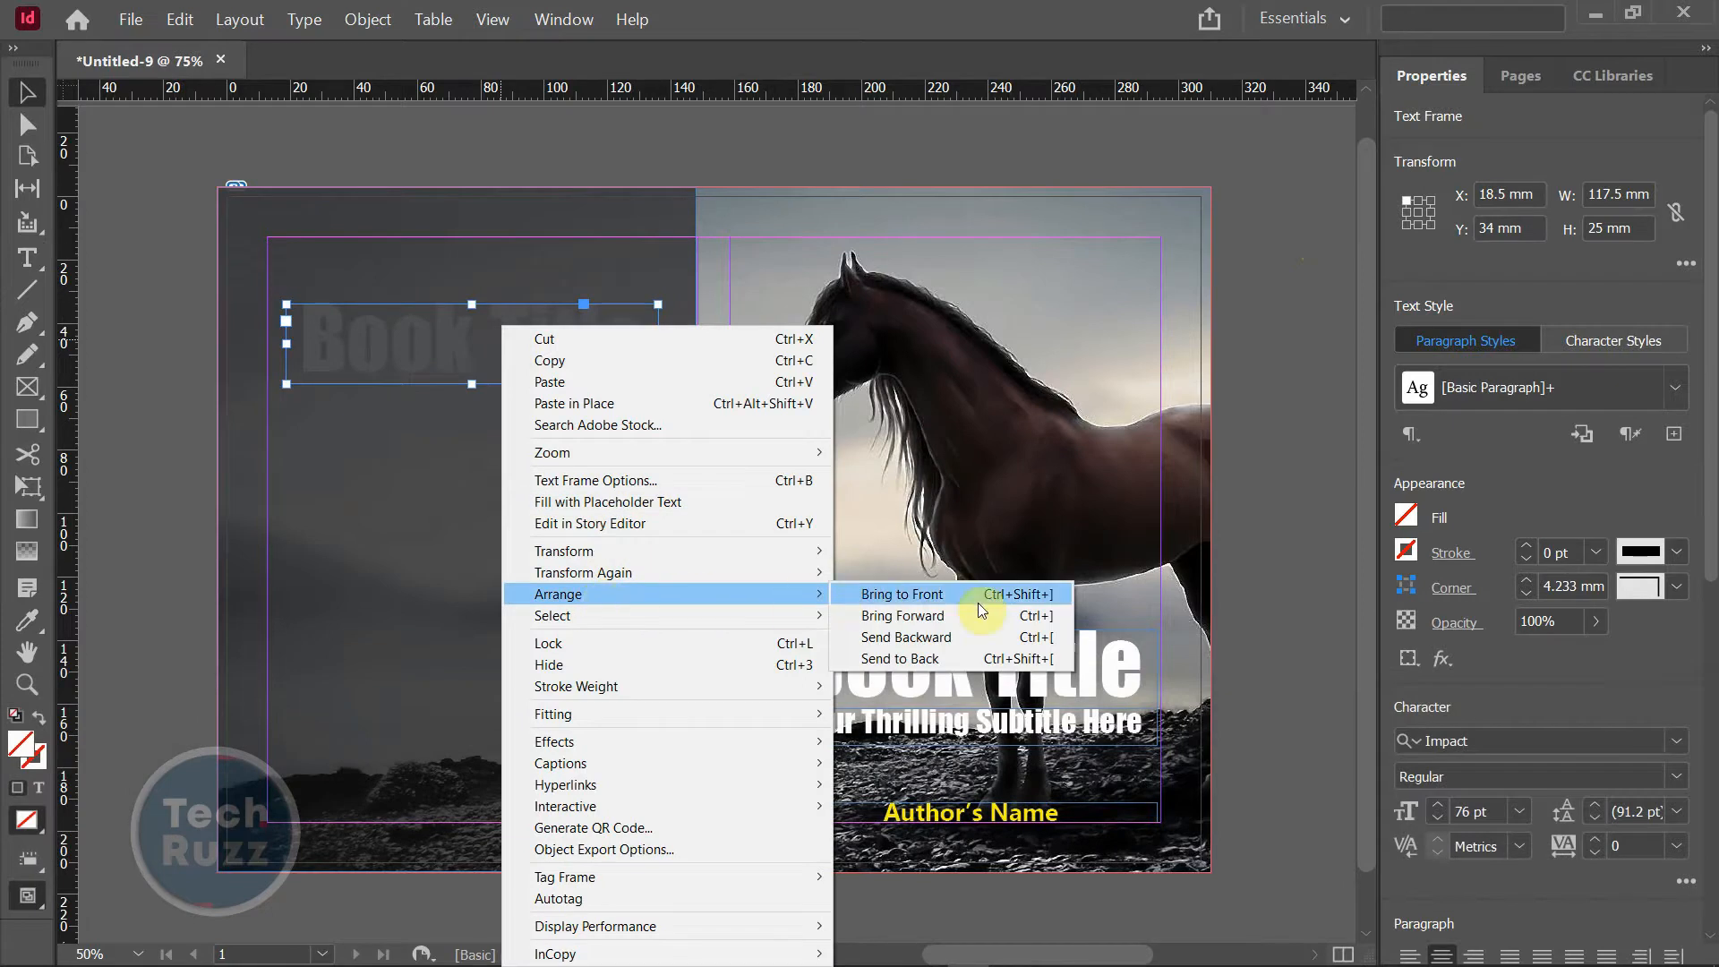
{"action": "left_click", "coordinate": [903, 594]}
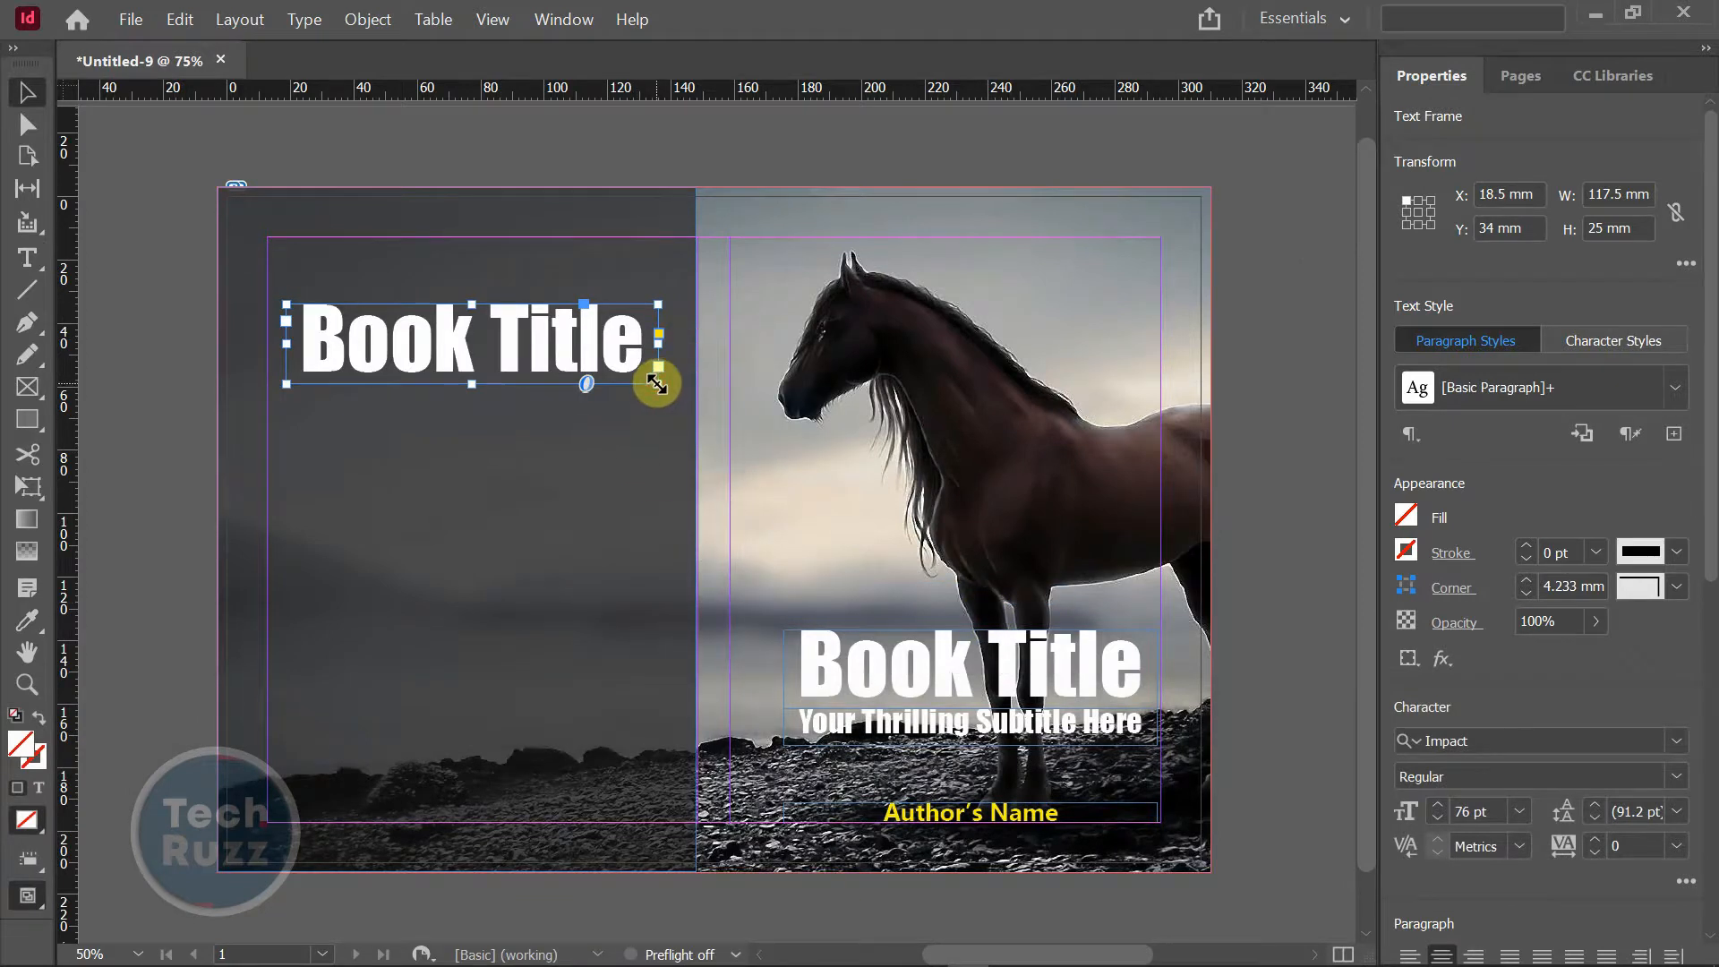
- Scale the back-cover title with its text to 70.5 × 15 mm, move it to X 41.5 mm, Y 34 mm and deselect it
{"action": "left_click_drag", "start_coordinate": [657, 383], "coordinate": [569, 368]}
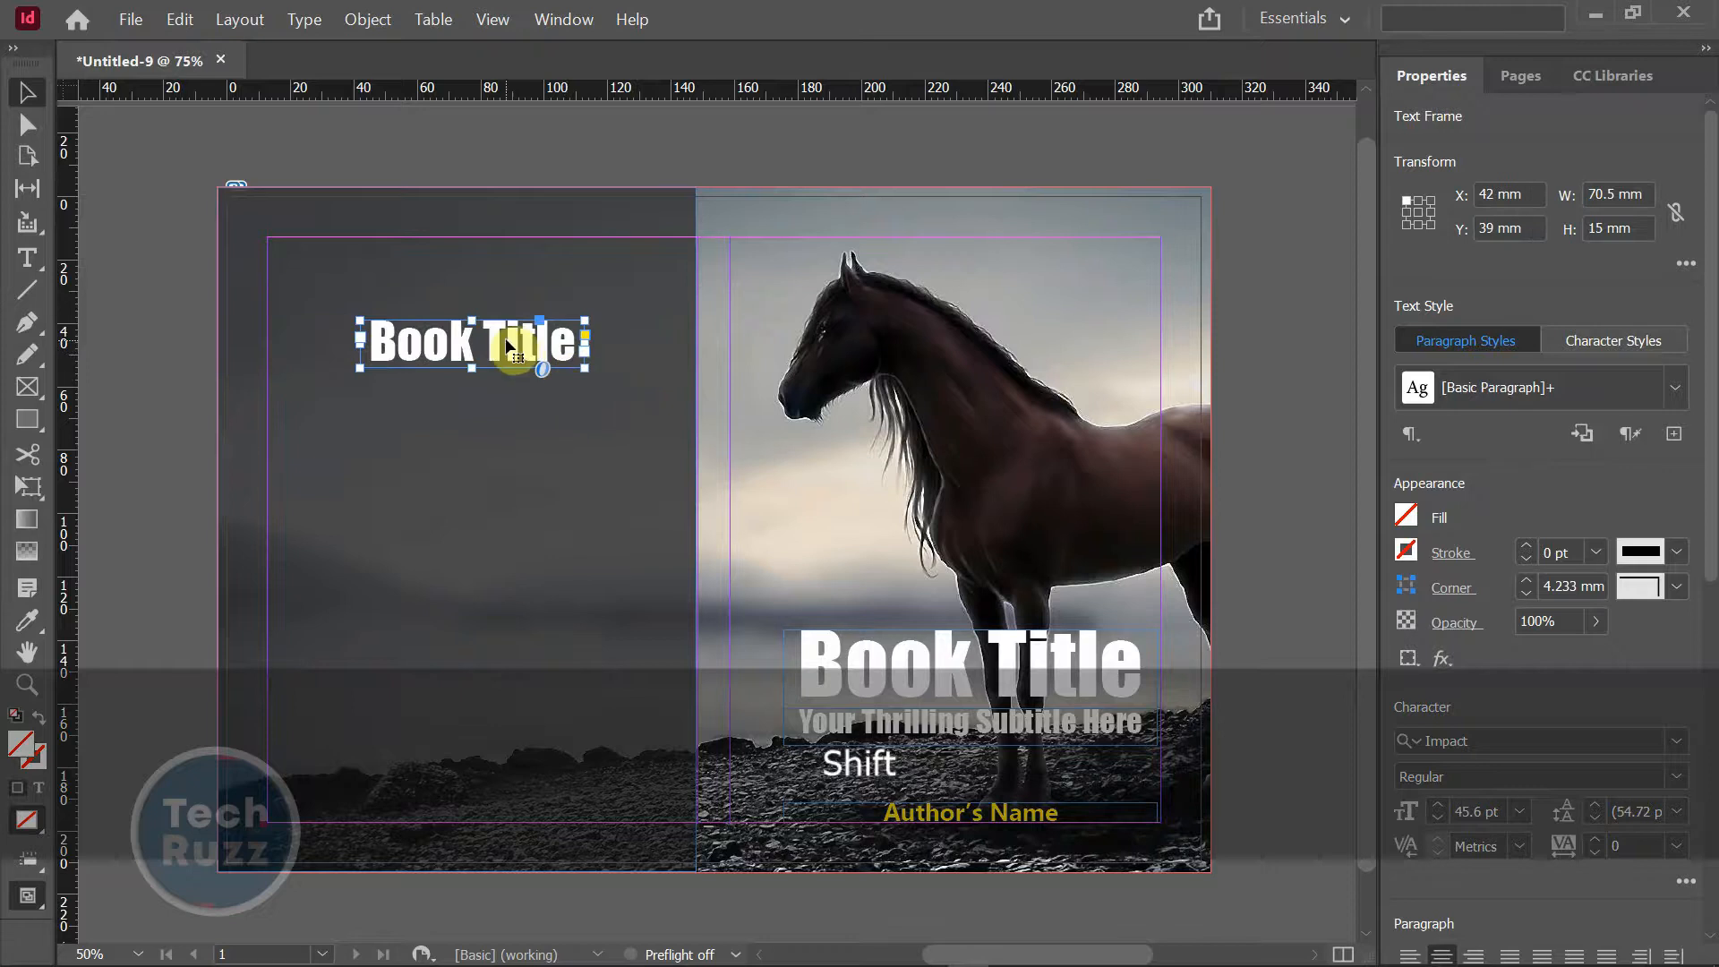
{"action": "left_click_drag", "start_coordinate": [505, 335], "coordinate": [505, 329]}
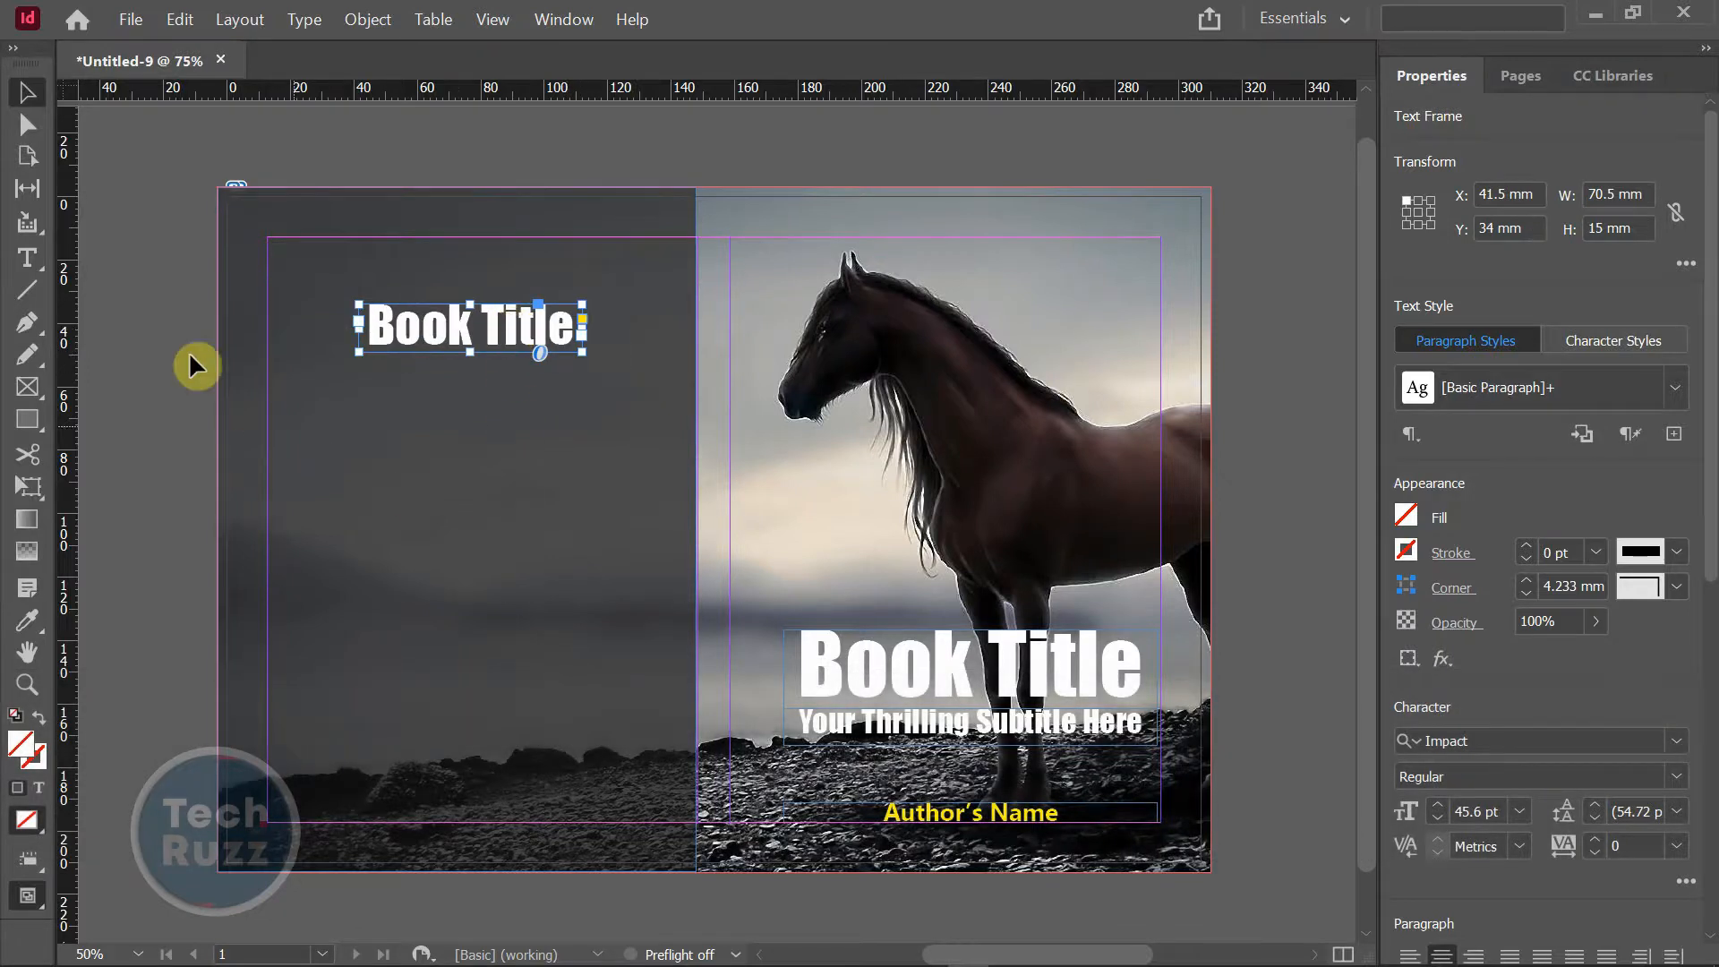
{"action": "left_click", "coordinate": [149, 322]}
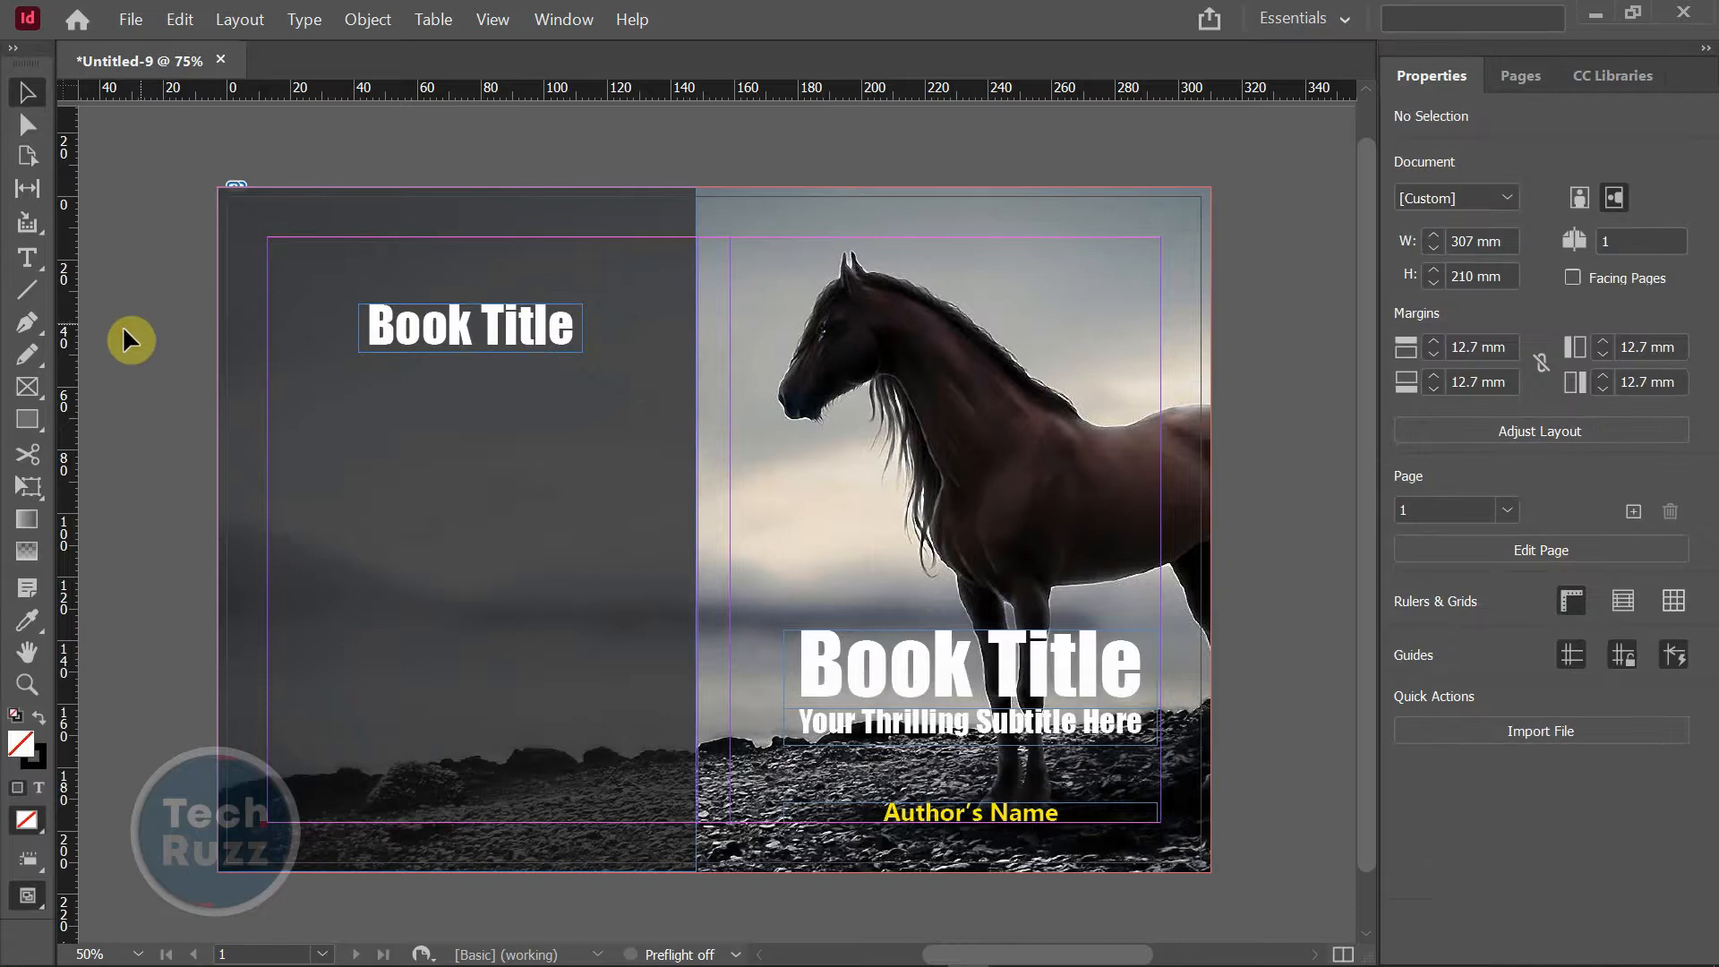
- Draw a 15.7 × 15 mm rectangle between the back cover's outer bleed edge and margin, filled with yellow C=0 M=0 Y=100 K=0
{"action": "left_click", "coordinate": [27, 419]}
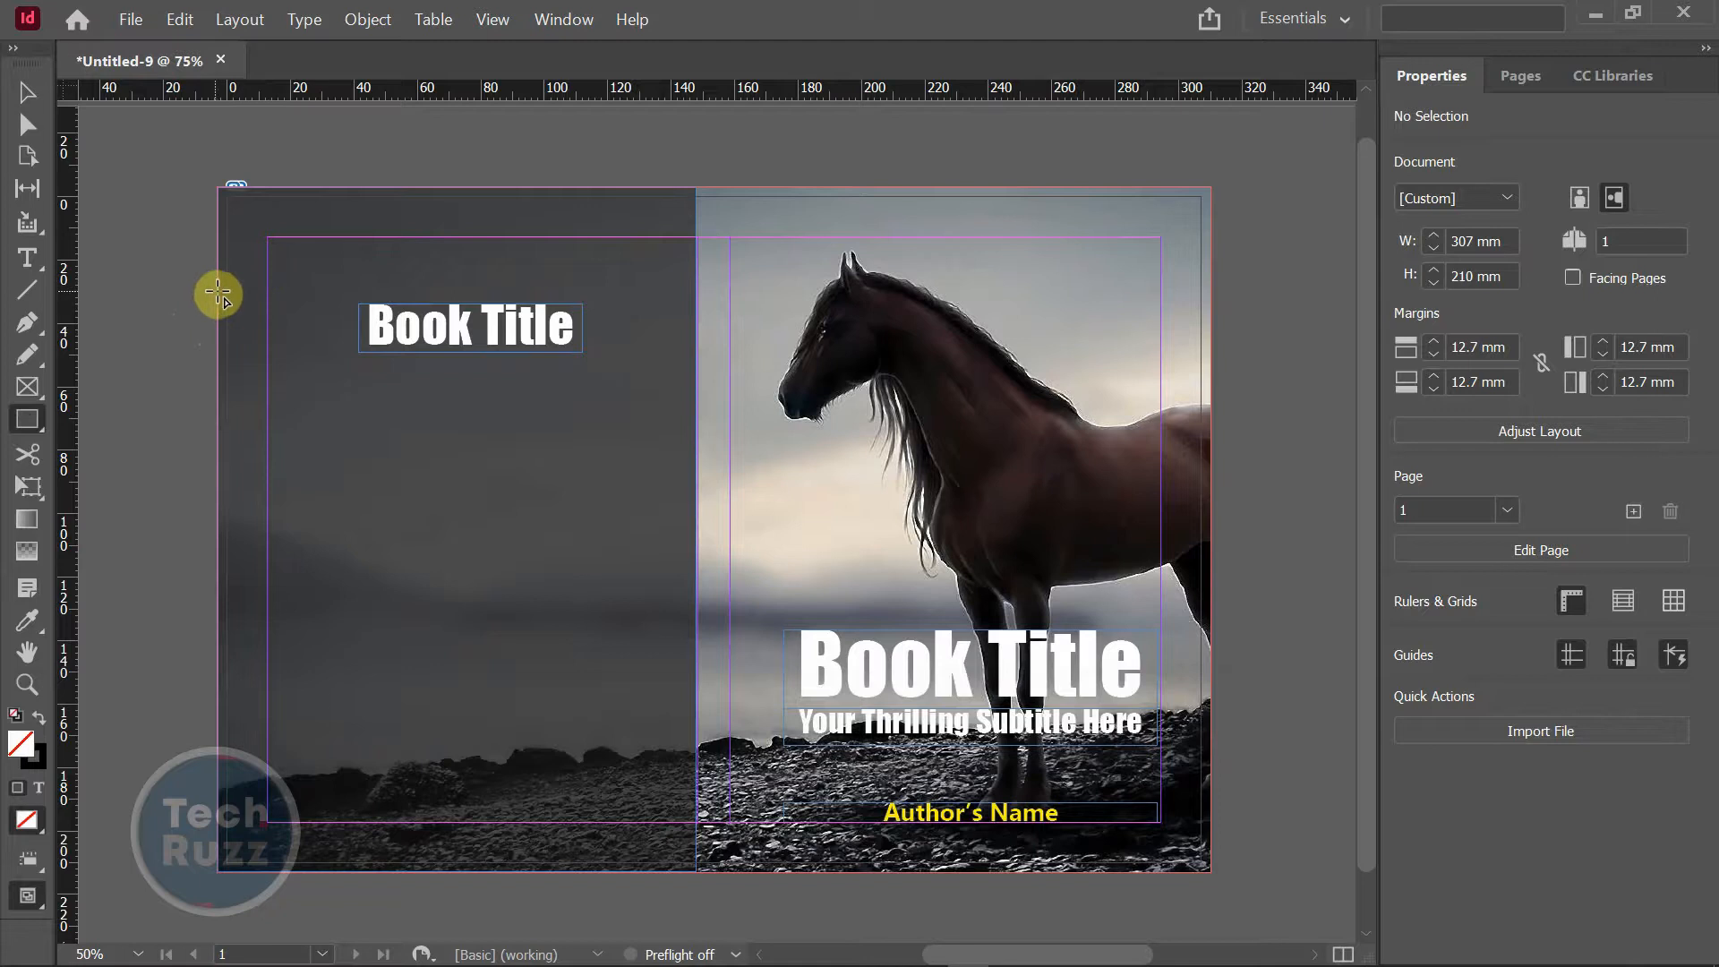
{"action": "left_click_drag", "start_coordinate": [217, 293], "coordinate": [268, 340]}
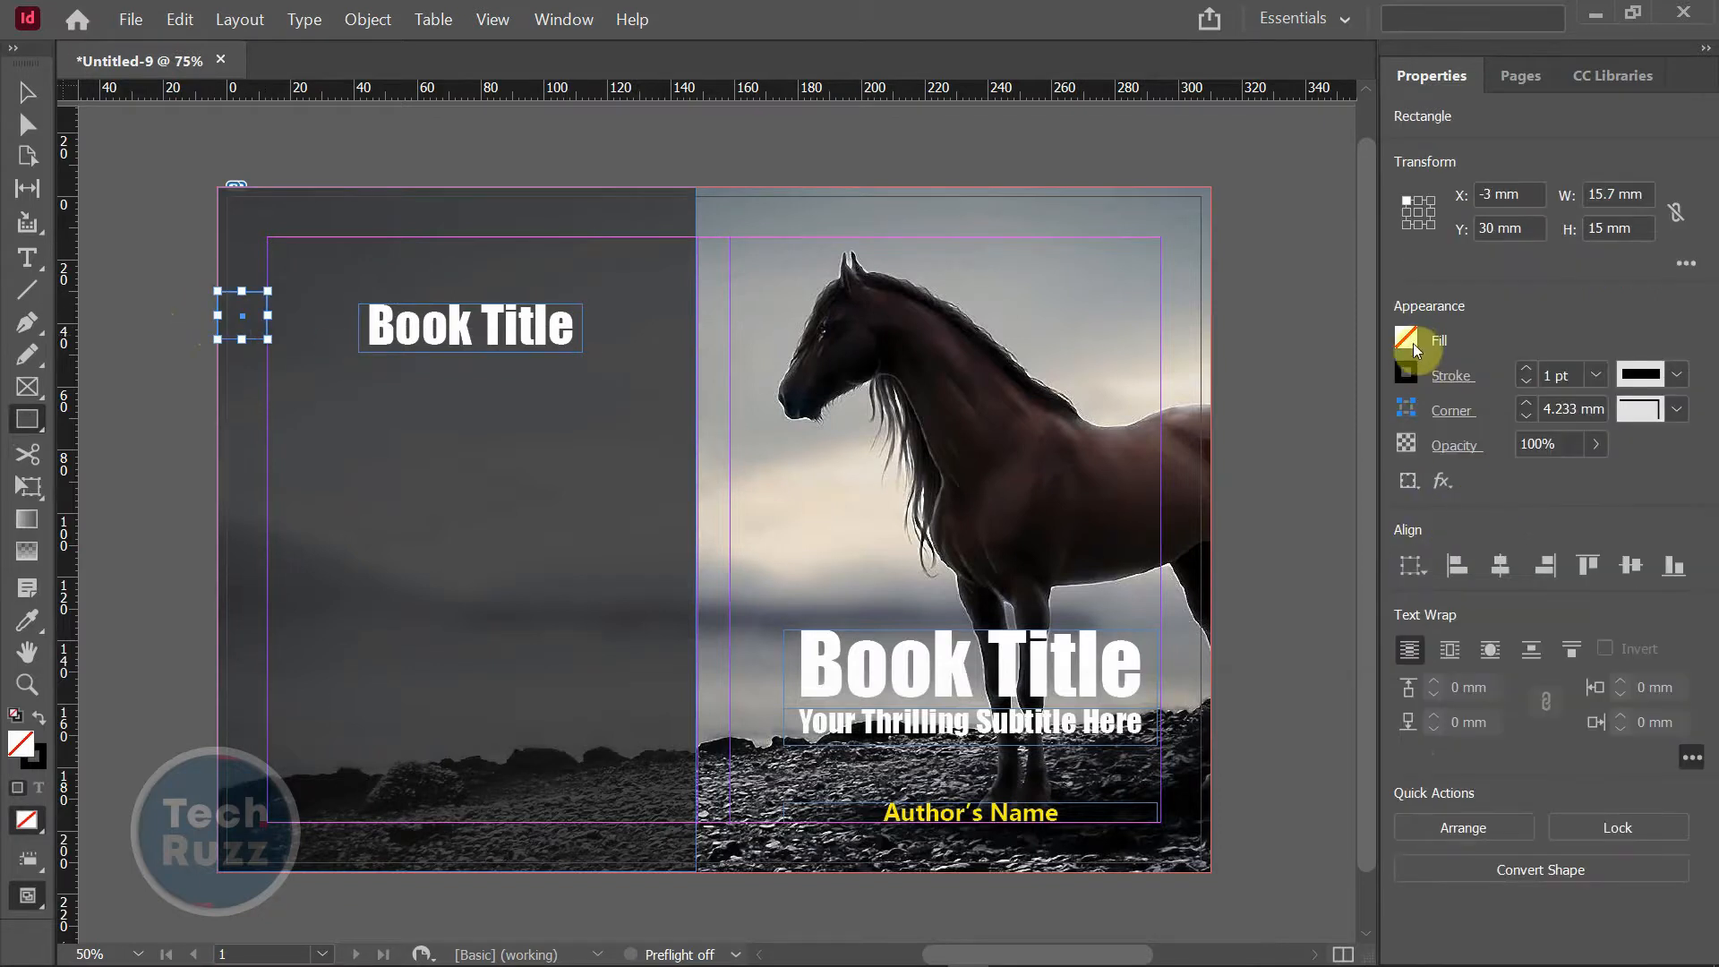
{"action": "left_click", "coordinate": [1415, 340]}
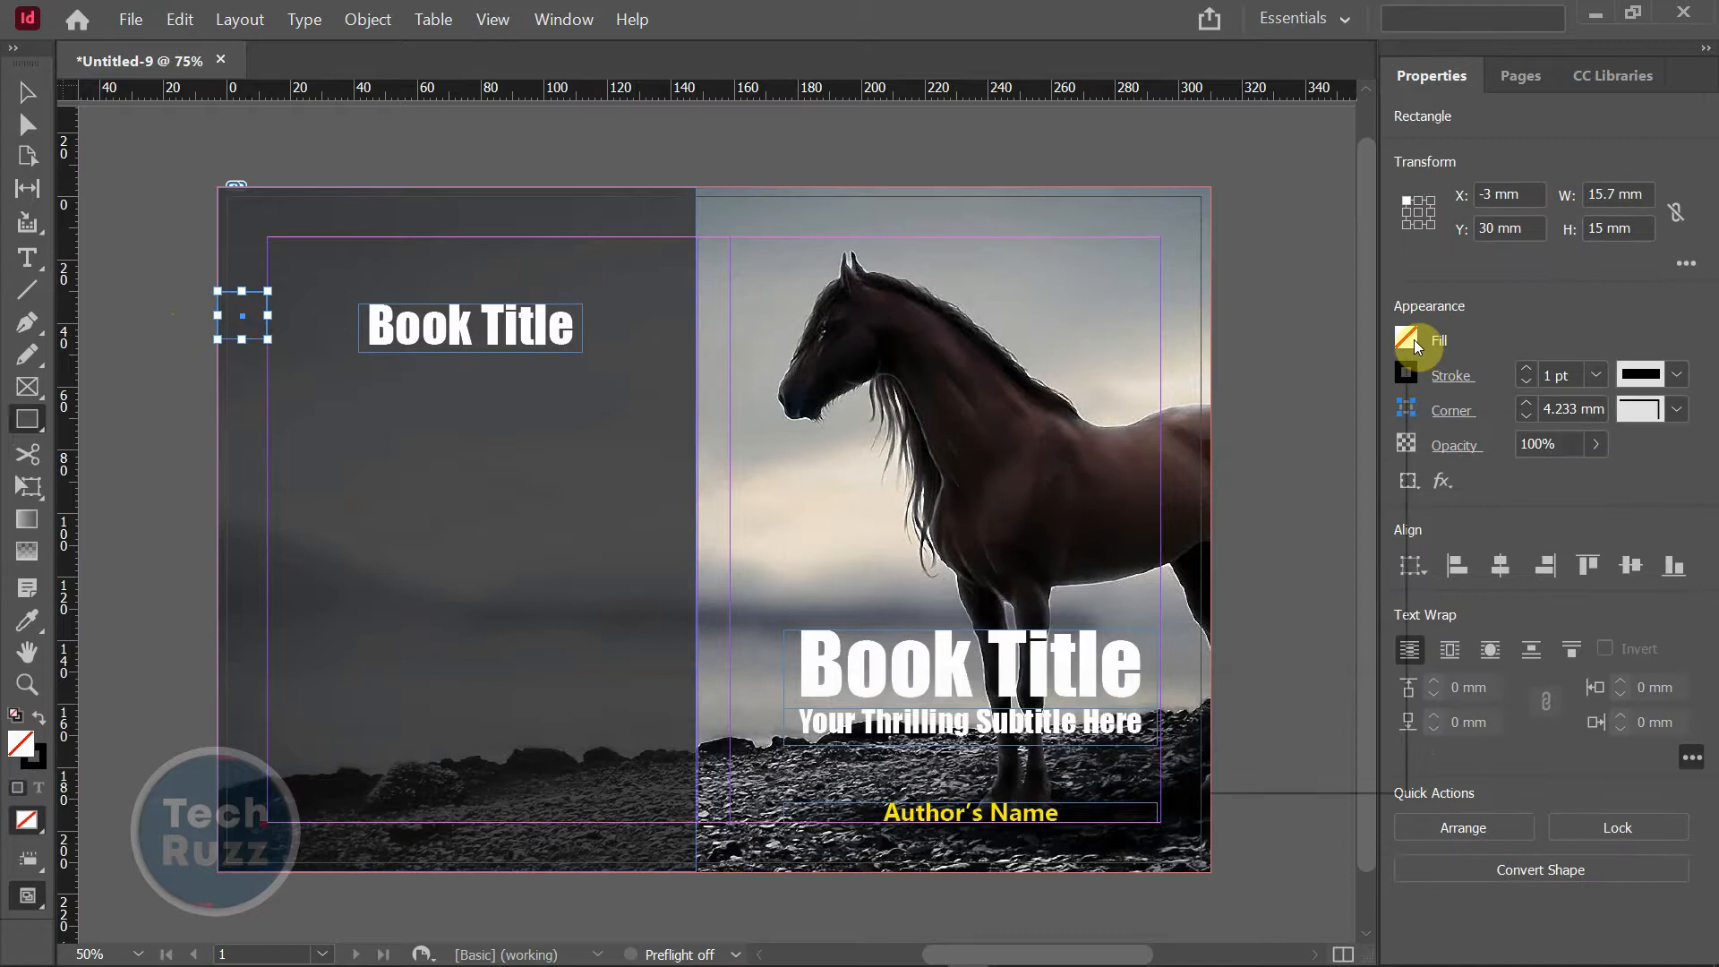
{"action": "left_click", "coordinate": [1131, 691]}
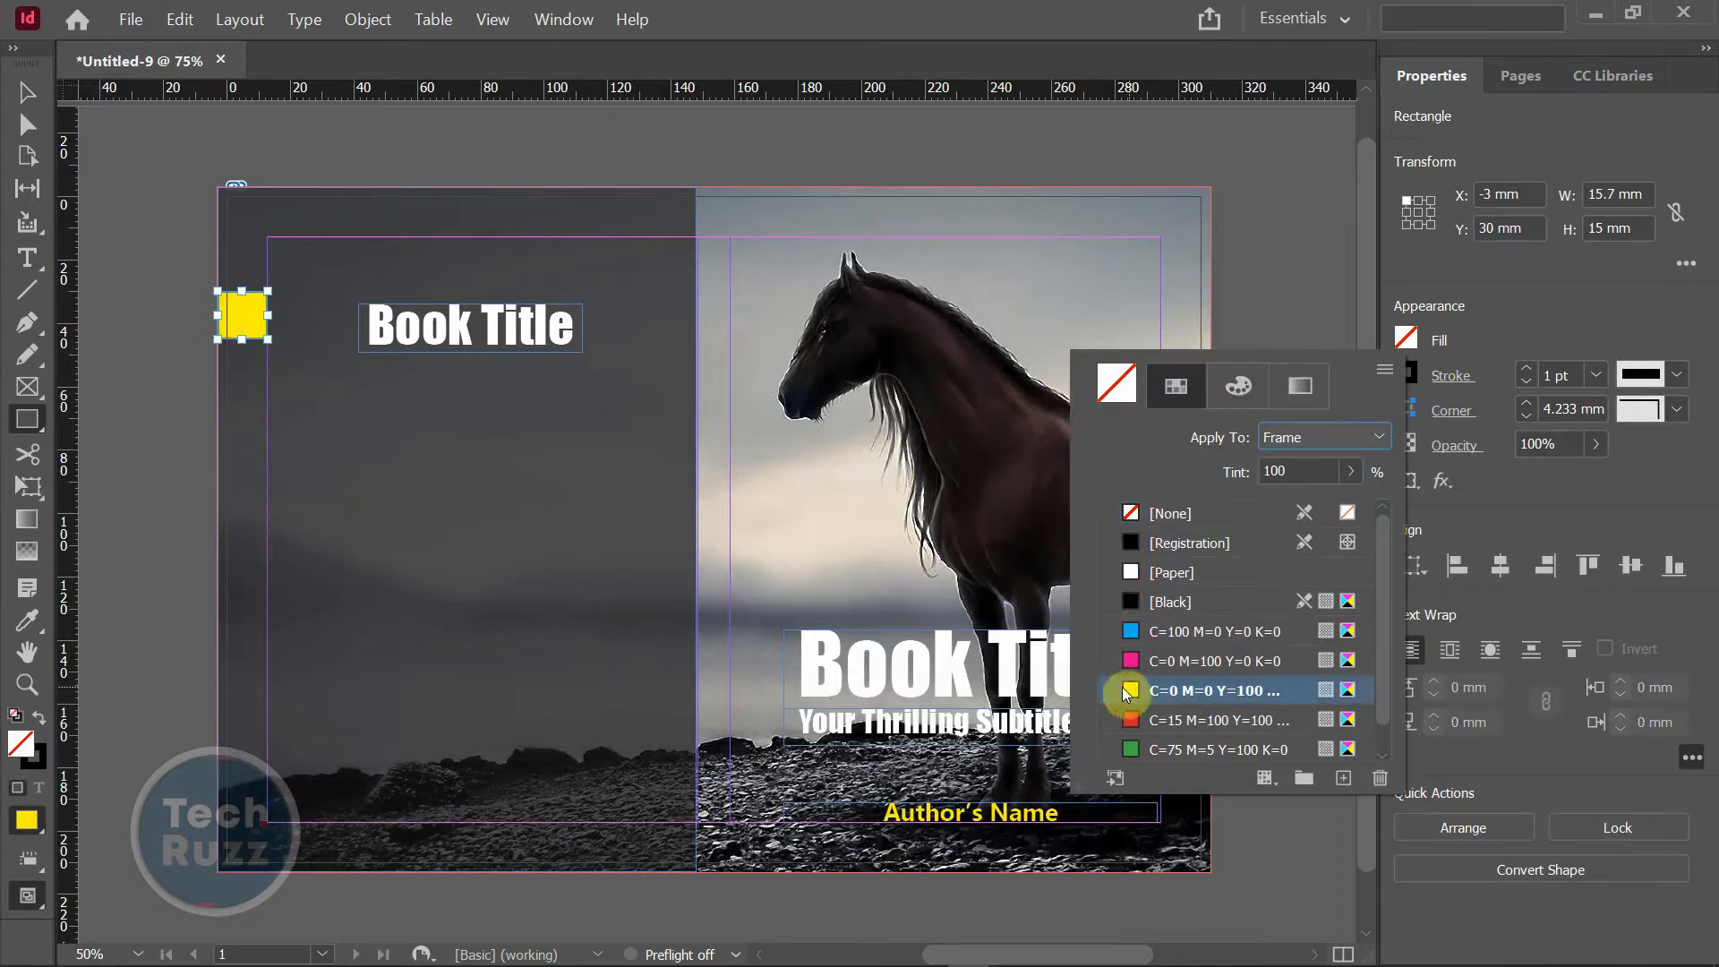
- Duplicate the yellow rectangle straight across to X 132.8 mm beside the spine and place vertical guides at both rectangles' inner edges
{"action": "left_click", "coordinate": [28, 92]}
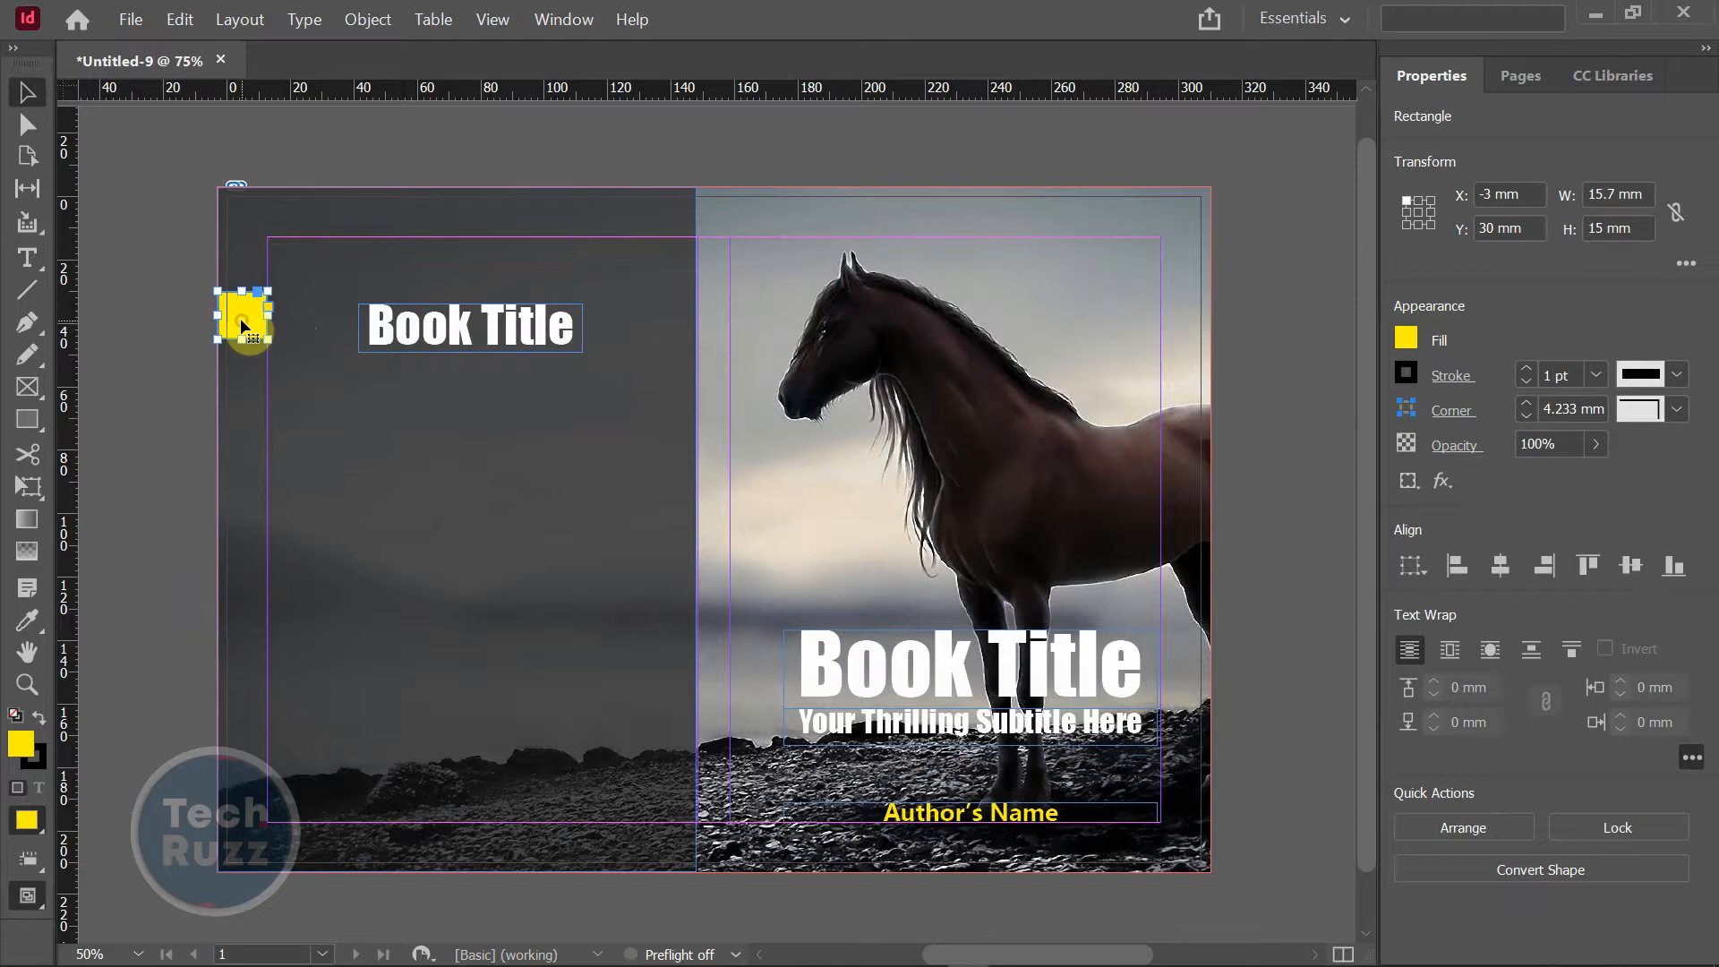
{"action": "left_click_drag", "start_coordinate": [242, 327], "coordinate": [672, 381]}
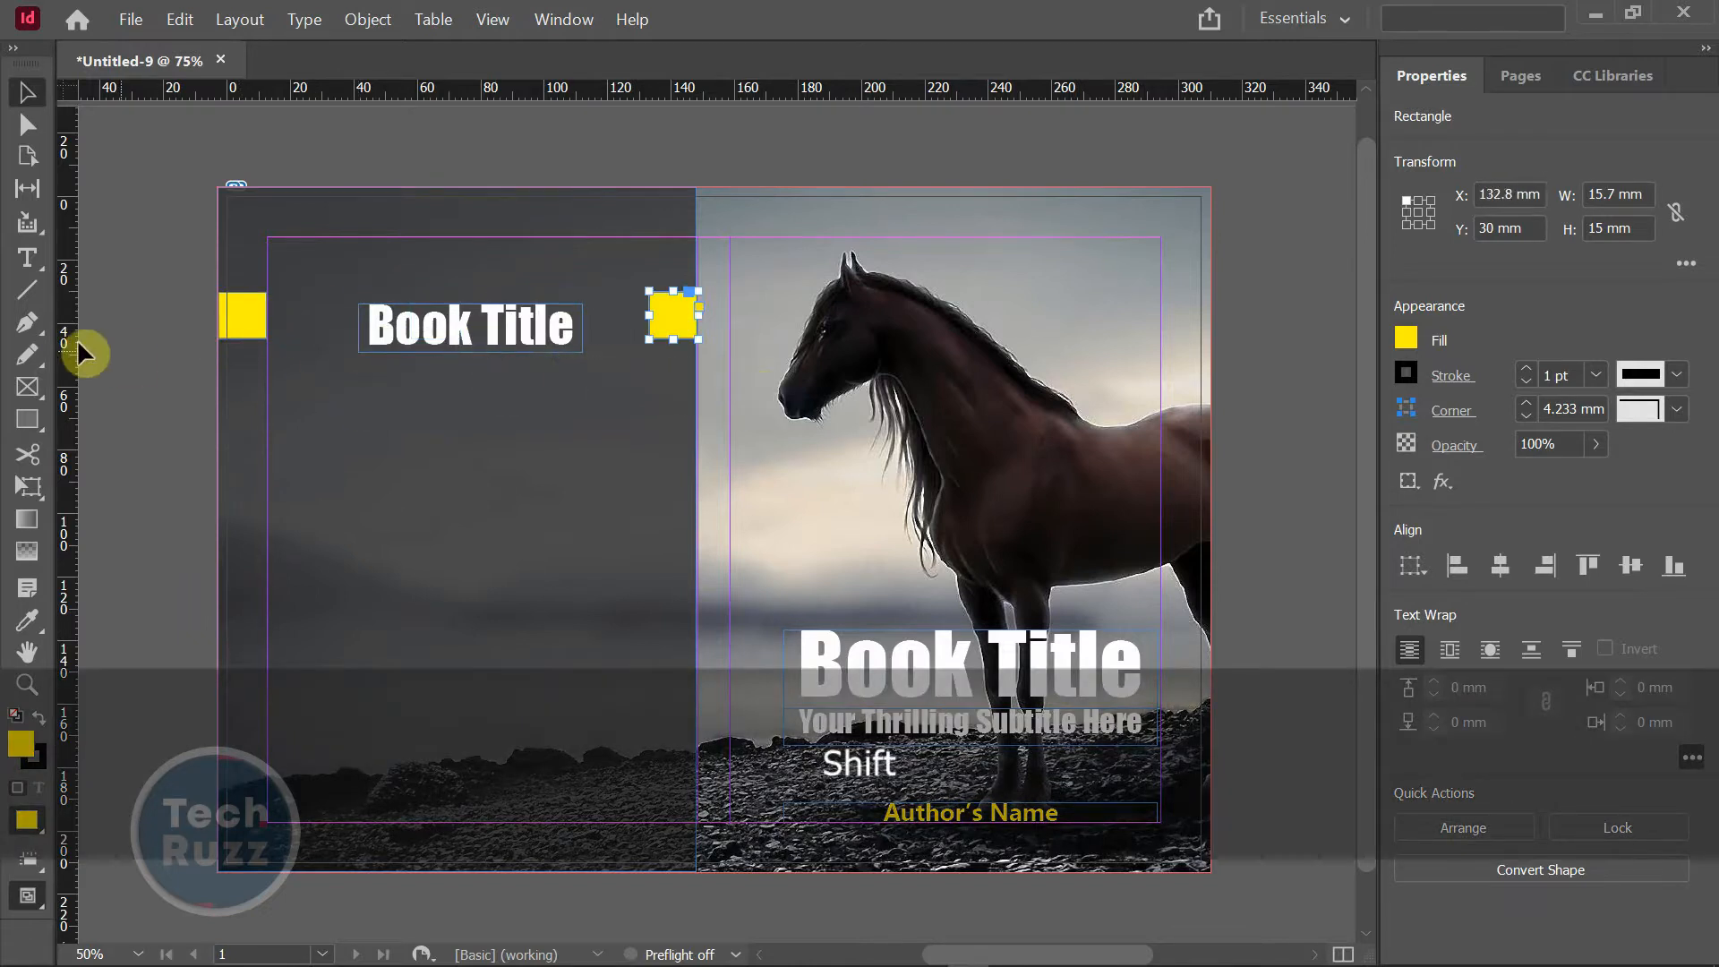
{"action": "left_click_drag", "start_coordinate": [74, 338], "coordinate": [264, 358]}
{"action": "left_click_drag", "start_coordinate": [67, 375], "coordinate": [648, 413]}
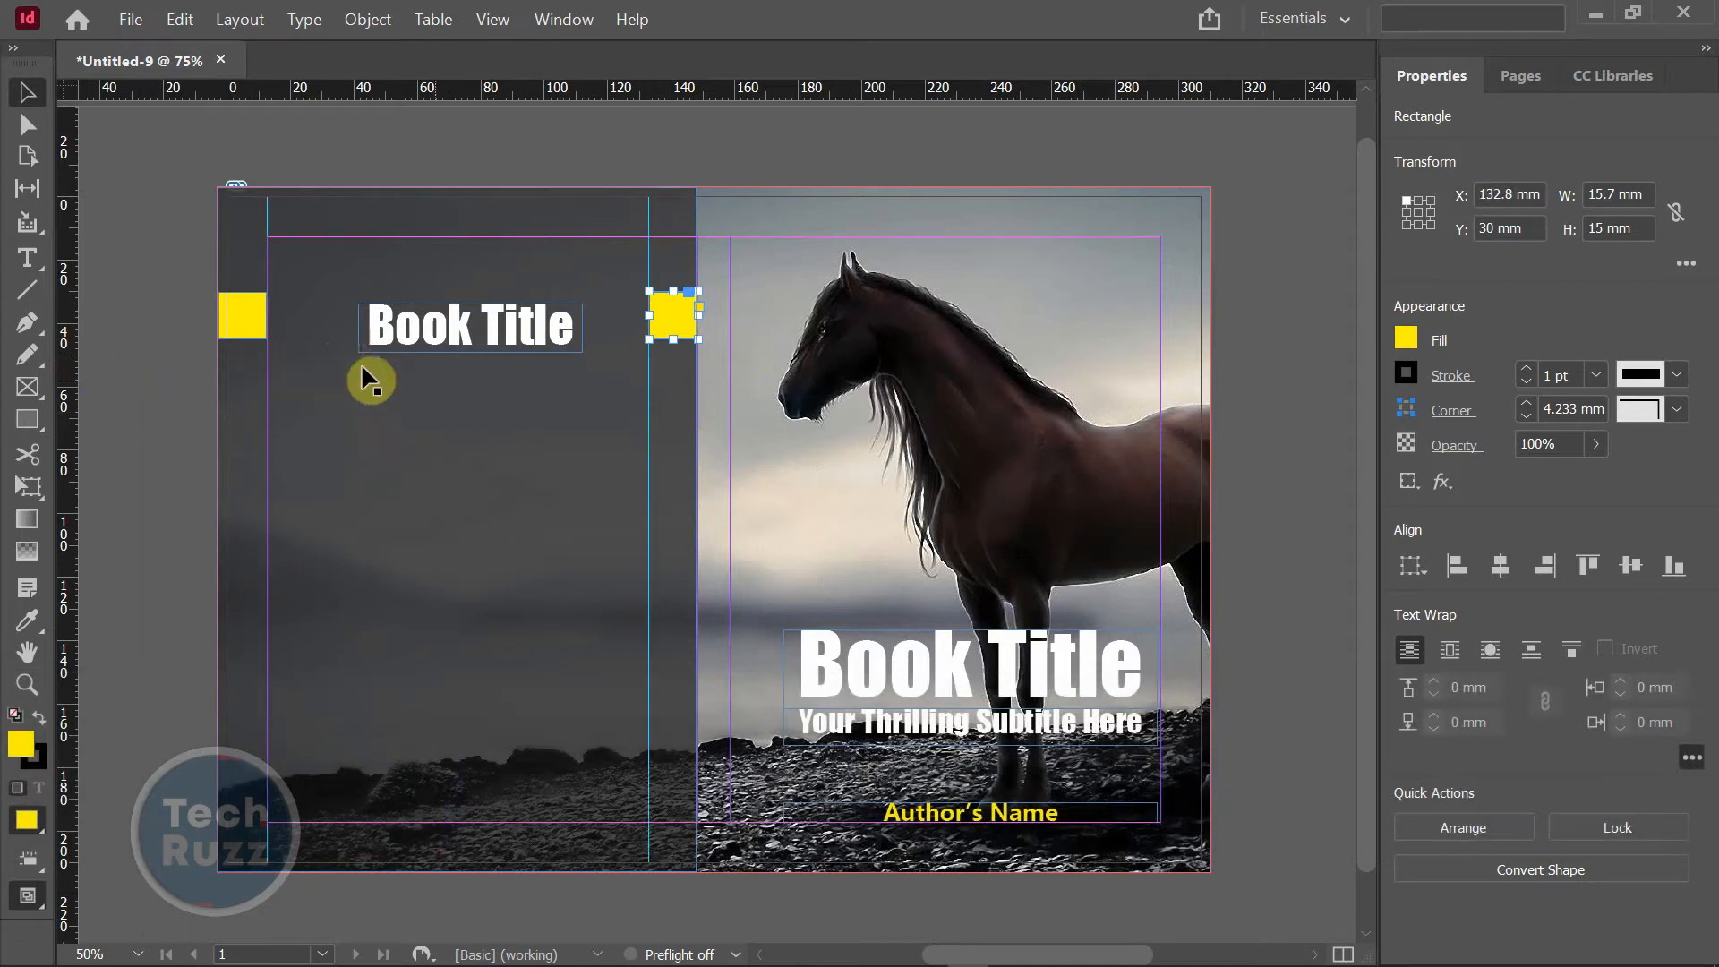
- Delete both yellow spacer rectangles from the back cover, keeping the two vertical guides
{"action": "left_click", "coordinate": [725, 119]}
{"action": "left_click", "coordinate": [670, 298]}
{"action": "key", "text": "Delete"}
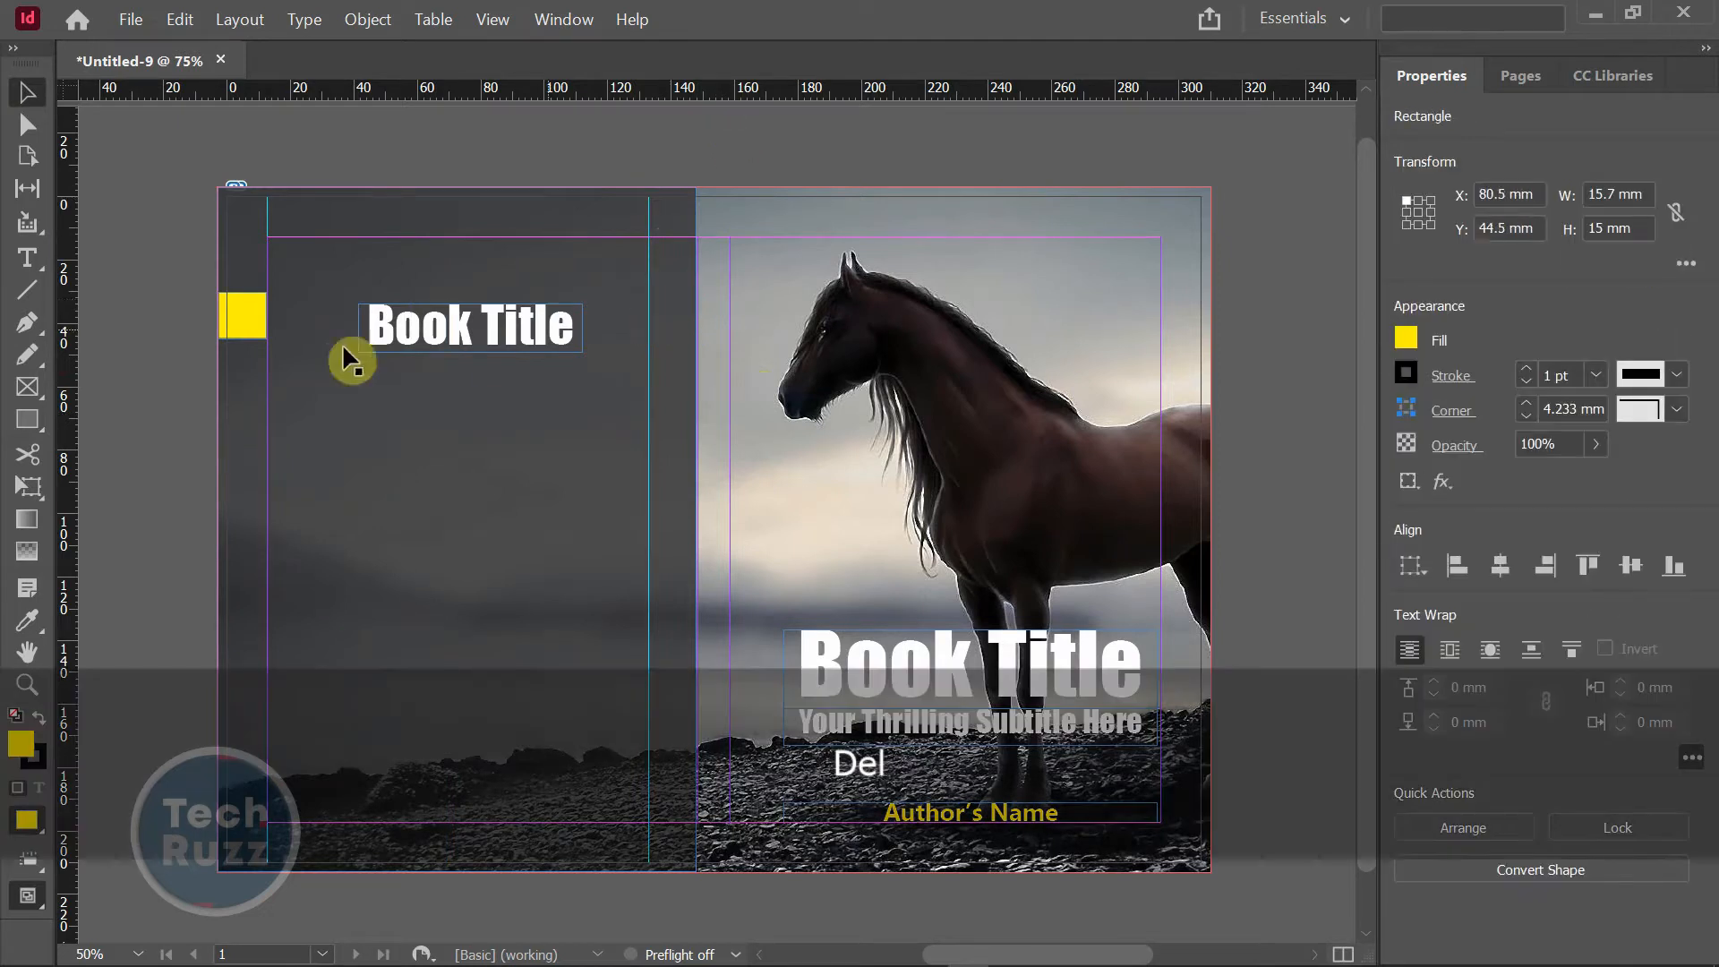
{"action": "left_click", "coordinate": [245, 308]}
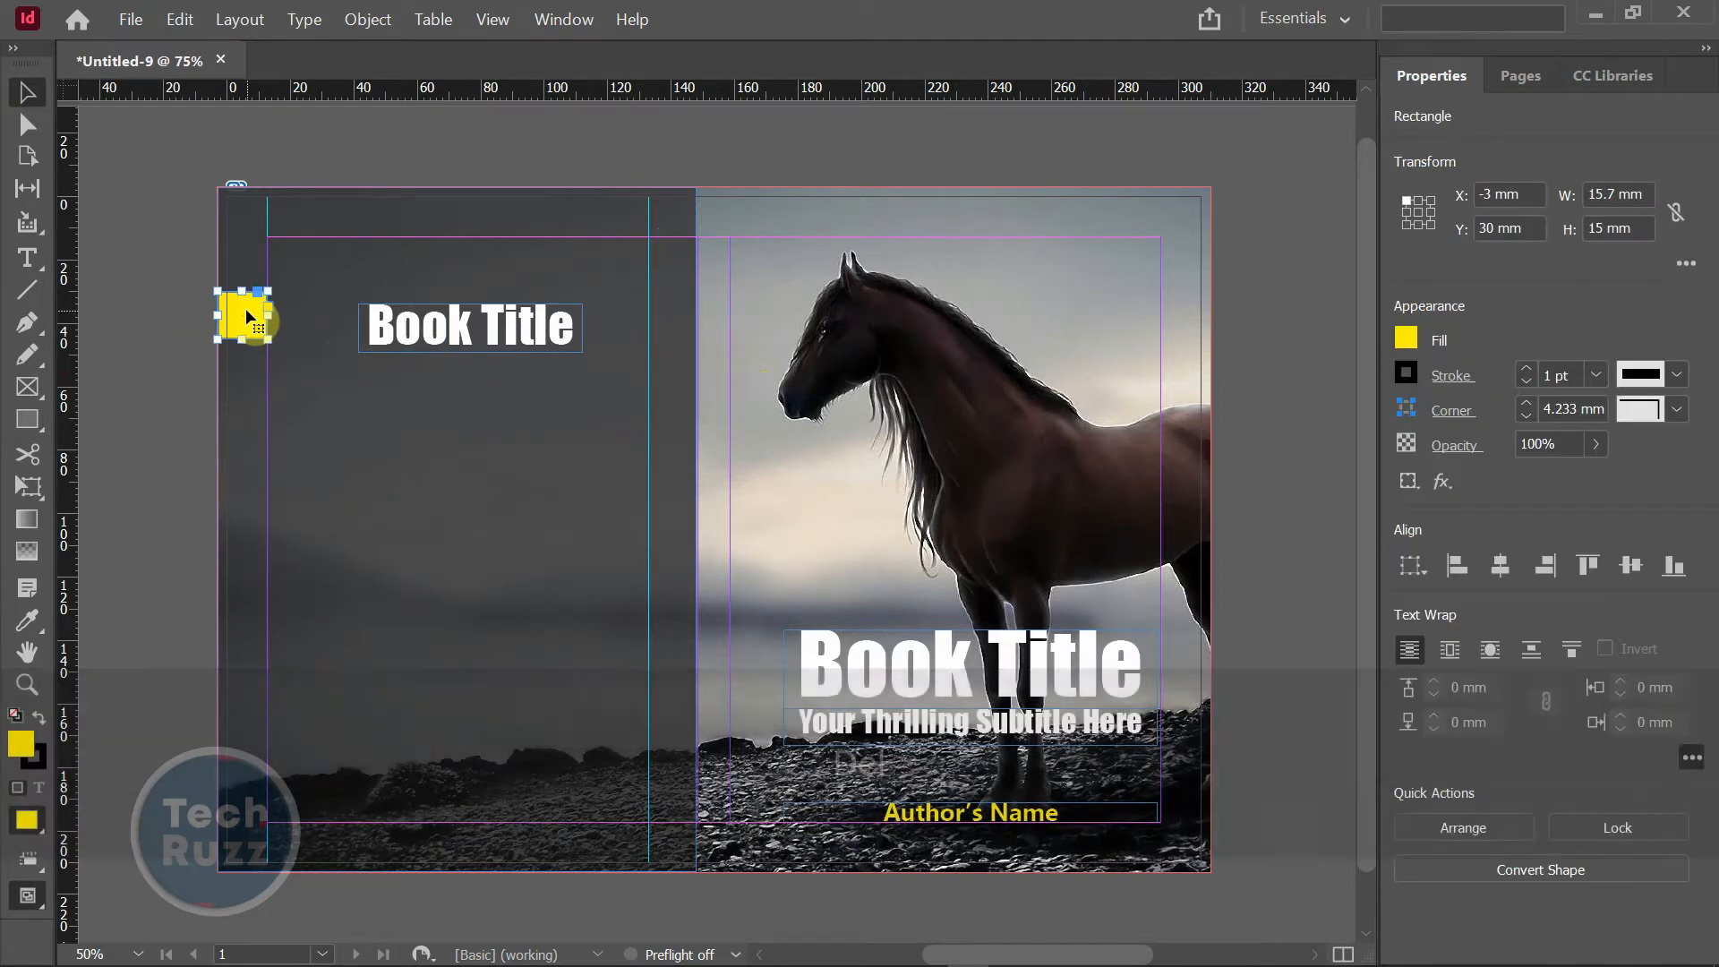
{"action": "key", "text": "Delete"}
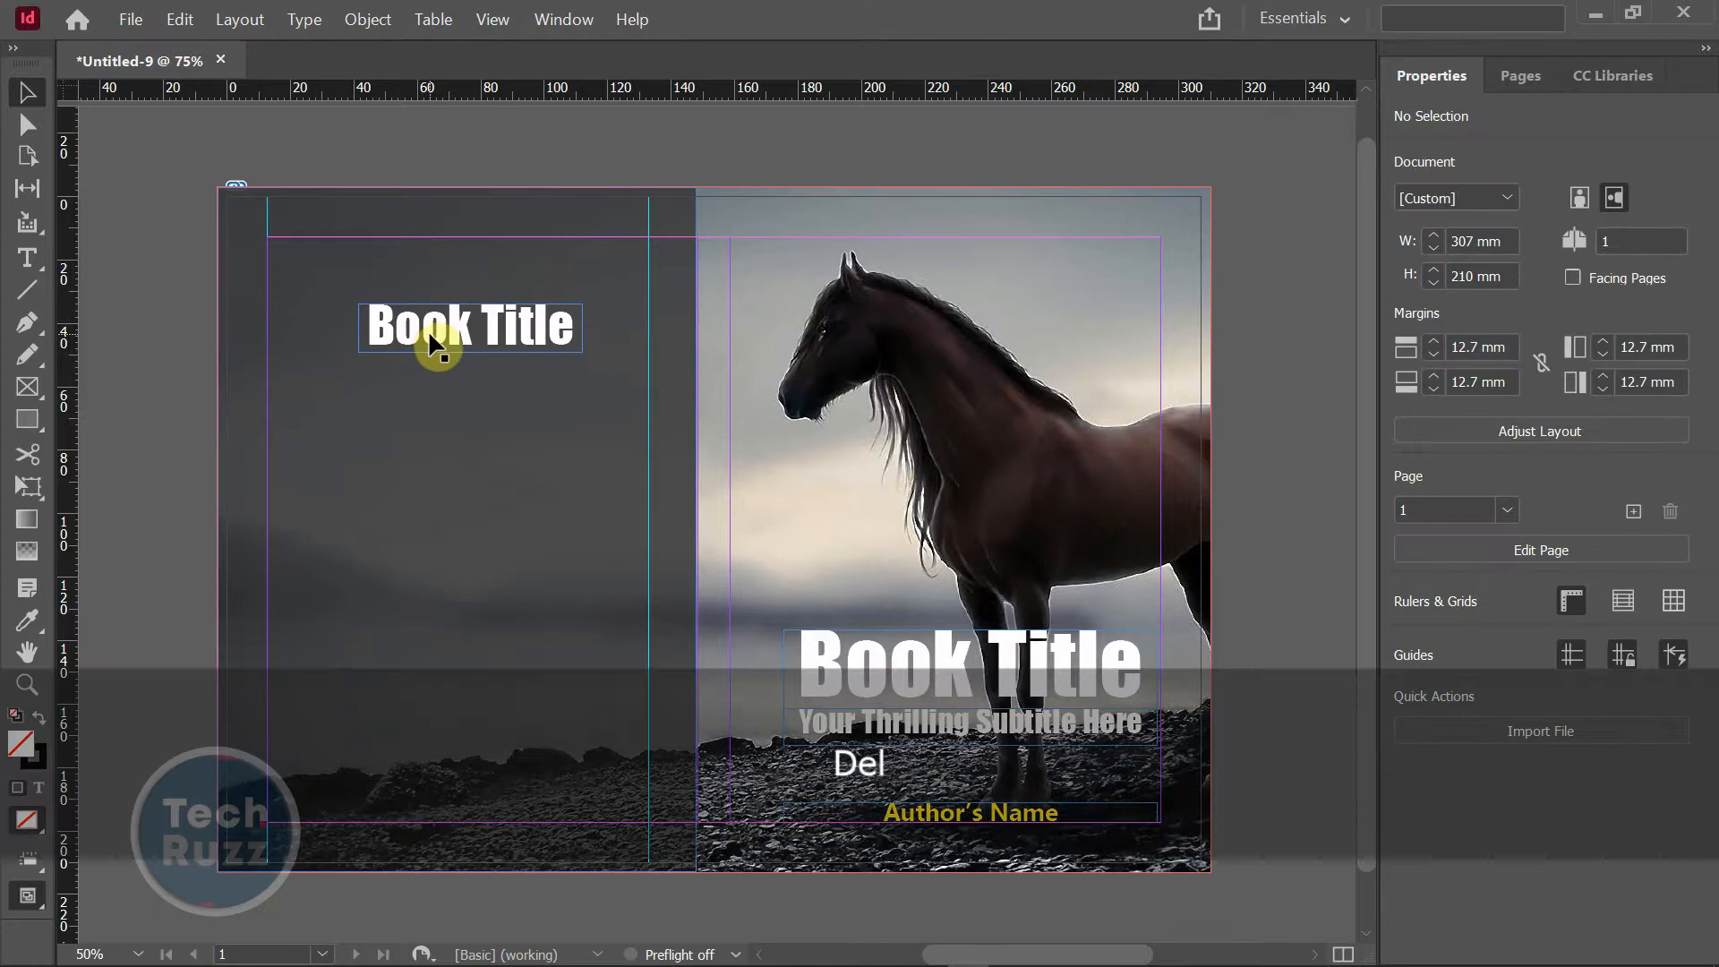
- Widen the back-cover title frame on both sides to span between the two vertical guides, starting at X 12.7 mm, and deselect it
{"action": "left_click", "coordinate": [430, 336]}
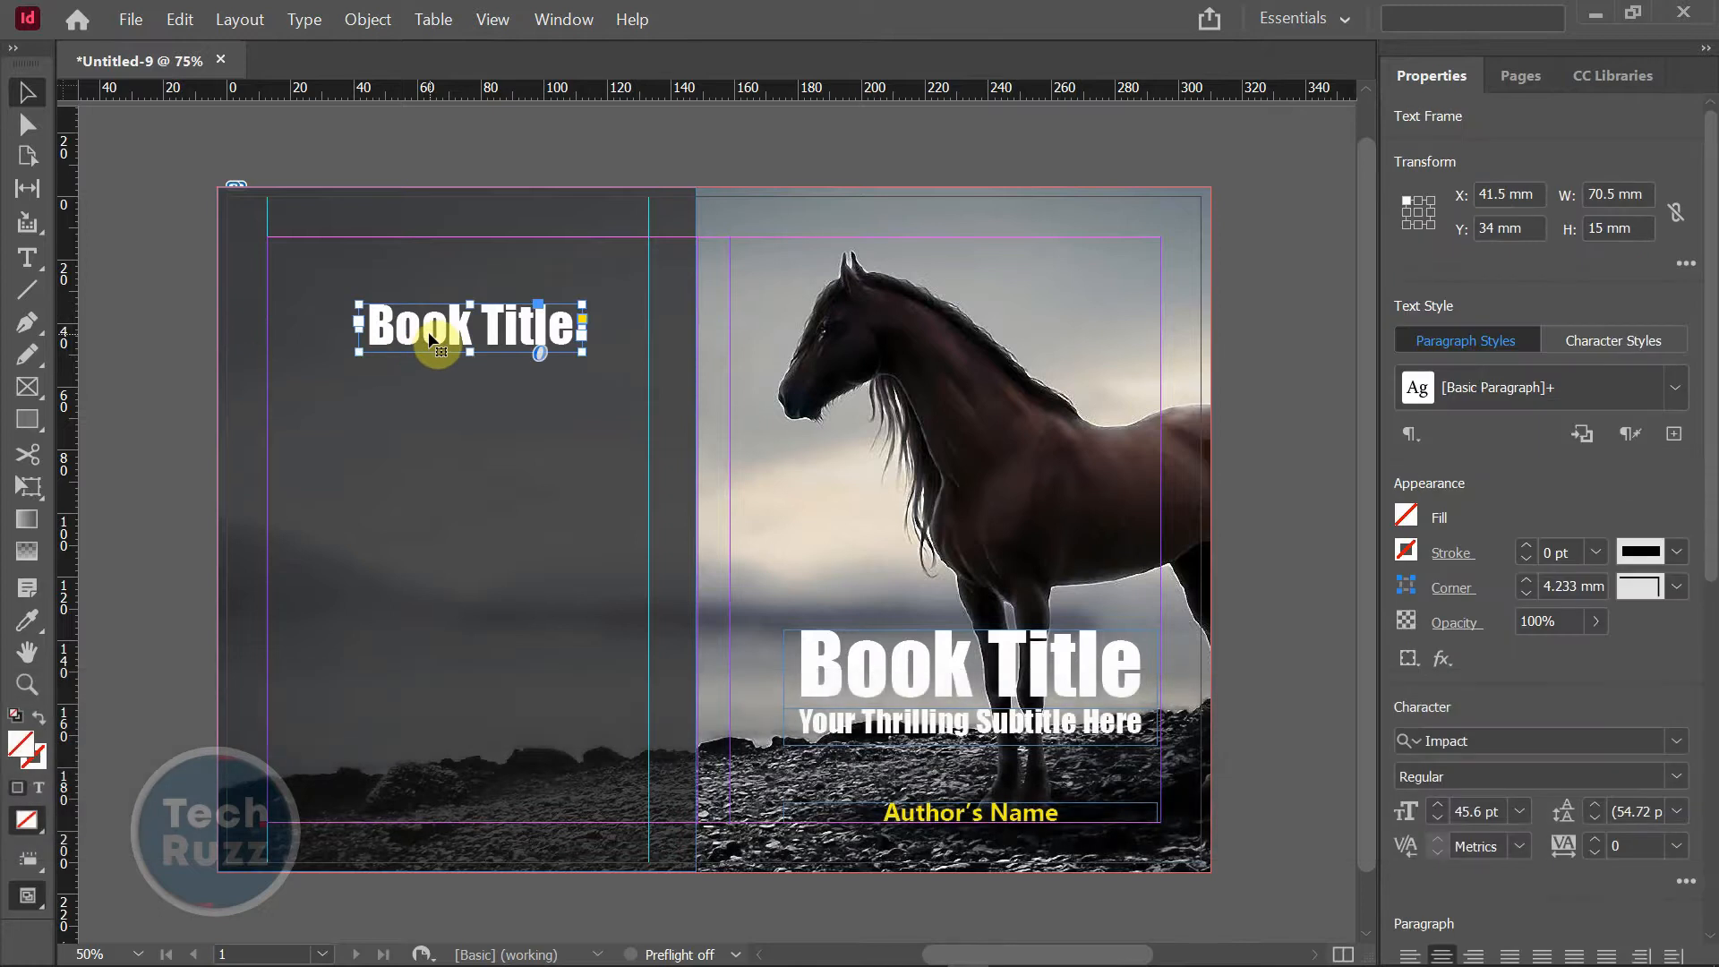
{"action": "left_click_drag", "start_coordinate": [359, 331], "coordinate": [271, 327]}
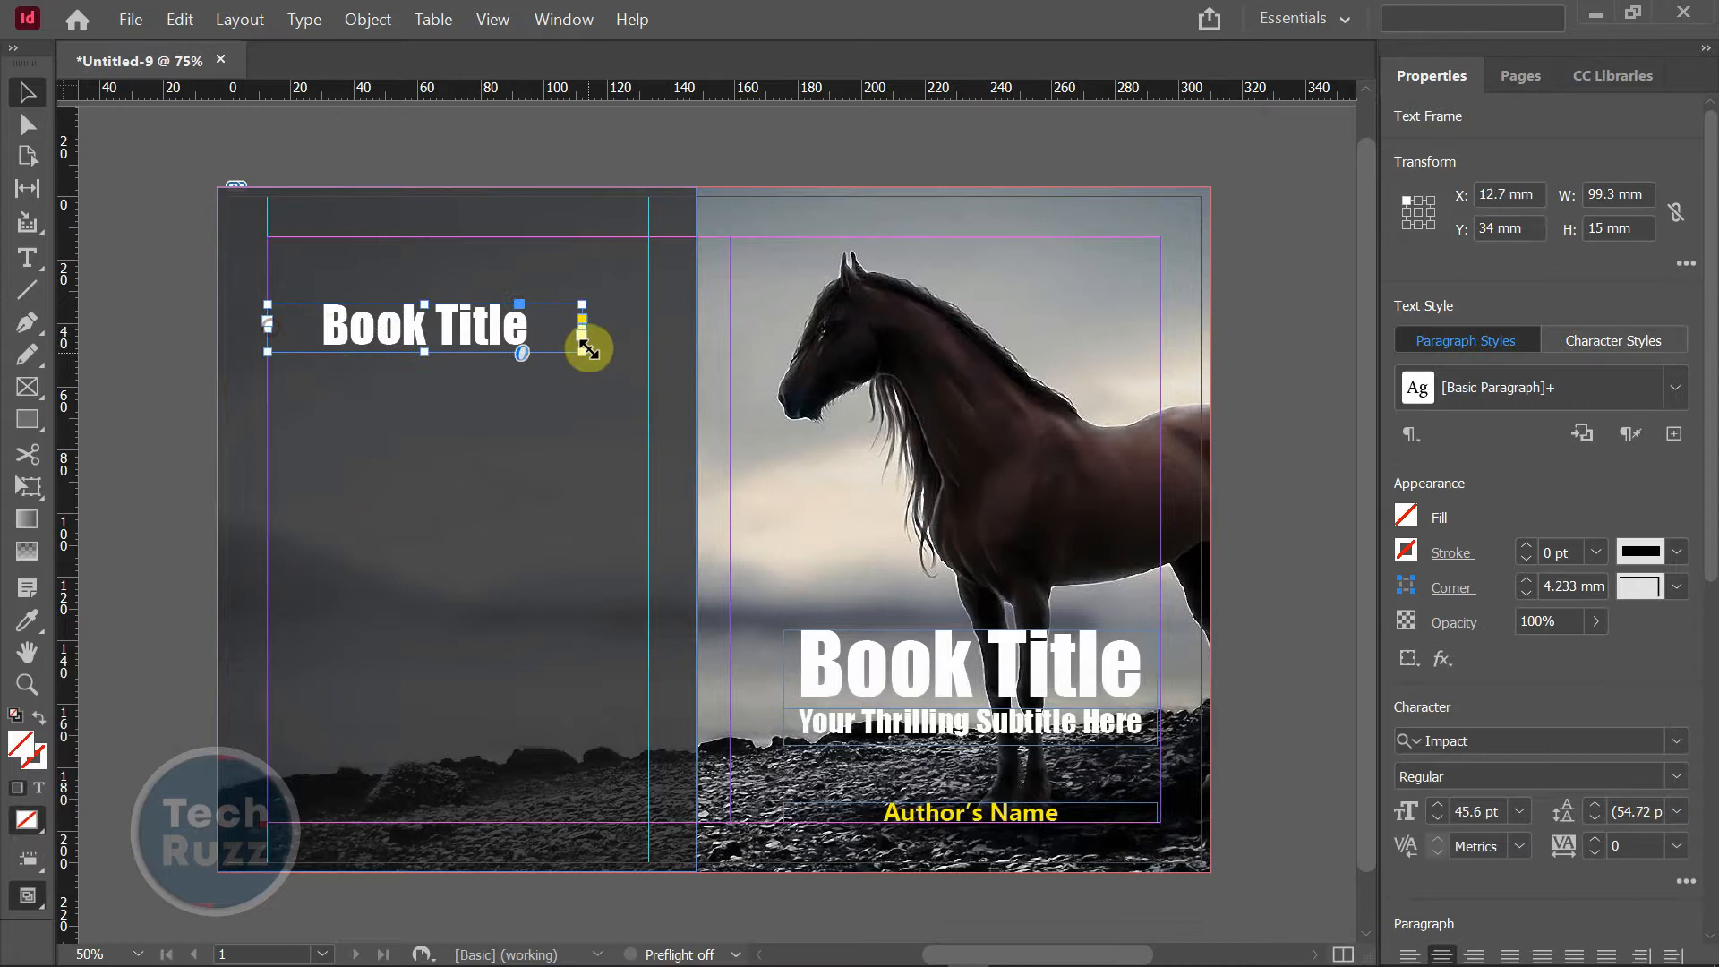
{"action": "left_click_drag", "start_coordinate": [584, 328], "coordinate": [649, 330]}
{"action": "left_click", "coordinate": [582, 160]}
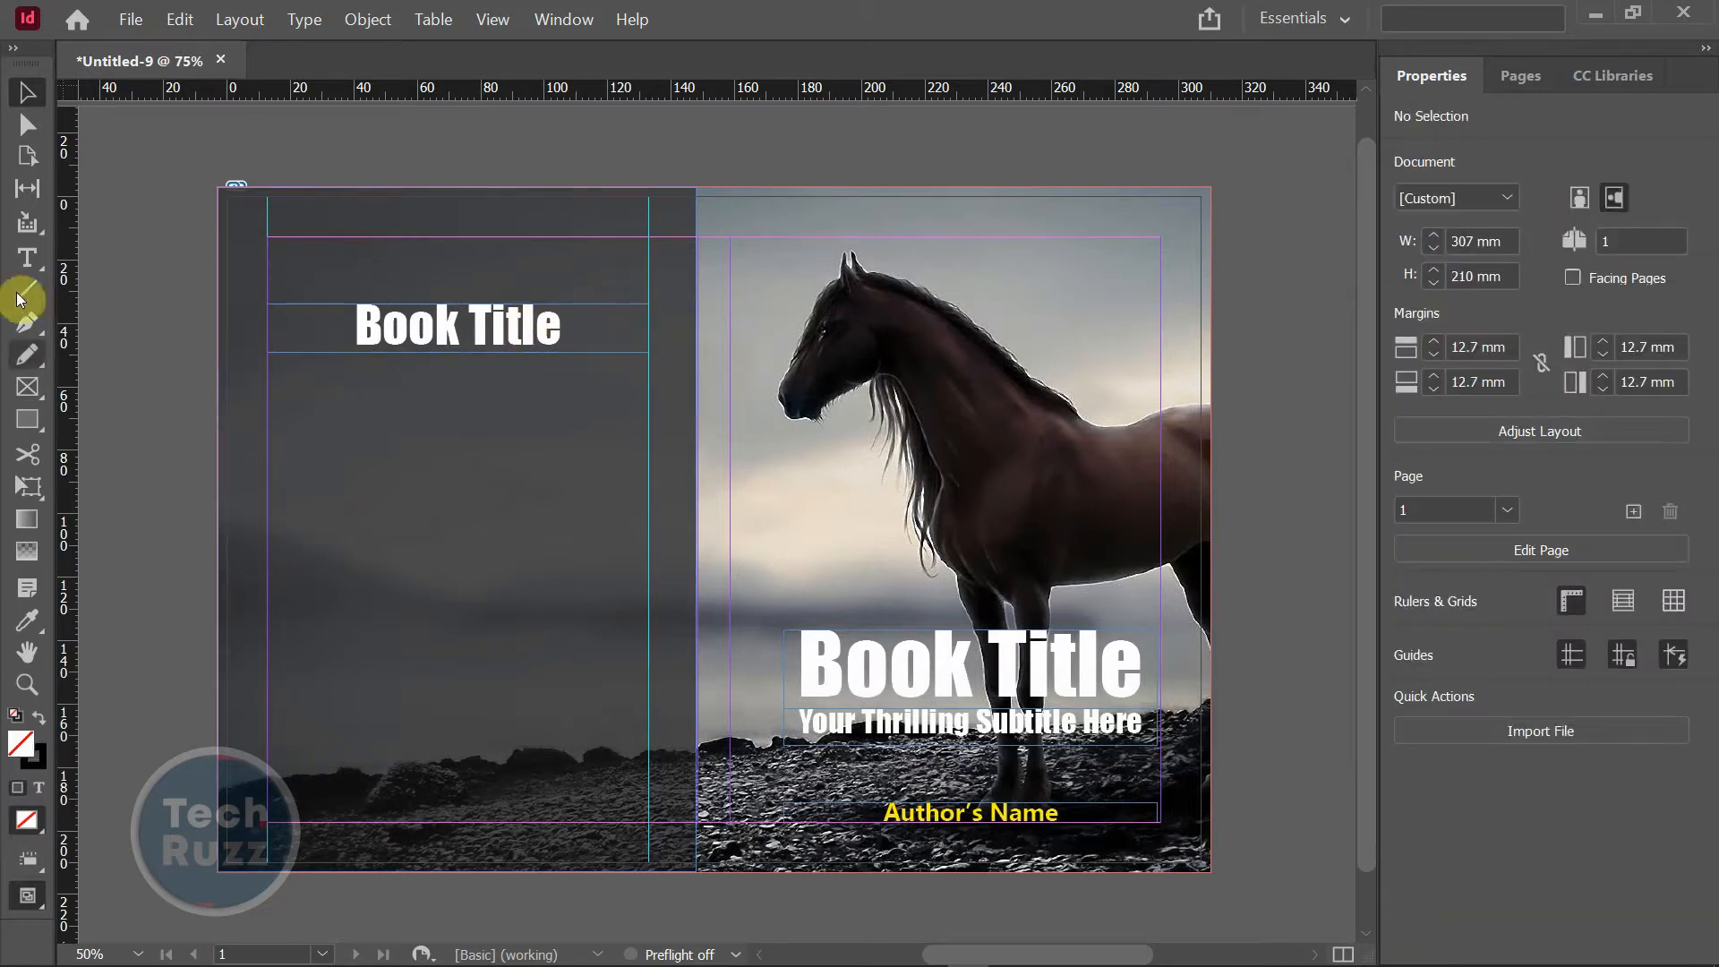
- Draw a text frame between the guides below the back-cover title, fill it with placeholder text and delete everything after "conserio blaborem."
{"action": "left_click", "coordinate": [27, 258]}
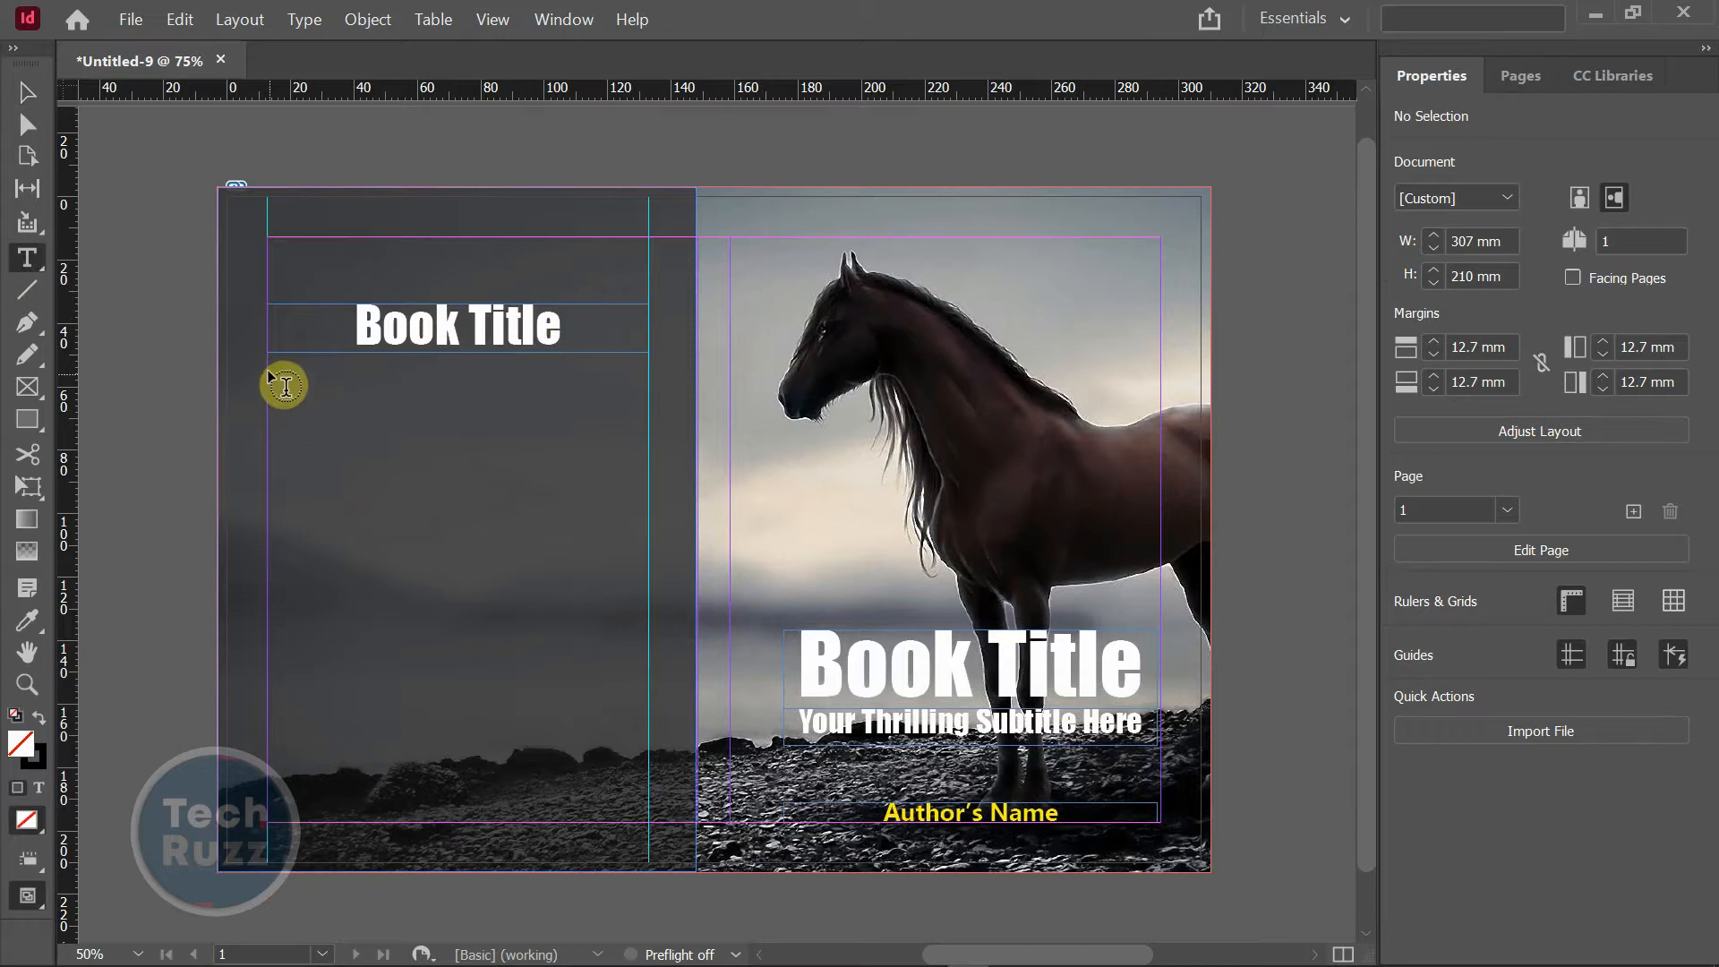
{"action": "left_click_drag", "start_coordinate": [268, 369], "coordinate": [647, 538]}
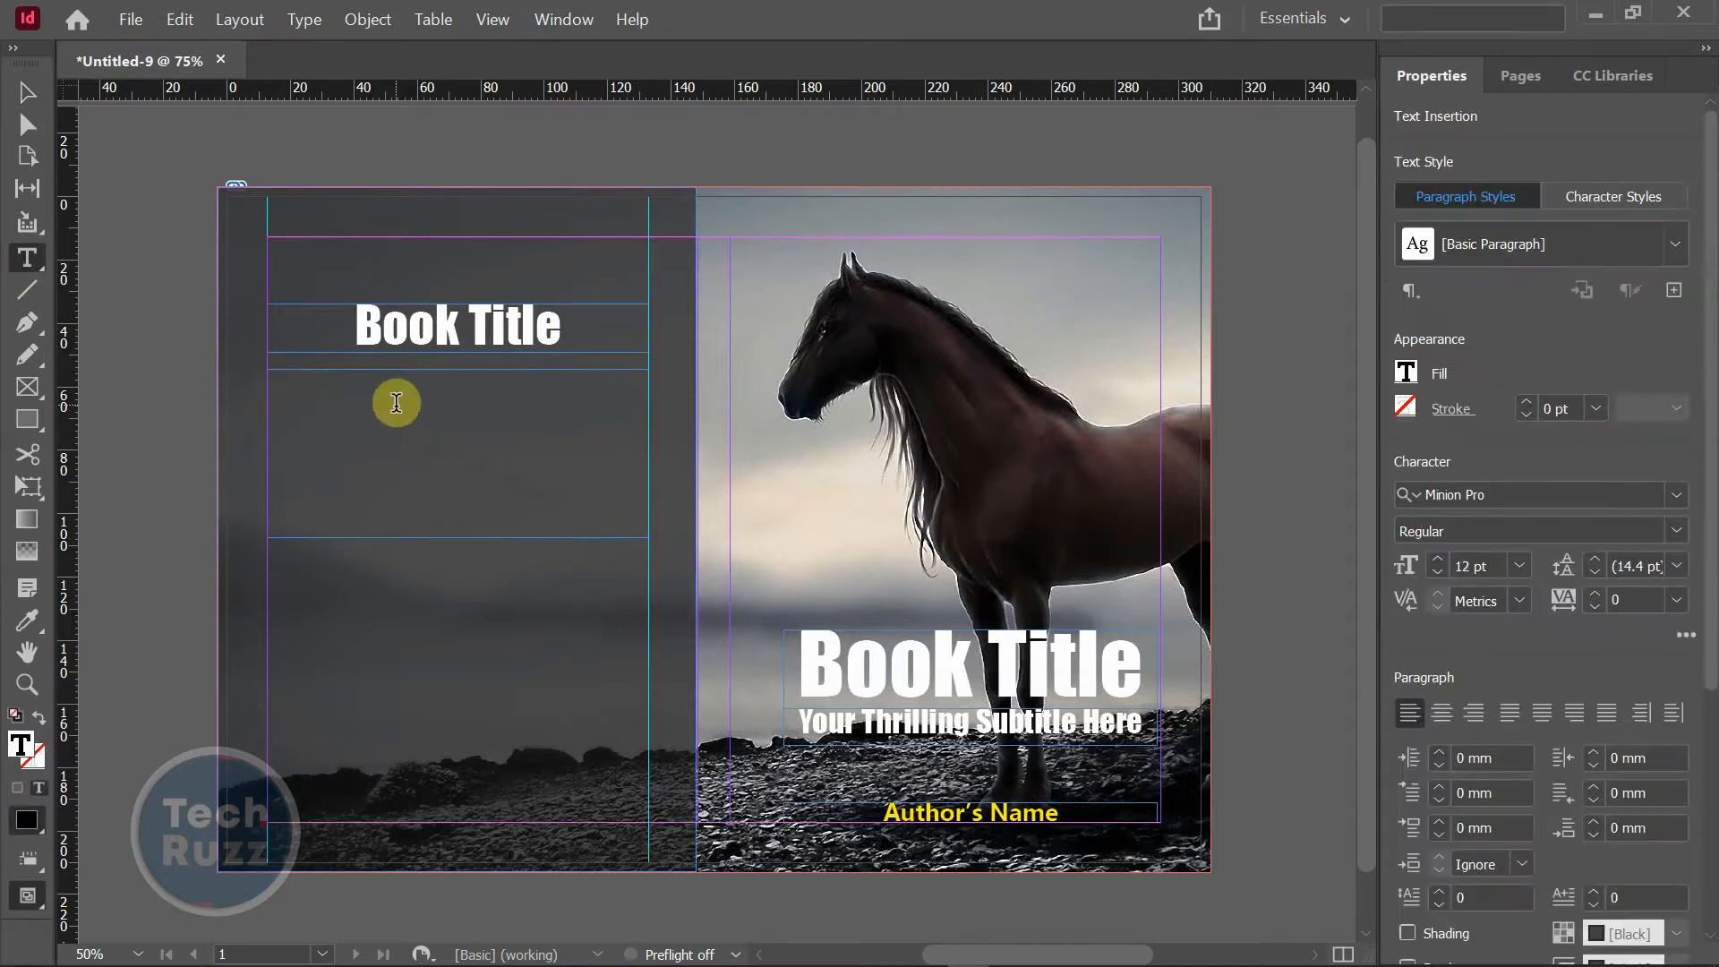
{"action": "right_click", "coordinate": [368, 405]}
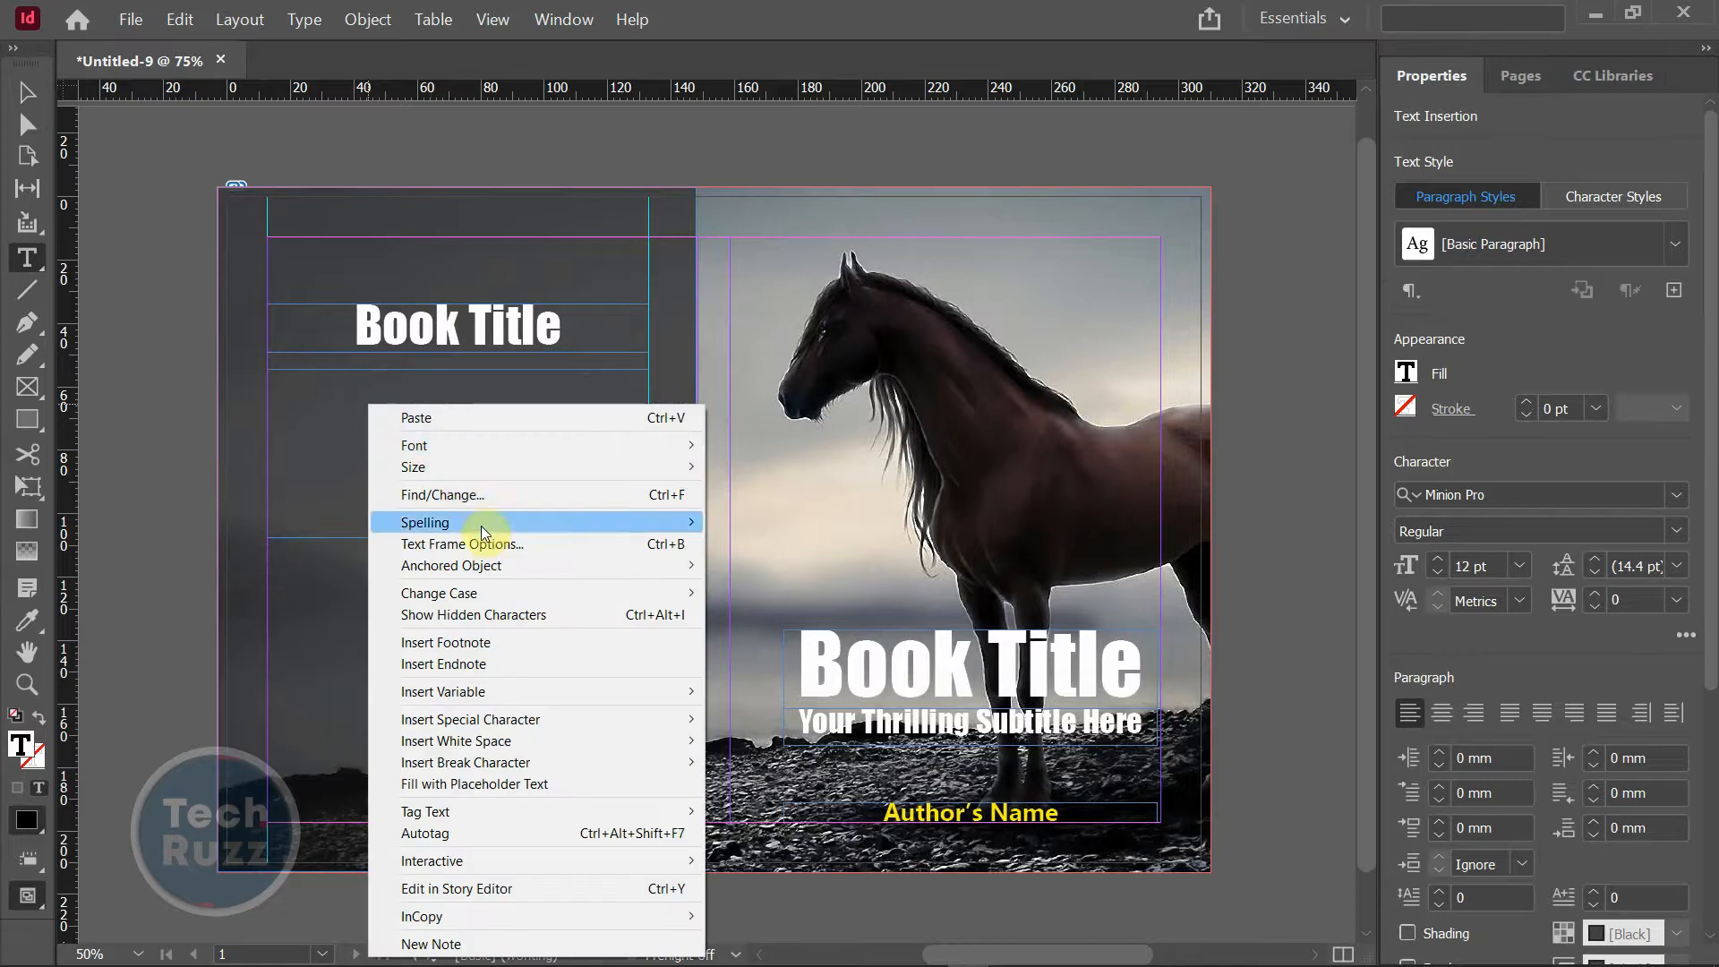
{"action": "left_click", "coordinate": [474, 784]}
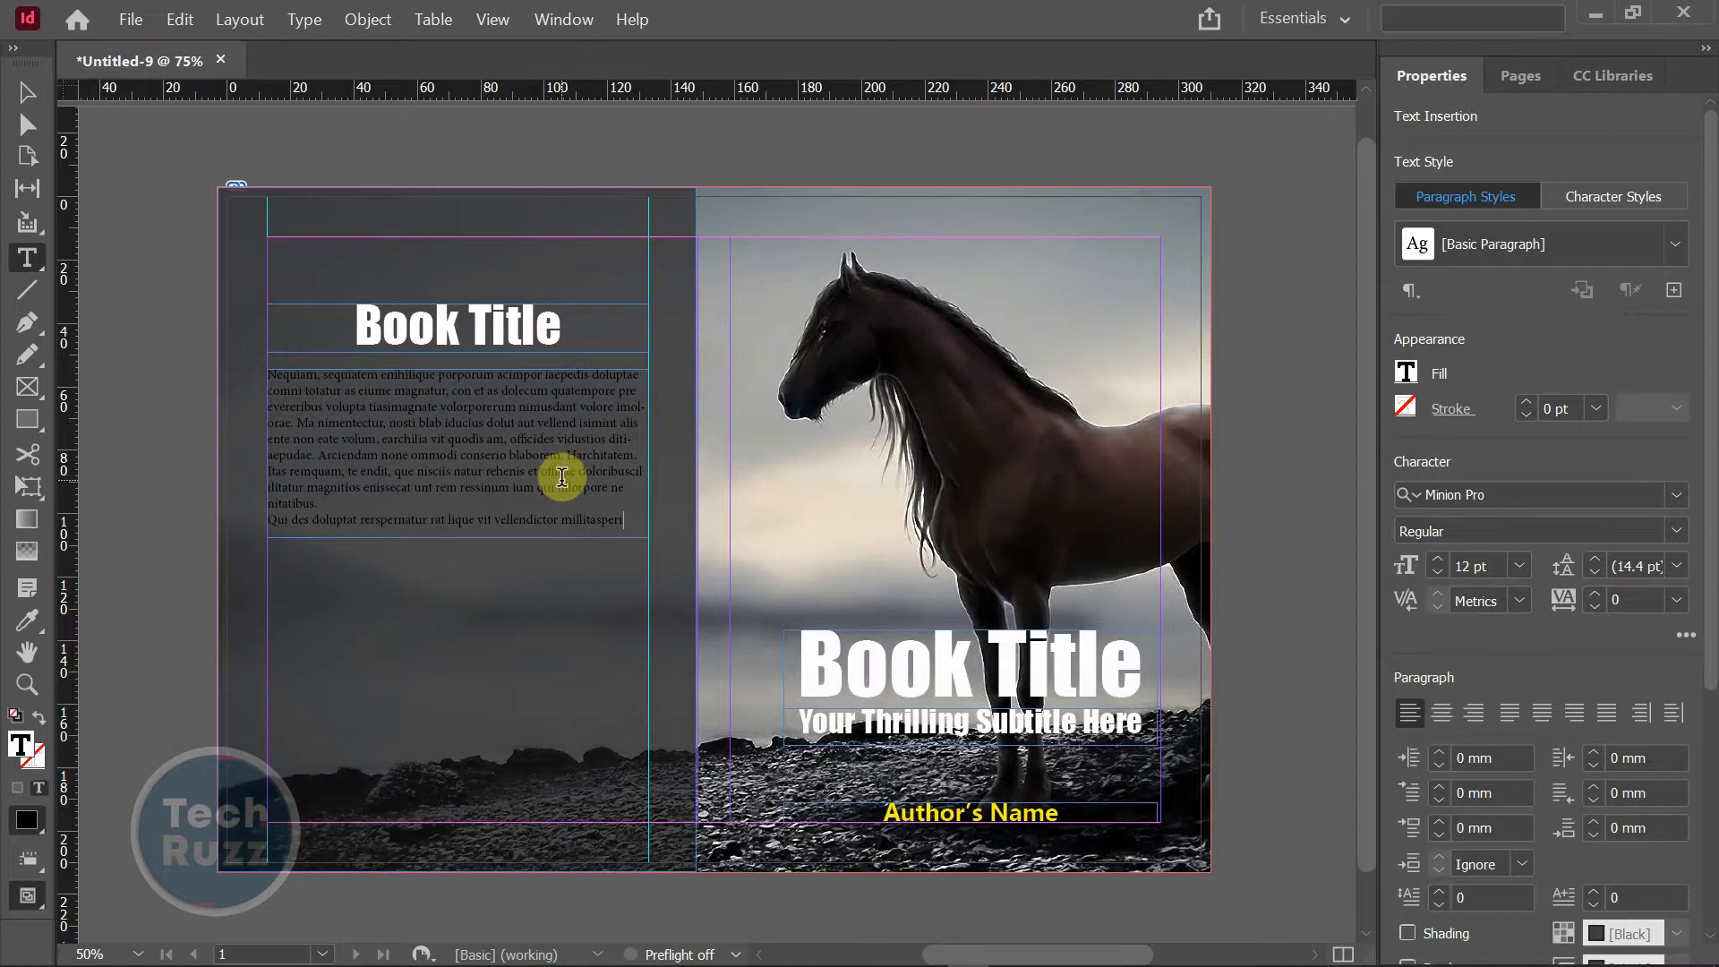
{"action": "left_click_drag", "start_coordinate": [569, 457], "coordinate": [626, 523]}
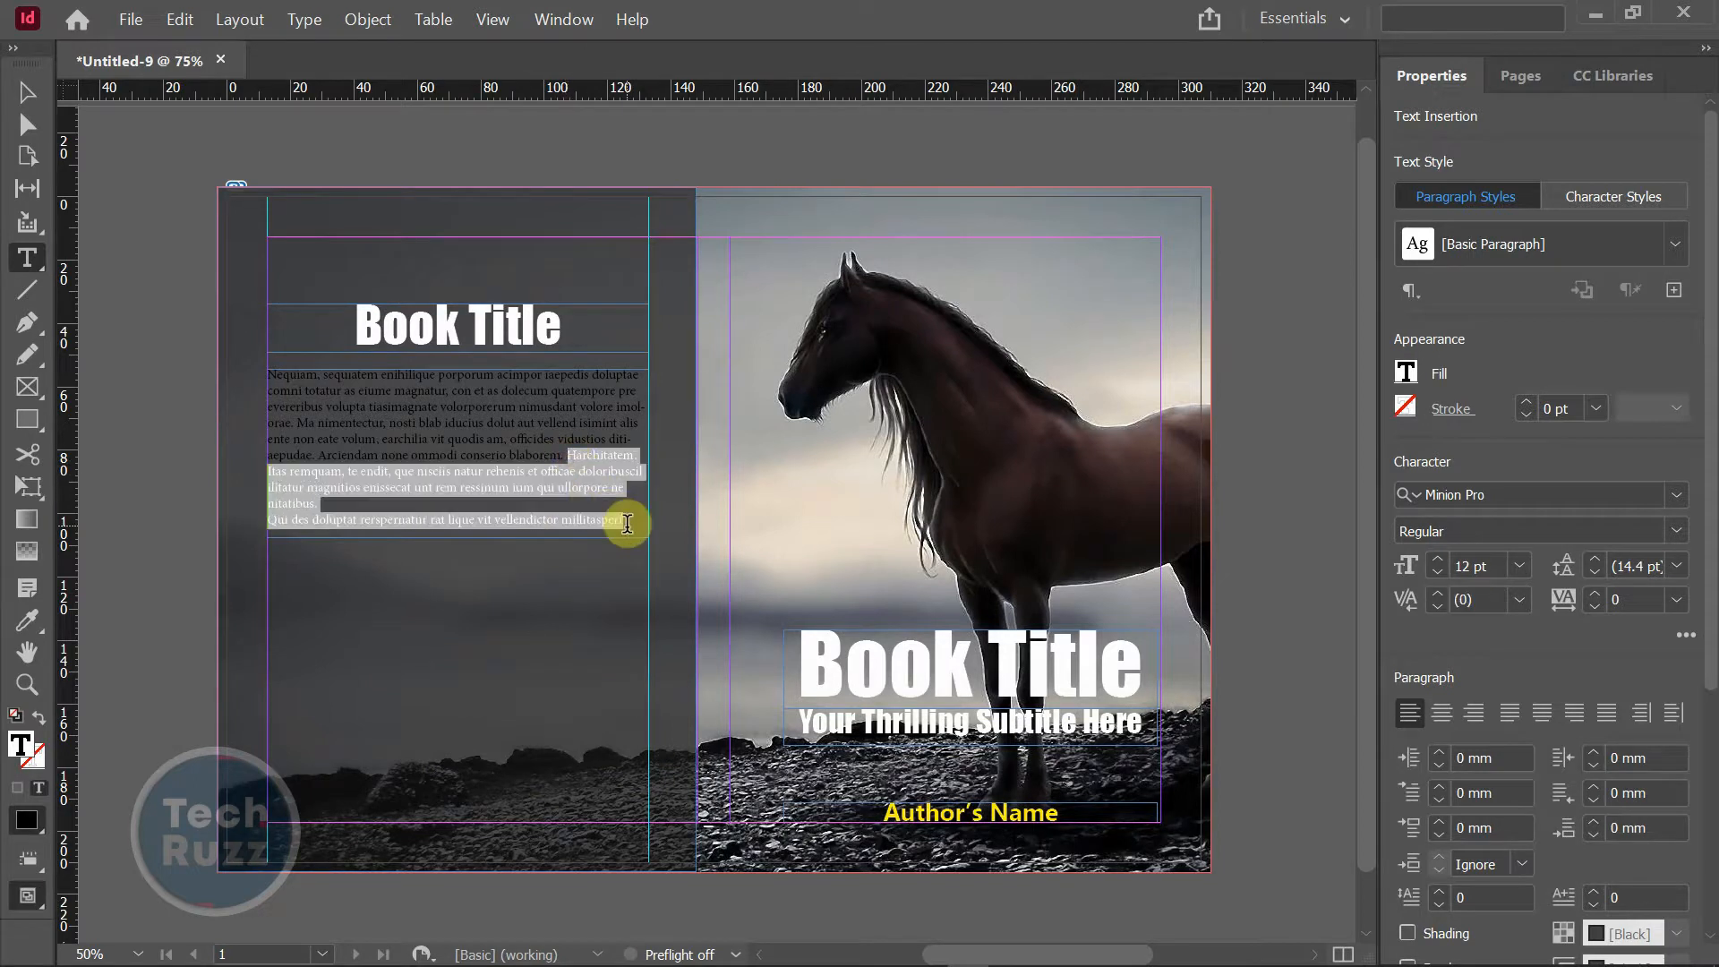
{"action": "key", "text": "BackSpace"}
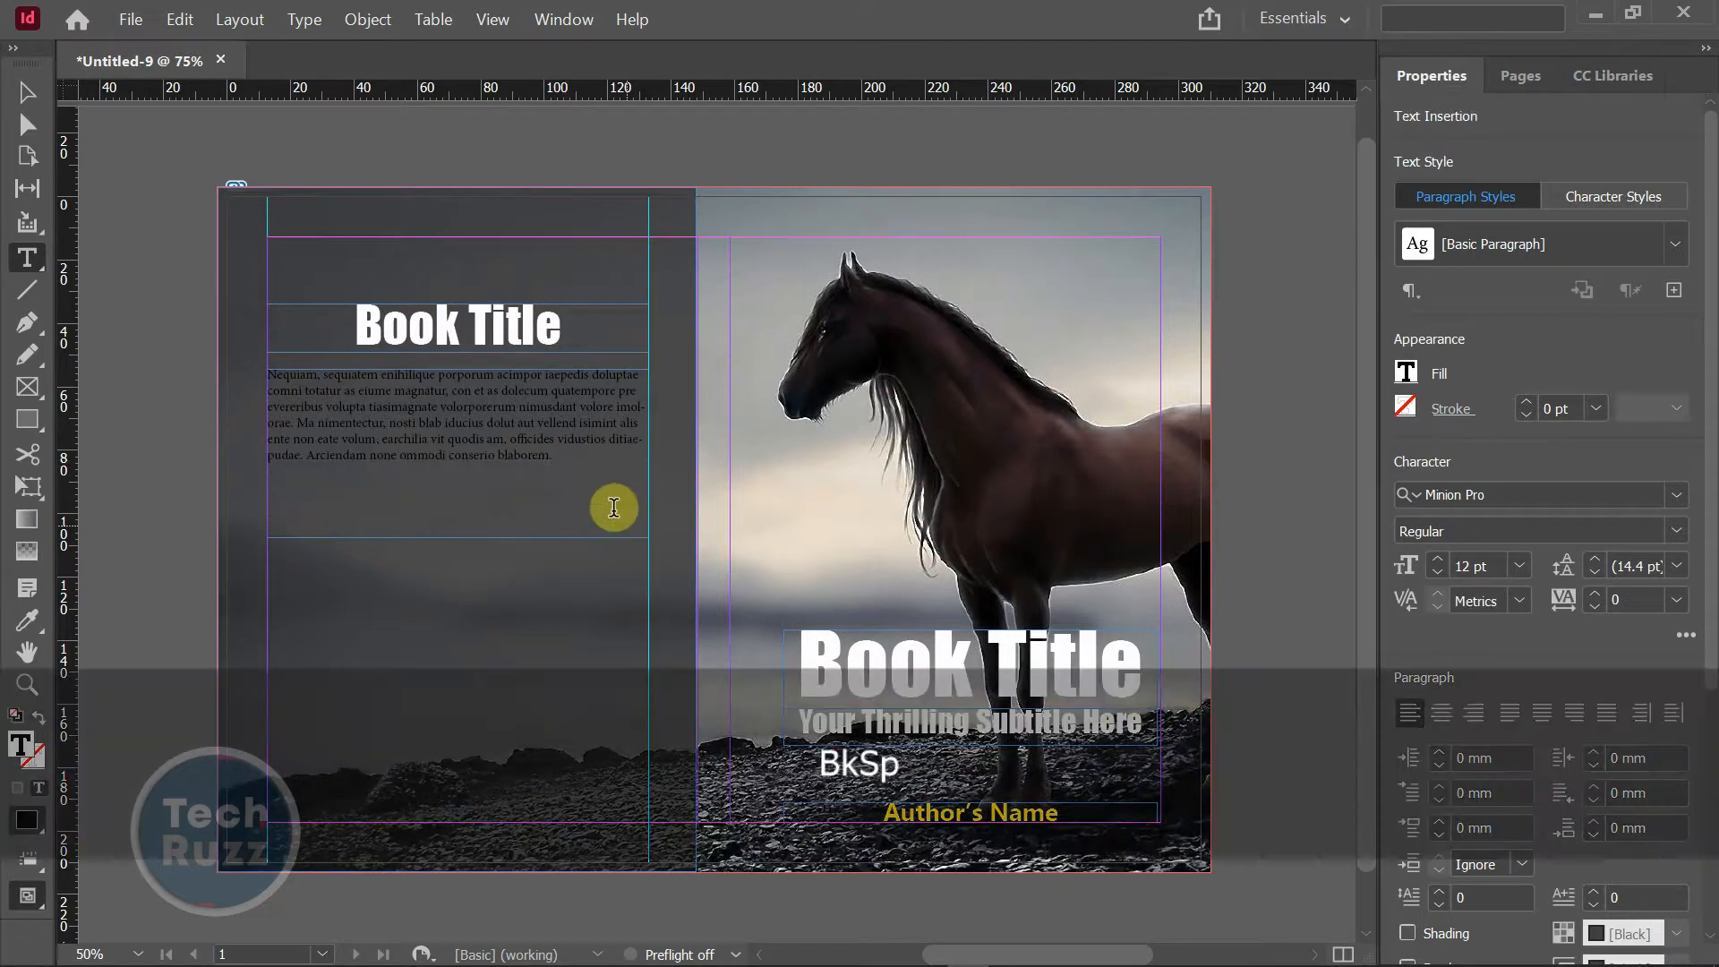
- Set the font of the entire back-cover placeholder paragraph to Lato Regular
{"action": "left_click_drag", "start_coordinate": [564, 457], "coordinate": [260, 381]}
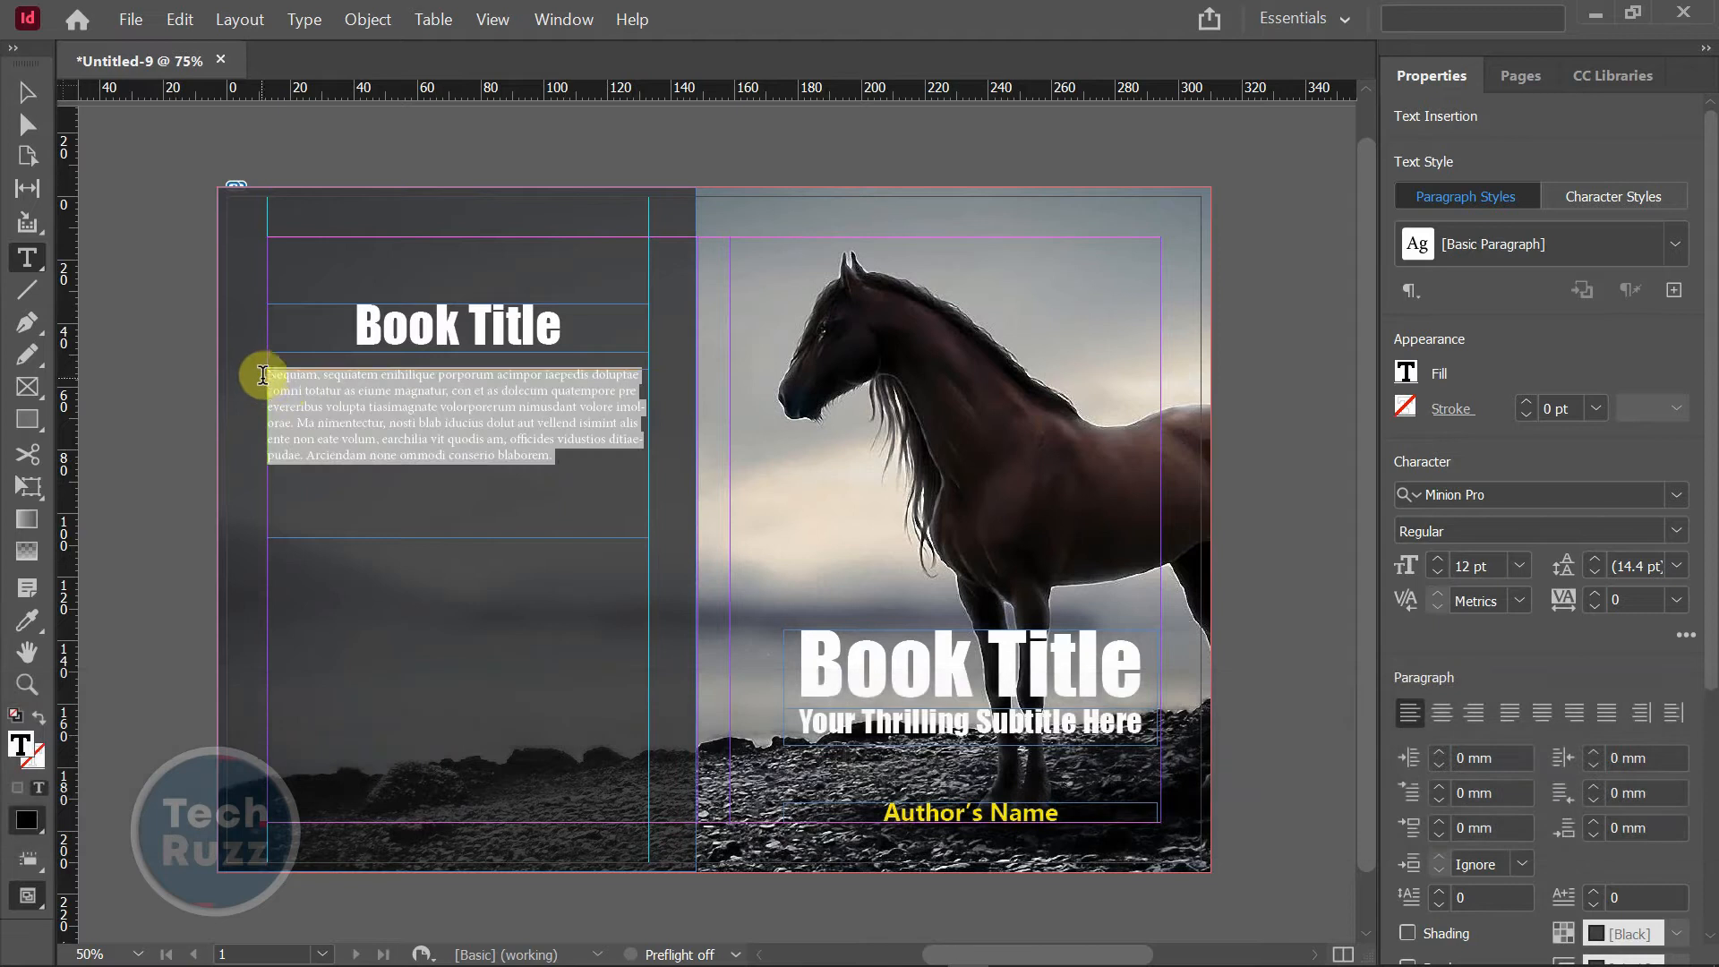
{"action": "left_click", "coordinate": [1459, 491]}
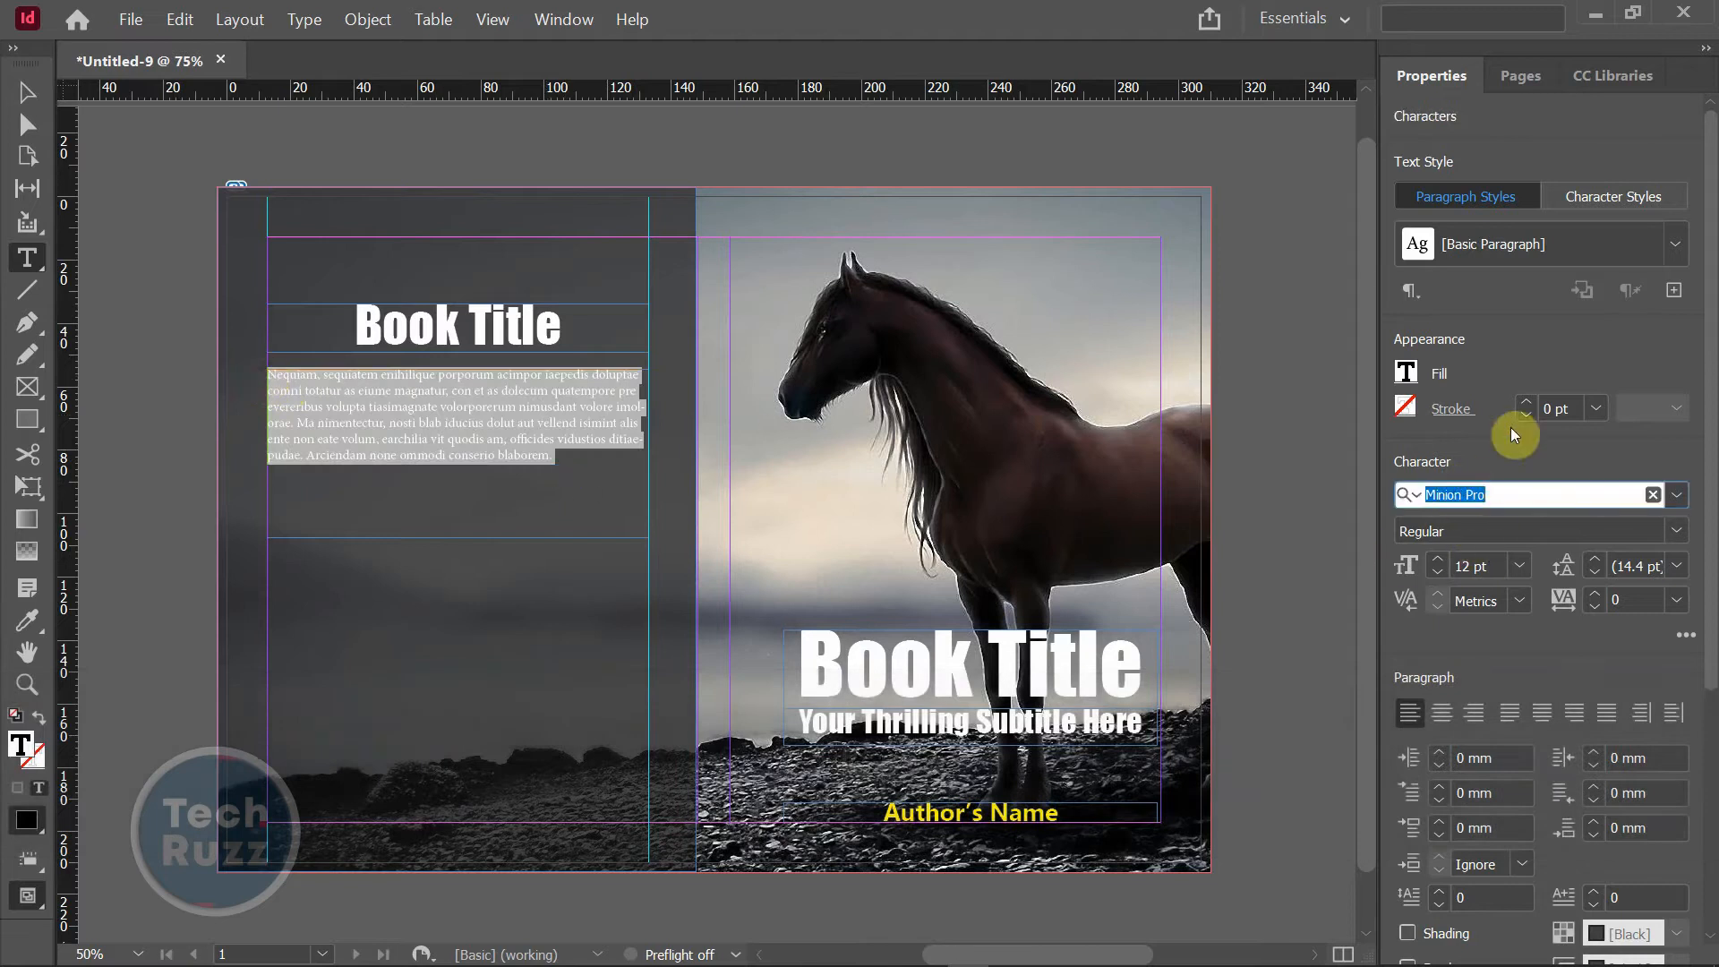
{"action": "type", "text": "lato"}
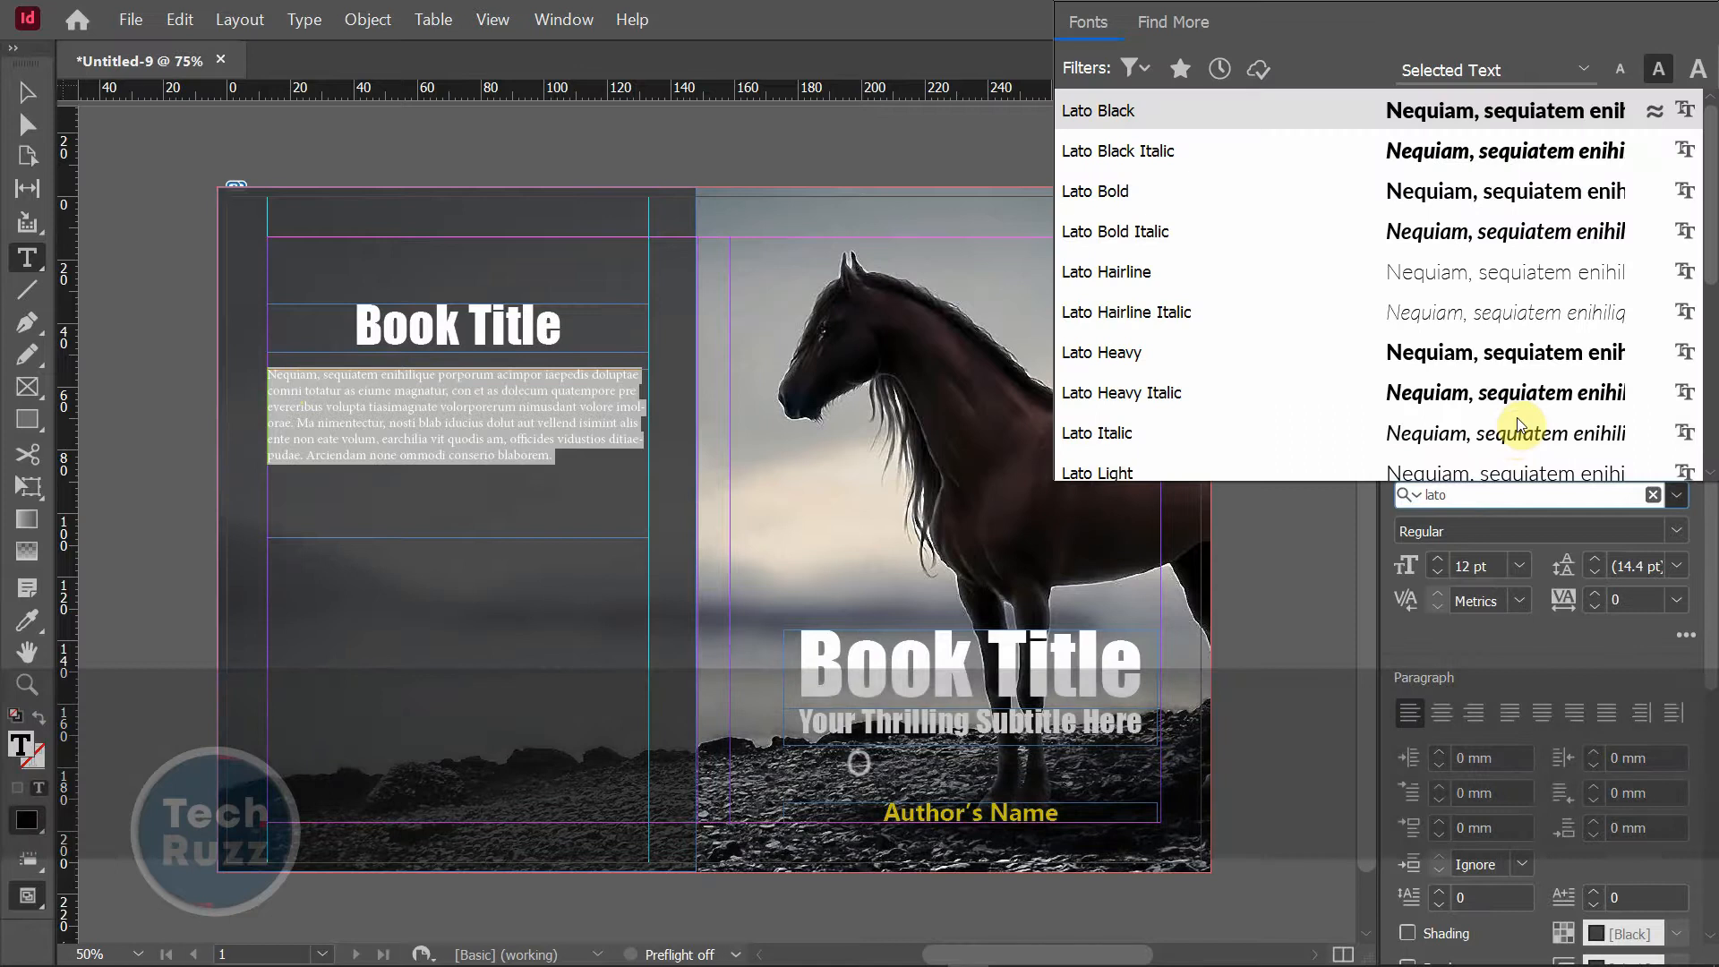
{"action": "scroll", "coordinate": [1522, 394], "scroll_direction": "down", "scroll_amount": 1}
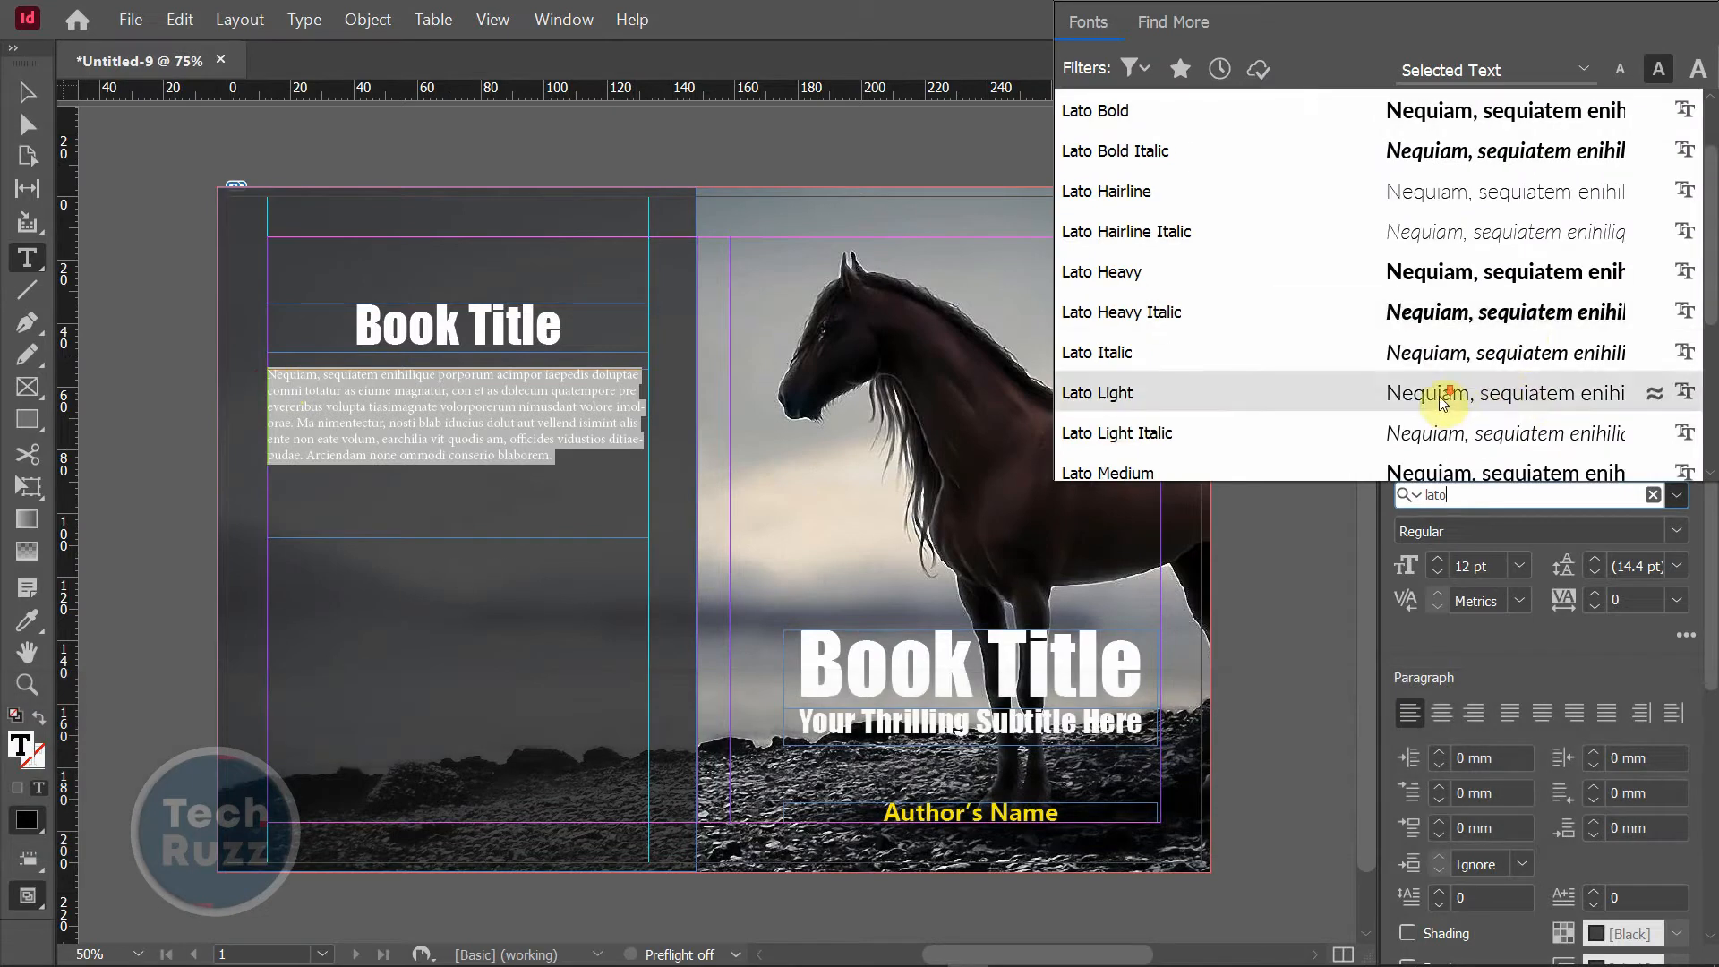
{"action": "scroll", "coordinate": [1438, 401], "scroll_direction": "down", "scroll_amount": 2}
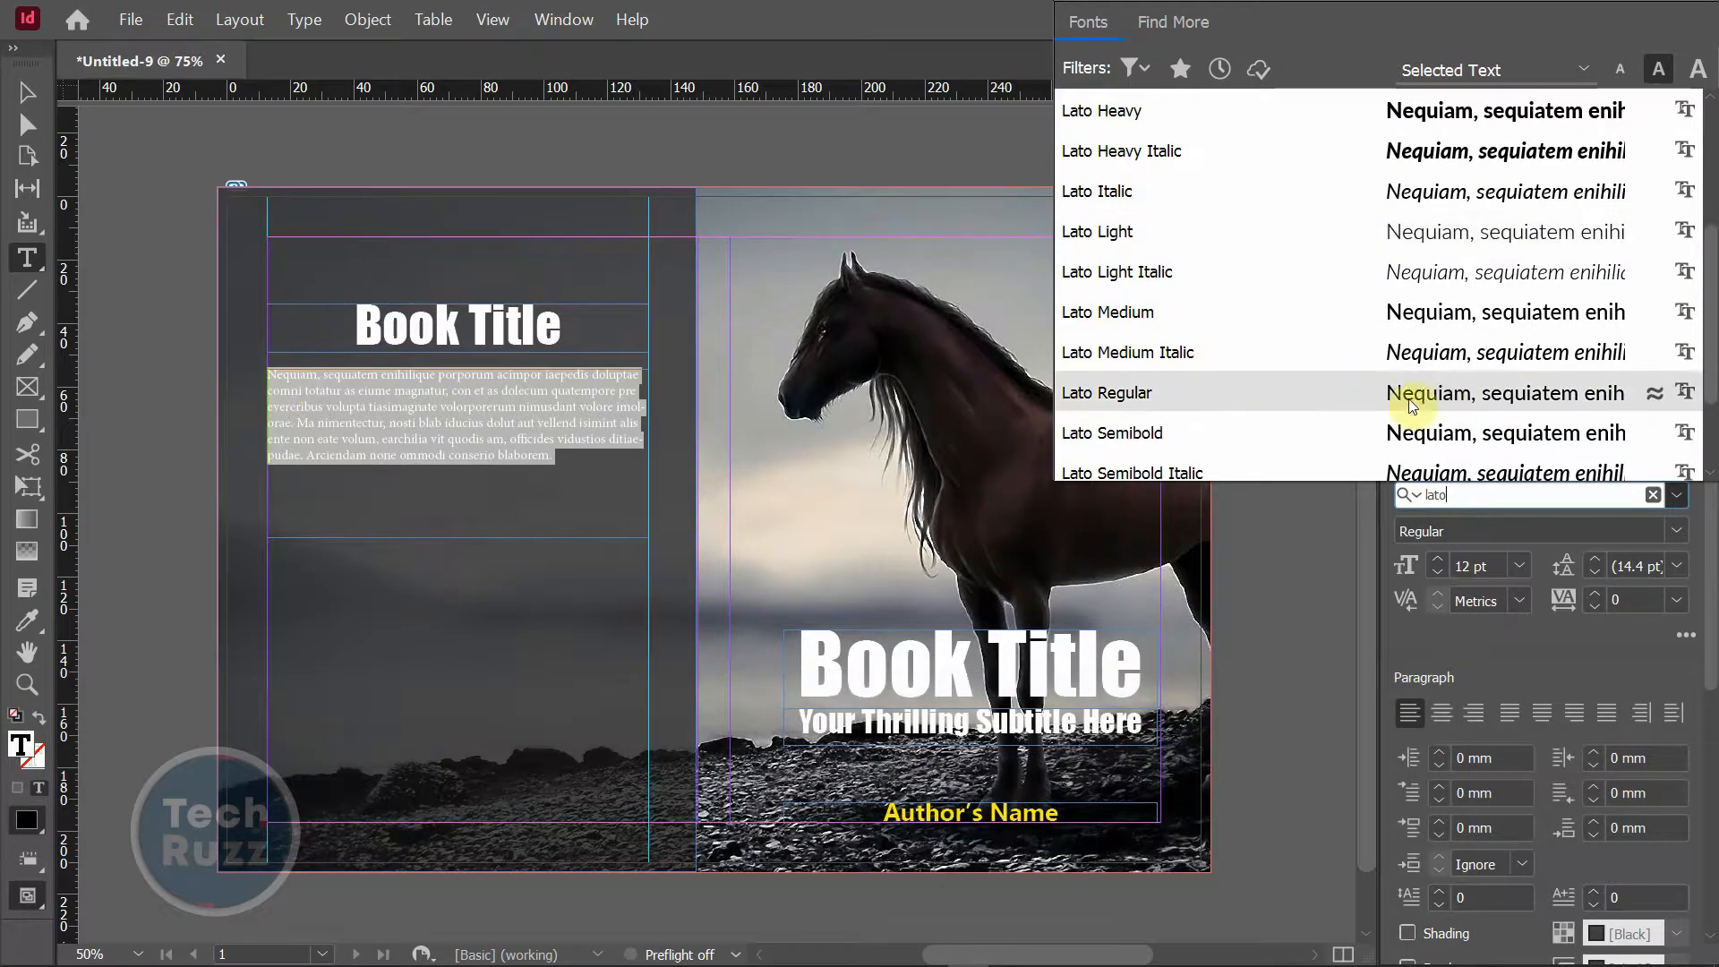
{"action": "left_click", "coordinate": [1479, 399]}
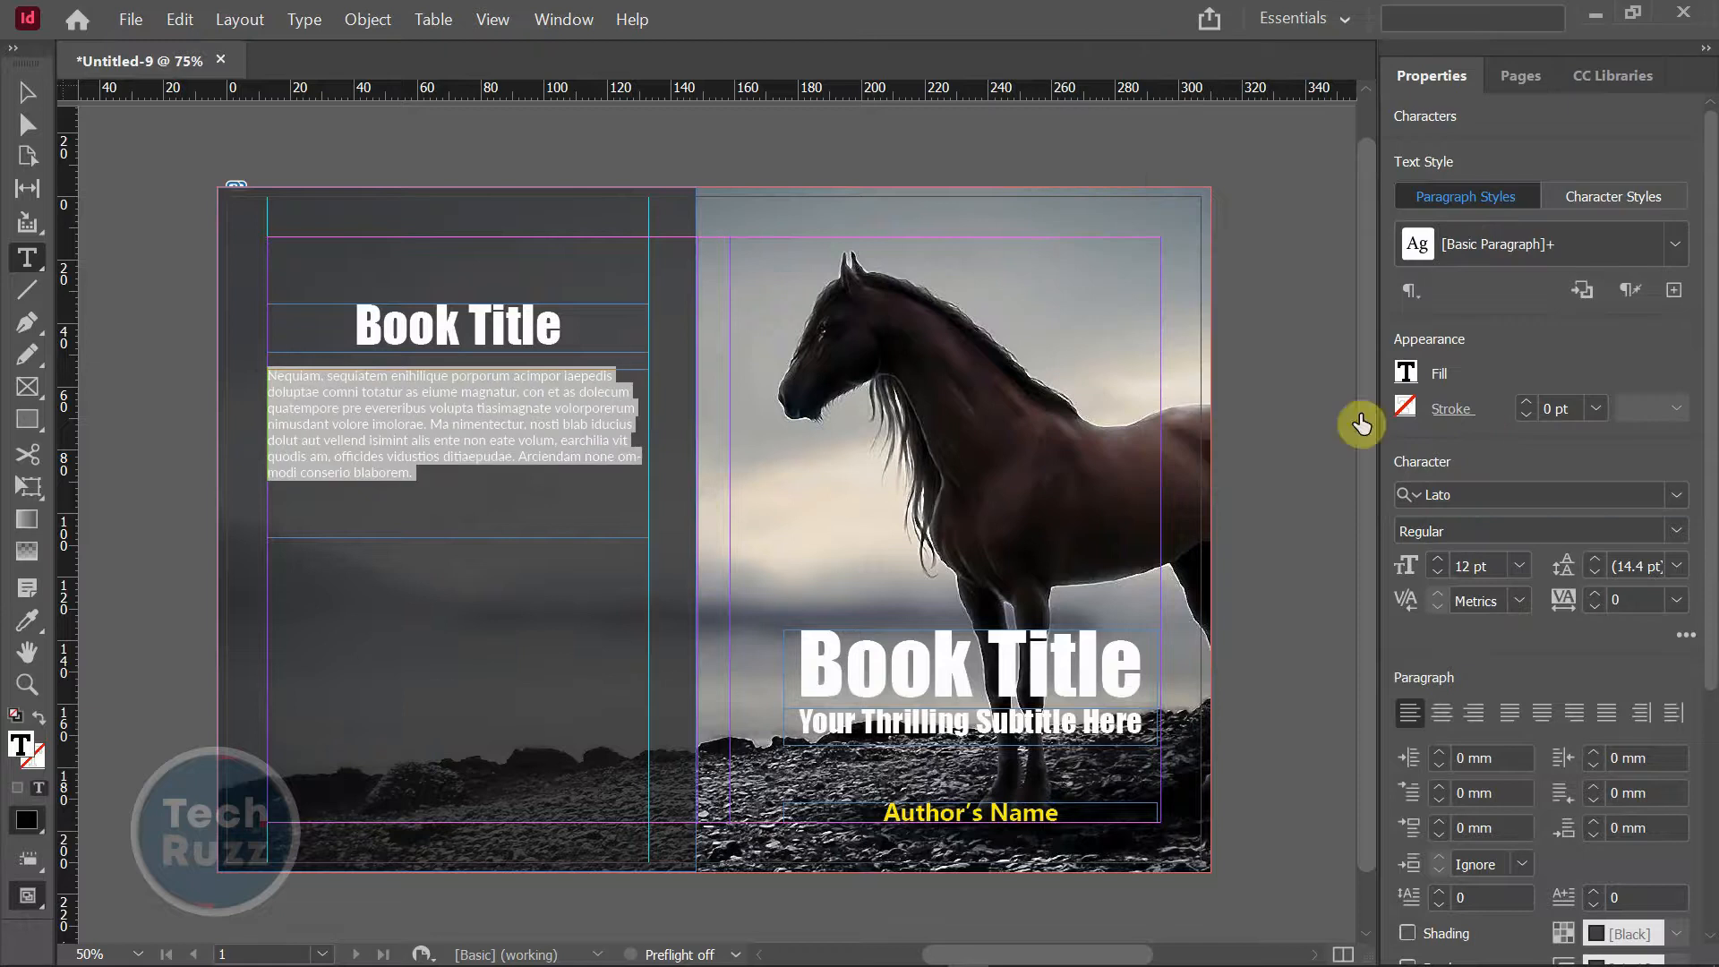
- Center-align the back-cover placeholder paragraph, colour its text [Paper] and deselect it
{"action": "left_click", "coordinate": [1443, 712]}
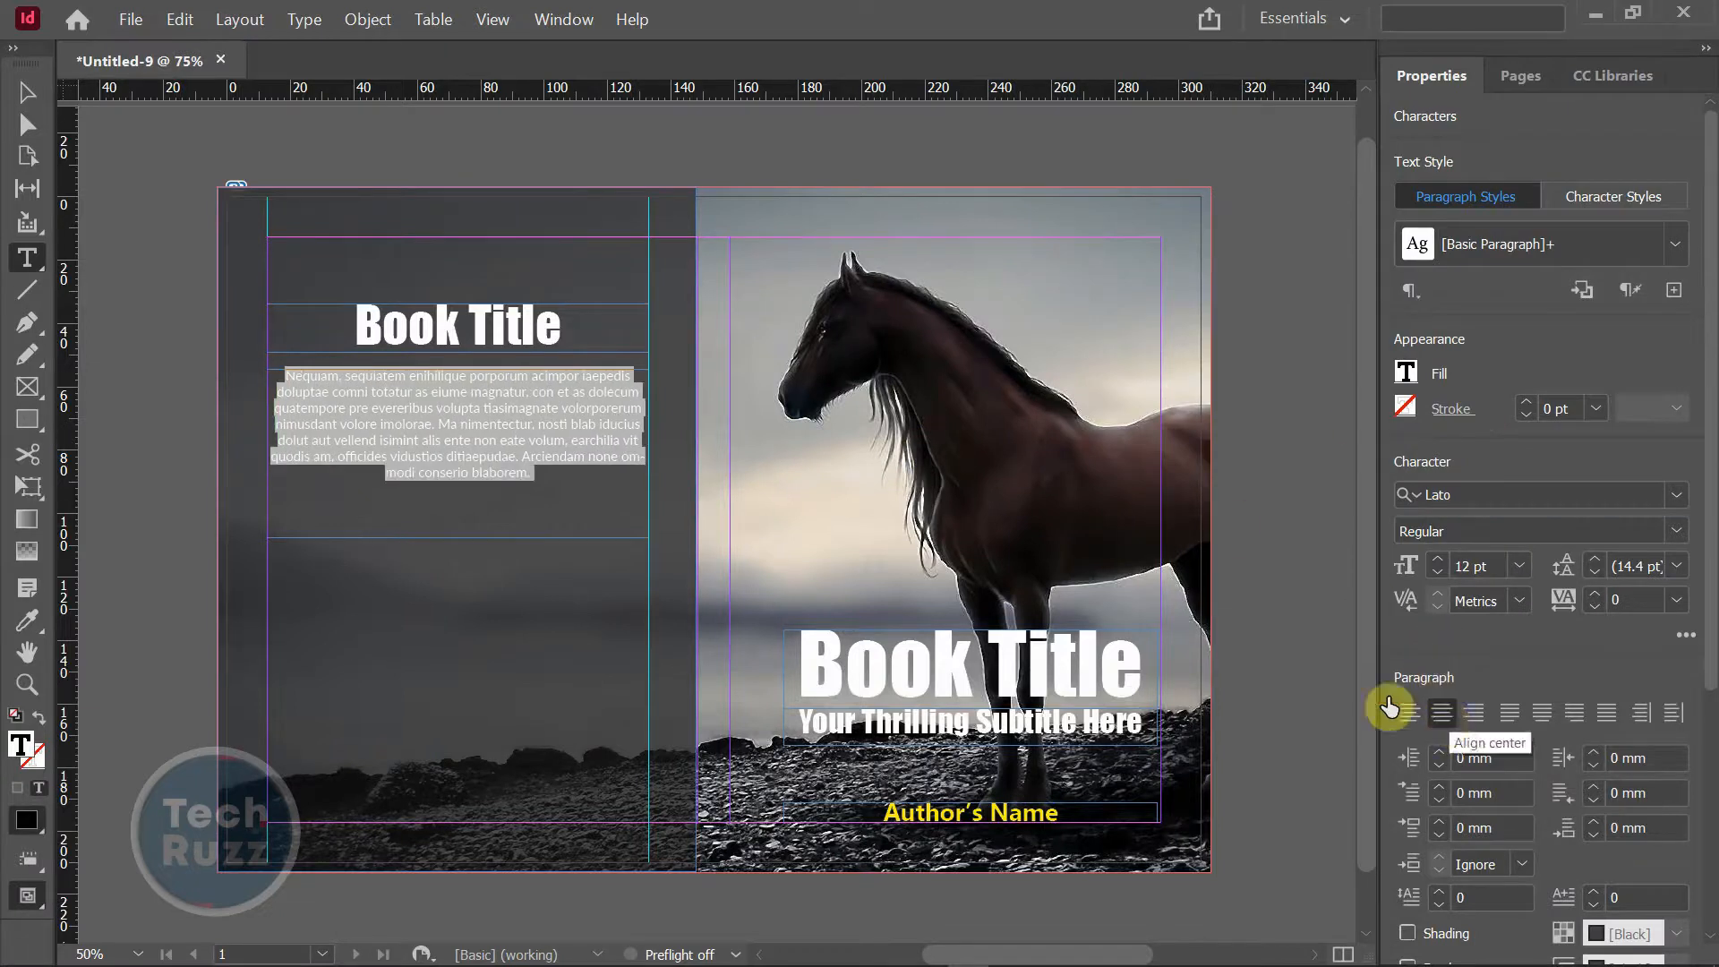
{"action": "left_click", "coordinate": [1404, 379]}
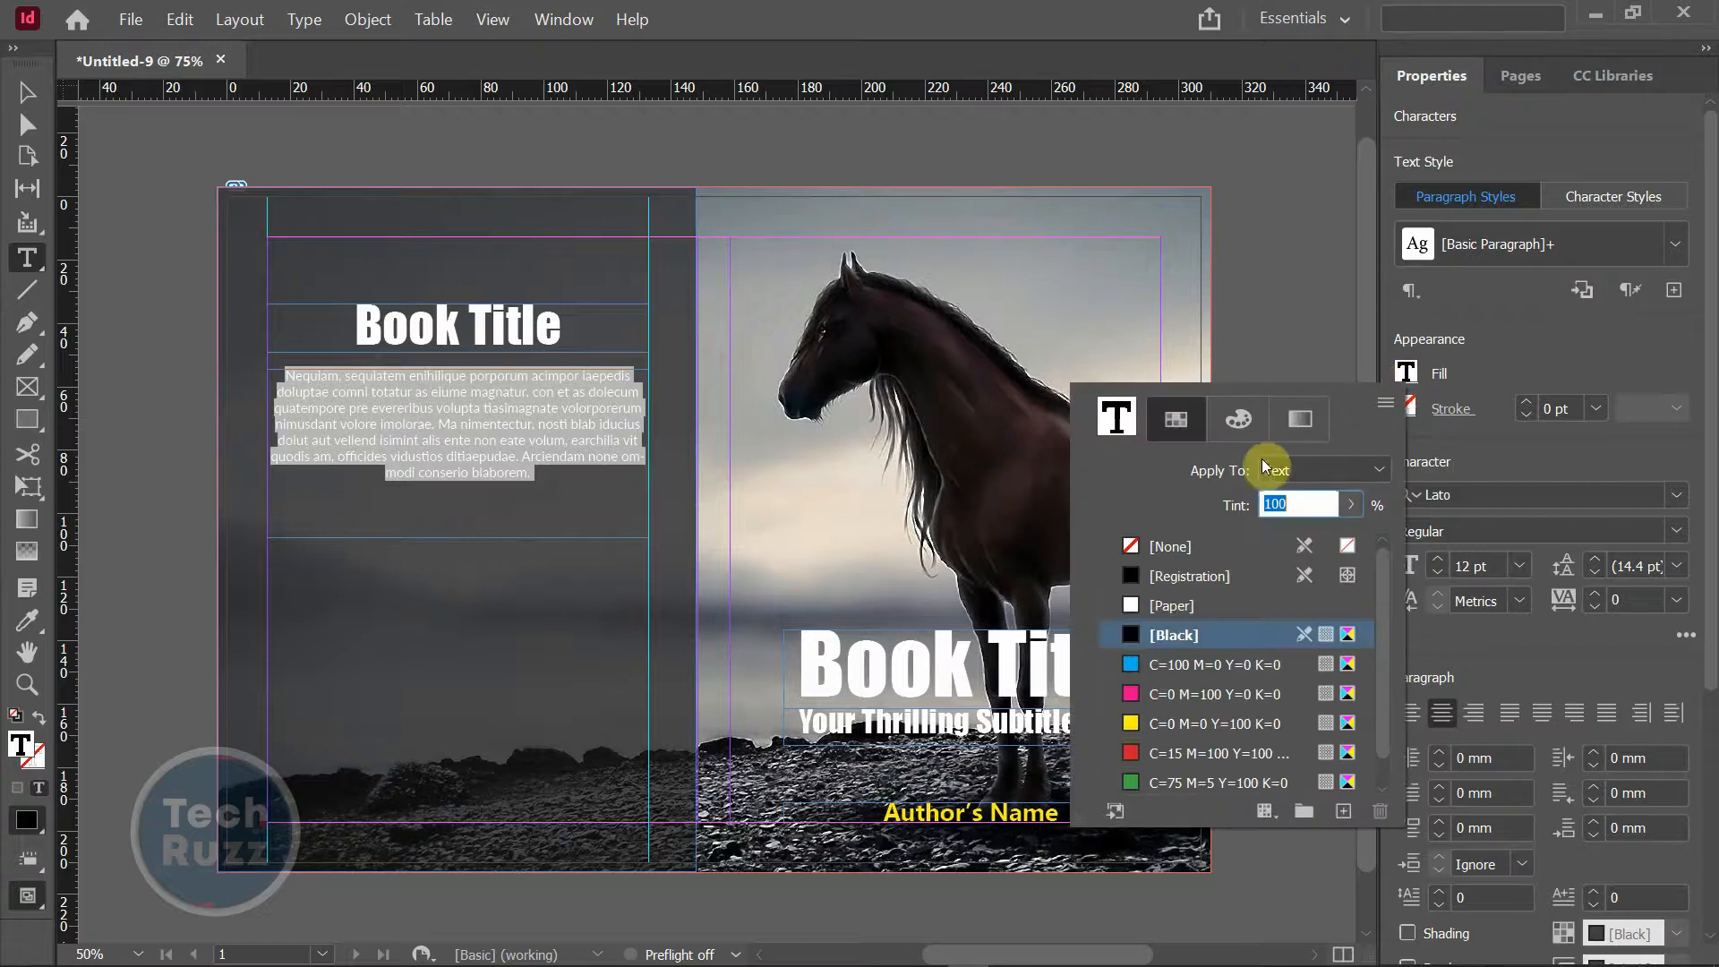
{"action": "left_click", "coordinate": [1130, 605]}
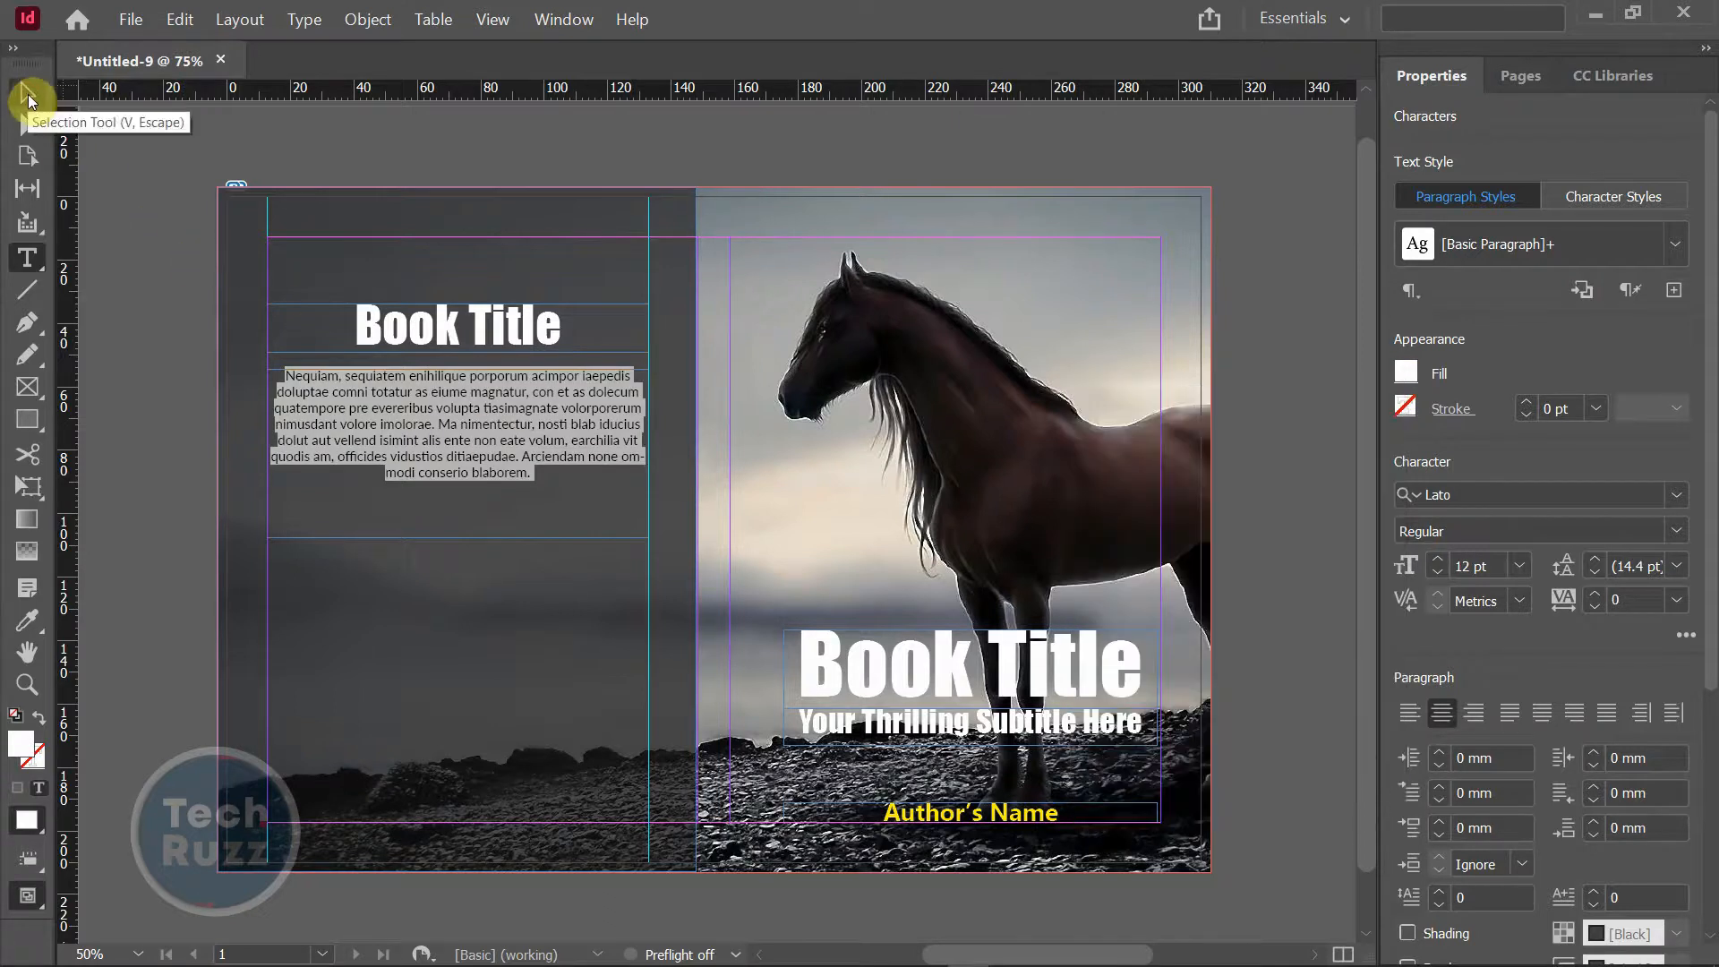
{"action": "left_click", "coordinate": [28, 93]}
{"action": "left_click", "coordinate": [163, 315]}
- Shorten the placeholder text frame from its lower edge to 38 mm high and check the cover in preview mode
{"action": "left_click", "coordinate": [455, 484]}
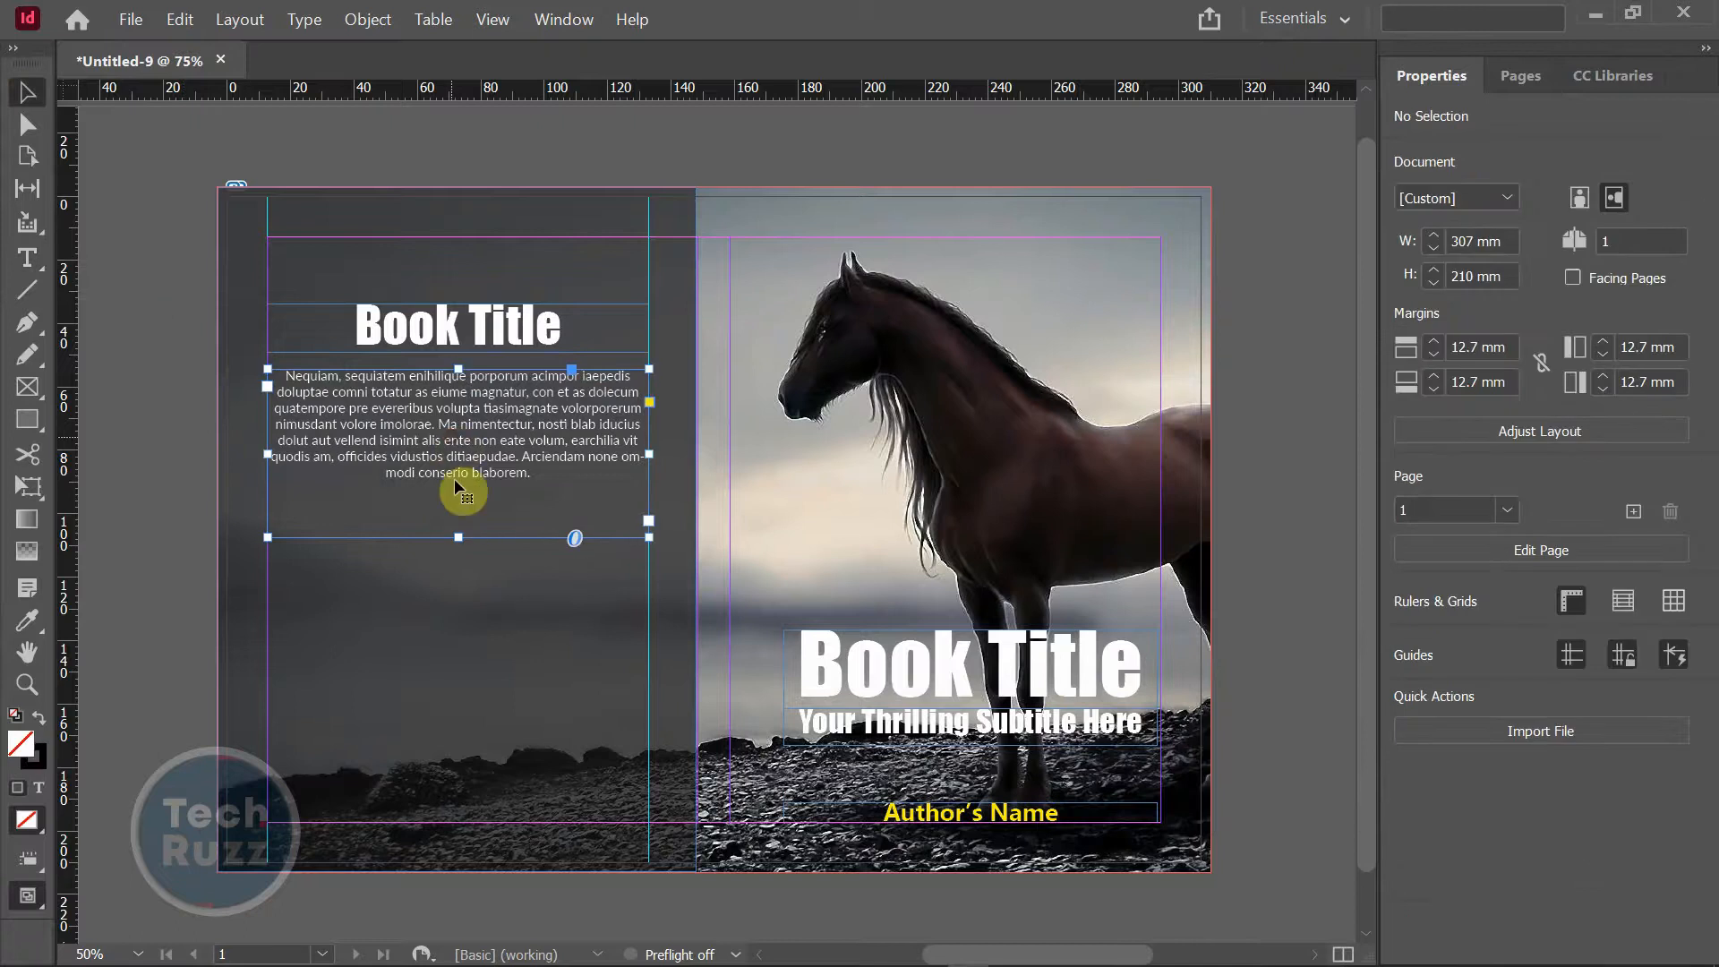
{"action": "left_click_drag", "start_coordinate": [459, 535], "coordinate": [537, 490]}
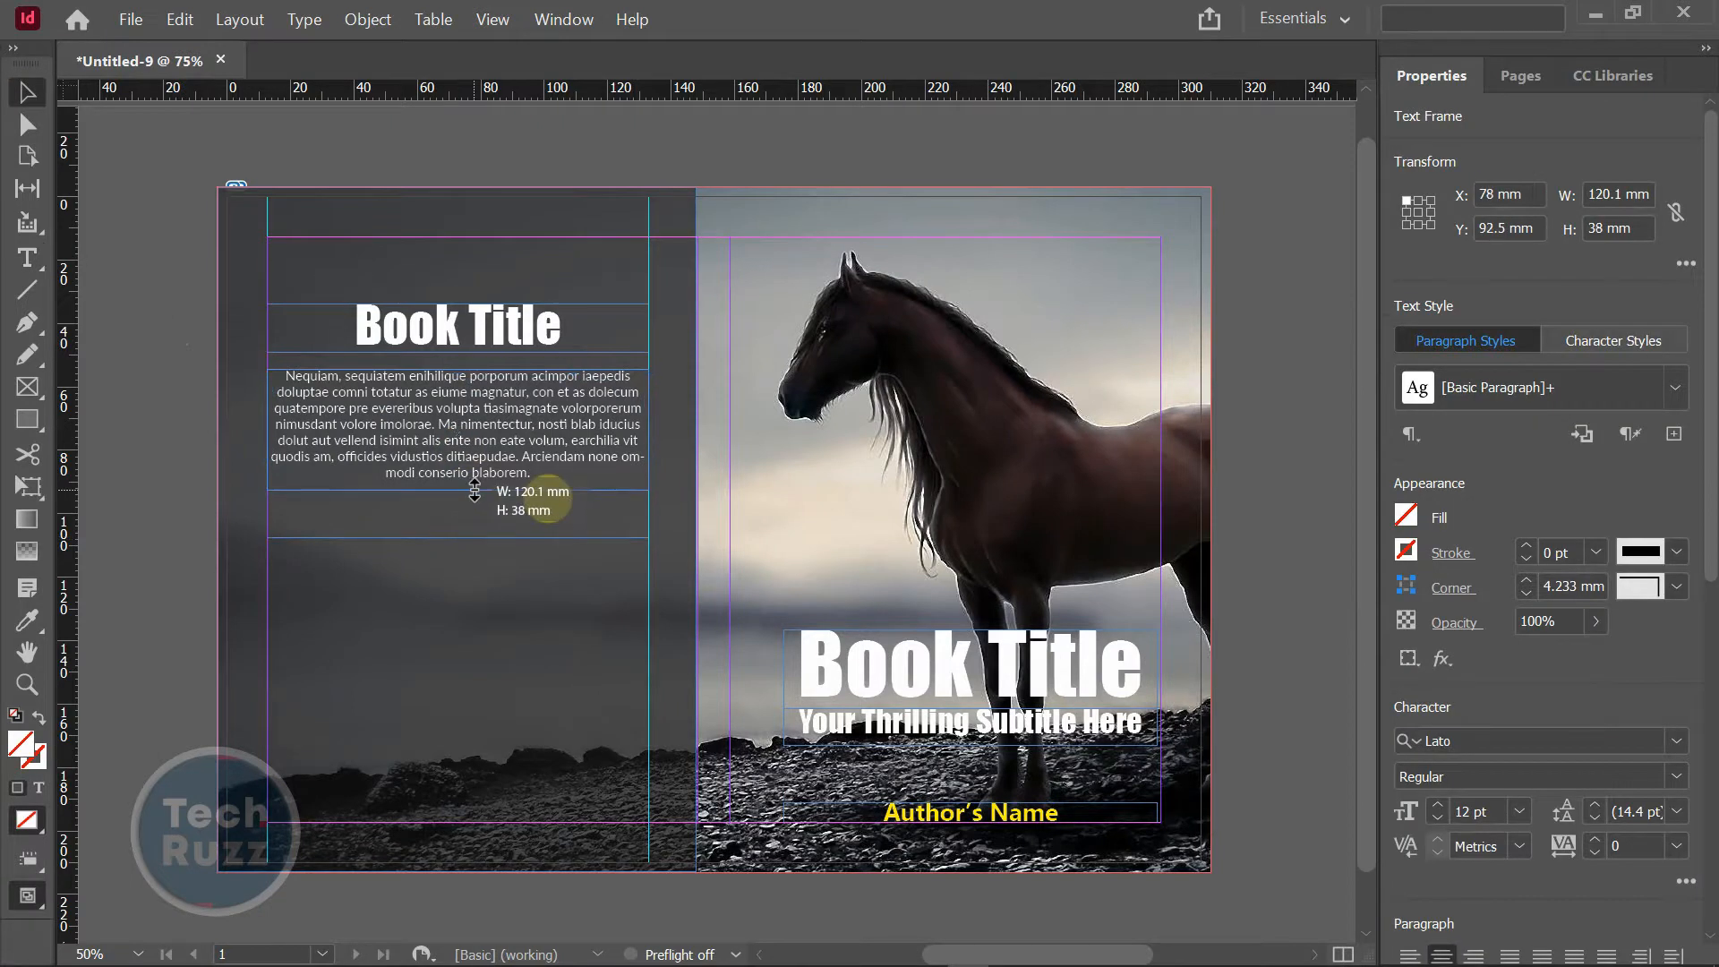
{"action": "left_click", "coordinate": [165, 369]}
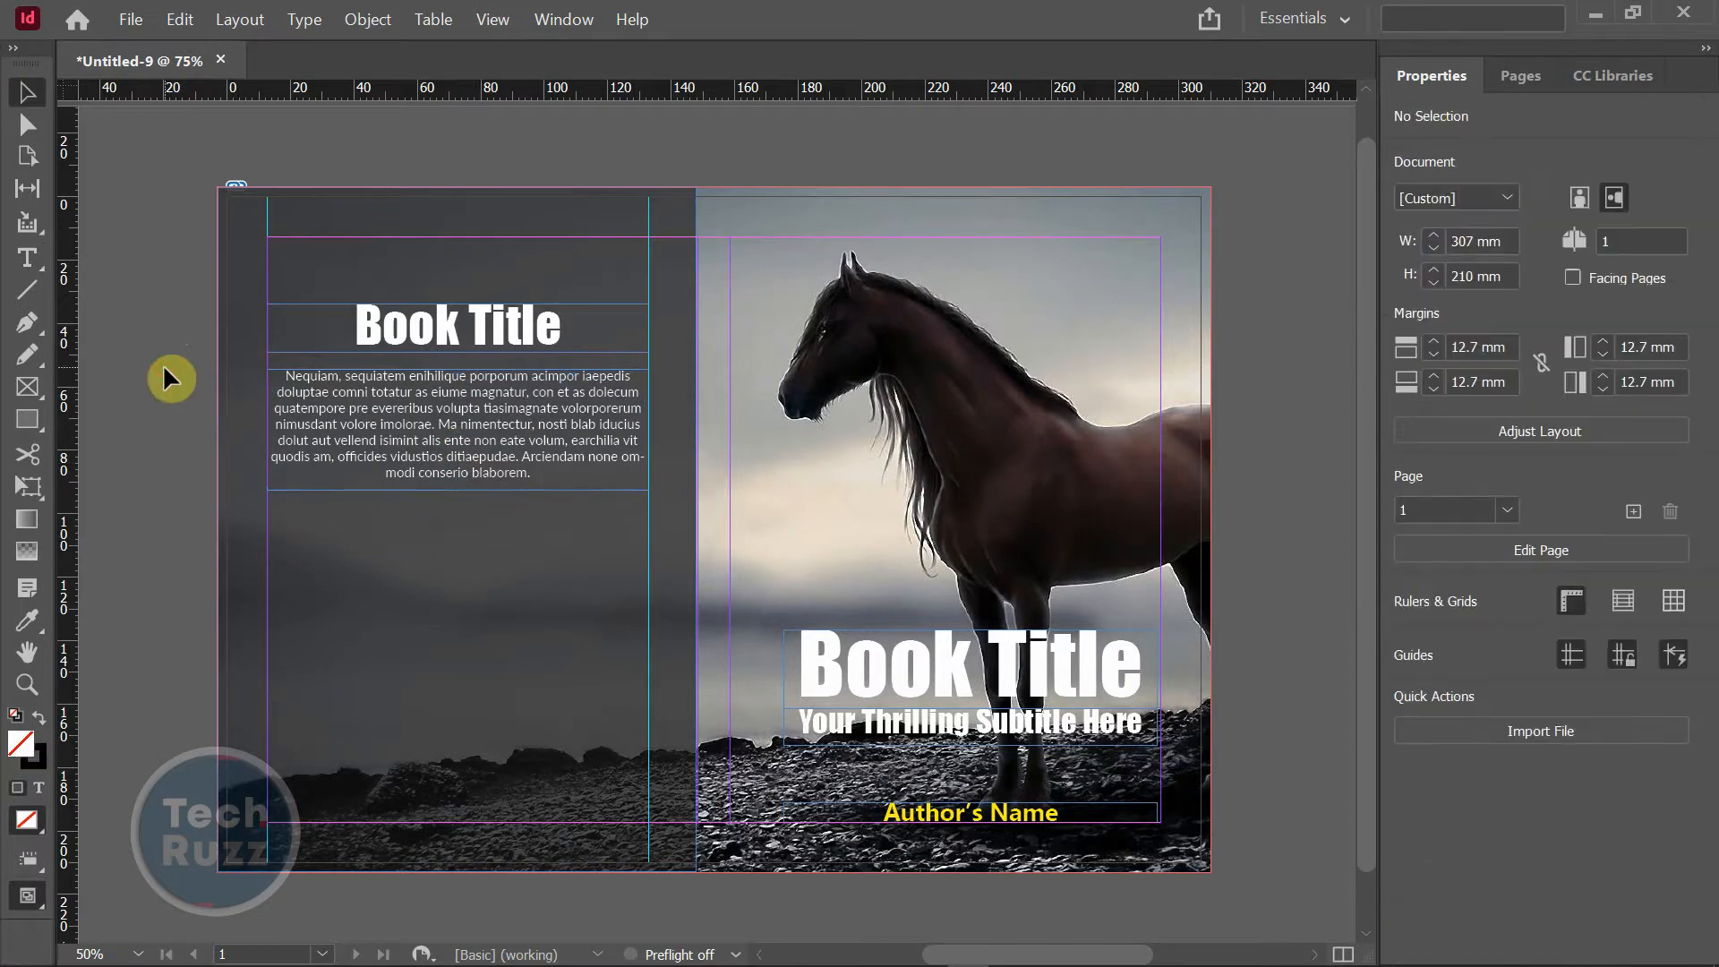
{"action": "key", "text": "w"}
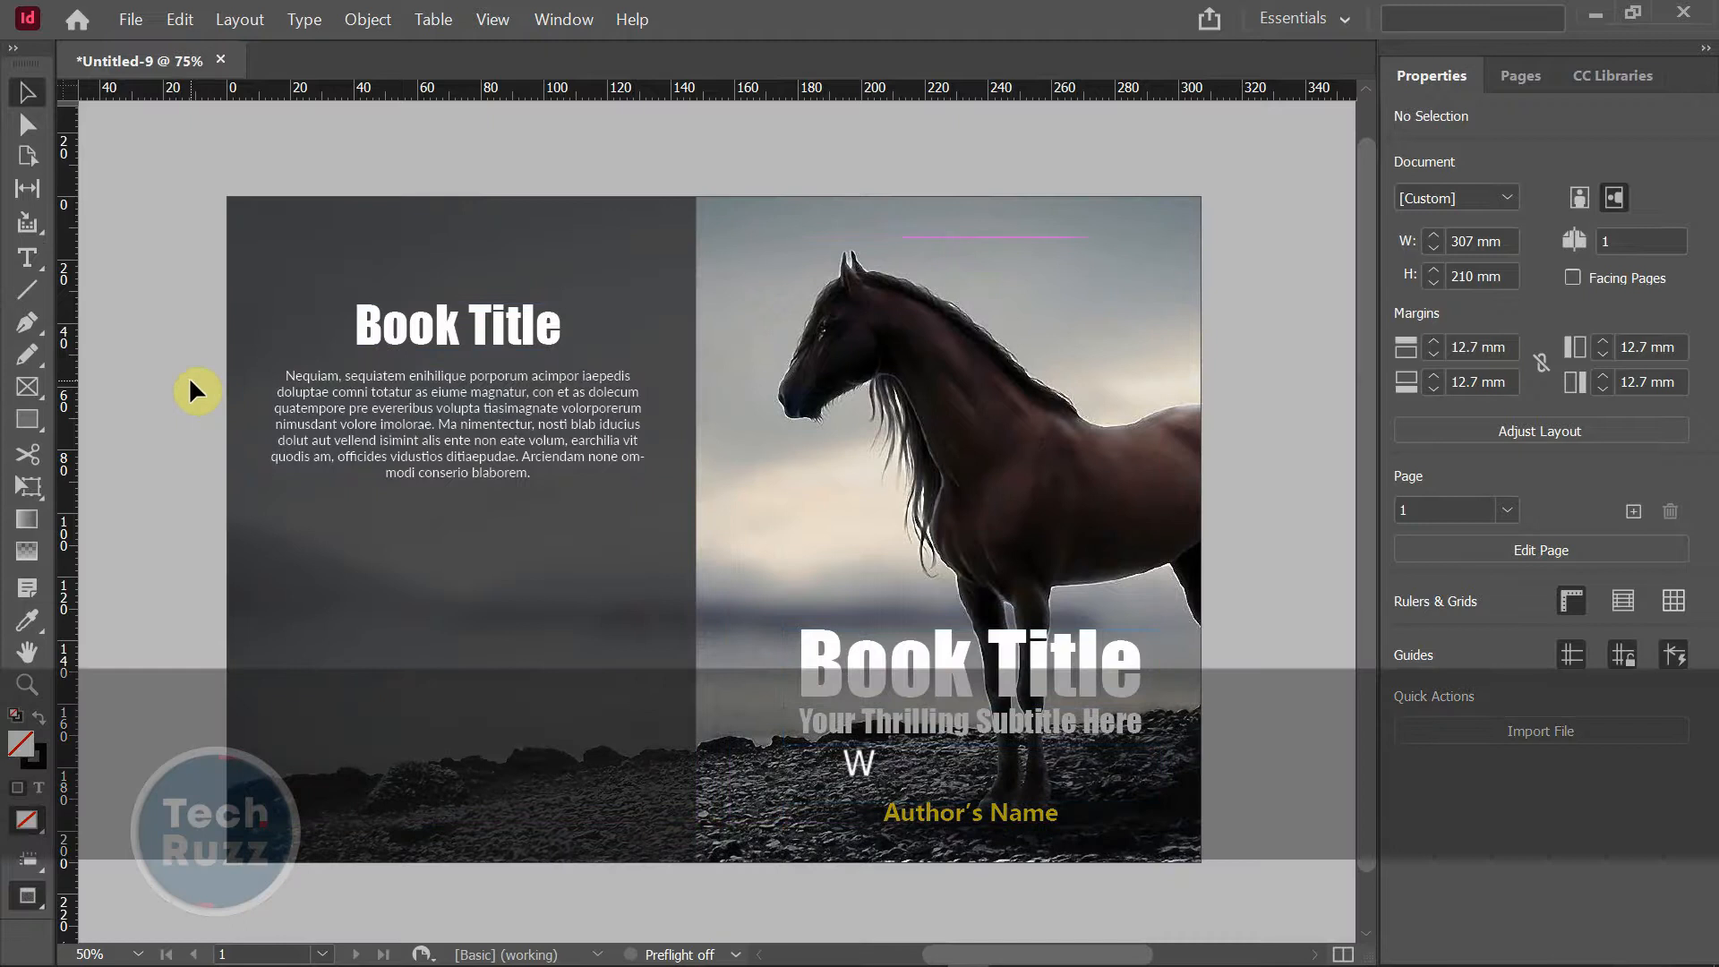
{"action": "key", "text": "w"}
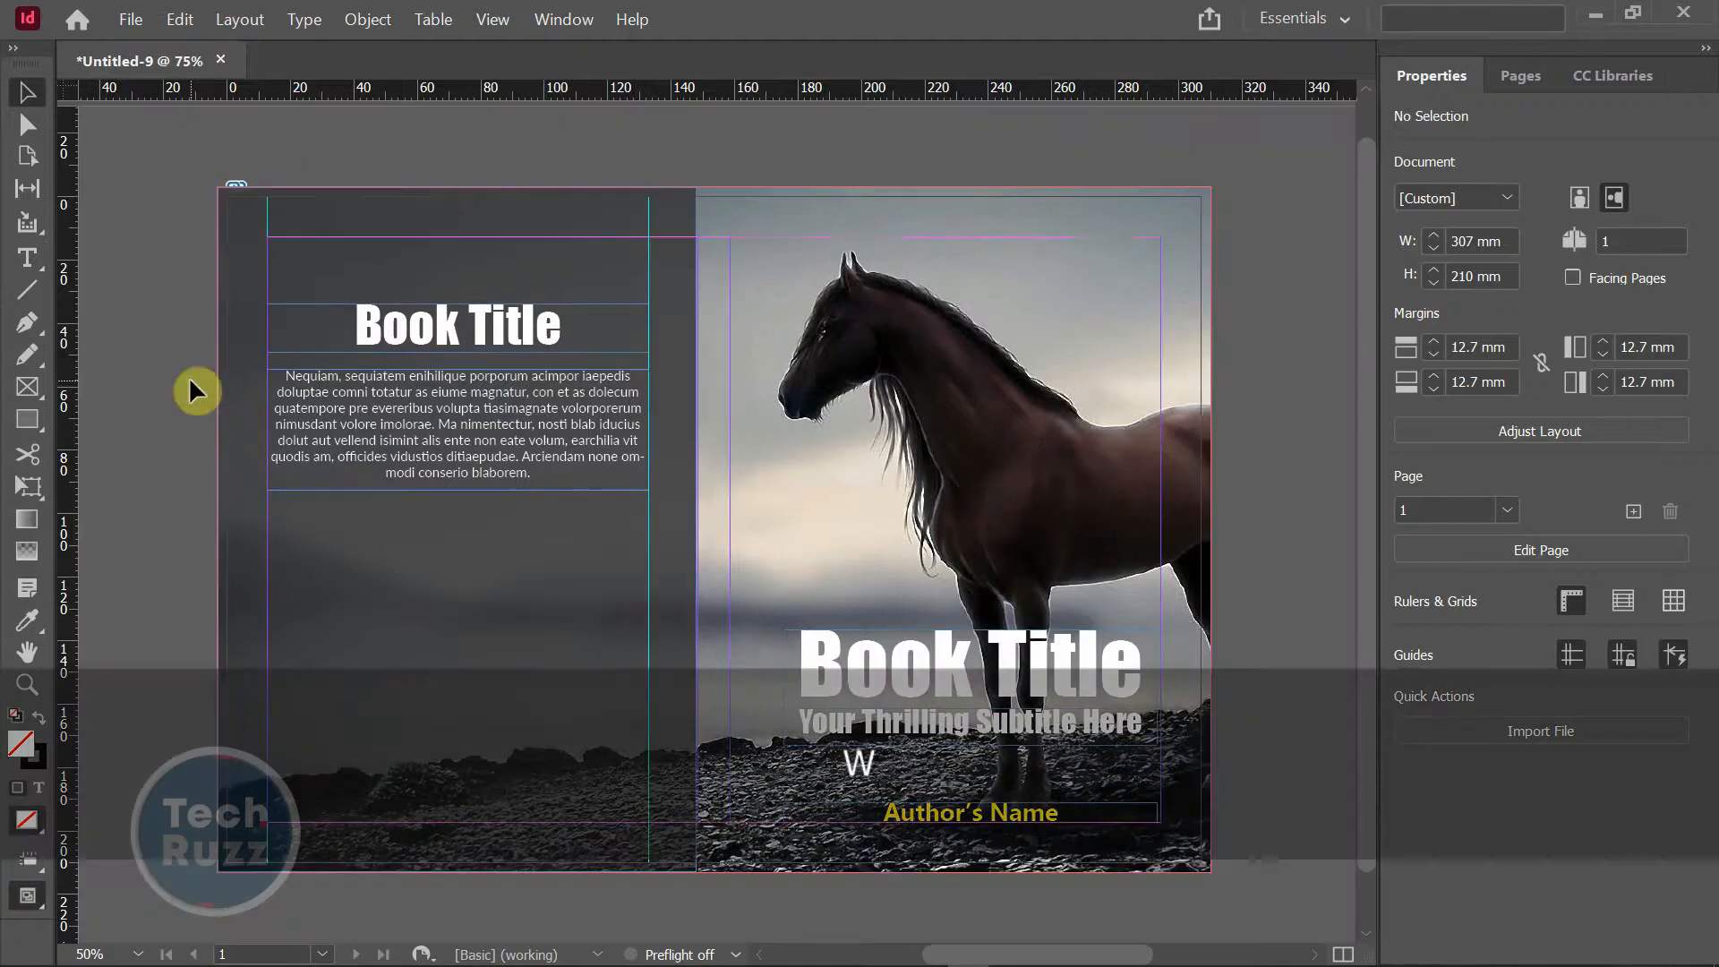
- Duplicate the placeholder text frame straight down, leaving a gap below the original paragraph
{"action": "left_click", "coordinate": [498, 423]}
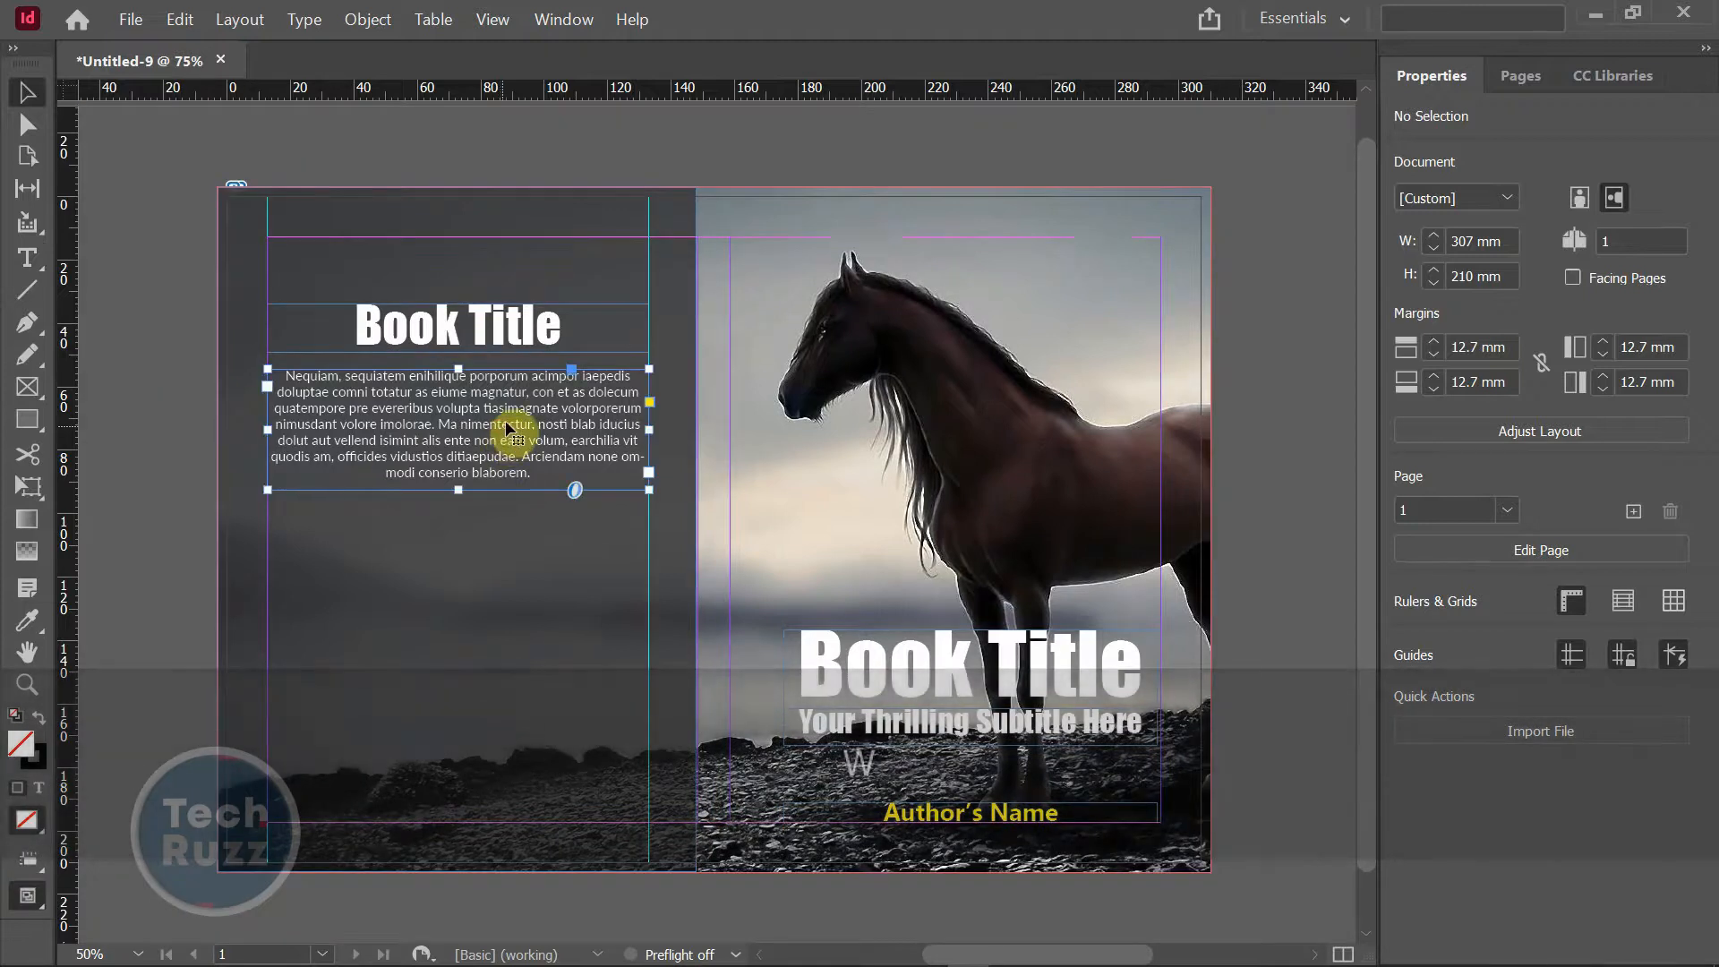
{"action": "key", "text": "alt"}
{"action": "left_click_drag", "start_coordinate": [515, 408], "coordinate": [506, 593]}
{"action": "key", "text": "shift"}
- Trim the duplicated paragraph to its first sentence, ending at "nimusdant volore imolorae."
{"action": "double_click", "coordinate": [479, 606]}
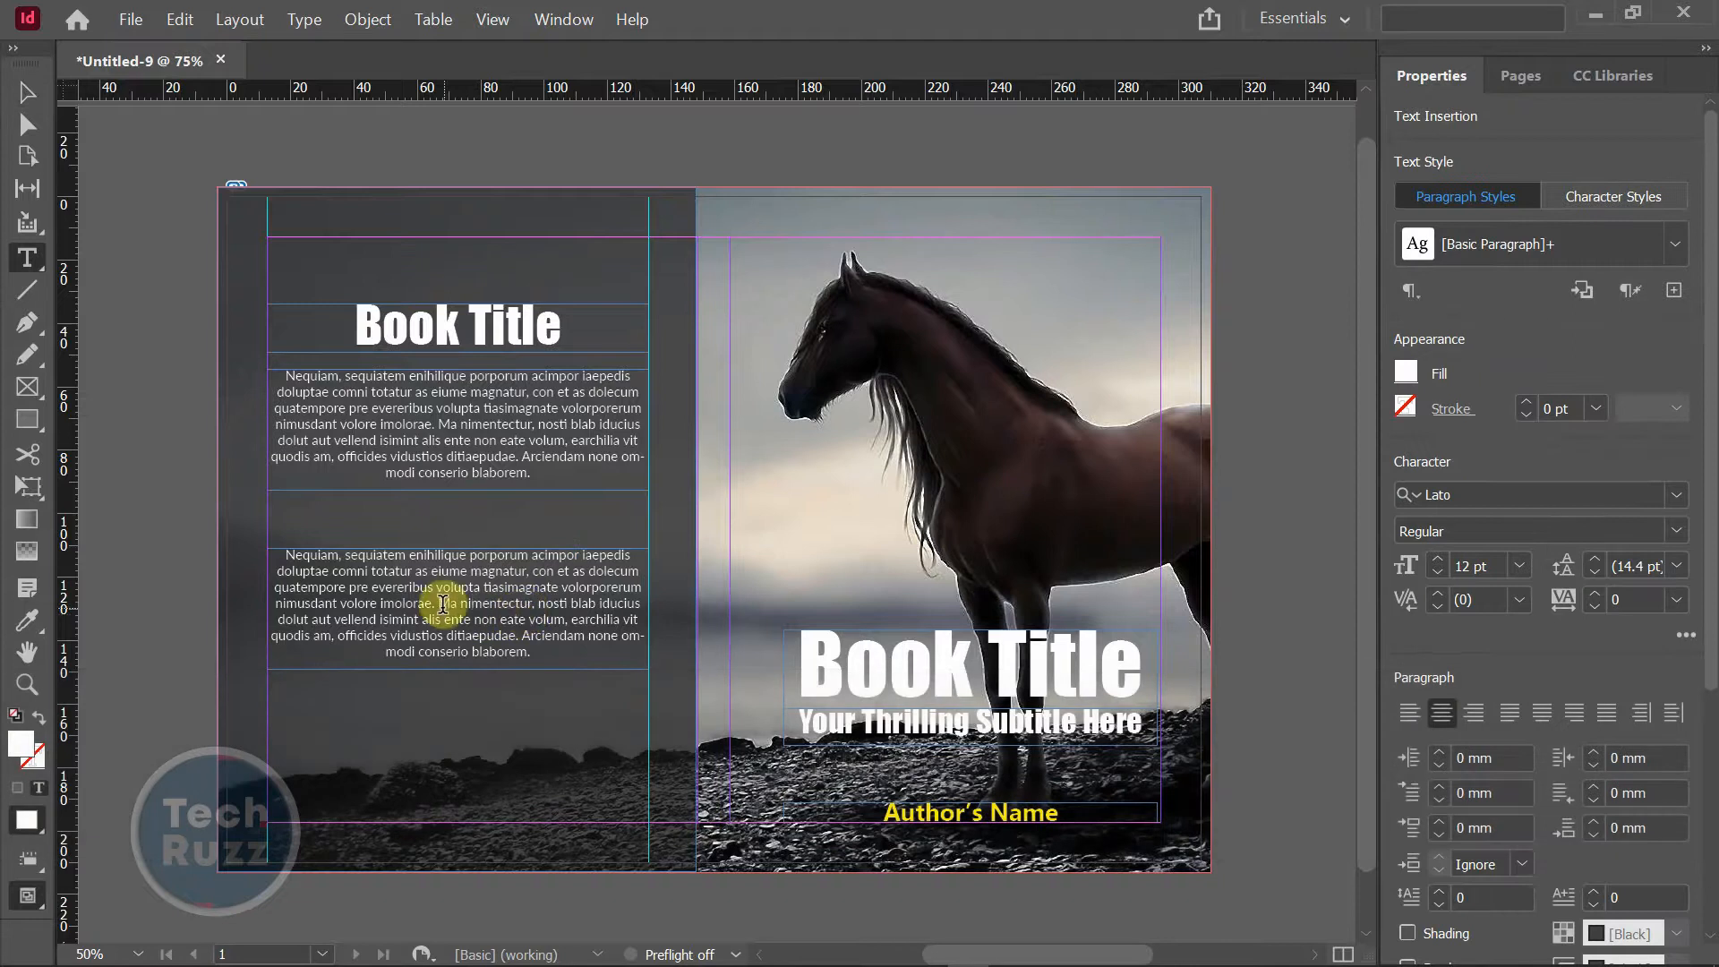
{"action": "left_click_drag", "start_coordinate": [441, 601], "coordinate": [257, 556]}
{"action": "key", "text": "BackSpace"}
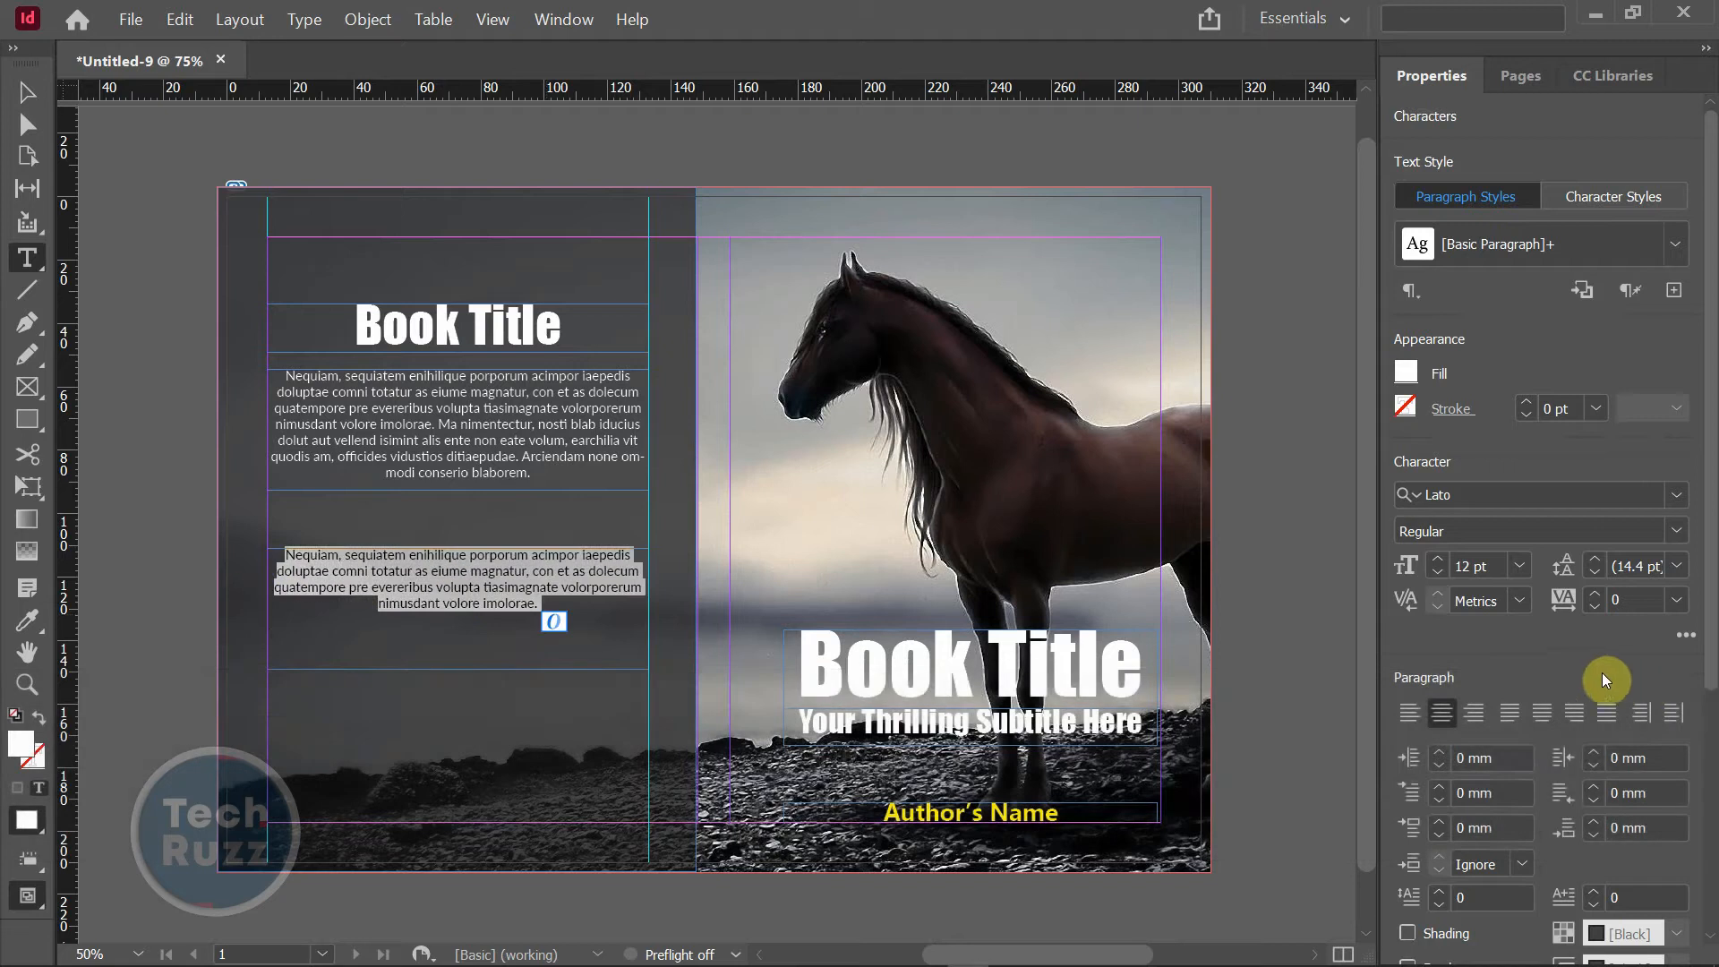
- Set the duplicated paragraph's font style to Italic and align it left
{"action": "left_click", "coordinate": [1676, 532]}
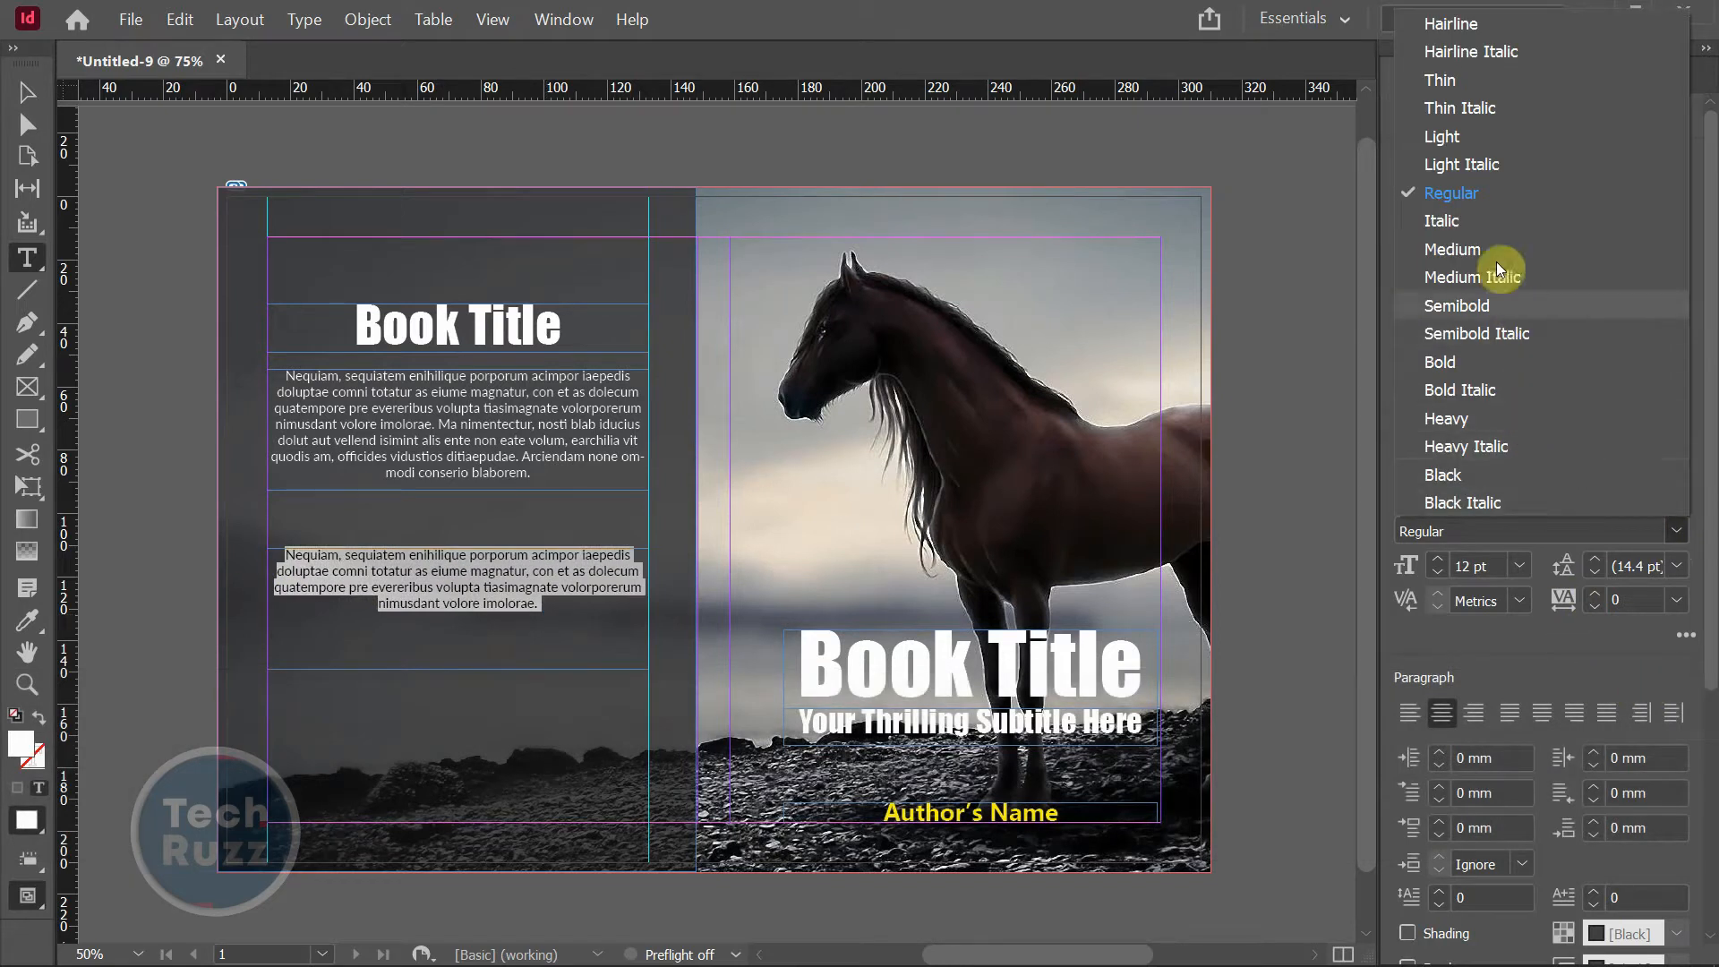
{"action": "left_click", "coordinate": [1479, 223]}
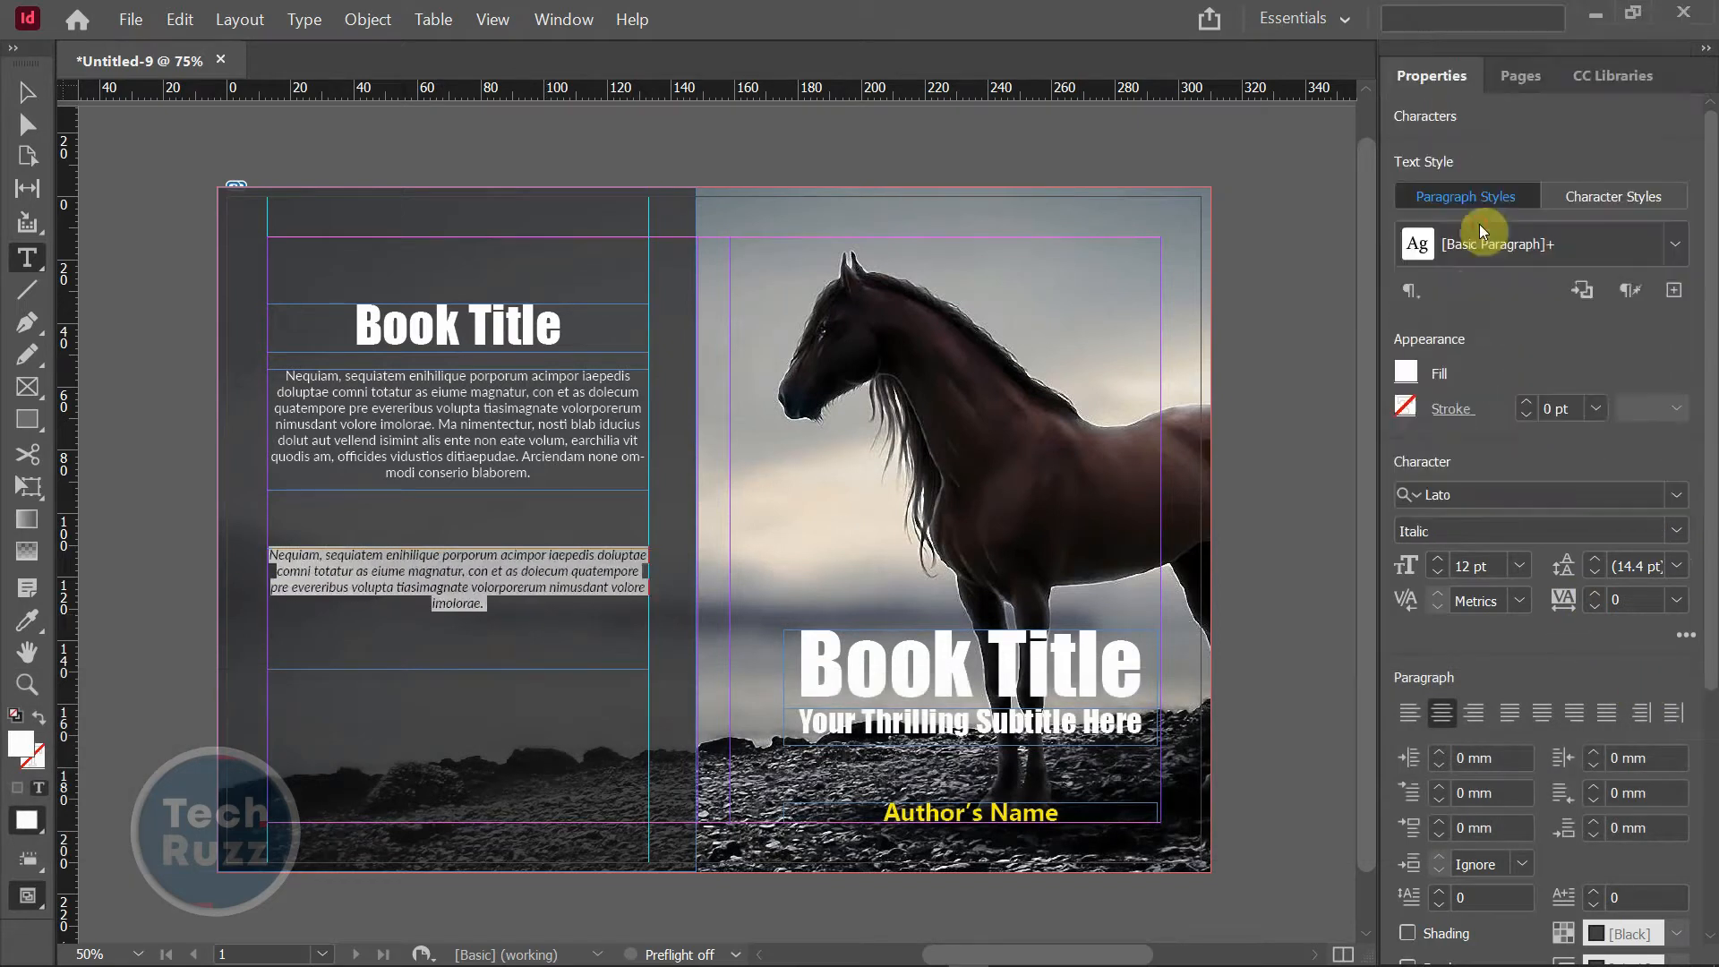
{"action": "left_click", "coordinate": [1409, 716]}
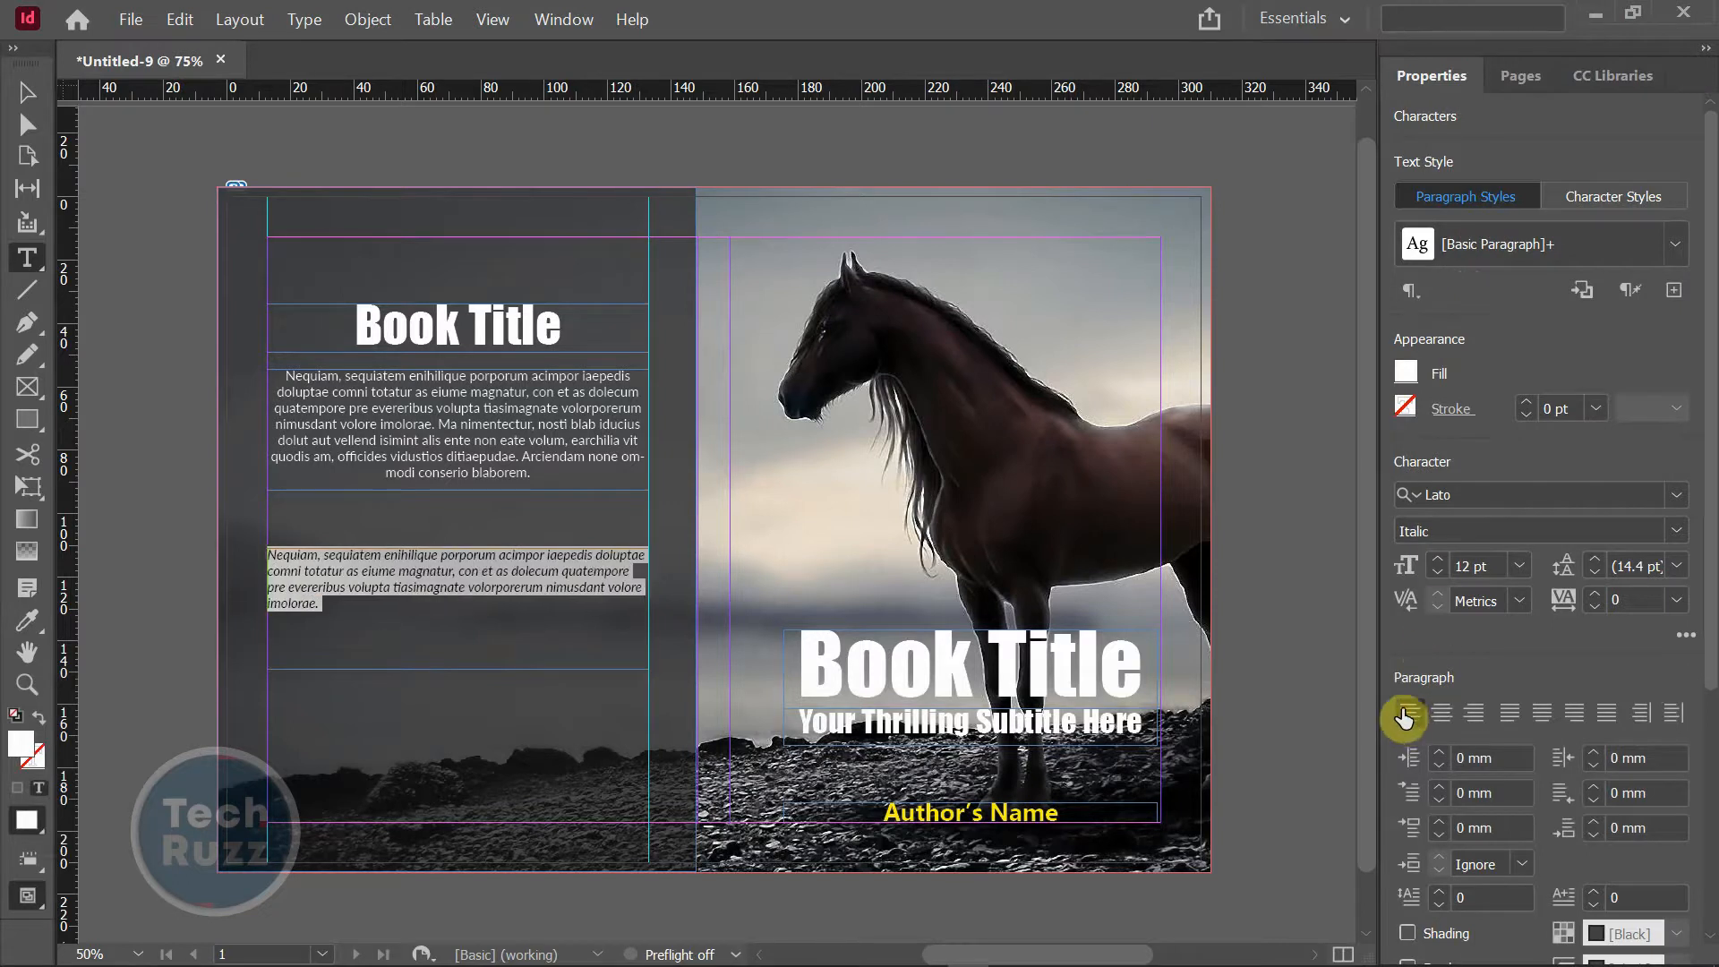
- Enclose the italic sentence in quotation marks and add "Person's Name" after the closing mark
{"action": "left_click", "coordinate": [269, 556]}
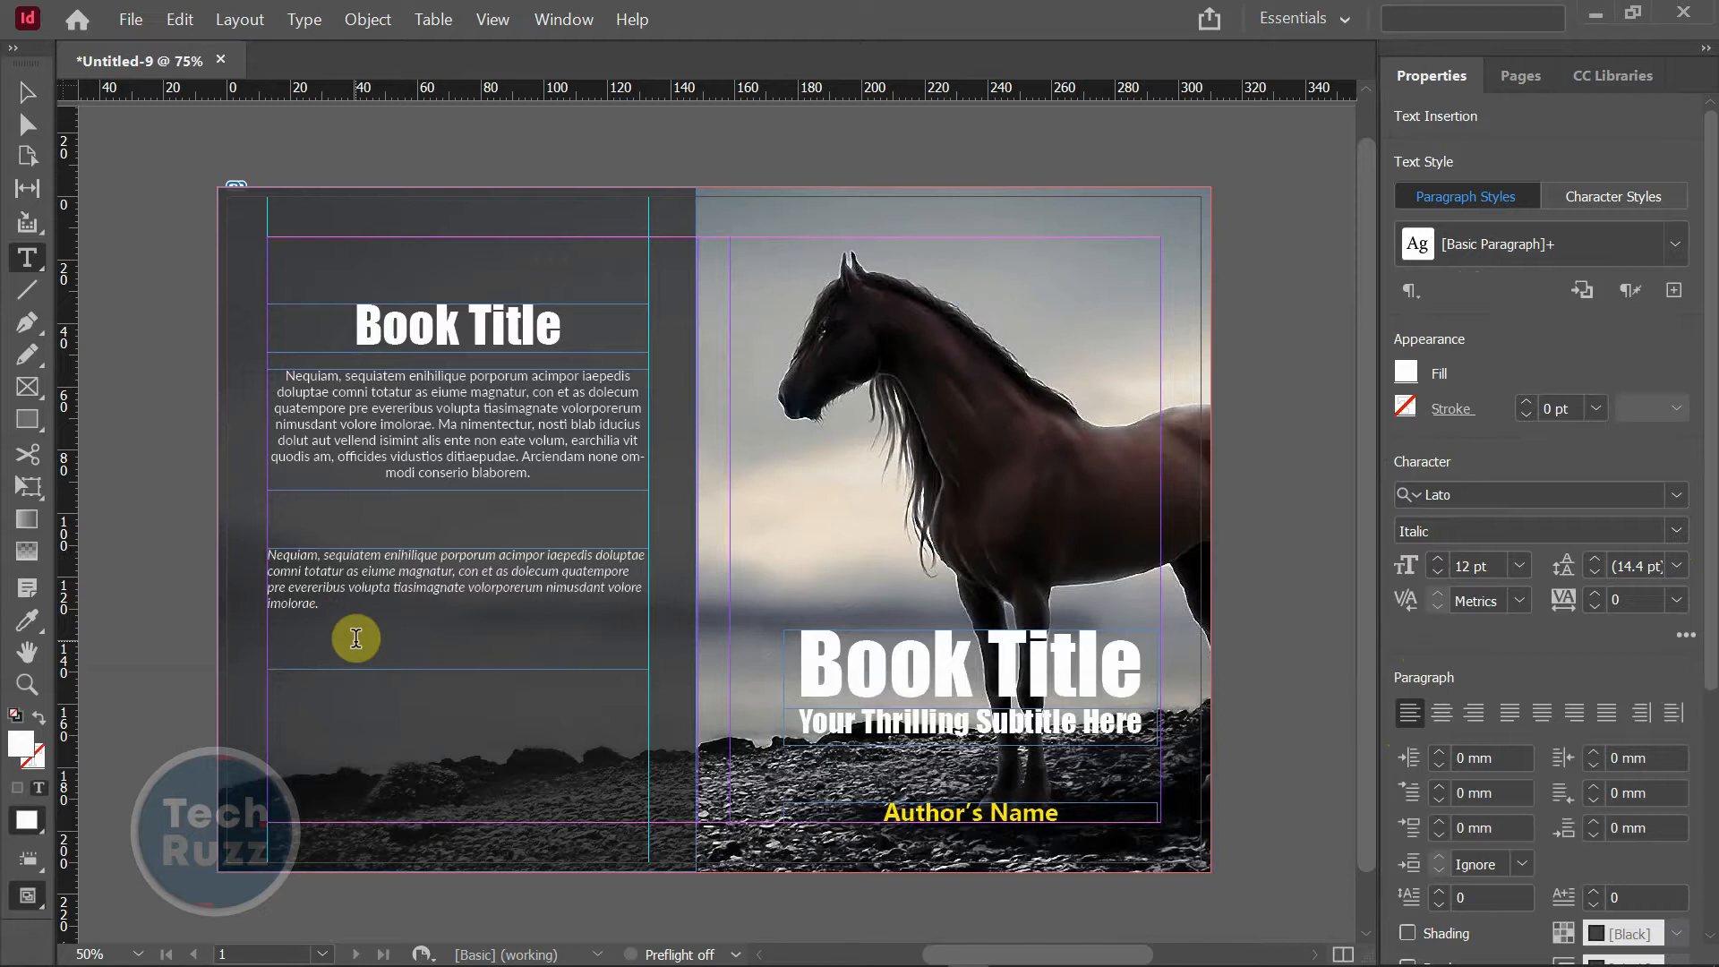
{"action": "type", "text": "\""}
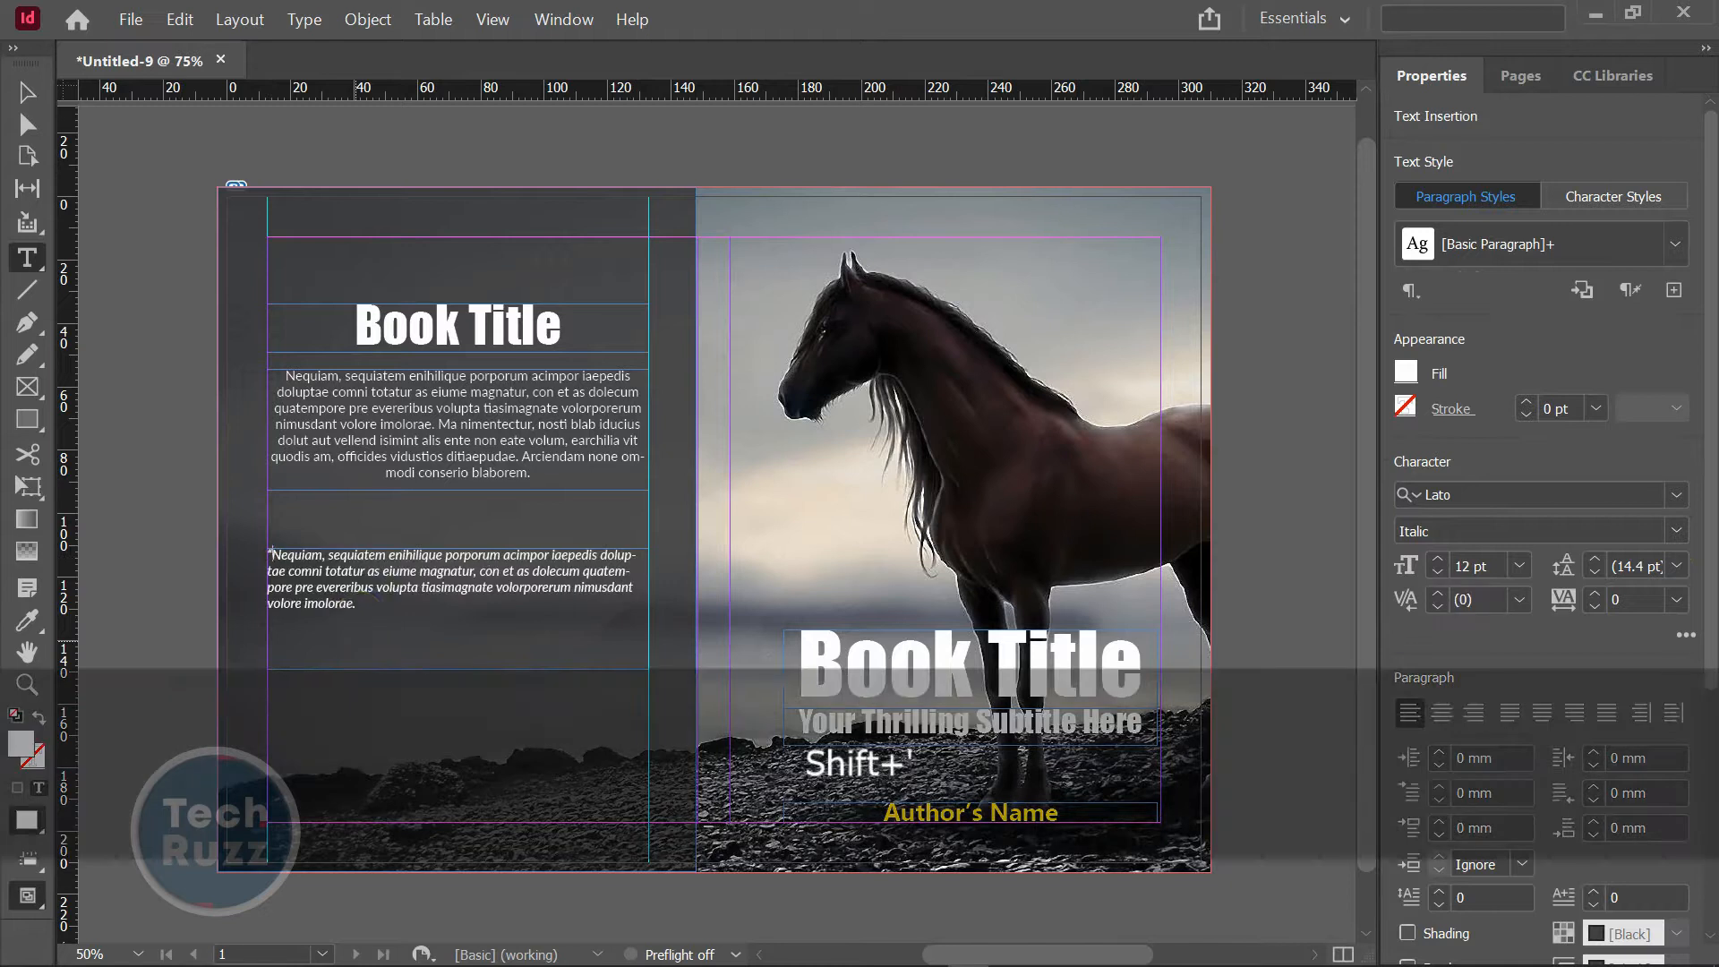
{"action": "left_click", "coordinate": [360, 606]}
{"action": "type", "text": "\""}
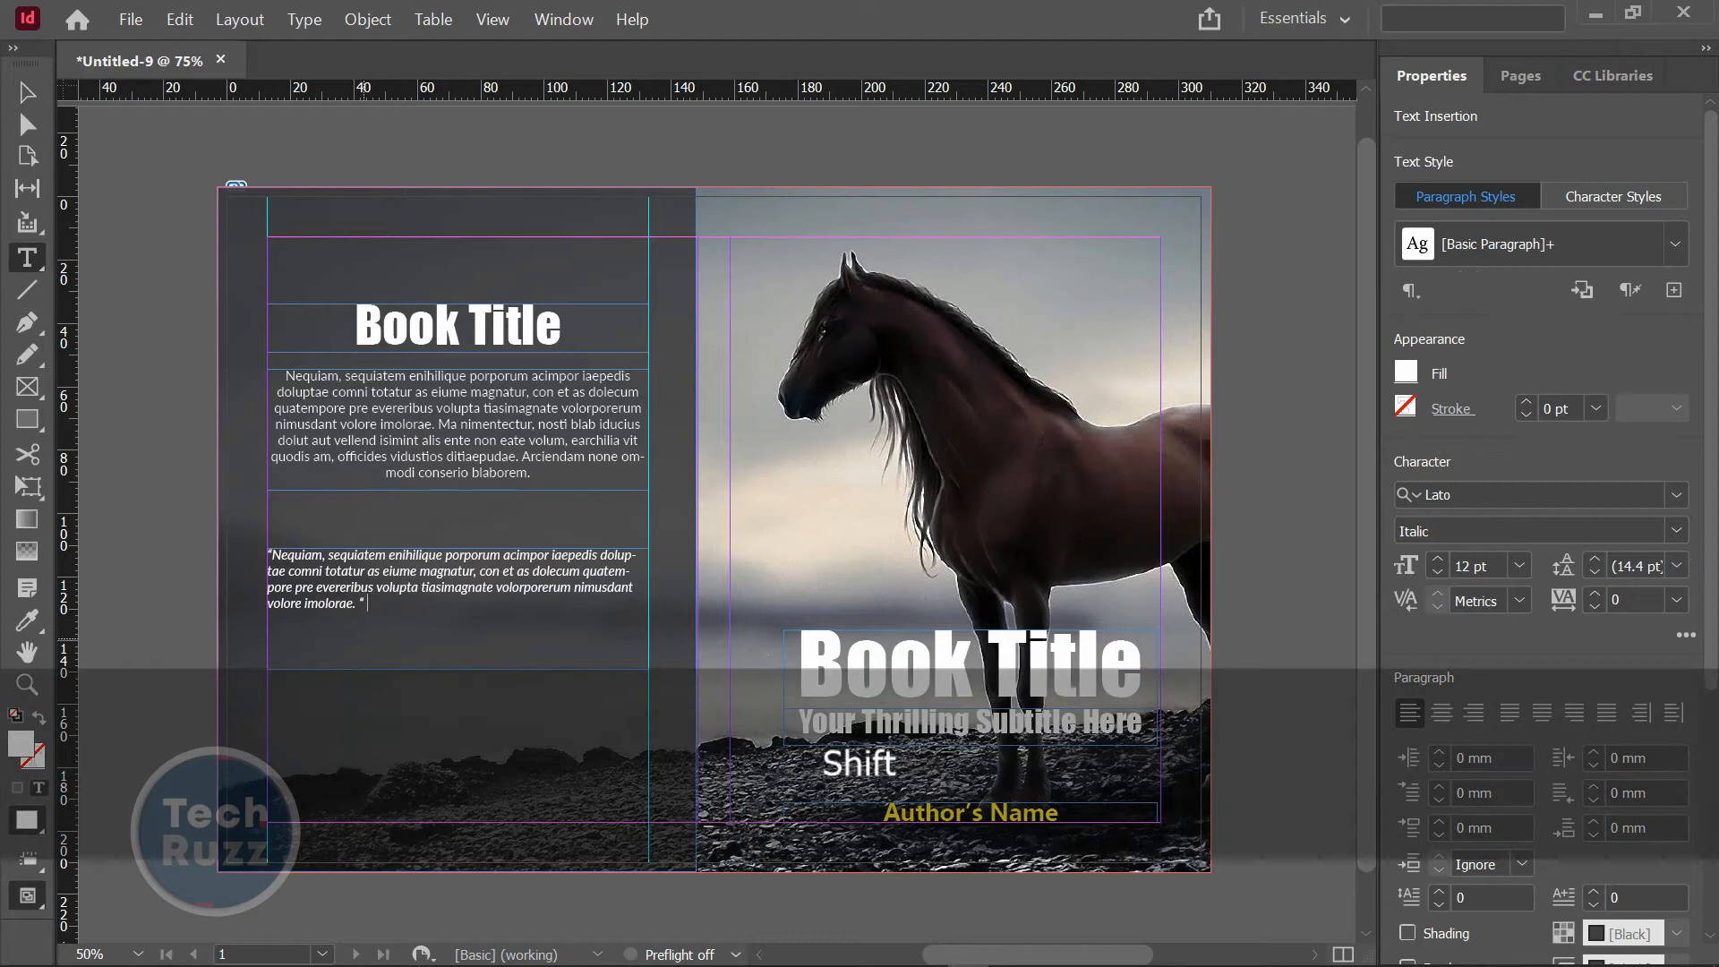
{"action": "type", "text": " Person's Nam"}
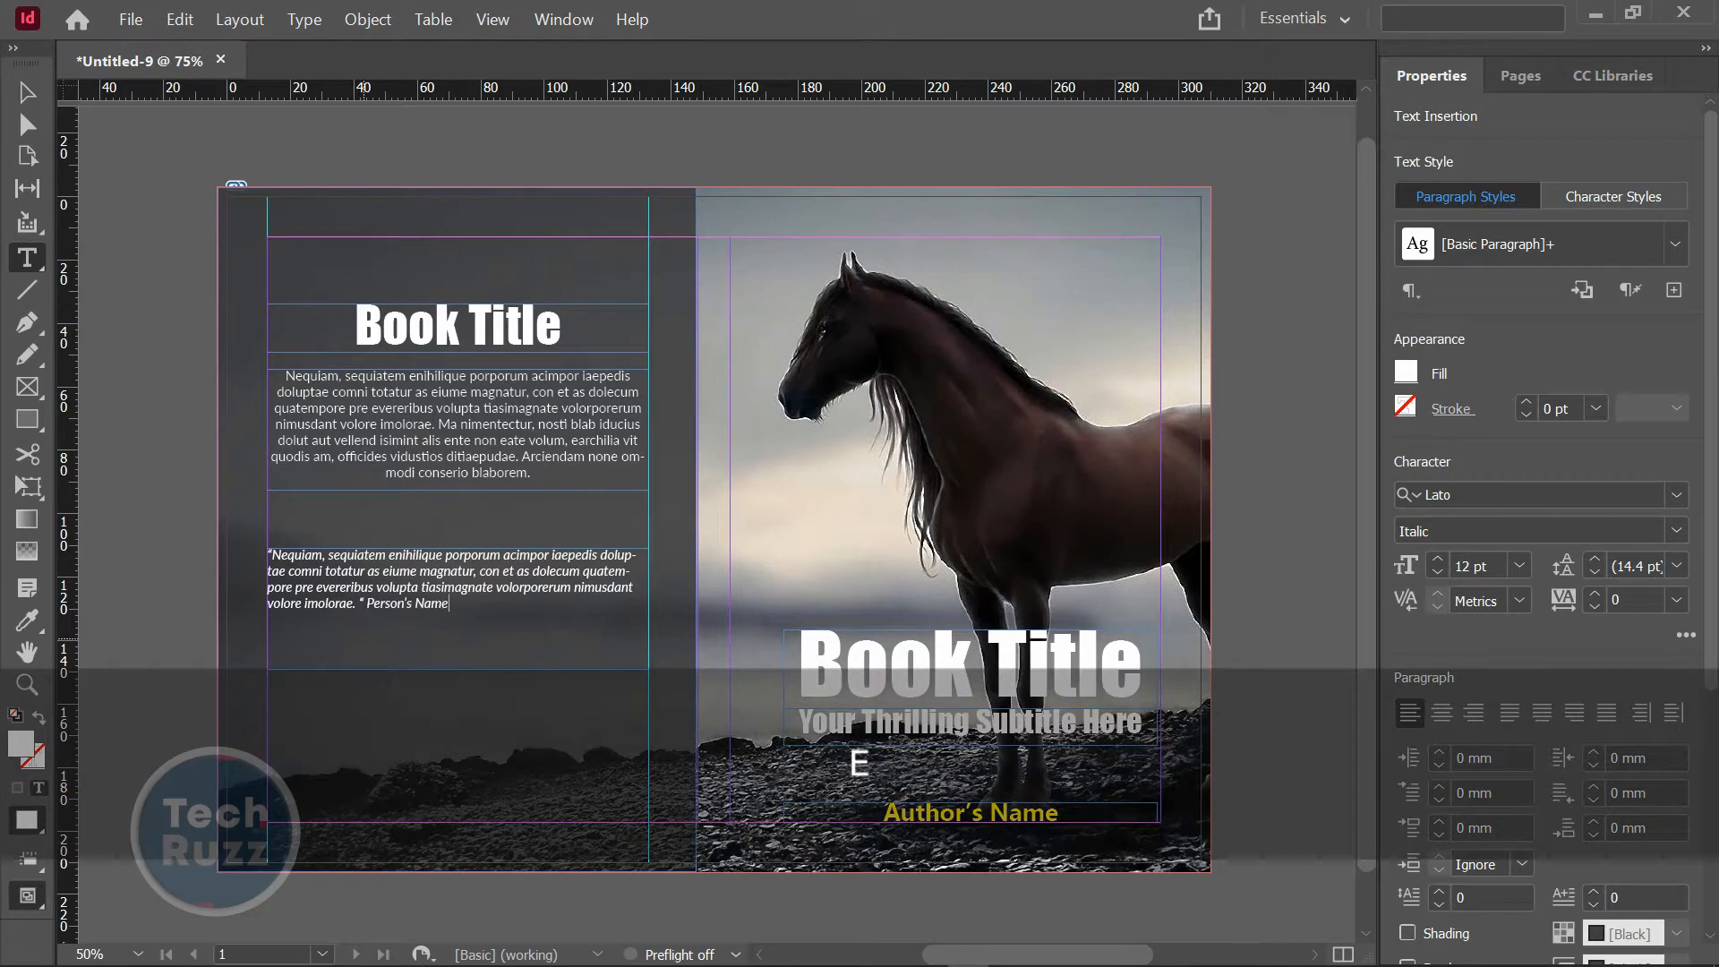
{"action": "type", "text": "e"}
- Colour the words "Person's Name" after the italic quote yellow with the C=0 M=0 Y=100 K=0 swatch
{"action": "left_click_drag", "start_coordinate": [449, 605], "coordinate": [375, 605]}
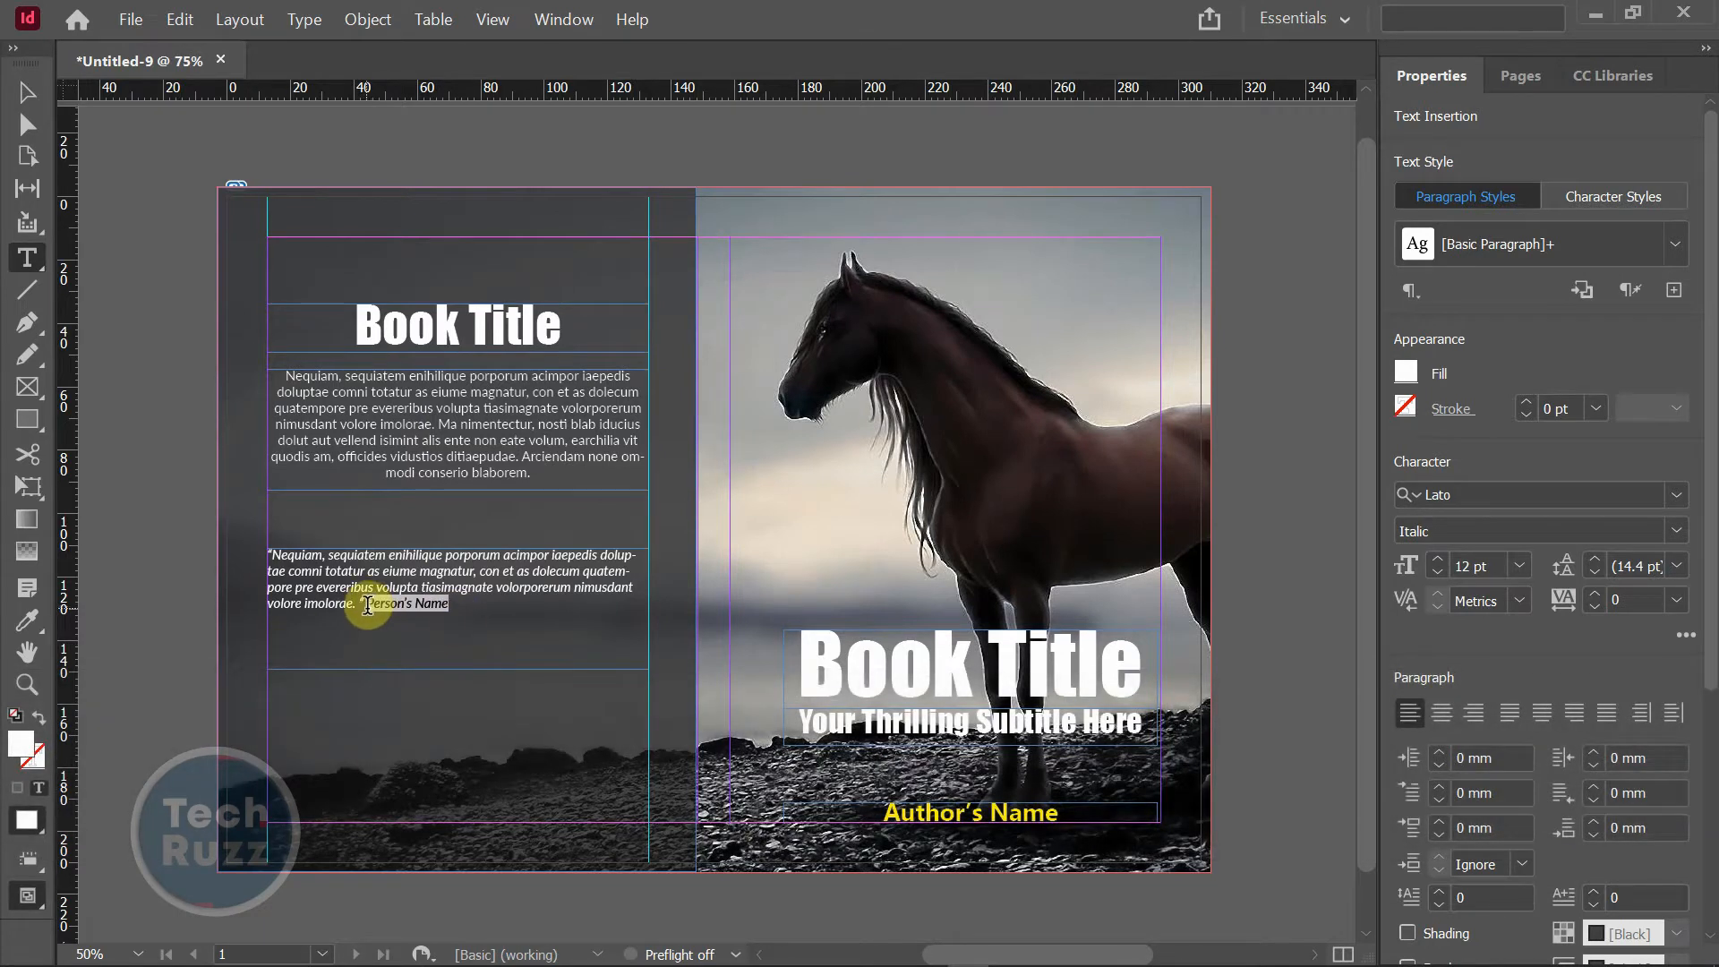
{"action": "left_click", "coordinate": [1411, 374]}
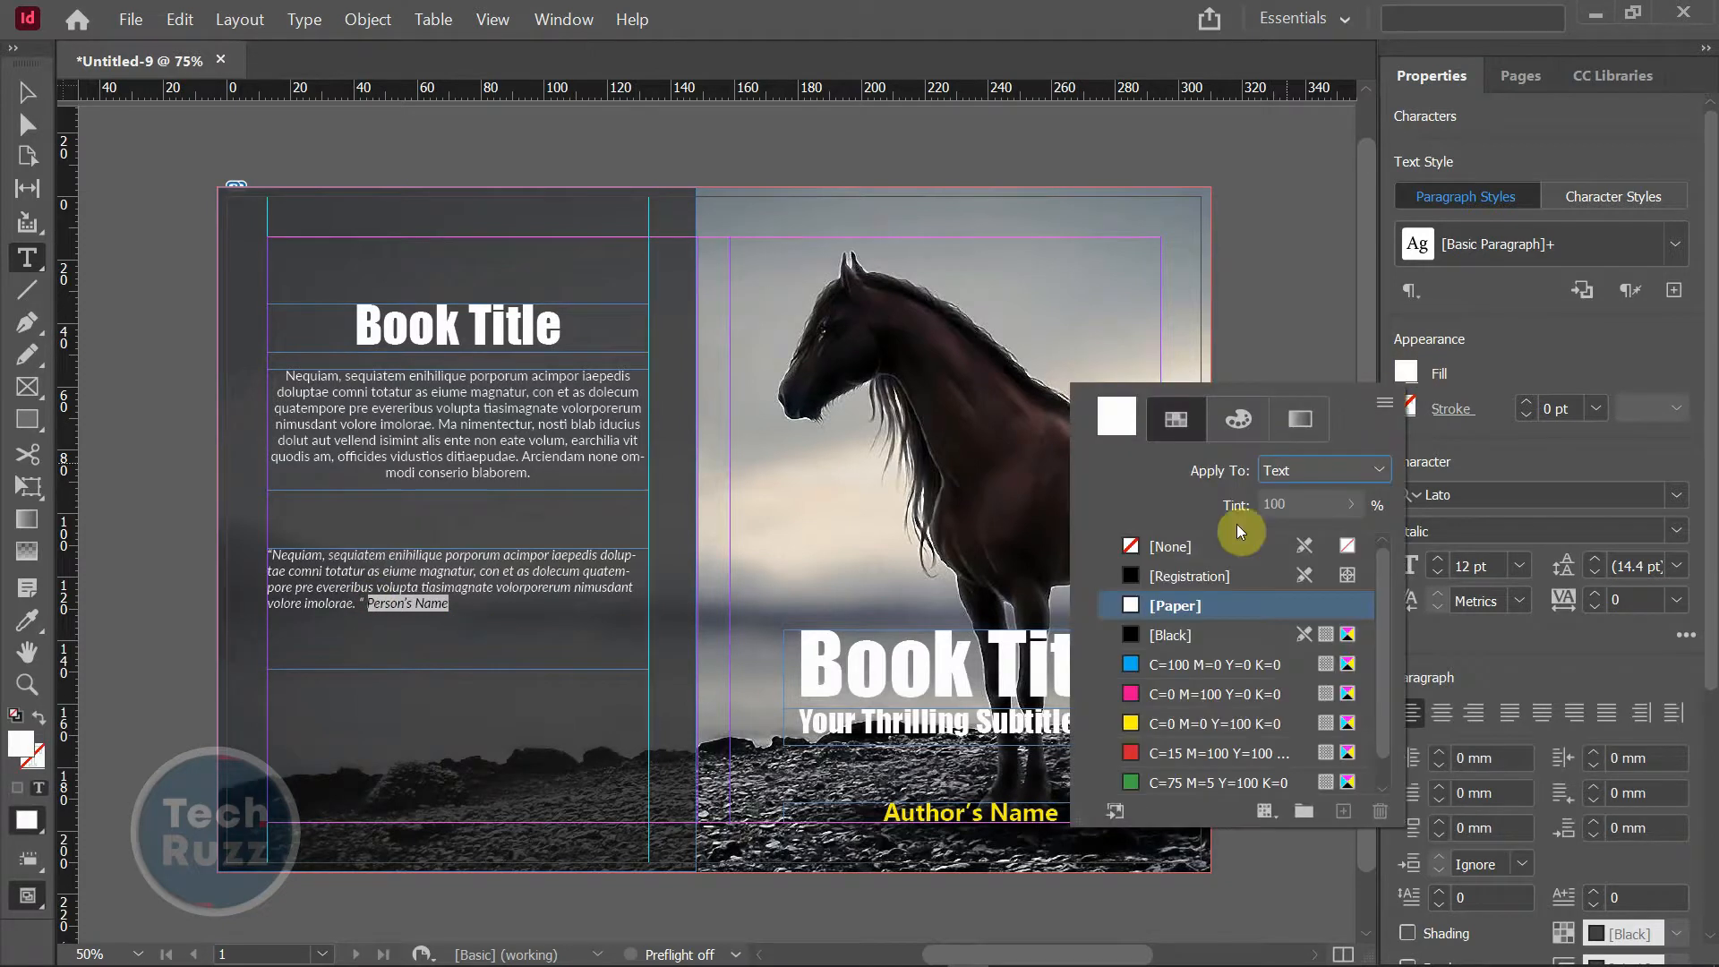
{"action": "left_click", "coordinate": [1135, 727]}
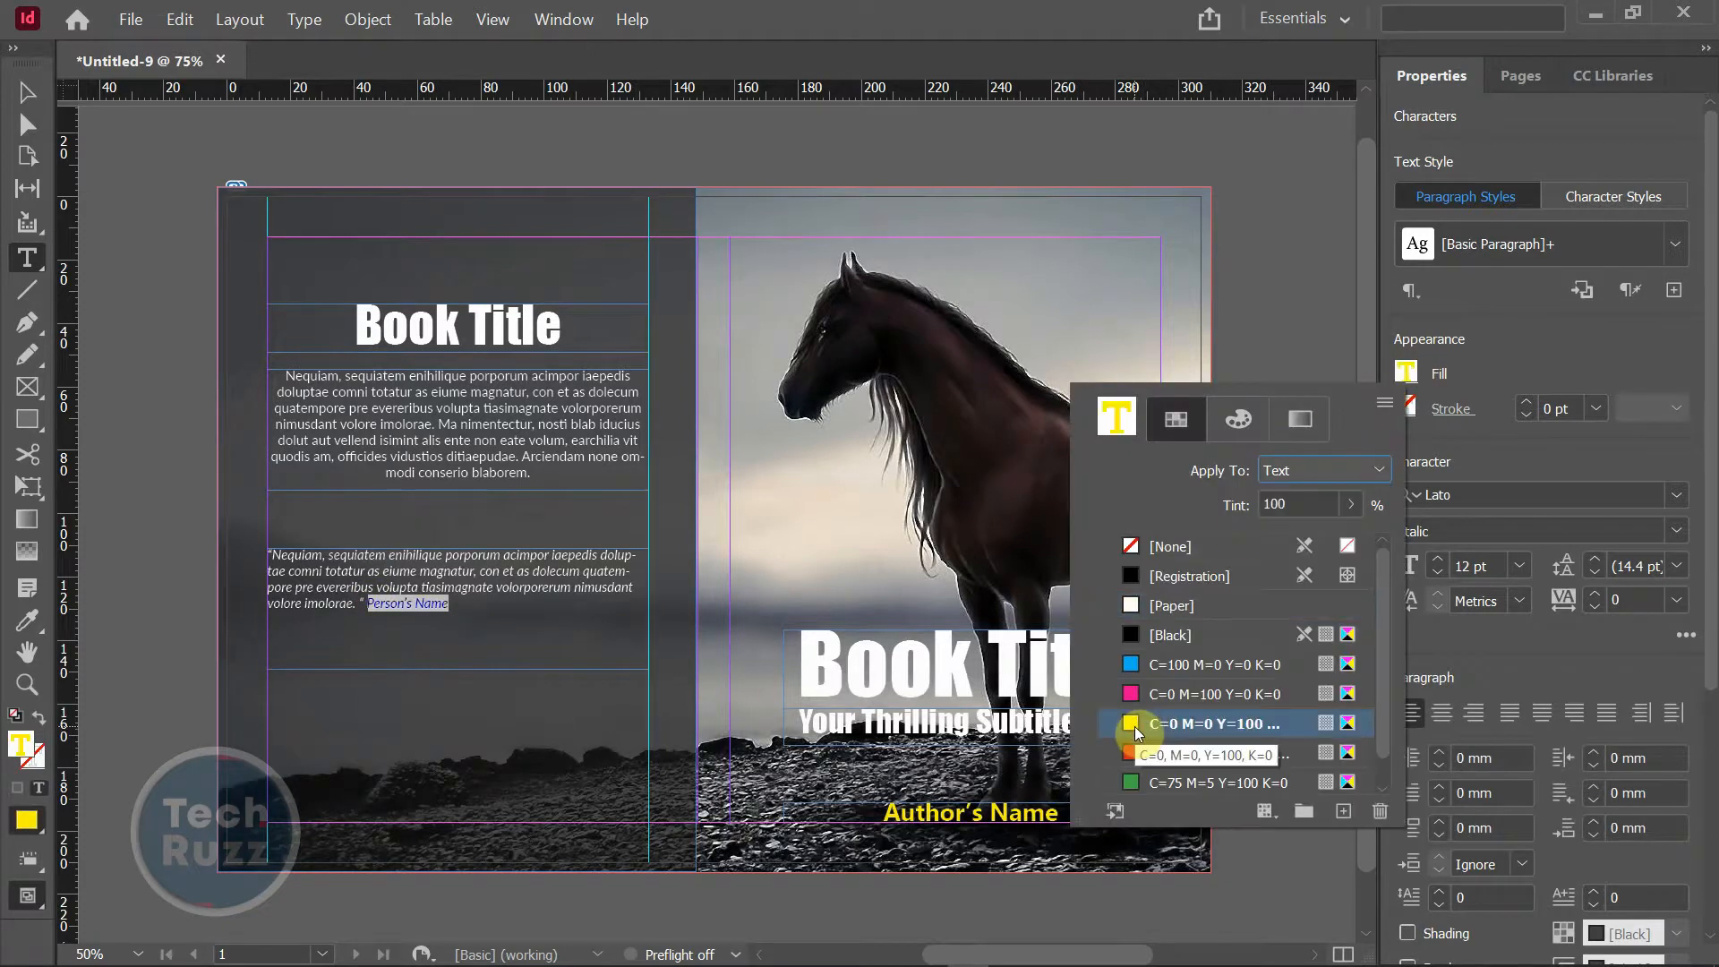
- Shorten the italic quote's text frame to end just below its last line and preview the cover without guides
{"action": "left_click", "coordinate": [27, 92]}
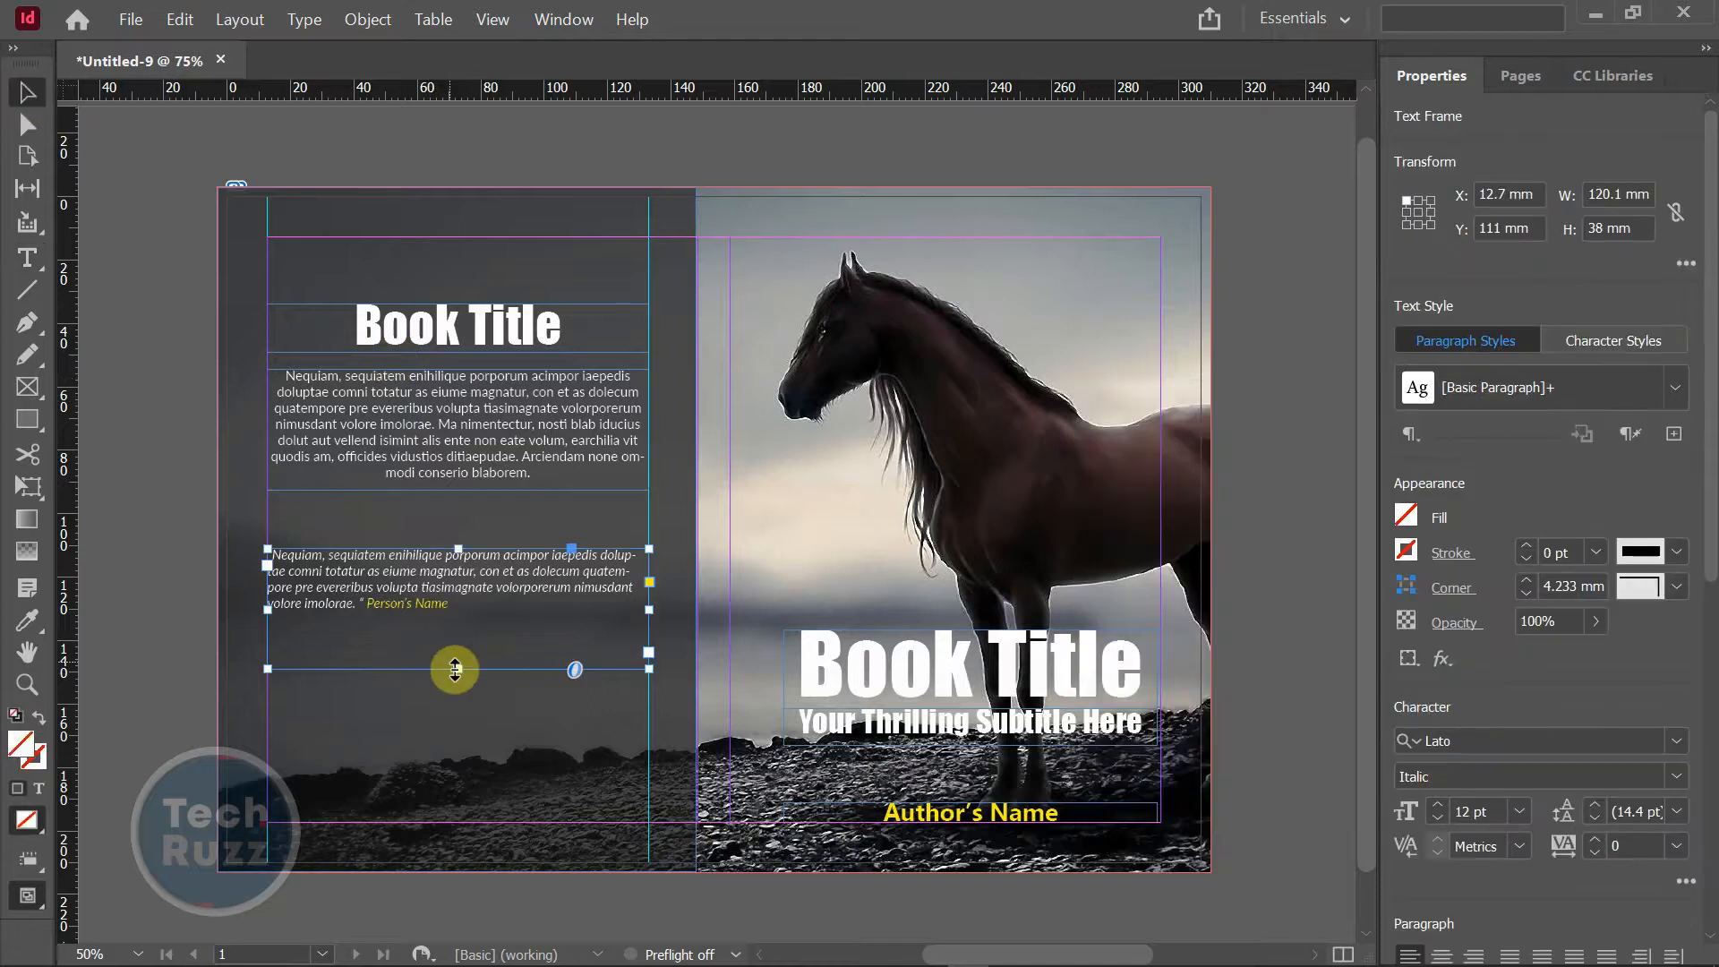
{"action": "left_click_drag", "start_coordinate": [457, 673], "coordinate": [460, 635]}
{"action": "left_click_drag", "start_coordinate": [463, 627], "coordinate": [463, 619]}
{"action": "left_click", "coordinate": [159, 526]}
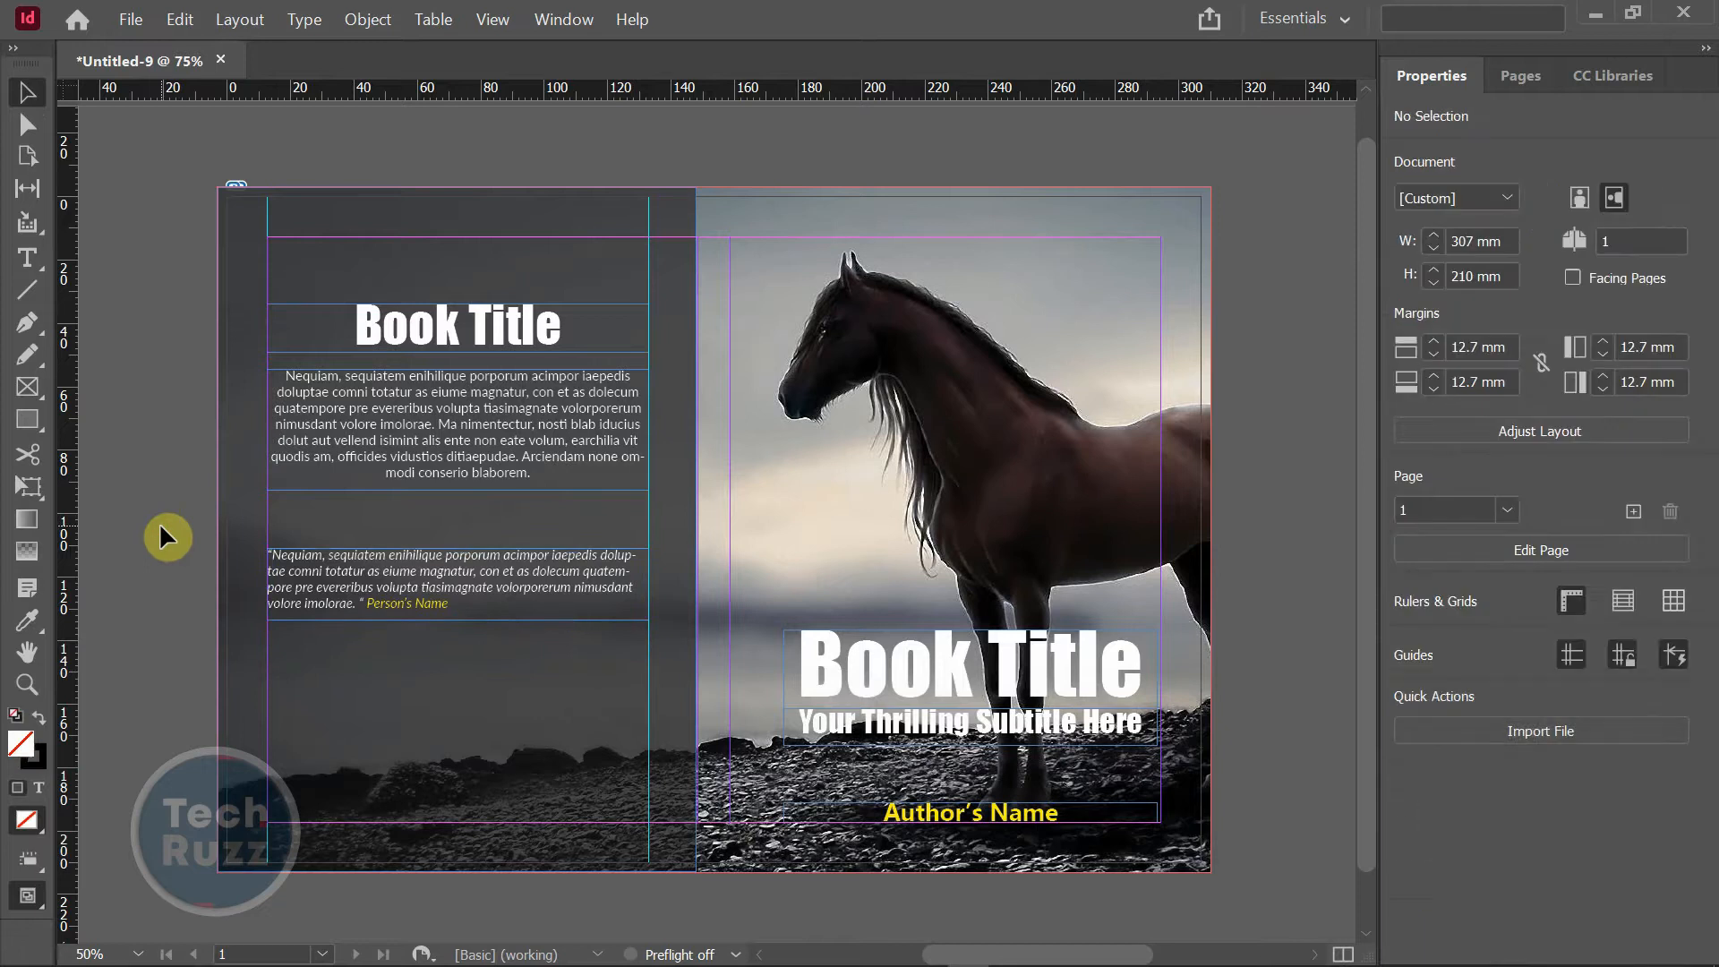
{"action": "key", "text": "w"}
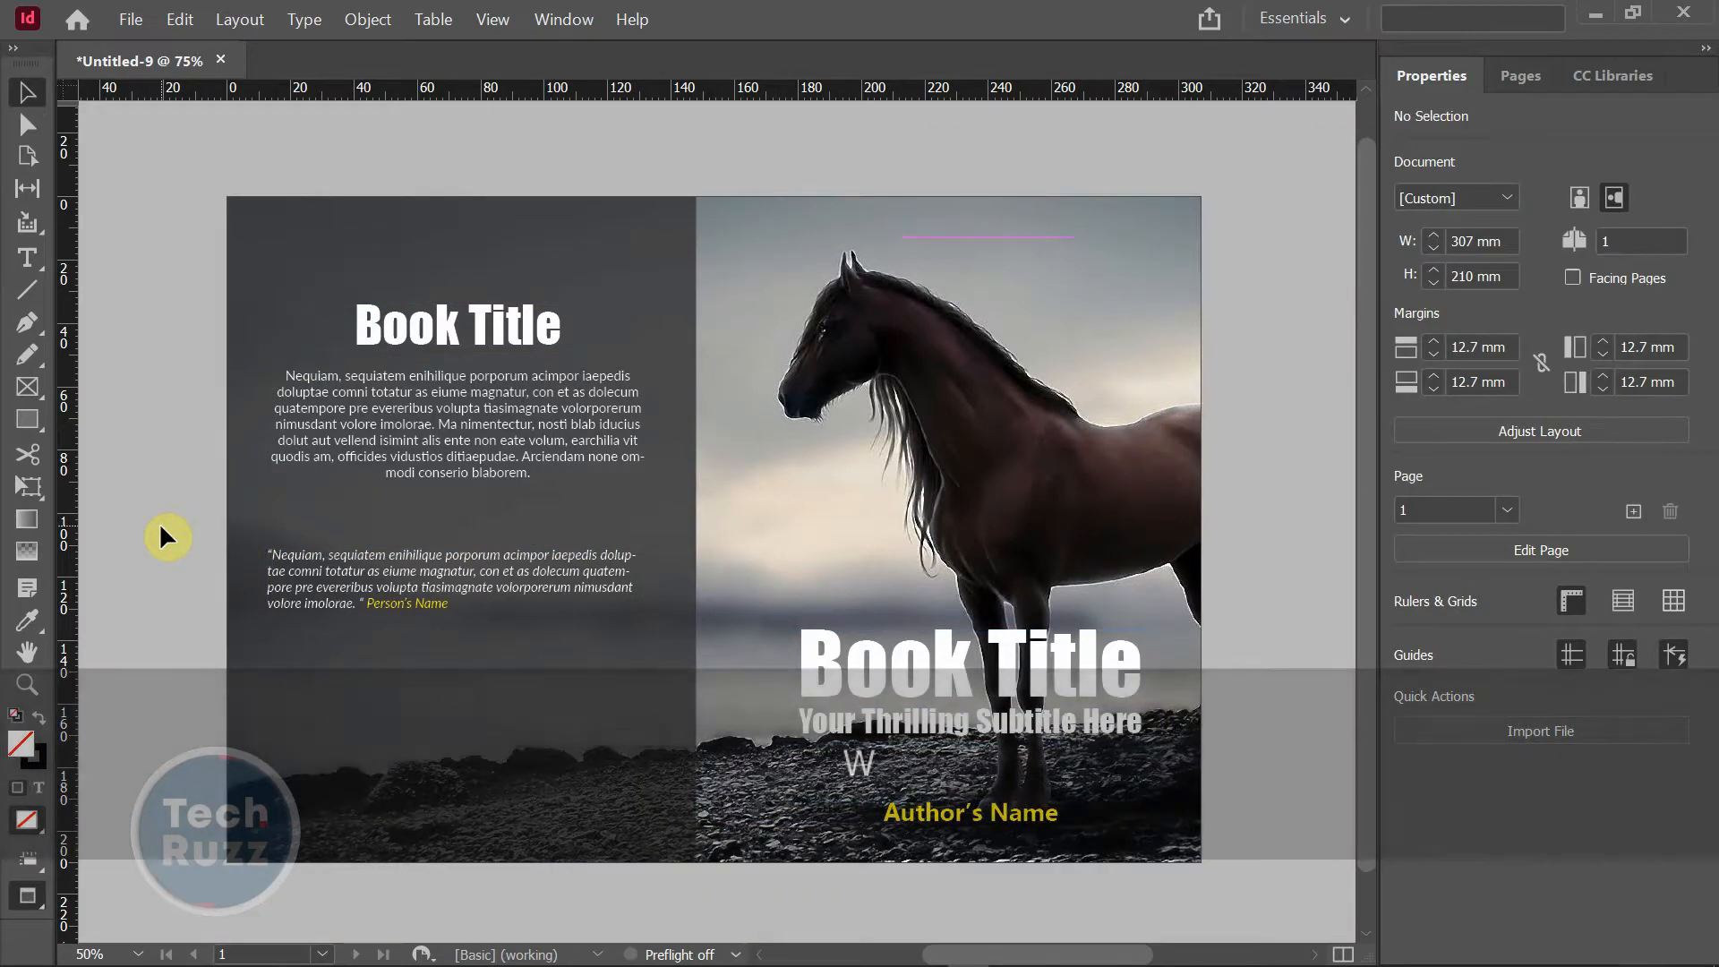
{"action": "key", "text": "w"}
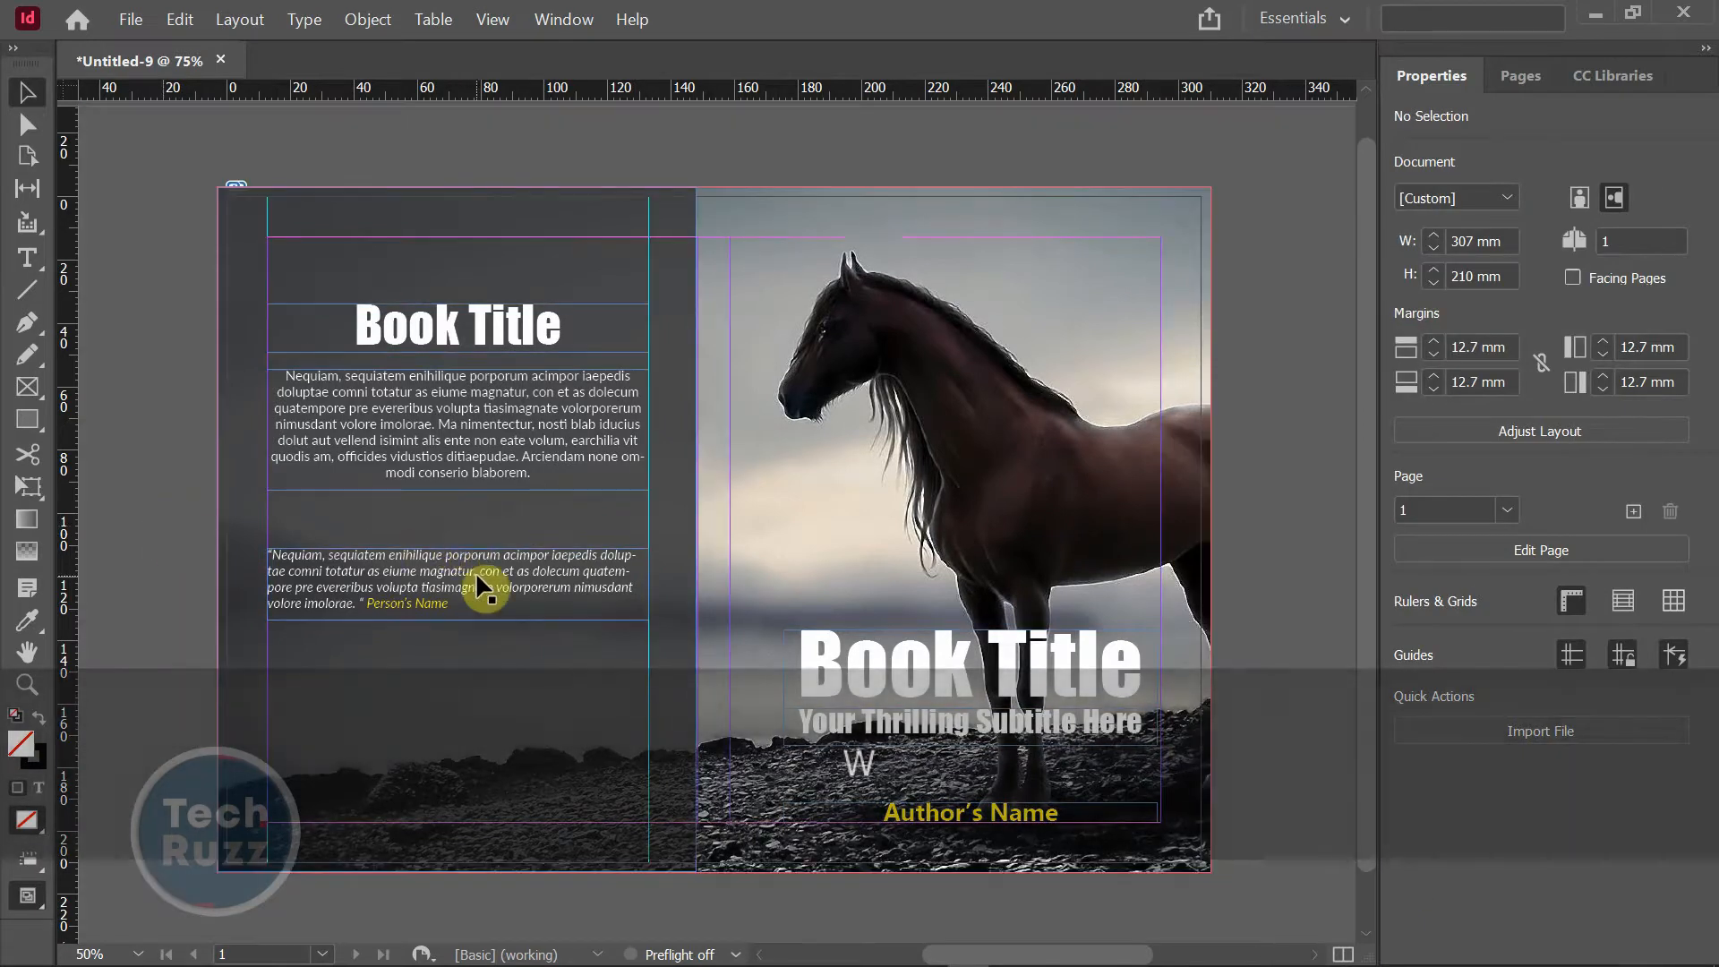
- Move the italic quote frame straight down slightly to widen the gap below the blurb, and preview the cover
{"action": "left_click", "coordinate": [483, 573]}
{"action": "left_click_drag", "start_coordinate": [486, 566], "coordinate": [486, 585]}
{"action": "left_click", "coordinate": [121, 545]}
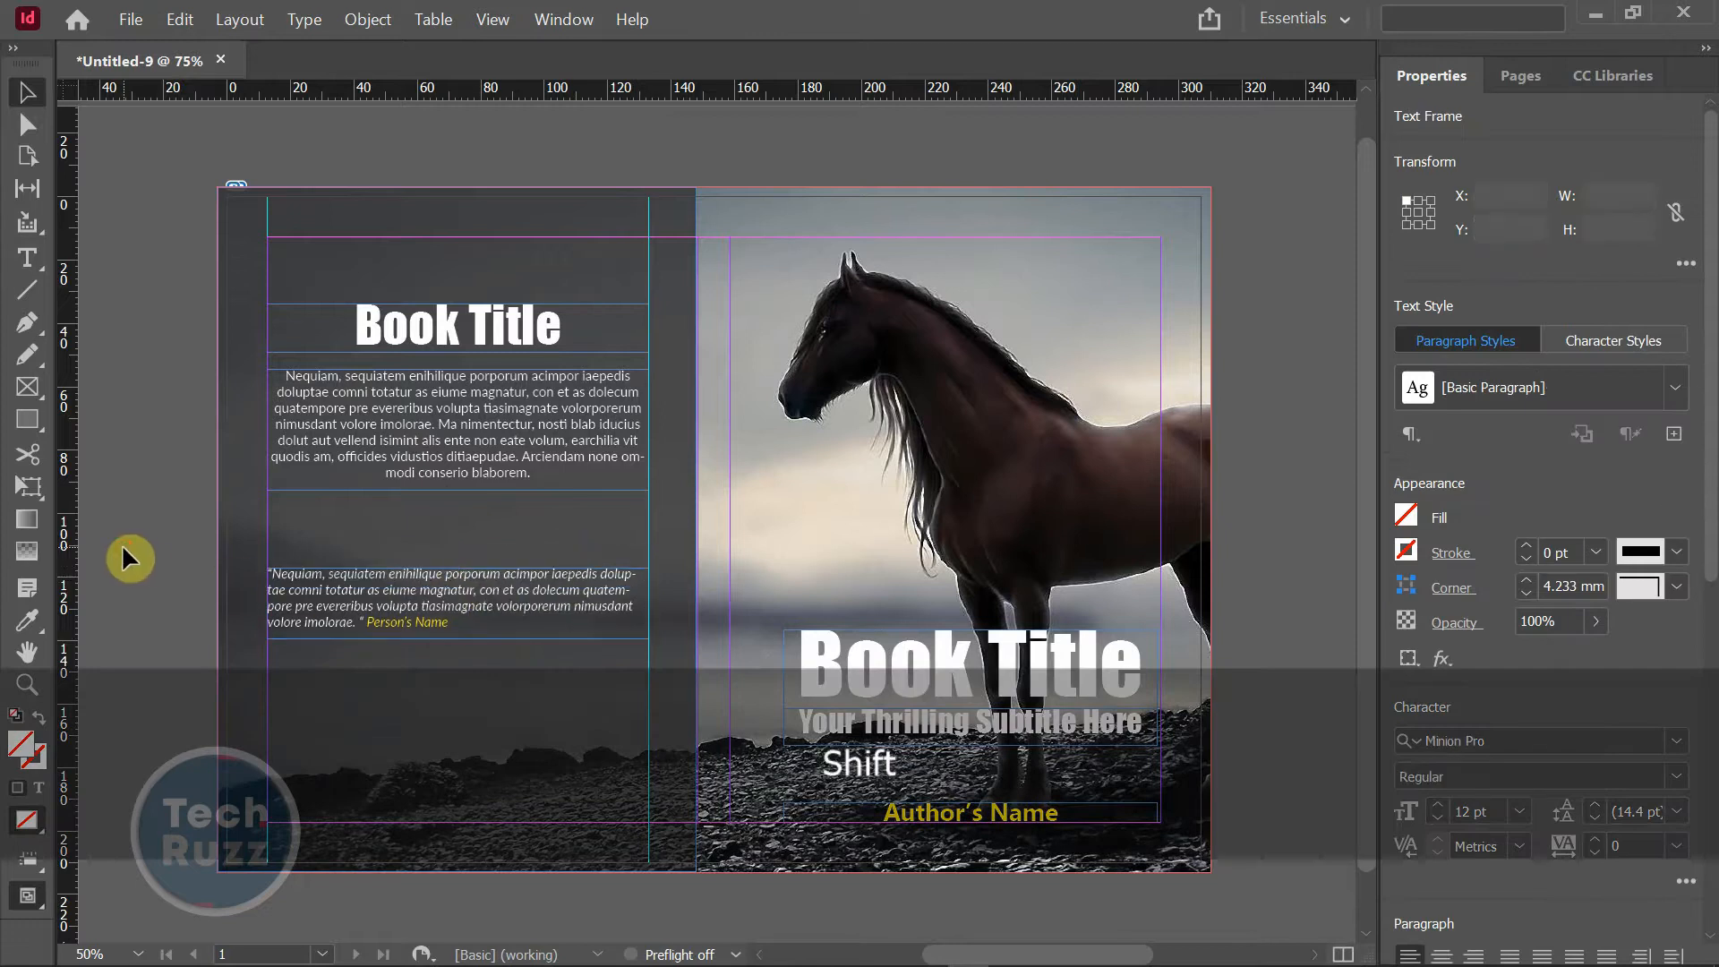
{"action": "key", "text": "w"}
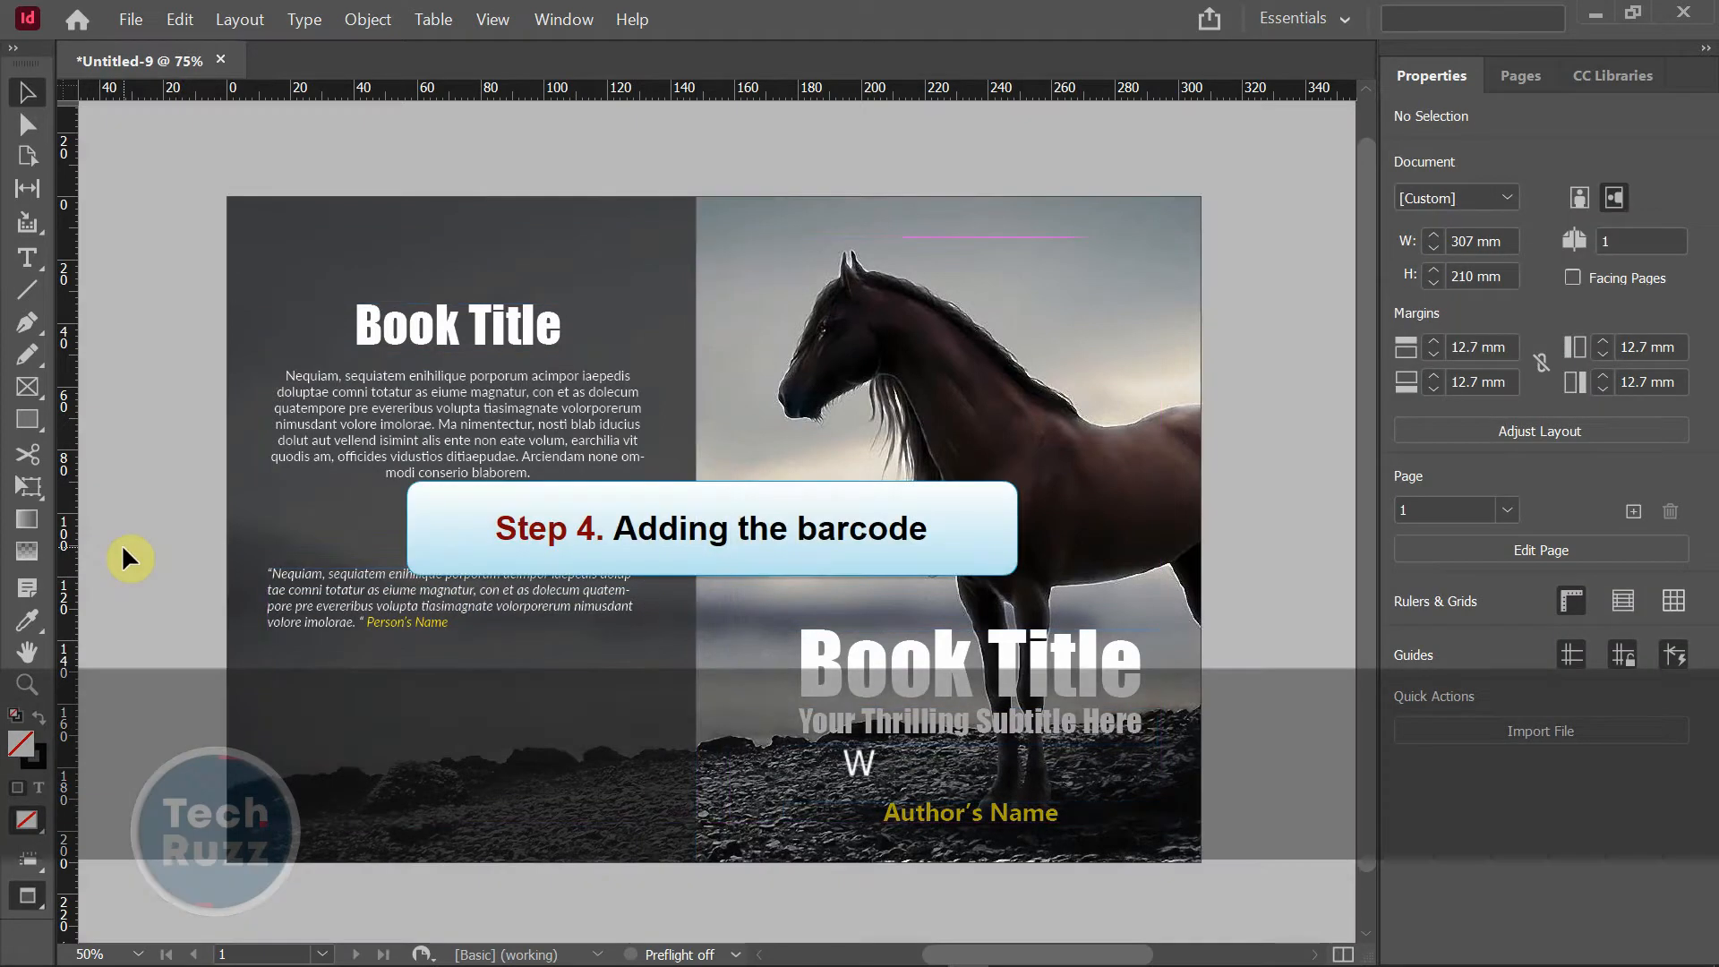
{"action": "key", "text": "w"}
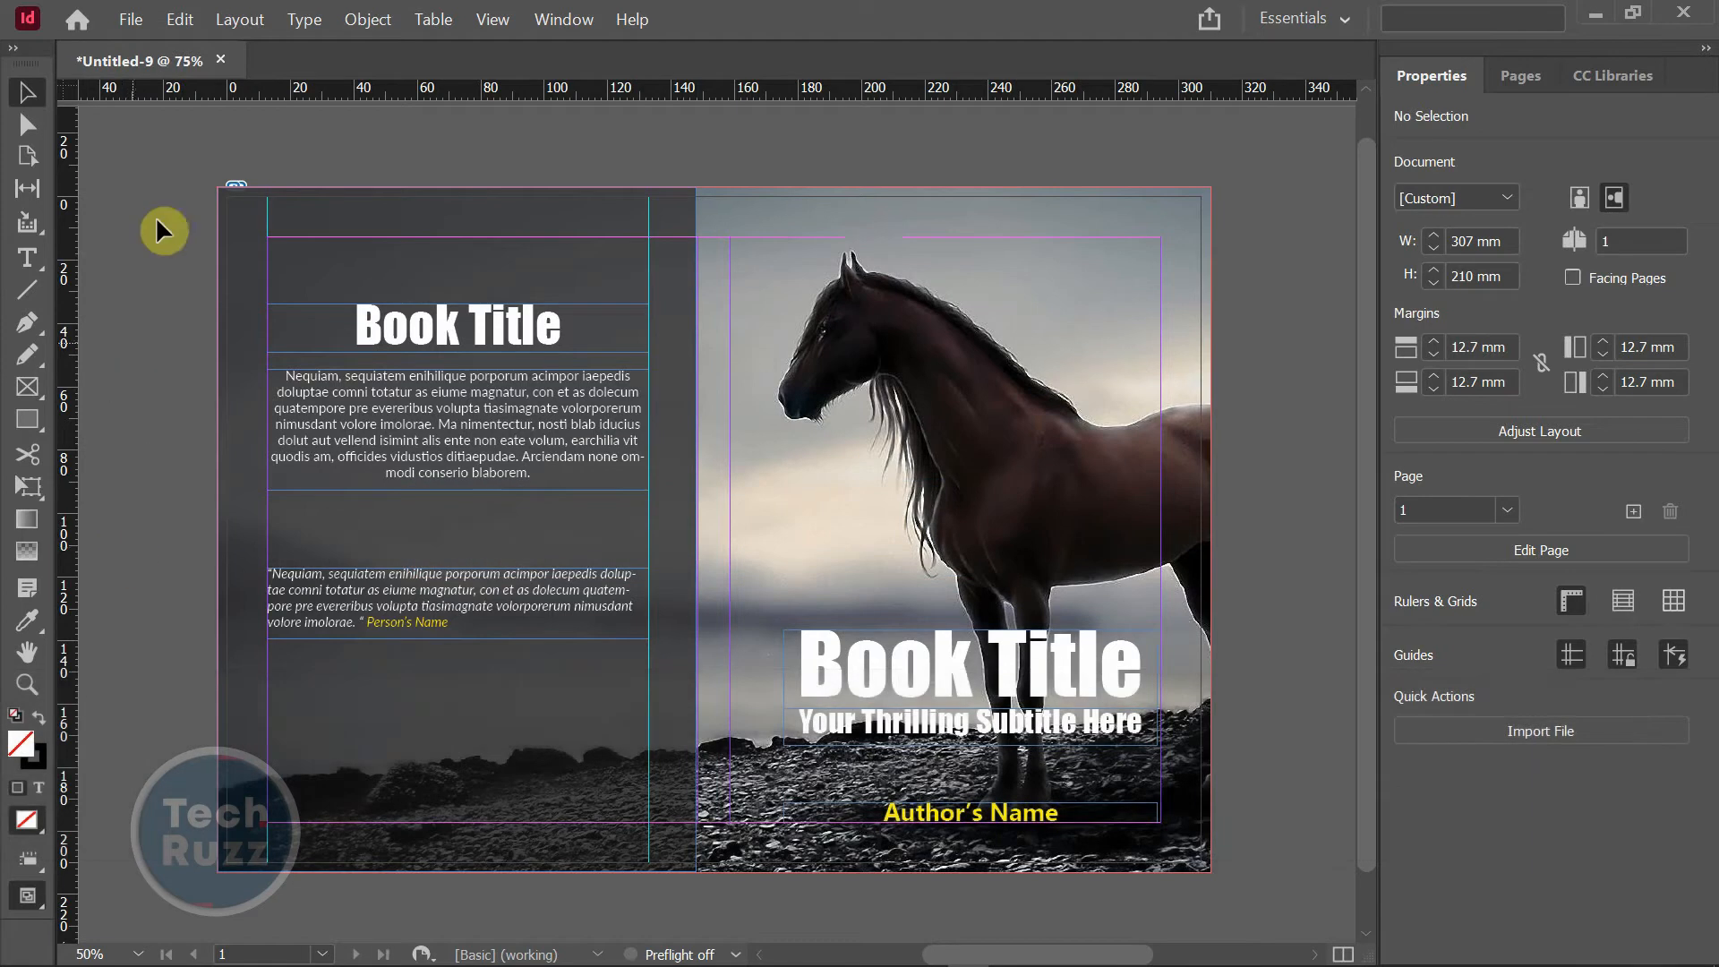
- Place the "bar code" image about 34.6 mm wide in the back cover's lower-left margin corner and preview the cover
{"action": "left_click", "coordinate": [131, 18]}
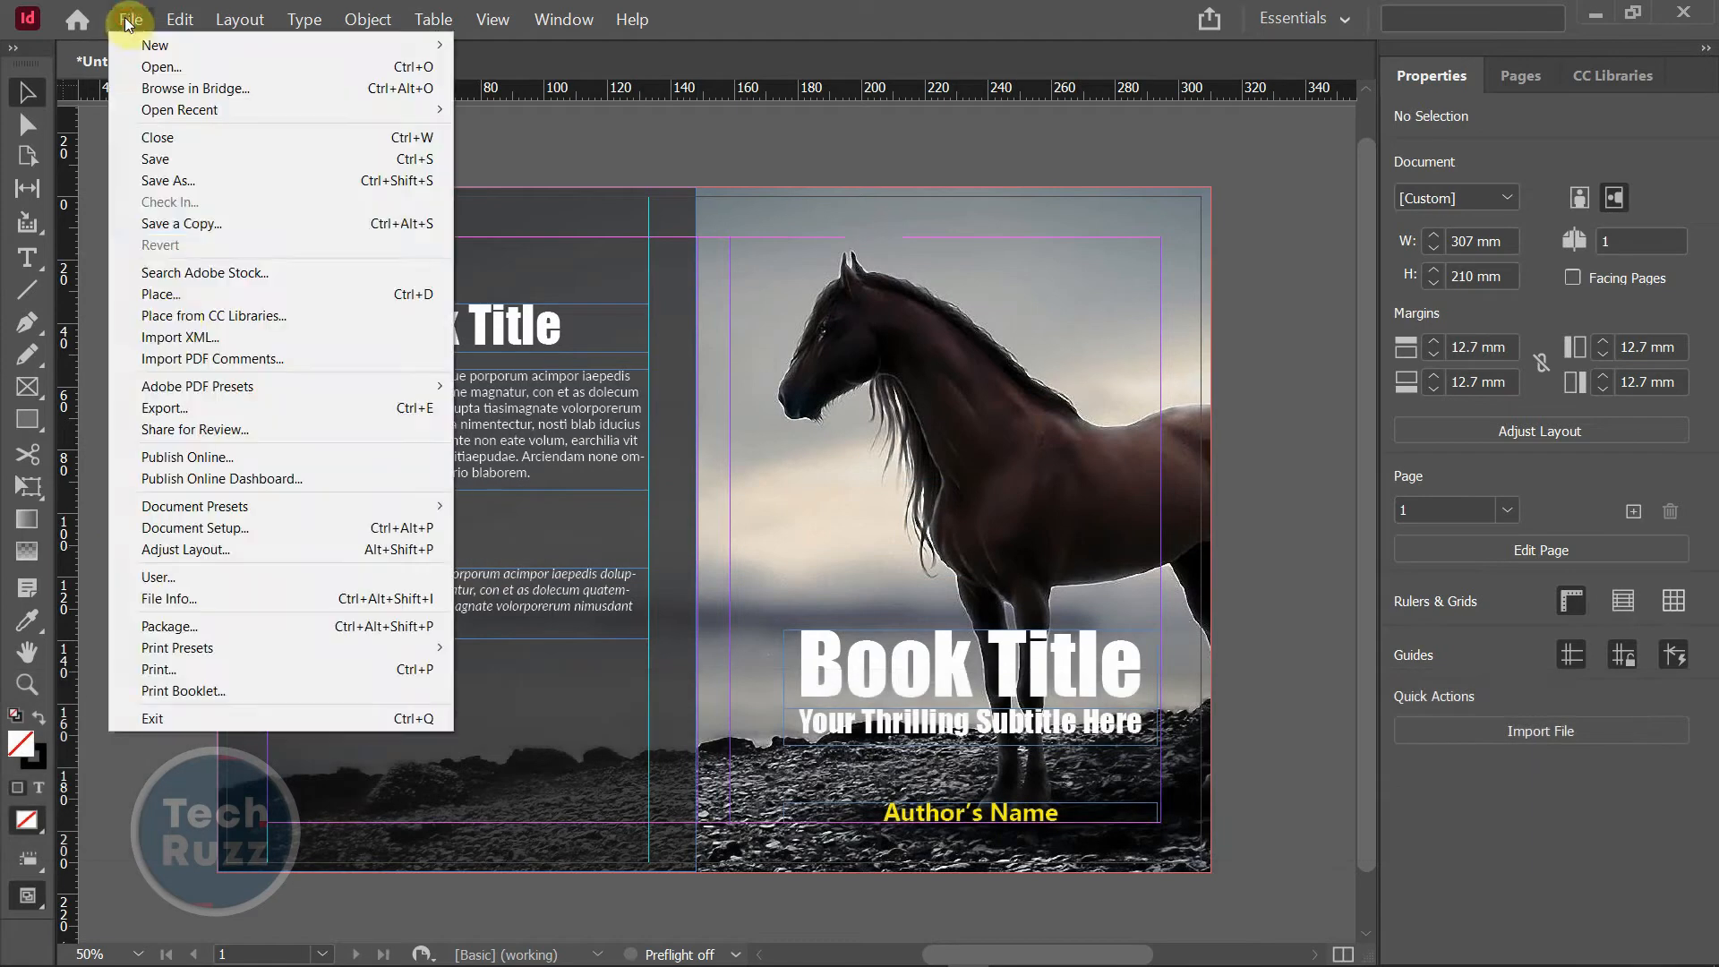
{"action": "left_click", "coordinate": [185, 294]}
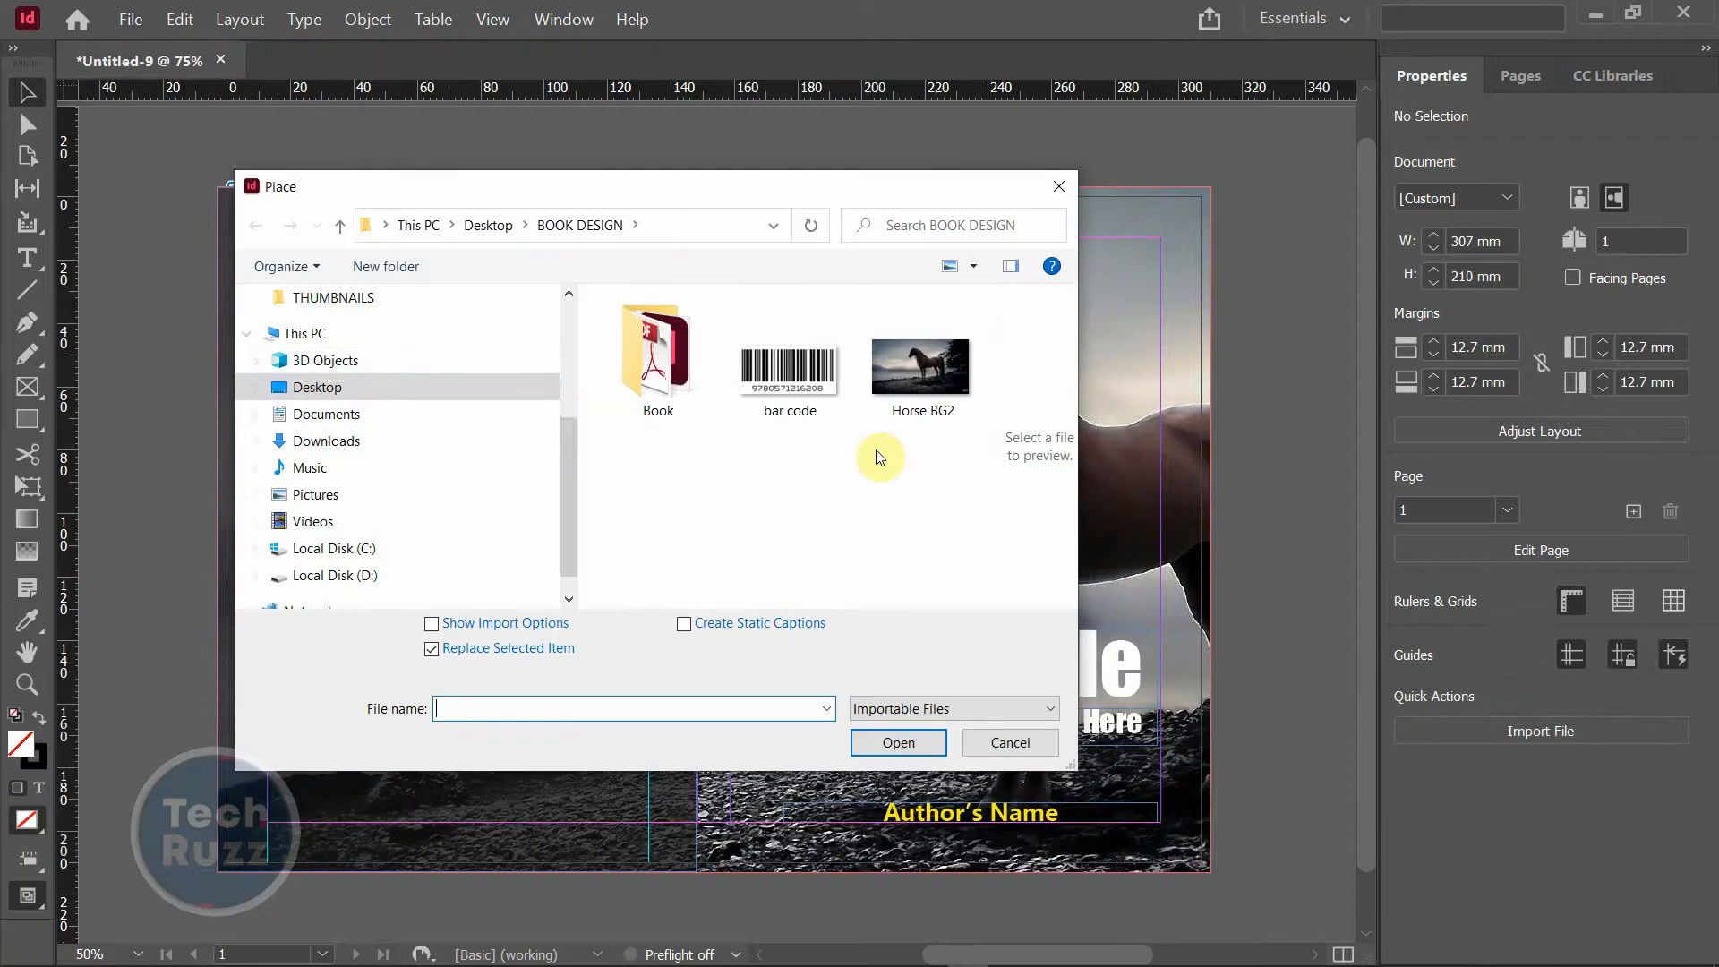
{"action": "left_click", "coordinate": [788, 363]}
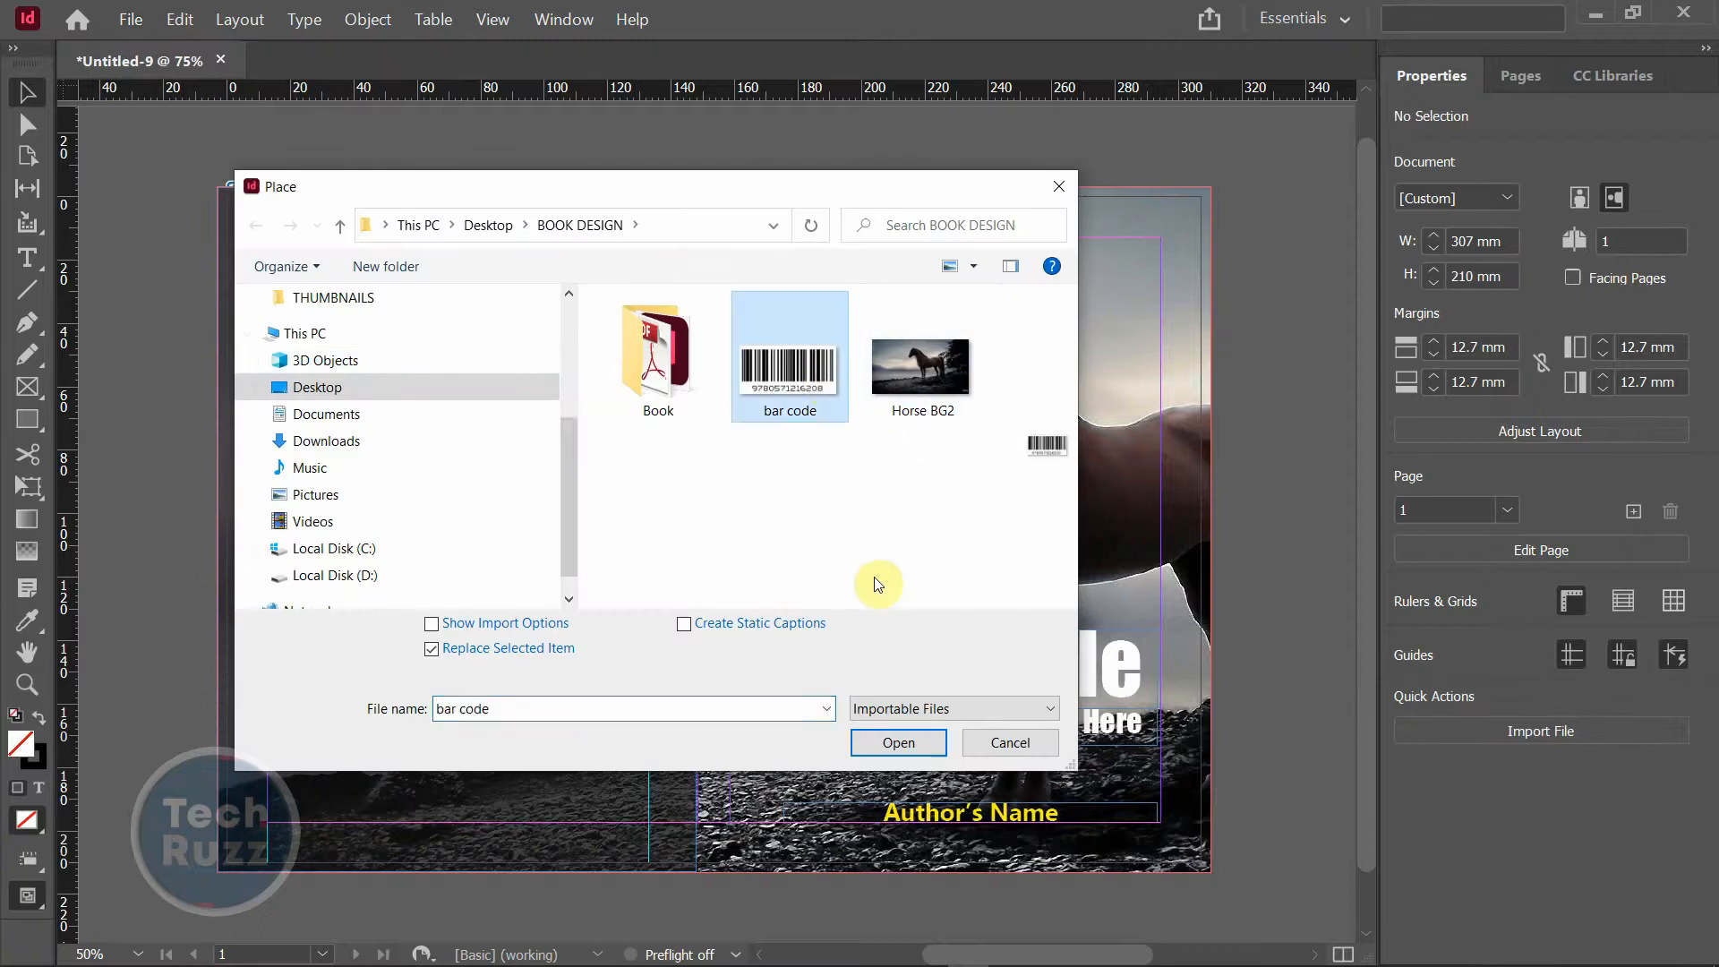
{"action": "left_click", "coordinate": [920, 751]}
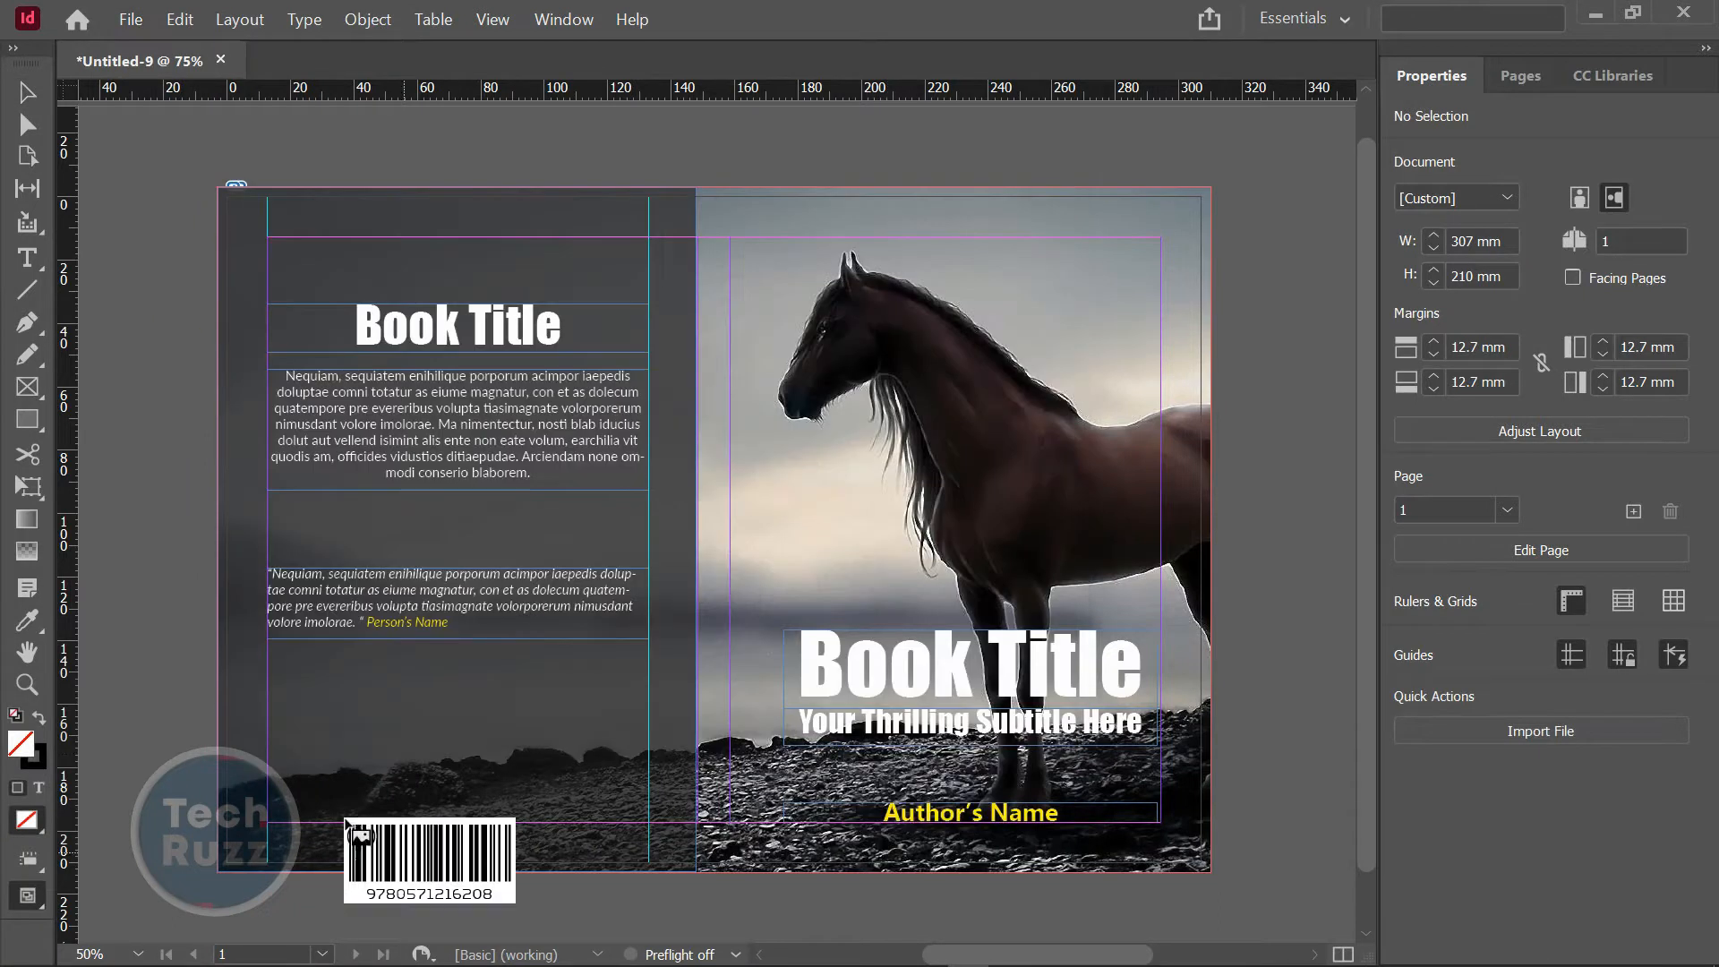
{"action": "left_click_drag", "start_coordinate": [268, 767], "coordinate": [379, 844]}
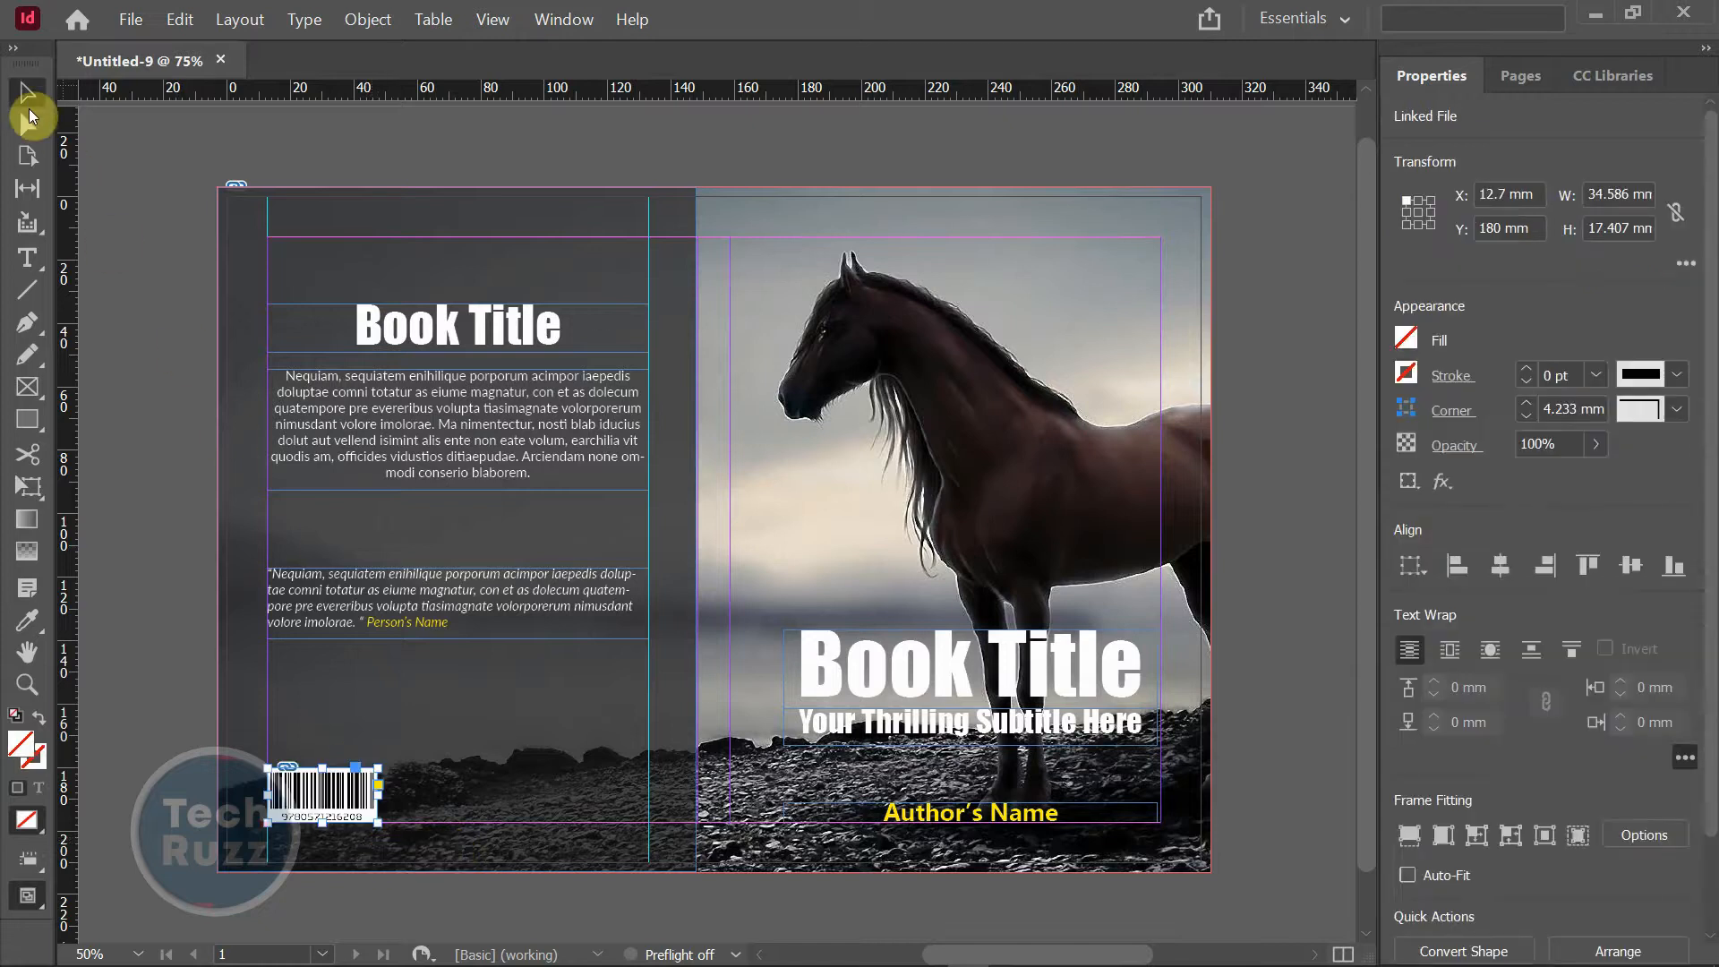
{"action": "left_click", "coordinate": [152, 254]}
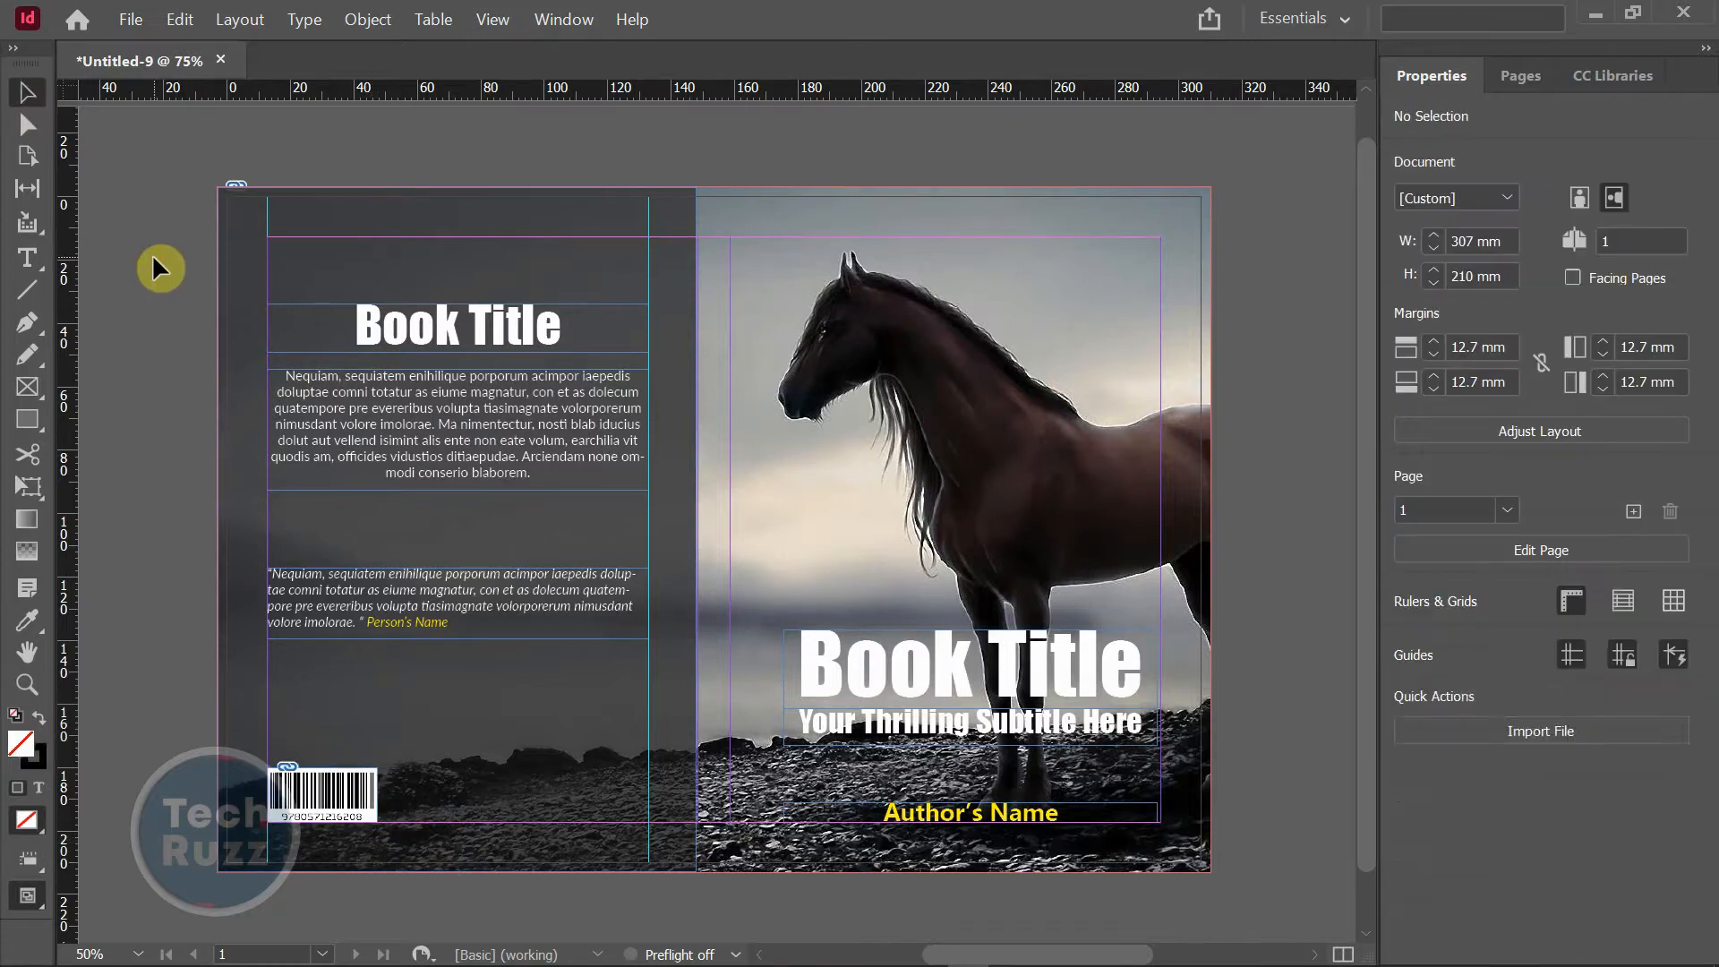
{"action": "key", "text": "w"}
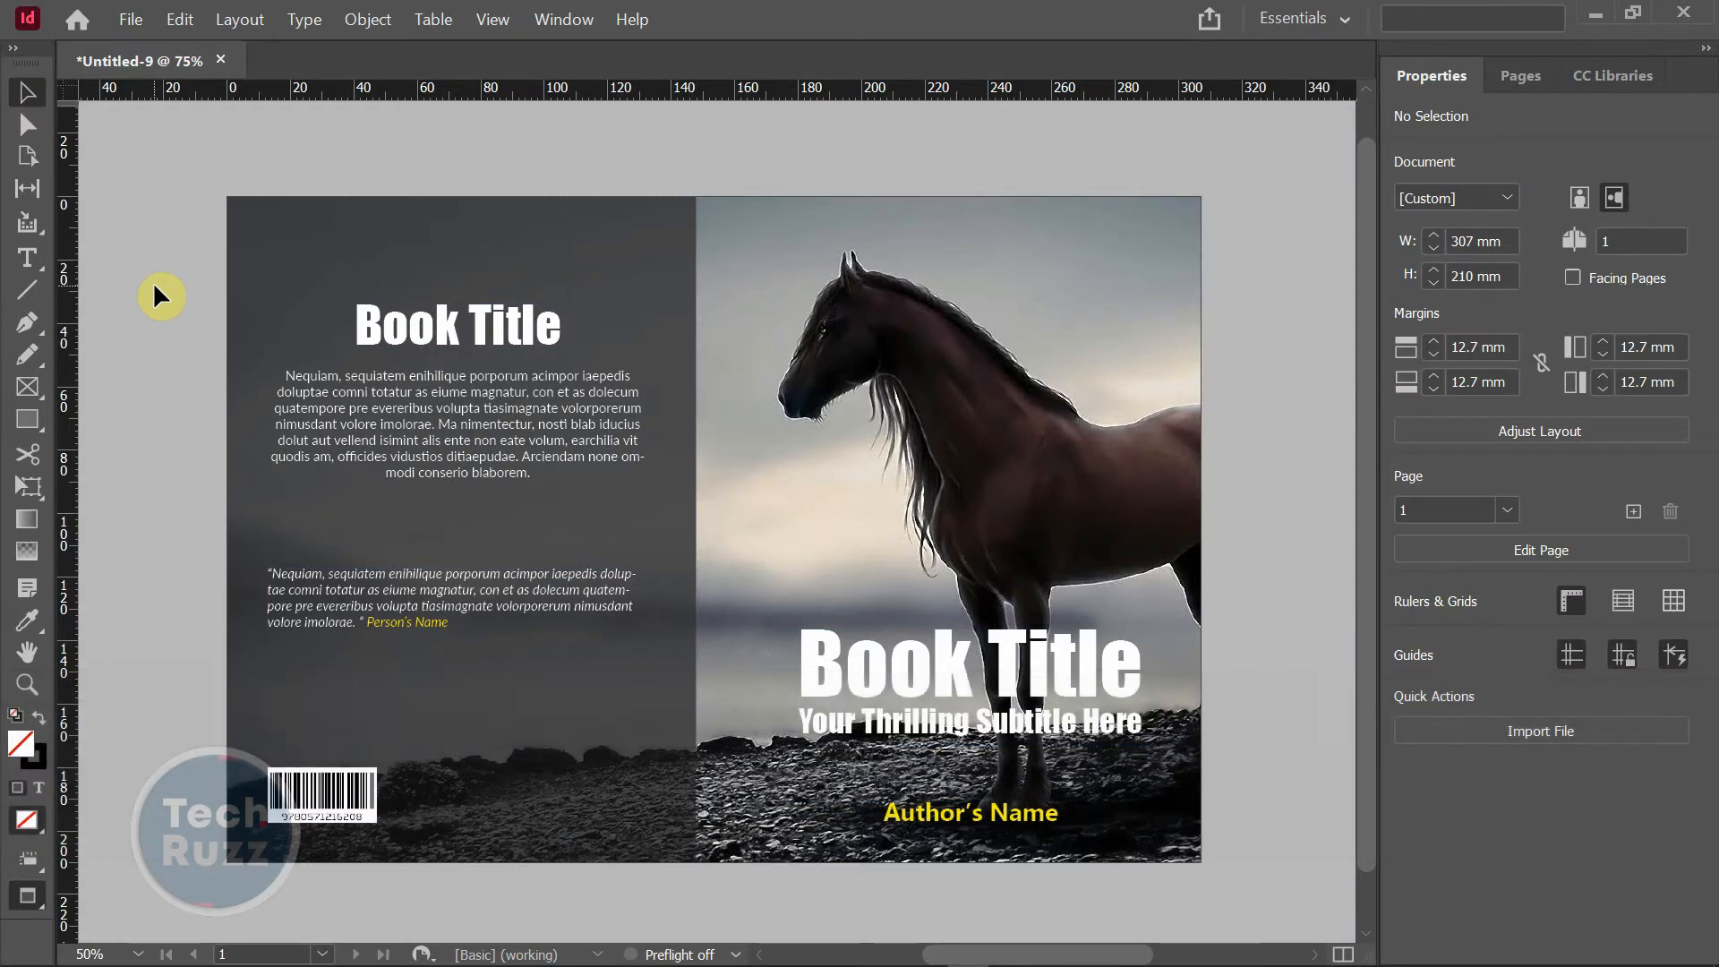
{"action": "key", "text": "w"}
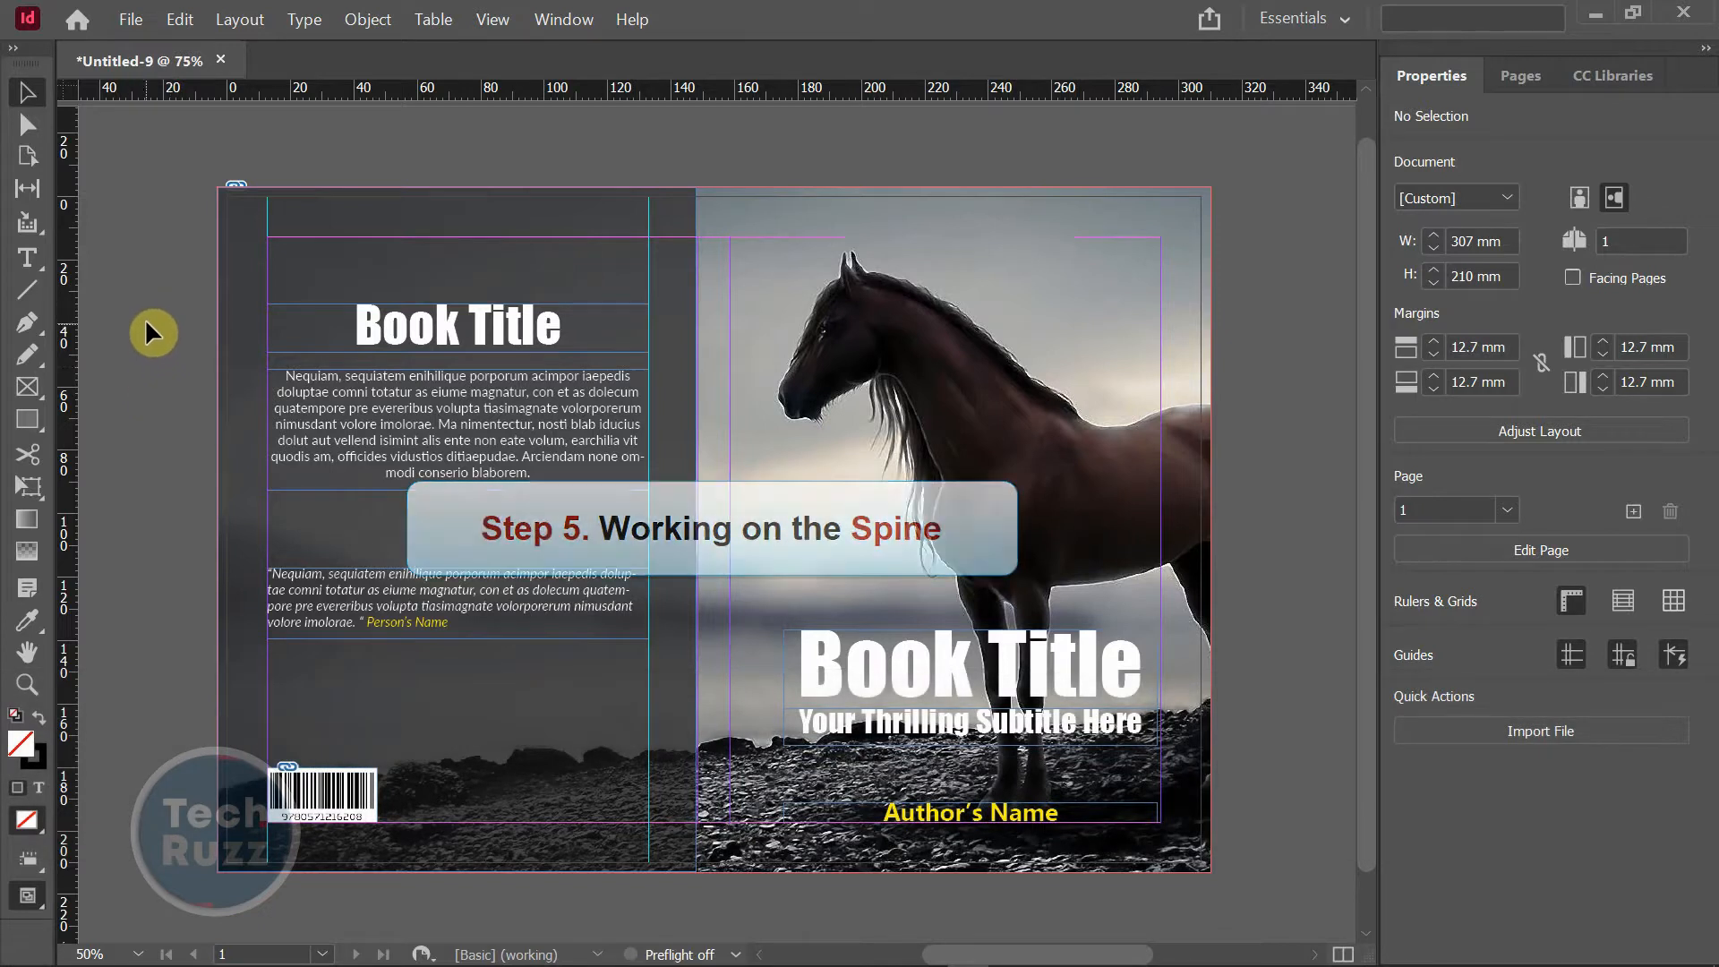
- Duplicate the back cover's Book Title frame, rotate the copy 90° clockwise and position it along the spine
{"action": "left_click", "coordinate": [419, 334]}
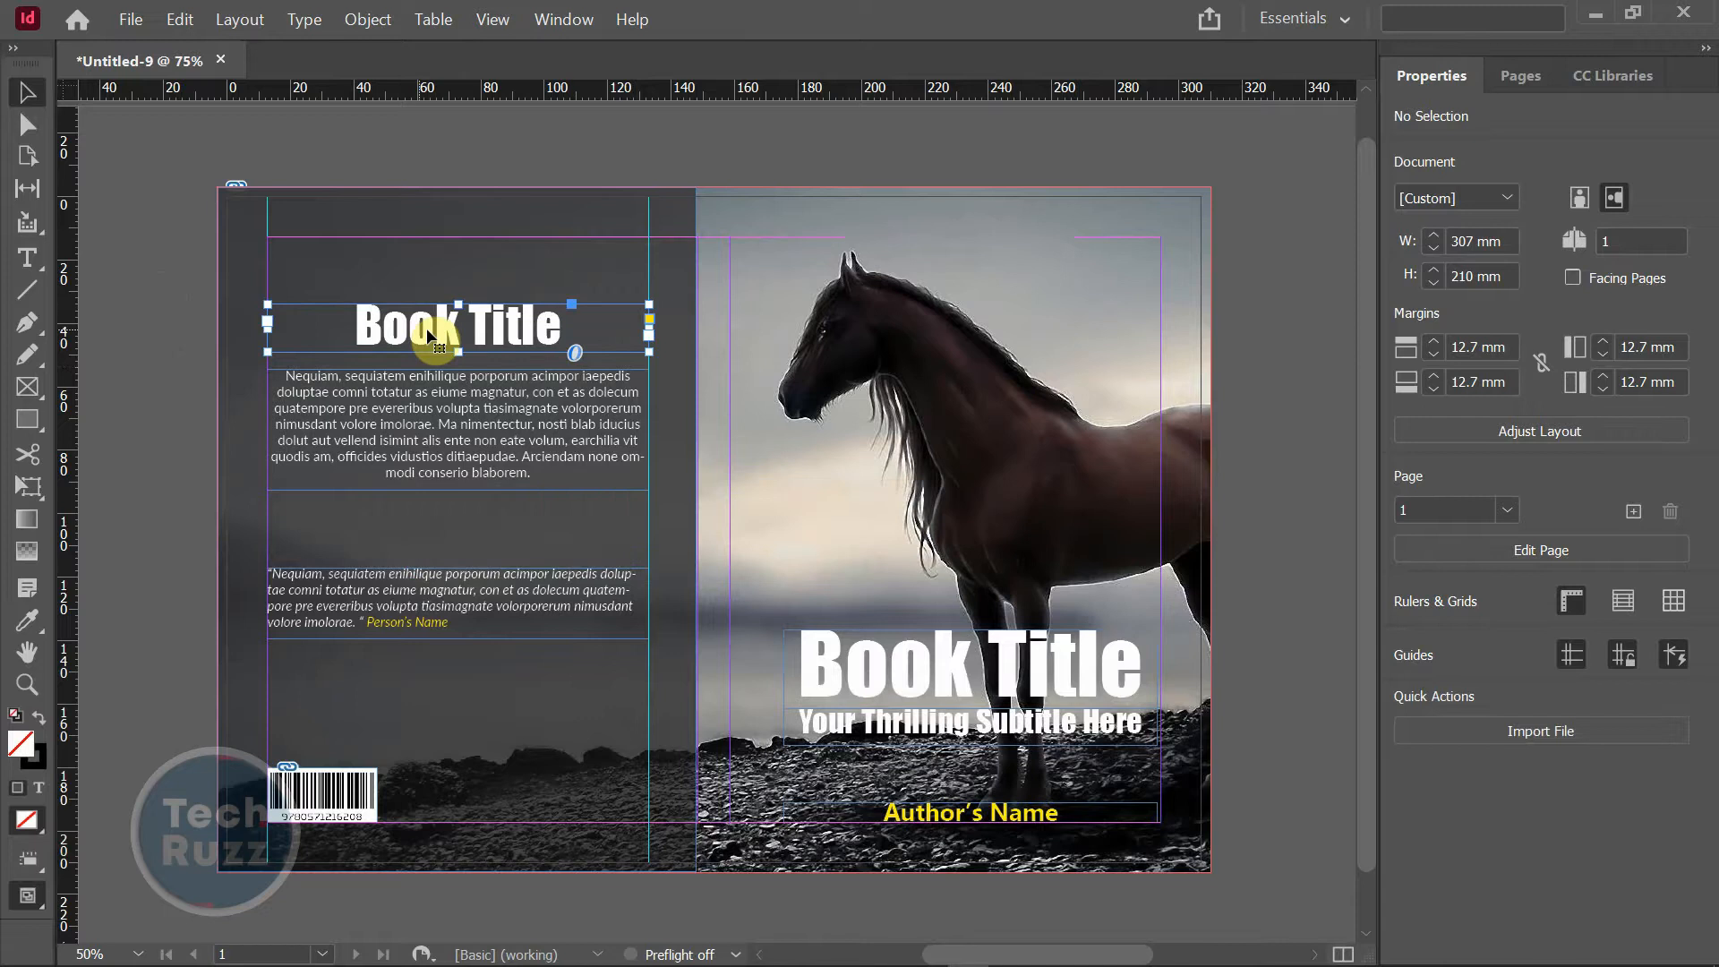
{"action": "key", "text": "alt"}
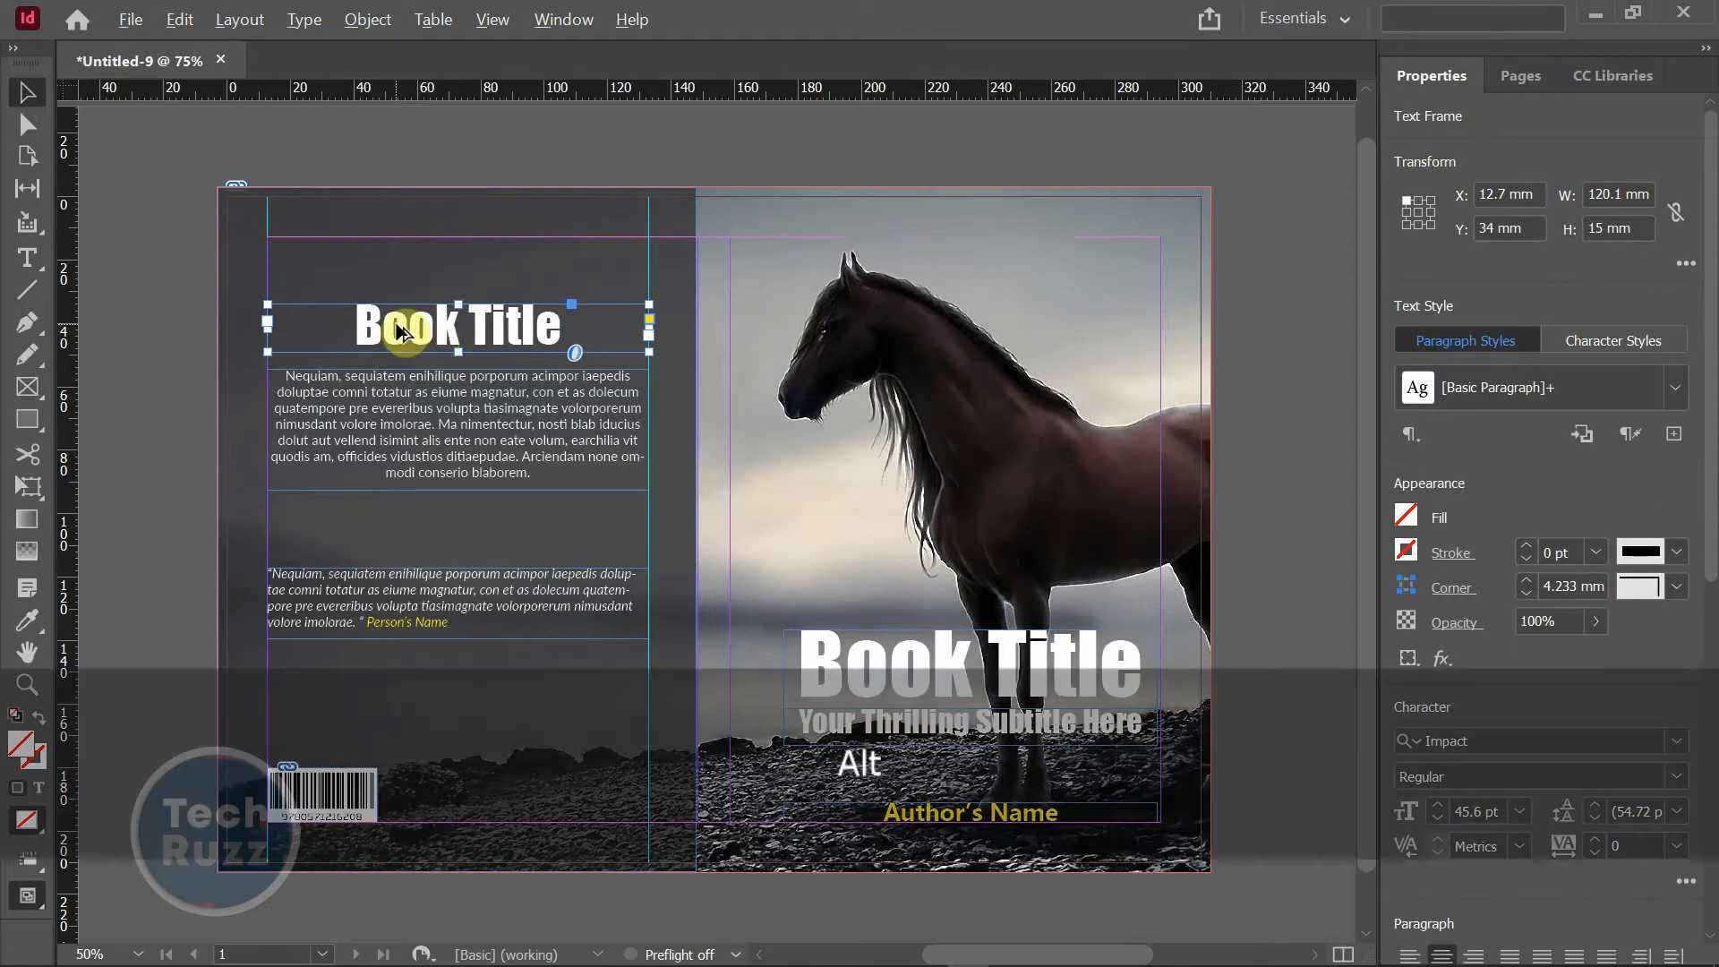
{"action": "left_click_drag", "start_coordinate": [400, 334], "coordinate": [832, 303]}
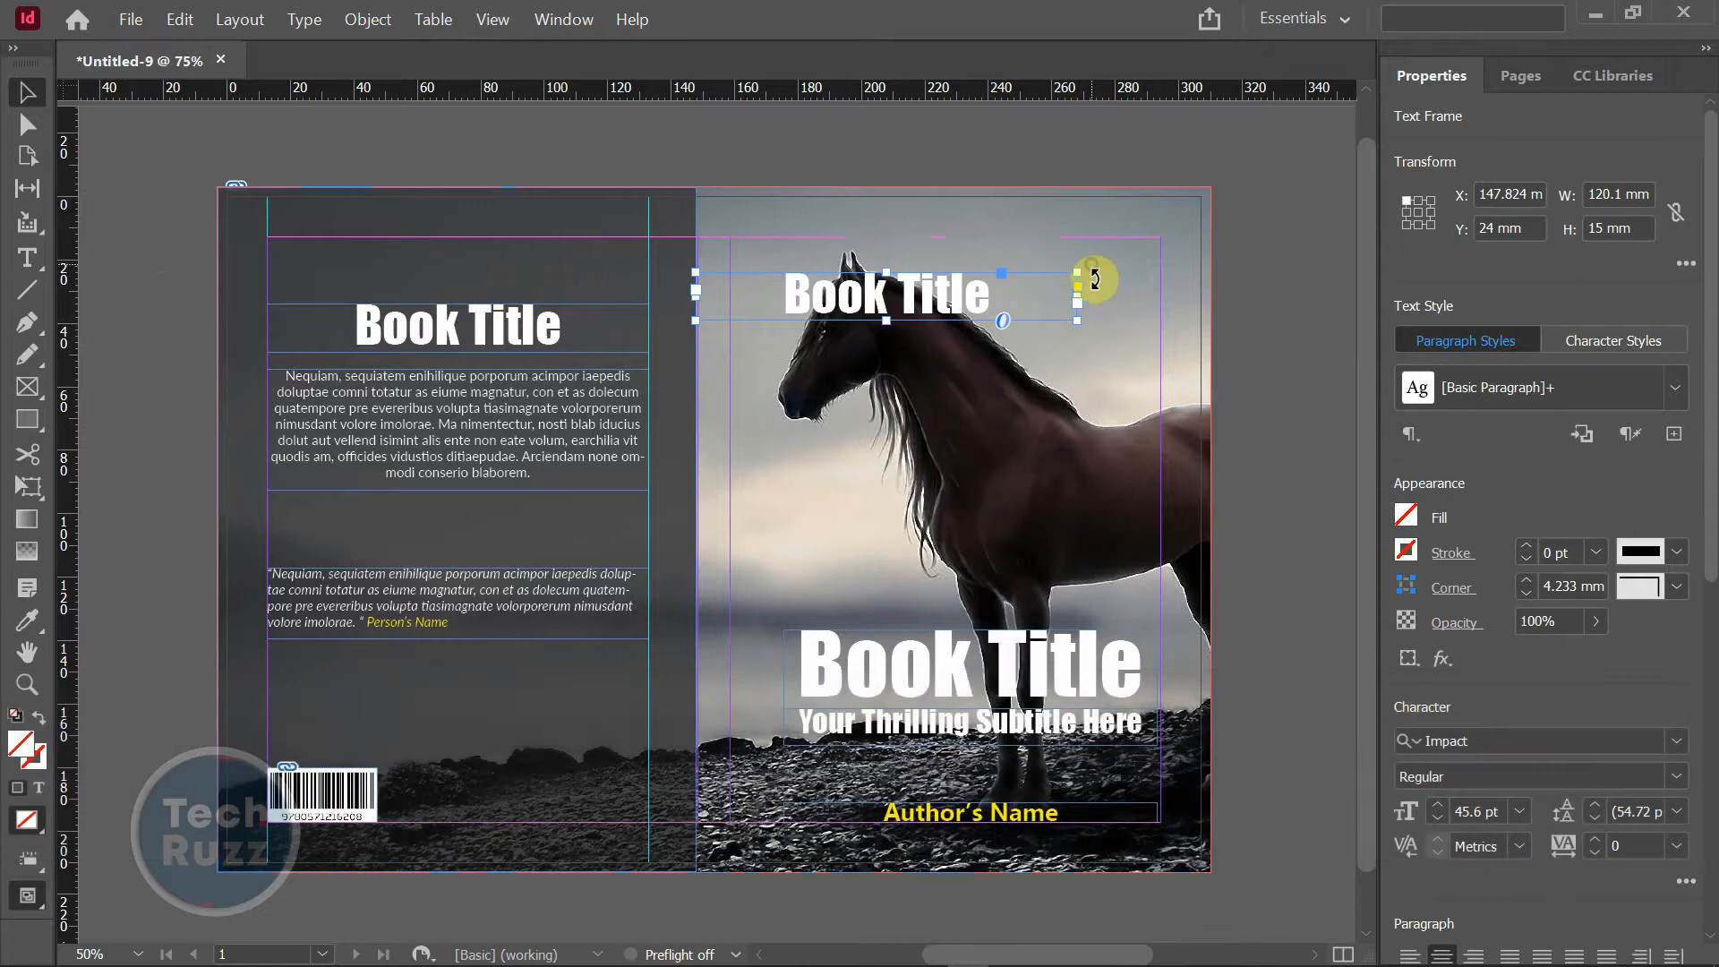
{"action": "left_click_drag", "start_coordinate": [1094, 280], "coordinate": [902, 414]}
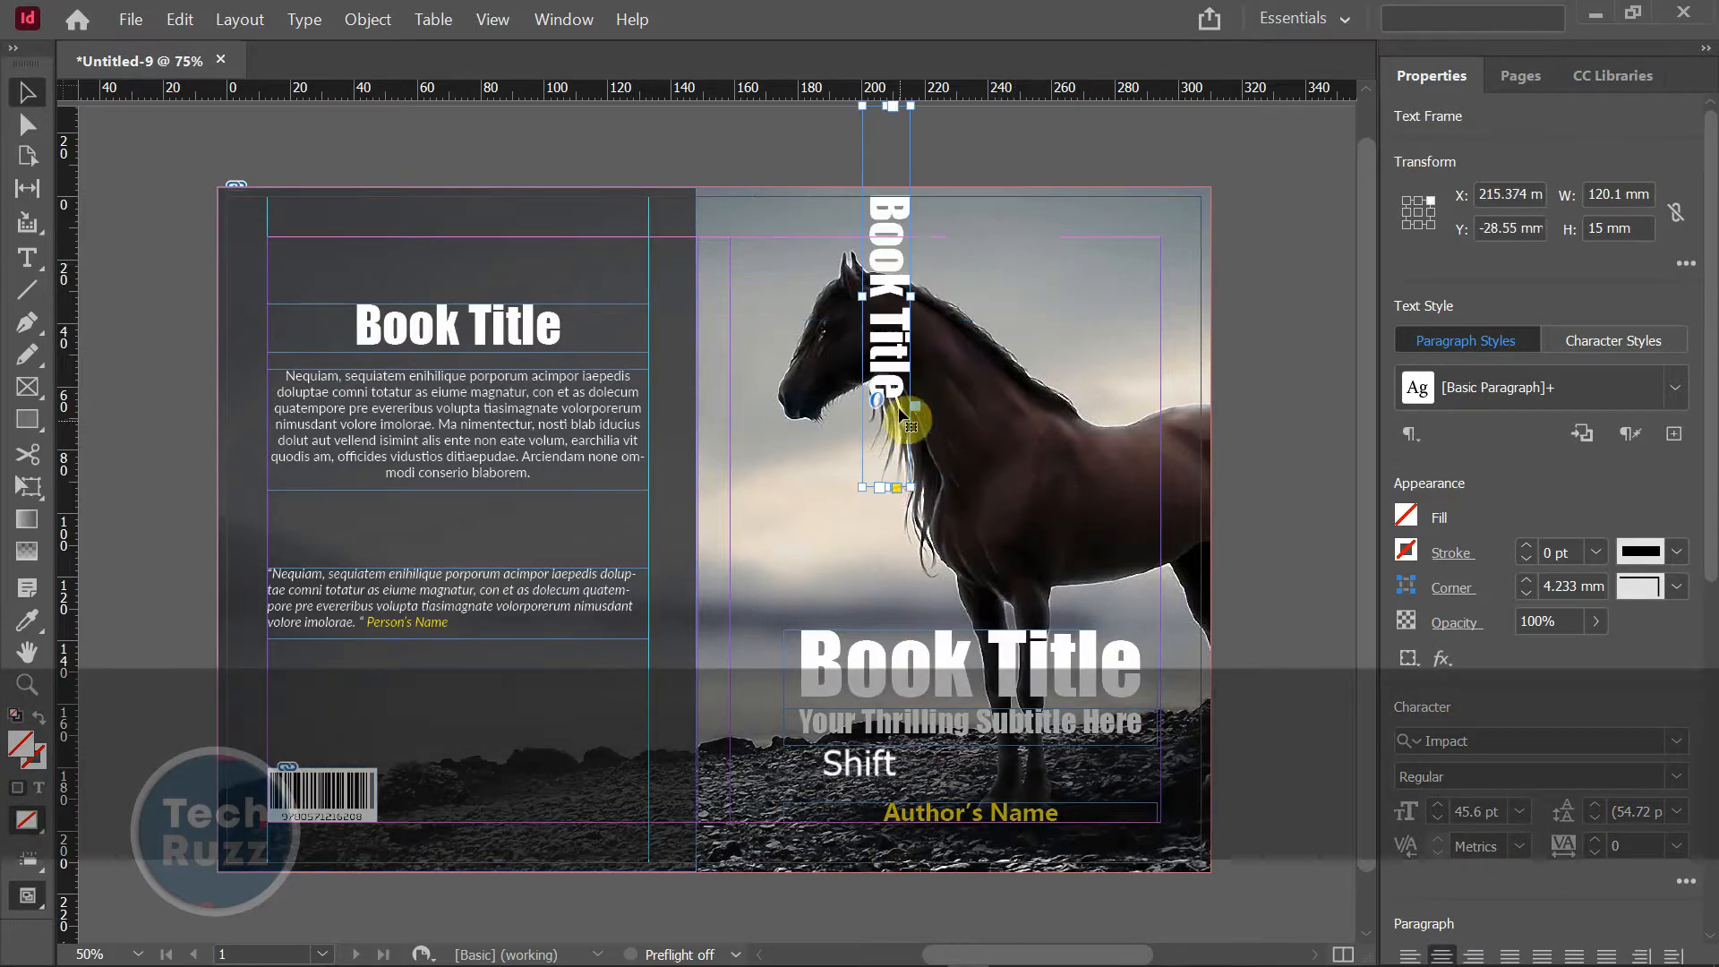
{"action": "left_click_drag", "start_coordinate": [886, 254], "coordinate": [722, 406]}
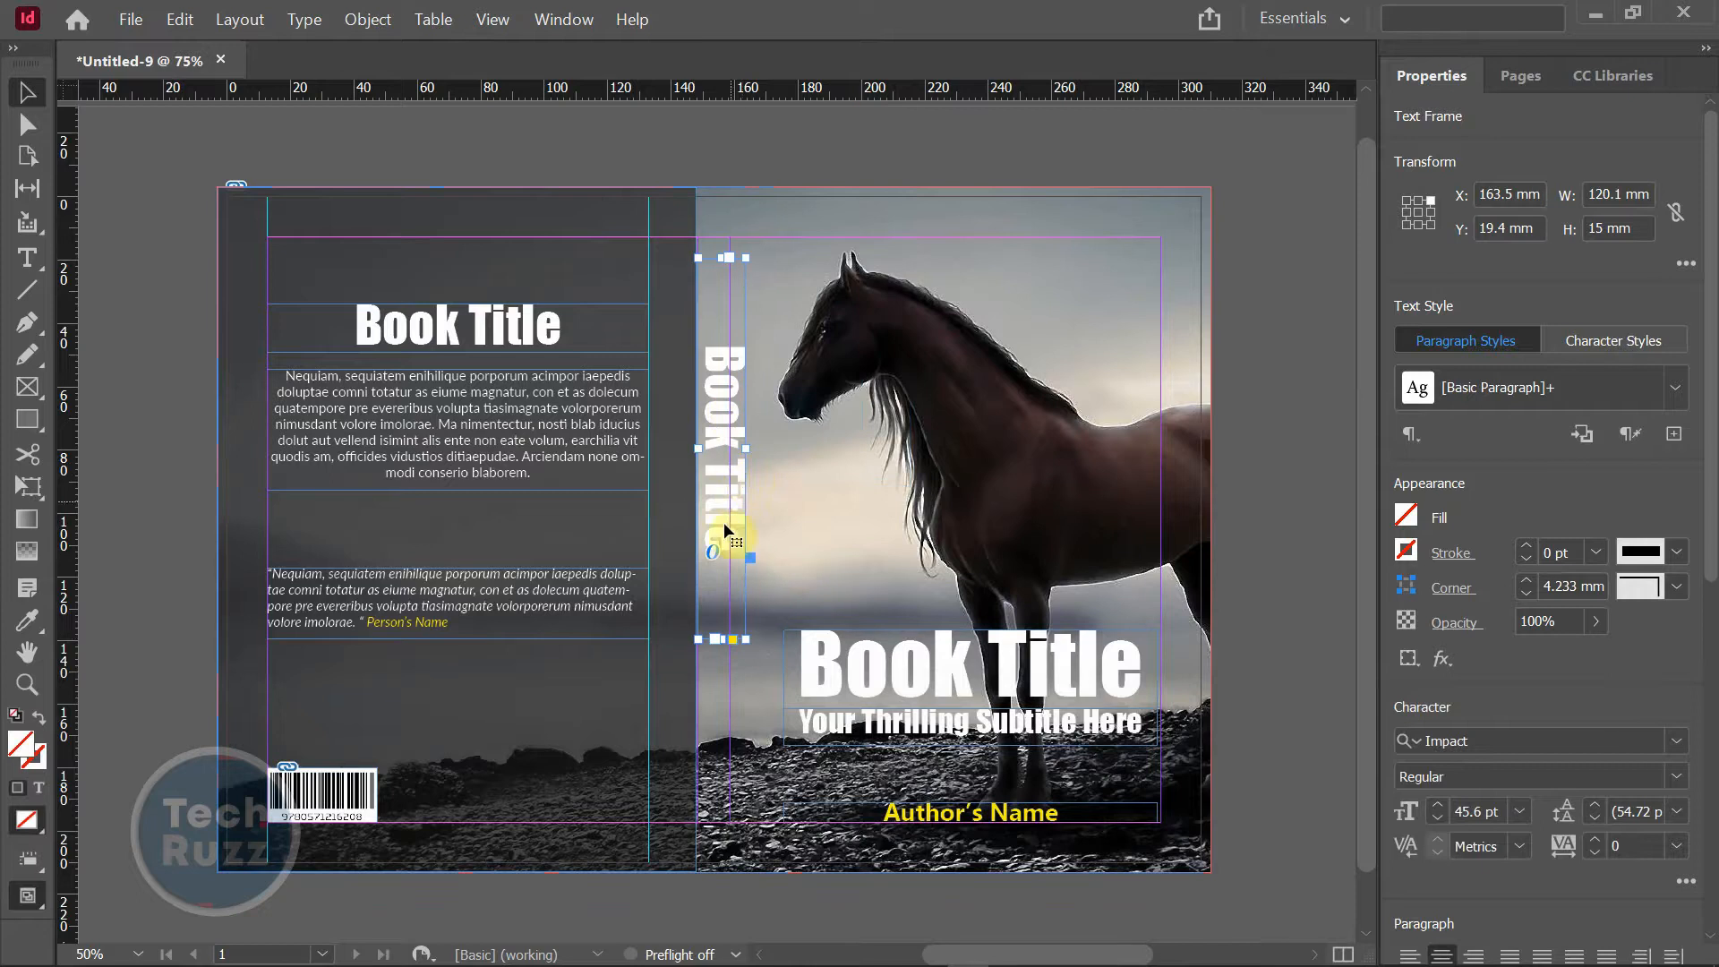
- Set the spine title's font size to 18 pt, and increase it to 24 pt
{"action": "triple_click", "coordinate": [718, 472]}
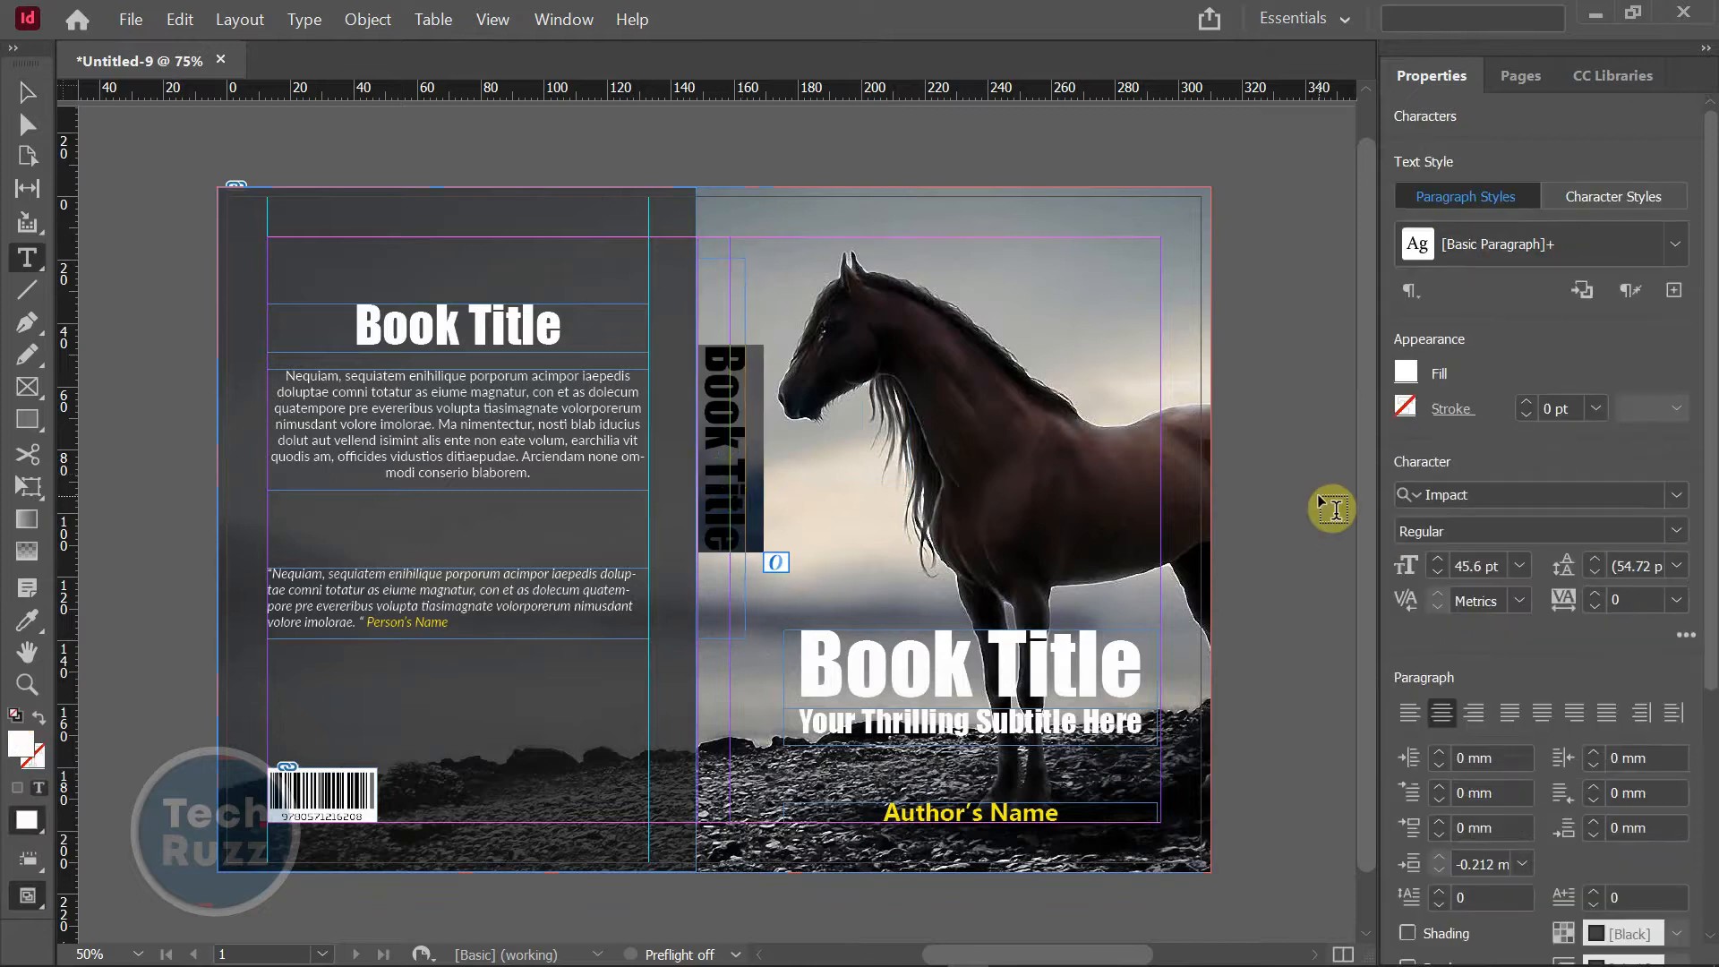
{"action": "left_click", "coordinate": [1518, 566]}
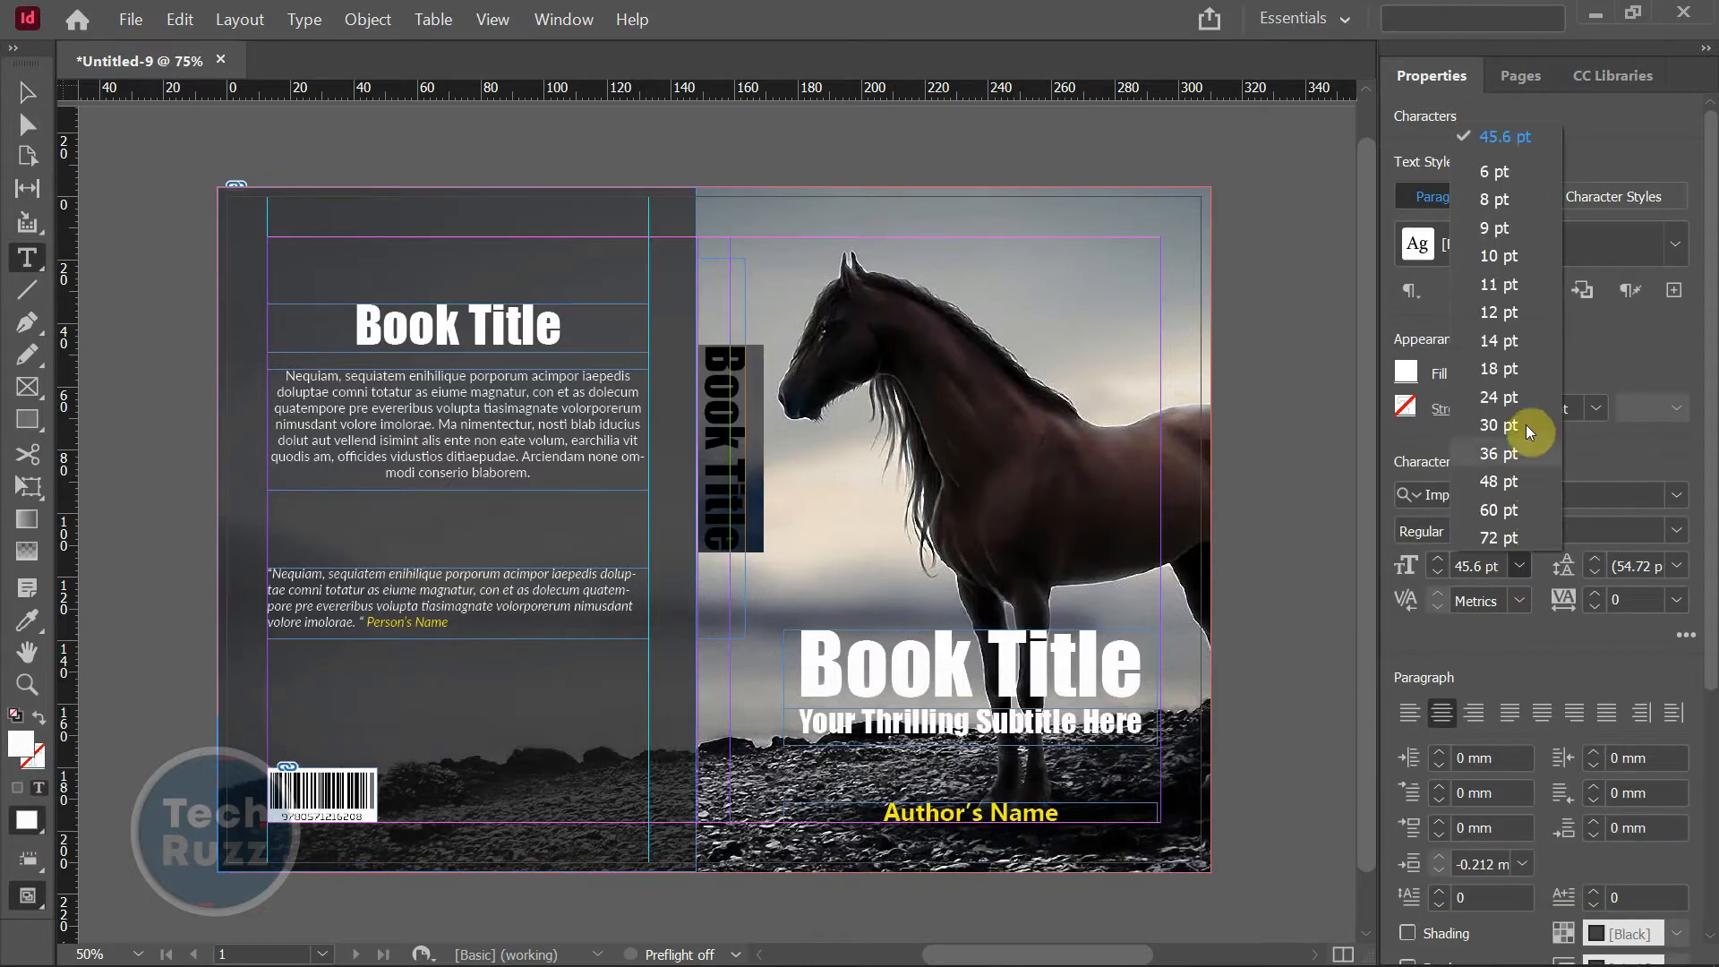
{"action": "left_click", "coordinate": [1512, 367]}
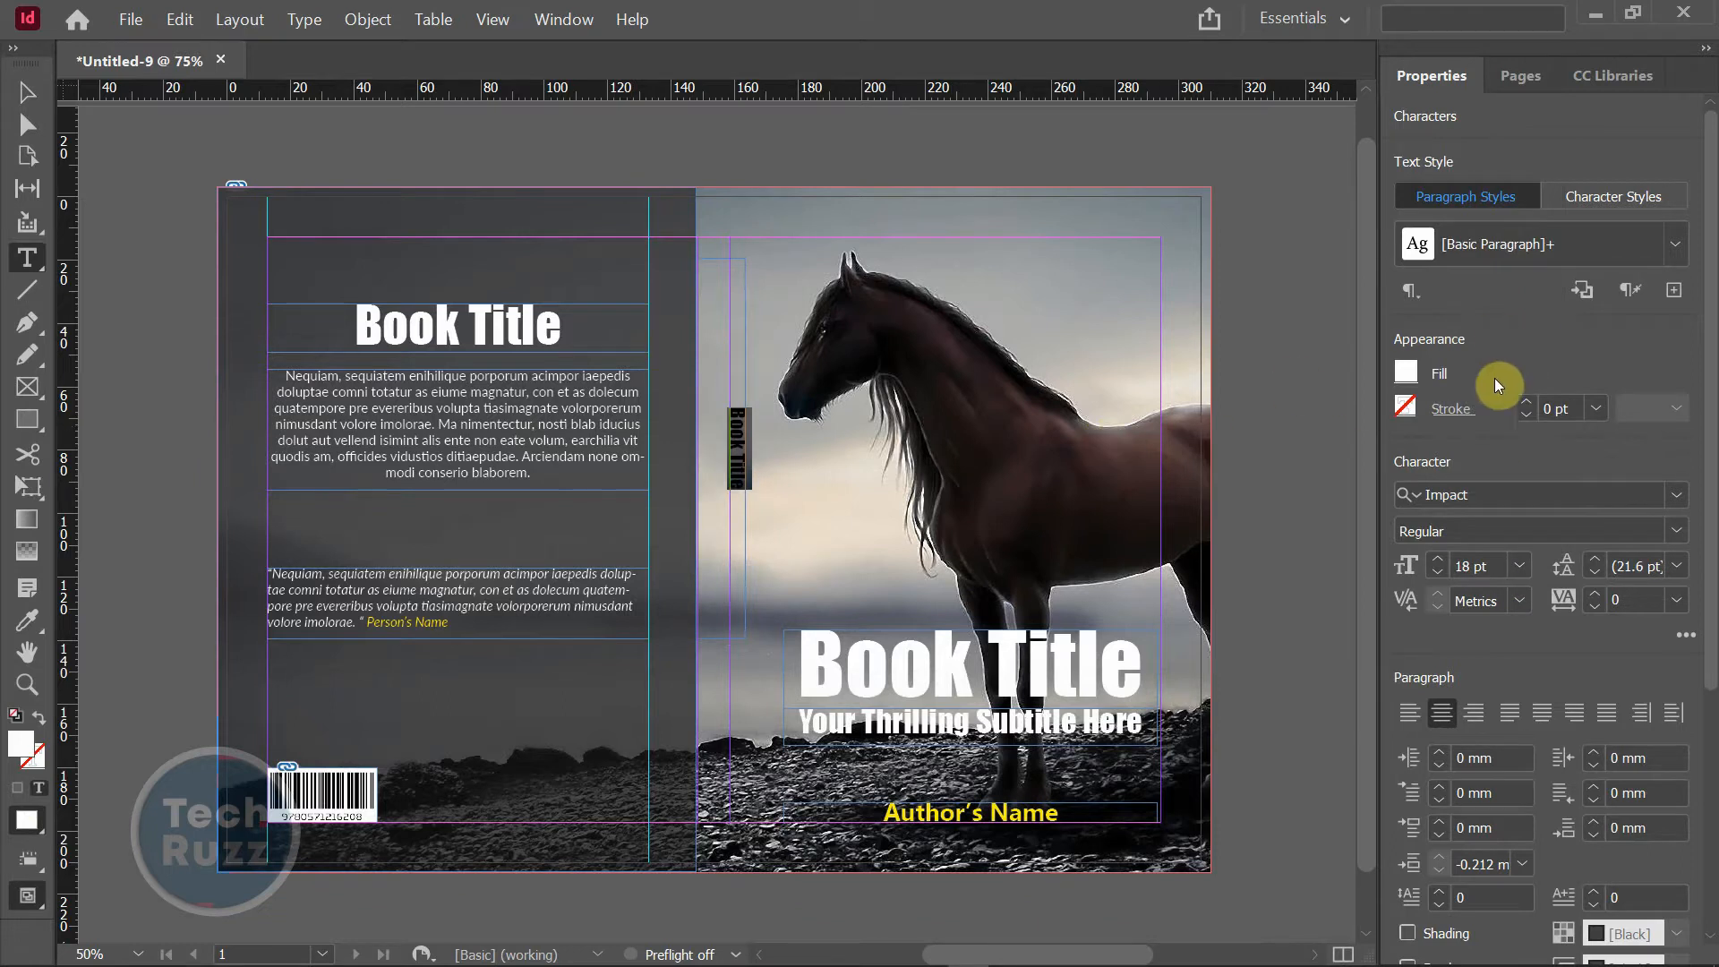
{"action": "left_click", "coordinate": [1517, 568]}
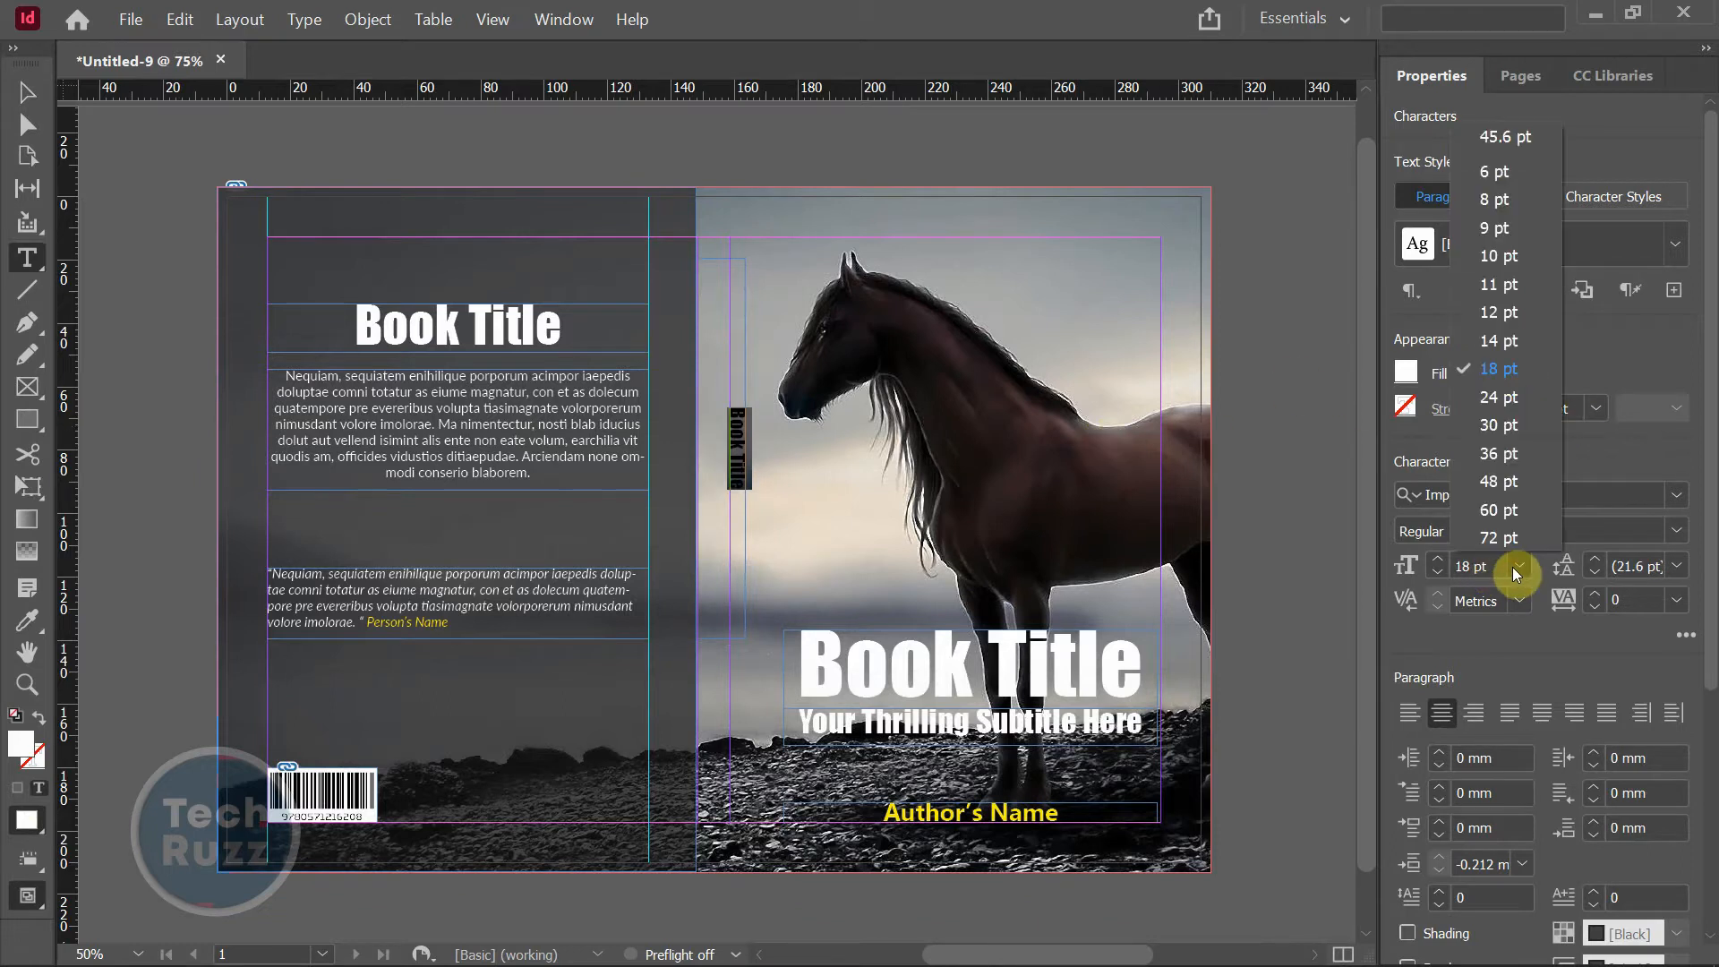
{"action": "left_click", "coordinate": [1493, 396]}
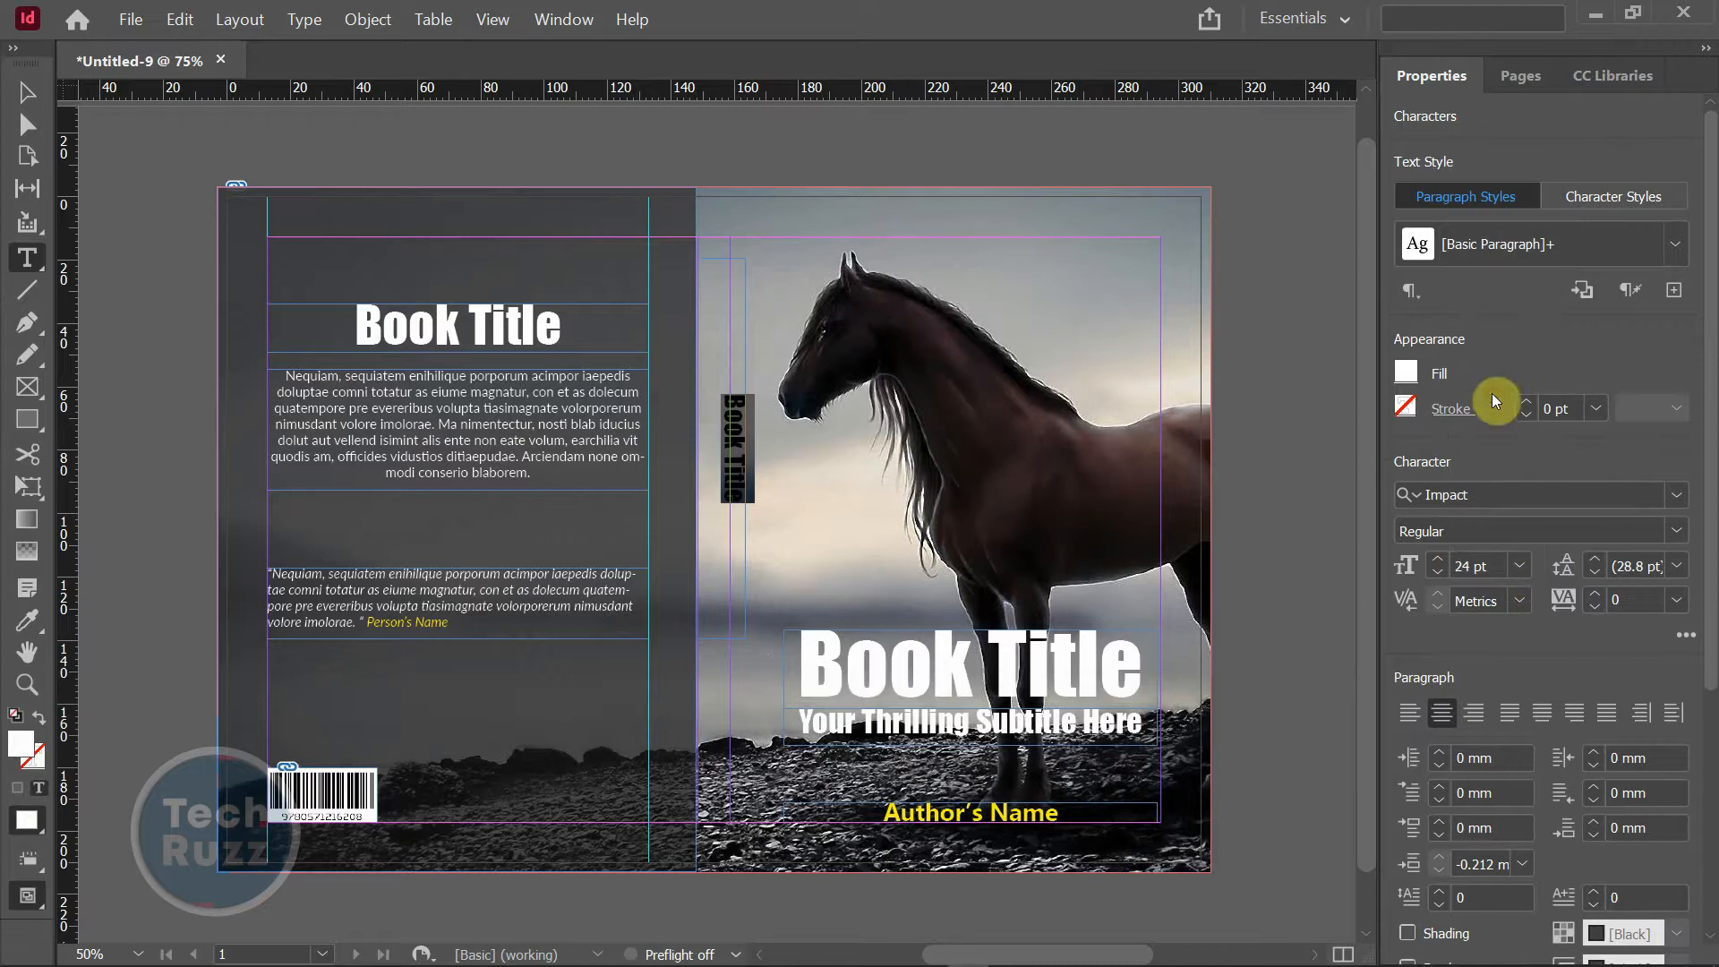
- Narrow the spine title's frame to about 6.3 mm across so that it sits within the spine
{"action": "left_click", "coordinate": [27, 93]}
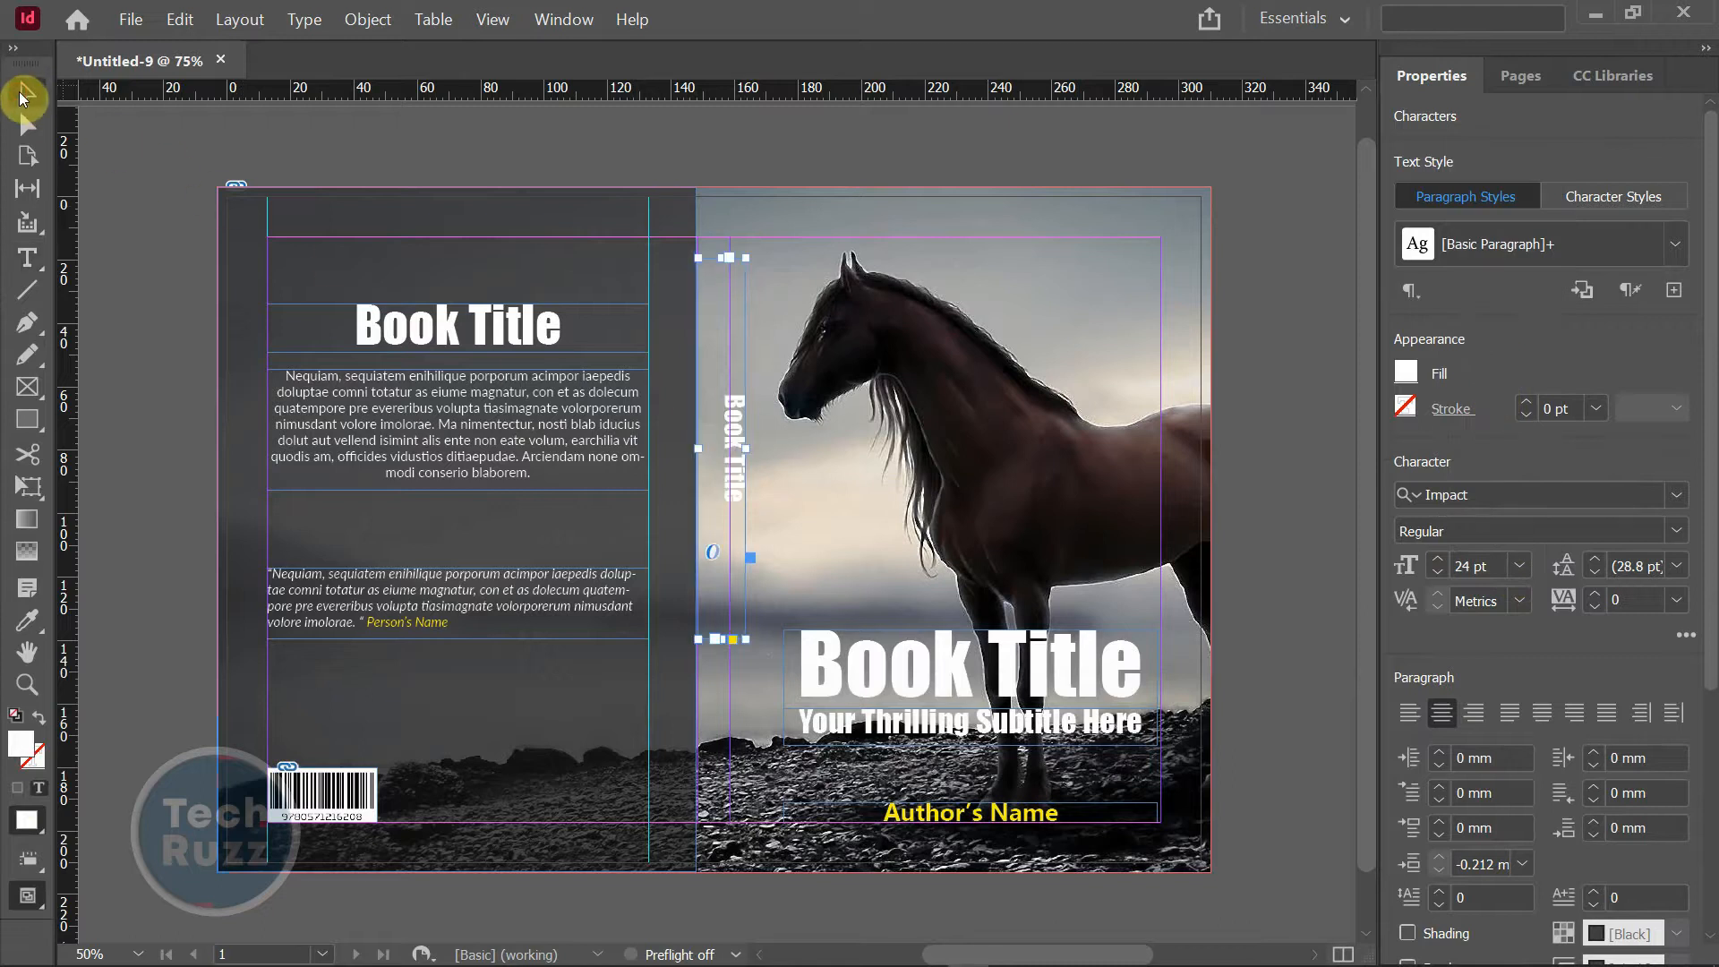
{"action": "left_click", "coordinate": [751, 464]}
{"action": "left_click_drag", "start_coordinate": [748, 449], "coordinate": [729, 450]}
{"action": "key", "text": "alt"}
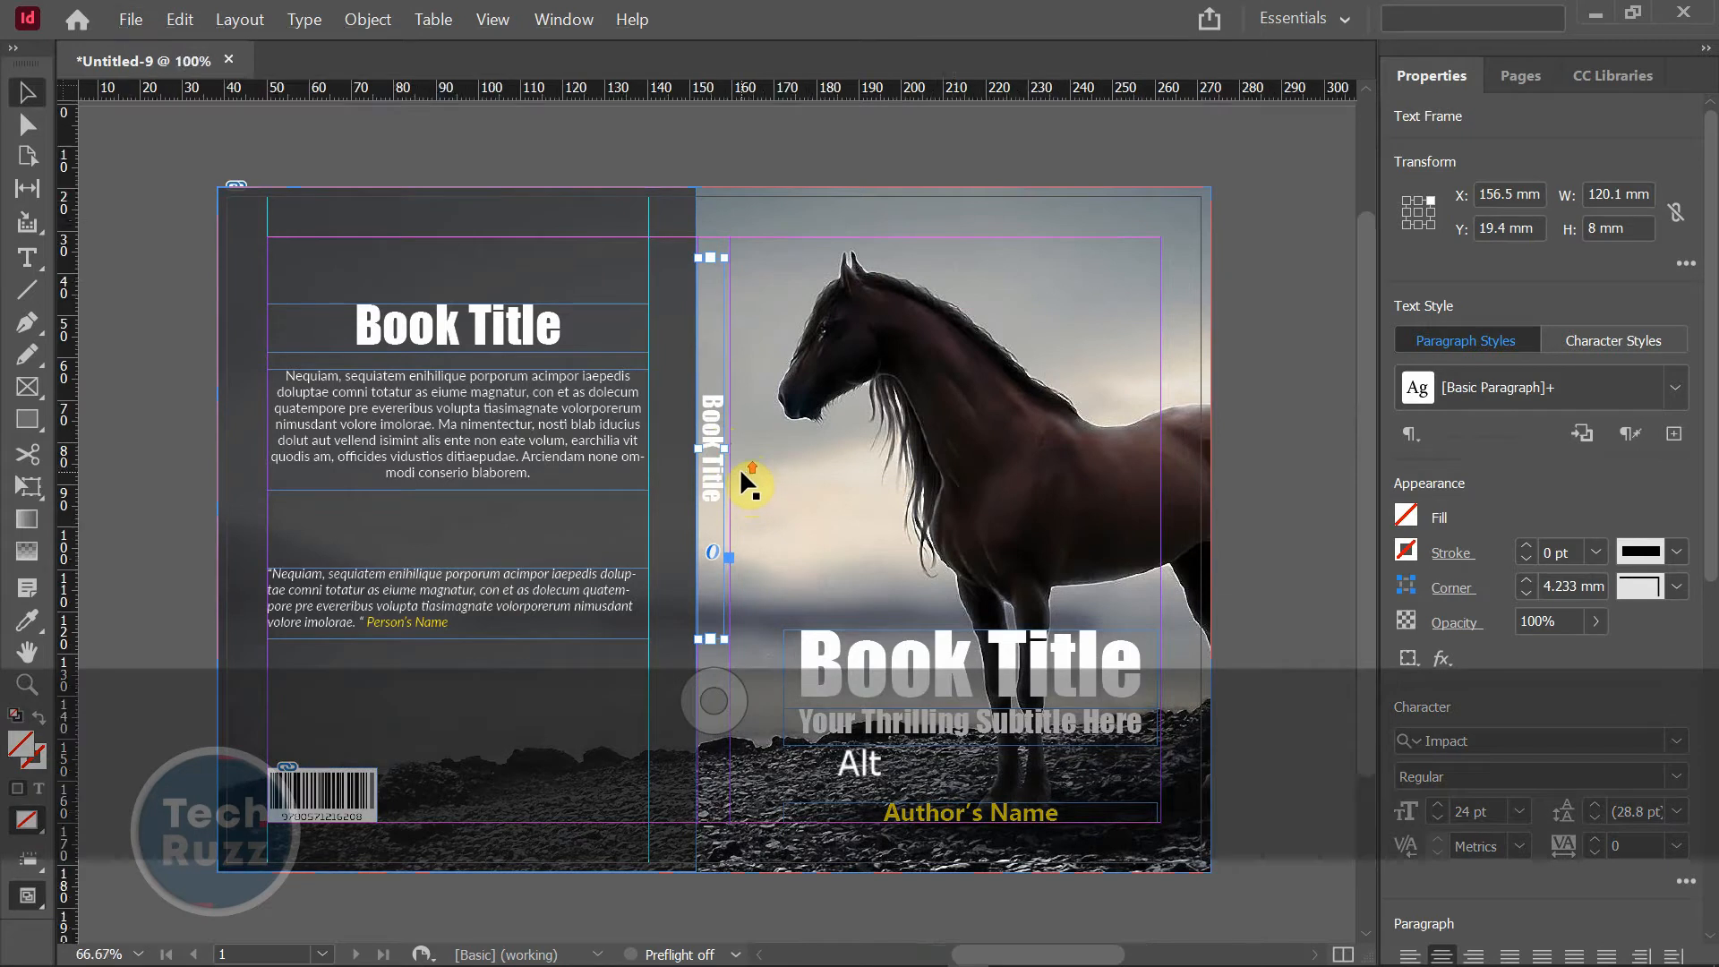
{"action": "scroll", "coordinate": [740, 467], "scroll_direction": "up", "scroll_amount": 2}
{"action": "left_click_drag", "start_coordinate": [709, 436], "coordinate": [677, 433]}
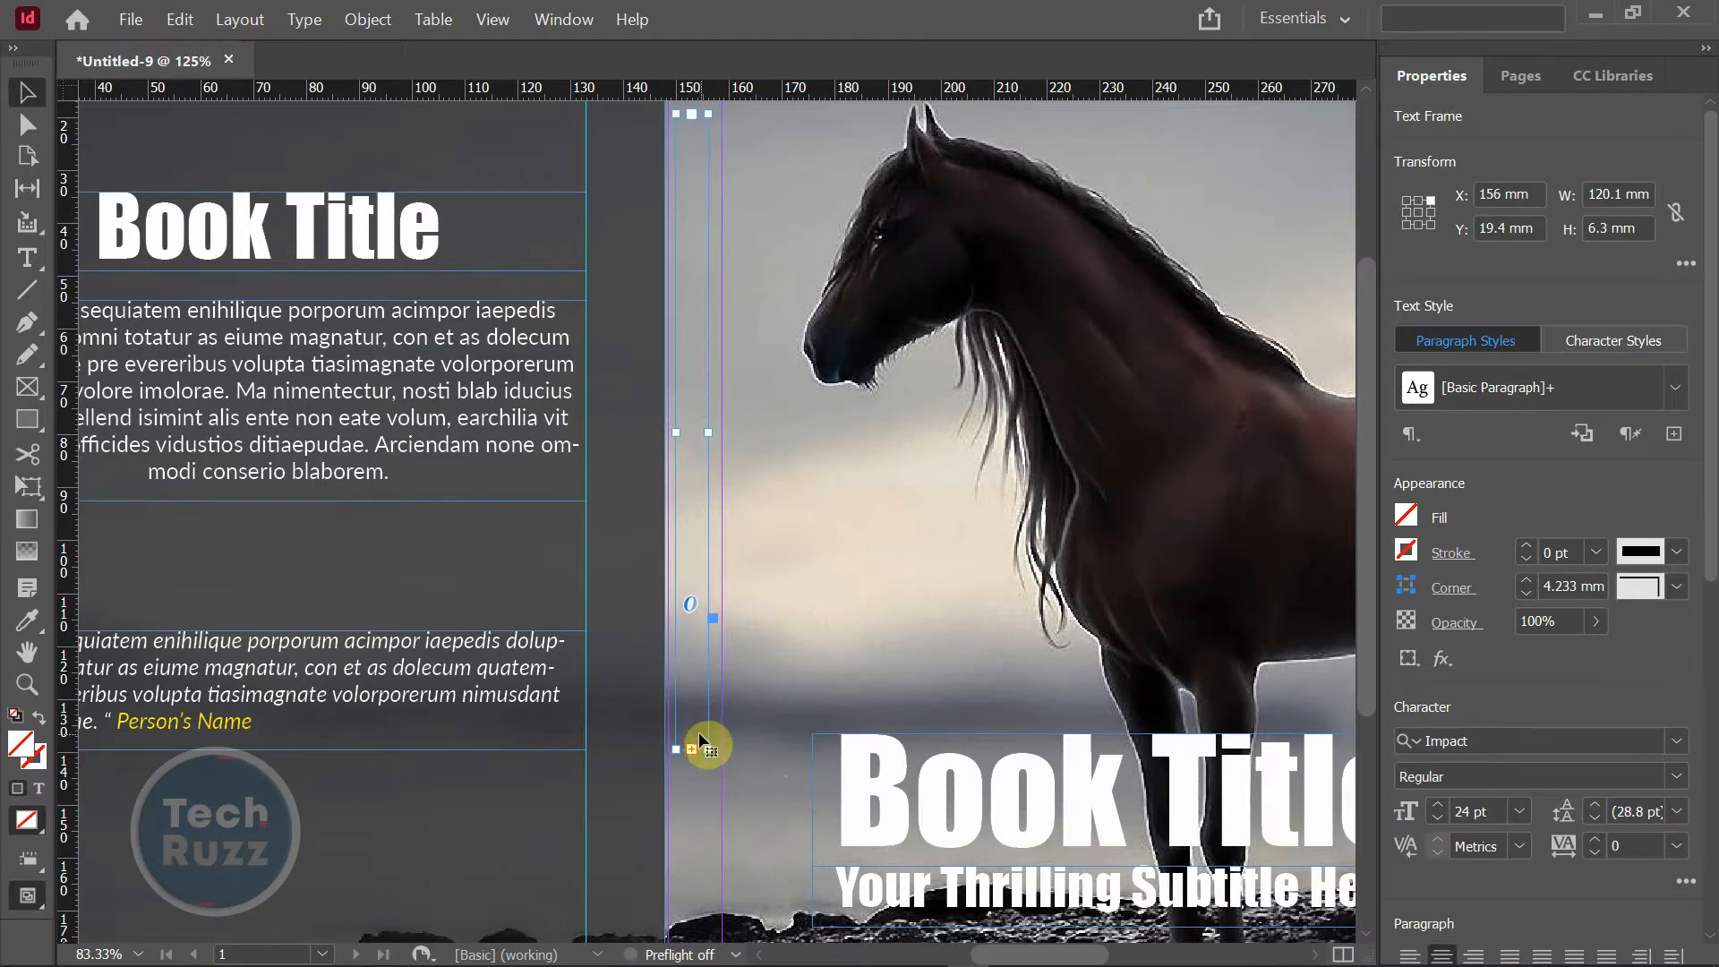
- Set the spine title's font size to 20 pt and shorten its frame to about 73 mm long
{"action": "double_click", "coordinate": [687, 464]}
{"action": "key", "text": "ctrl+a"}
{"action": "double_click", "coordinate": [1465, 568]}
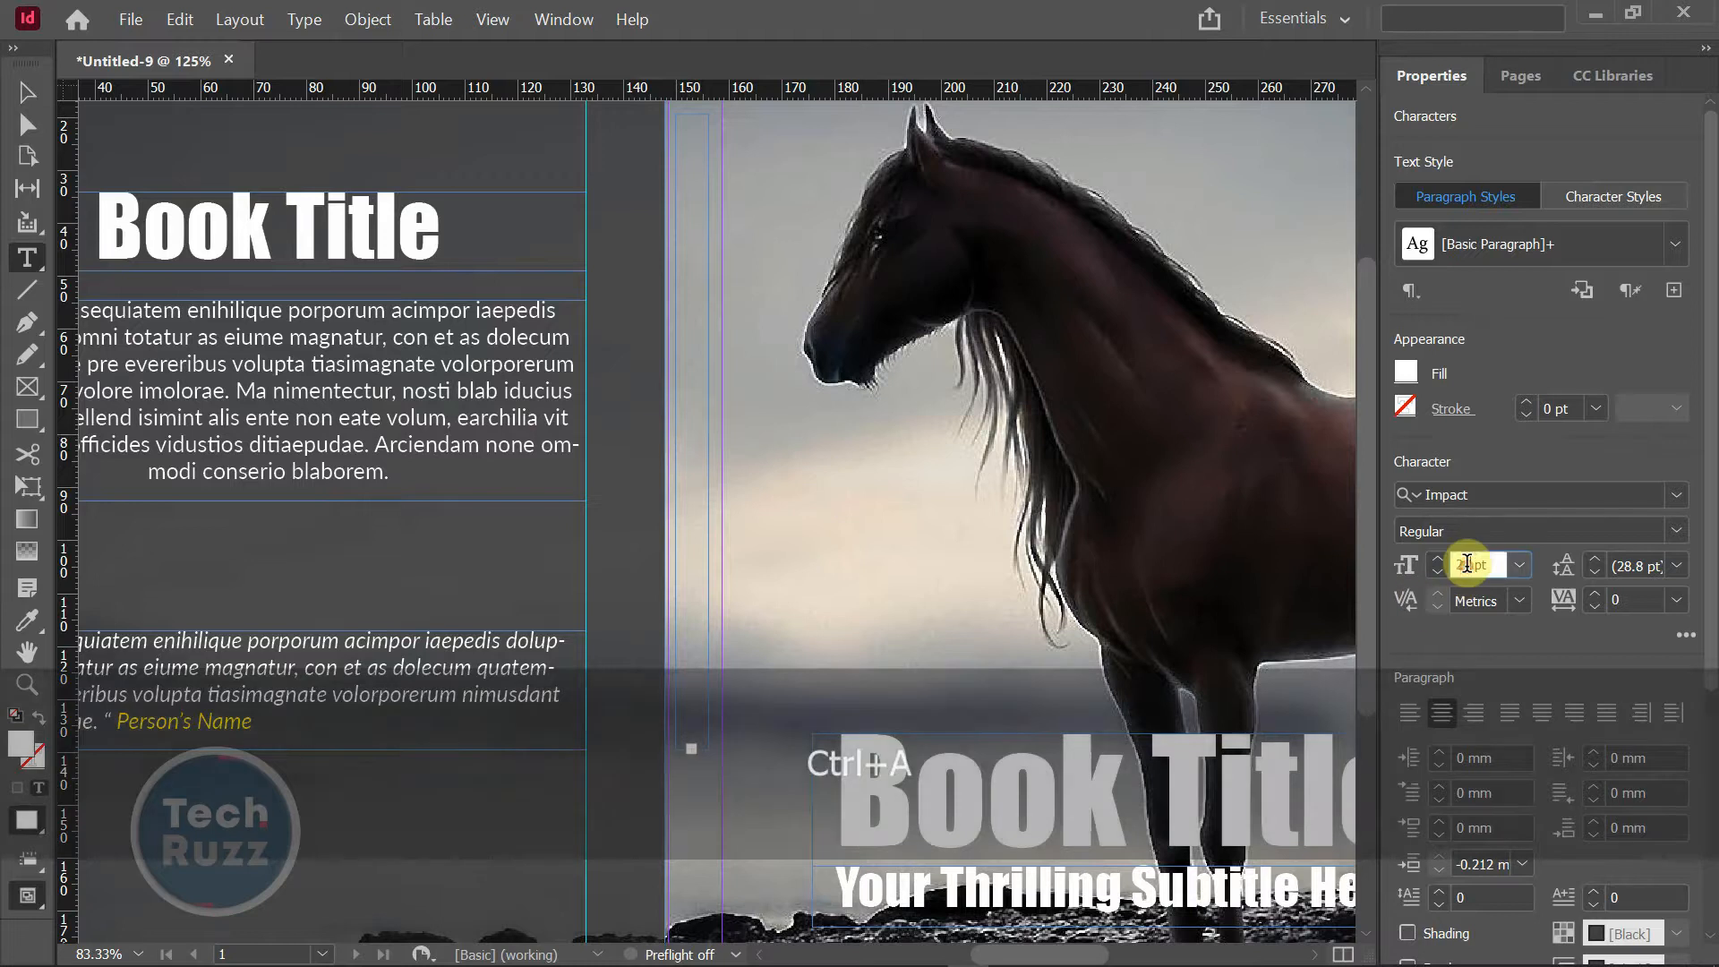
{"action": "type", "text": "20"}
{"action": "key", "text": "Return"}
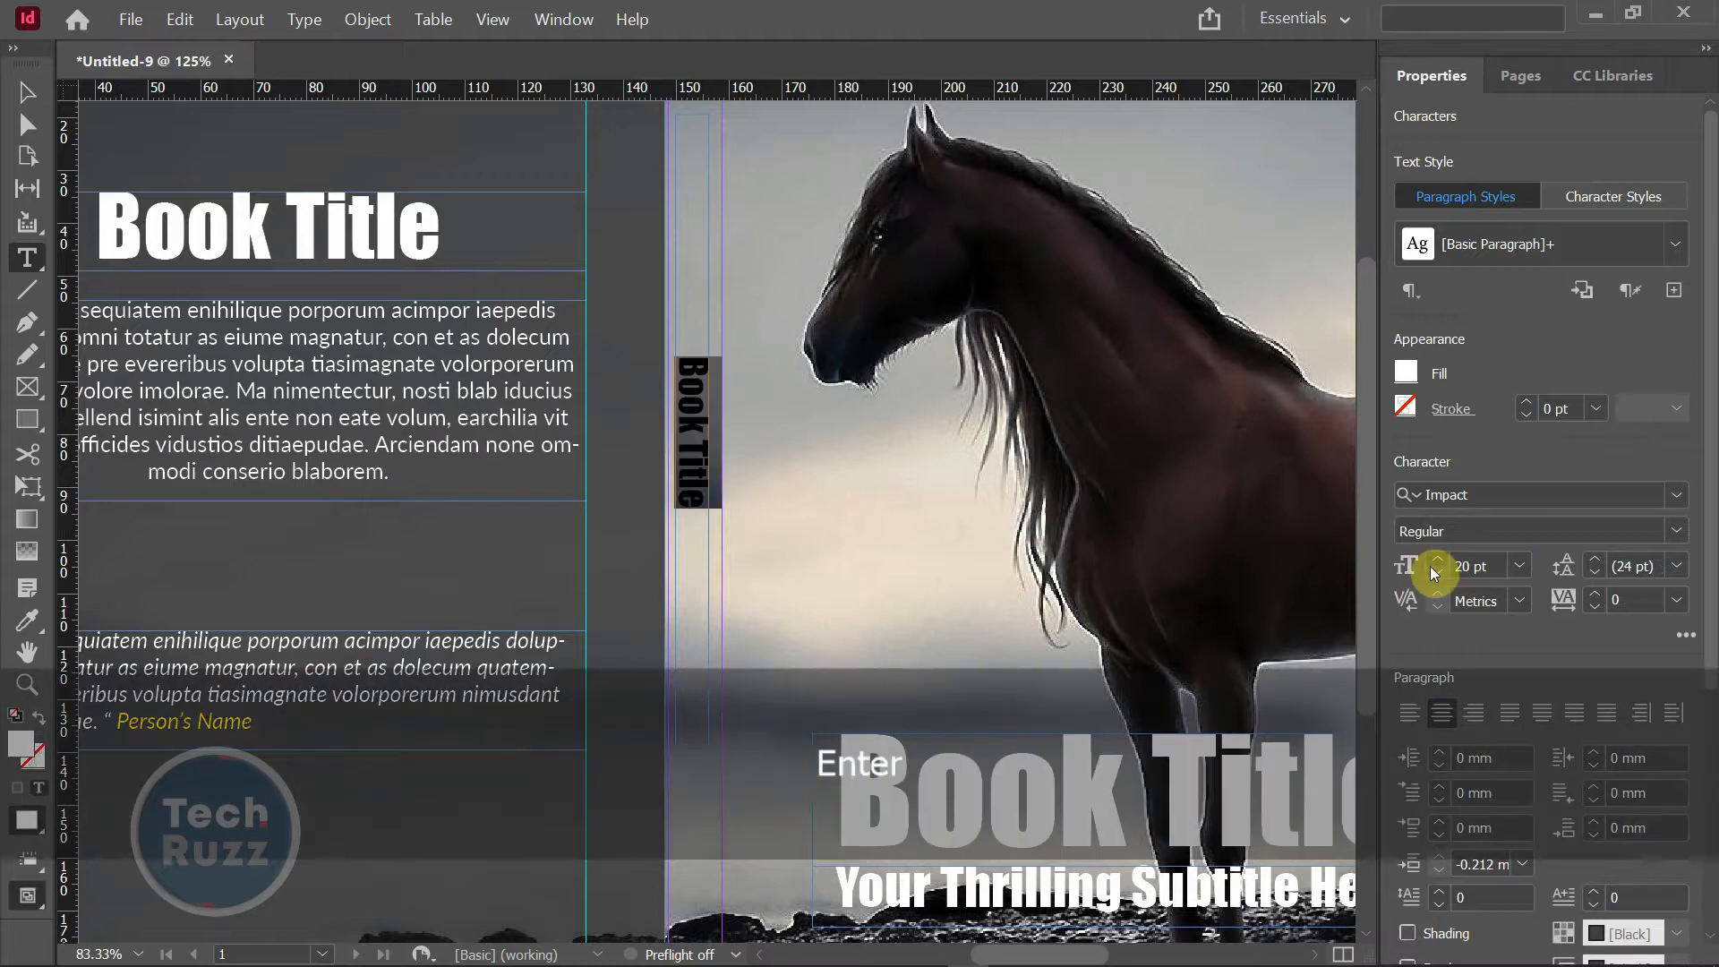
{"action": "left_click", "coordinate": [27, 92]}
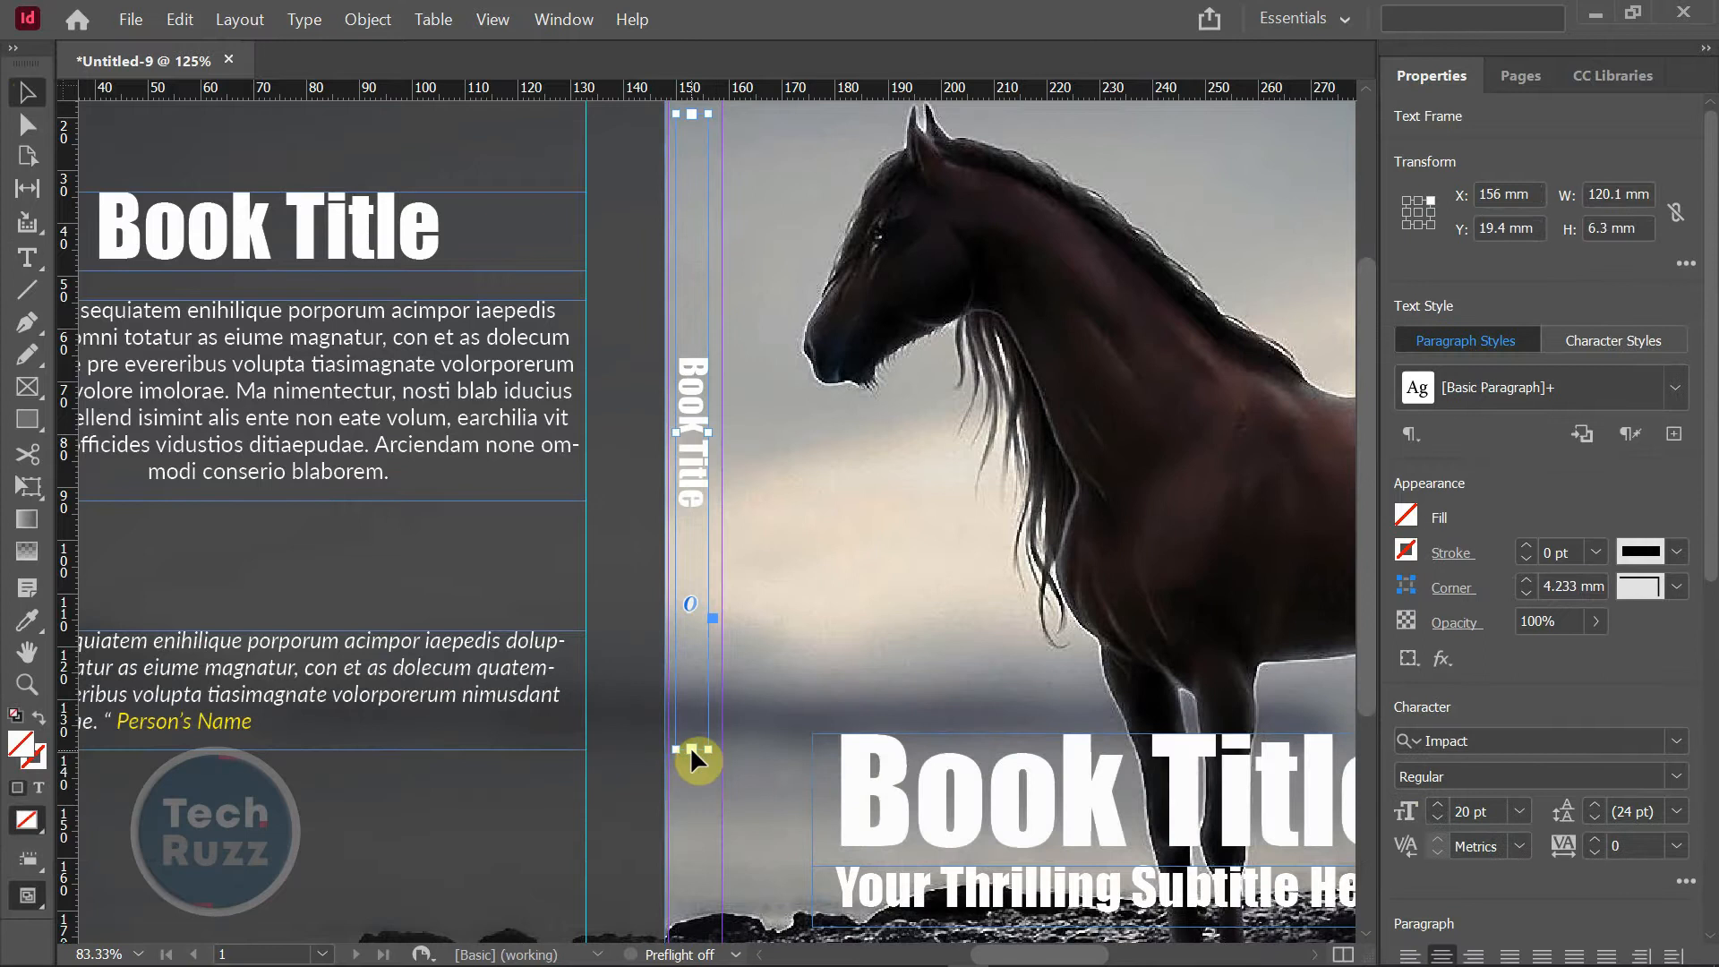
{"action": "left_click_drag", "start_coordinate": [691, 749], "coordinate": [695, 501]}
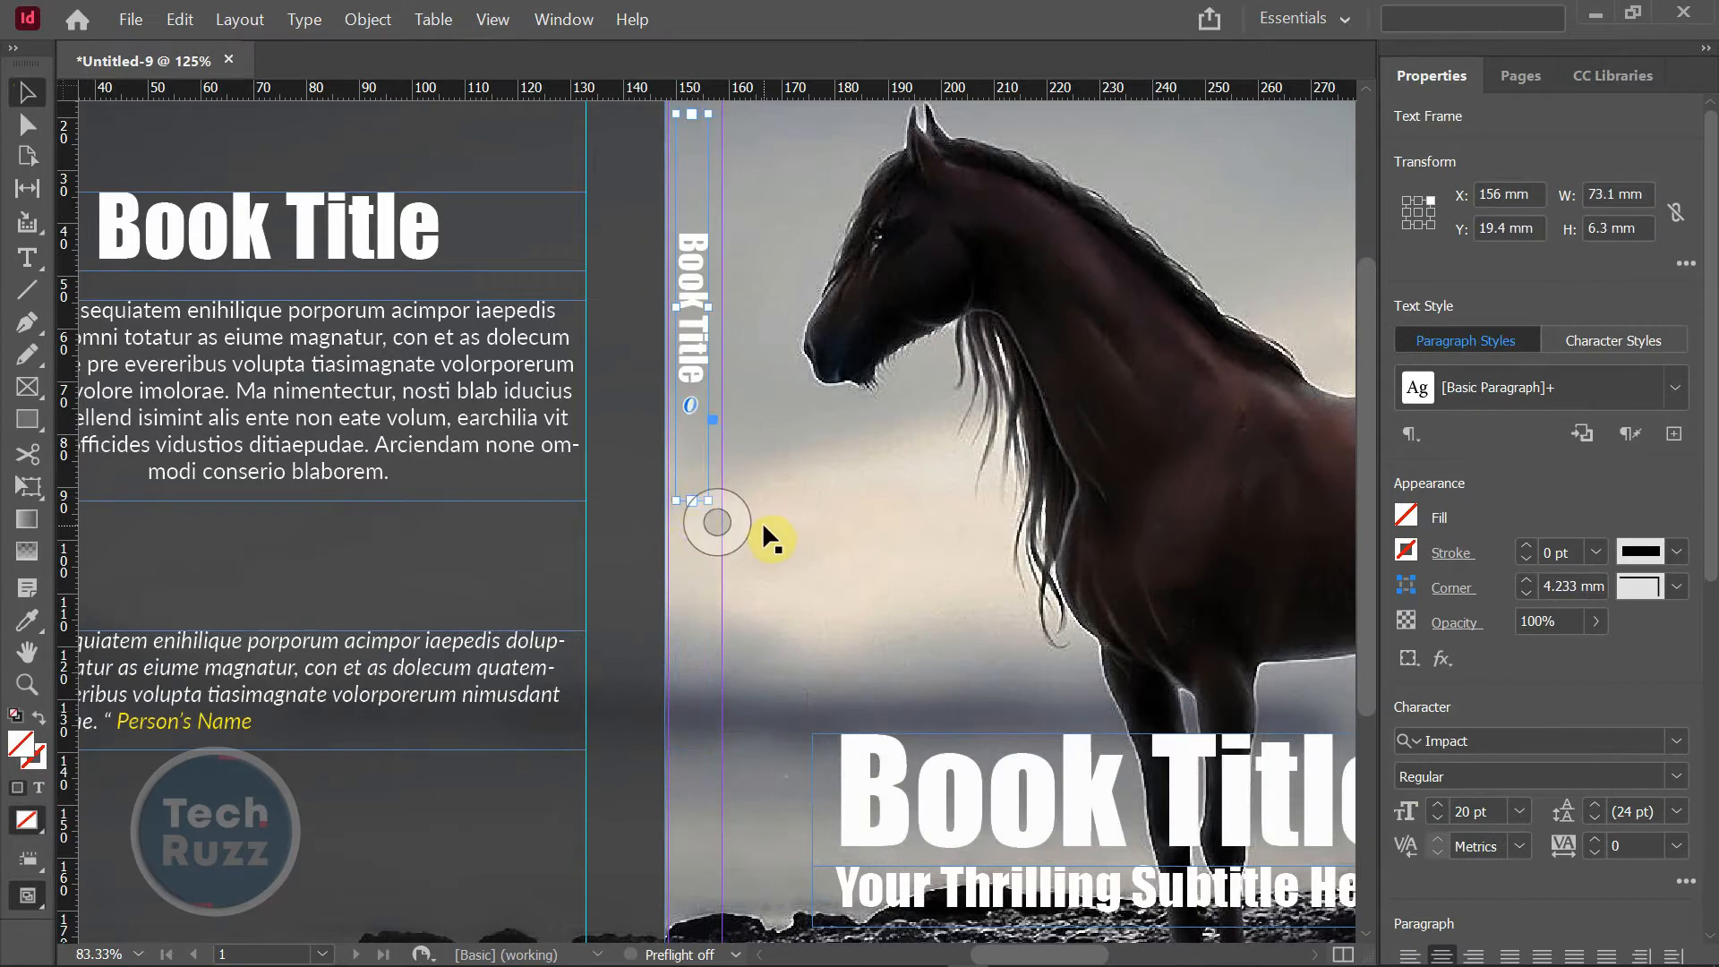
- Examine the whole cover with the new spine title in a preview without guides and frame edges
{"action": "scroll", "coordinate": [761, 521], "scroll_direction": "down", "scroll_amount": 1}
{"action": "key", "text": "alt"}
{"action": "scroll", "coordinate": [761, 521], "scroll_direction": "down", "scroll_amount": 1}
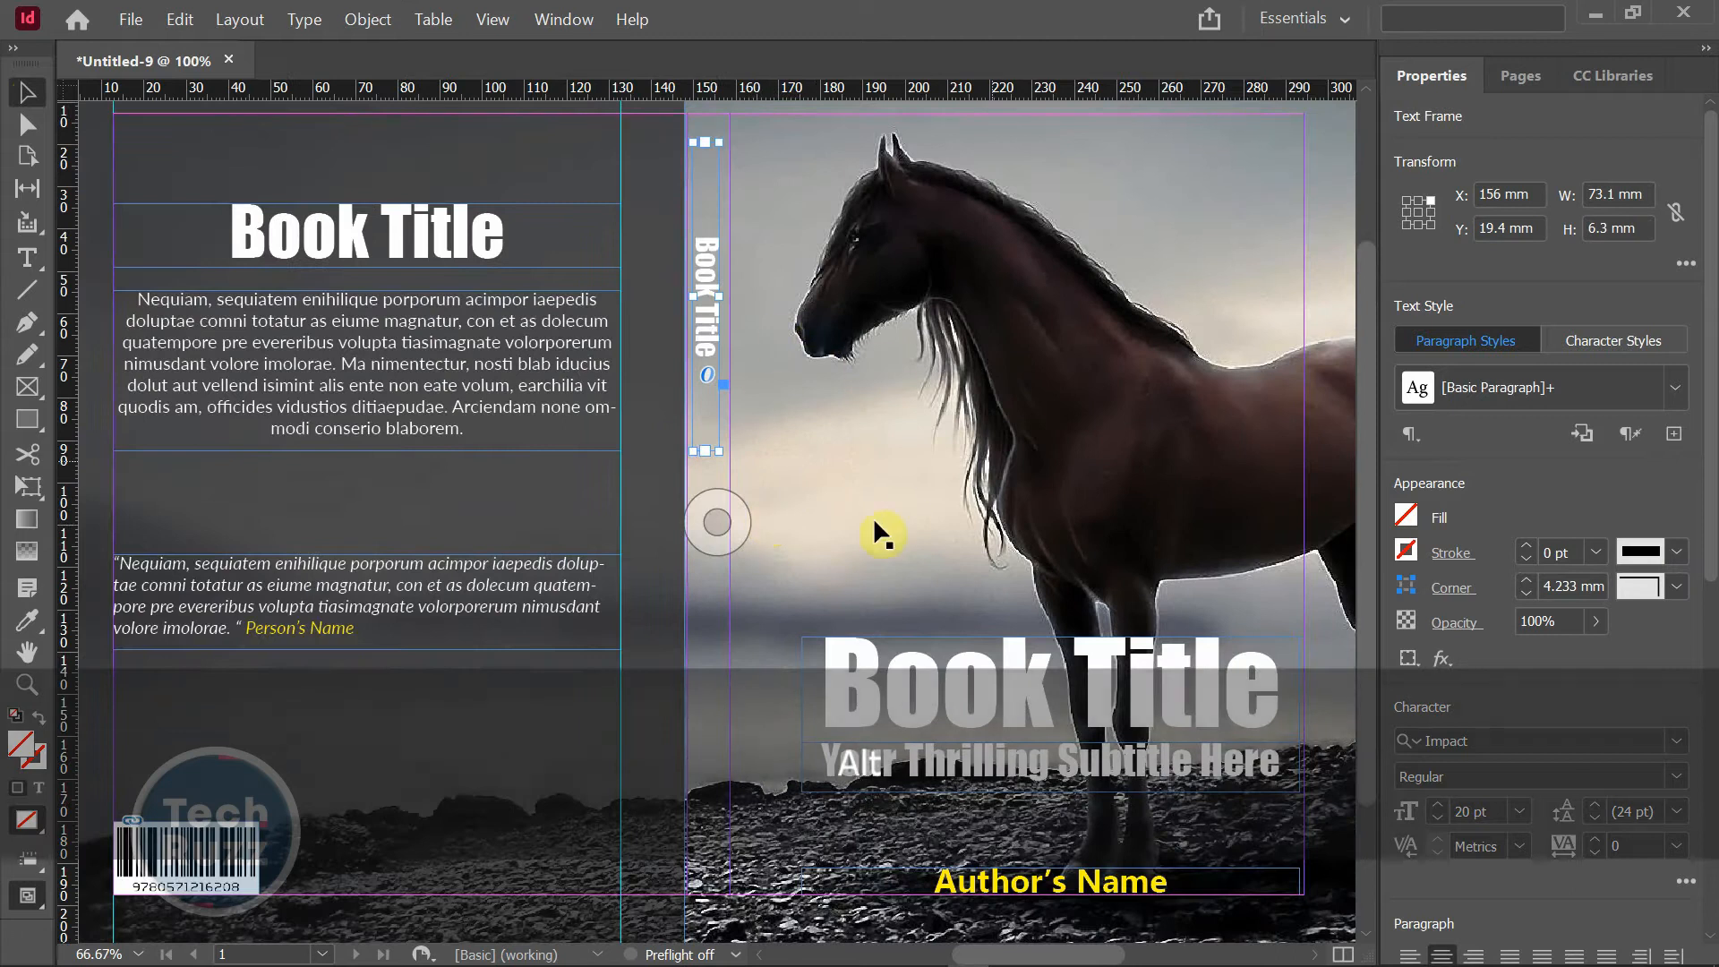
{"action": "scroll", "coordinate": [835, 549], "scroll_direction": "down", "scroll_amount": 1}
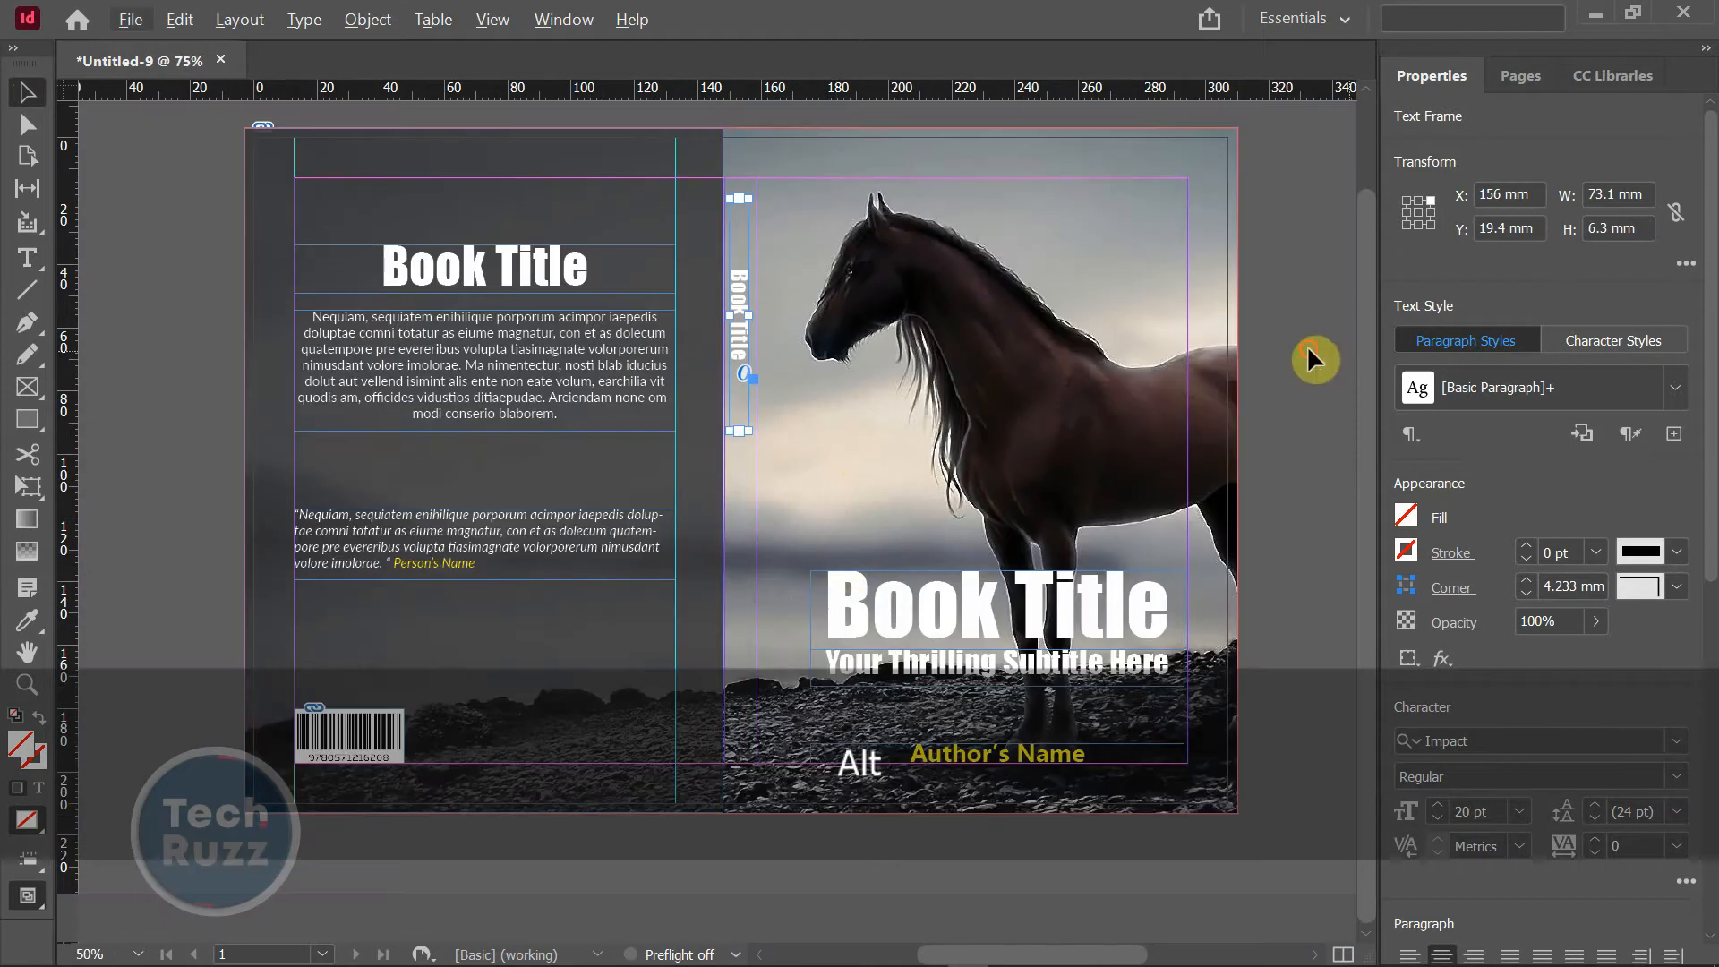
{"action": "left_click", "coordinate": [1306, 351]}
{"action": "key", "text": "w"}
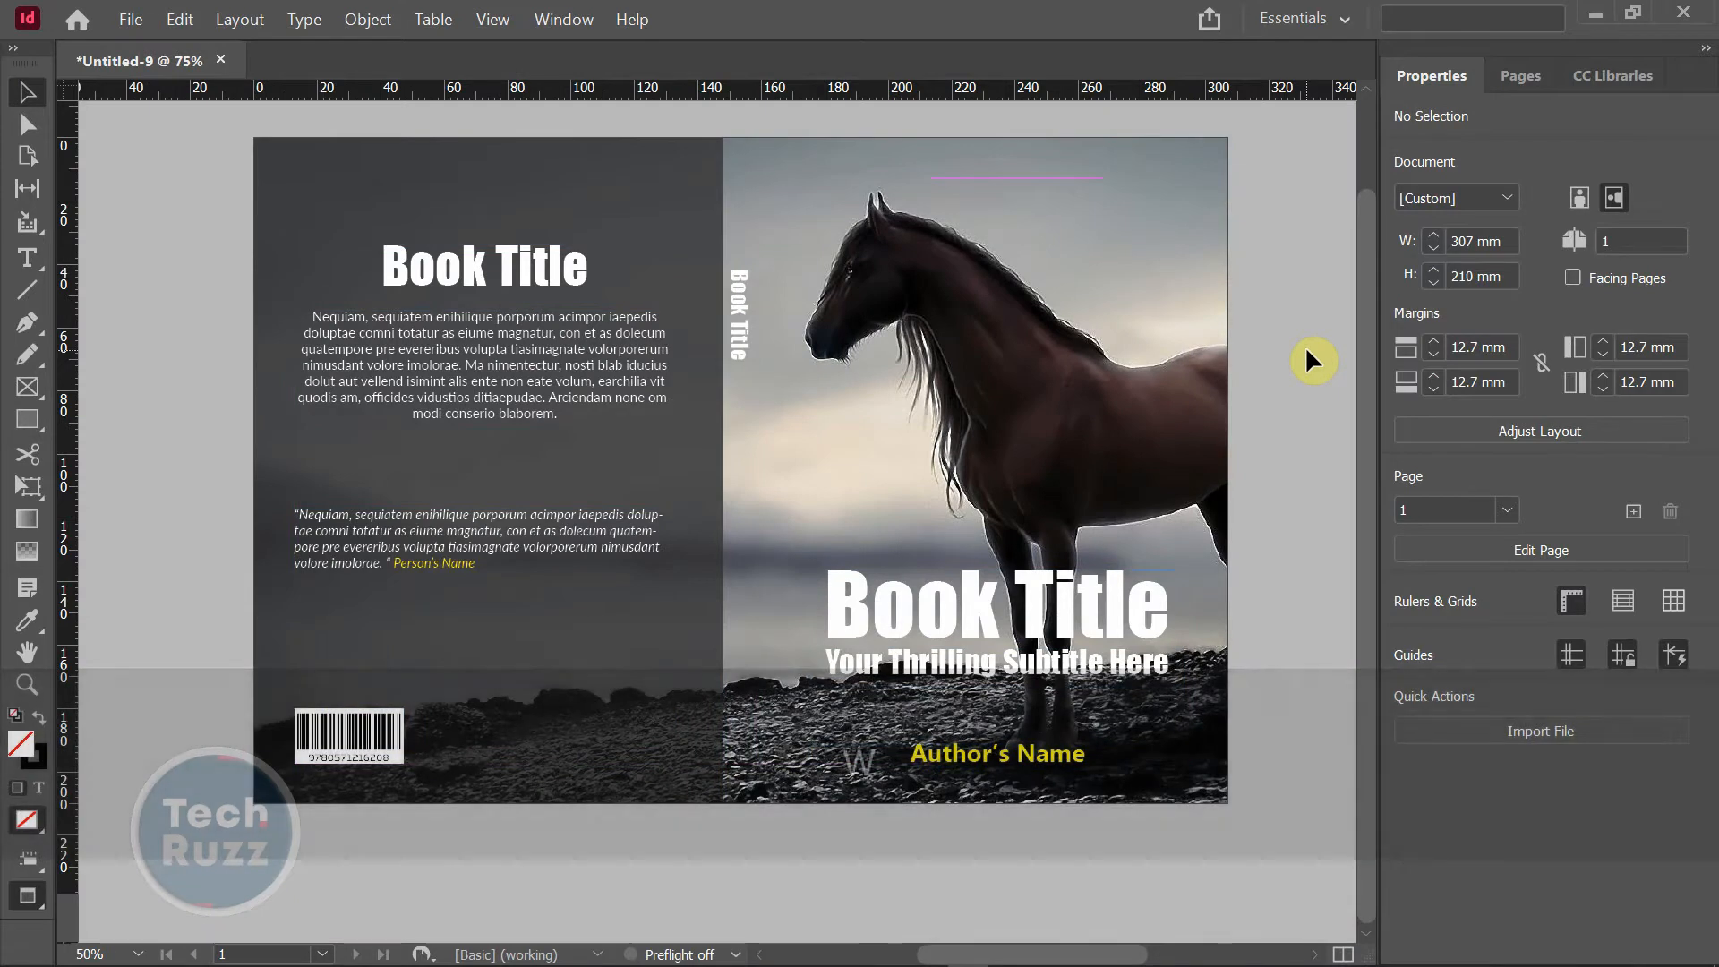
{"action": "key", "text": "w"}
- Duplicate the front cover's Author's Name frame, shorten the copy to about 55 mm and rotate it 90° clockwise
{"action": "left_click", "coordinate": [1043, 752]}
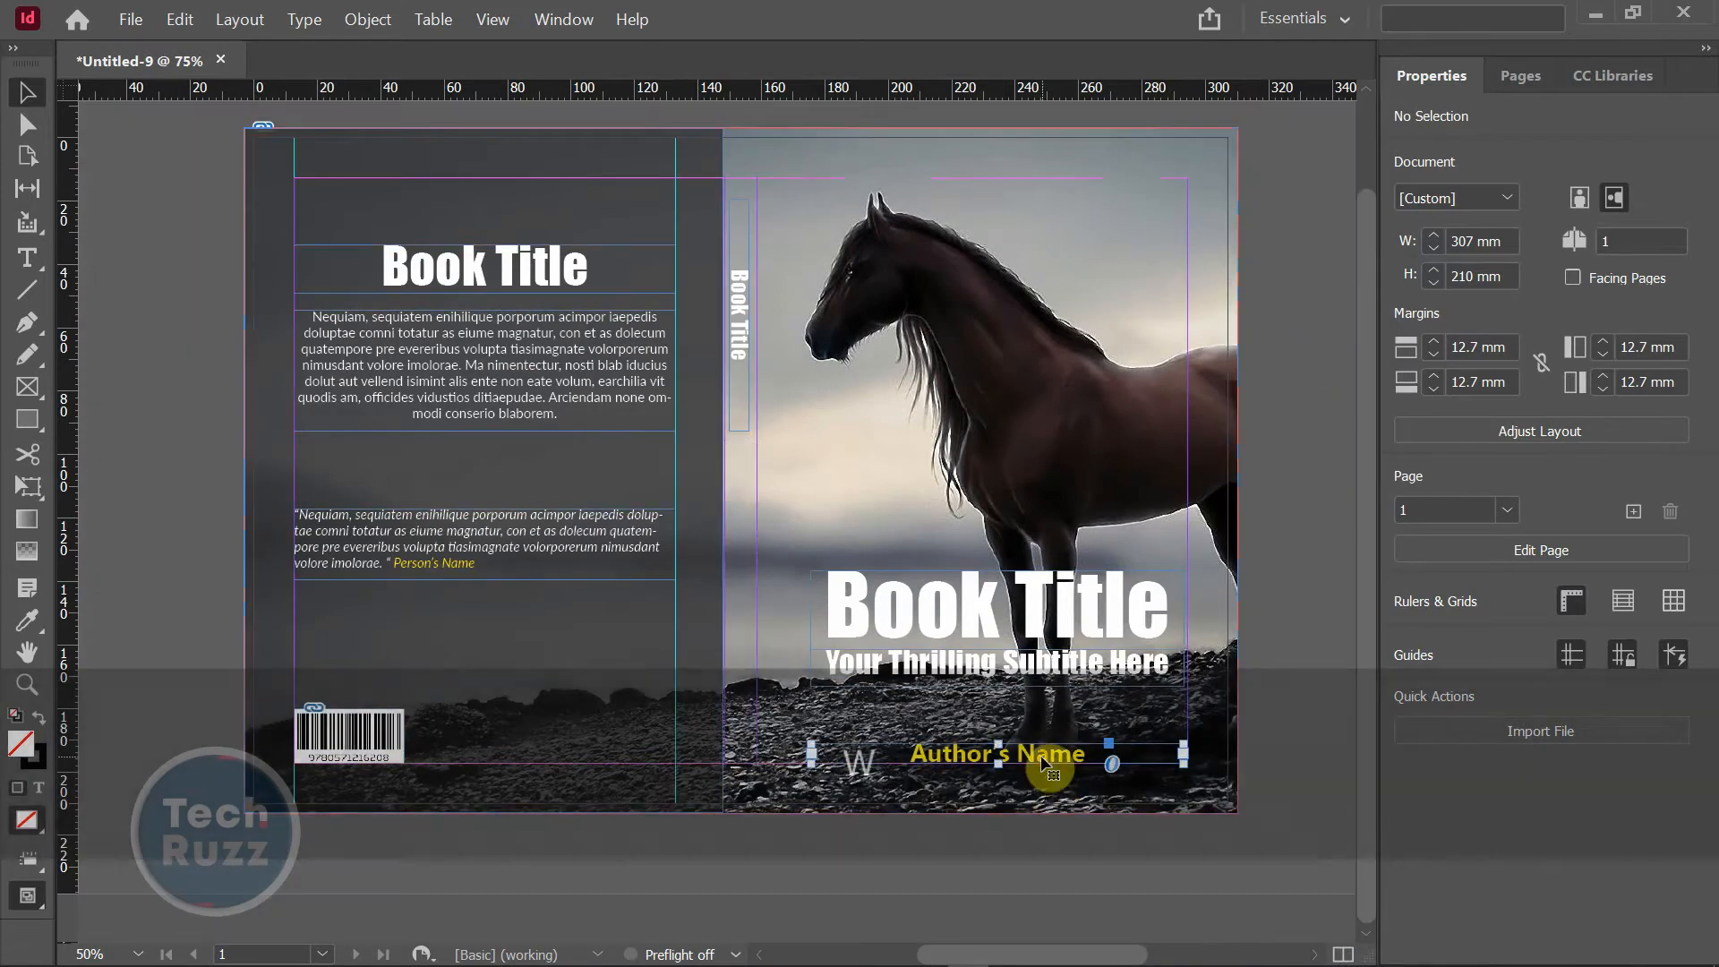
{"action": "key", "text": "alt"}
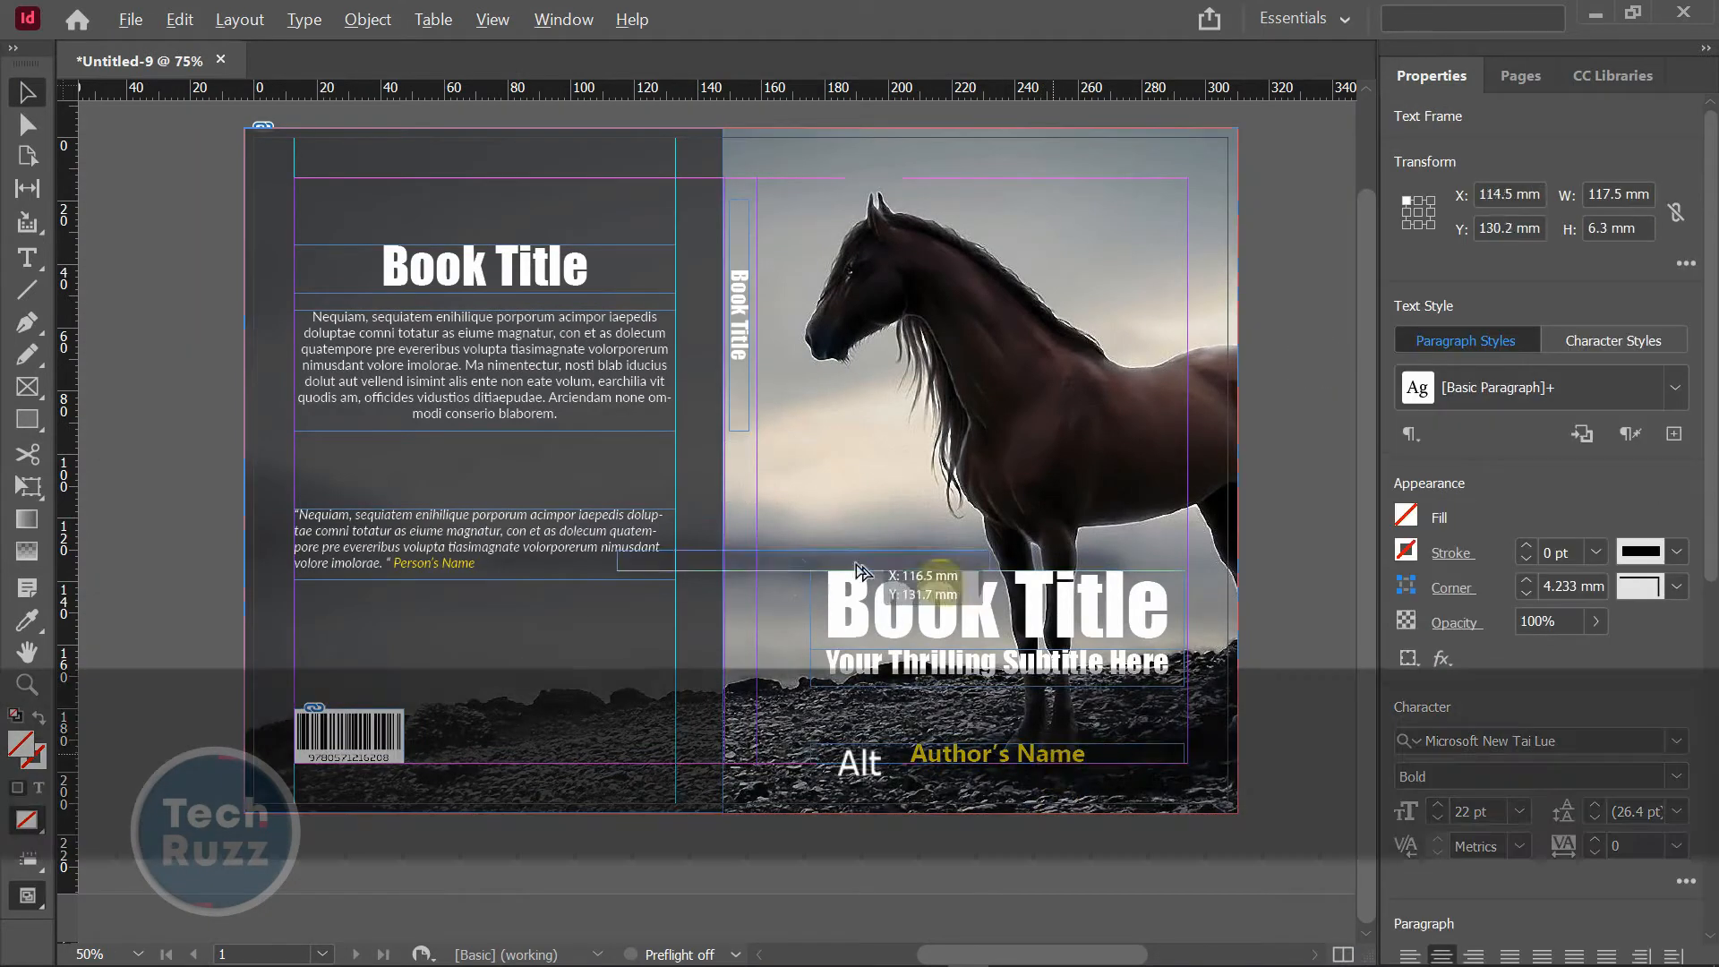
{"action": "left_click_drag", "start_coordinate": [1057, 762], "coordinate": [789, 538]}
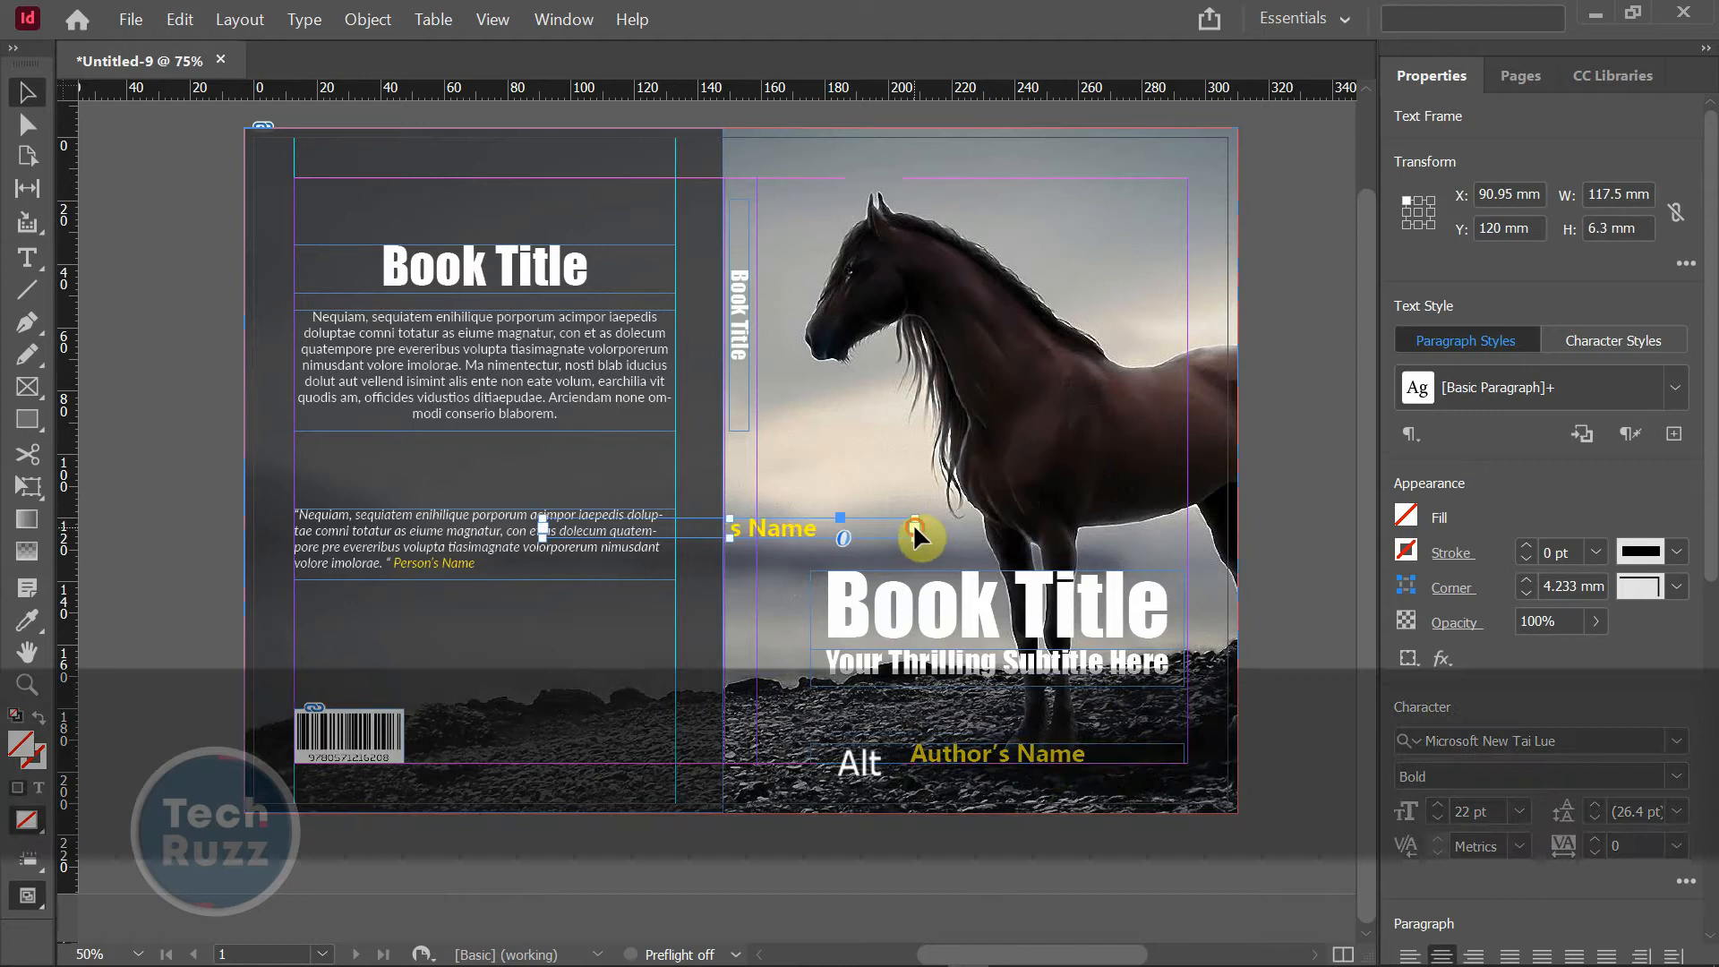
{"action": "mouse_move", "coordinate": [921, 528]}
{"action": "left_mouse_down"}
{"action": "mouse_move", "coordinate": [758, 530]}
{"action": "mouse_move", "coordinate": [1070, 477]}
{"action": "mouse_move", "coordinate": [976, 480]}
{"action": "mouse_move", "coordinate": [905, 564]}
{"action": "mouse_move", "coordinate": [892, 544]}
{"action": "left_mouse_up"}
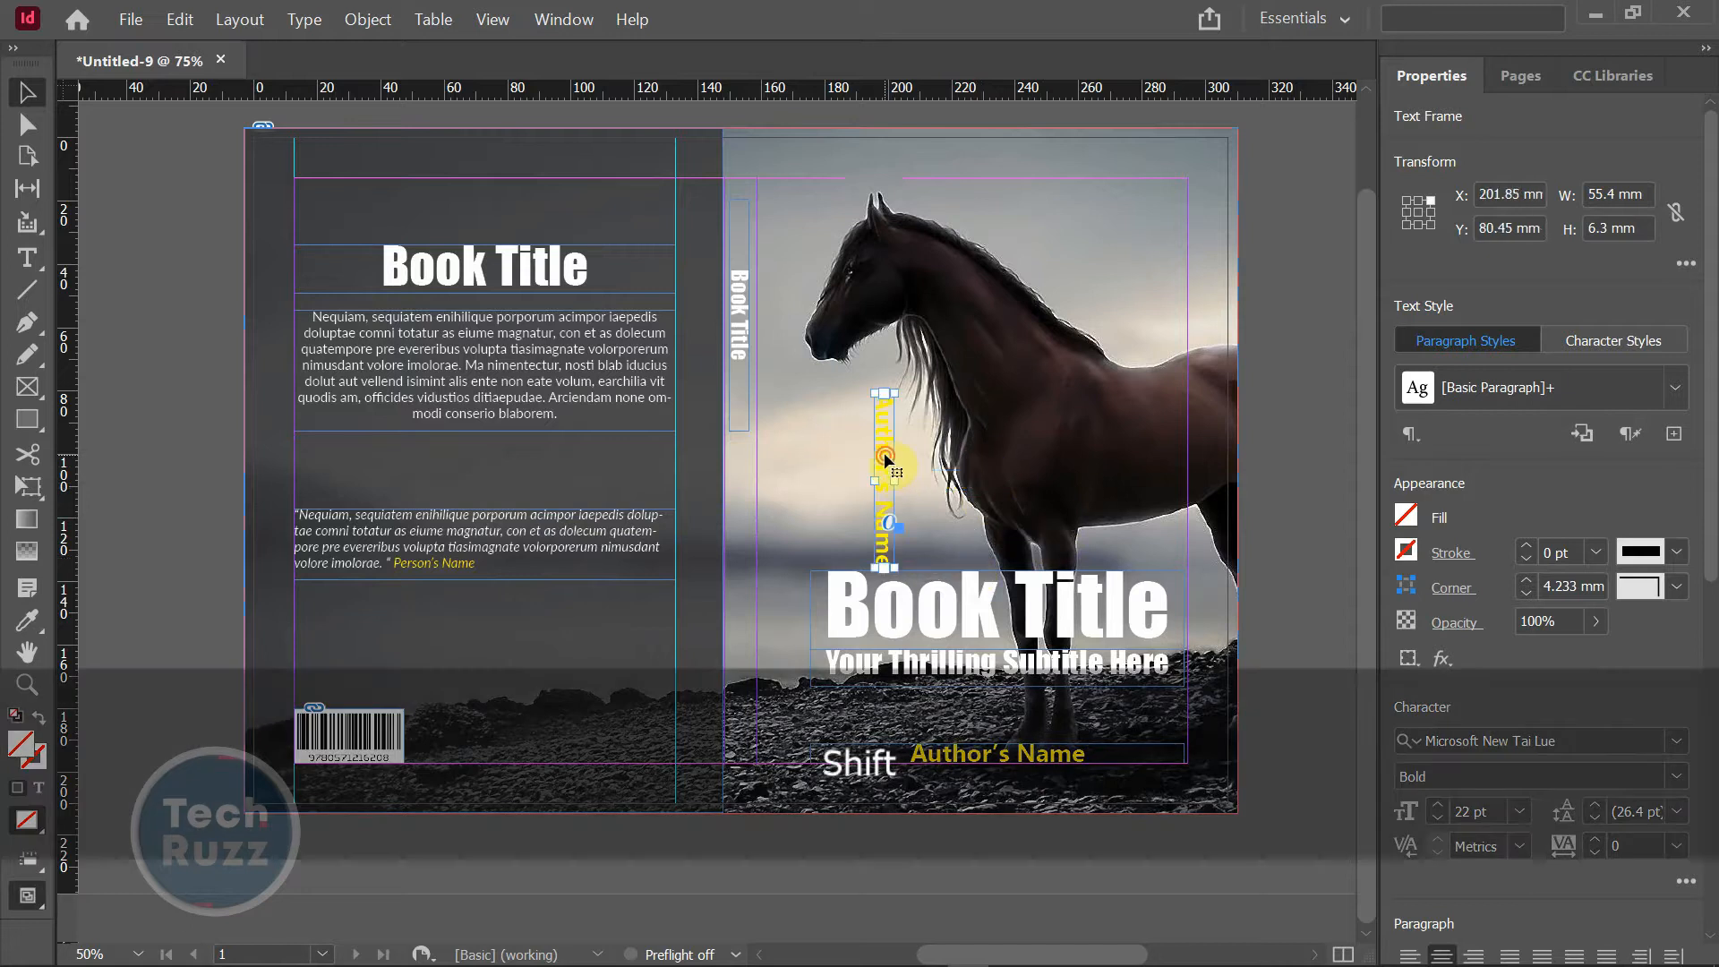
- Set the font size of the rotated Author's Name text to 18 pt
{"action": "triple_click", "coordinate": [885, 459]}
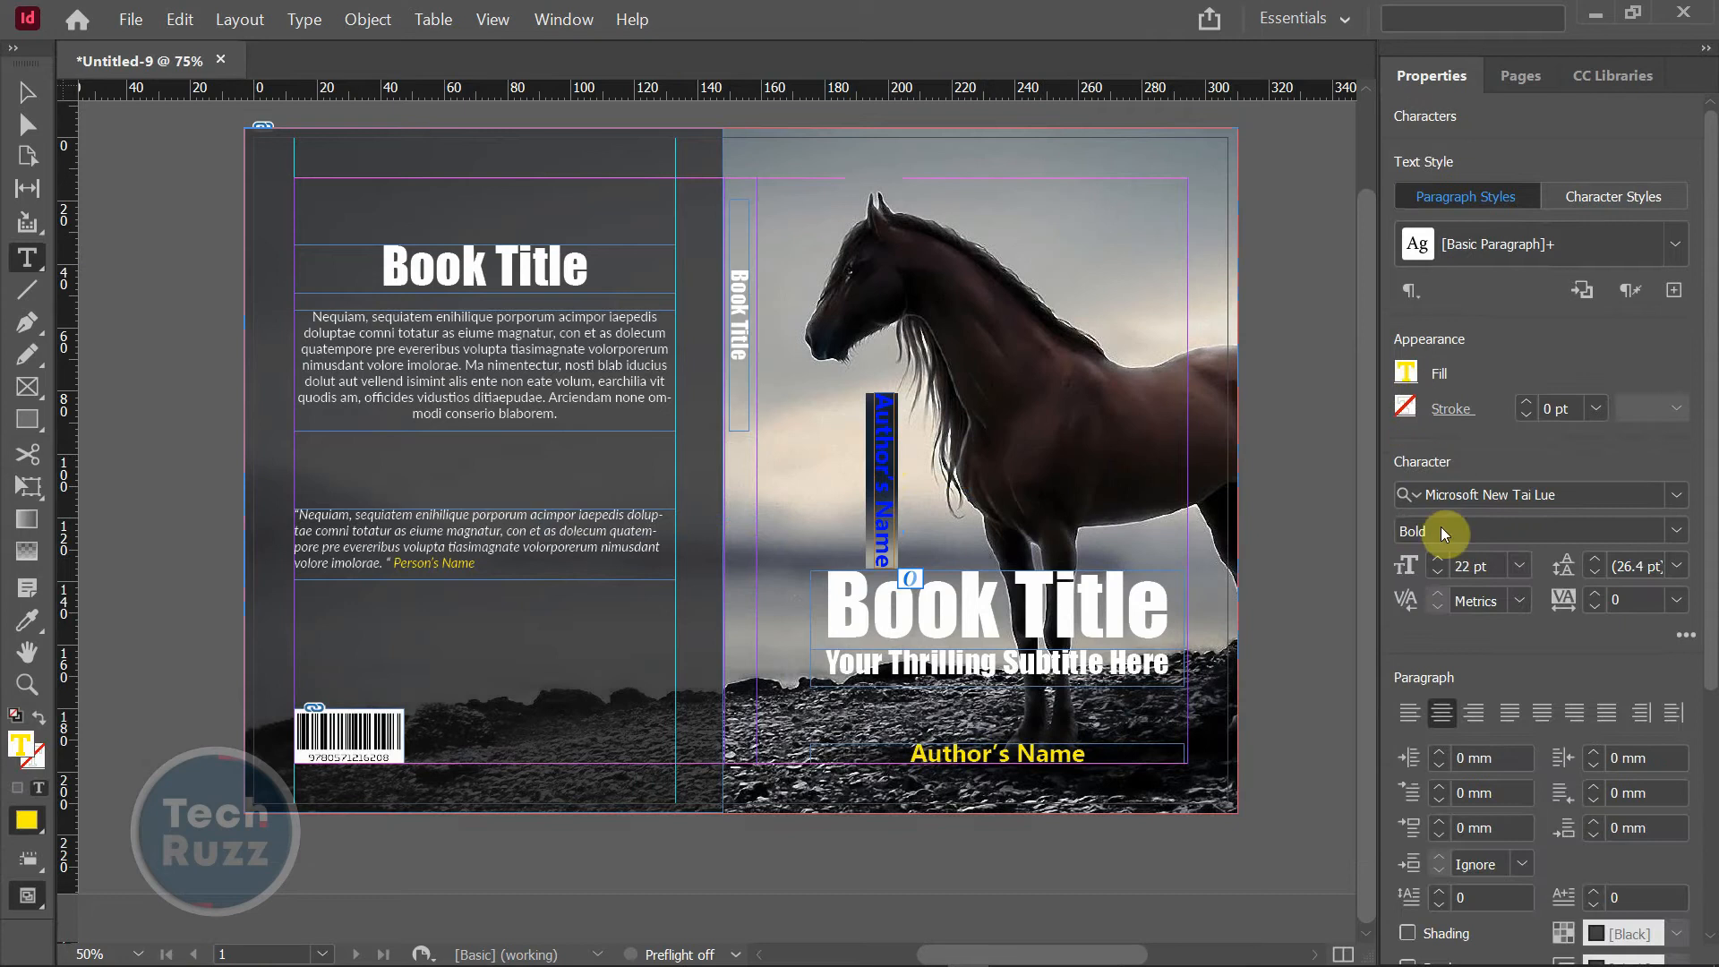
{"action": "double_click", "coordinate": [1461, 565]}
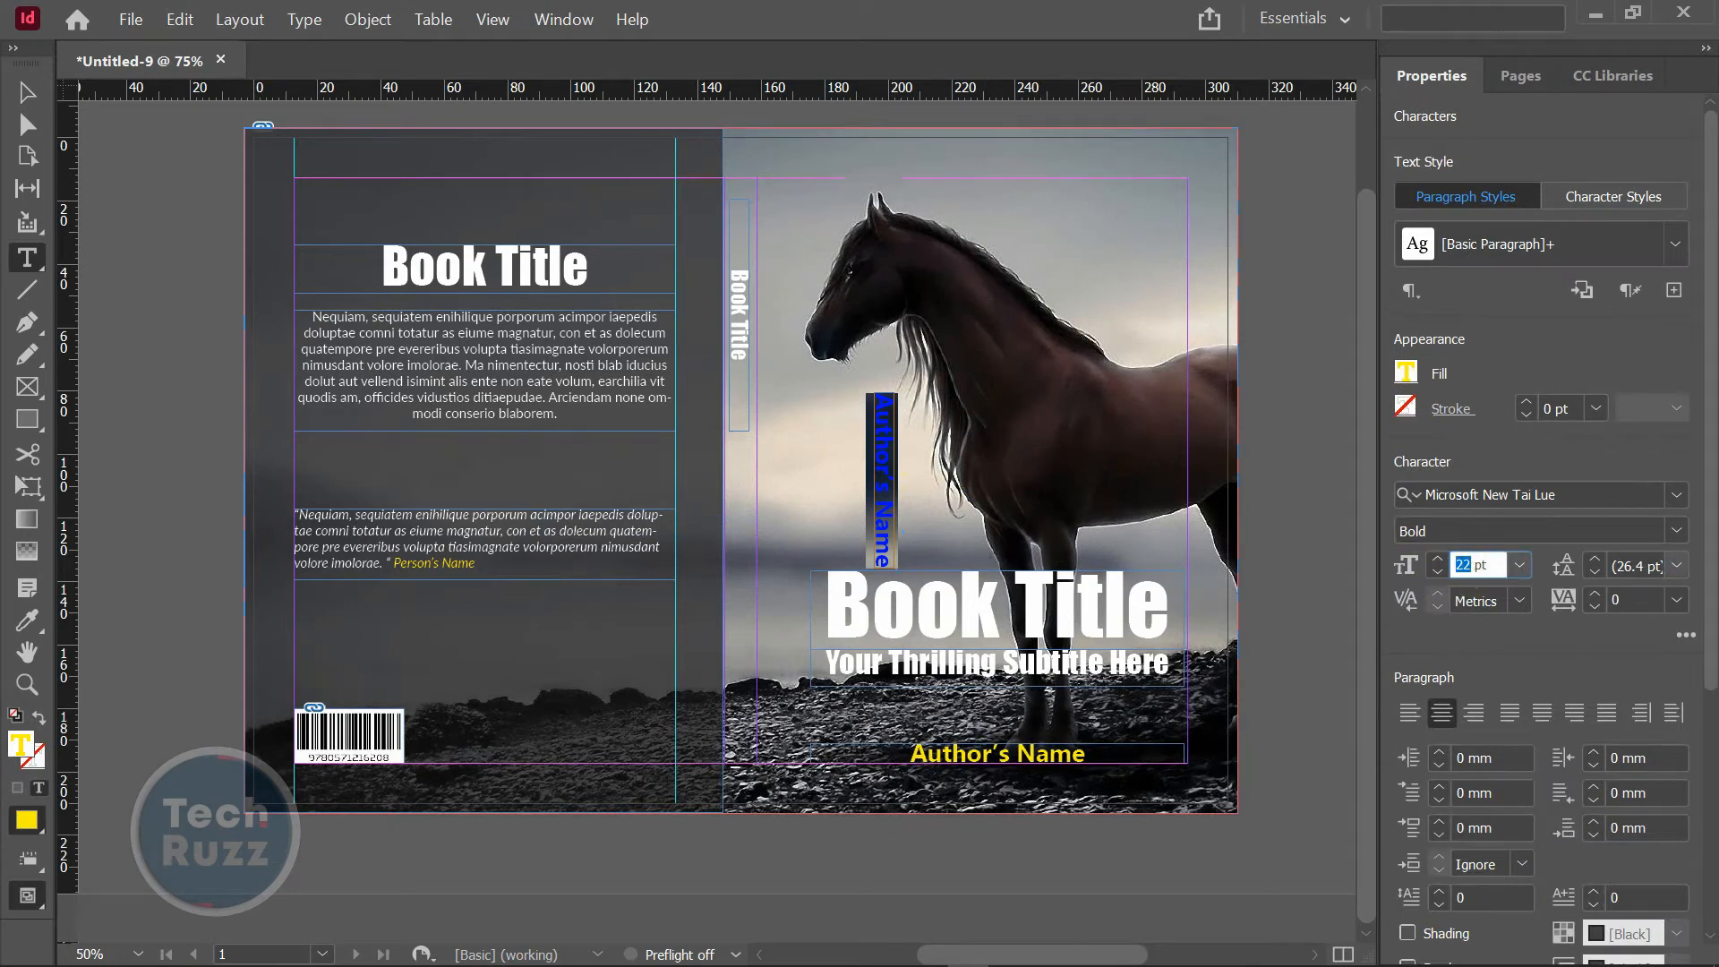
{"action": "type", "text": "18"}
{"action": "key", "text": "Return"}
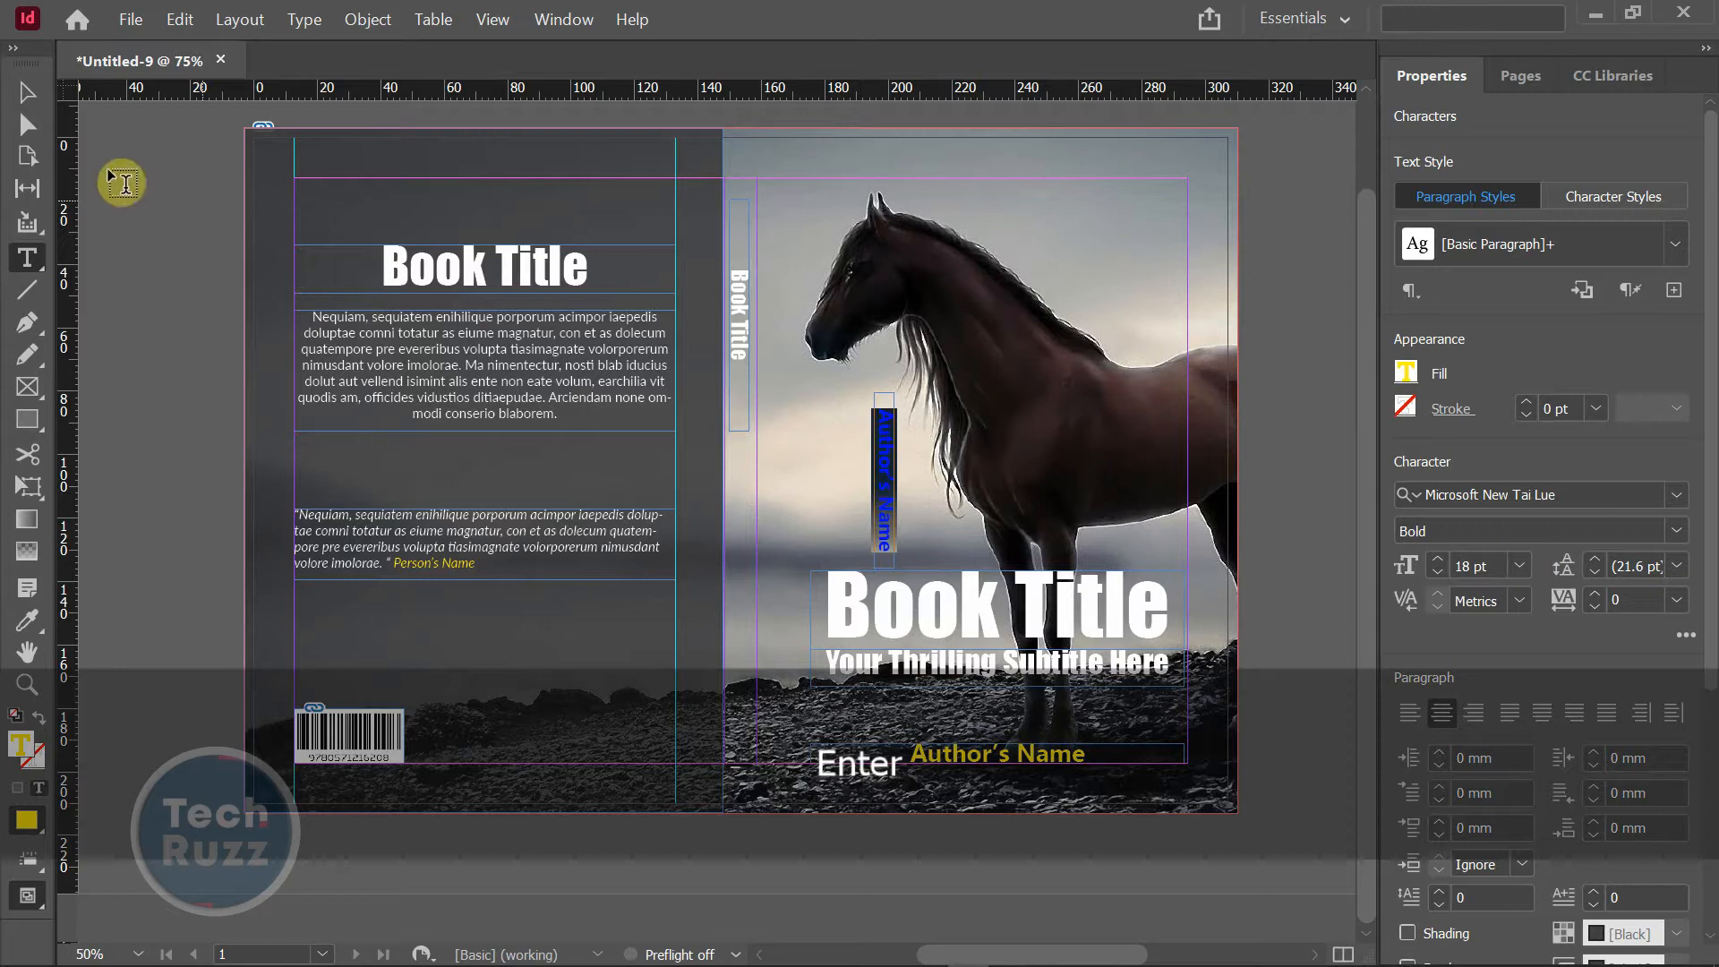
- Place the rotated Author's Name on the lower spine, shorten its frame to about 48 mm and preview the cover
{"action": "left_click", "coordinate": [27, 94]}
{"action": "left_click", "coordinate": [873, 455]}
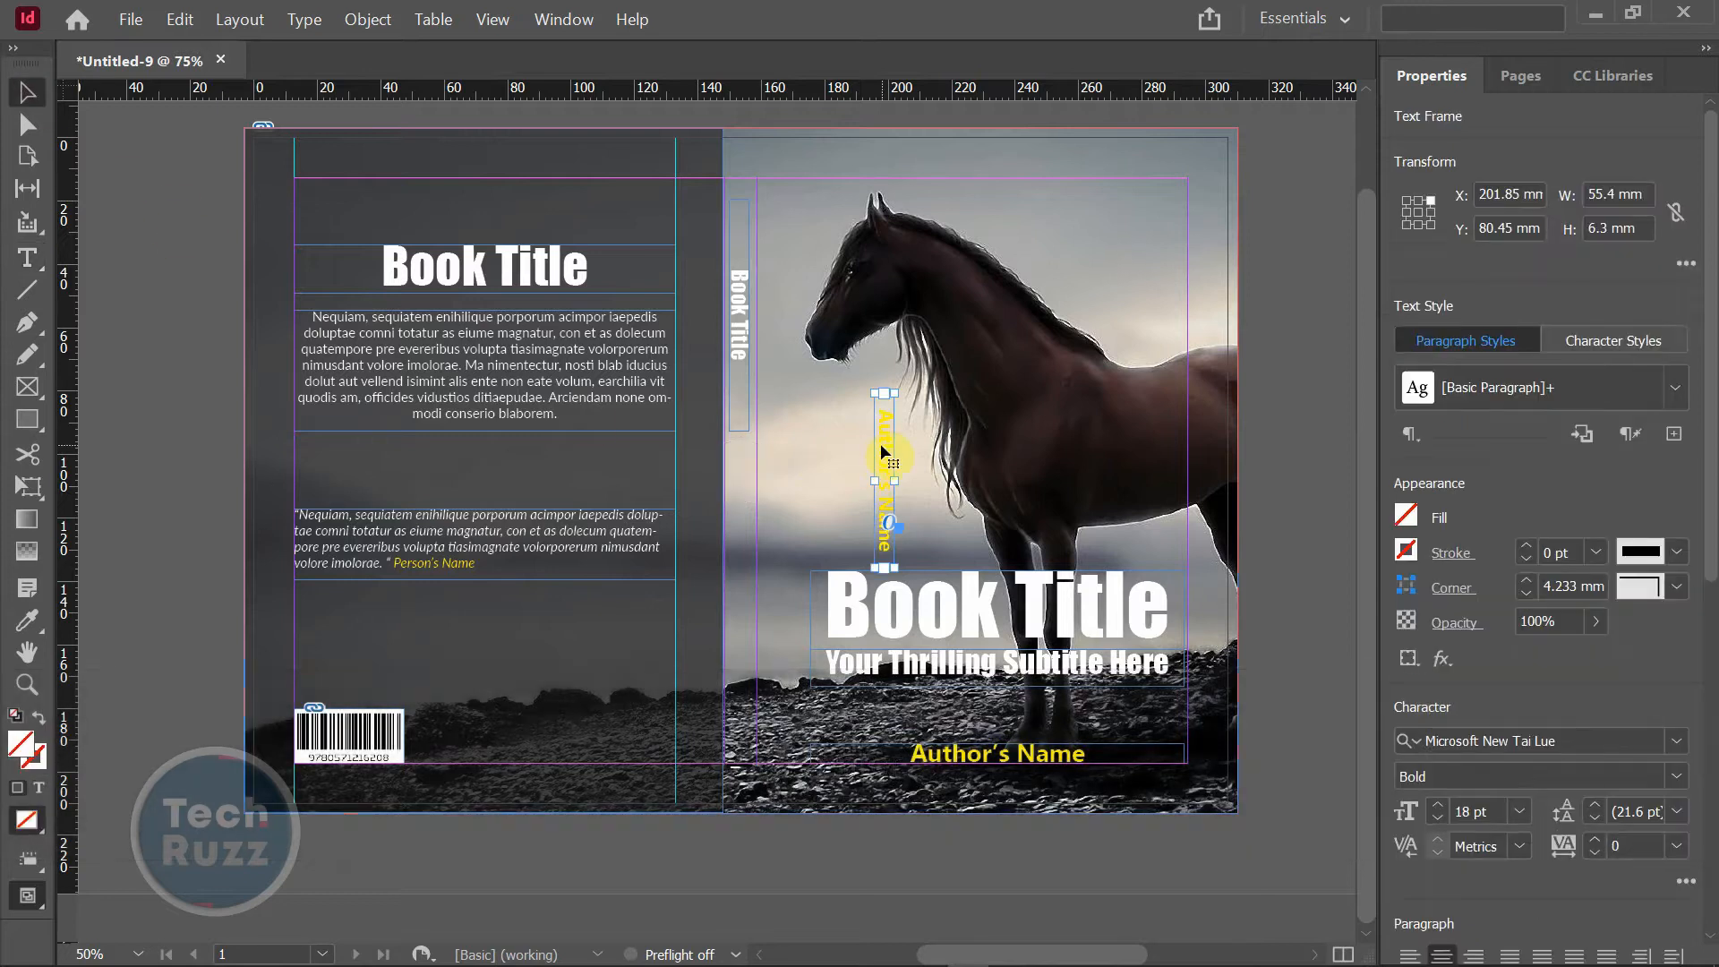
{"action": "left_click_drag", "start_coordinate": [879, 443], "coordinate": [739, 665]}
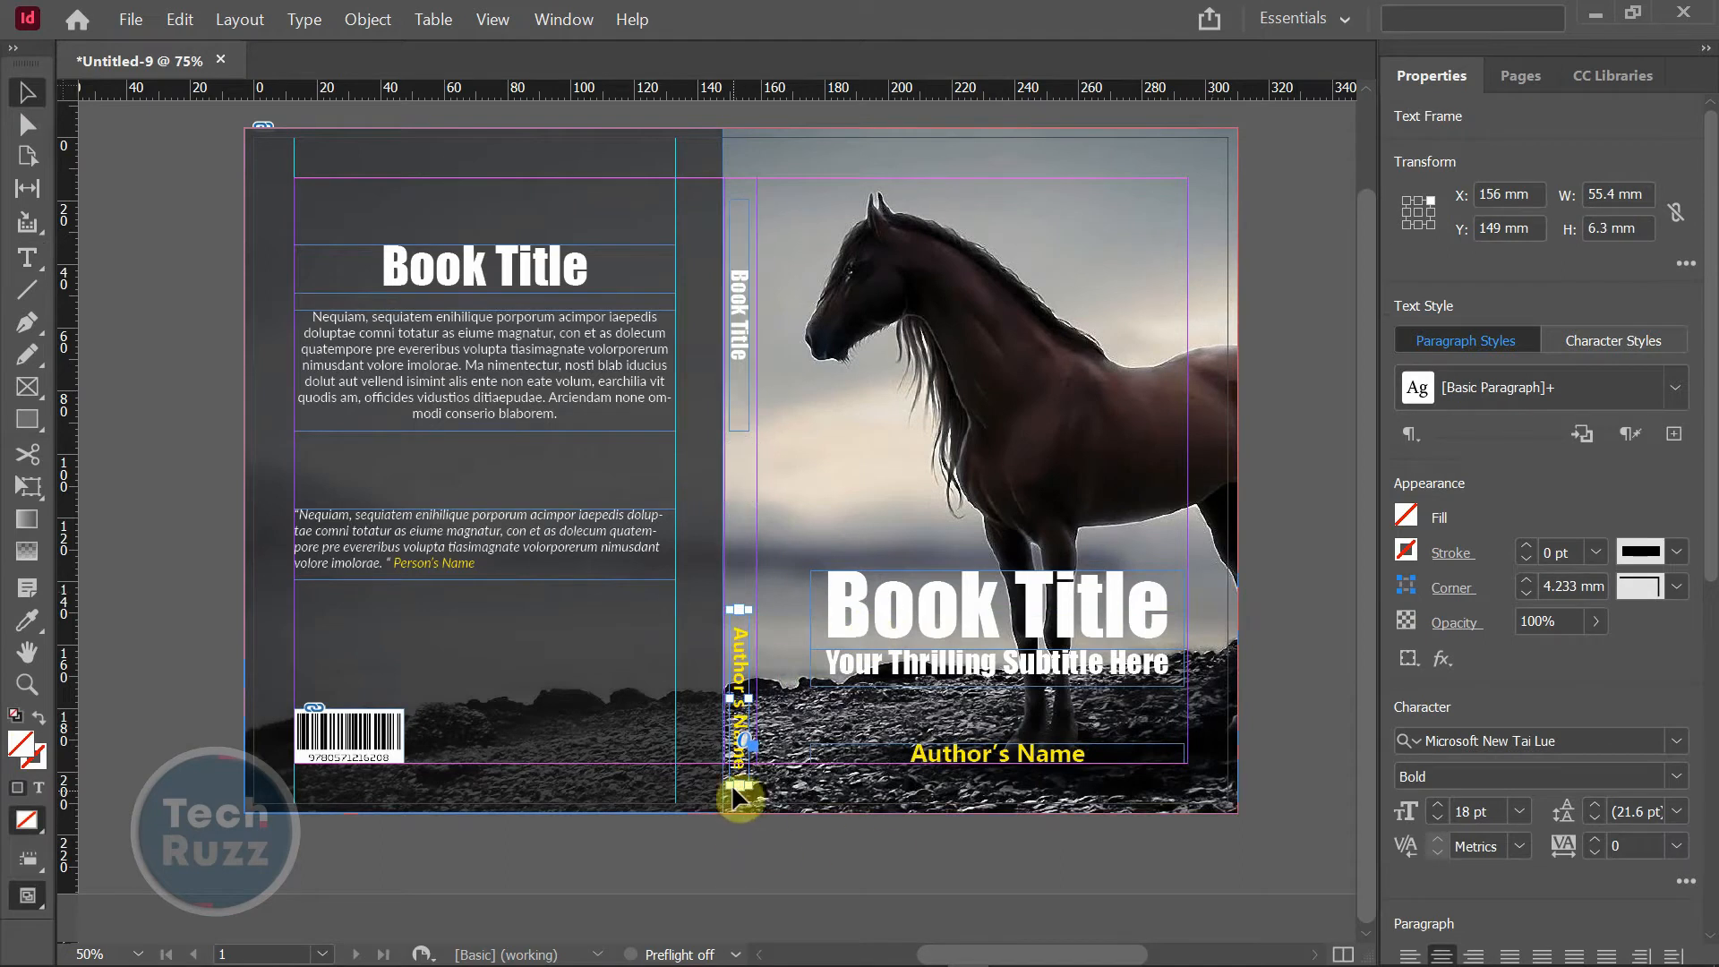
{"action": "left_click_drag", "start_coordinate": [735, 782], "coordinate": [736, 764]}
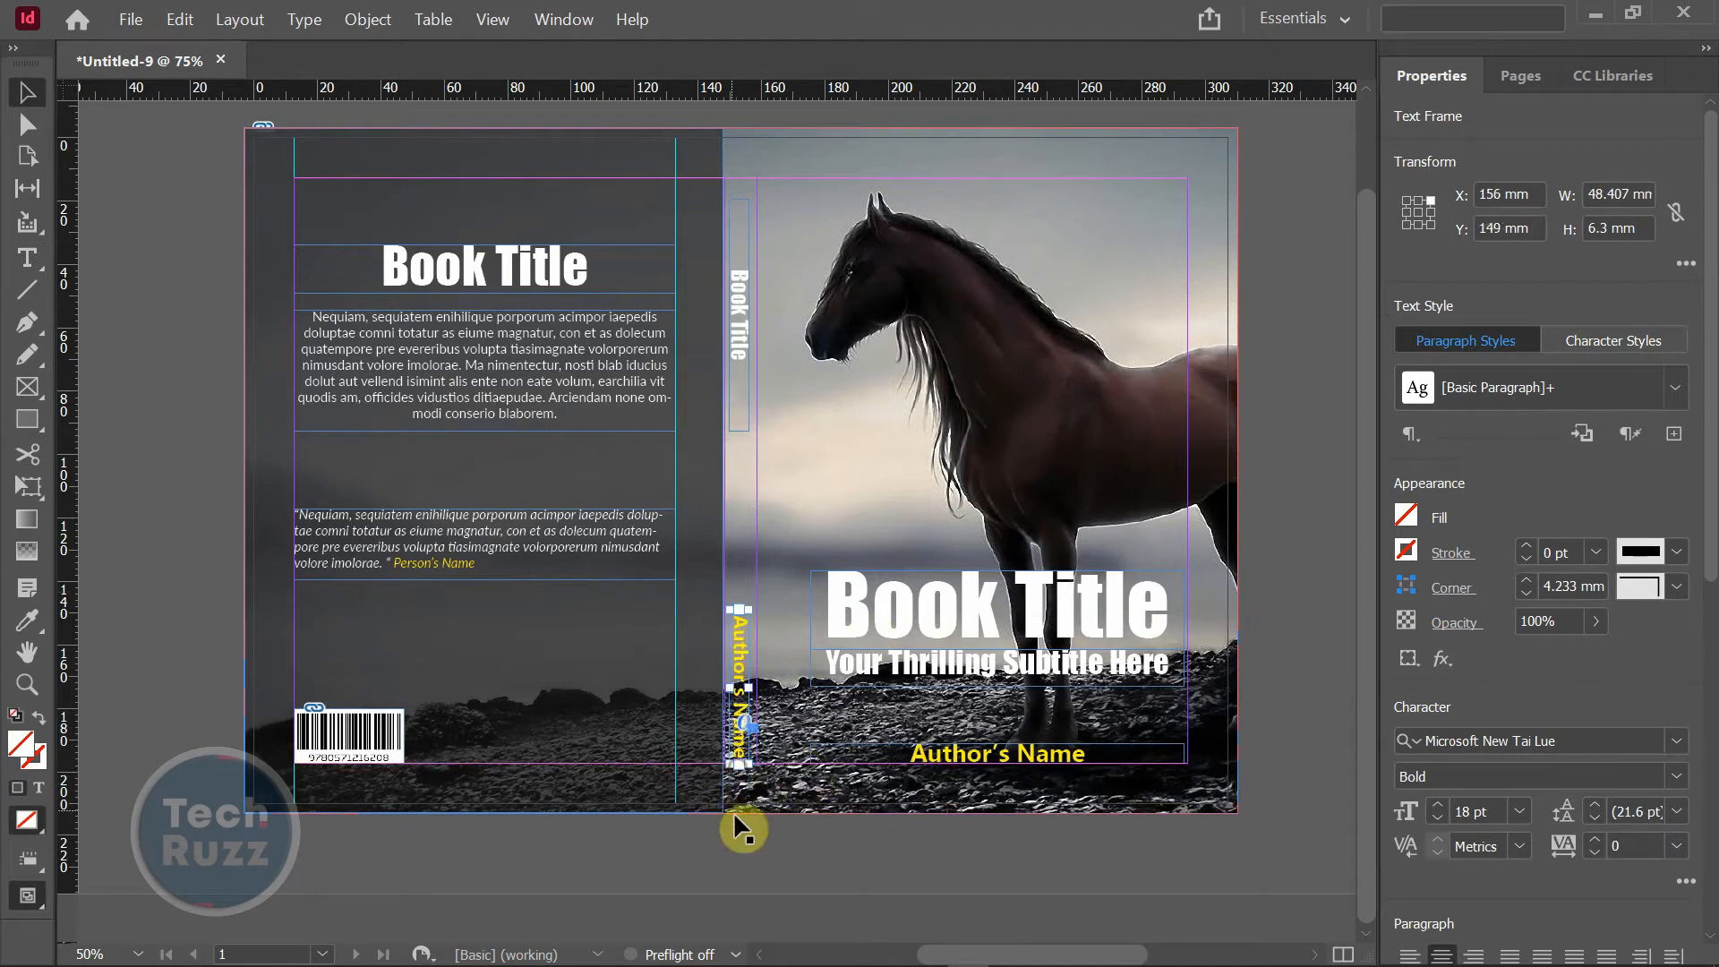
{"action": "left_click", "coordinate": [1265, 661]}
{"action": "key", "text": "w"}
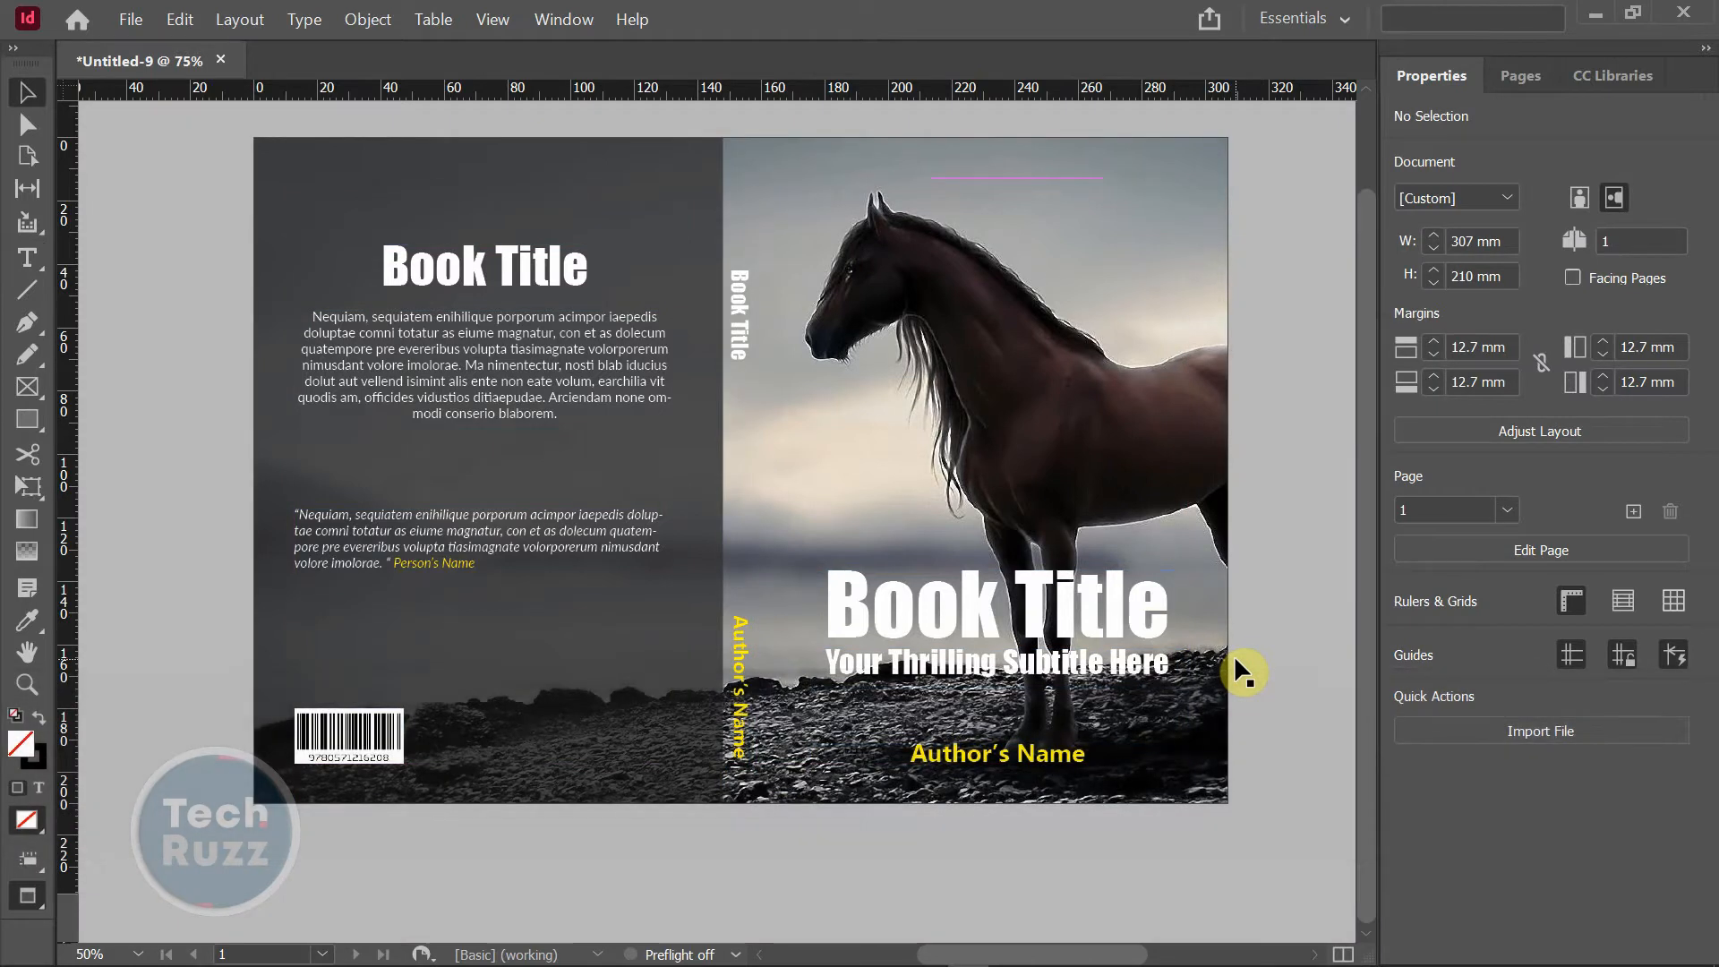
{"action": "key", "text": "w"}
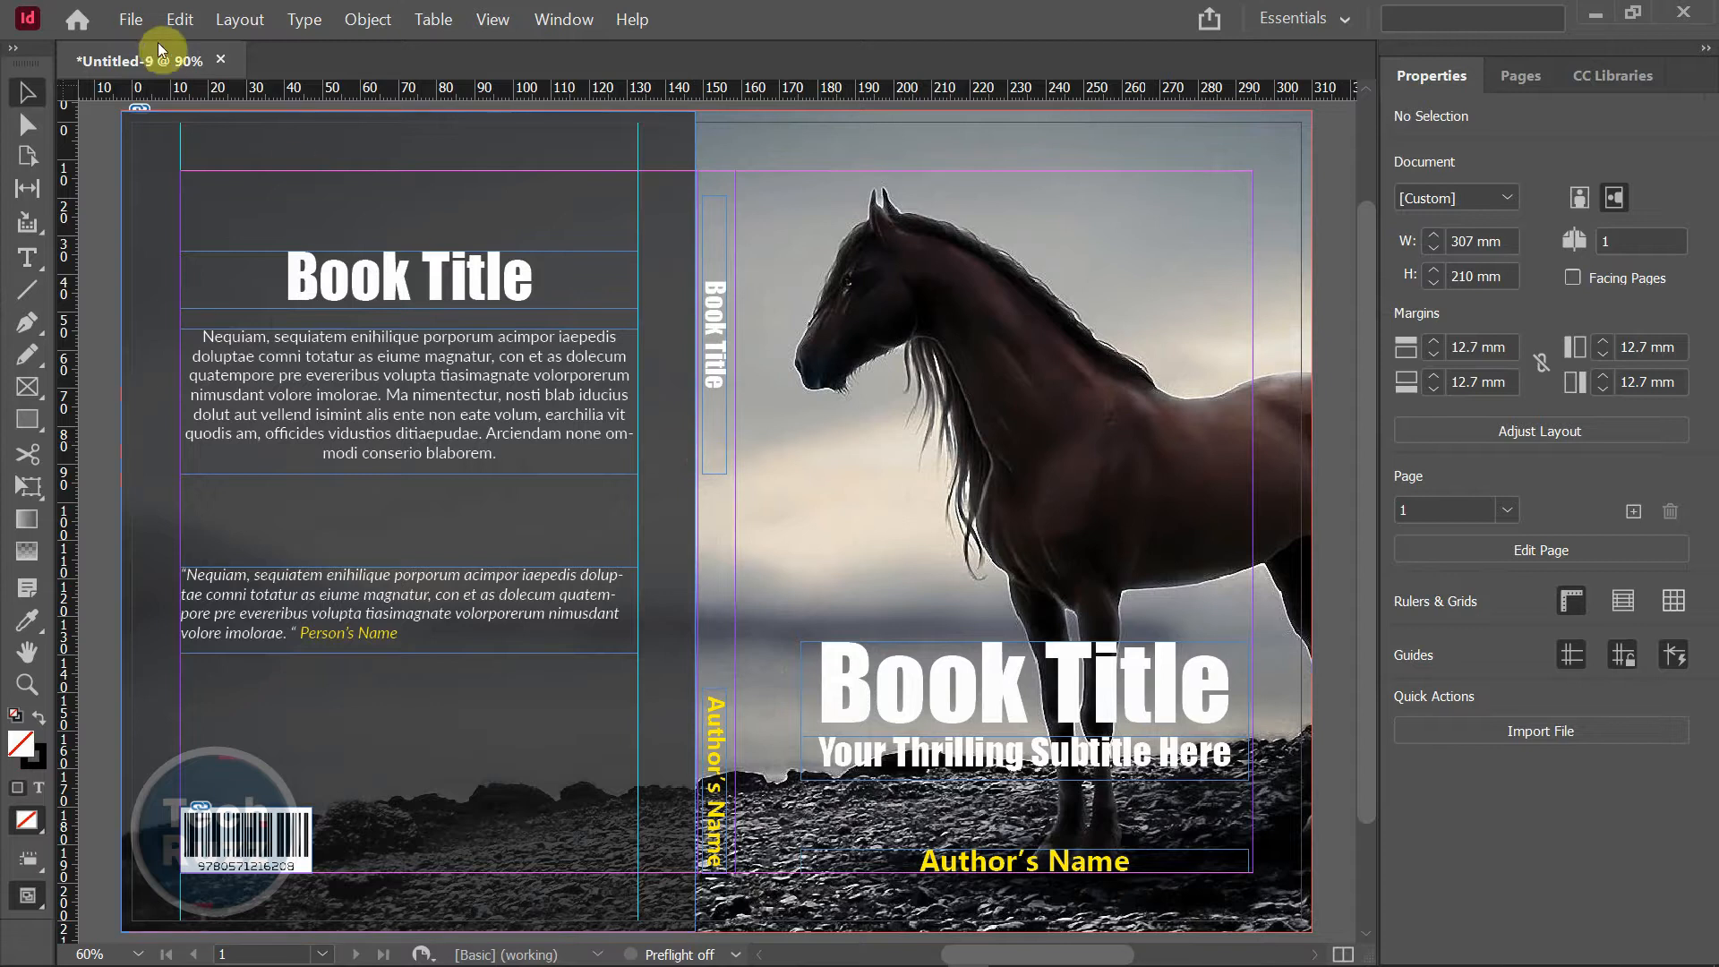
- Save the document as Book Cover Design in the BOOK DESIGN folder, as an InDesign 2021 document
{"action": "left_click", "coordinate": [131, 22]}
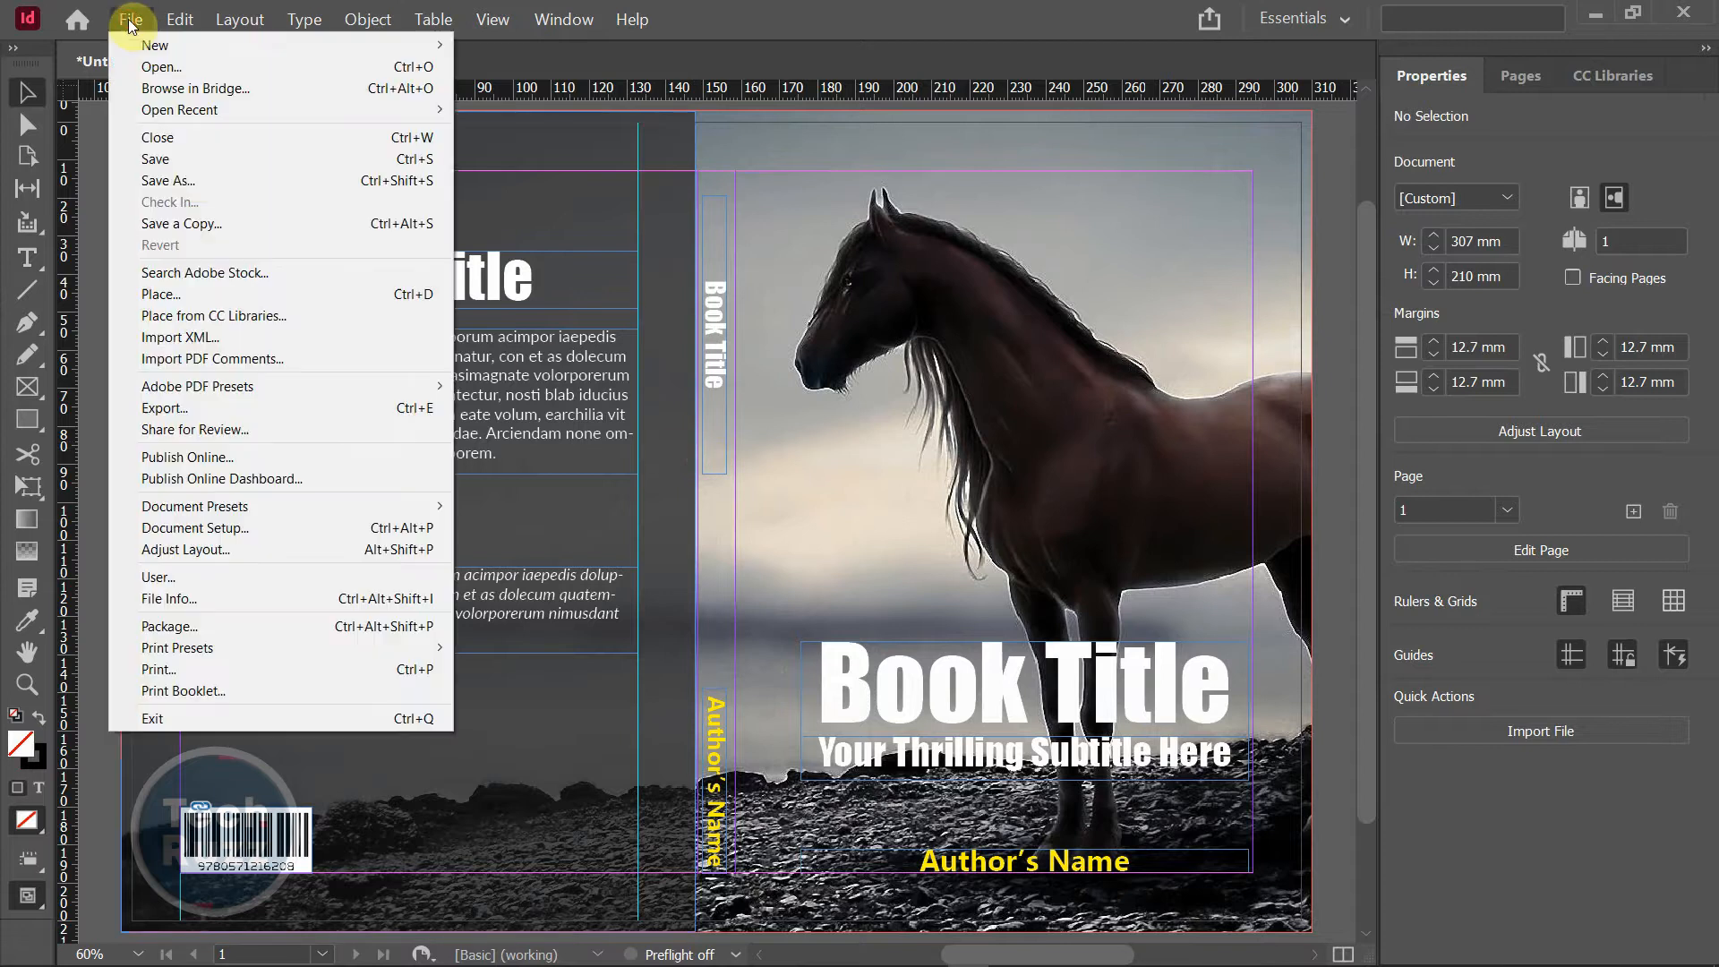
{"action": "left_click", "coordinate": [196, 163]}
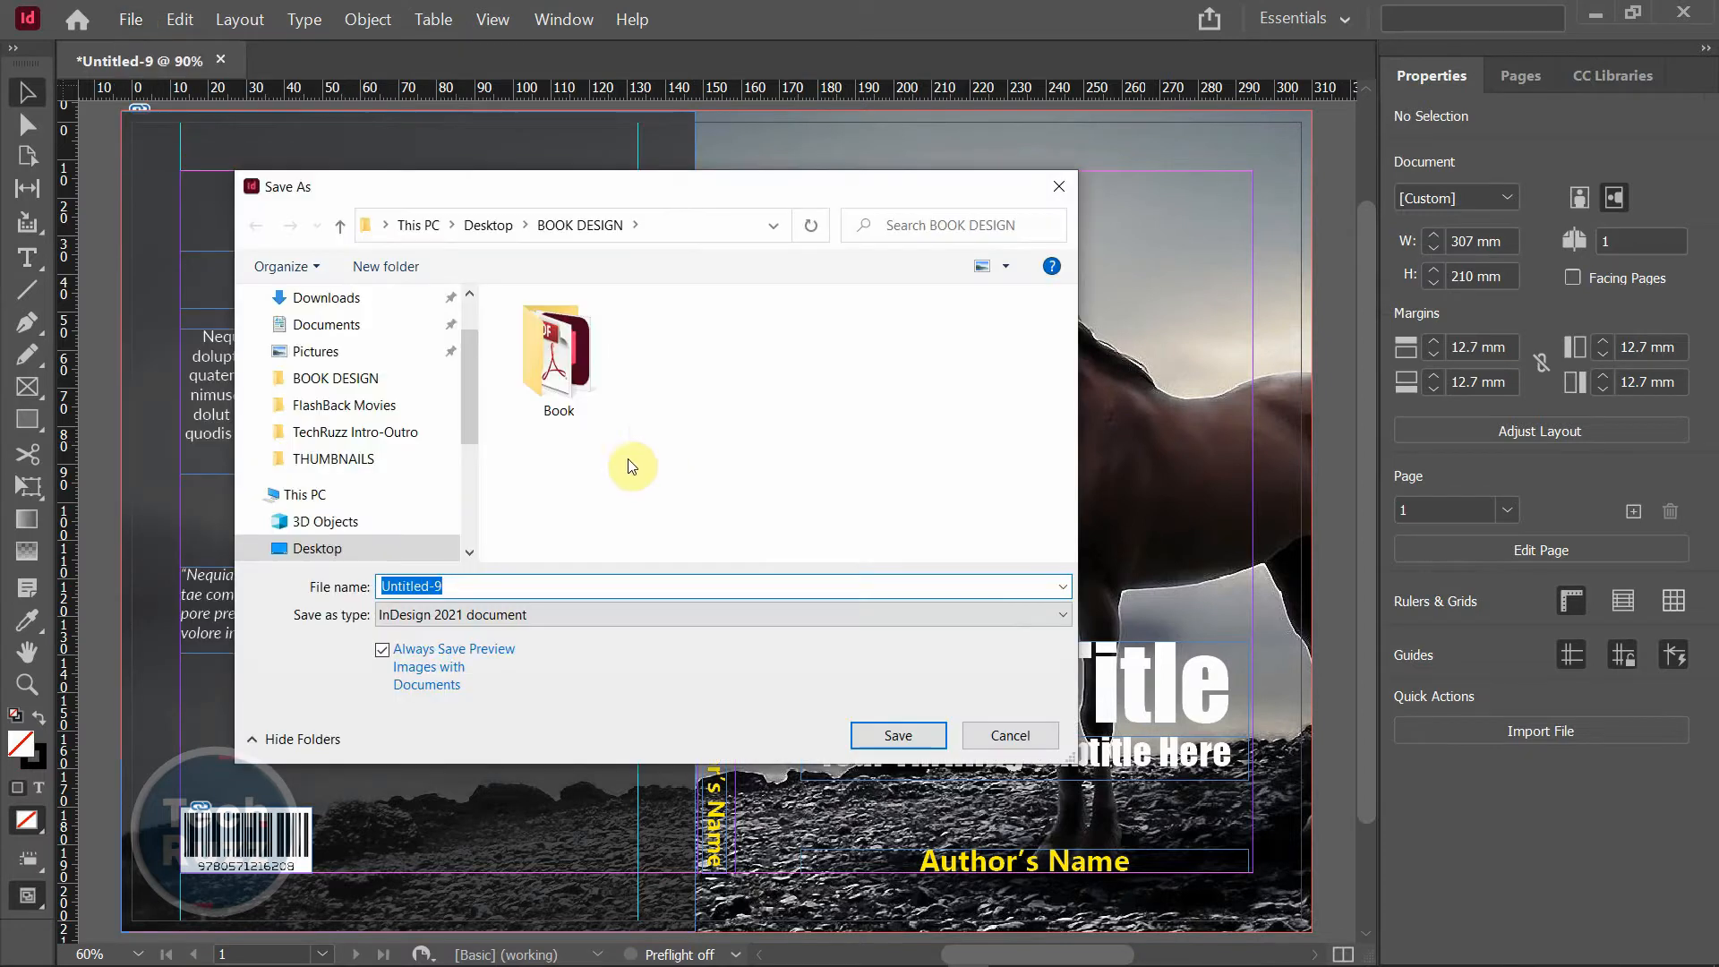
{"action": "type", "text": "Boo"}
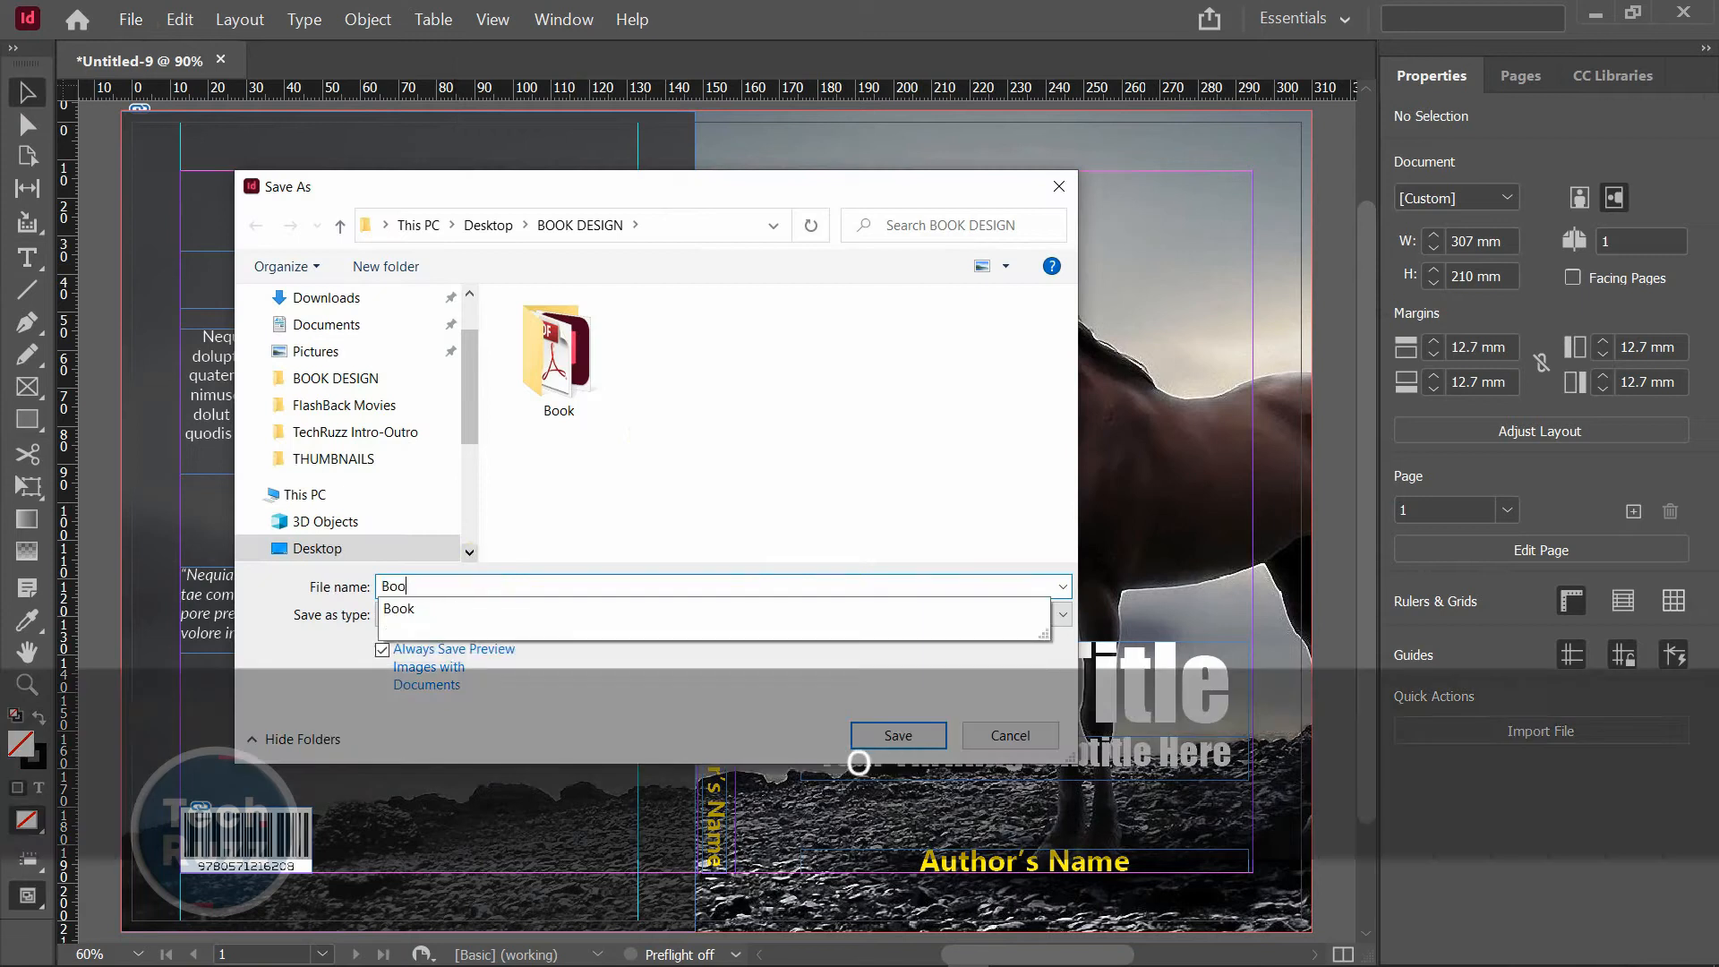
{"action": "type", "text": "k Cover Design"}
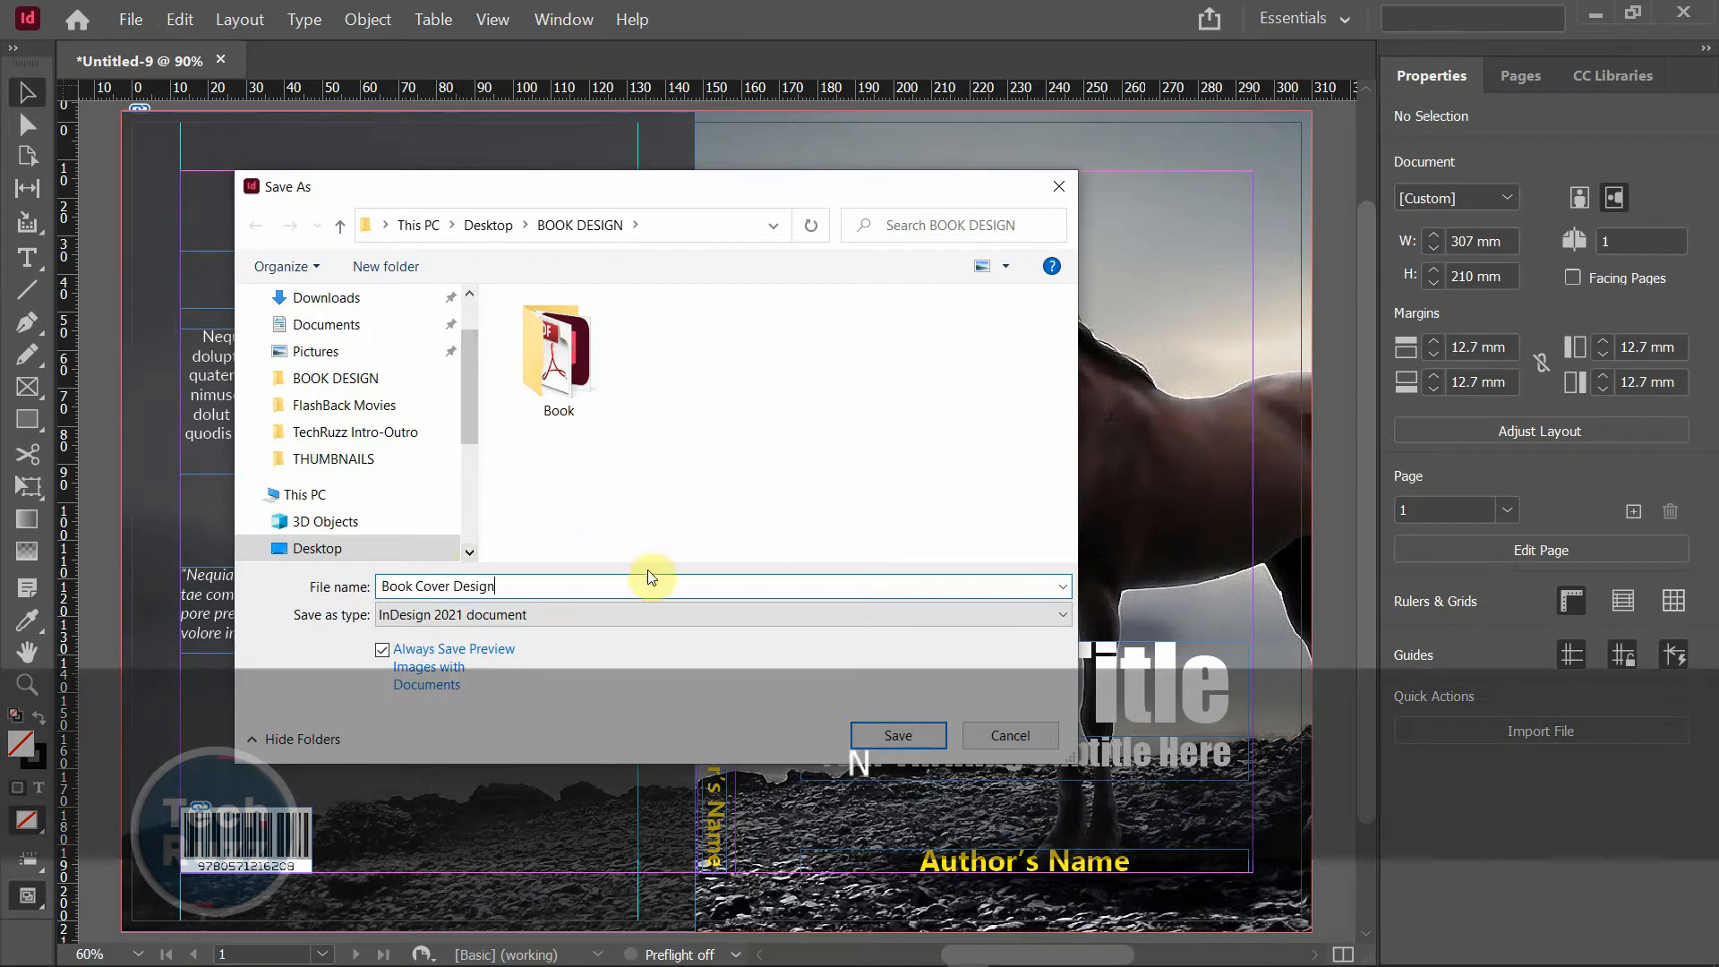
{"action": "left_click", "coordinate": [898, 733]}
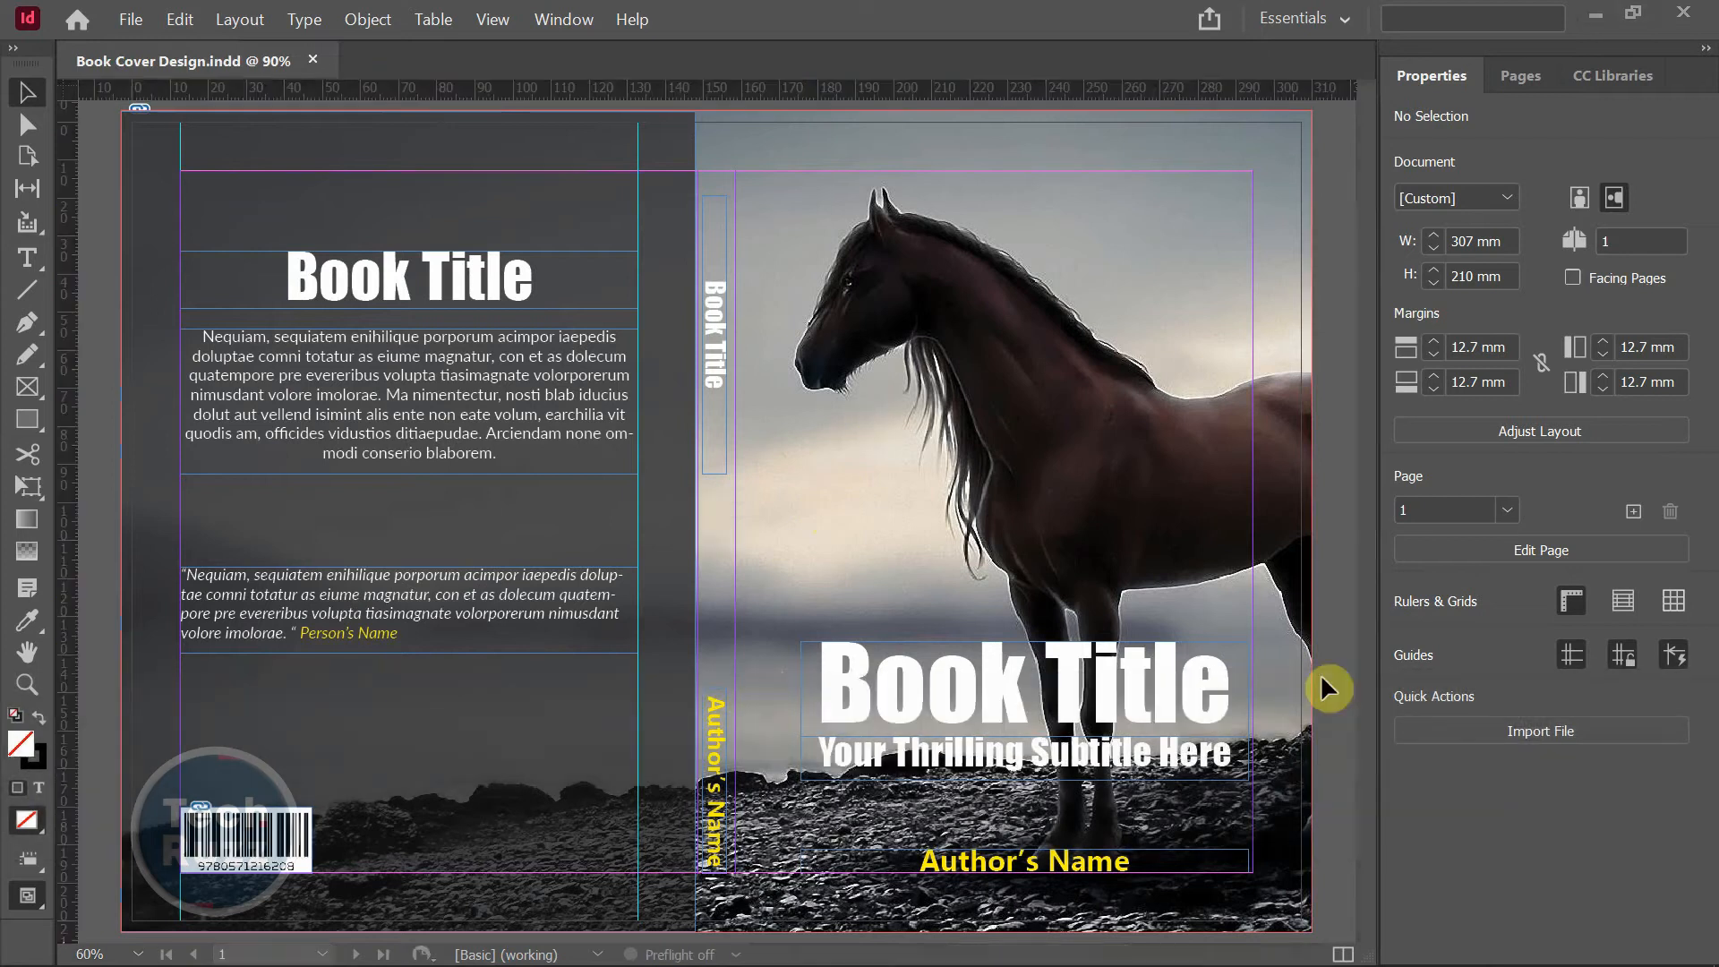
- Add a drop shadow to the front cover's Book Title and compare the title with and without the effect
{"action": "left_click", "coordinate": [1131, 684]}
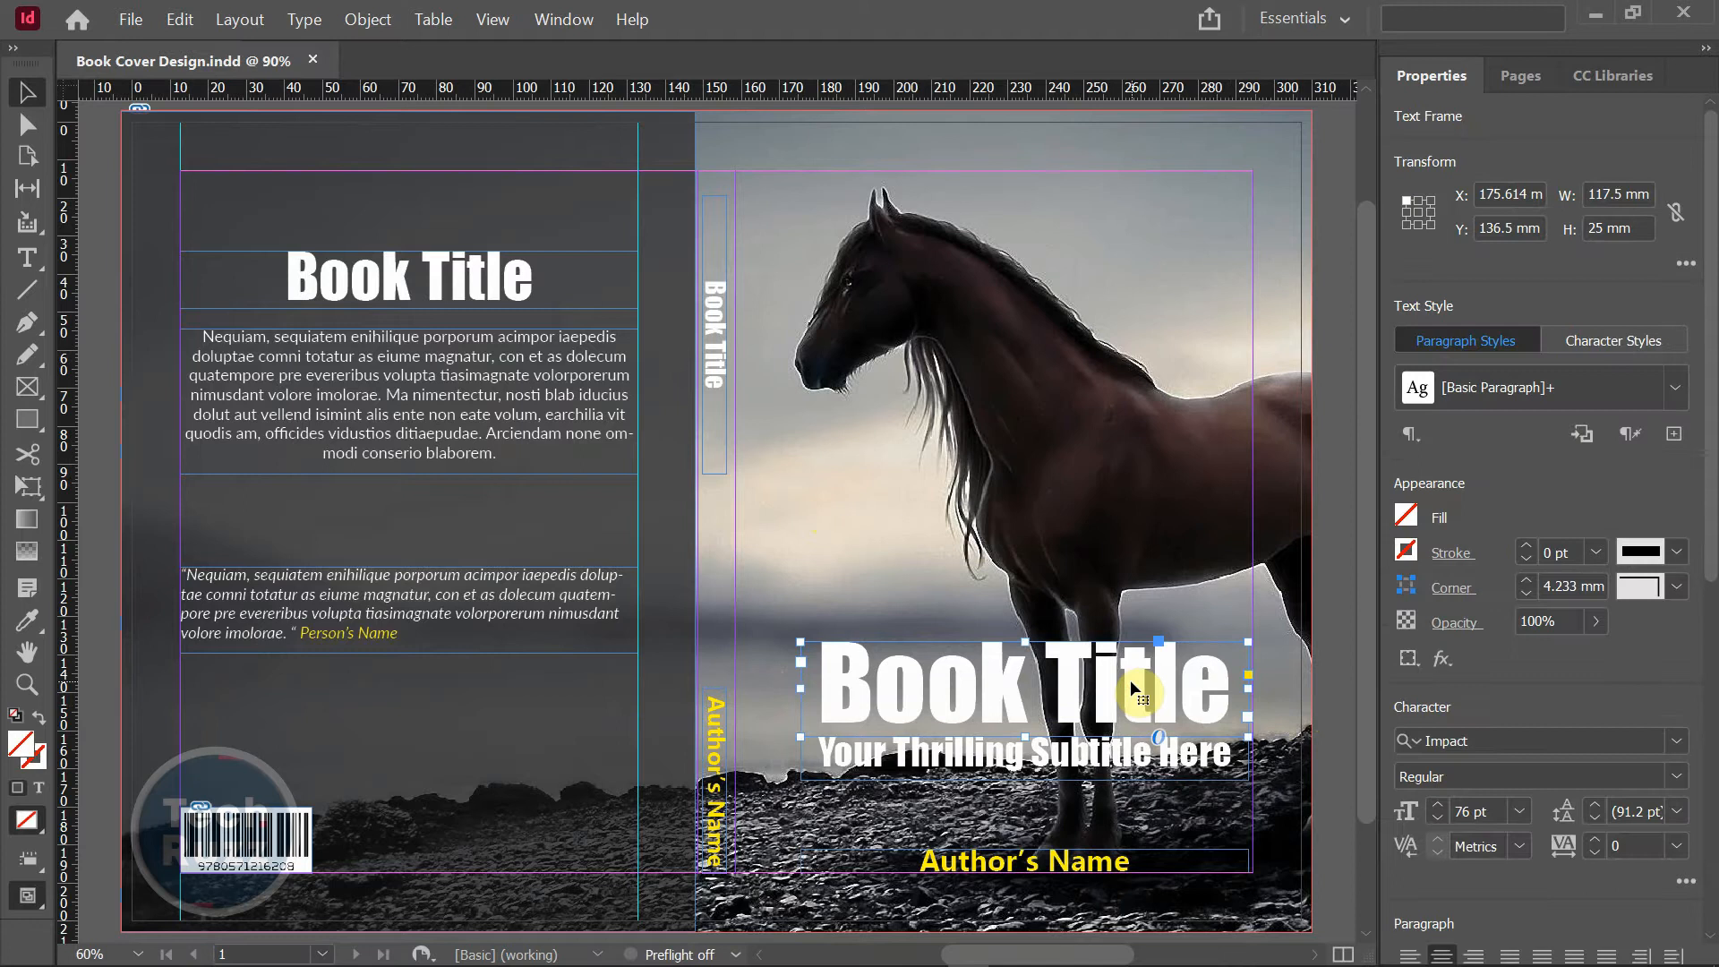
{"action": "left_click", "coordinate": [1451, 662]}
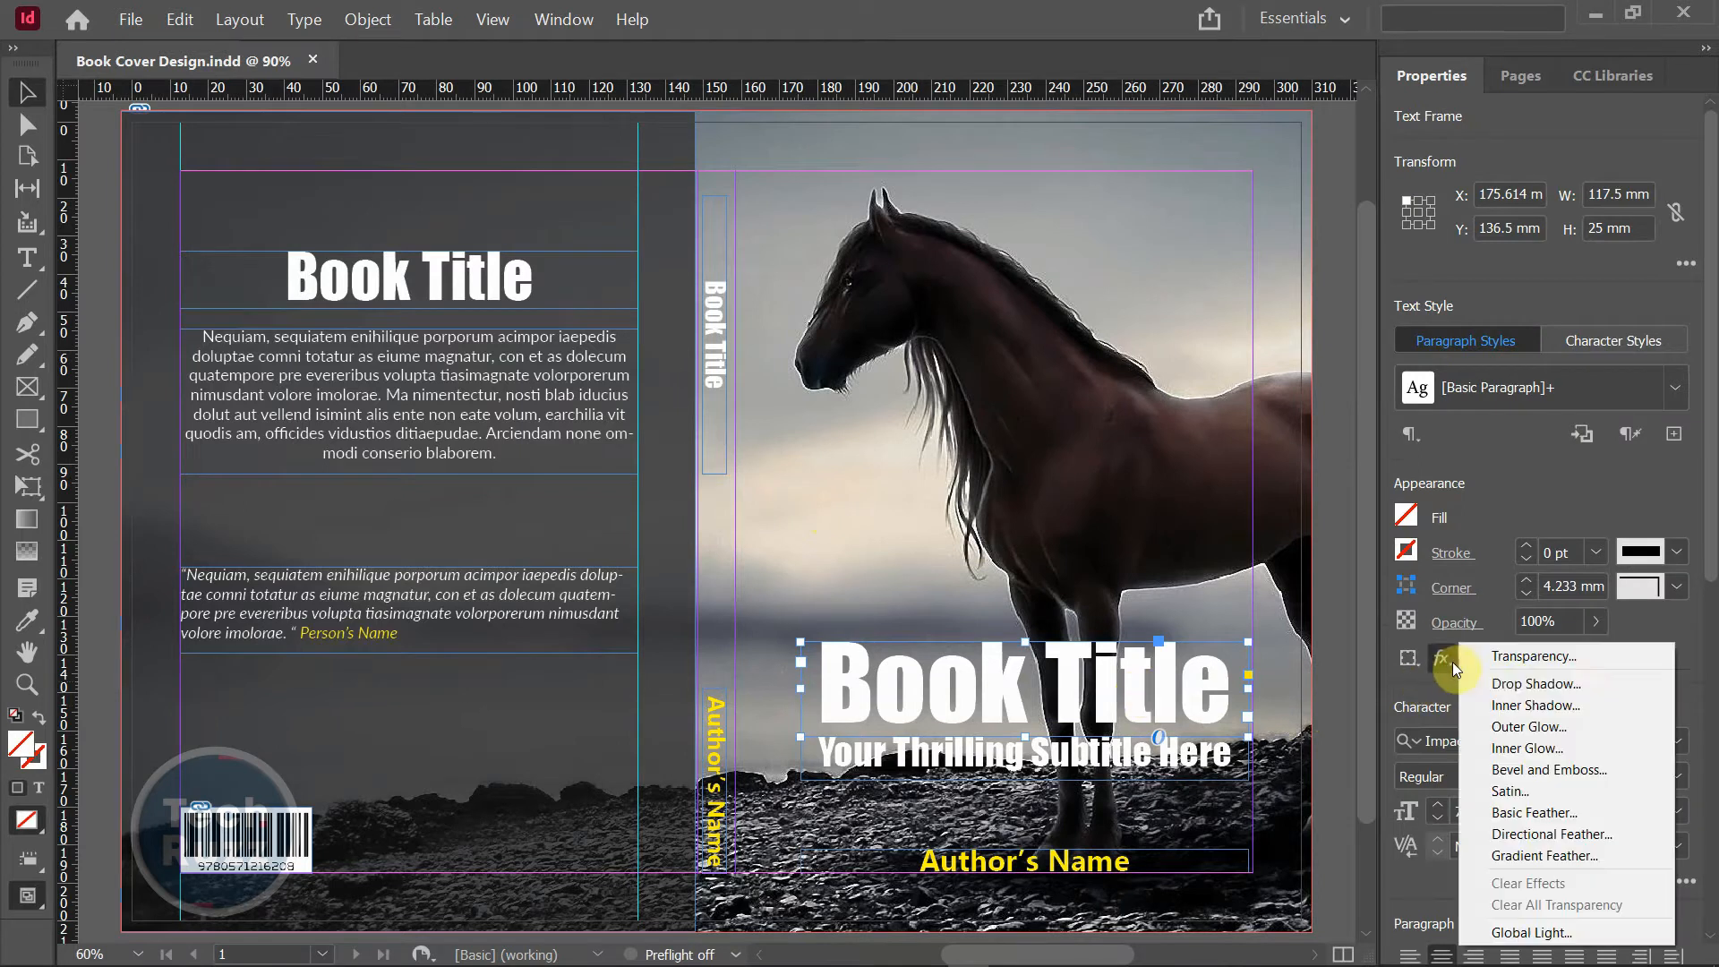
{"action": "left_click", "coordinate": [1518, 681]}
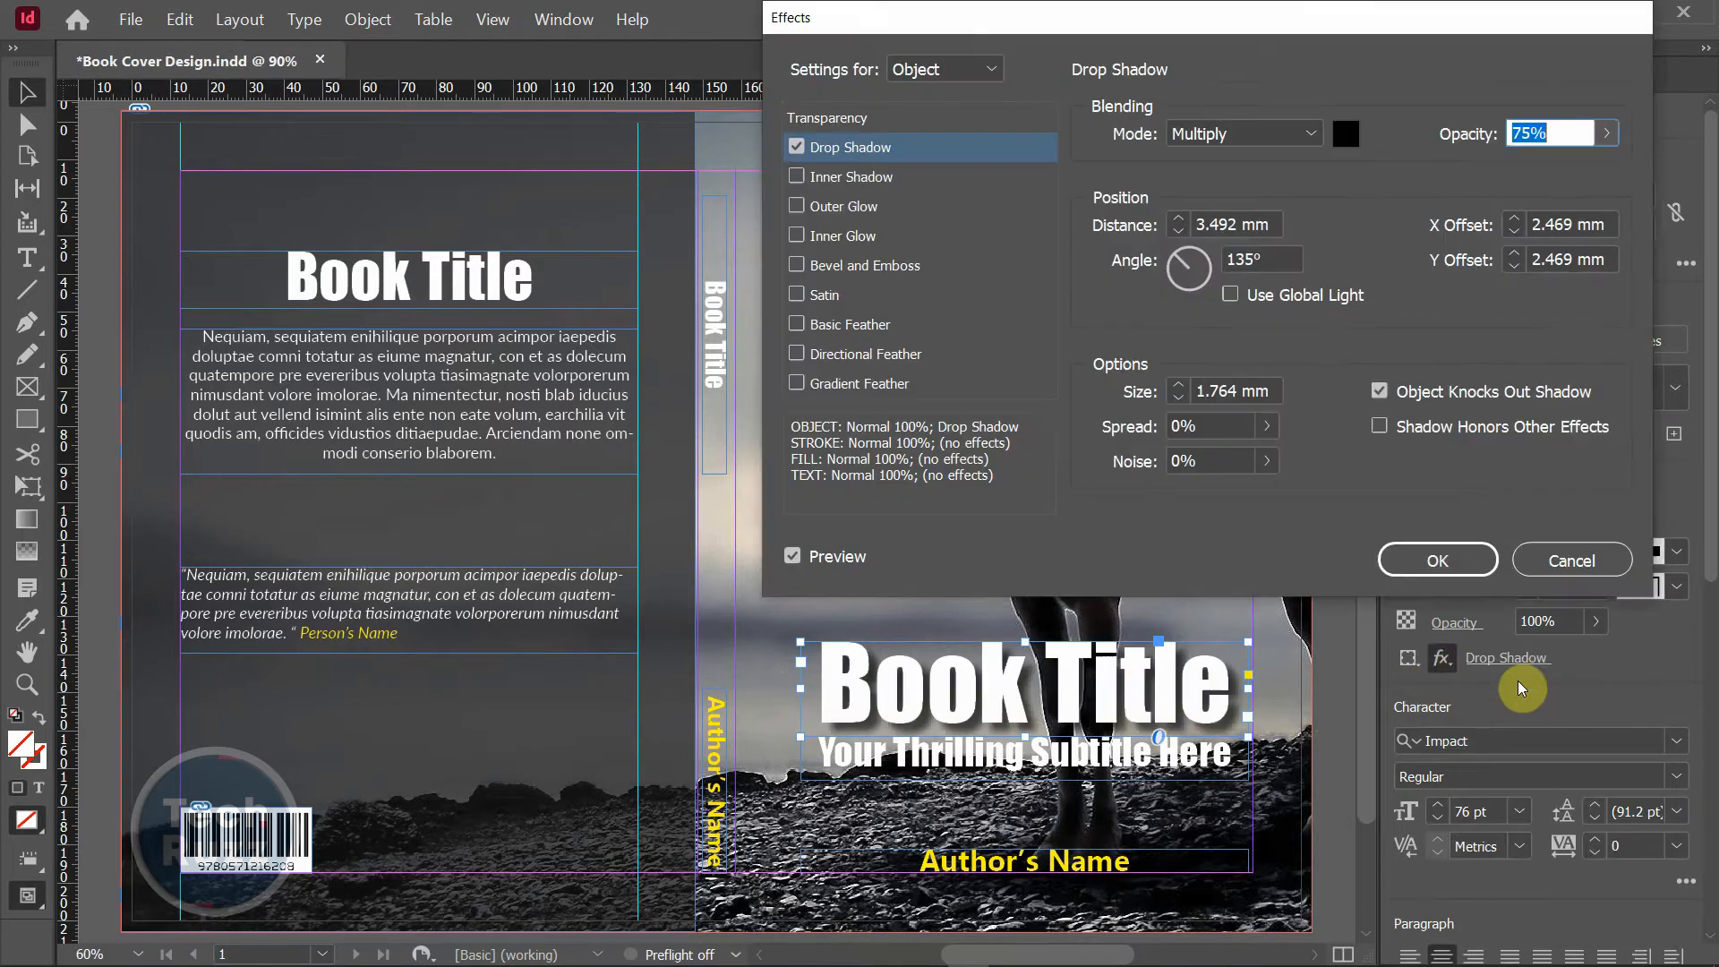
{"action": "left_click", "coordinate": [794, 558]}
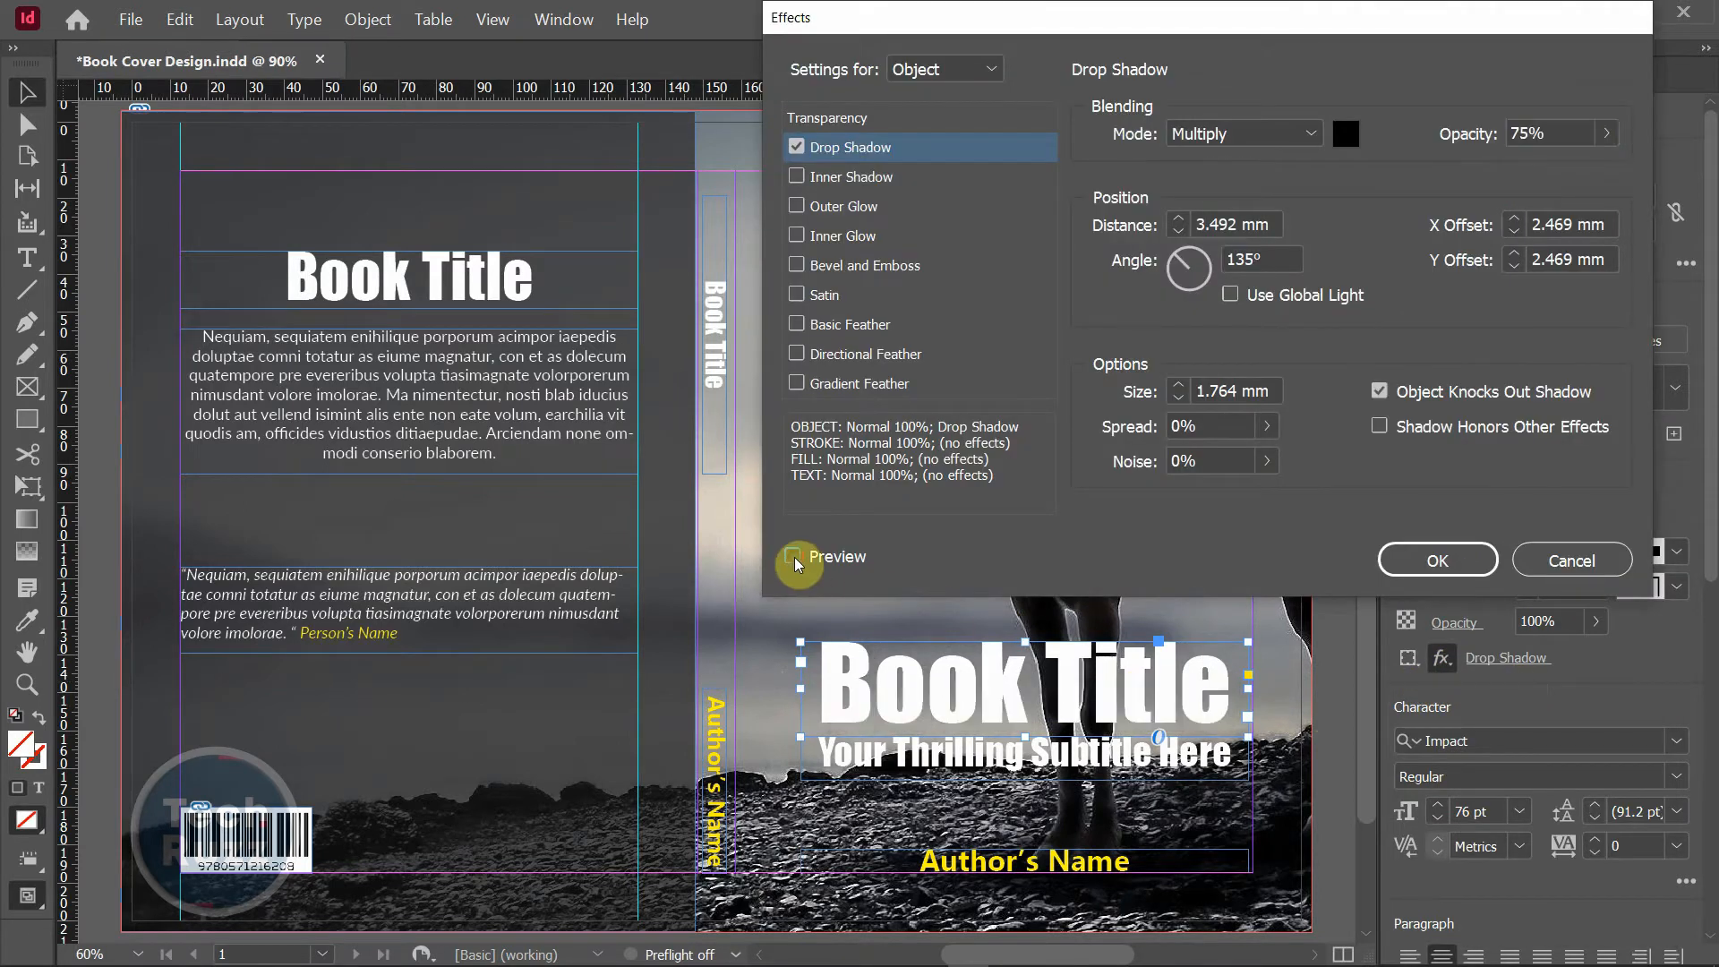
{"action": "left_click", "coordinate": [794, 558]}
{"action": "left_click", "coordinate": [794, 557]}
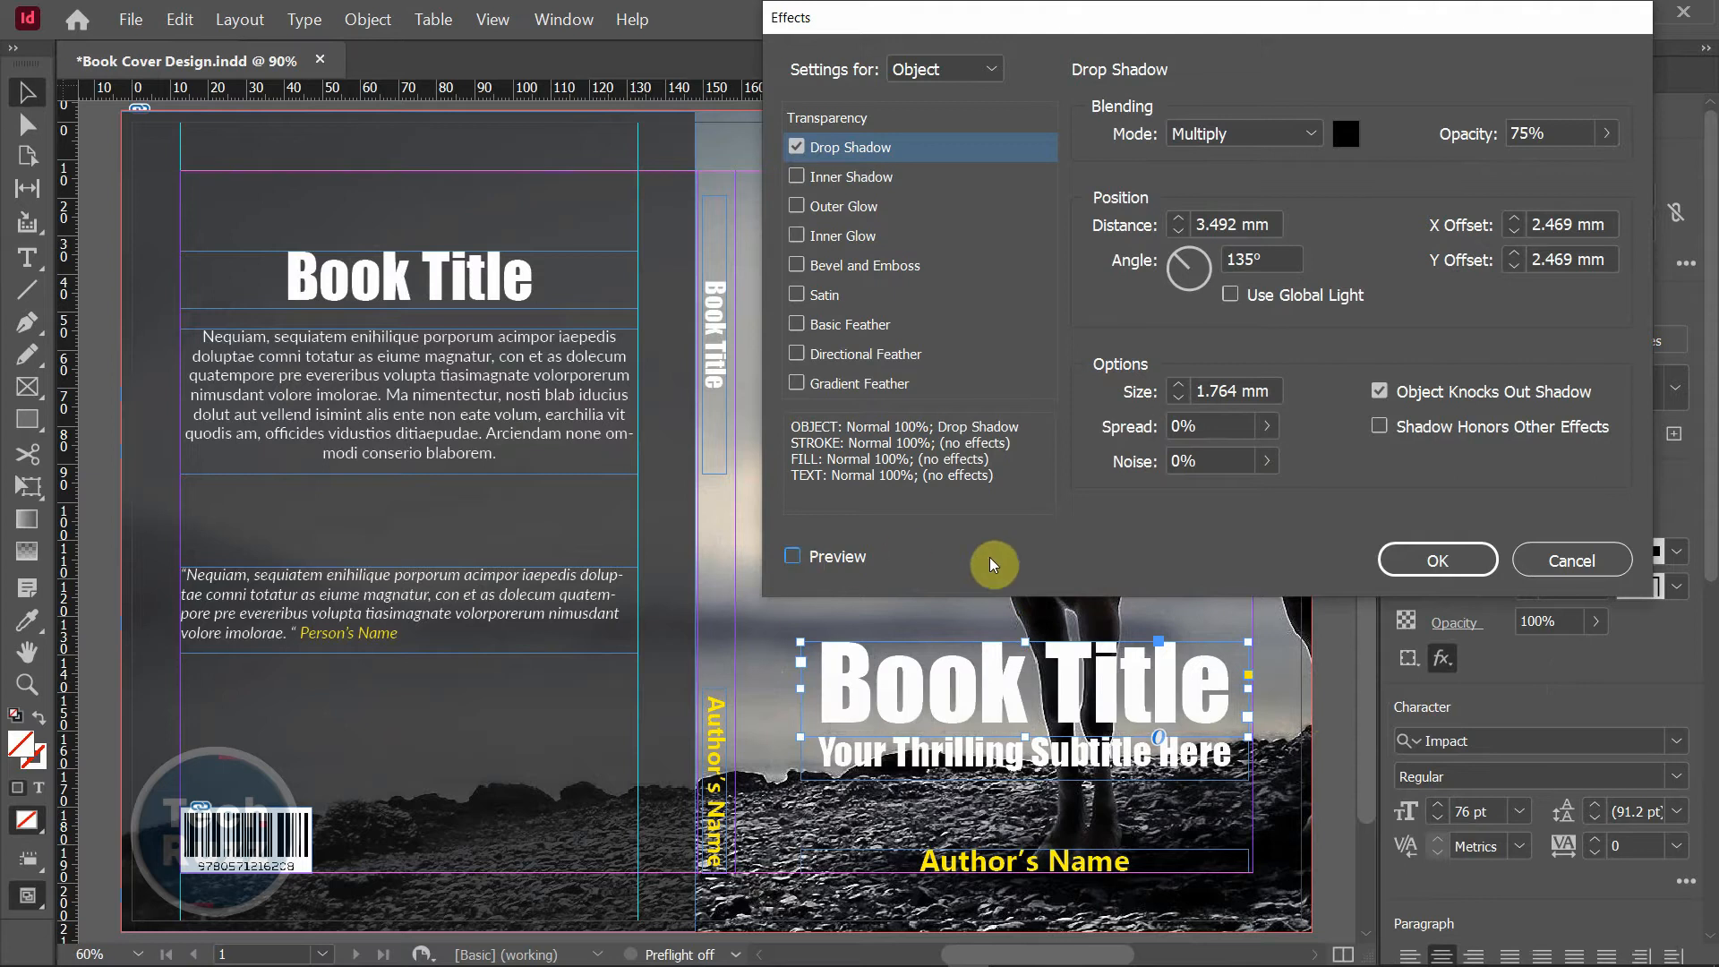
{"action": "left_click", "coordinate": [793, 556]}
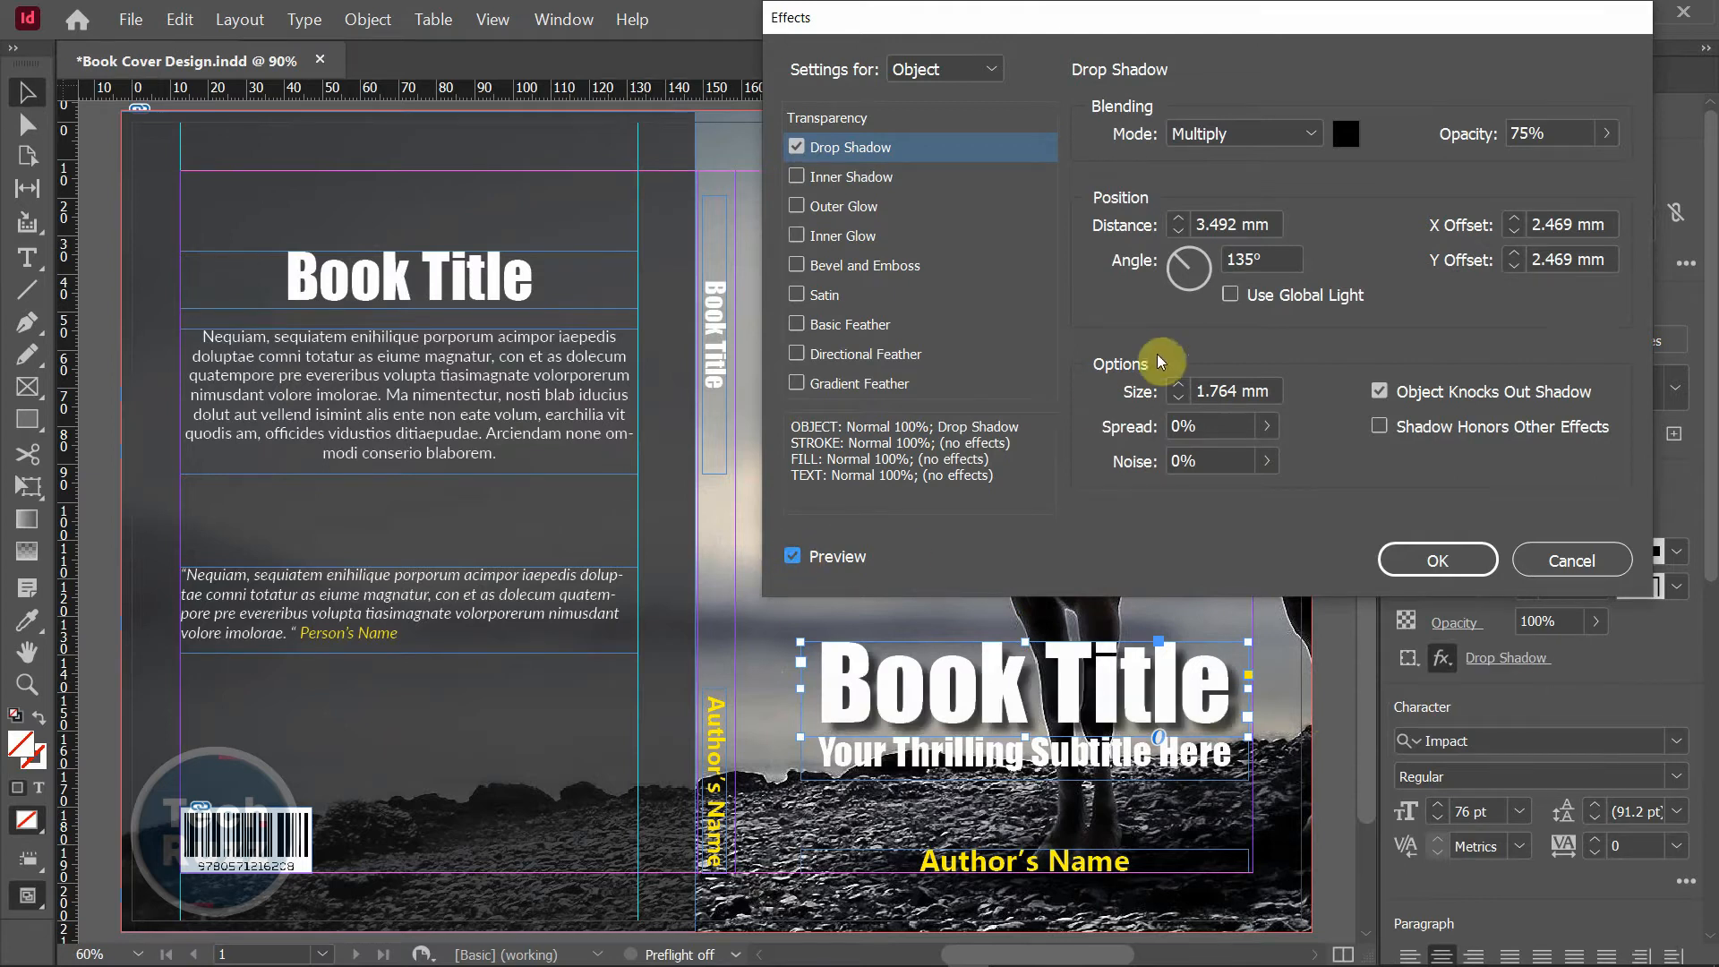
- Reduce the front title's drop shadow distance to 1 mm and apply the effect
{"action": "left_click", "coordinate": [1178, 235]}
{"action": "left_click", "coordinate": [1179, 235]}
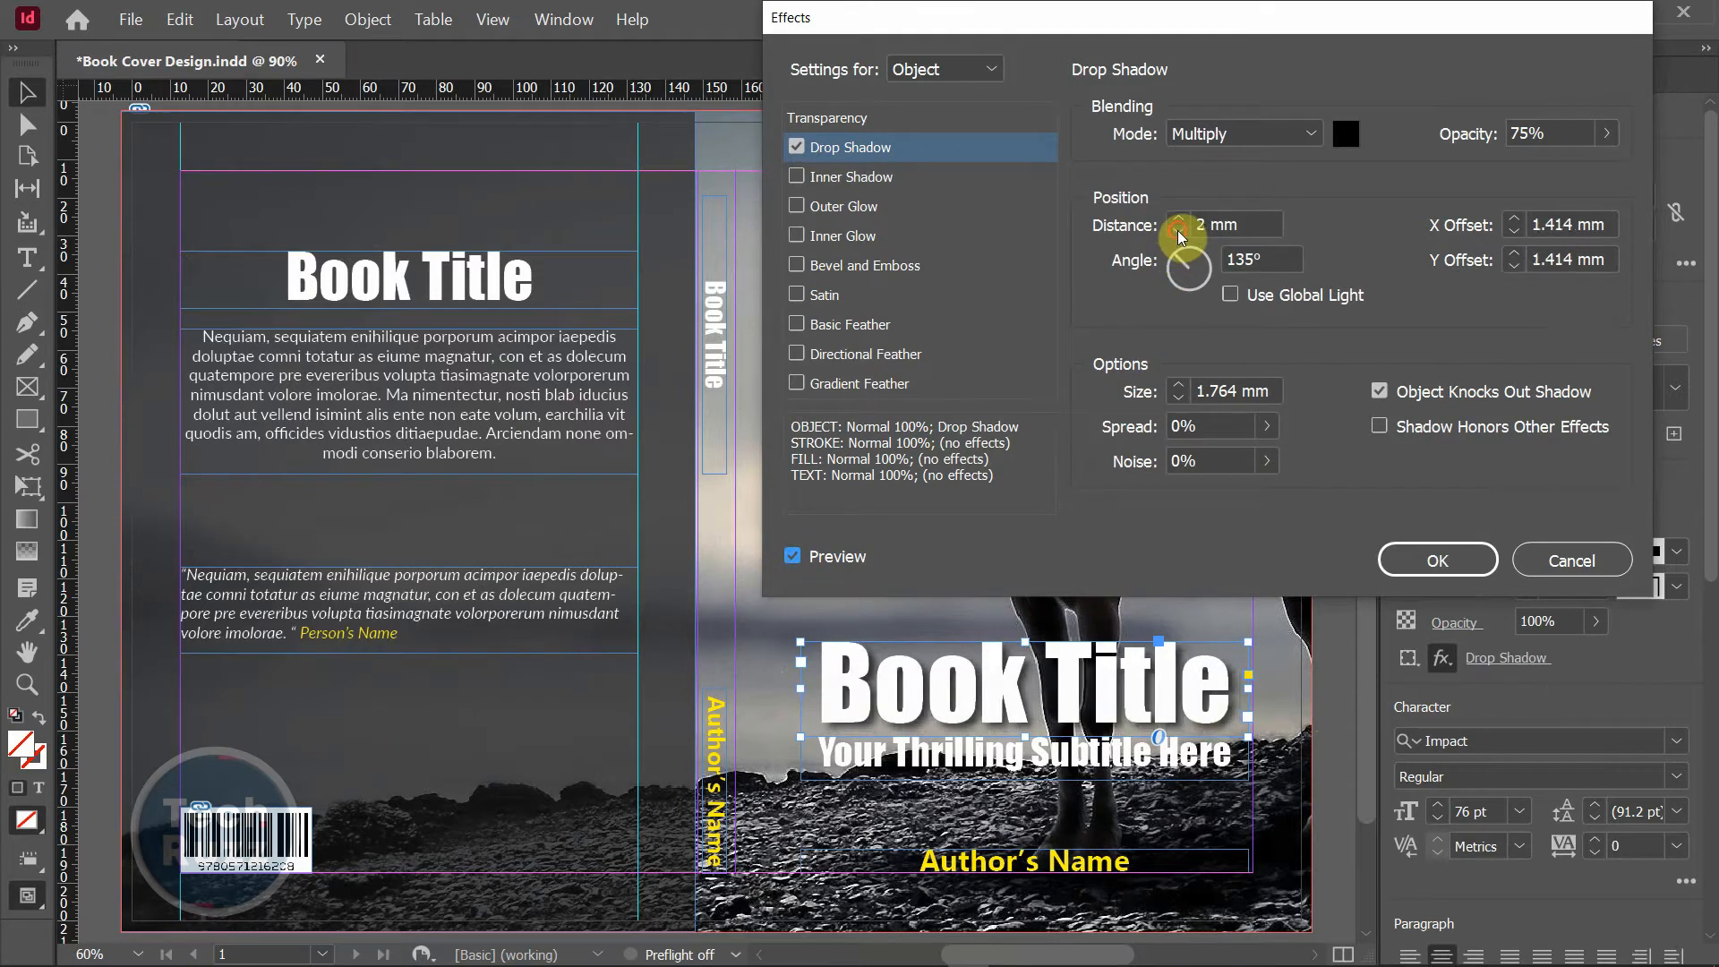
{"action": "left_click", "coordinate": [1178, 235]}
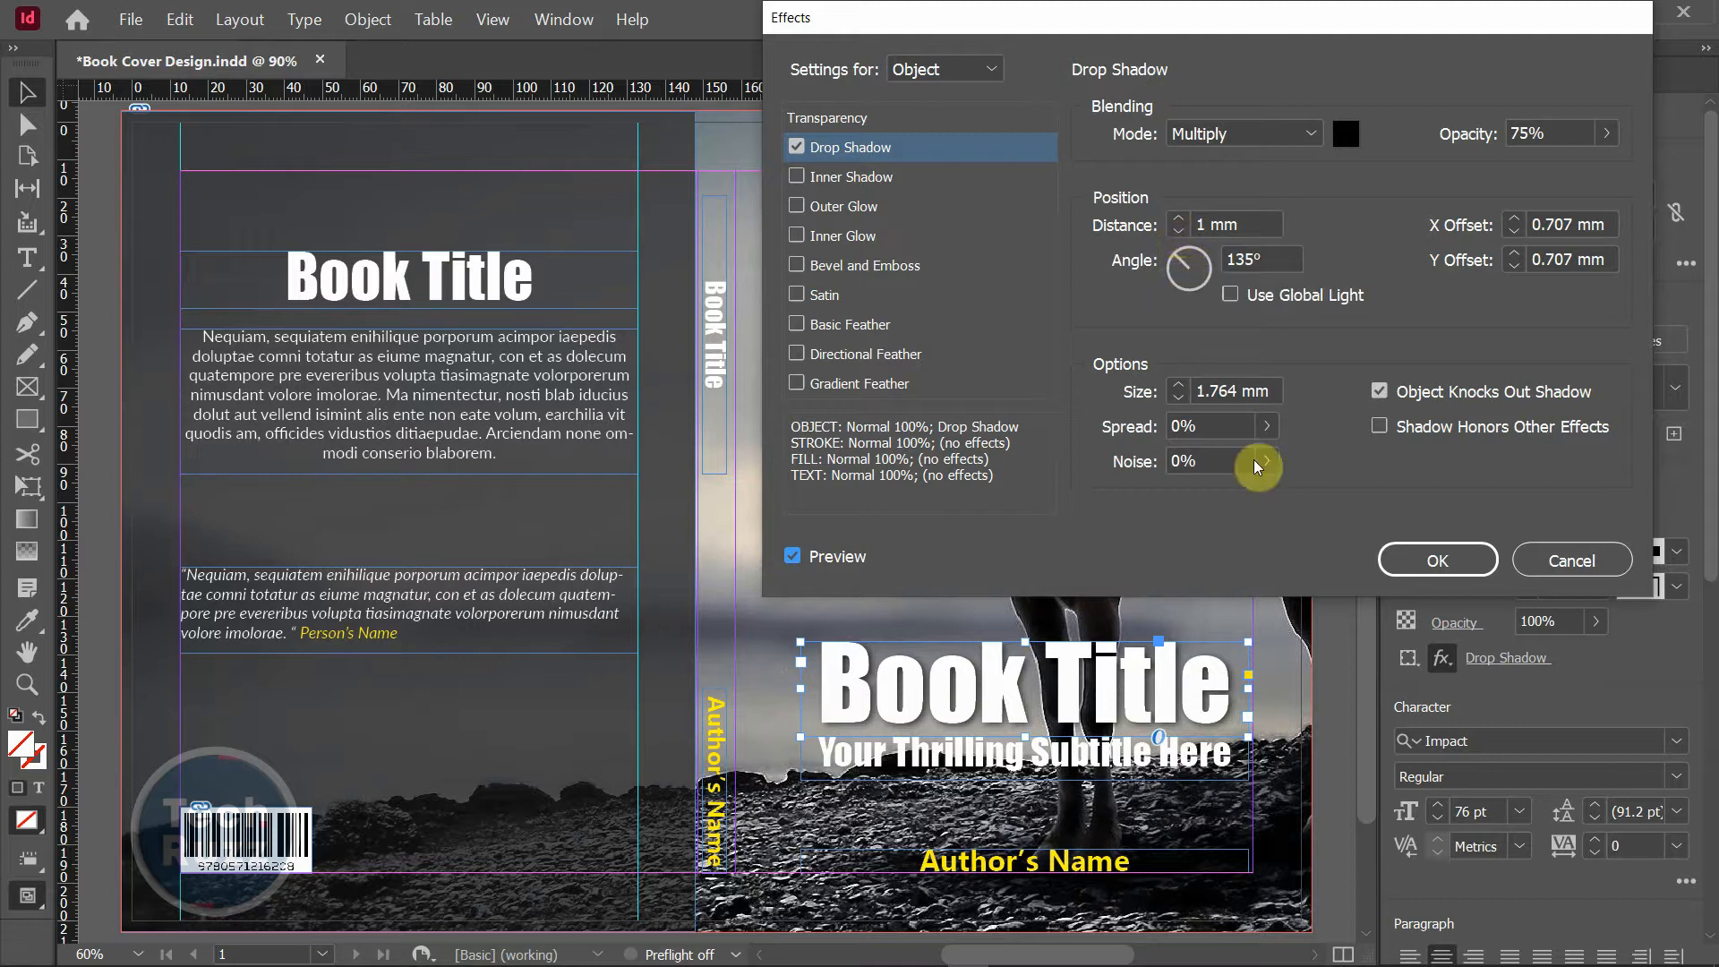
{"action": "left_click", "coordinate": [1469, 570]}
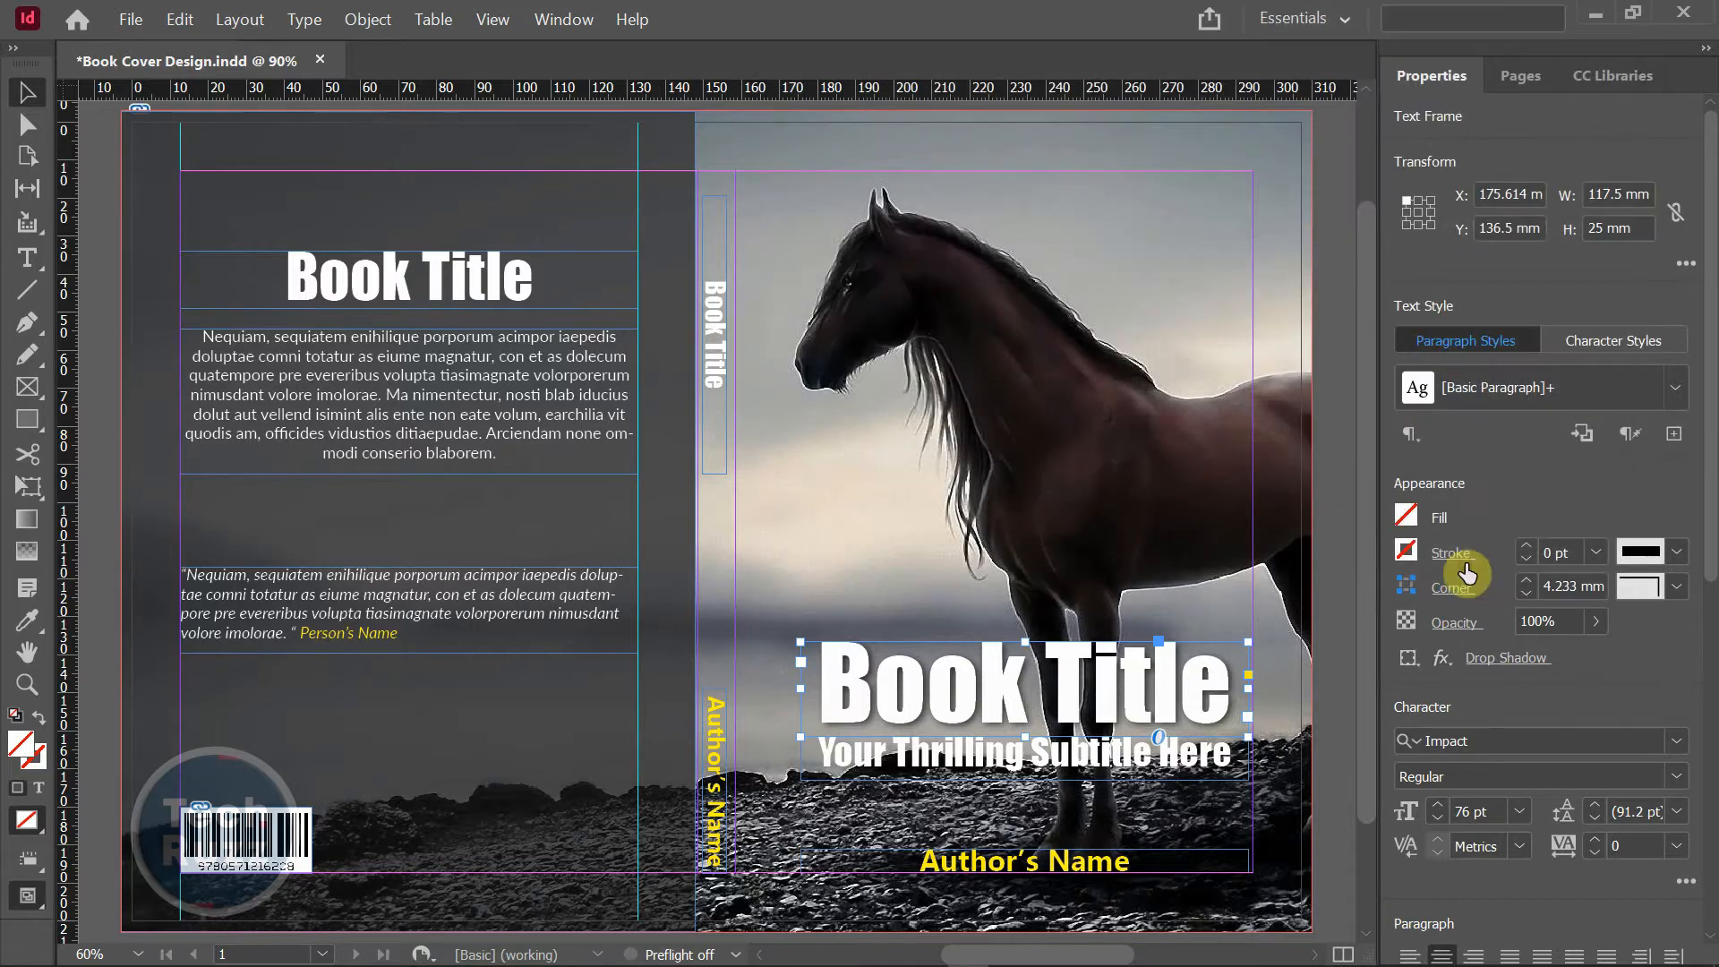
- Apply a drop shadow with a 1 mm distance to the front cover's subtitle and check the cover in preview
{"action": "left_click", "coordinate": [1050, 767]}
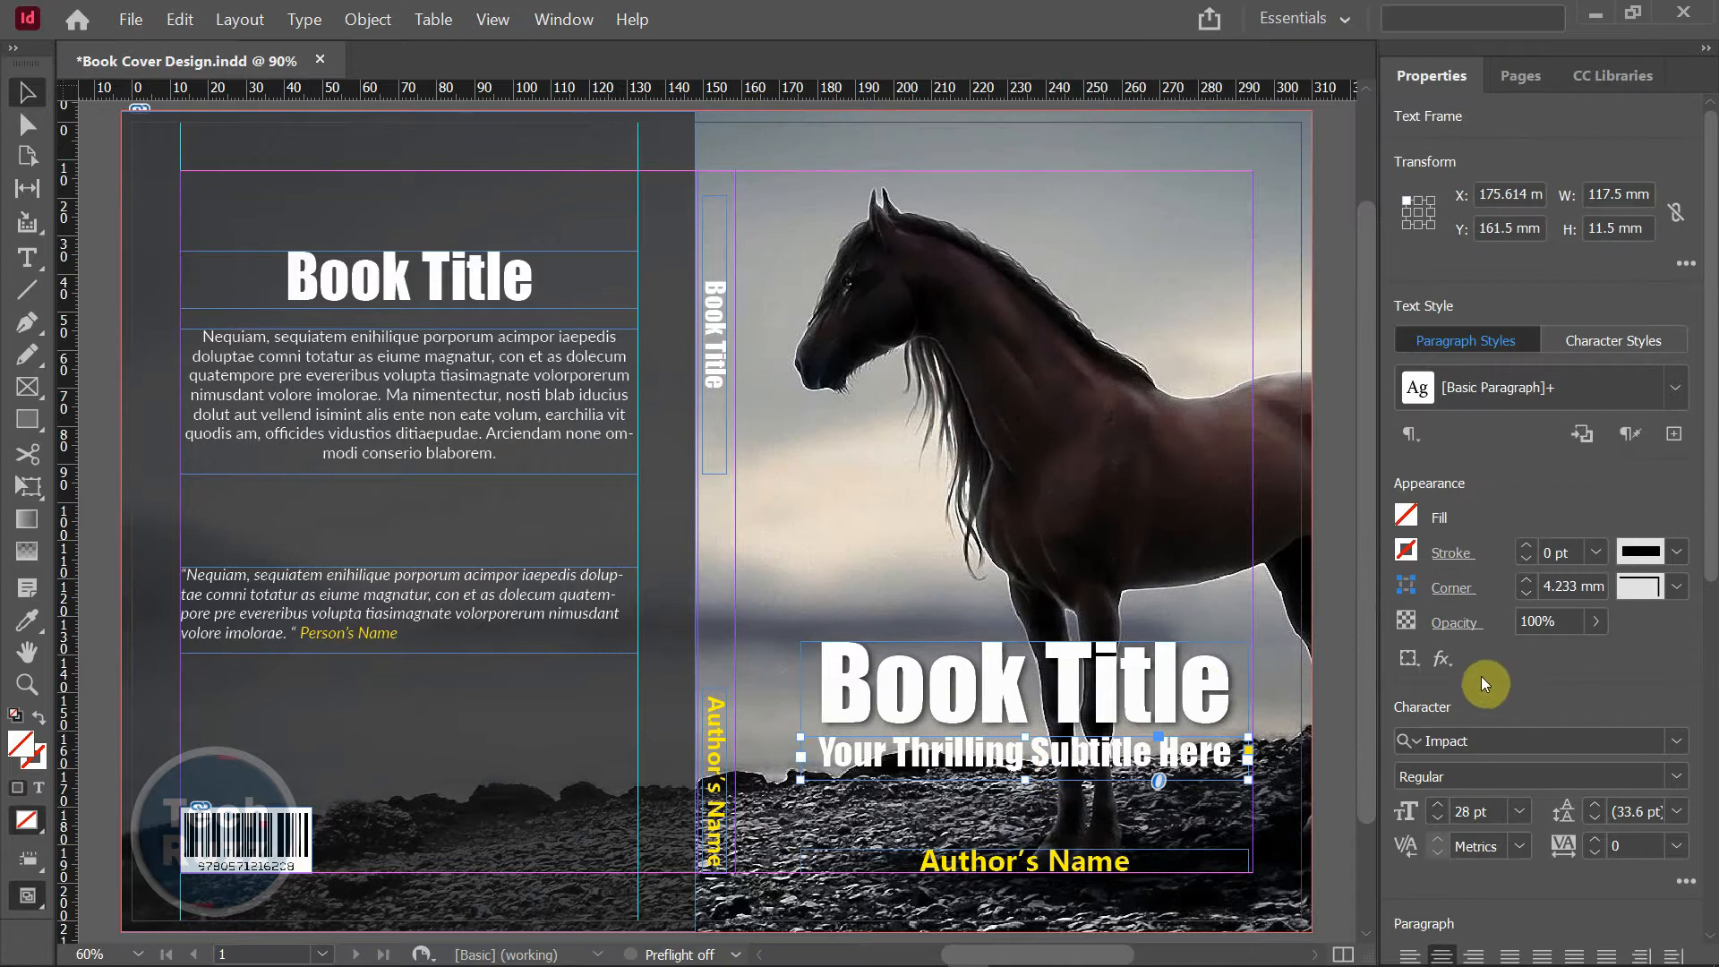
{"action": "left_click", "coordinate": [1449, 670]}
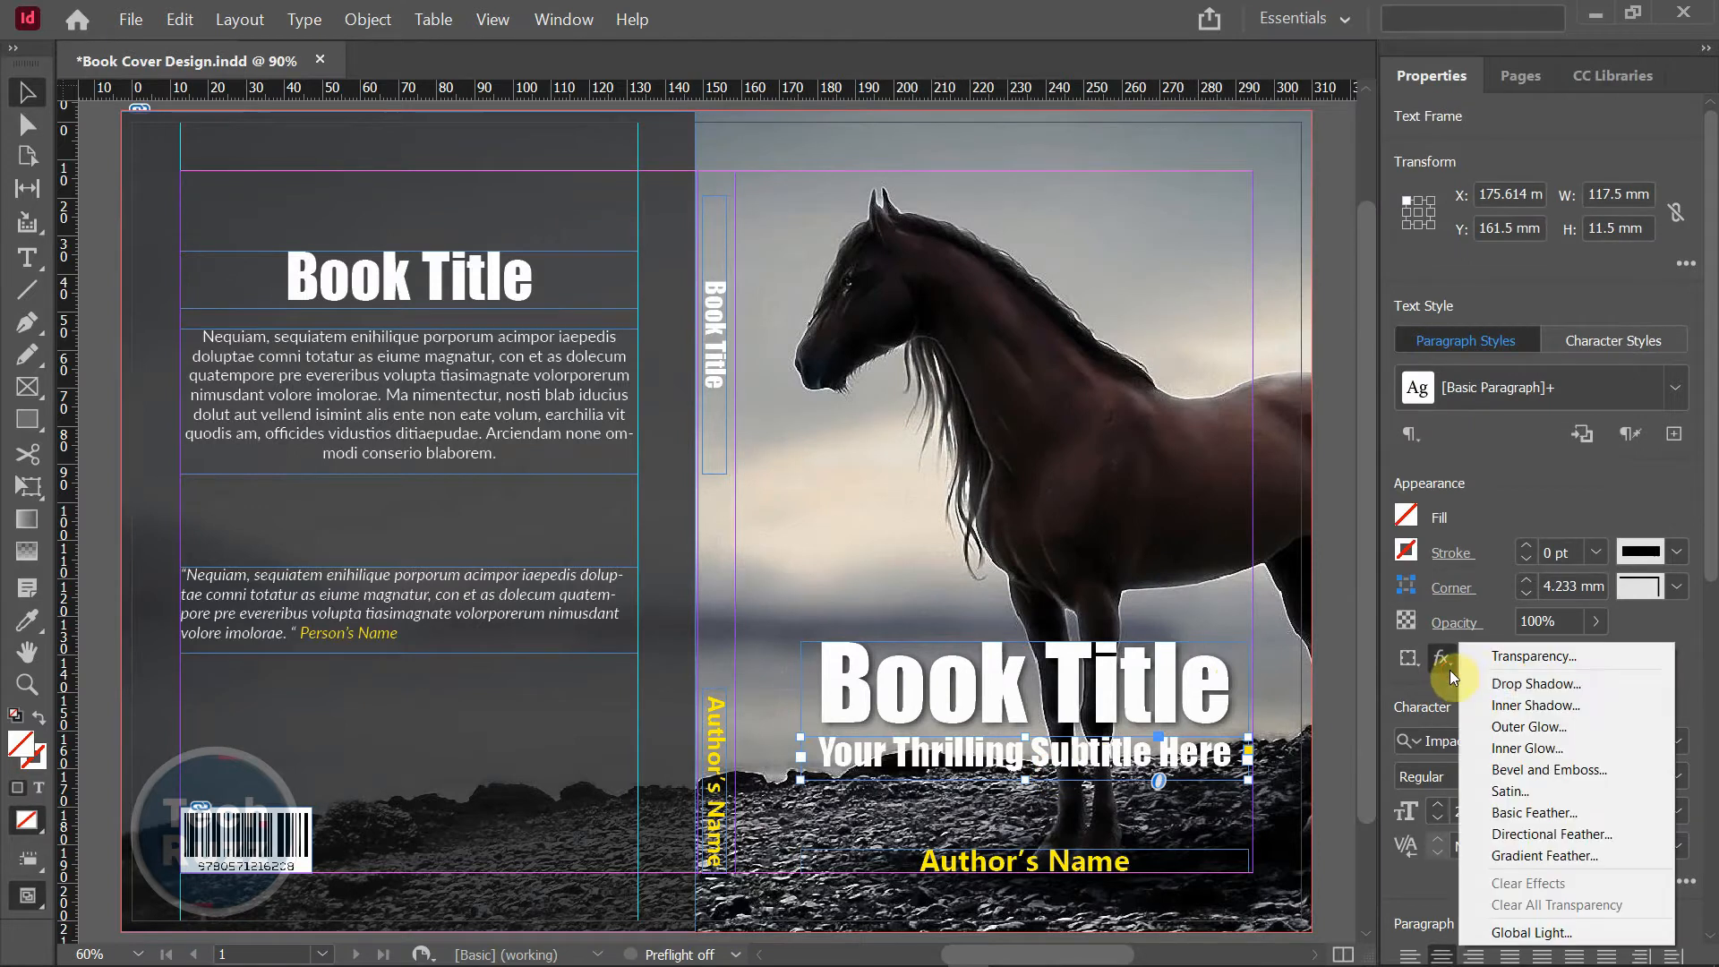
{"action": "left_click", "coordinate": [1523, 682]}
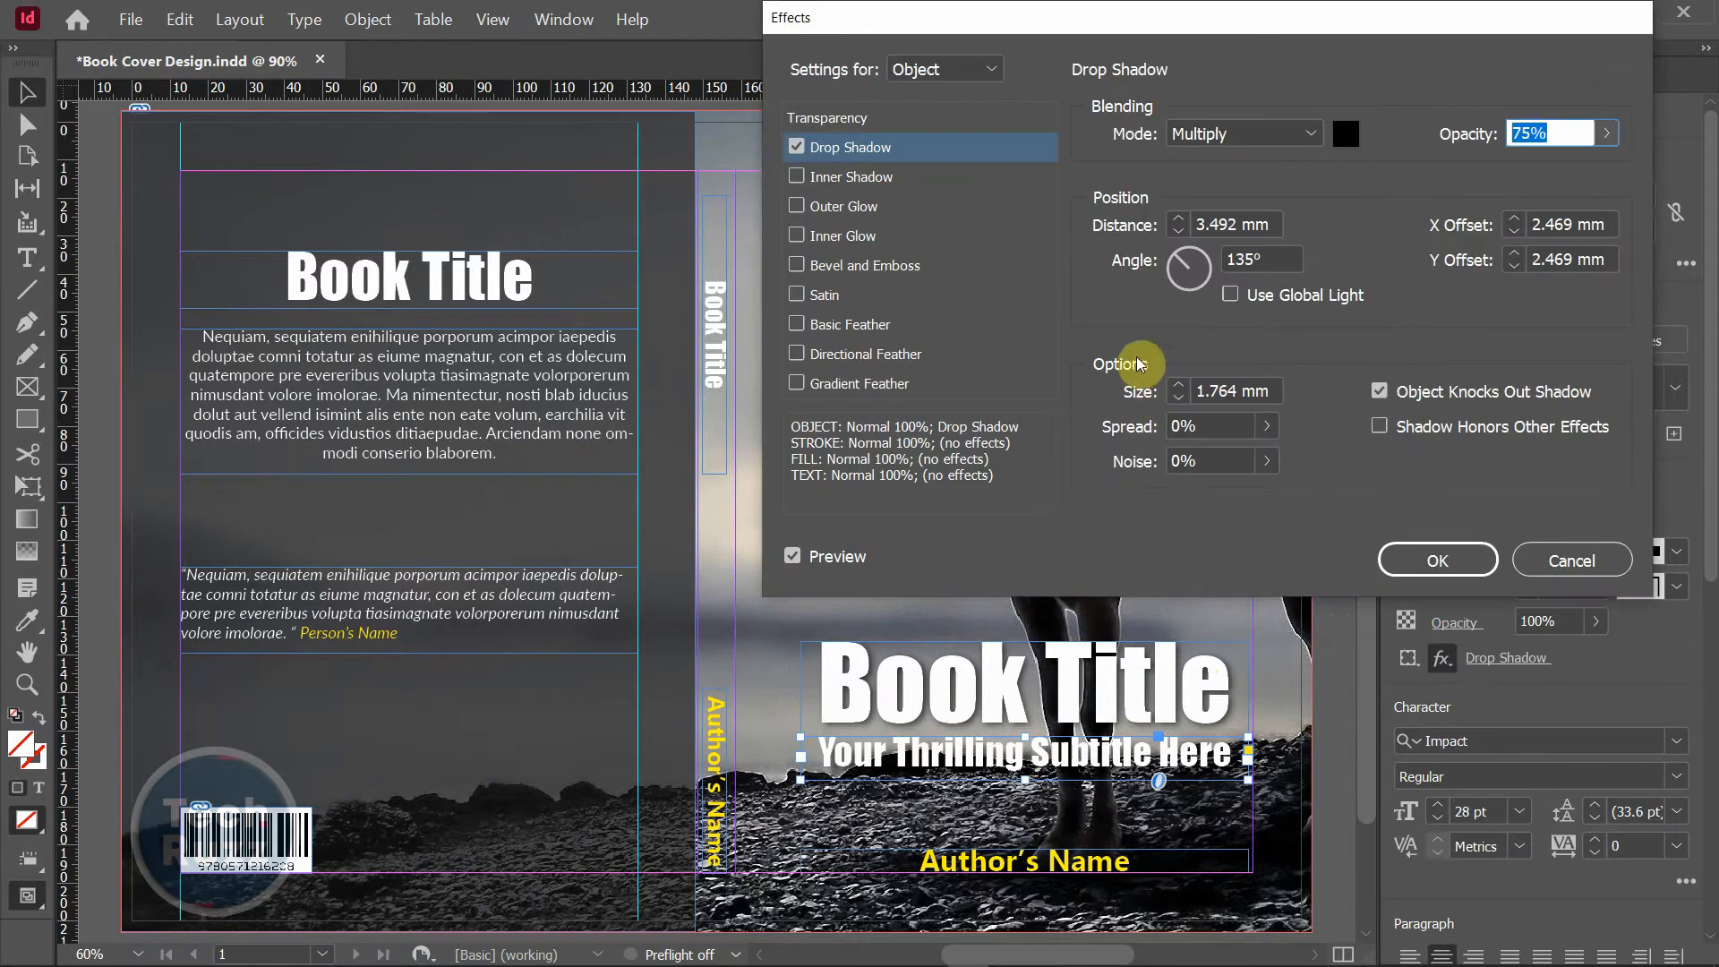
{"action": "left_click", "coordinate": [1175, 232]}
{"action": "left_click", "coordinate": [1176, 232]}
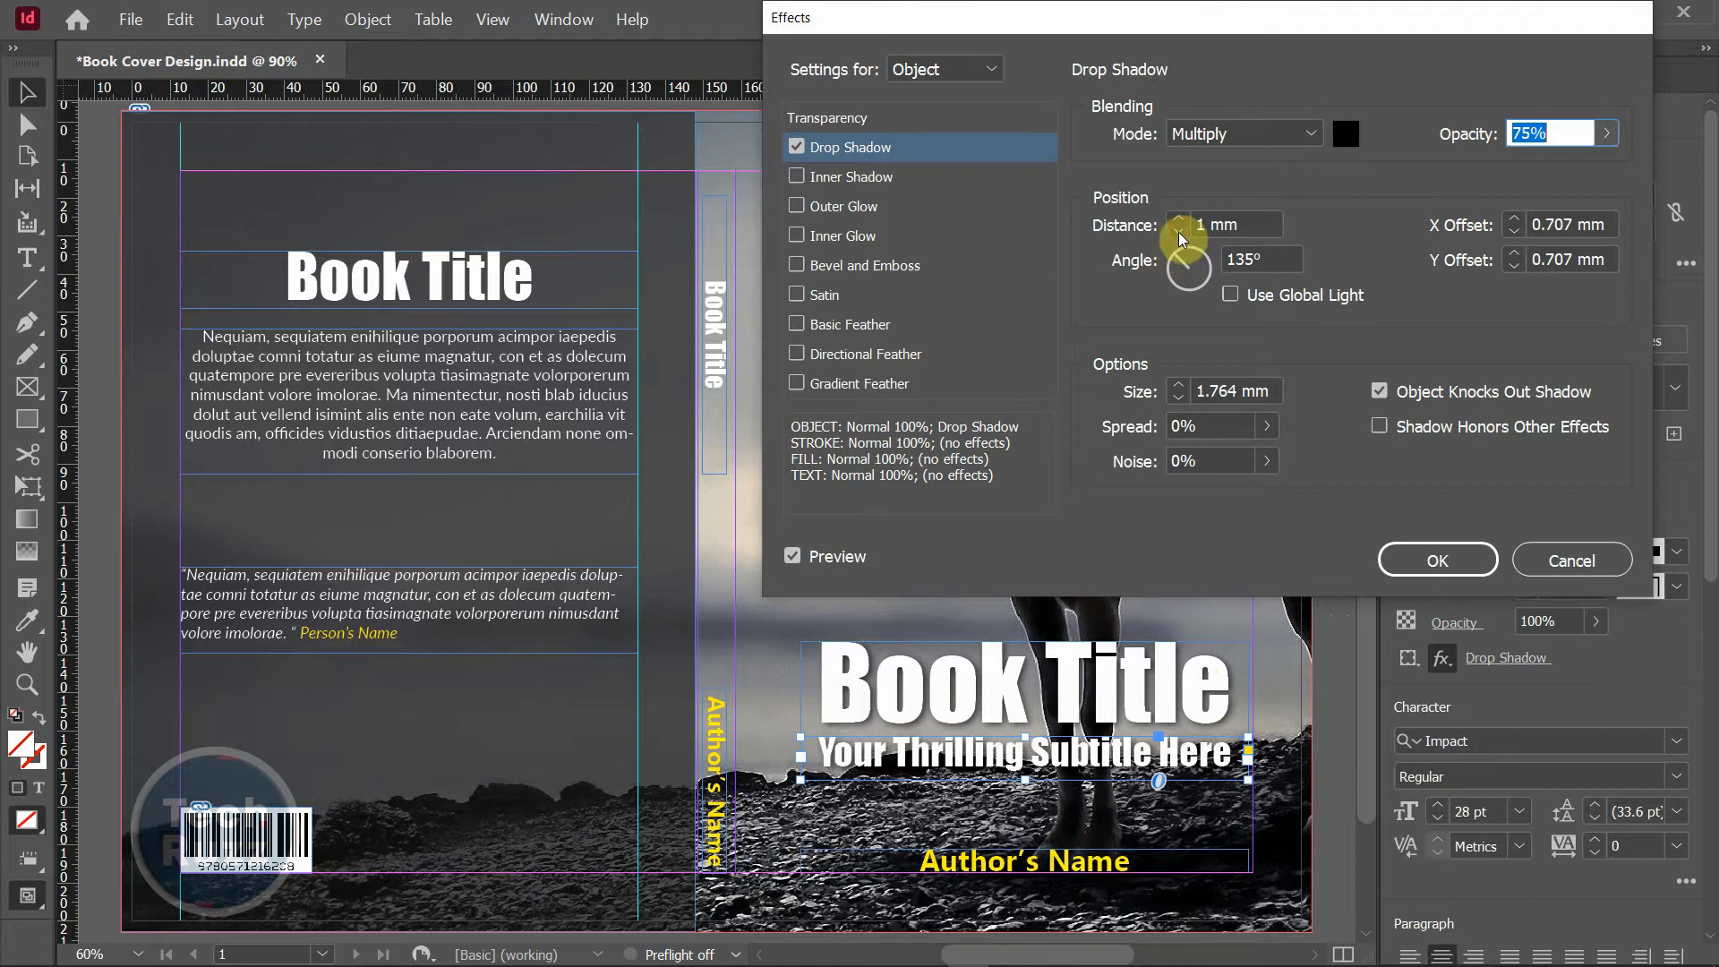
{"action": "left_click", "coordinate": [1475, 569]}
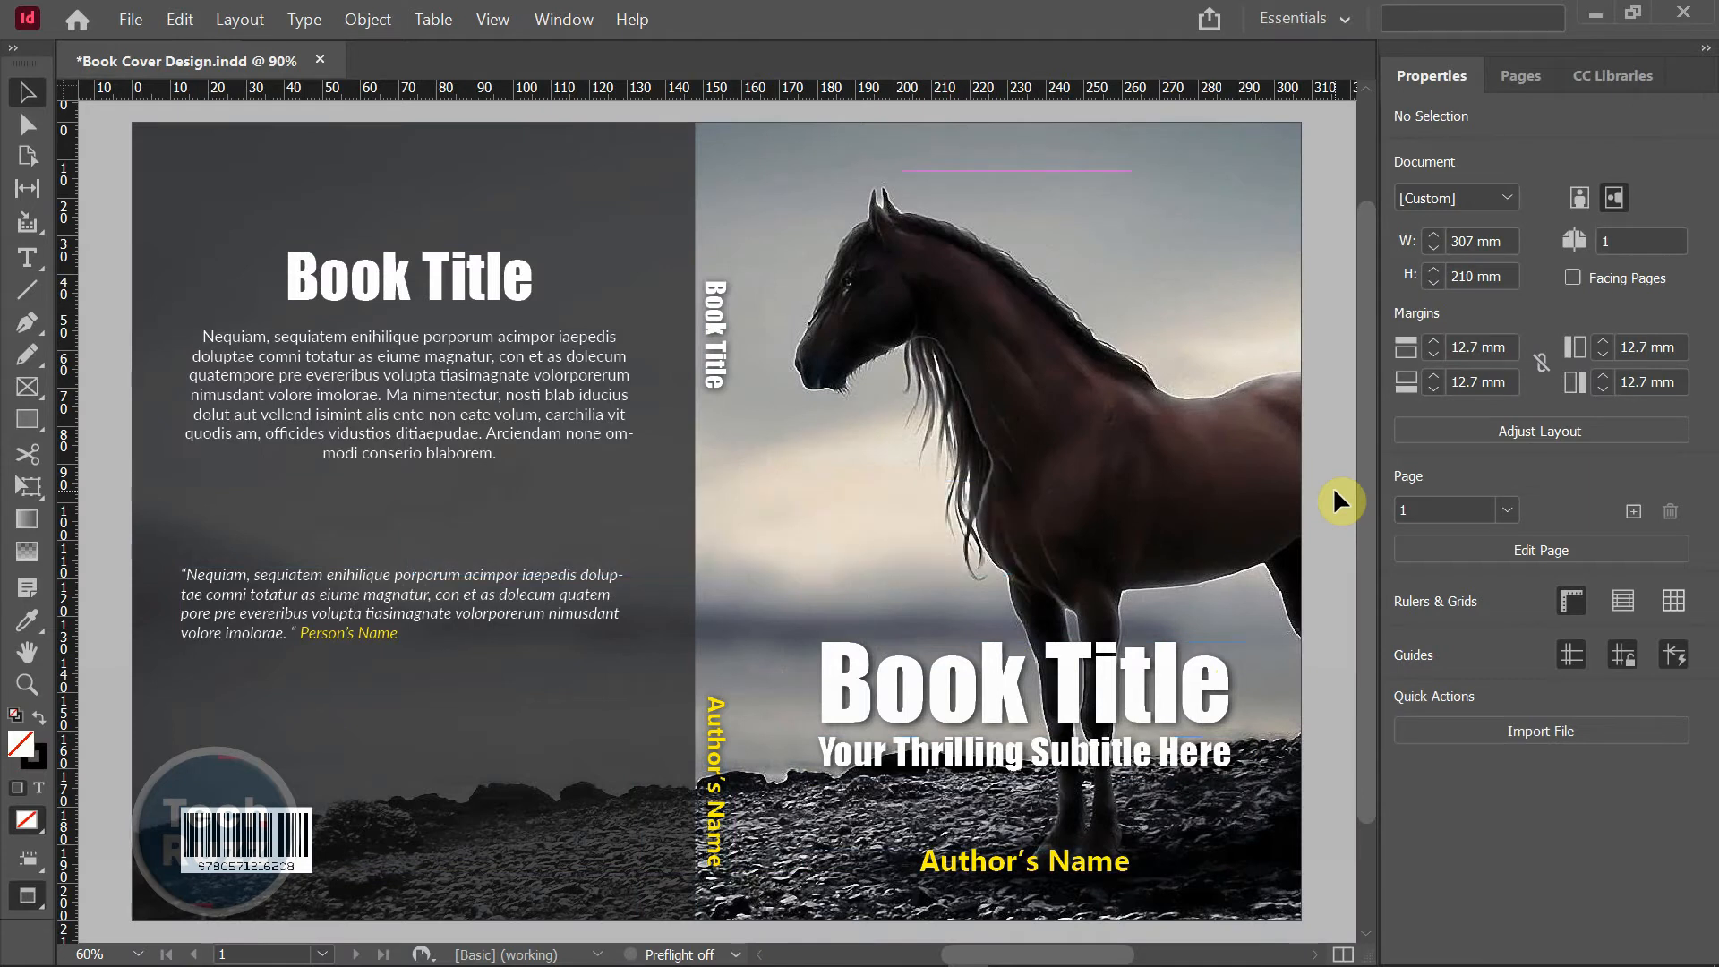
{"action": "key", "text": "w"}
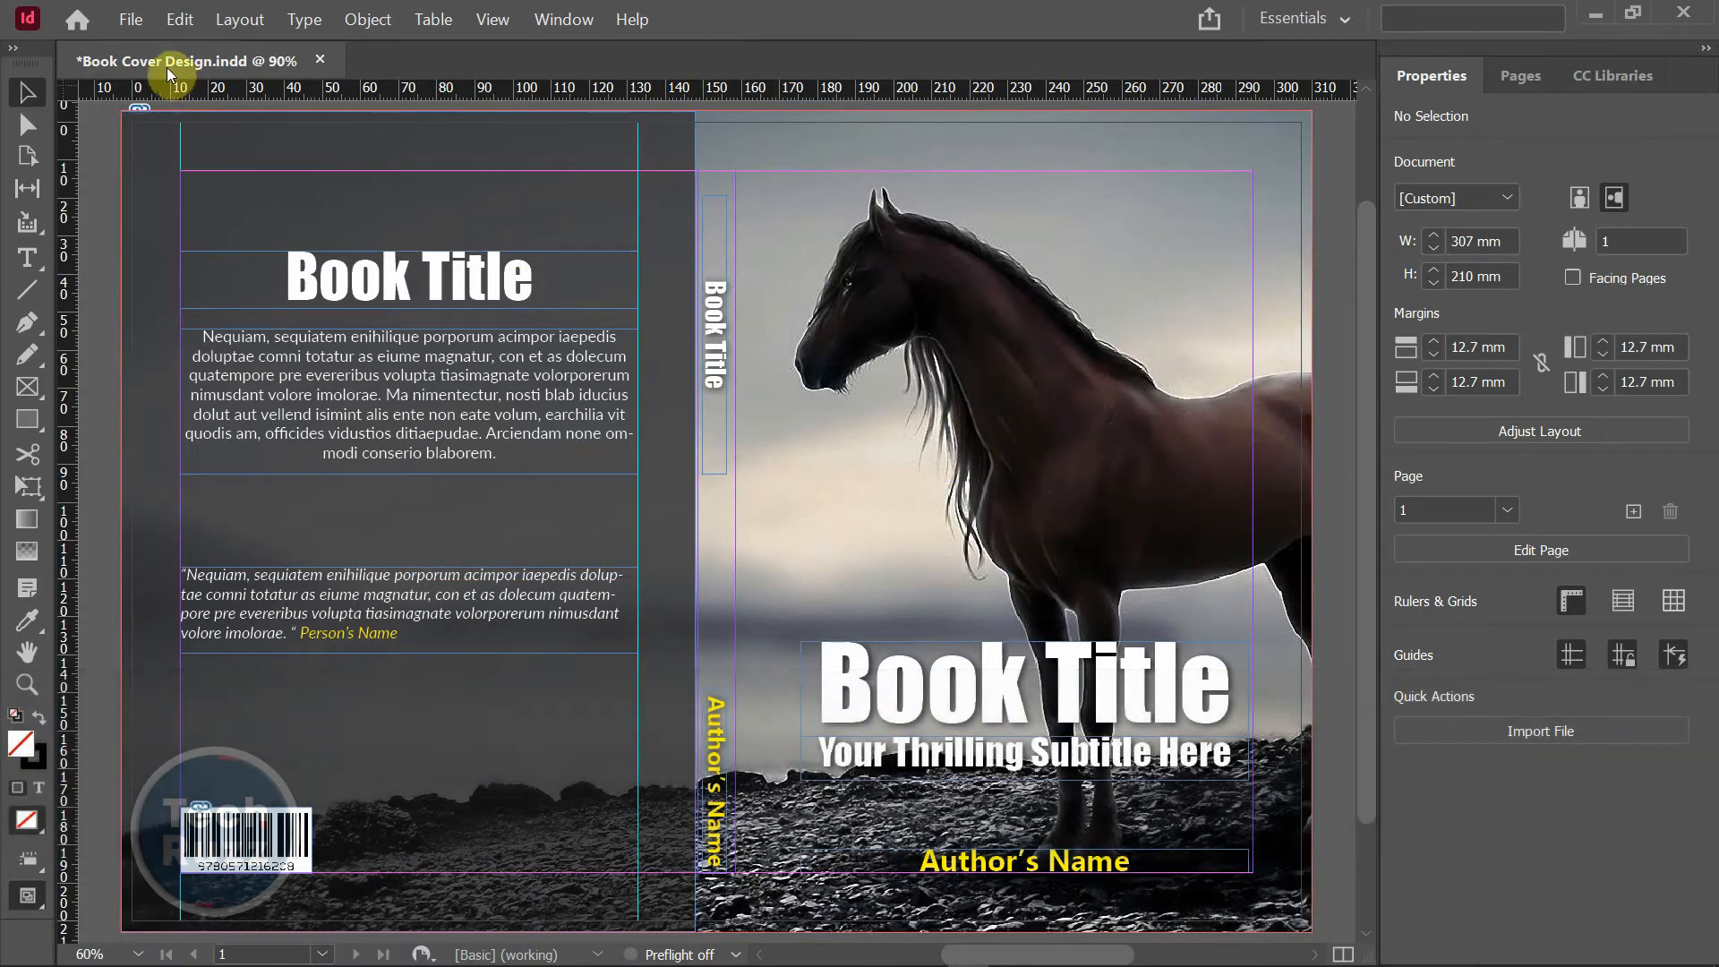
- Start exporting the cover as an Adobe PDF (Print) file named Book Cover Design in the BOOK DESIGN folder
{"action": "left_click", "coordinate": [131, 20]}
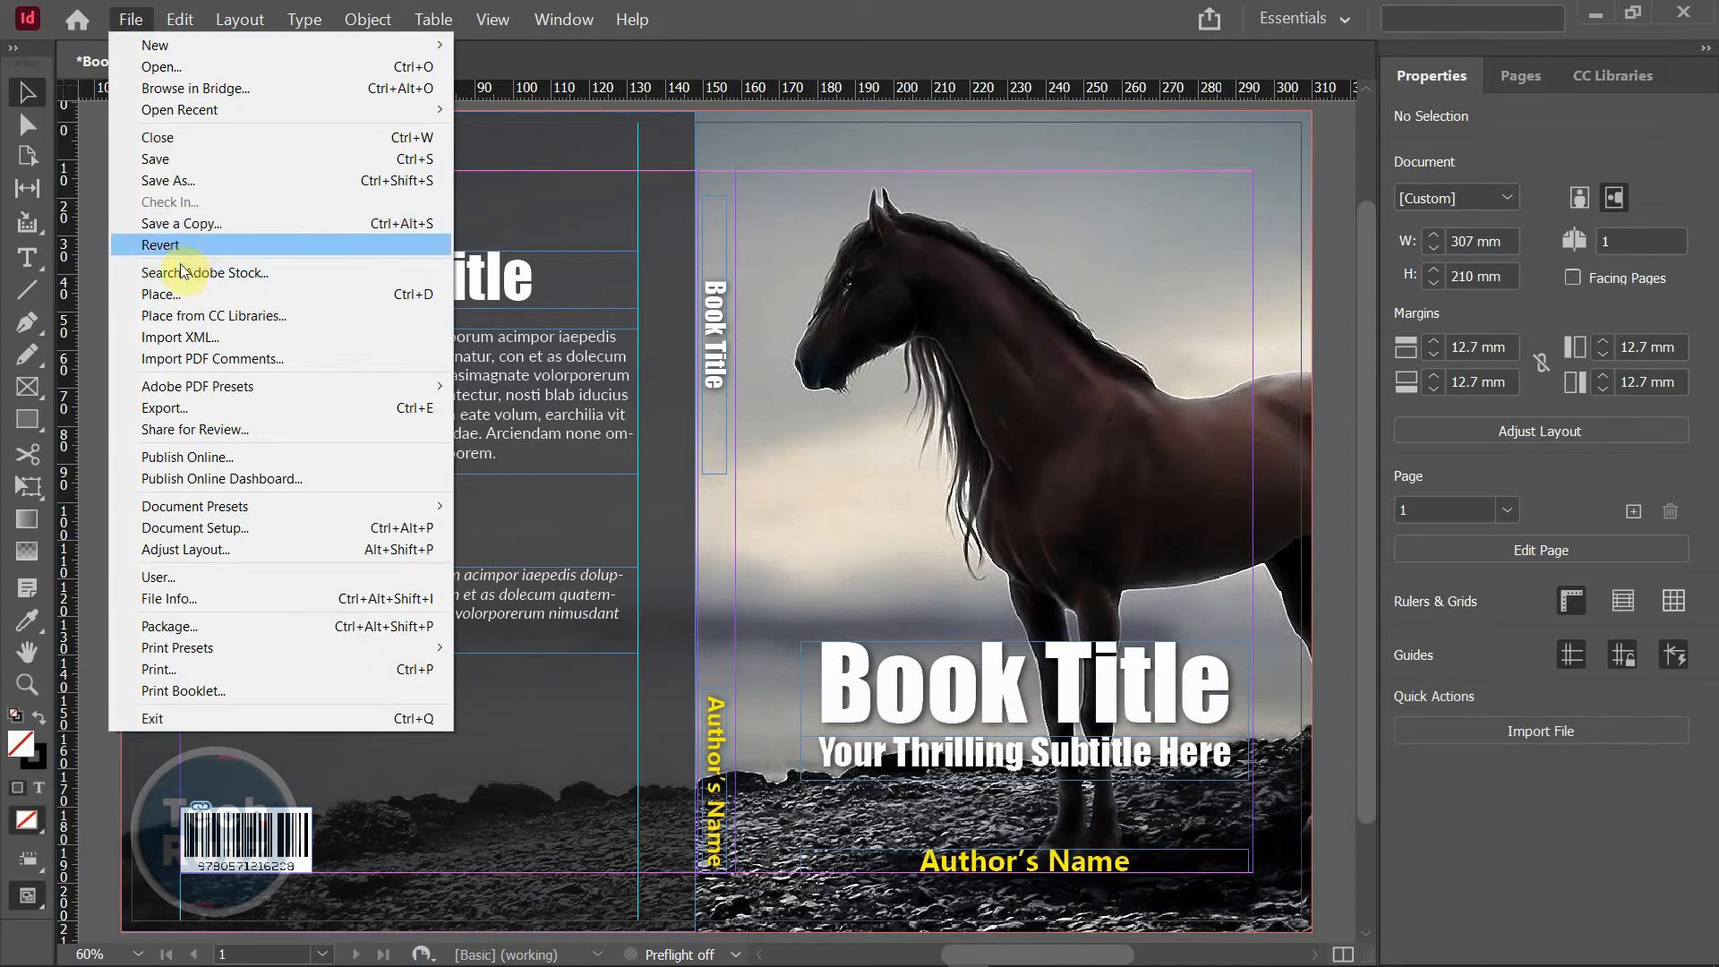
{"action": "left_click", "coordinate": [192, 411]}
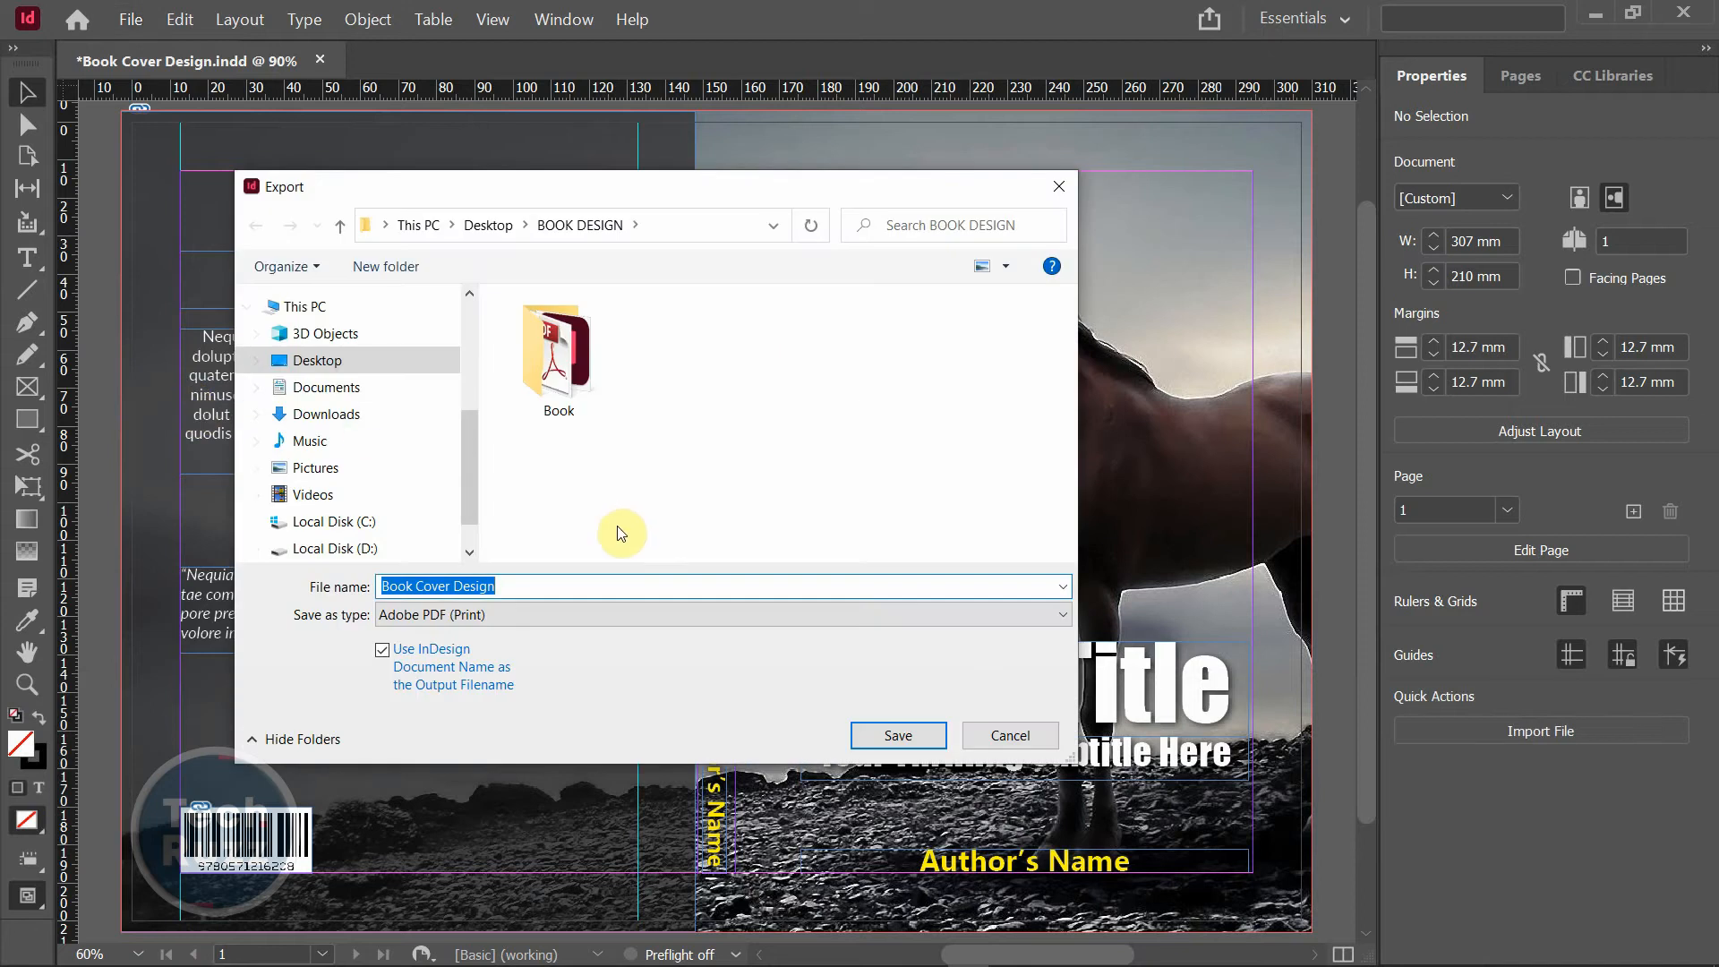
{"action": "left_click", "coordinate": [453, 616]}
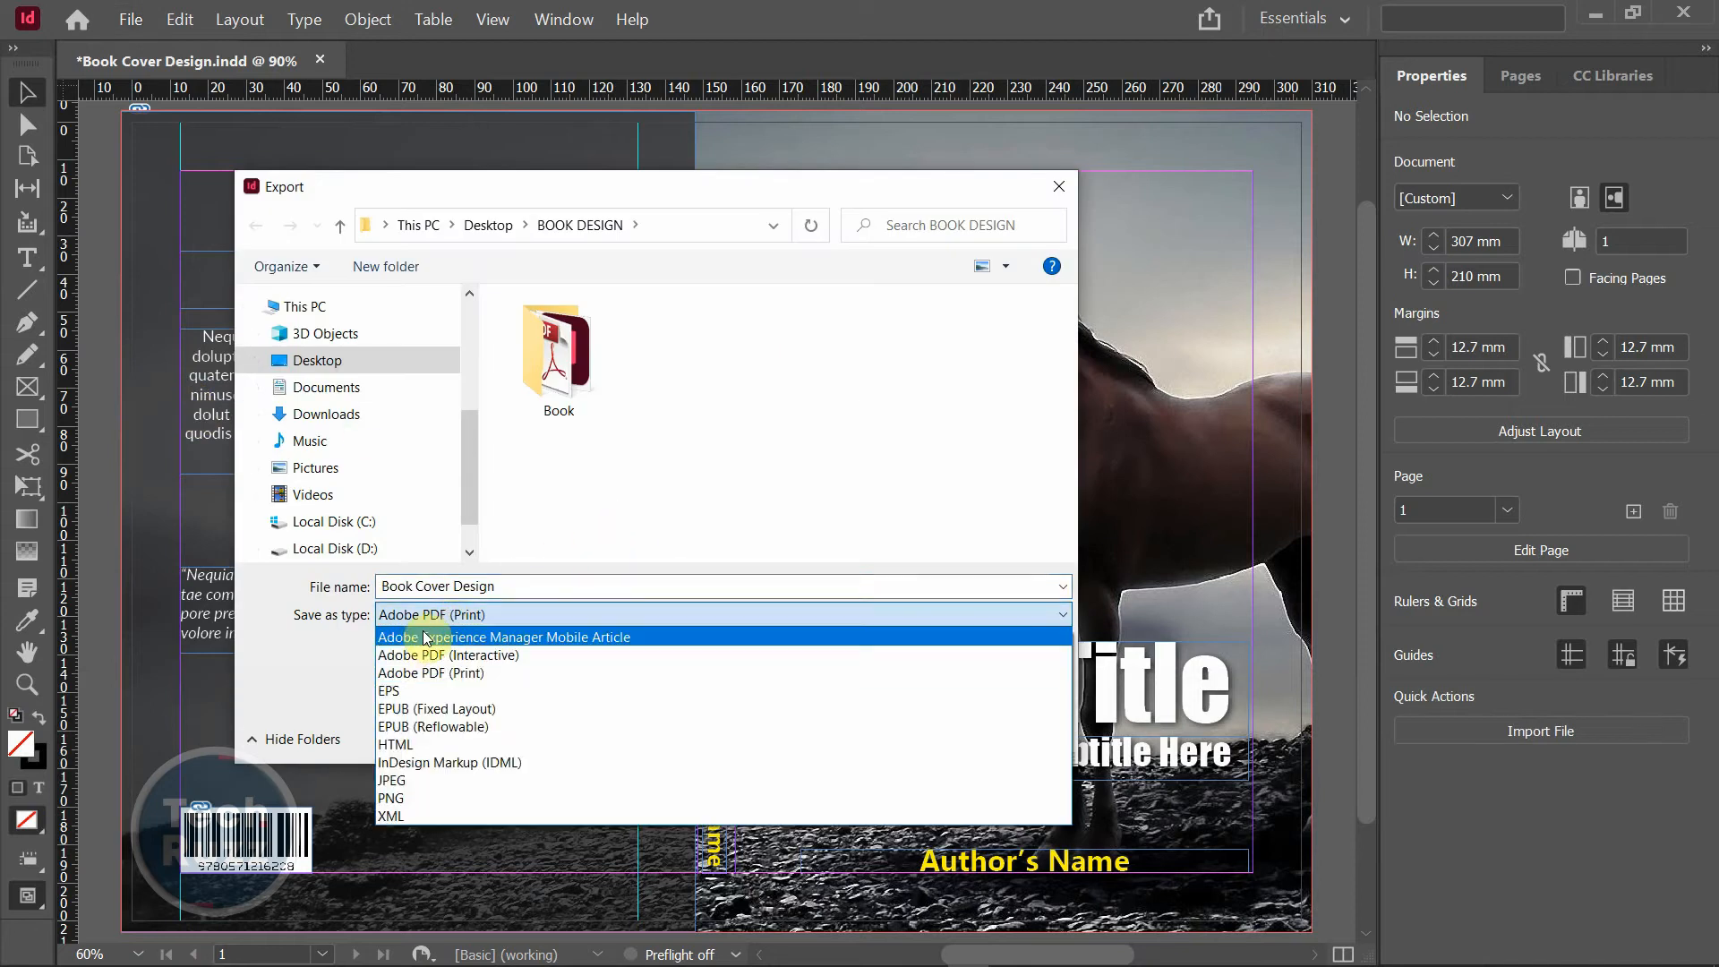
{"action": "left_click", "coordinate": [482, 674]}
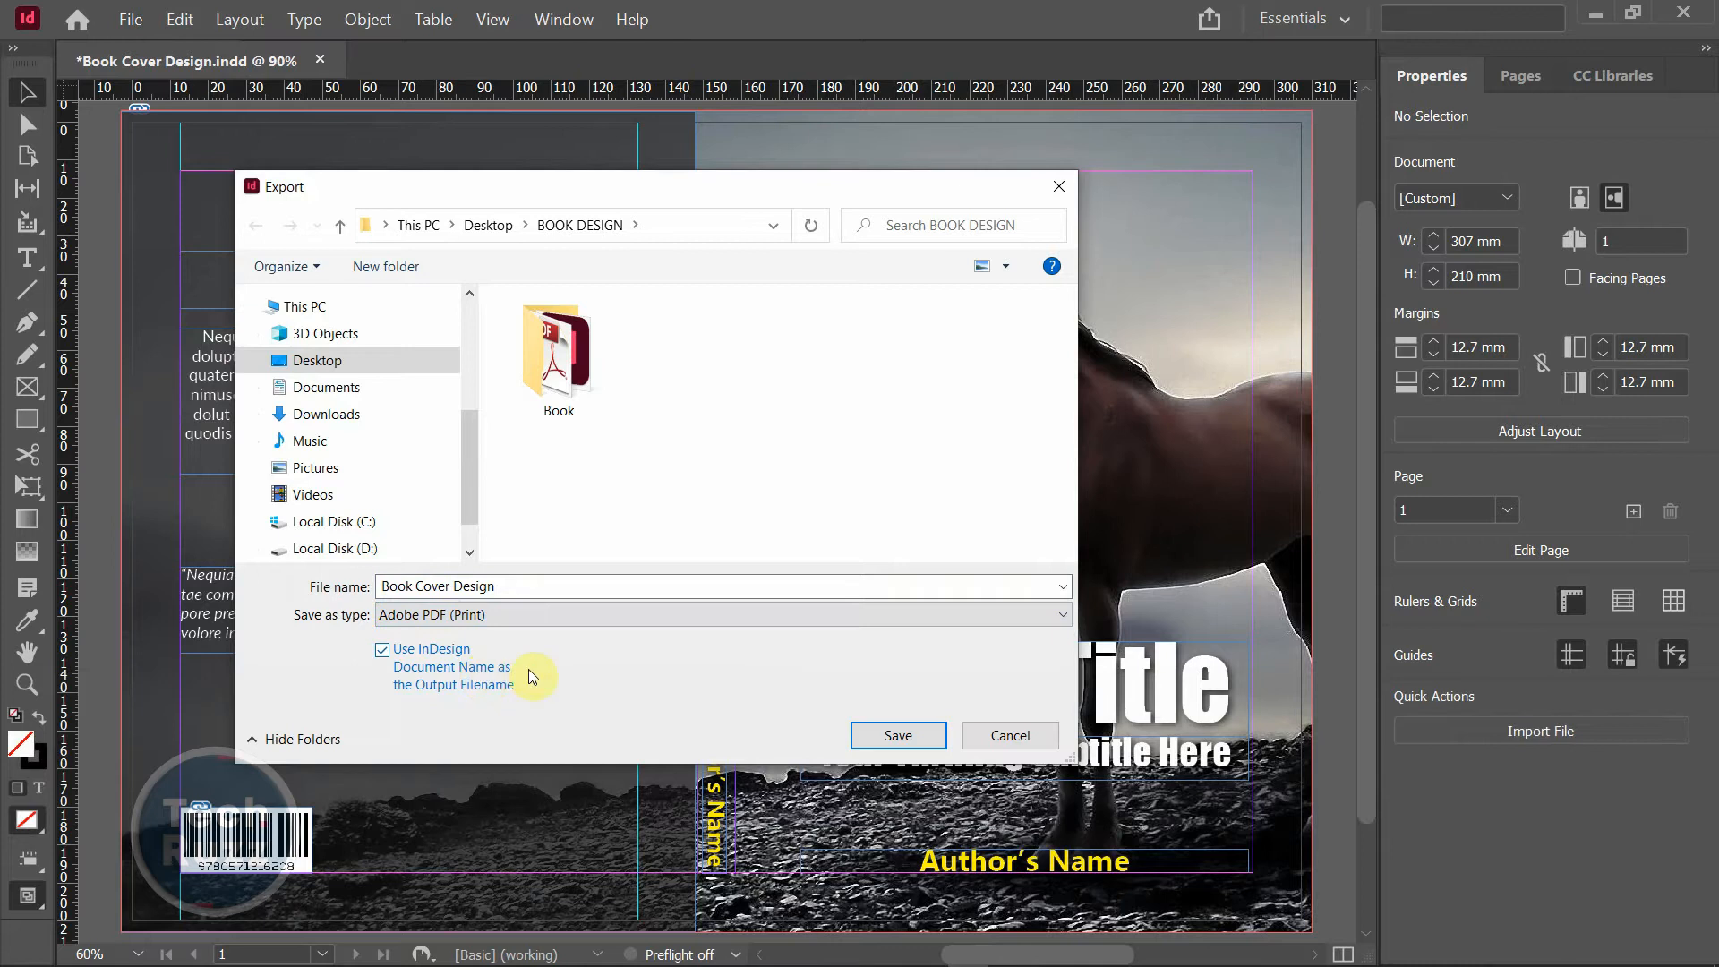
{"action": "left_click", "coordinate": [898, 735]}
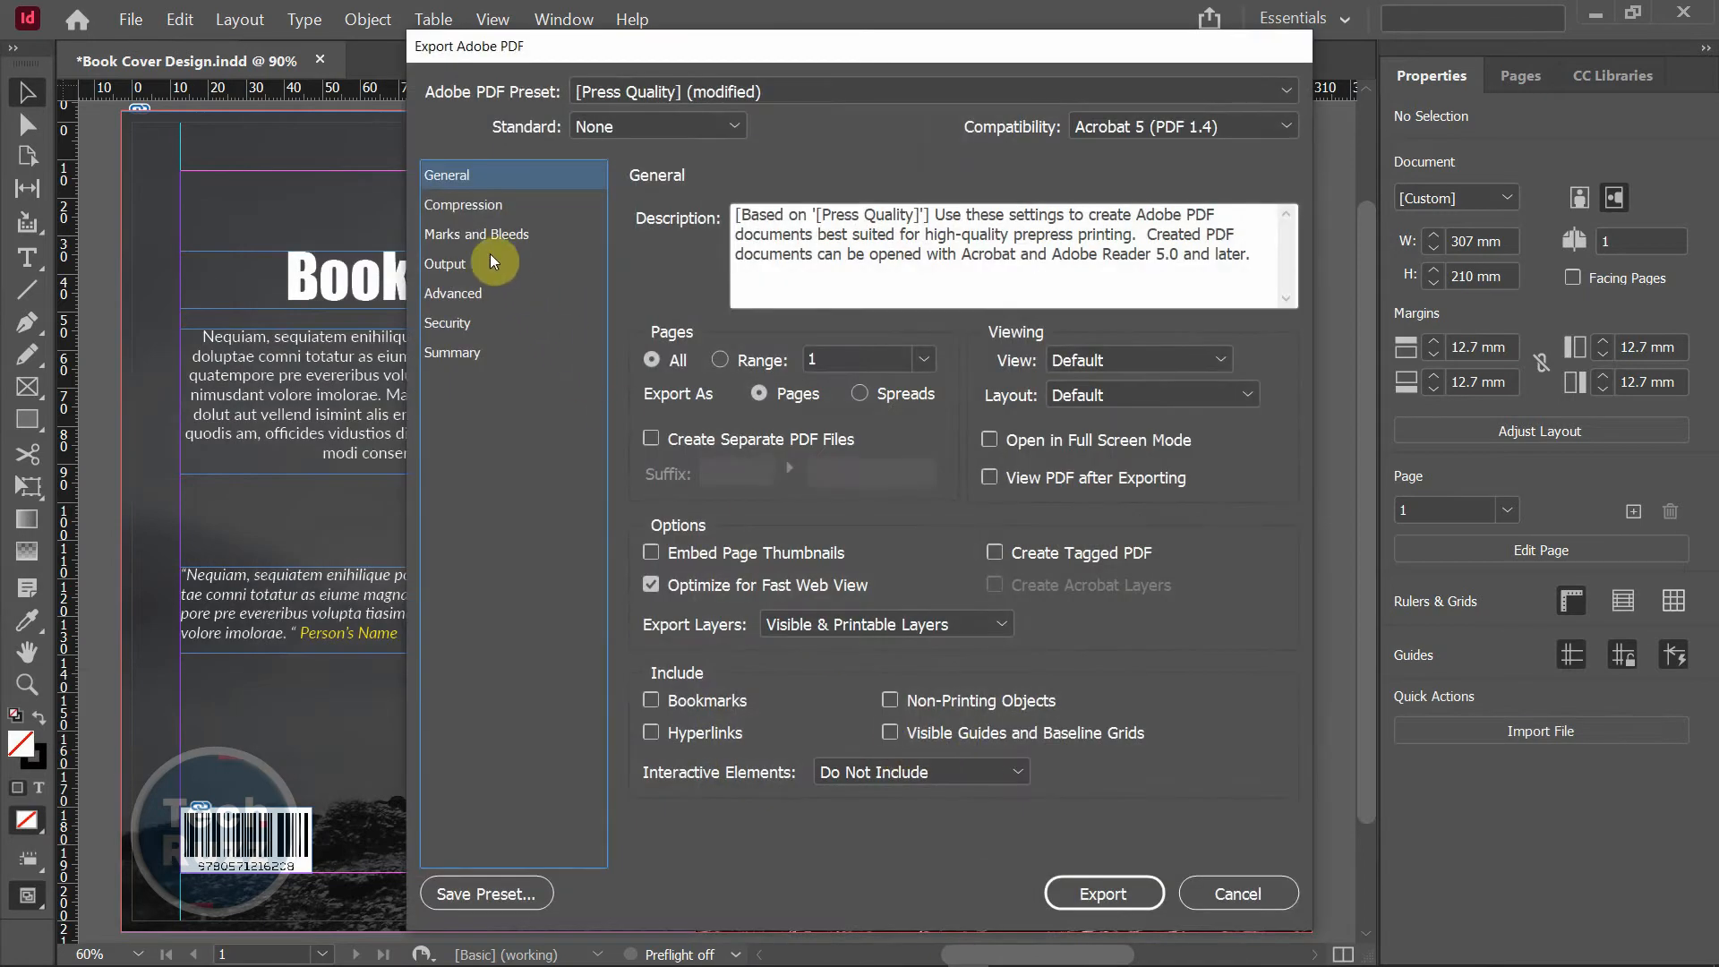
- Make the PDF use the document bleed settings, comparing with the option off, and export Book Cover Design
{"action": "left_click", "coordinate": [515, 236]}
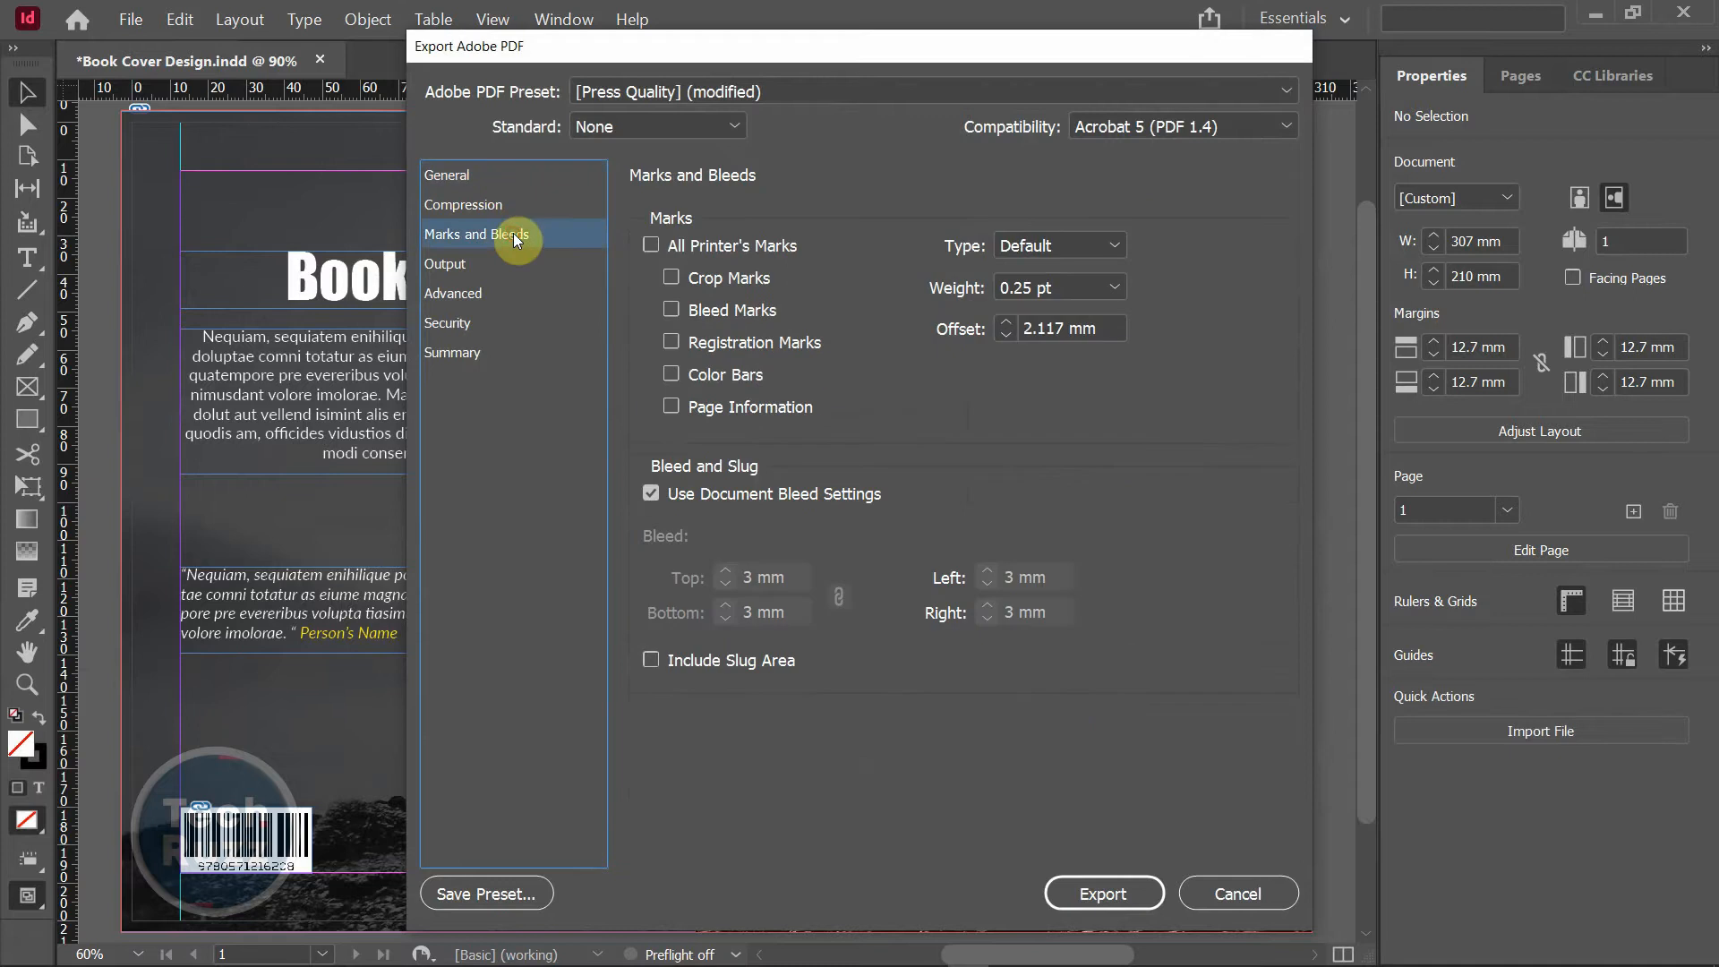
{"action": "left_click", "coordinate": [650, 495]}
{"action": "left_click", "coordinate": [650, 494]}
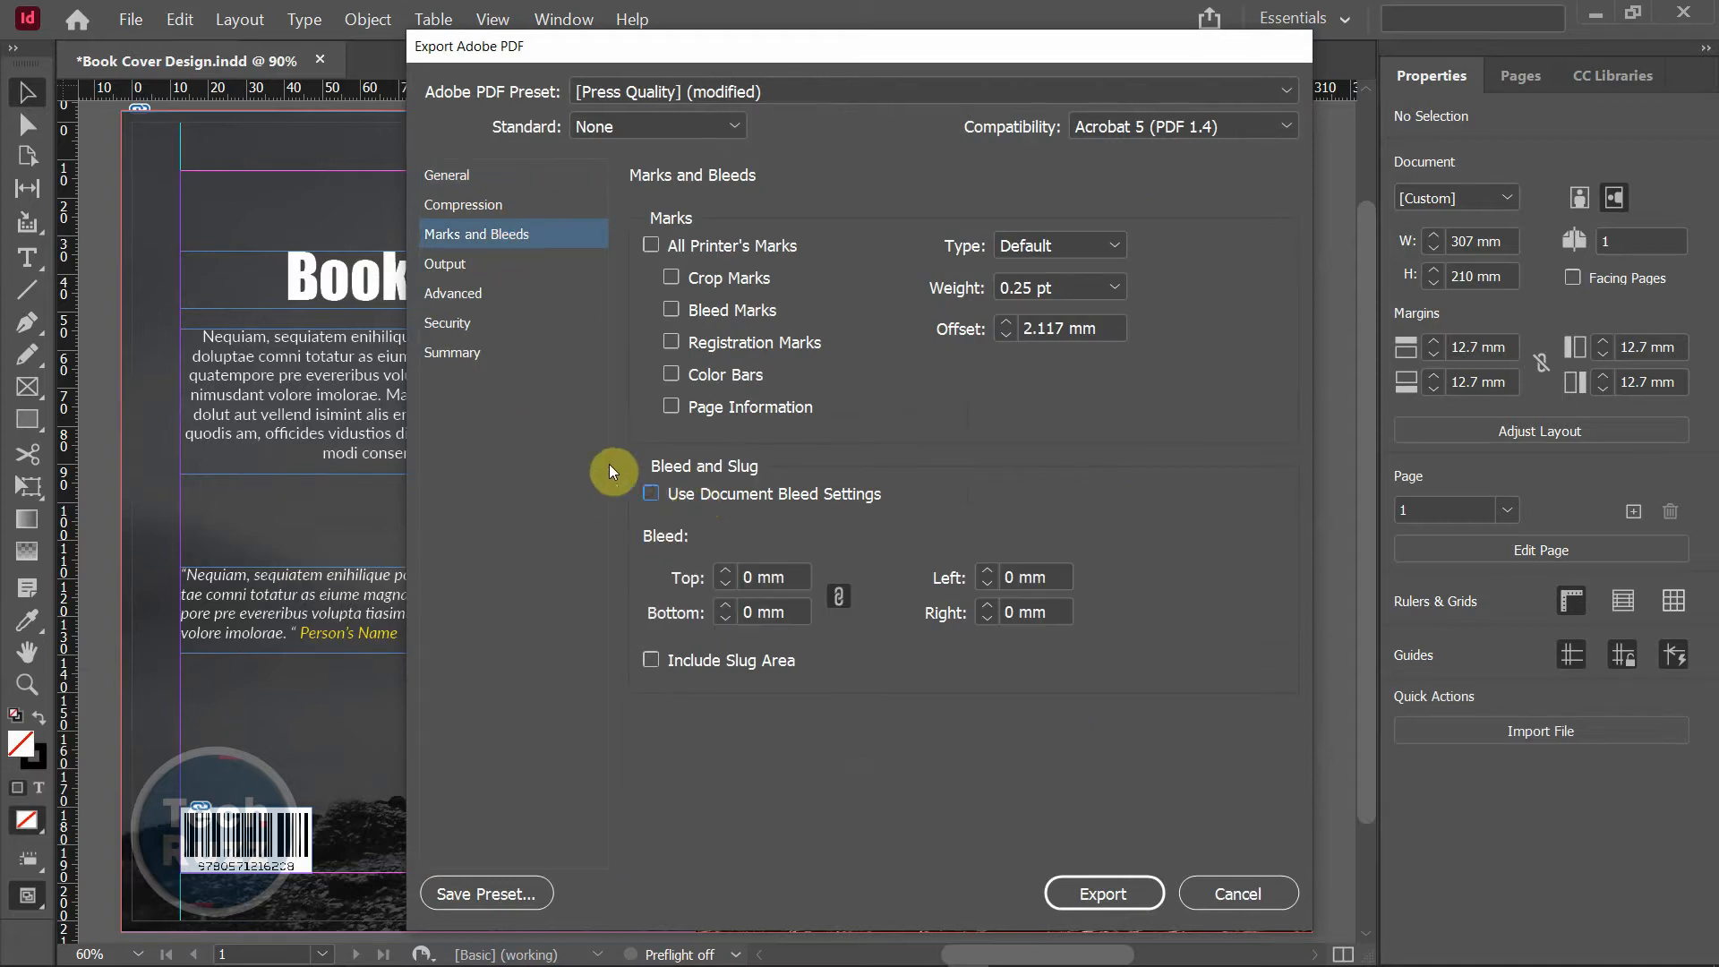
{"action": "left_click", "coordinate": [651, 495]}
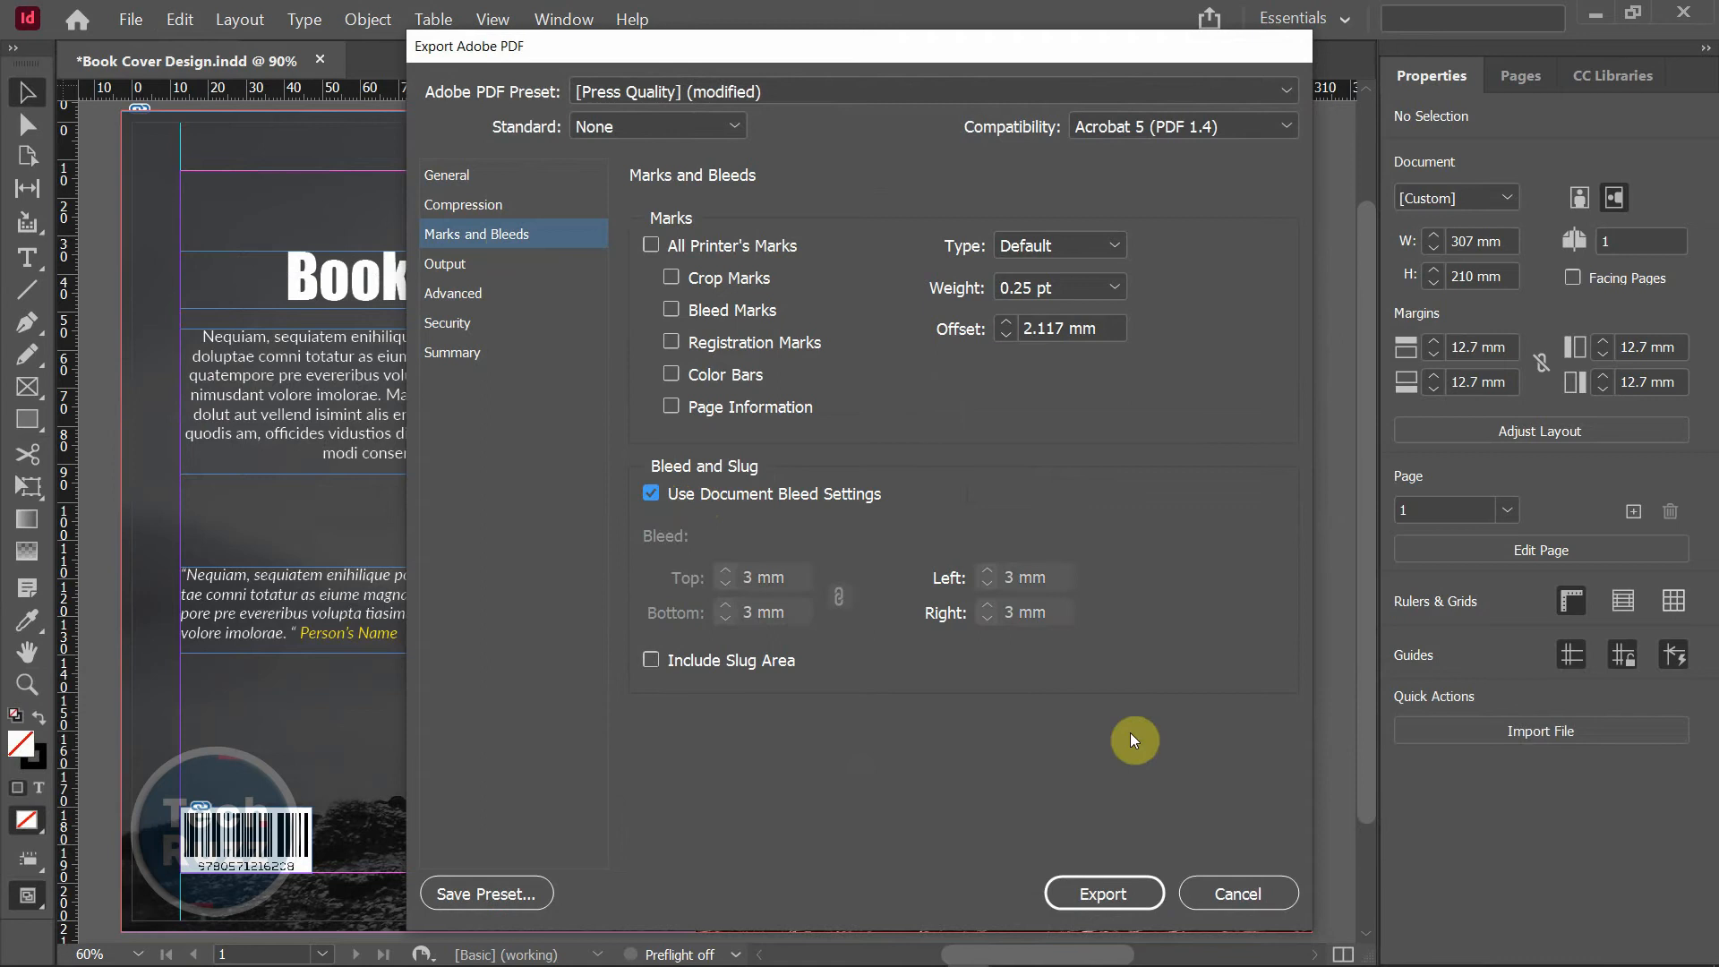
{"action": "left_click", "coordinate": [1139, 891]}
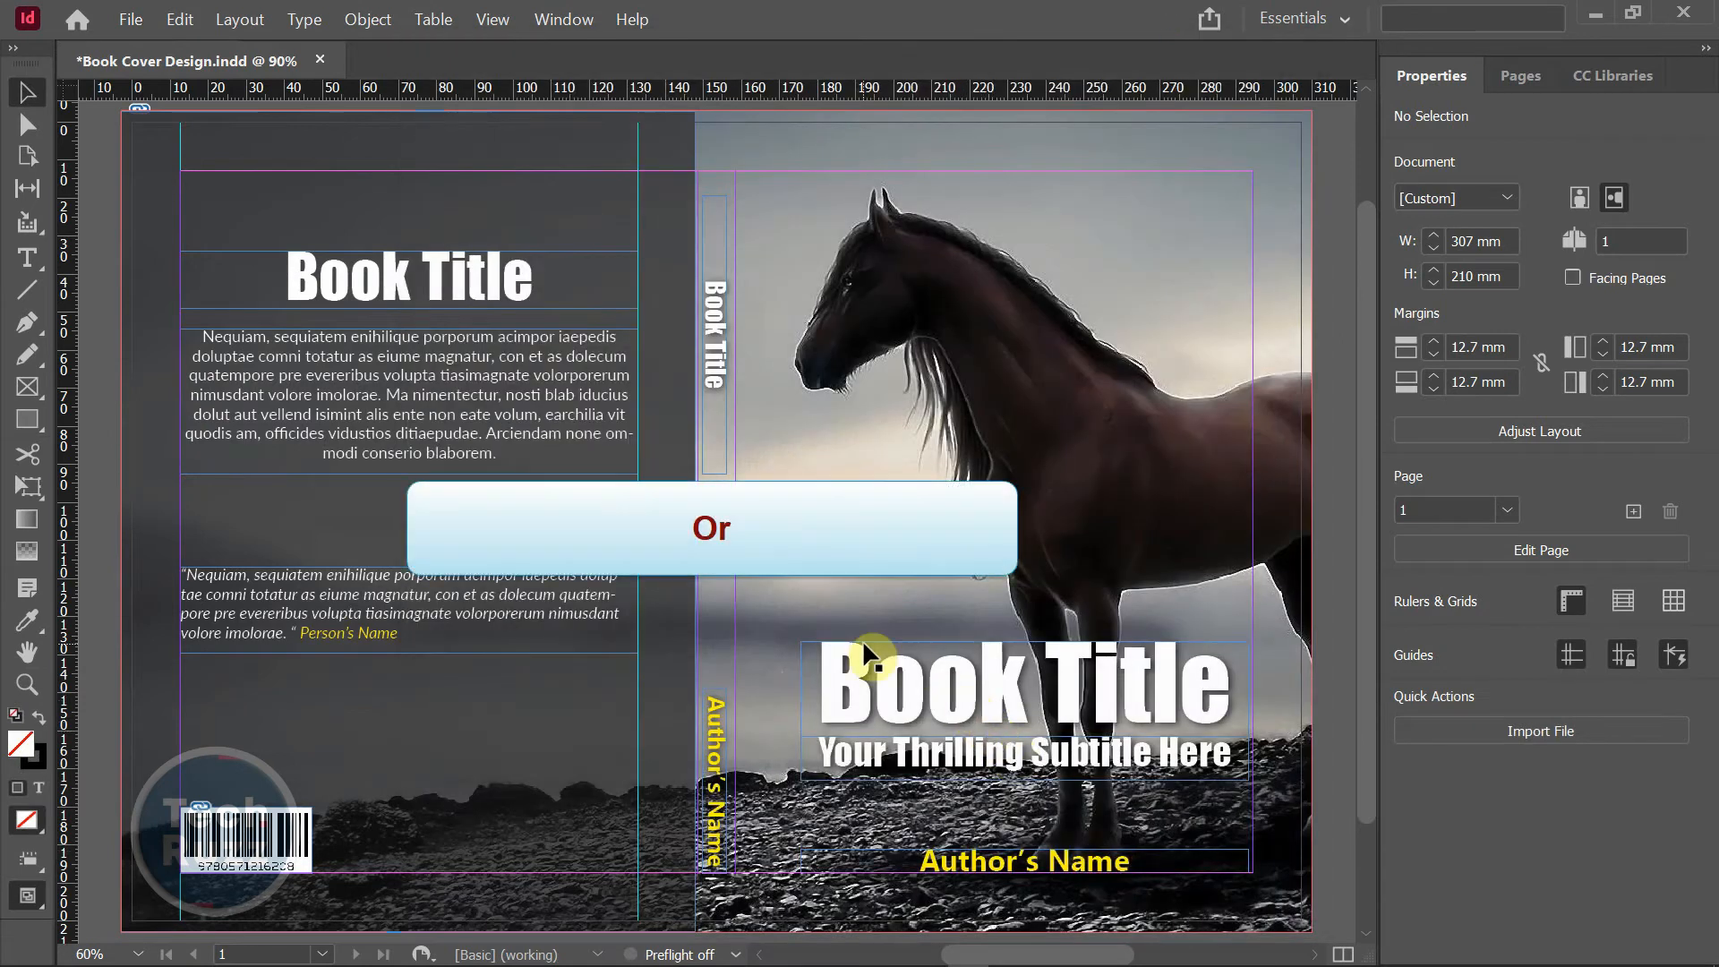
- Start a second PDF export with the Press Quality preset, naming the file Book Cover Design2 instead of replacing the existing PDF
{"action": "left_click", "coordinate": [131, 22]}
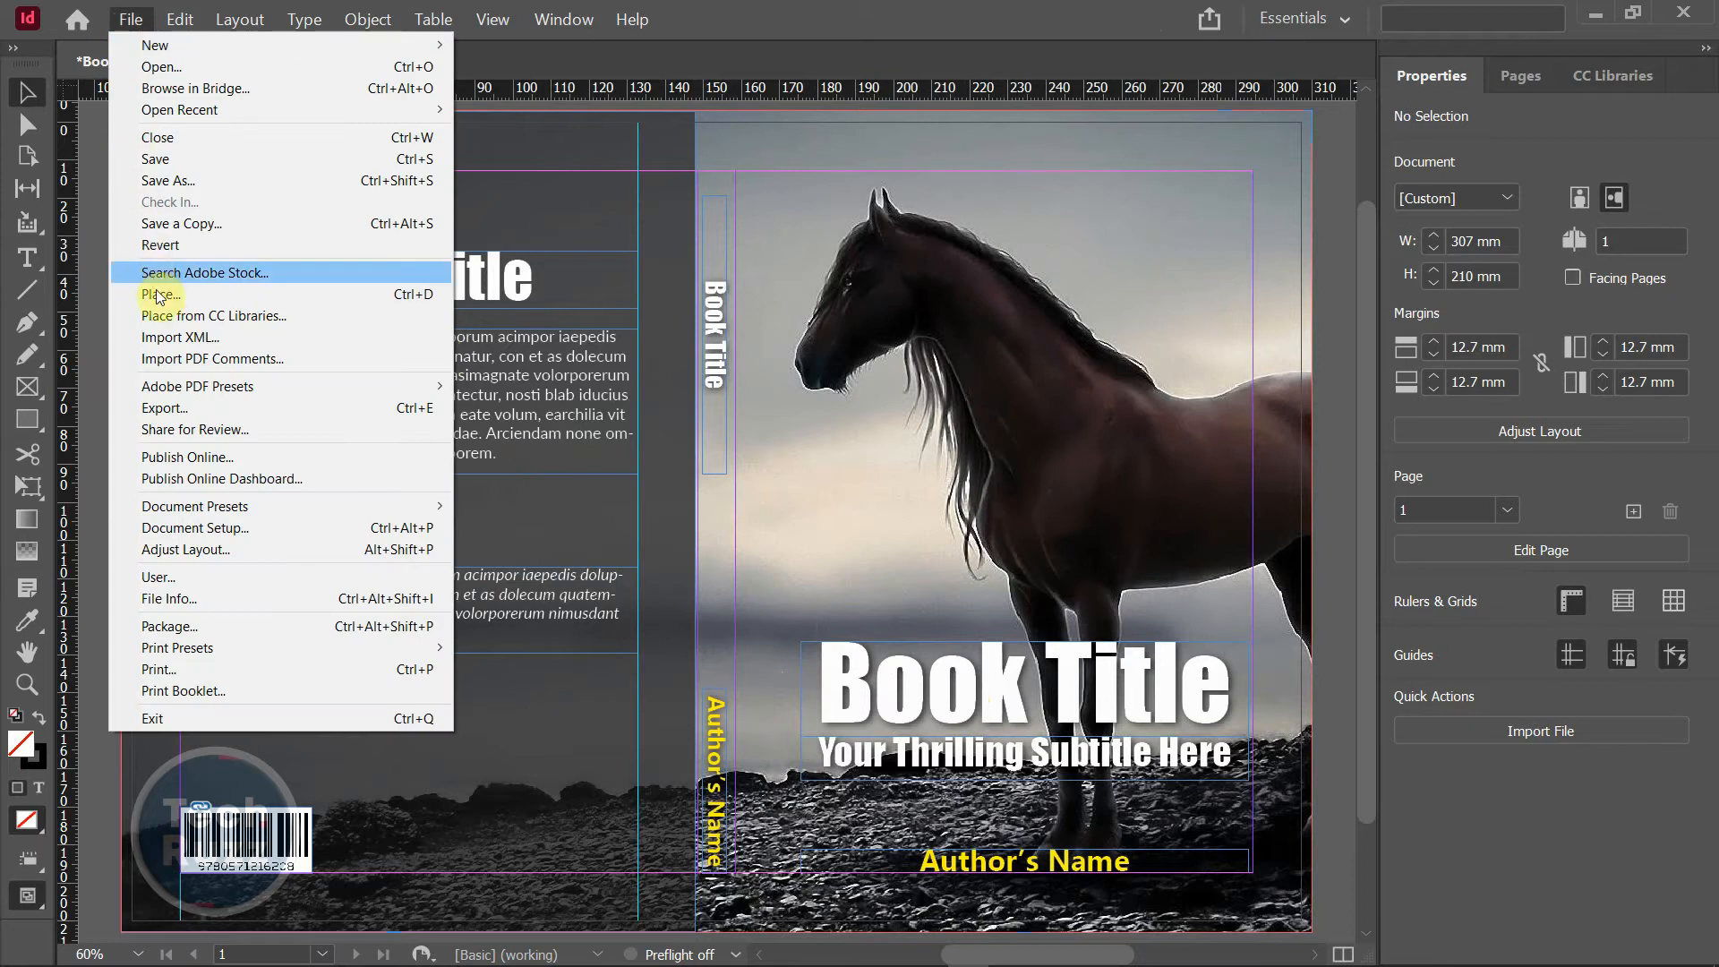
{"action": "mouse_move", "coordinate": [181, 387]}
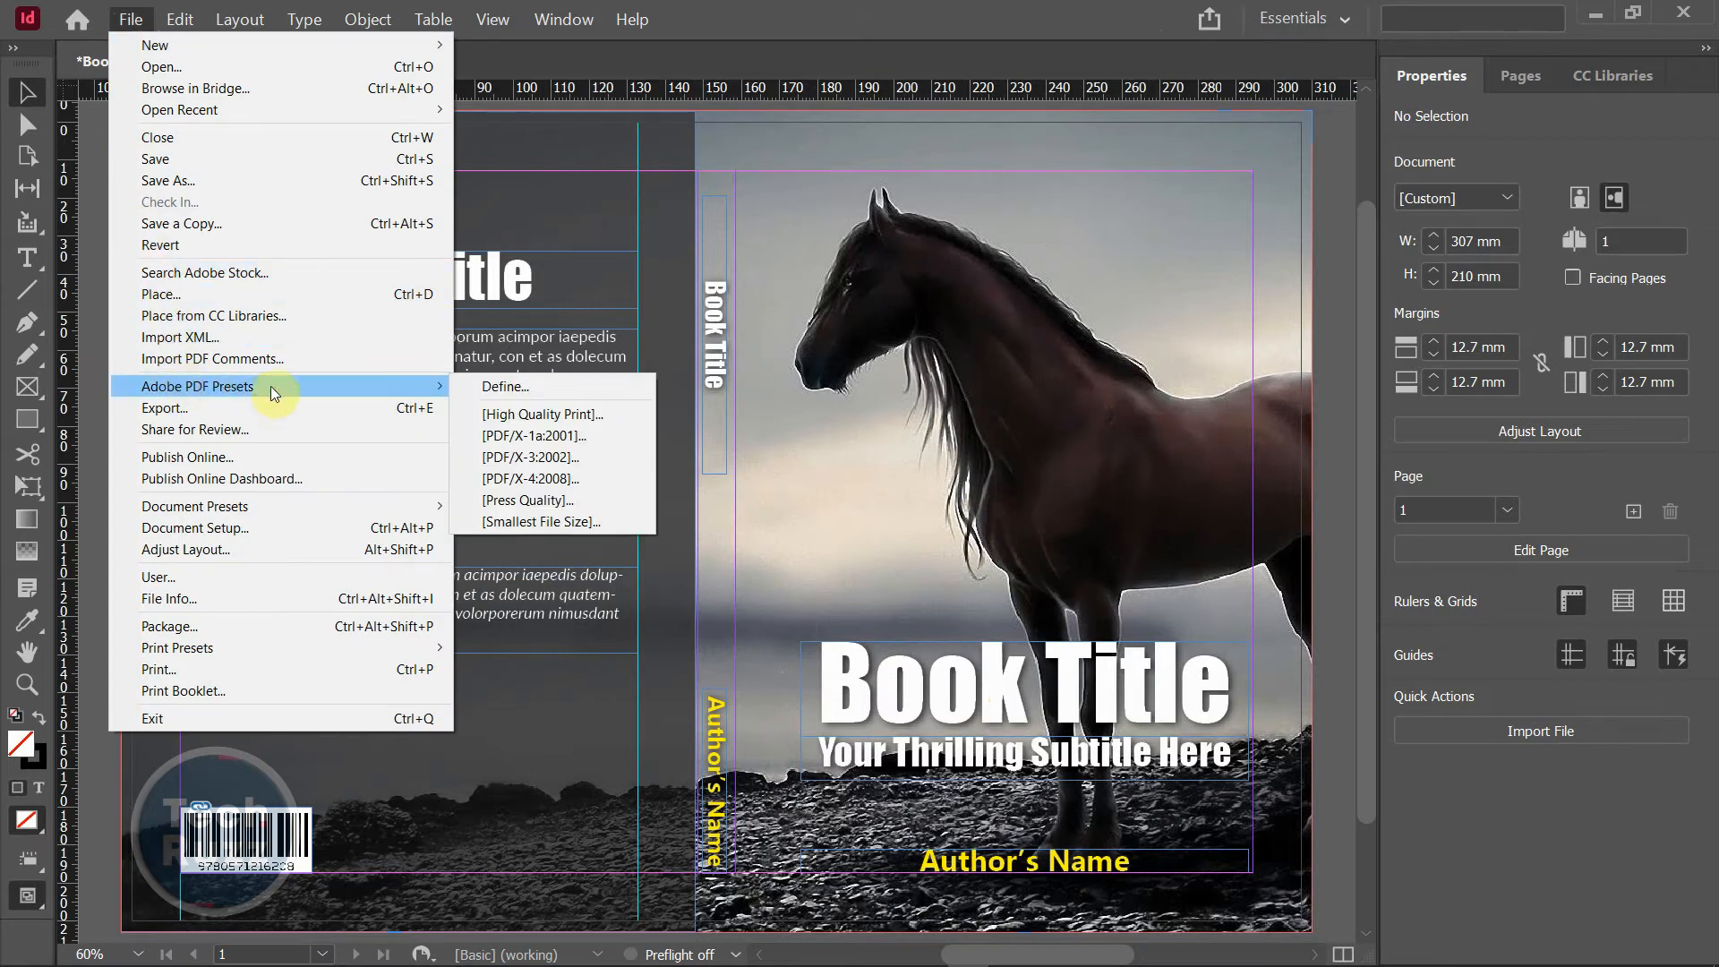
{"action": "left_click", "coordinate": [573, 504]}
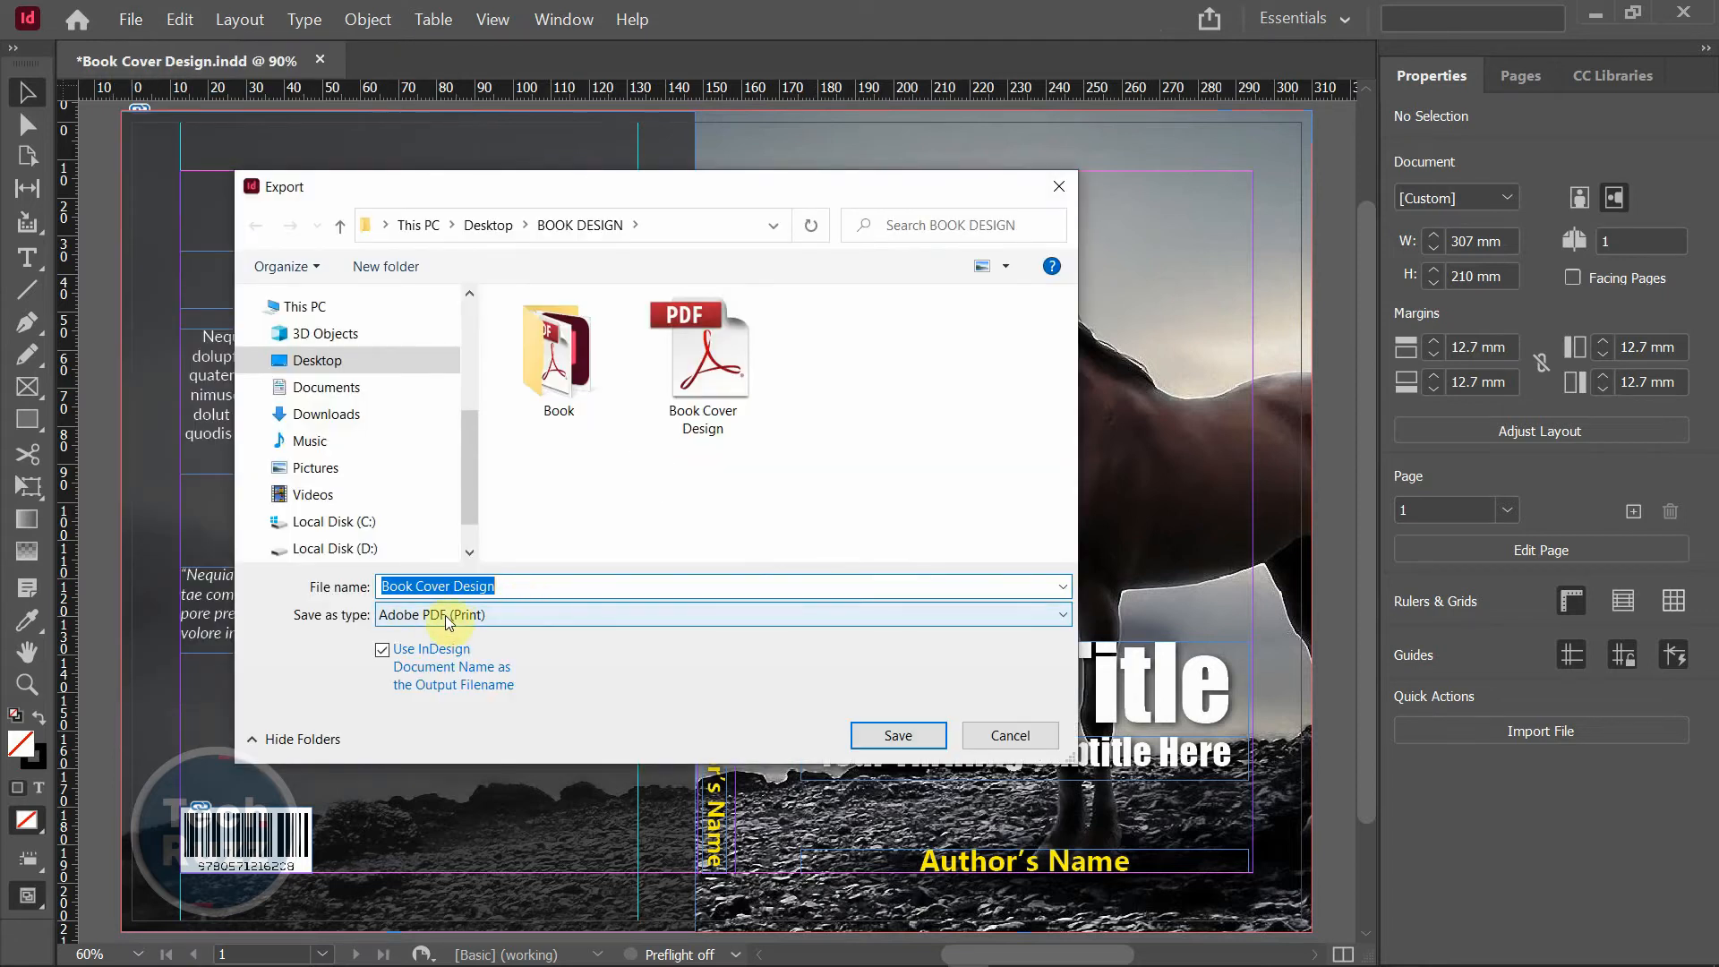
{"action": "left_click", "coordinate": [898, 736]}
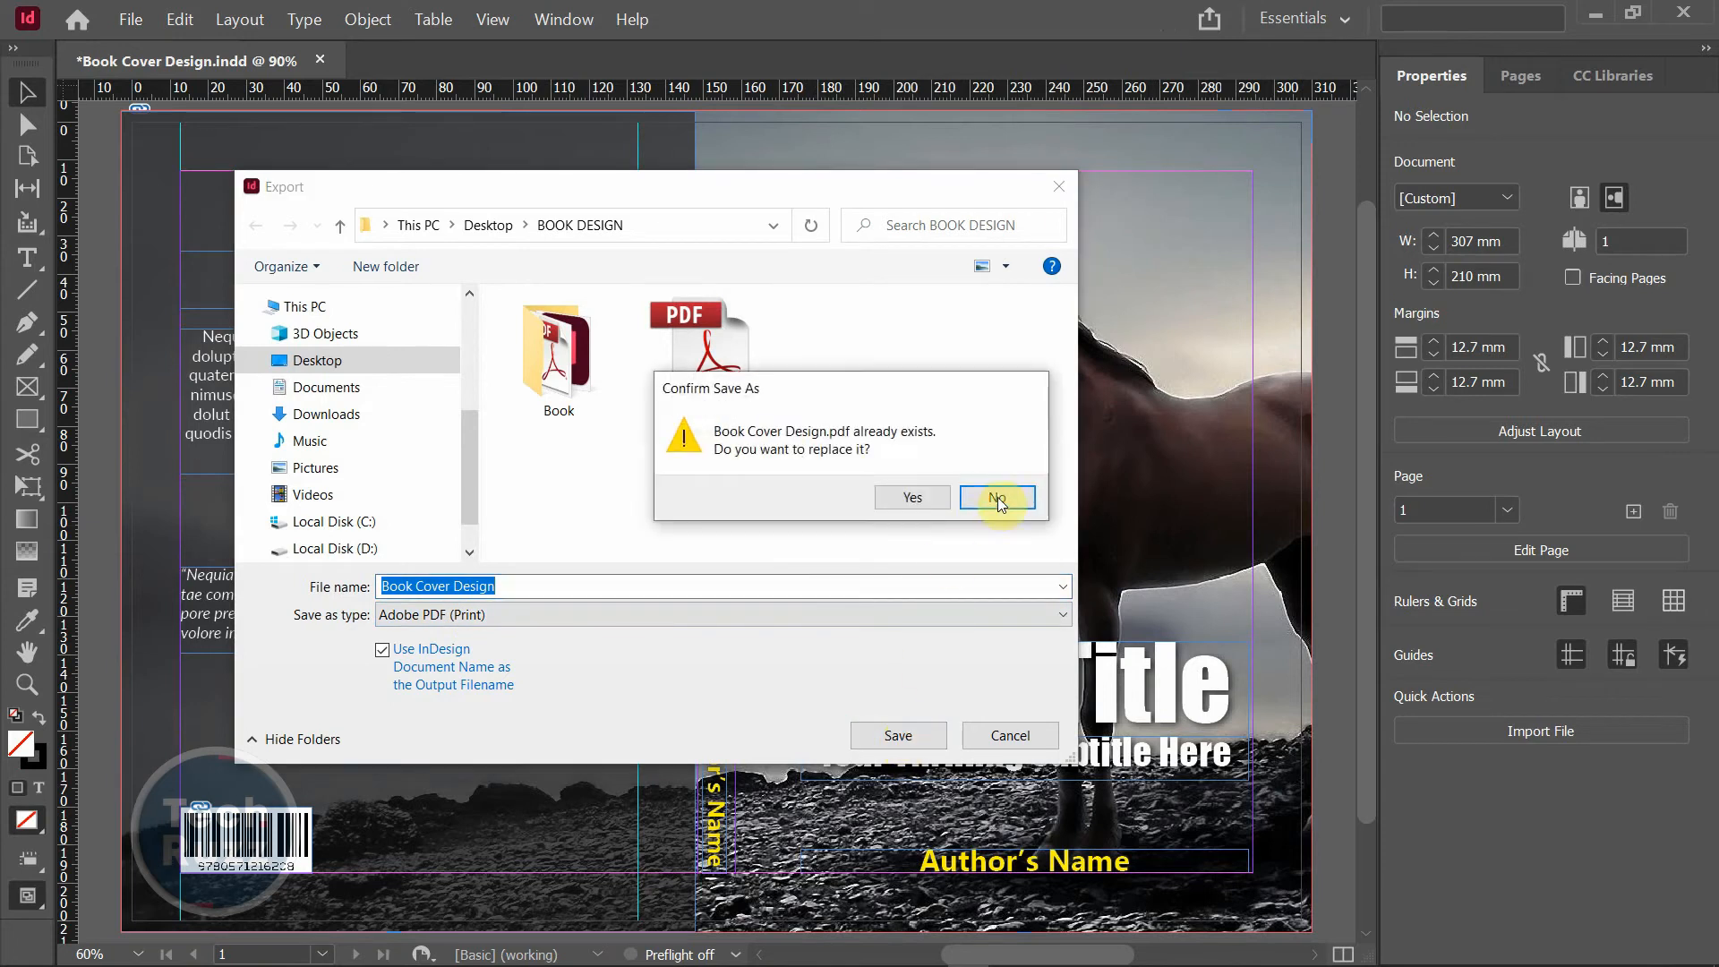
{"action": "left_click", "coordinate": [999, 499]}
{"action": "left_click", "coordinate": [536, 583]}
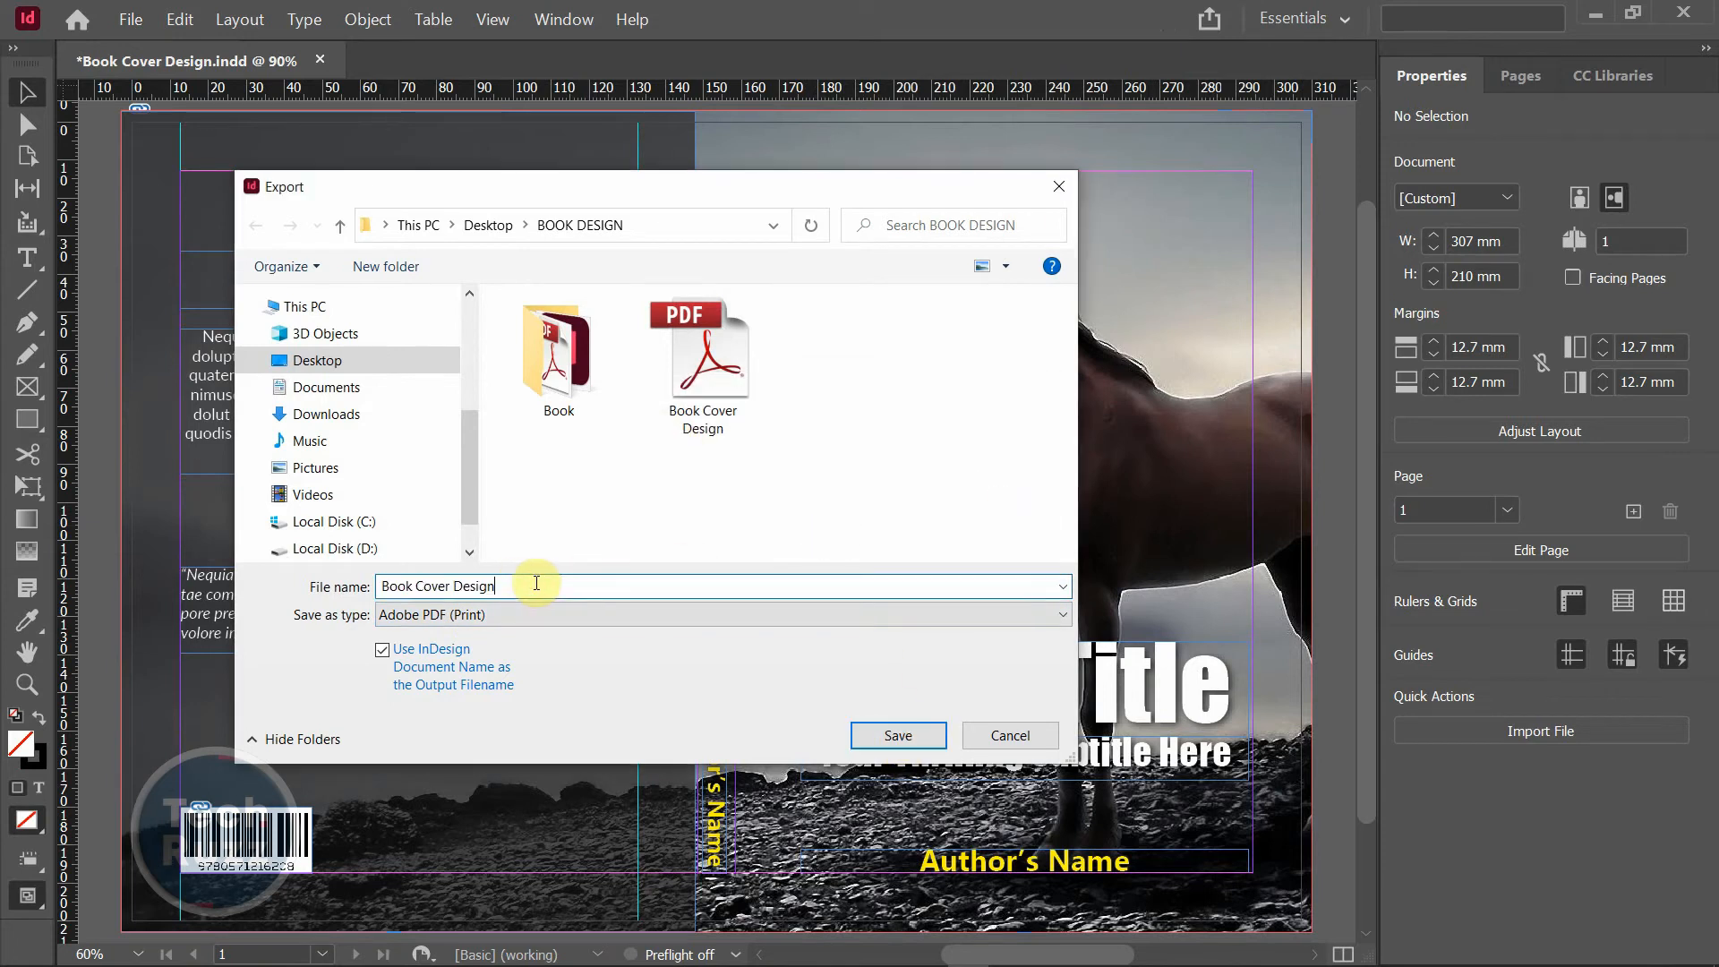
{"action": "type", "text": "2"}
{"action": "left_click", "coordinate": [898, 735]}
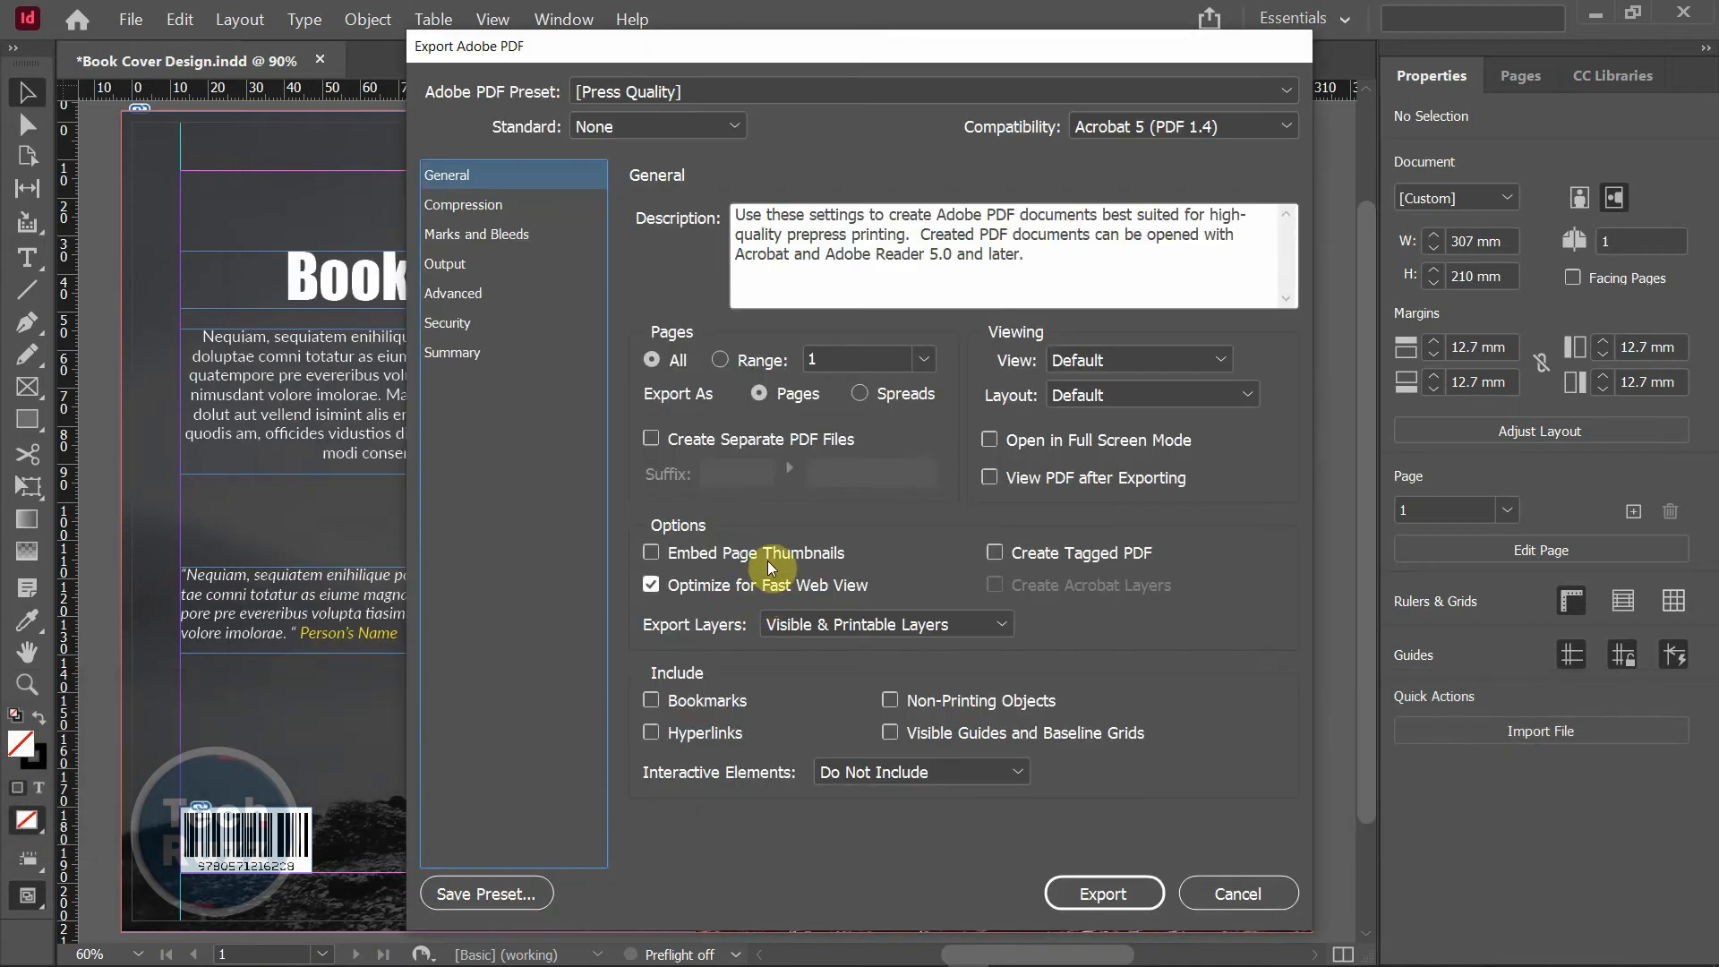
- Turn on the document bleed settings for Book Cover Design2 and export the PDF
{"action": "left_click", "coordinate": [470, 234]}
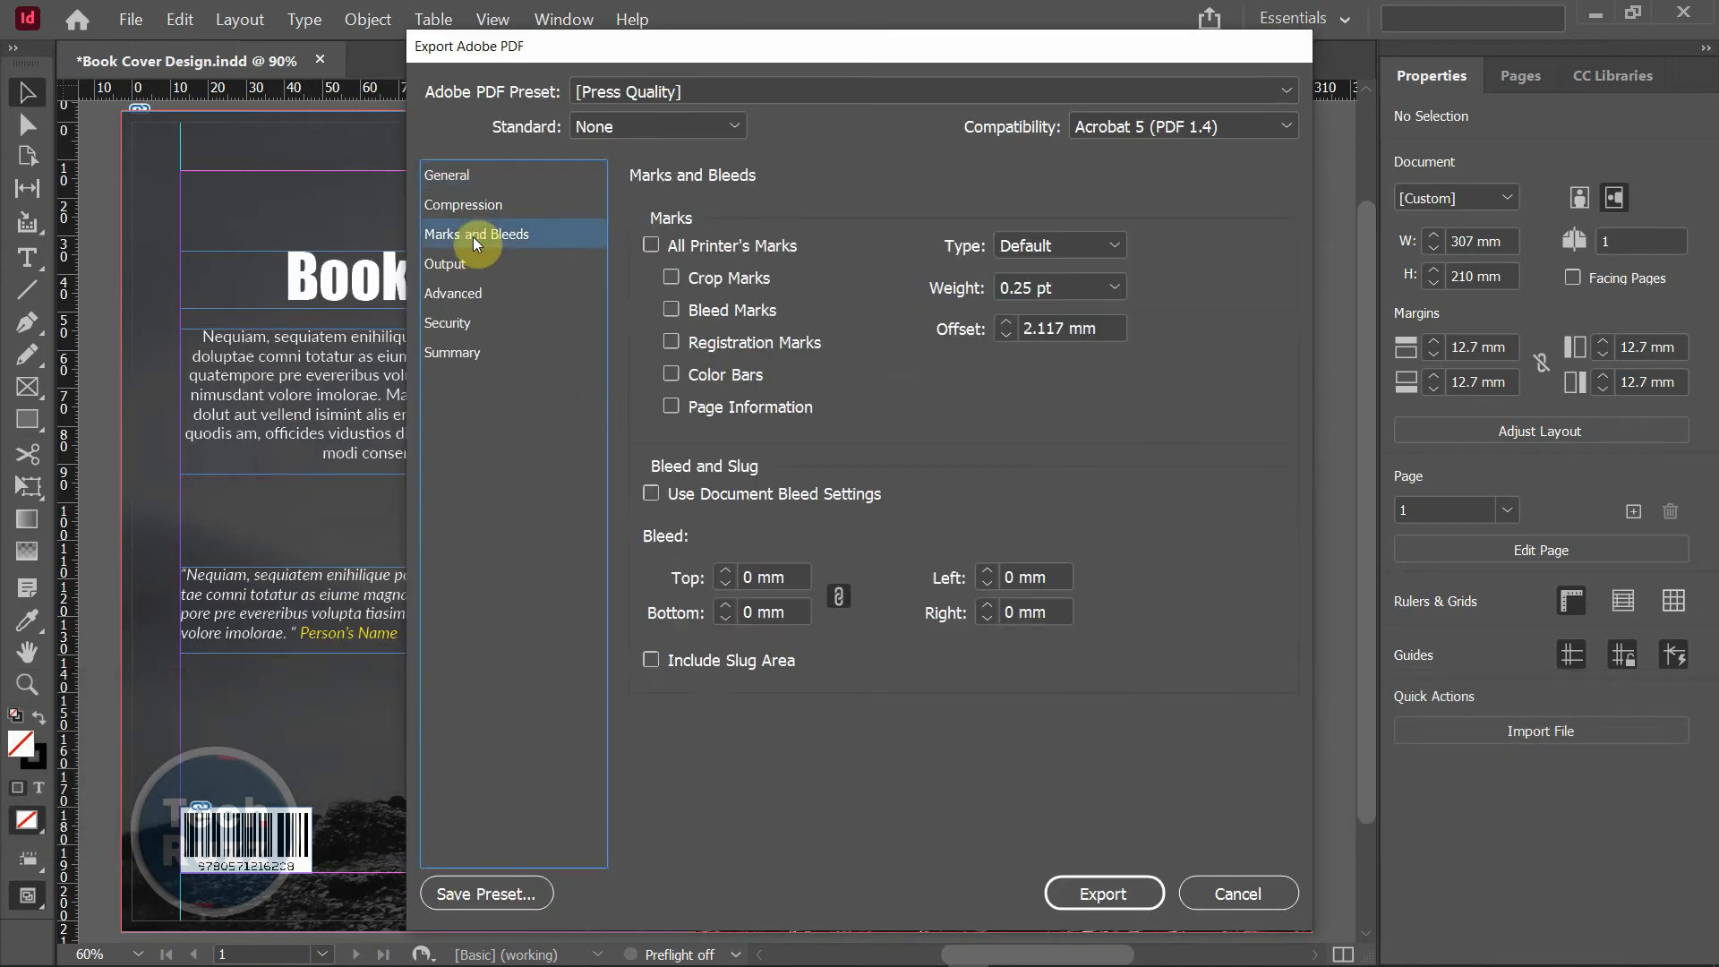
{"action": "left_click", "coordinate": [651, 495]}
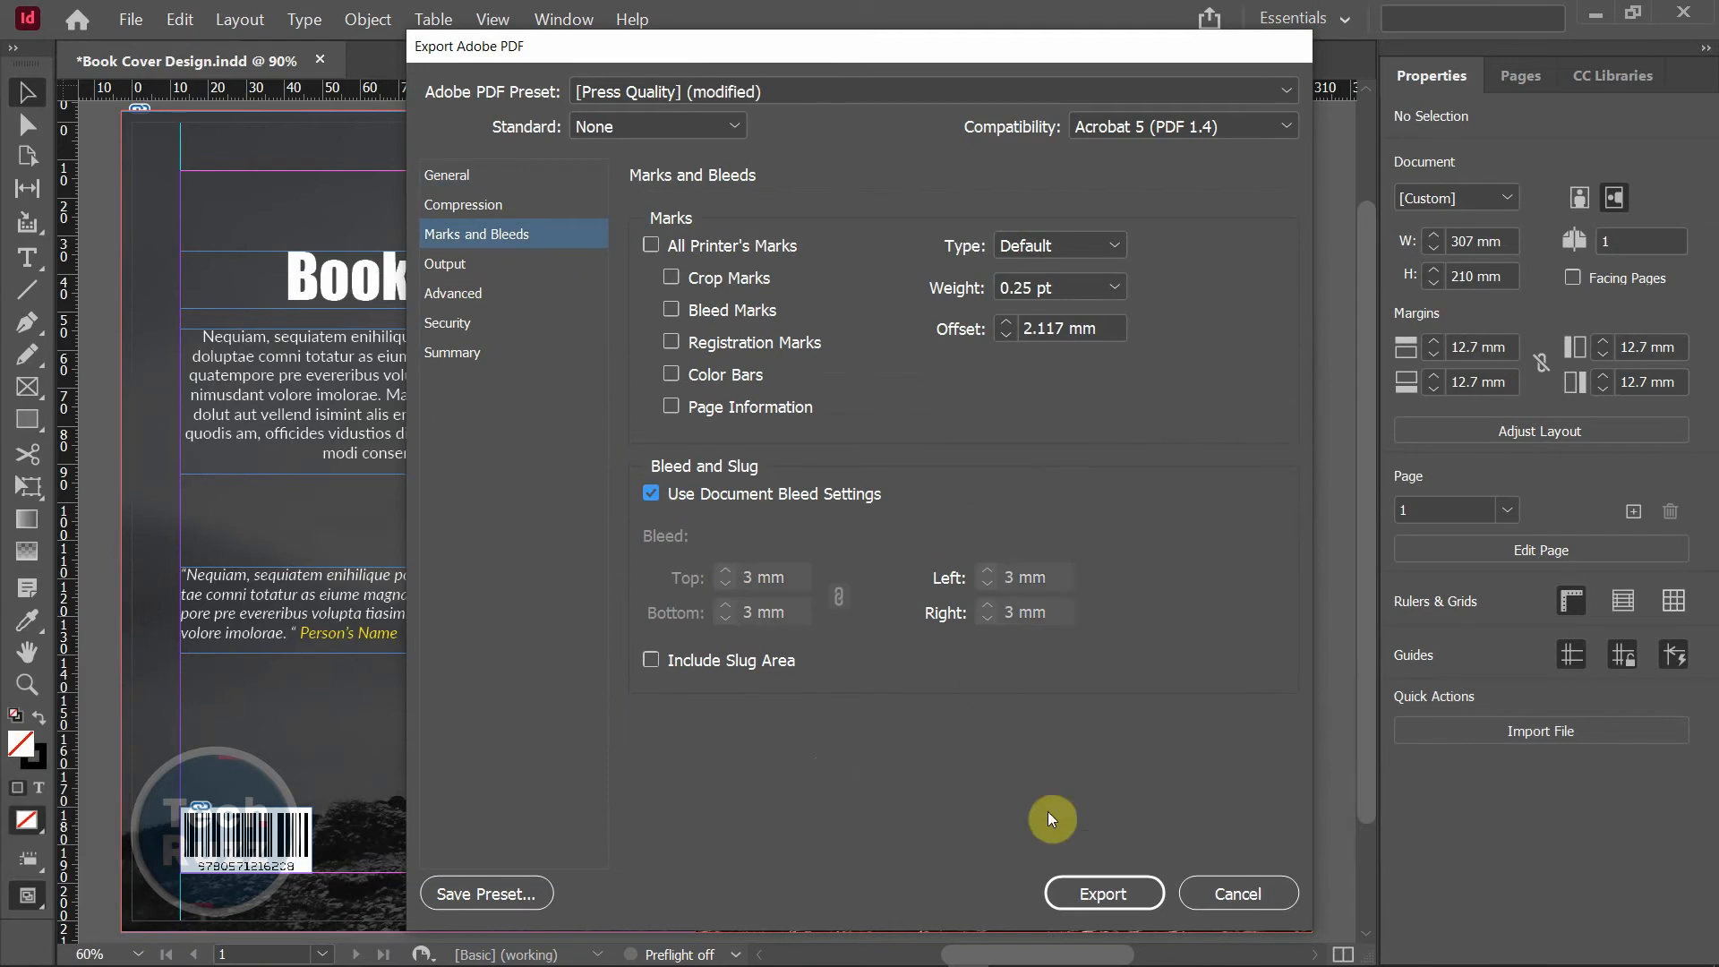
{"action": "left_click", "coordinate": [1133, 895]}
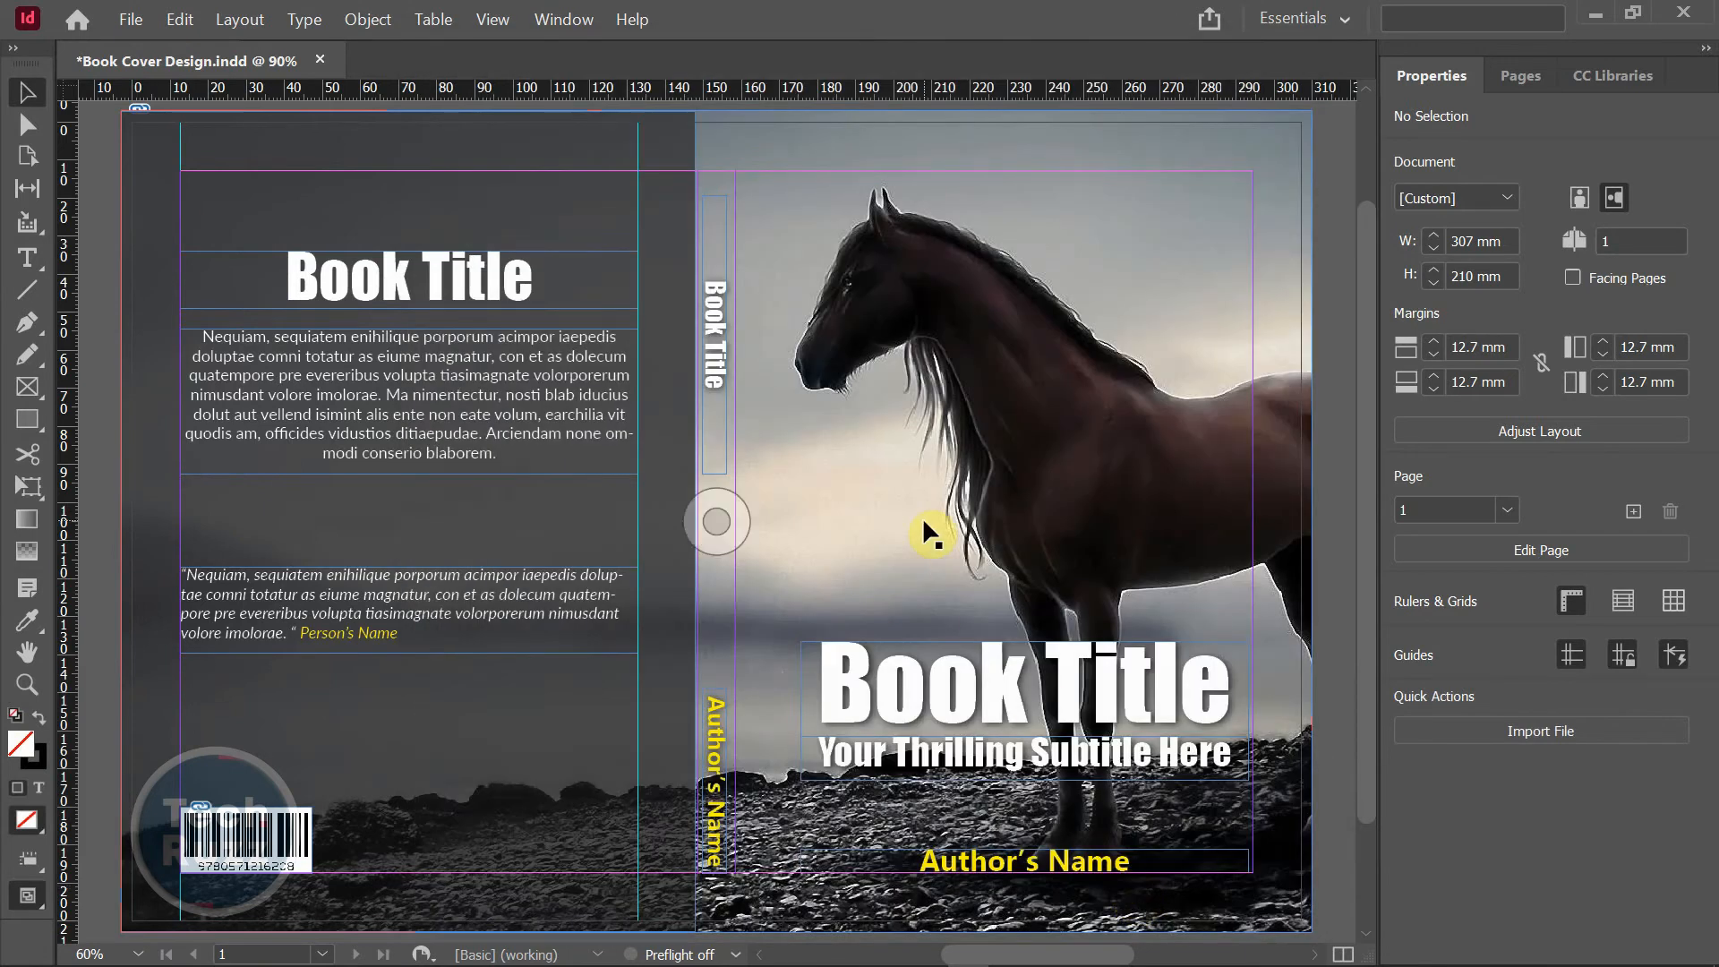
- Switch to File Explorer, open the desktop's BOOK DESIGN folder and check the file size of the Book Cover Design PDF in its properties
{"action": "left_click", "coordinate": [1595, 15]}
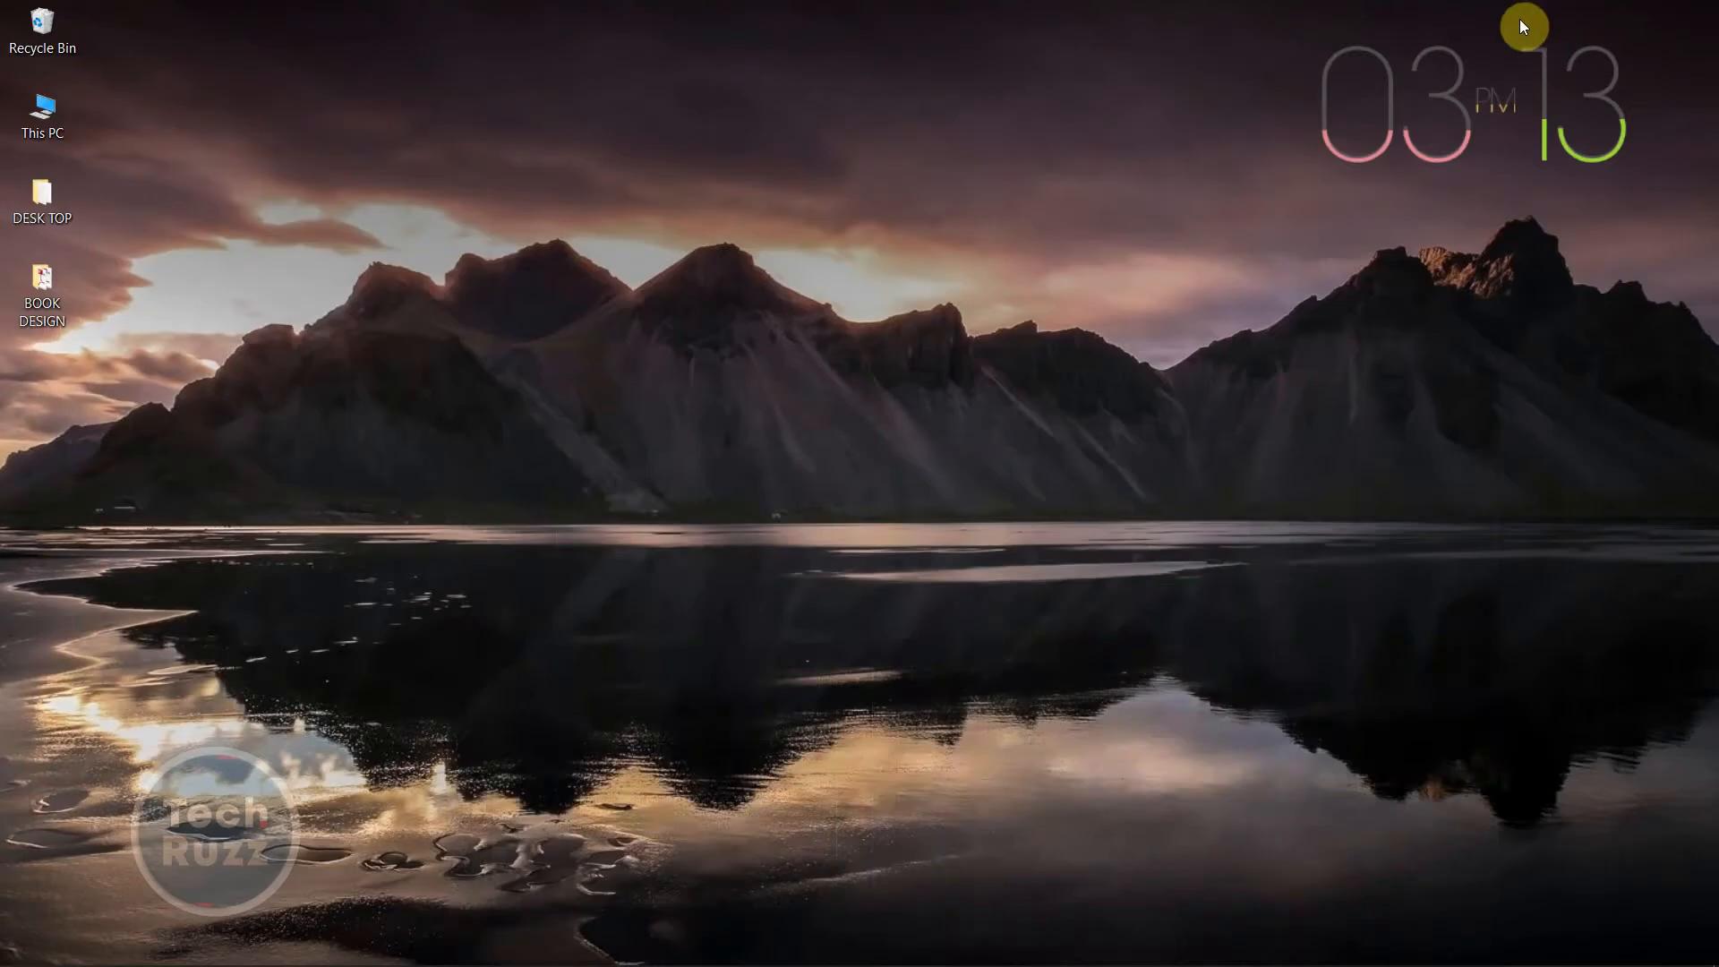
{"action": "double_click", "coordinate": [35, 283]}
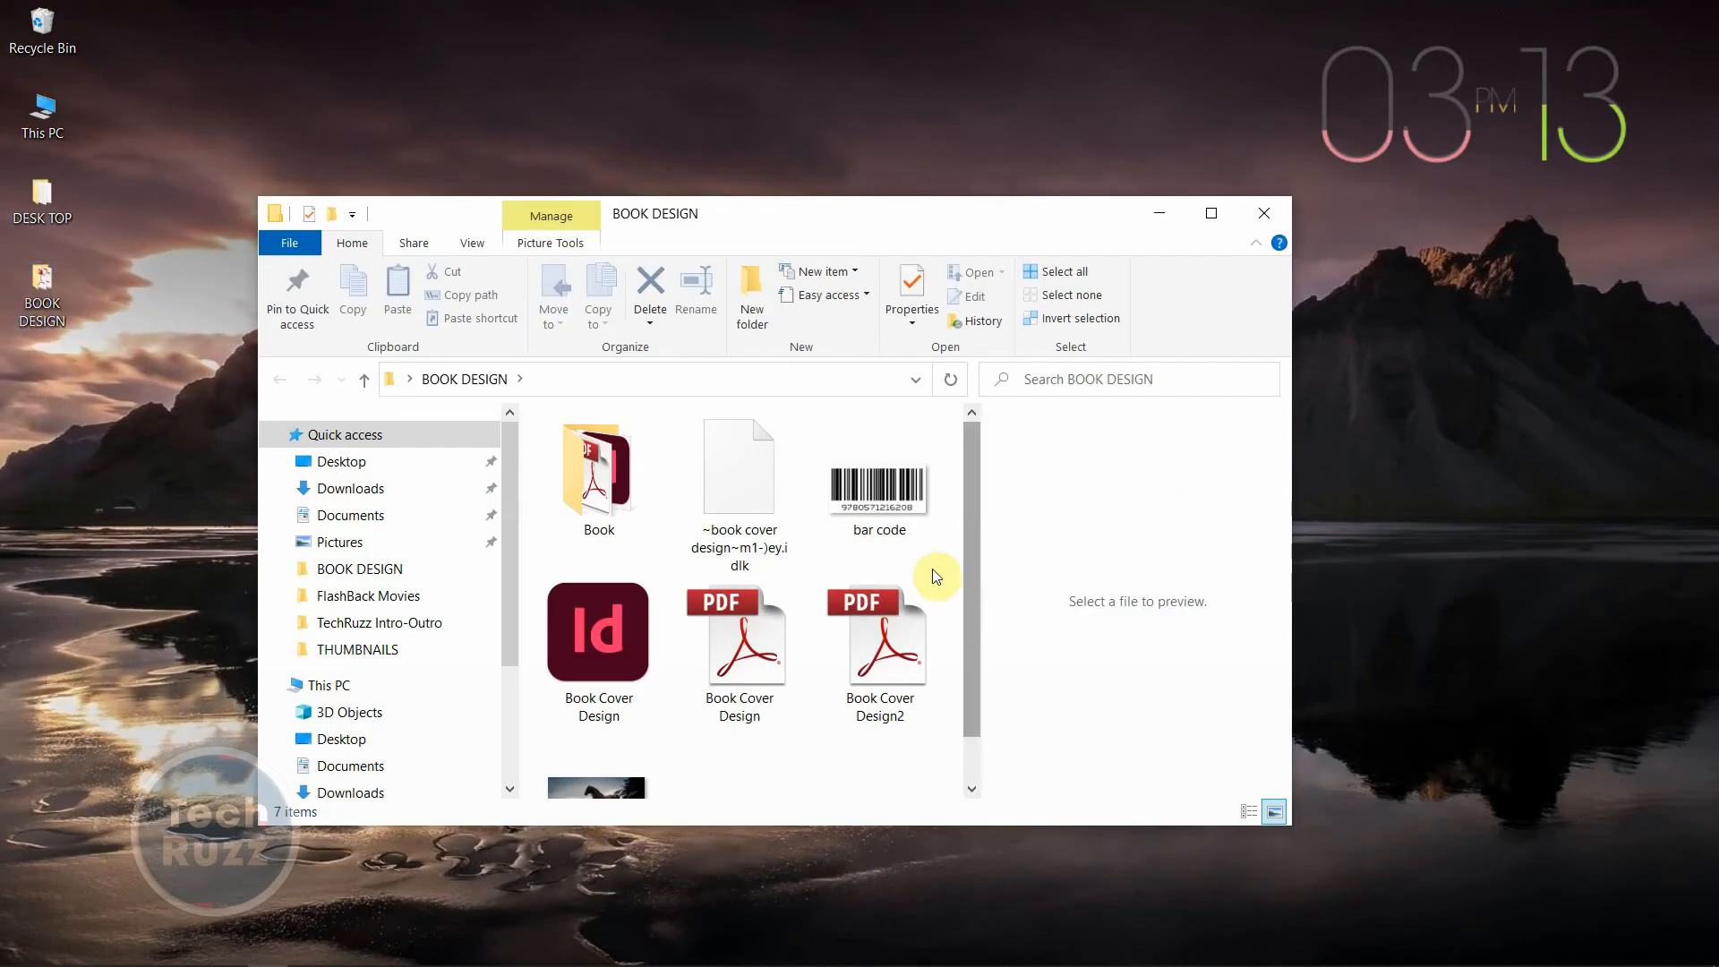
{"action": "left_click", "coordinate": [741, 641]}
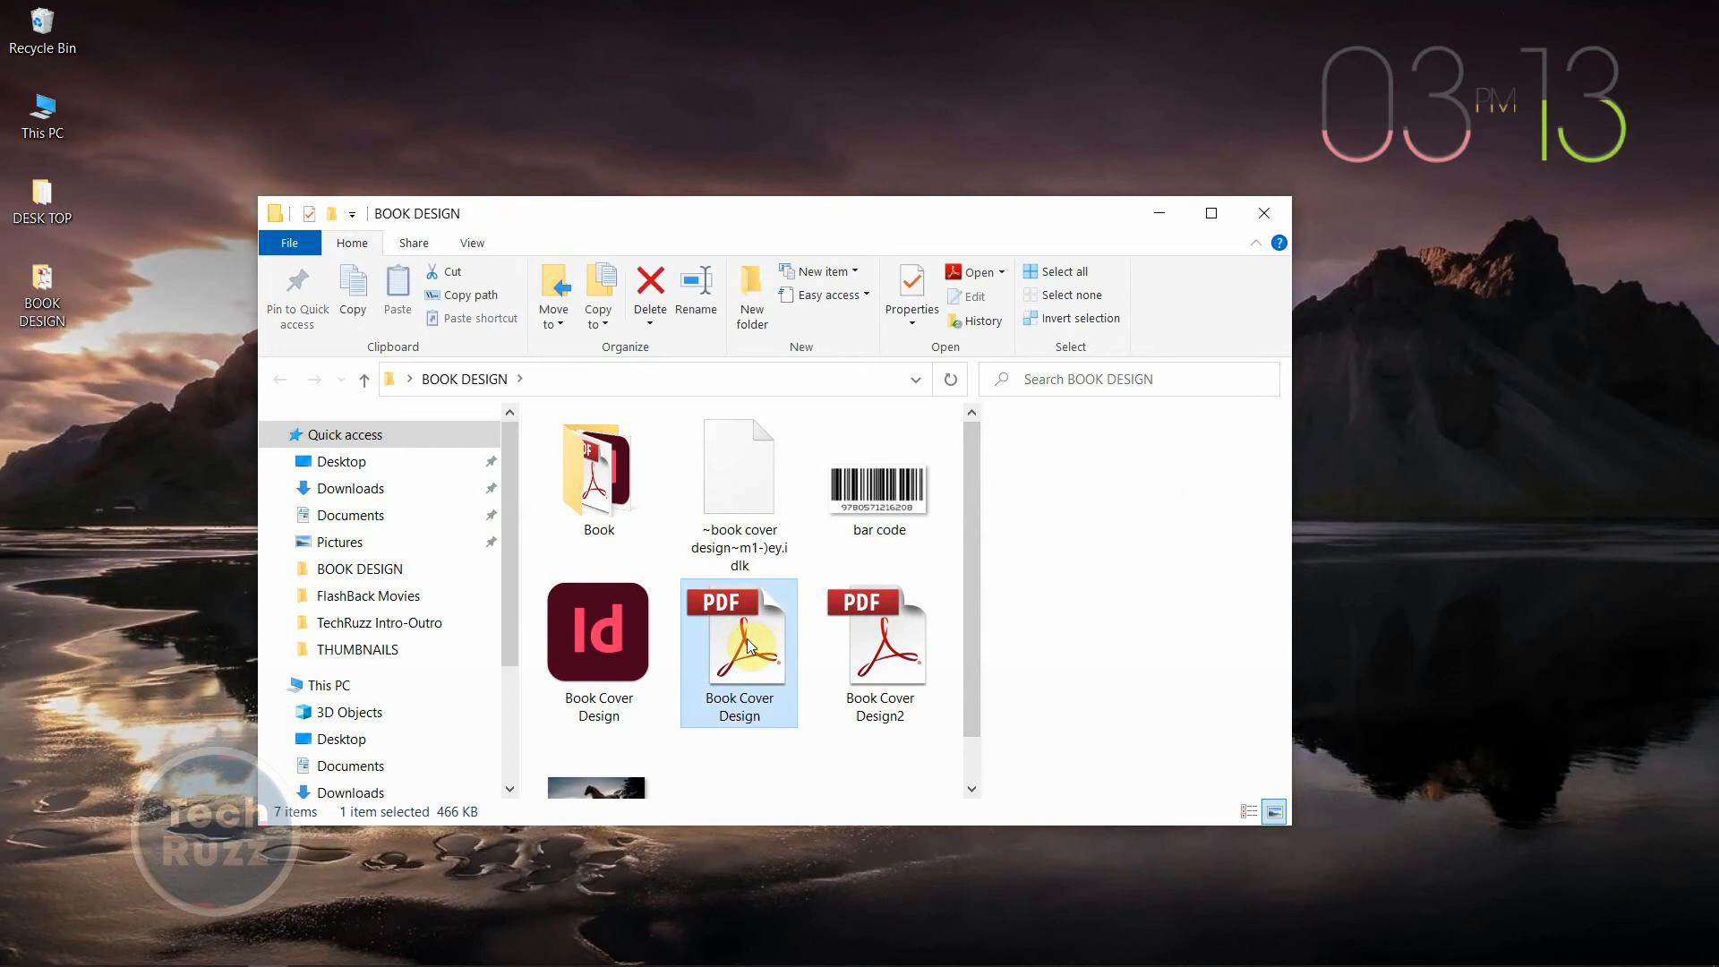
{"action": "right_click", "coordinate": [749, 644]}
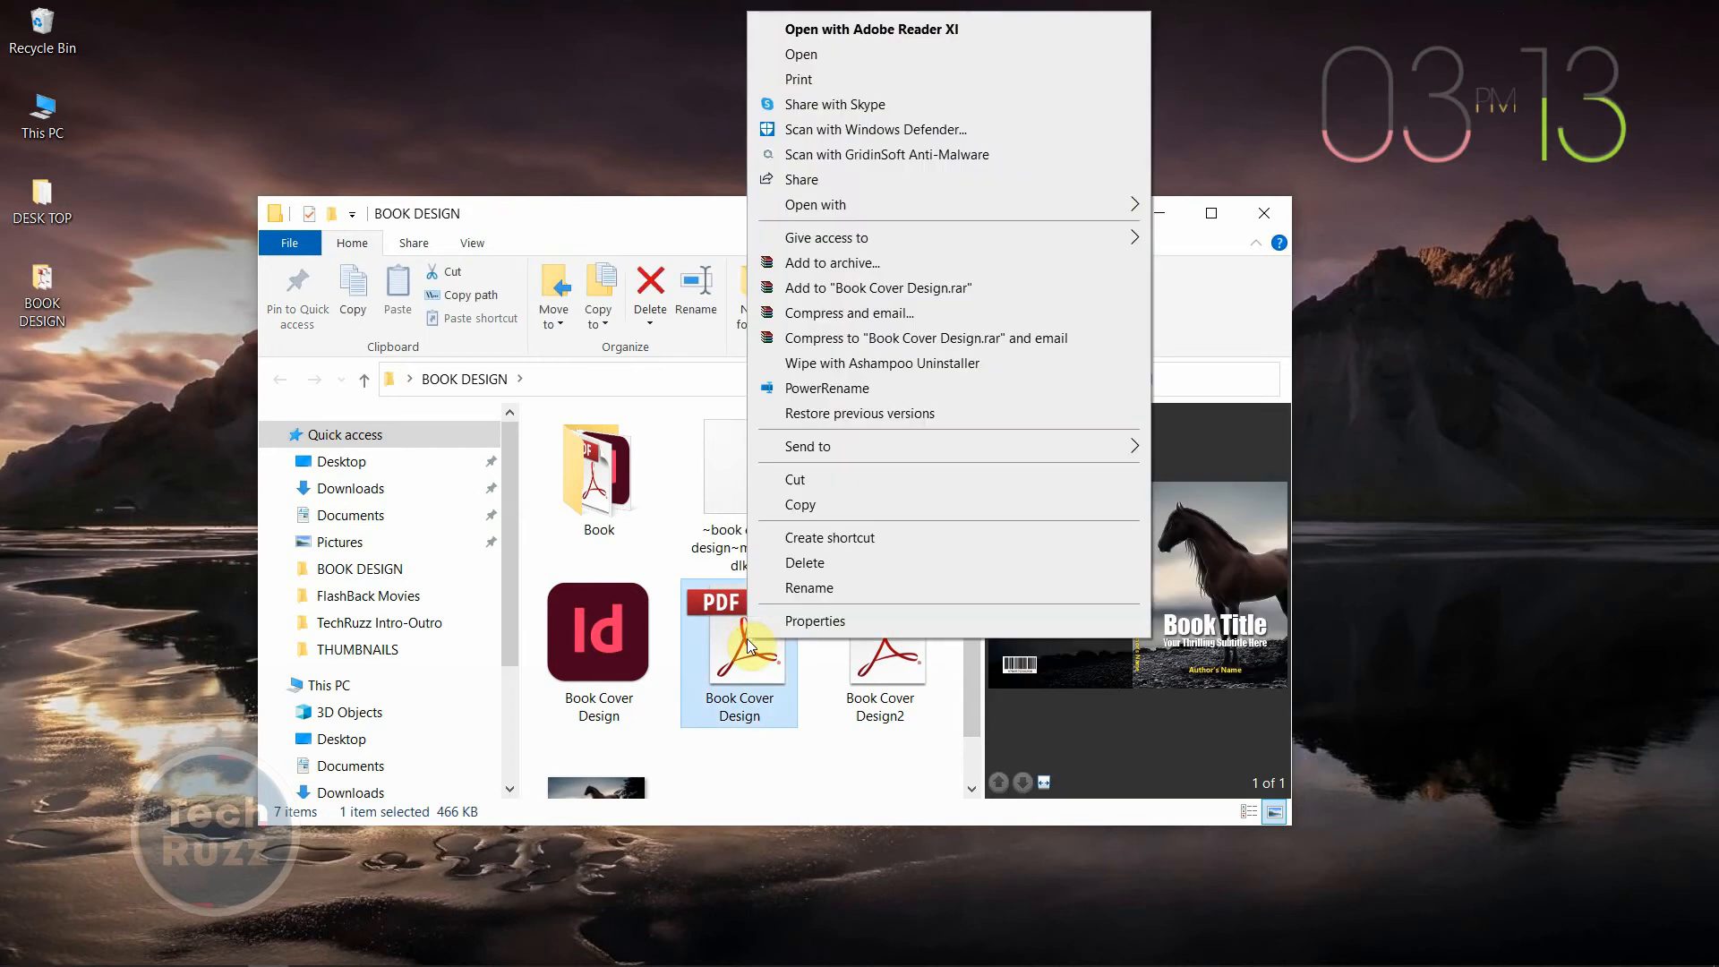
{"action": "left_click", "coordinate": [824, 623]}
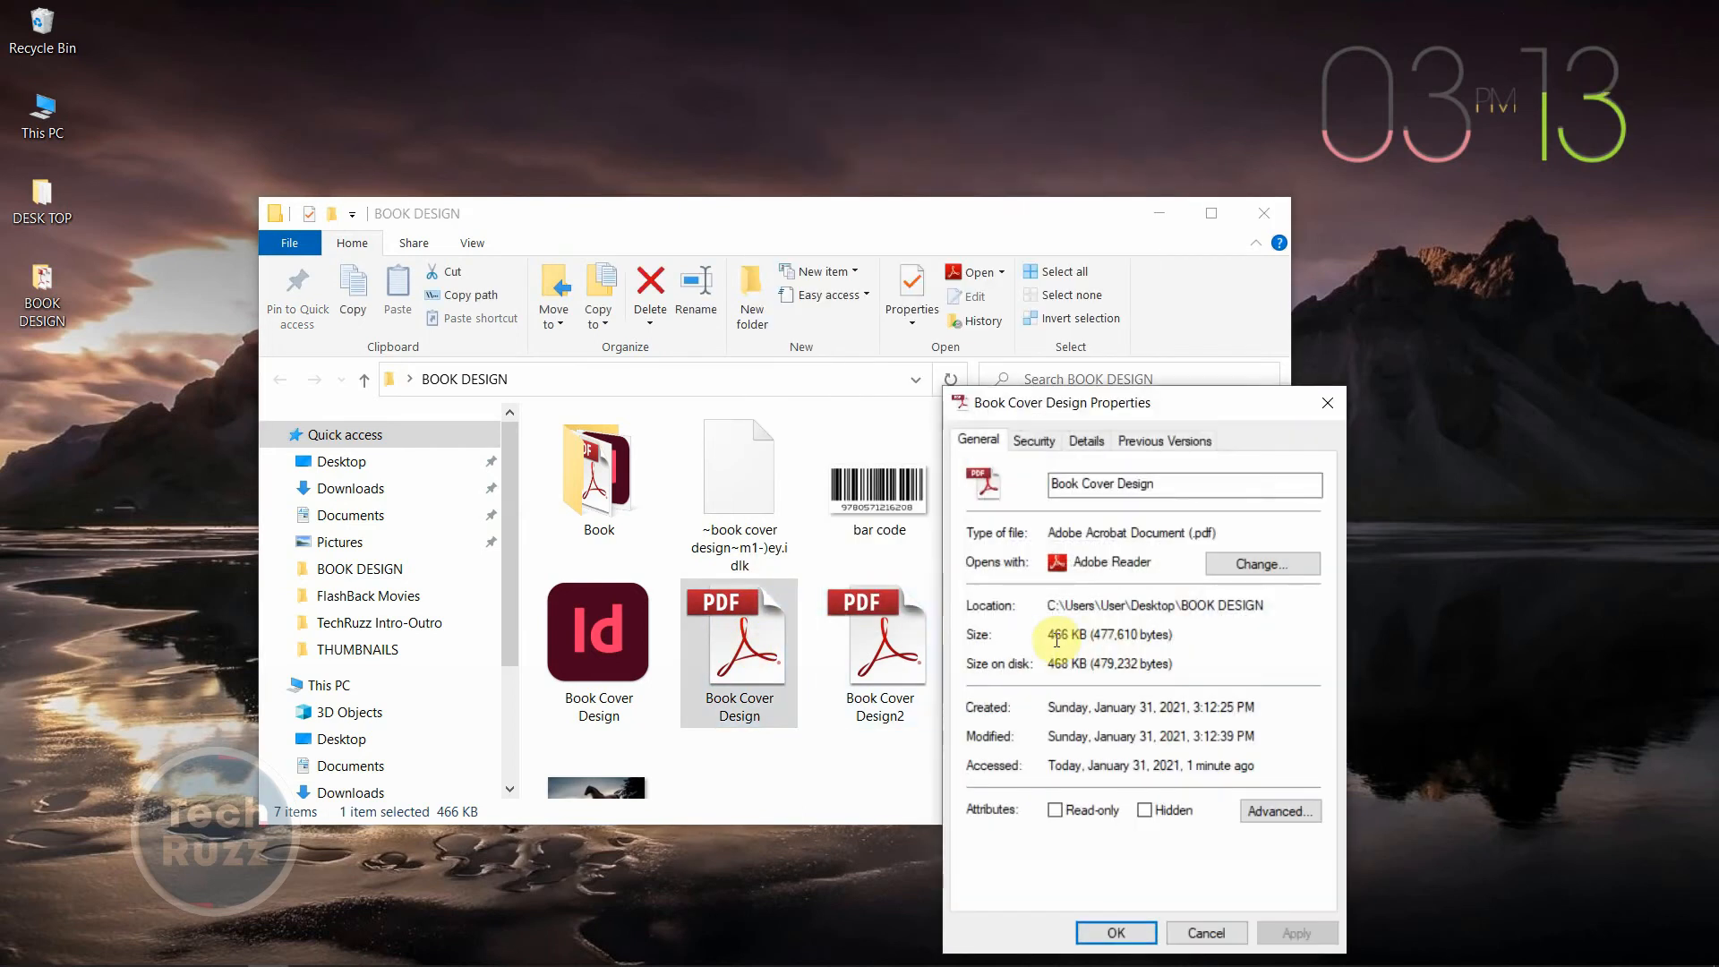
{"action": "left_click", "coordinate": [1324, 409]}
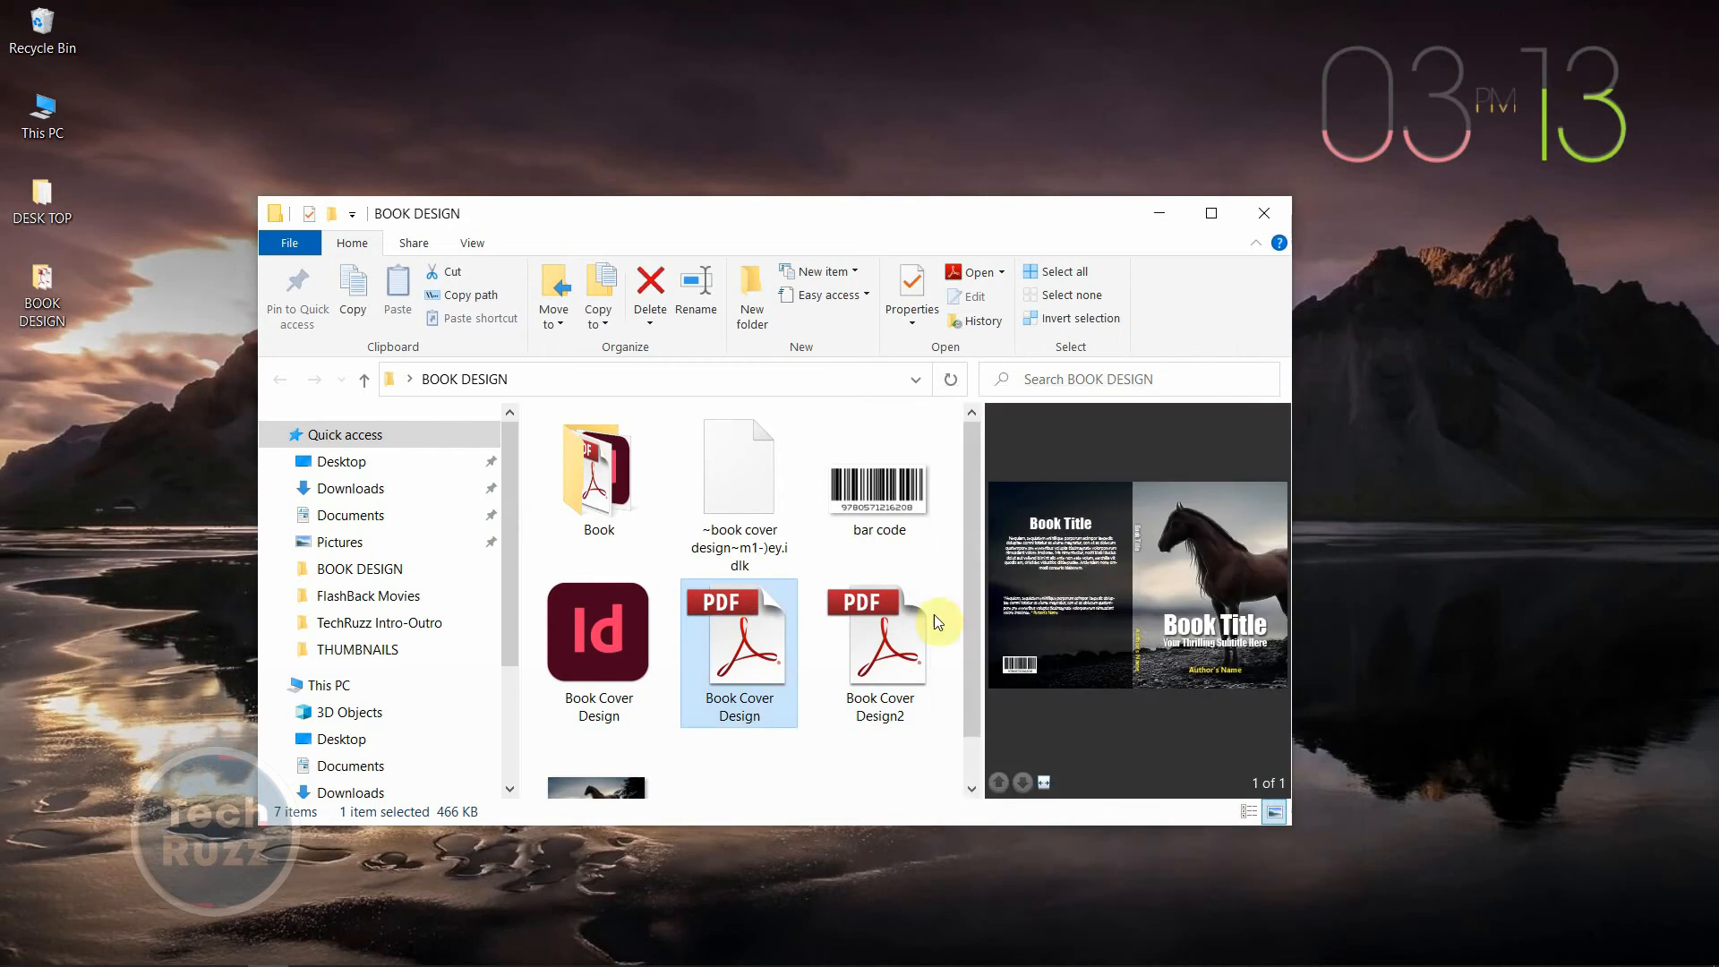
- Check the file size of the Book Cover Design2 PDF in its properties and open the file in Adobe Reader
{"action": "left_click", "coordinate": [862, 637]}
{"action": "right_click", "coordinate": [870, 631]}
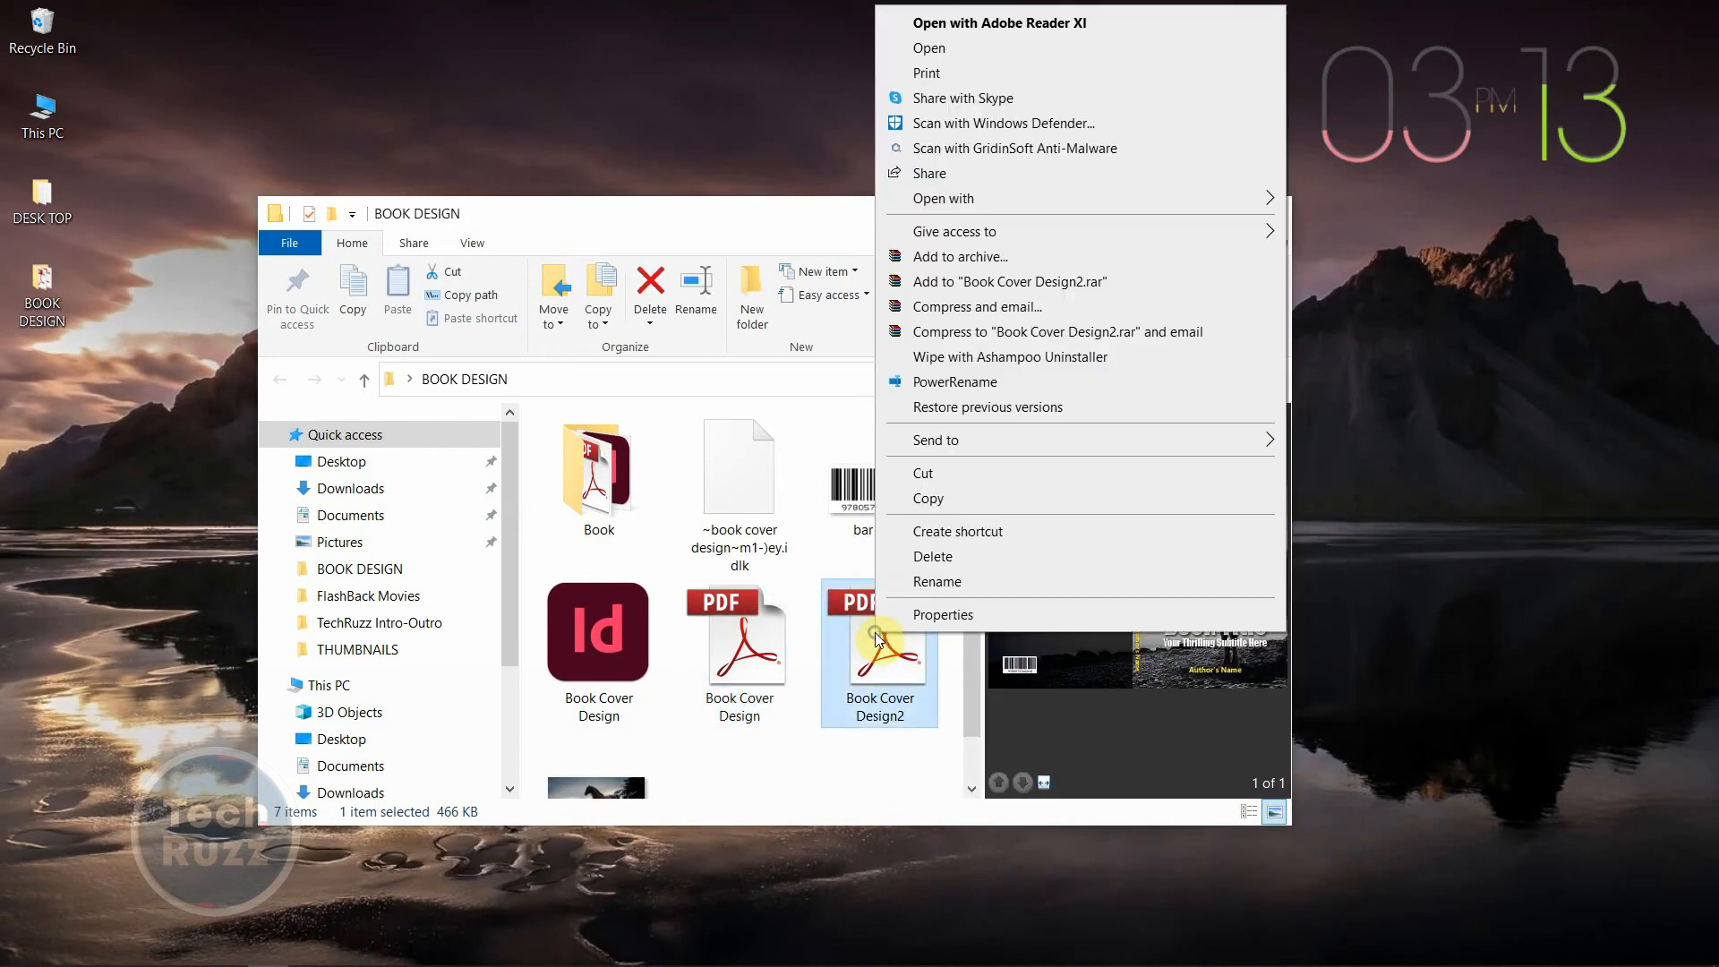
{"action": "left_click", "coordinate": [938, 618]}
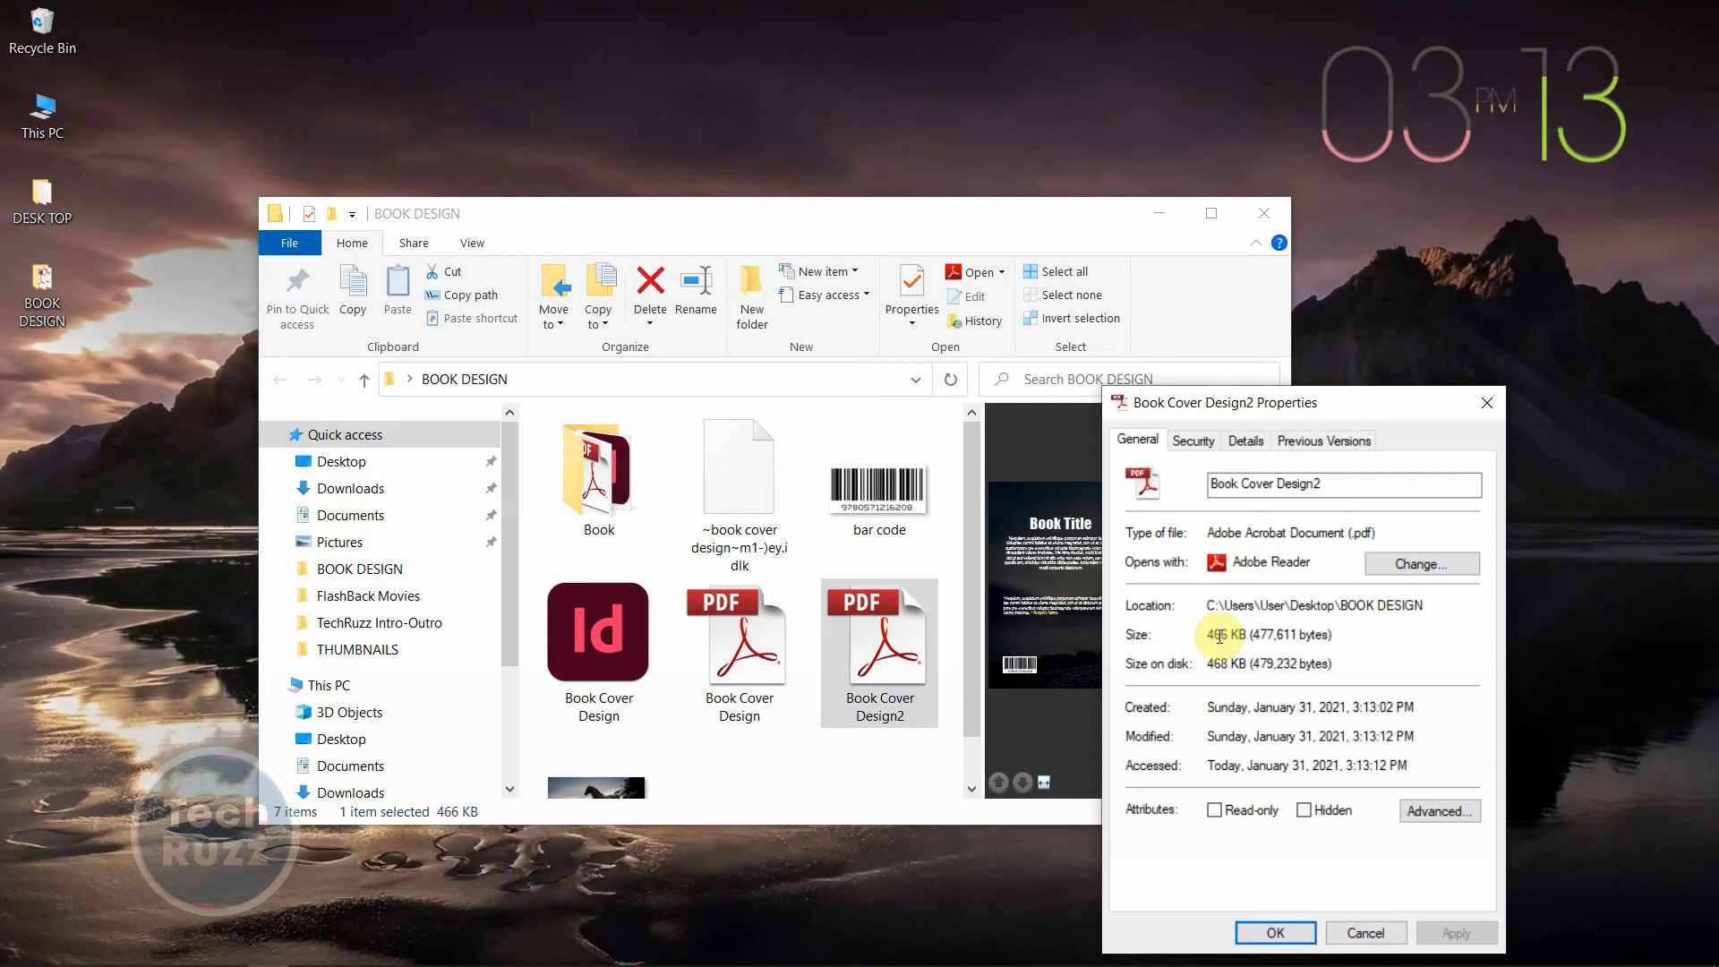
{"action": "left_click", "coordinate": [1486, 403]}
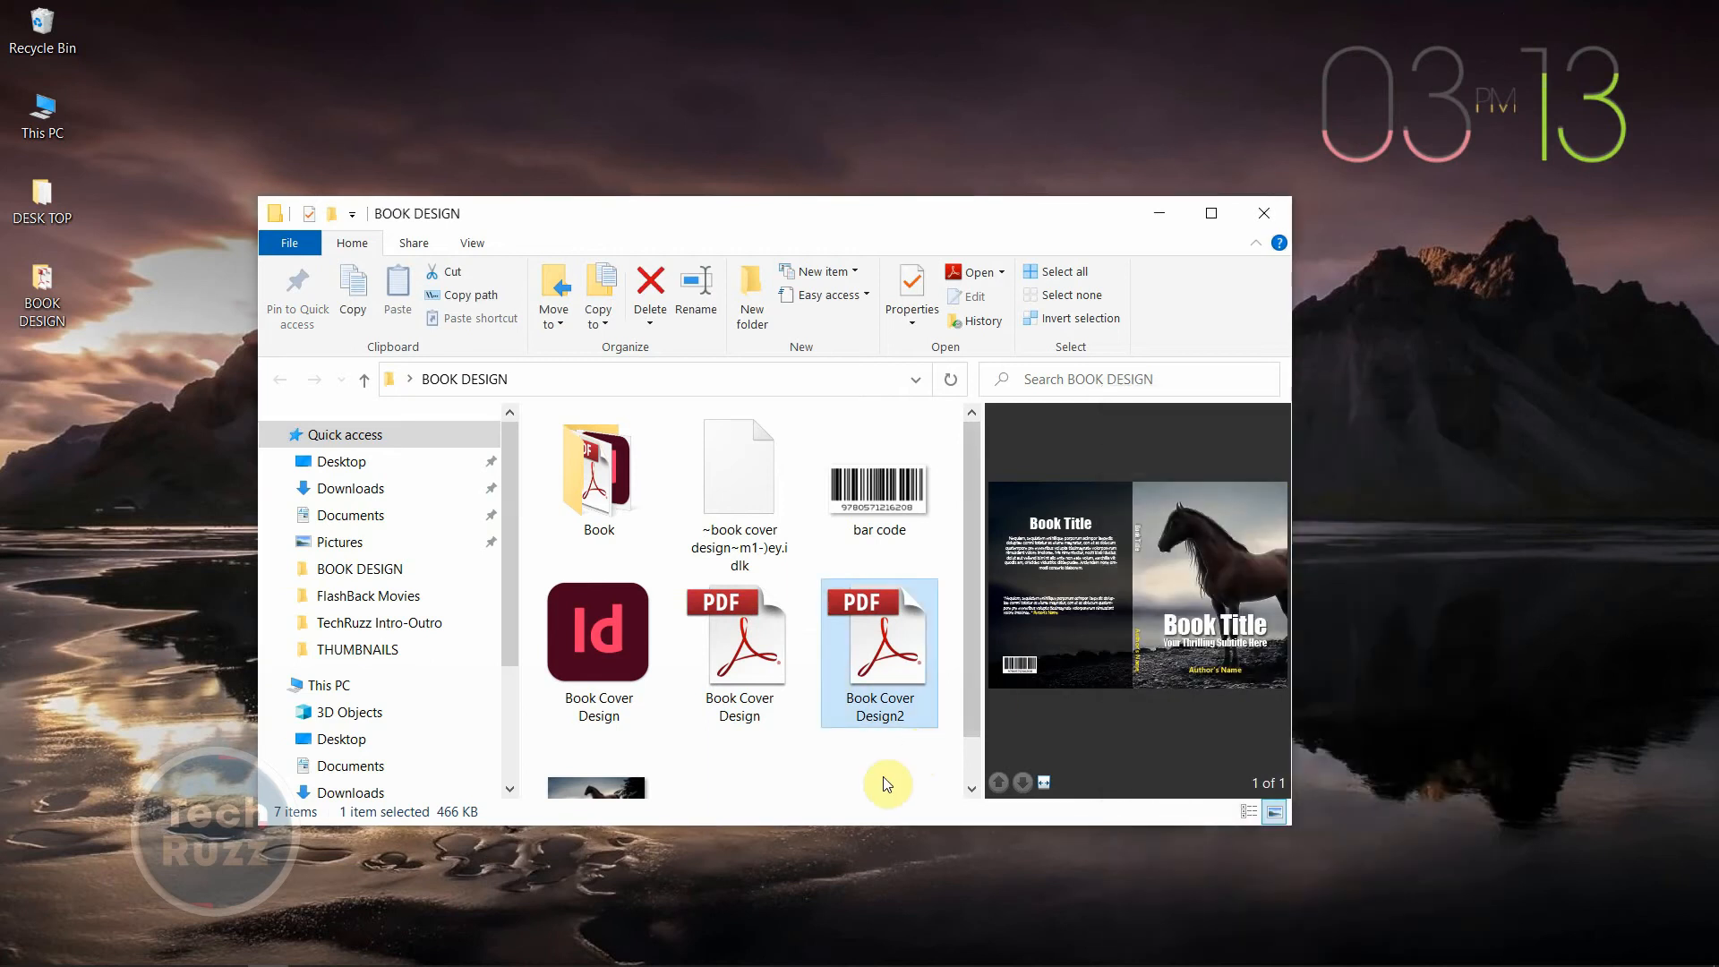
{"action": "double_click", "coordinate": [893, 657]}
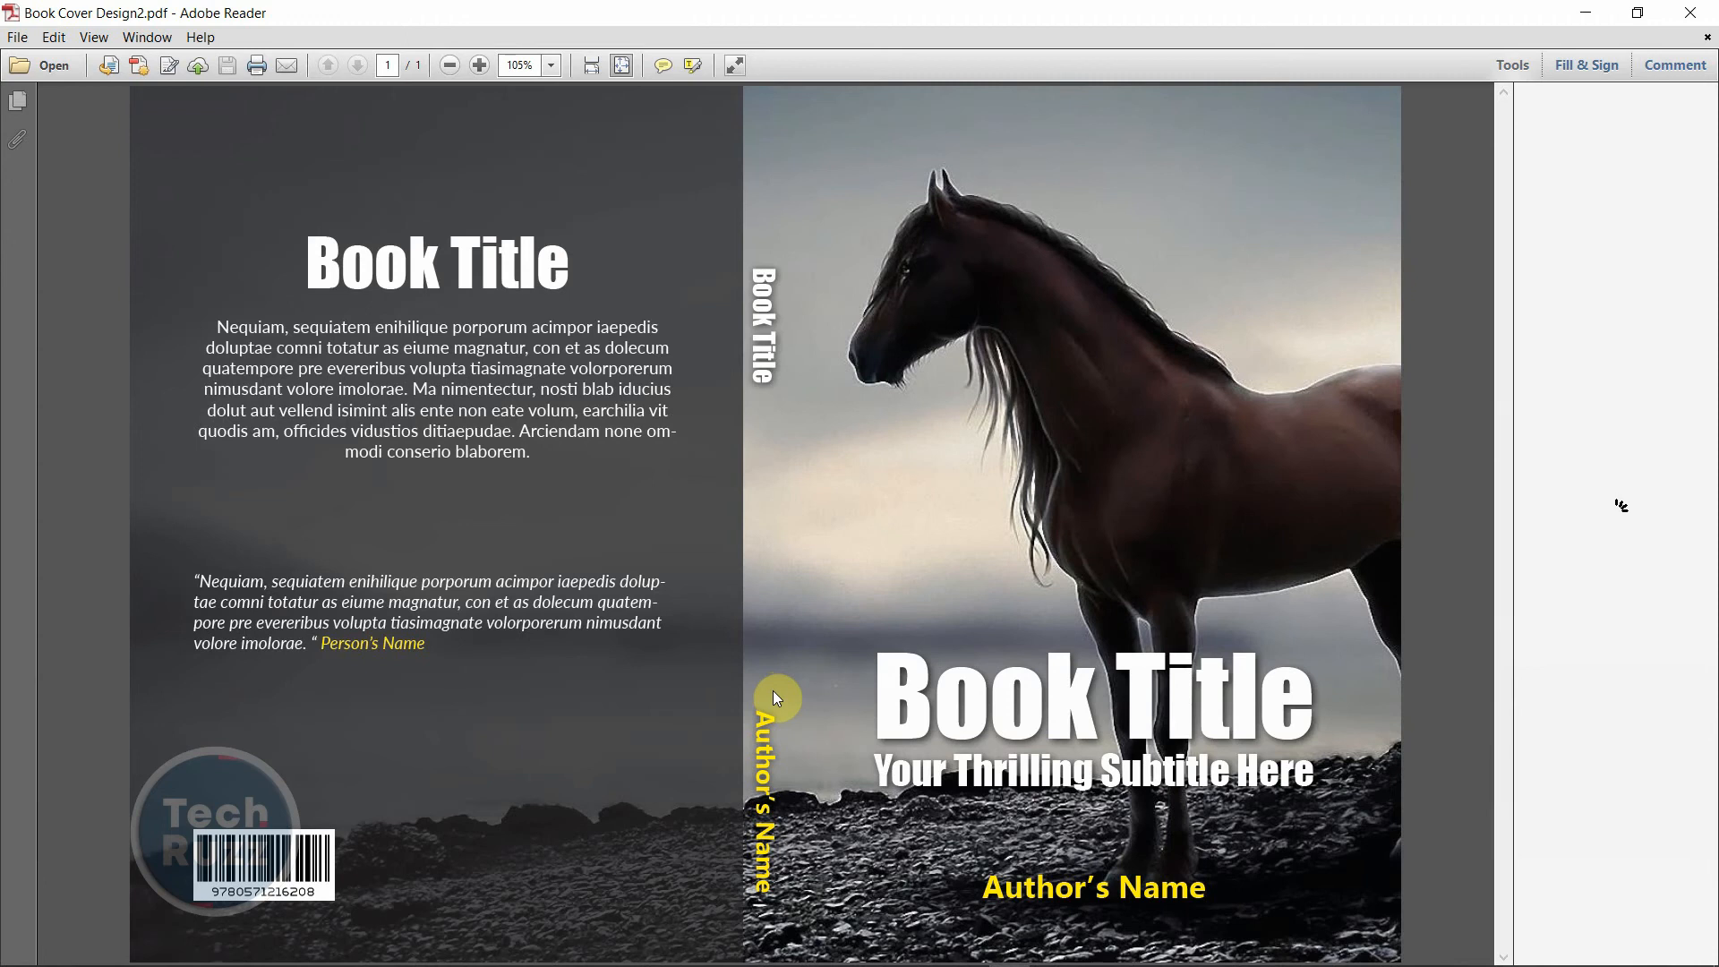